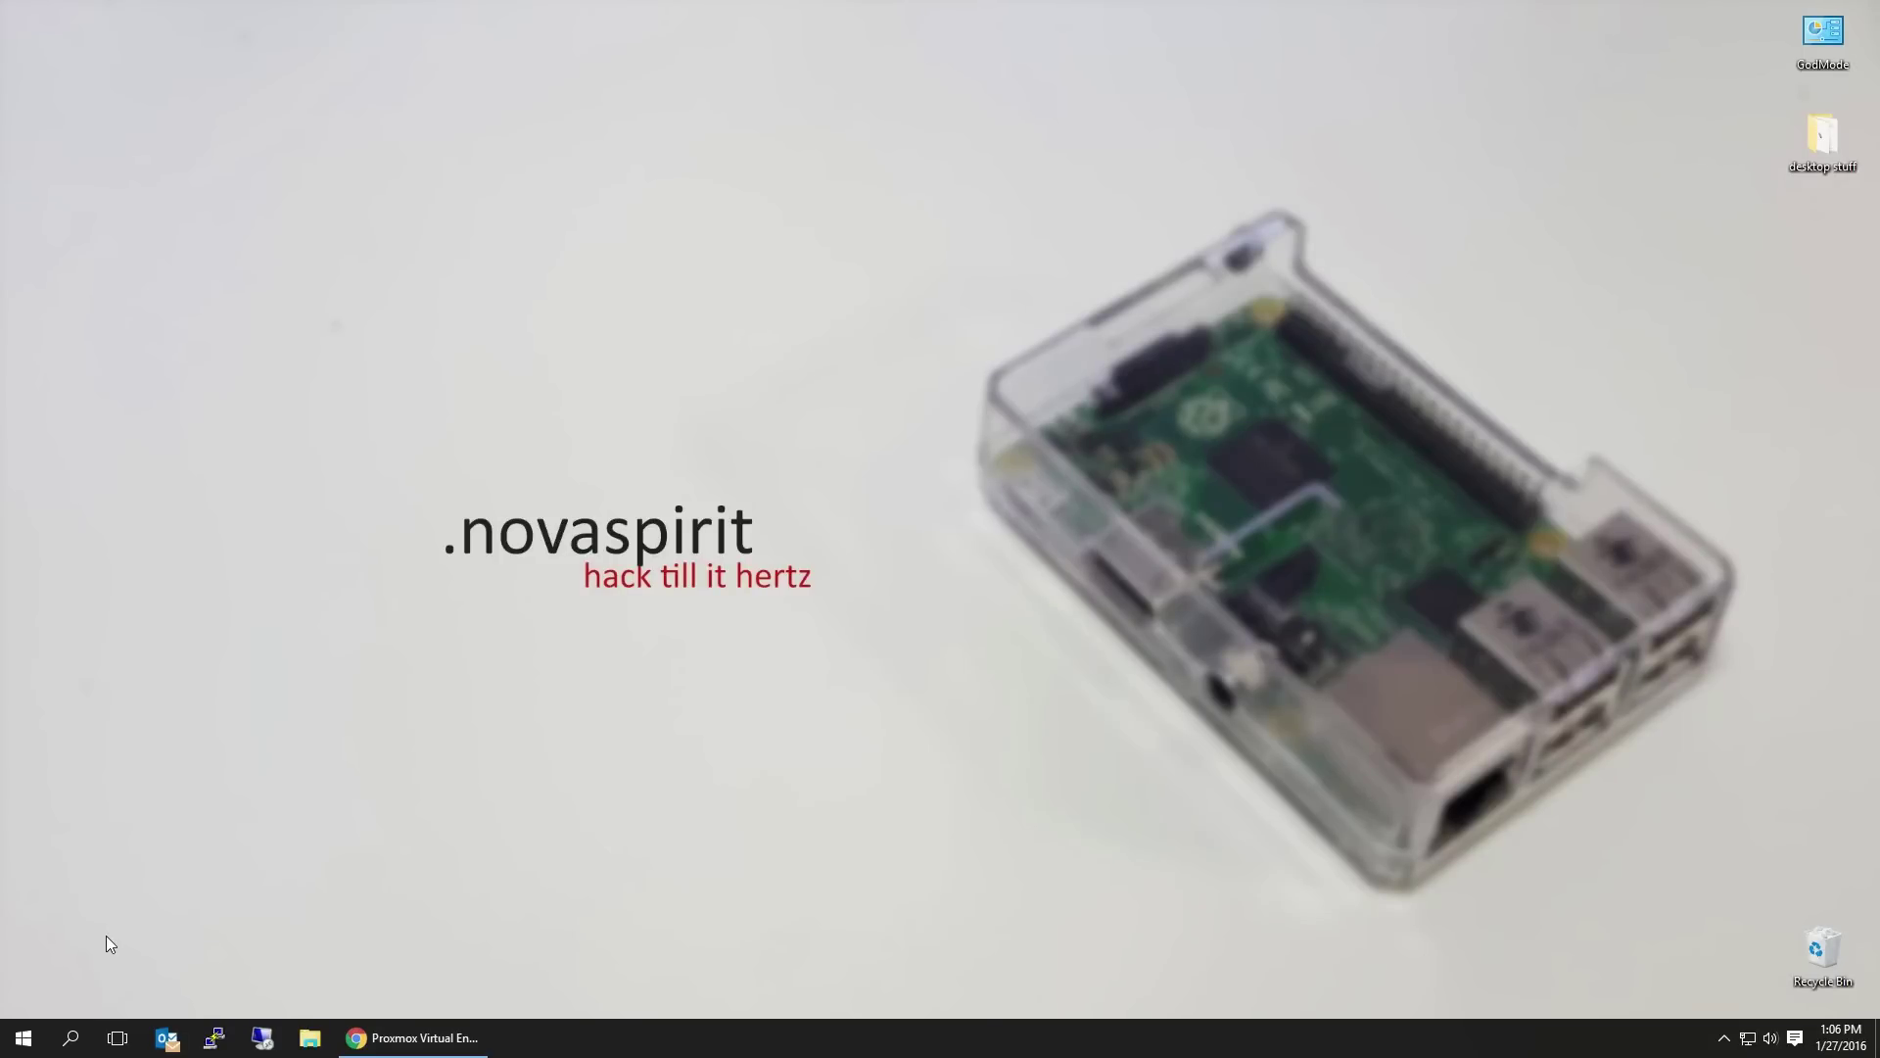
right_click(21, 1043)
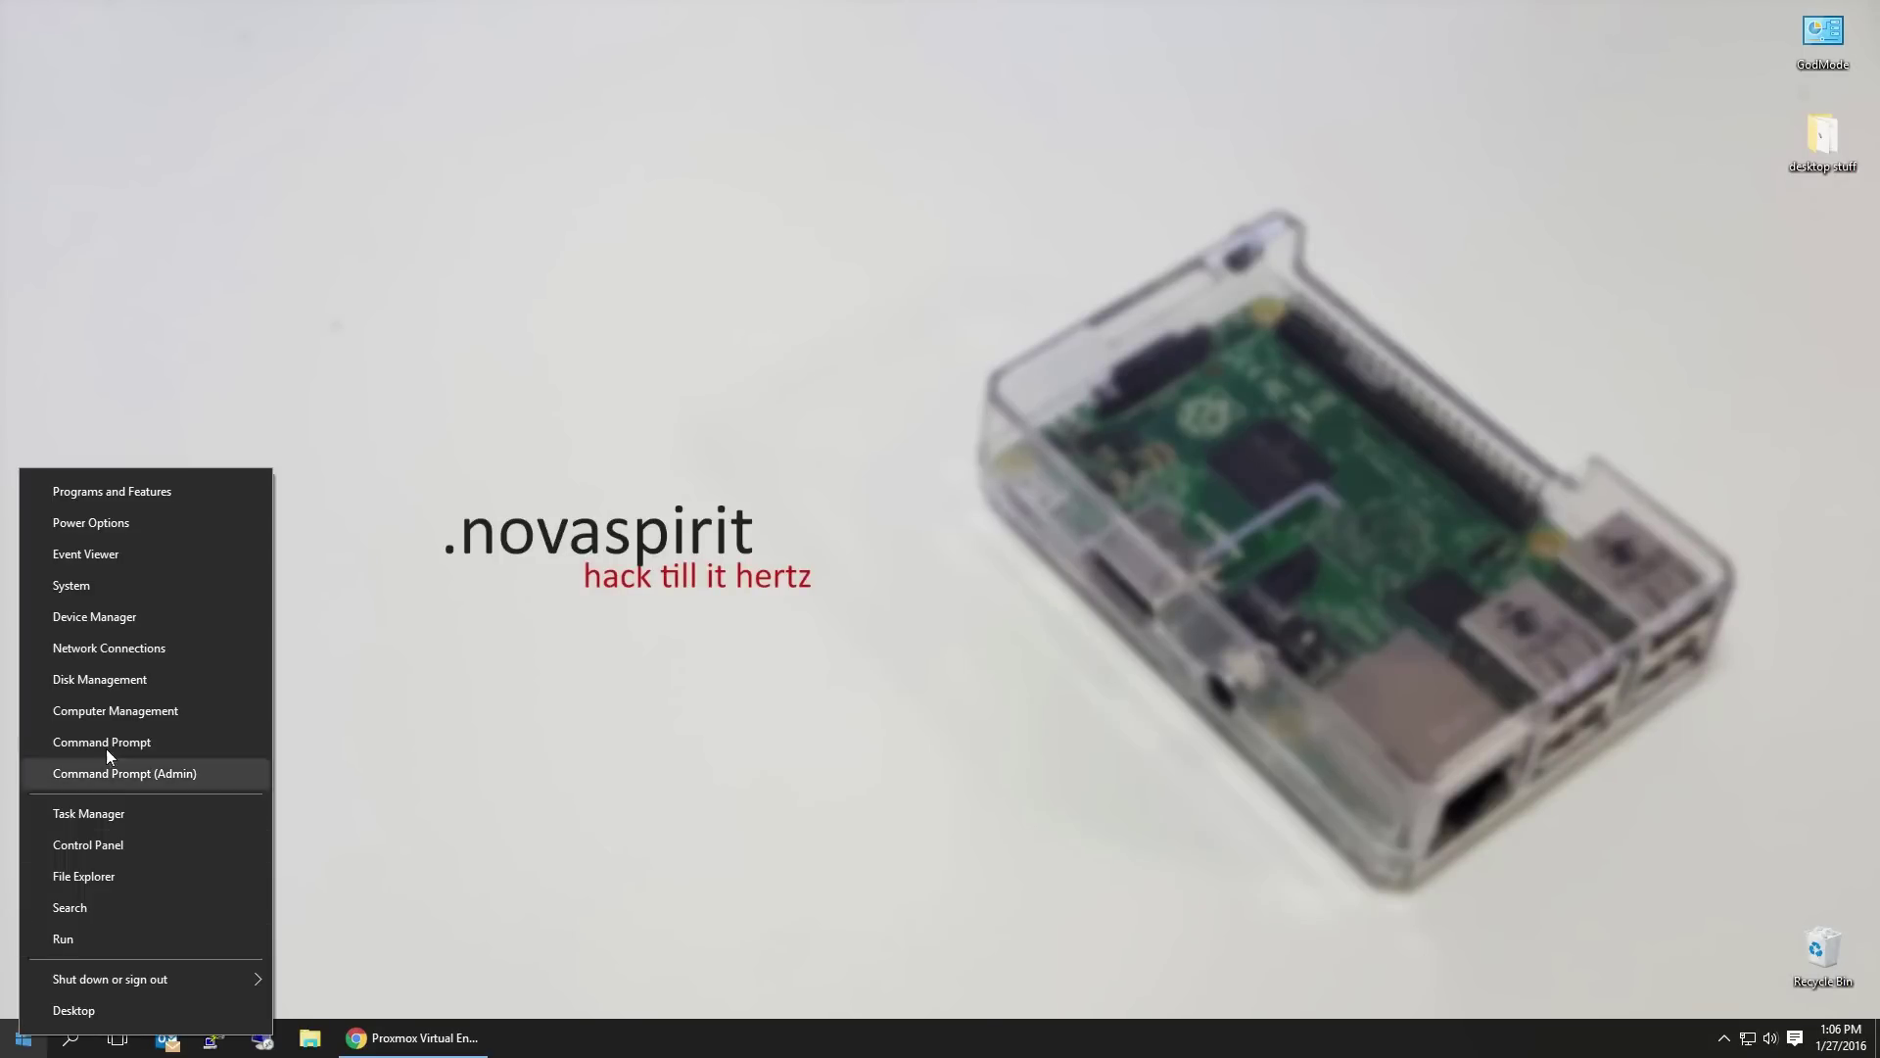
click(97, 588)
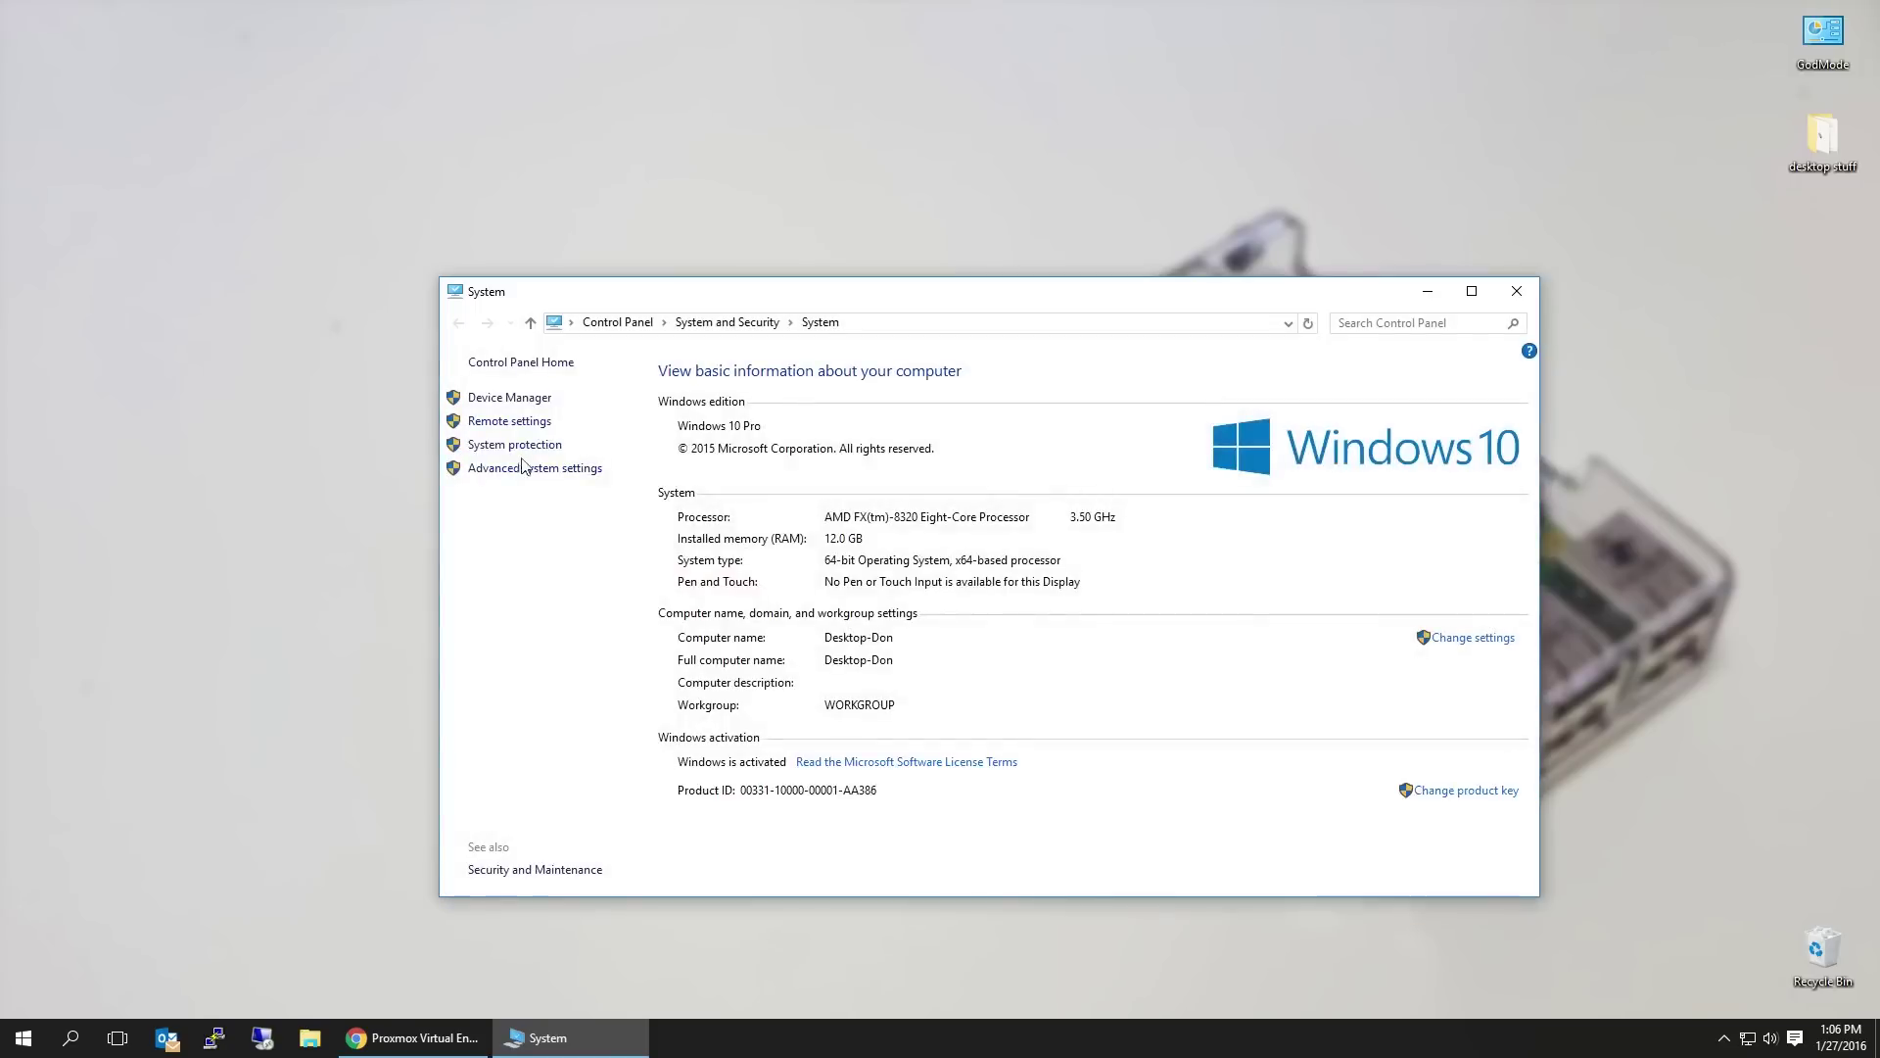
click(511, 445)
click(1516, 291)
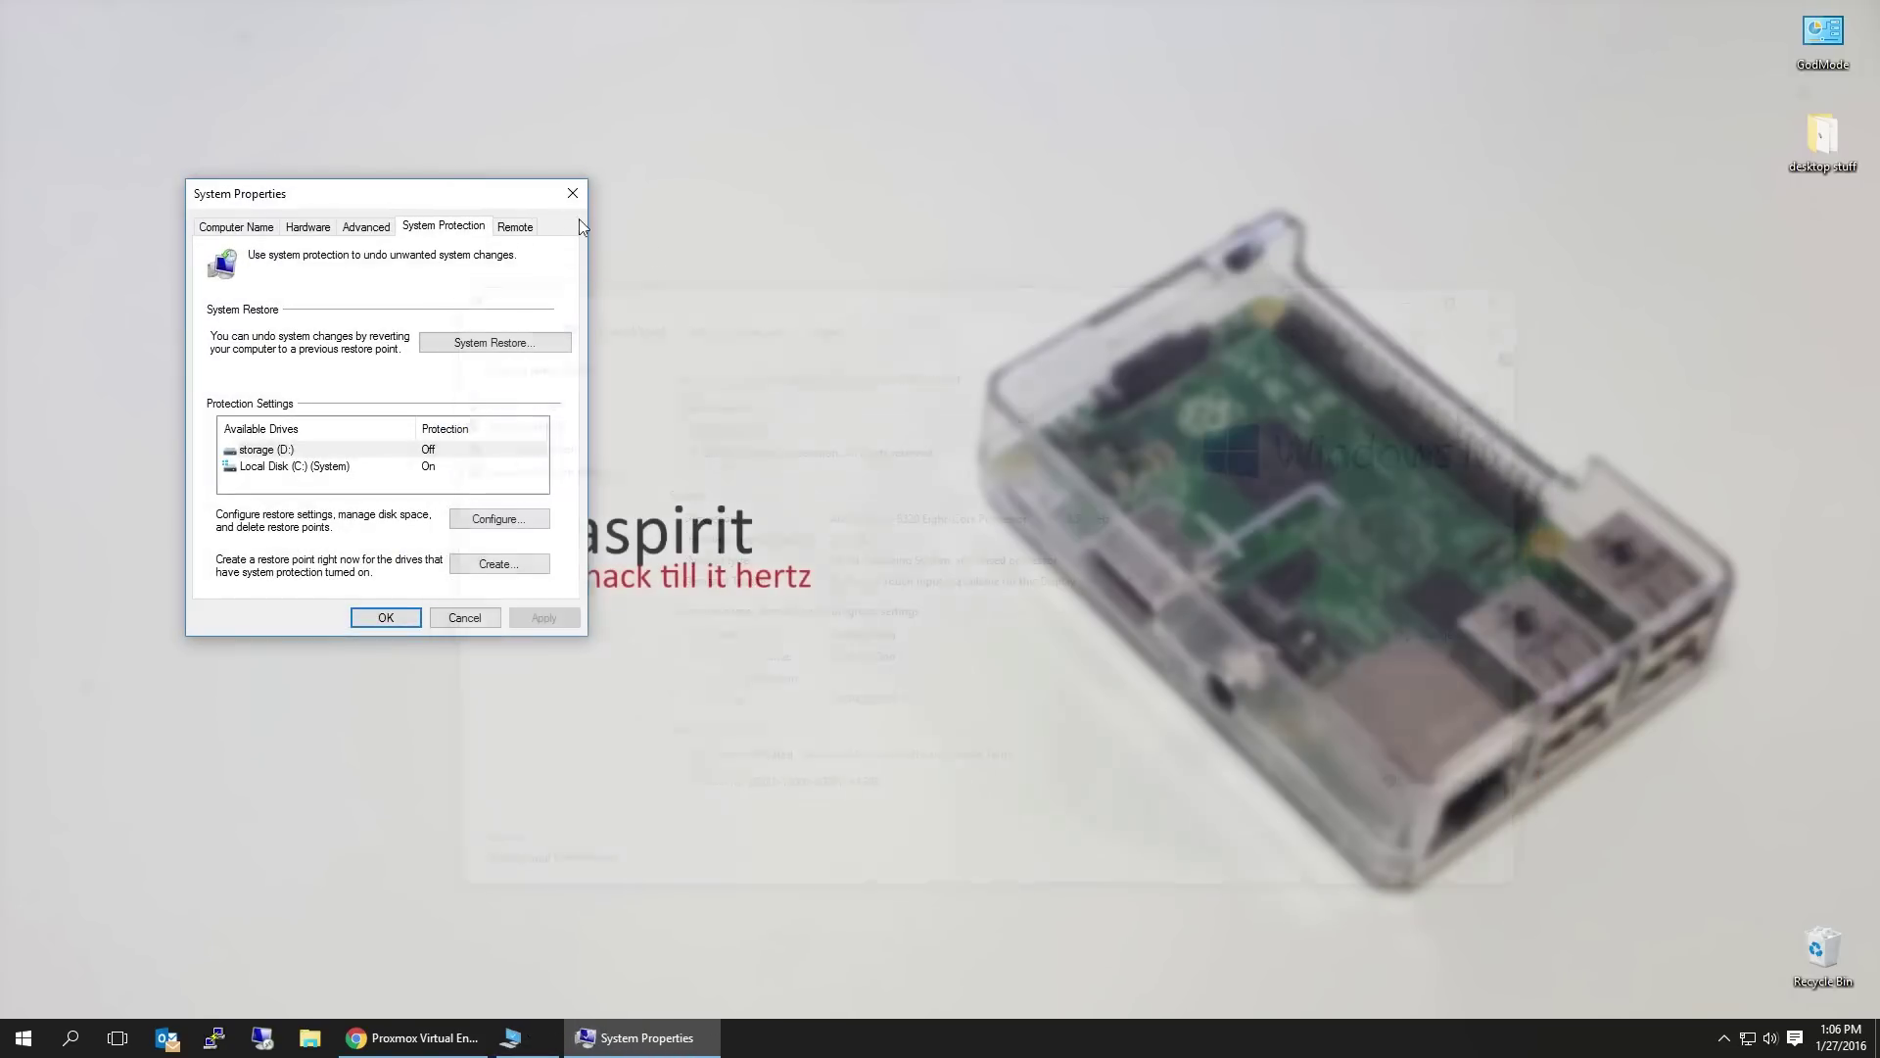
drag(477, 196, 999, 302)
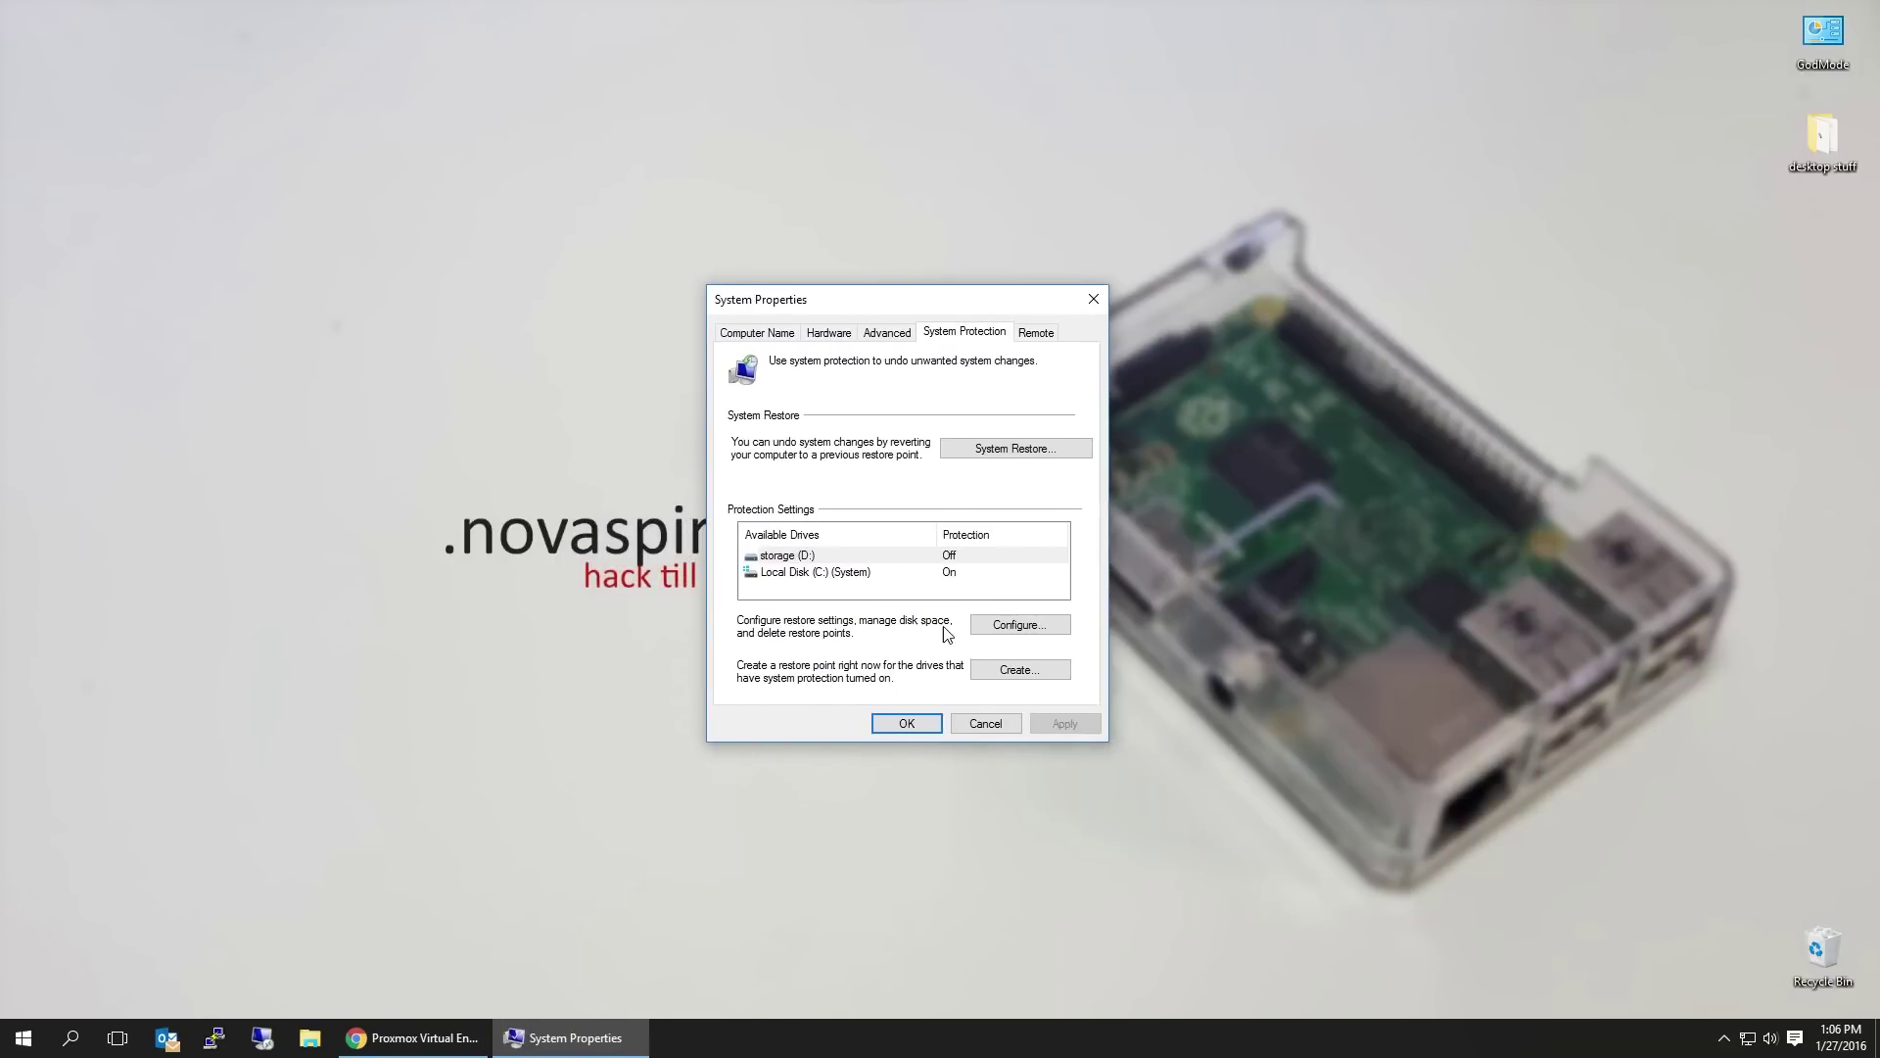
click(790, 573)
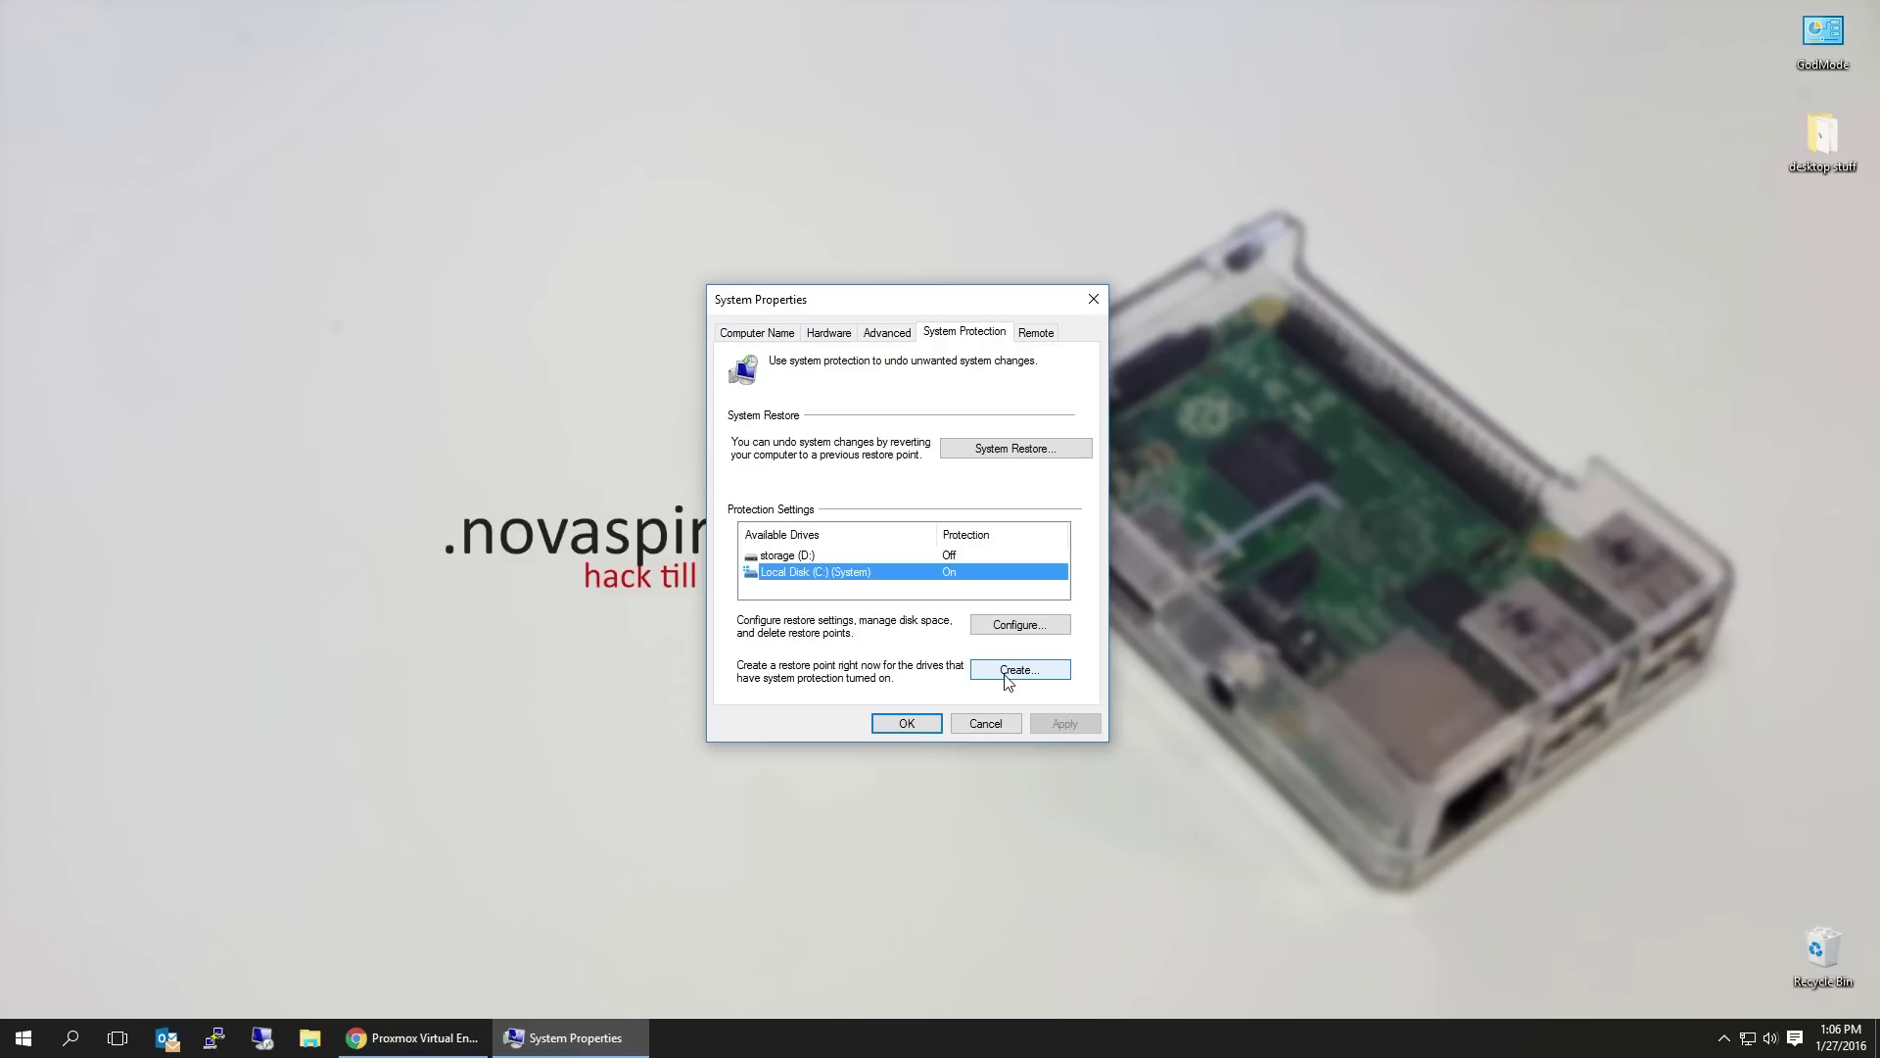
click(979, 726)
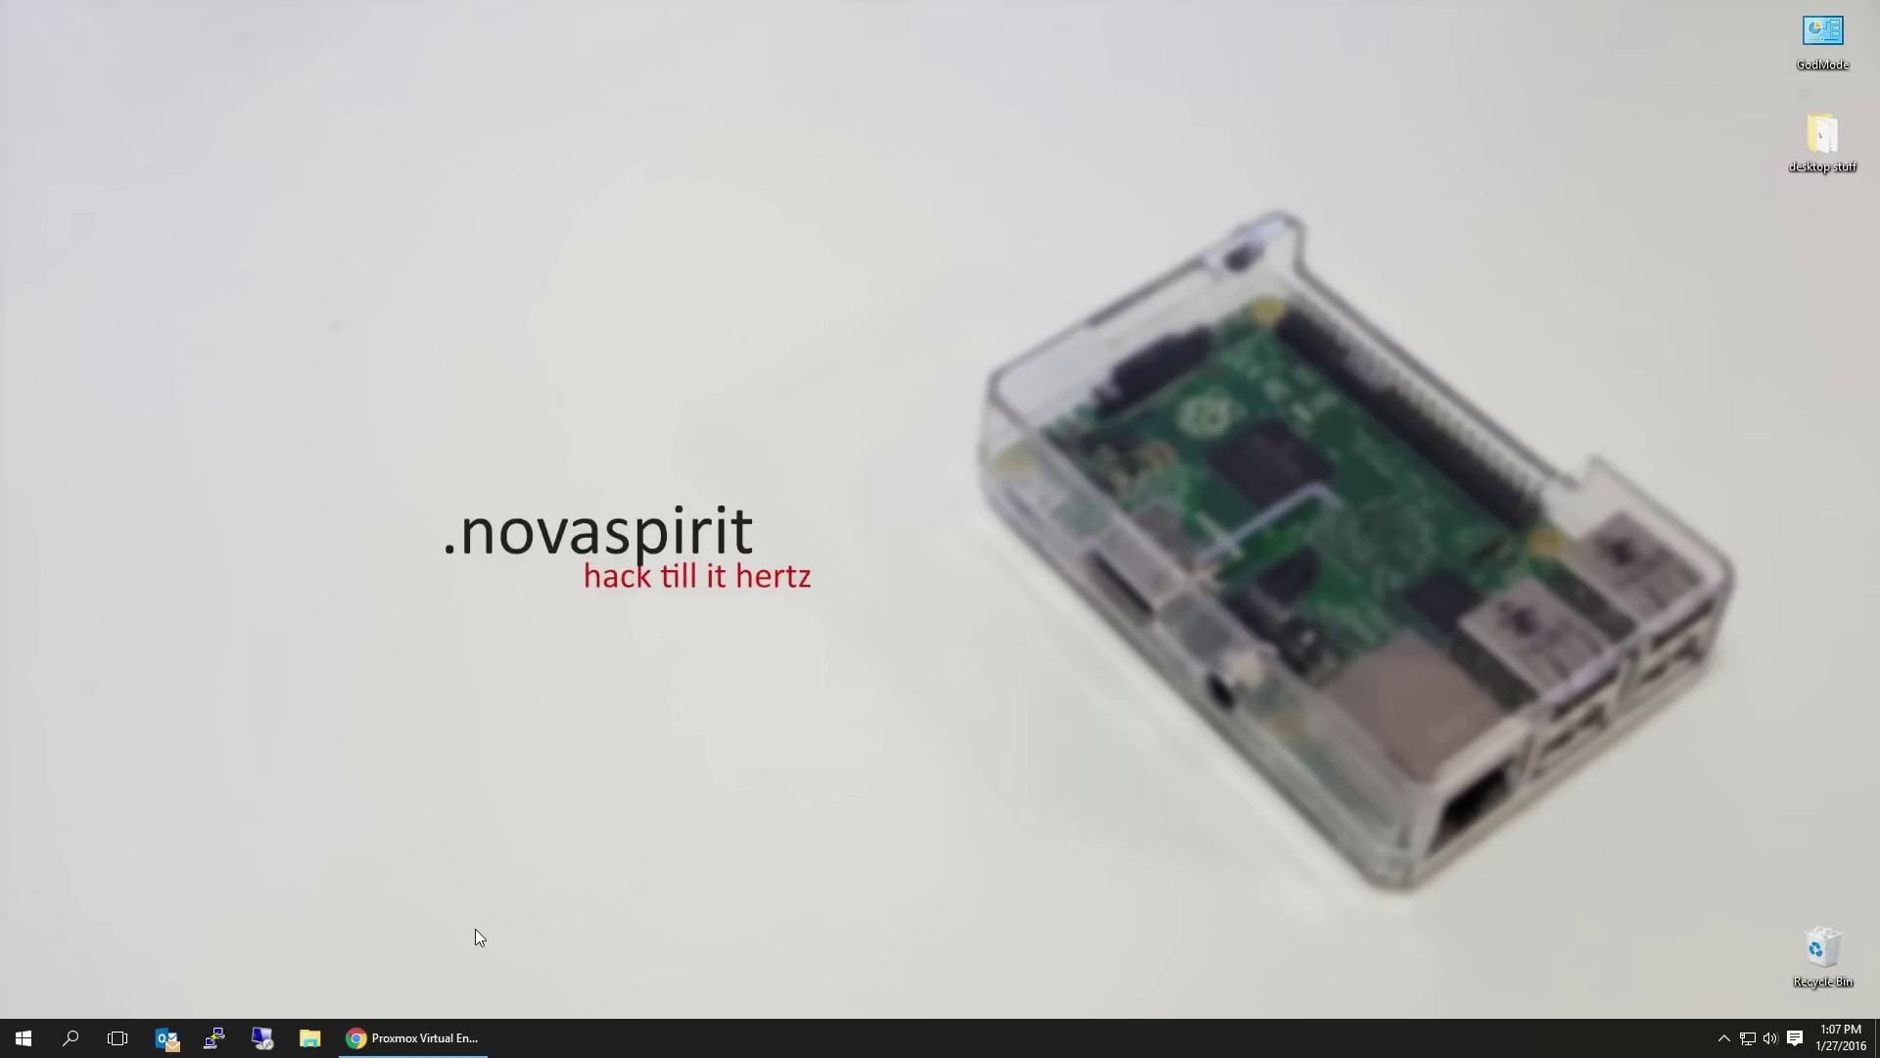
Open a Console for VM 105 (win10-test-2) from the Proxmox tree, then open its desktop theme folder
click(449, 1042)
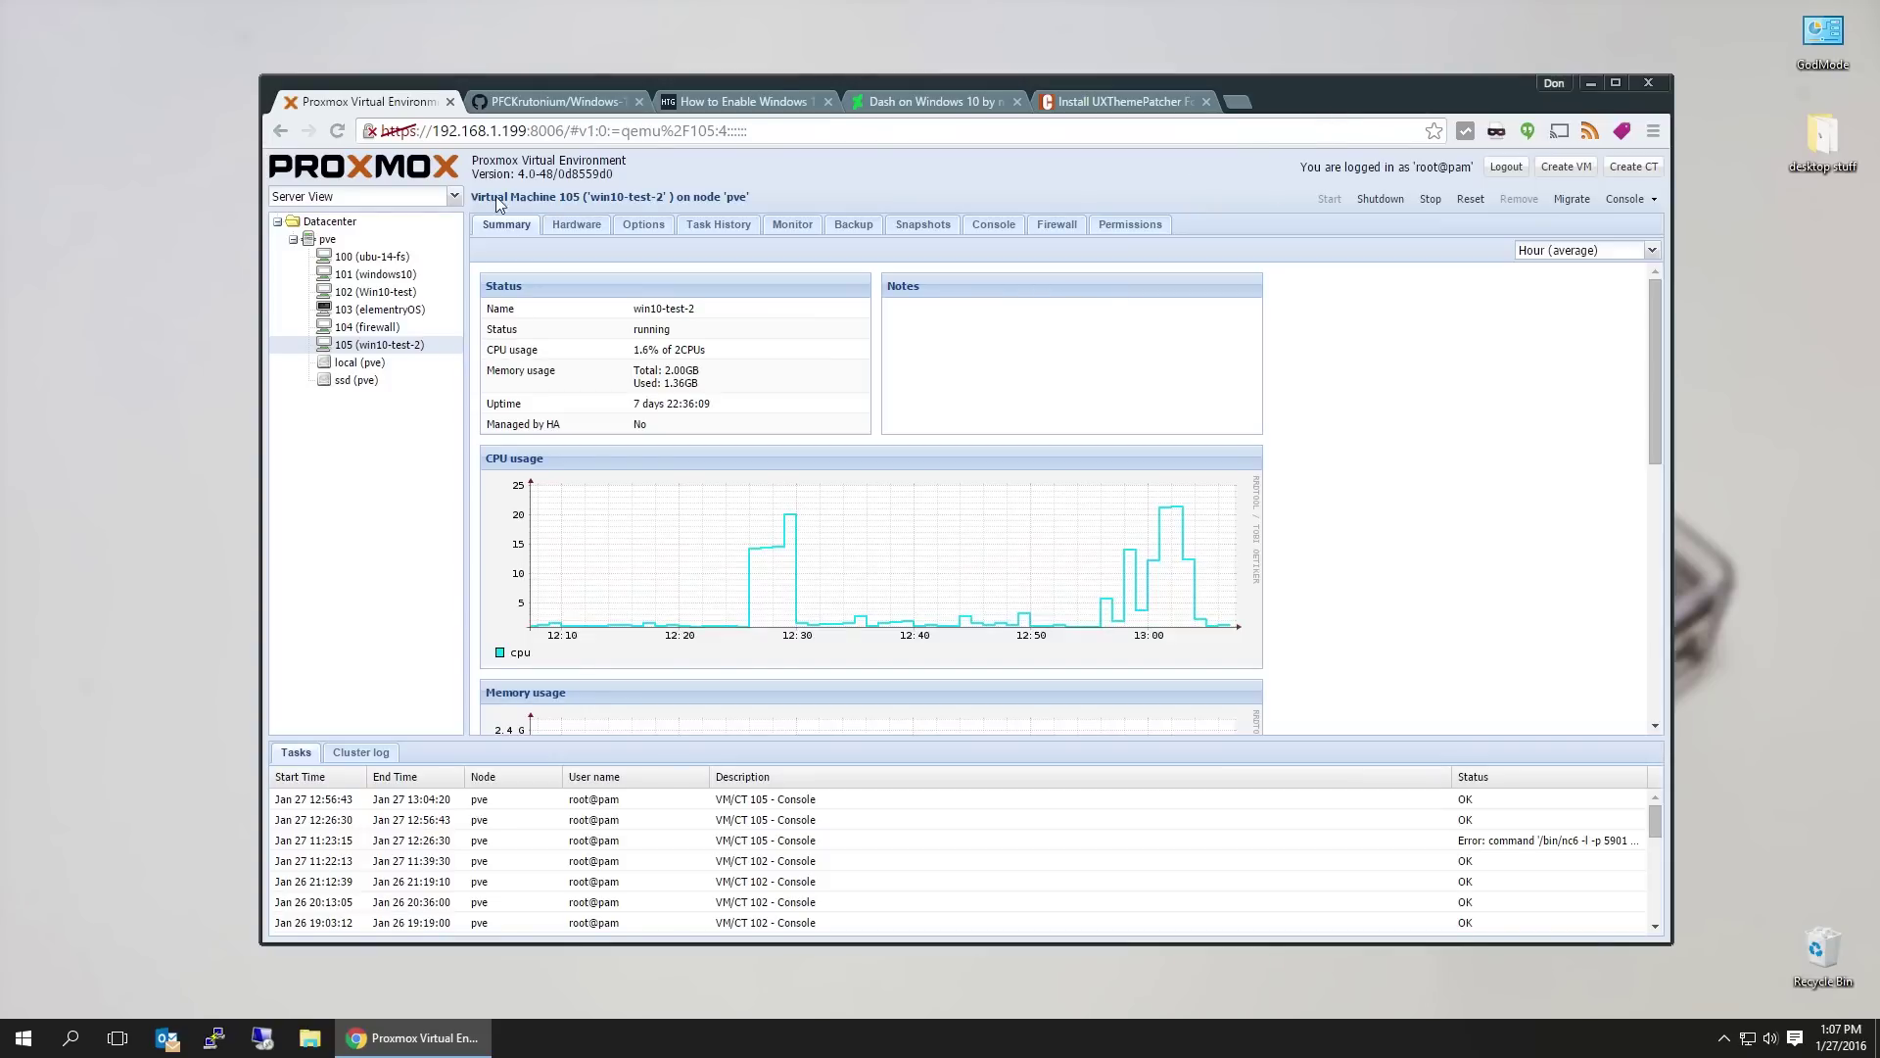
right_click(397, 353)
click(446, 619)
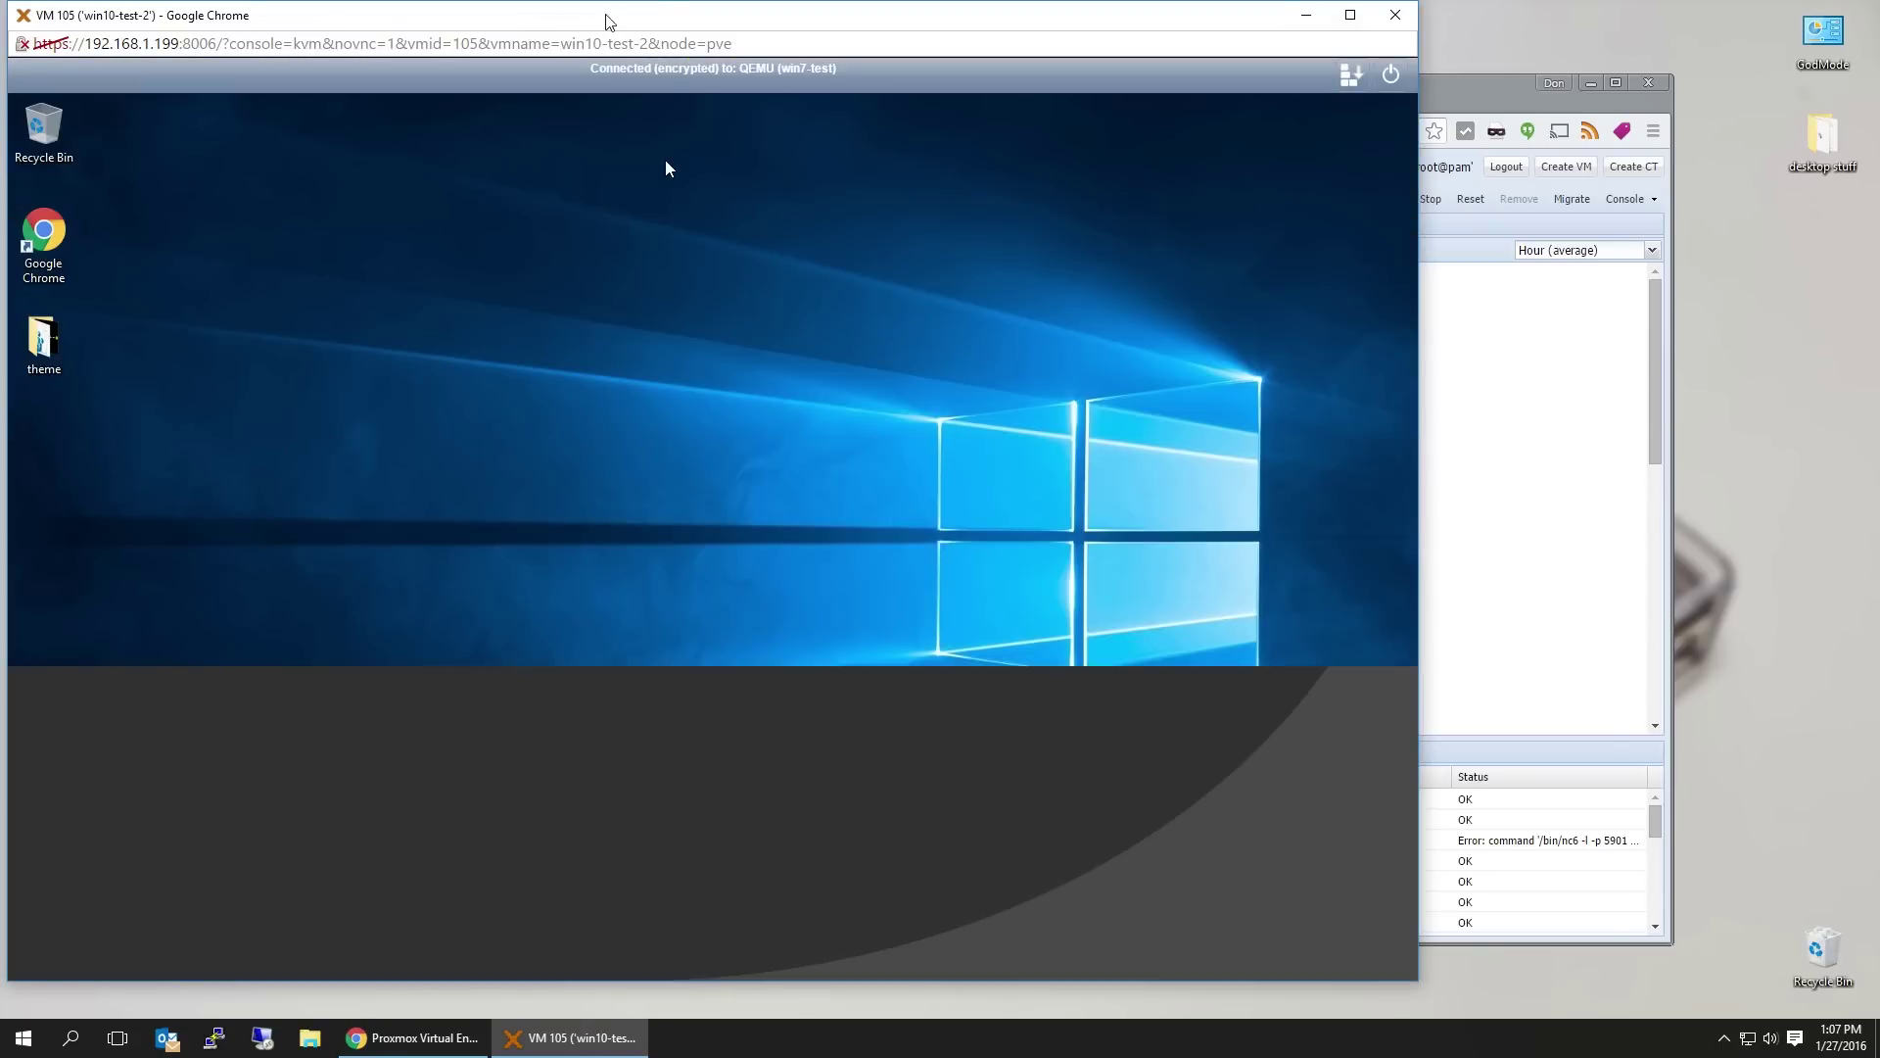
drag(602, 22, 824, 27)
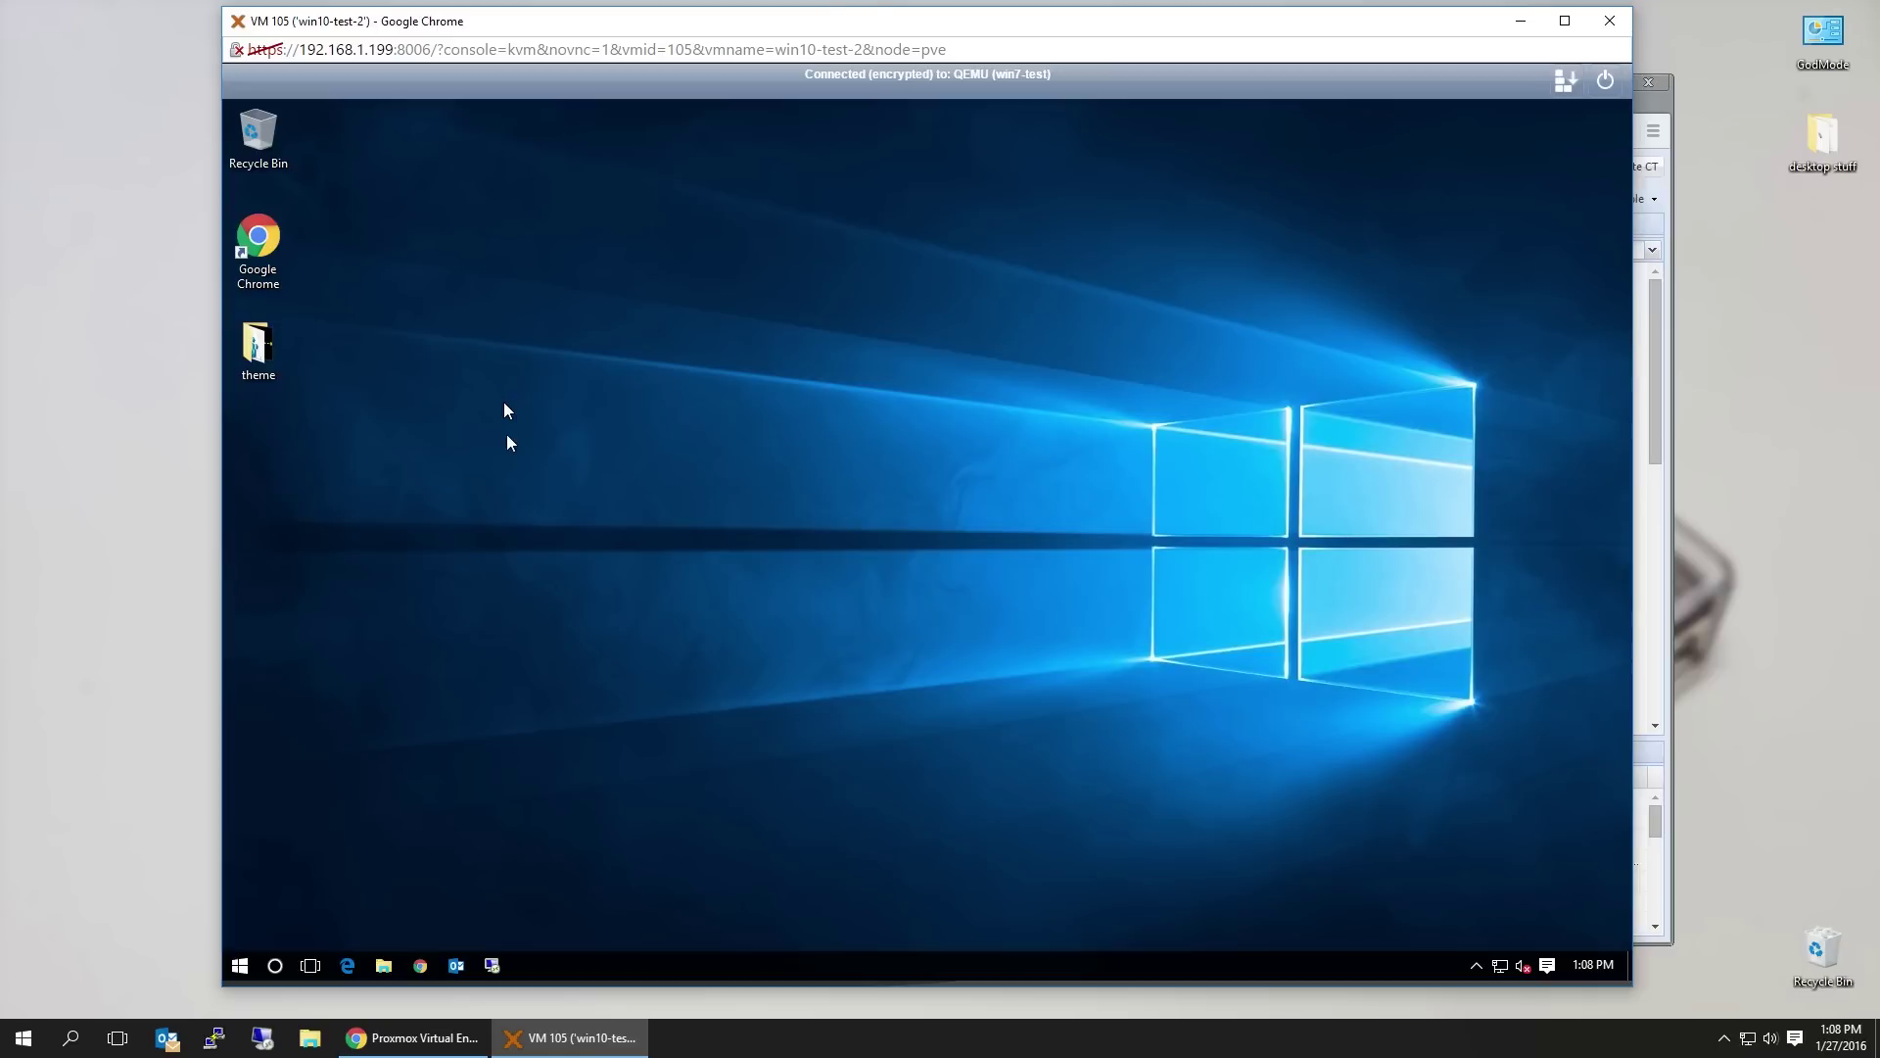
double_click(260, 345)
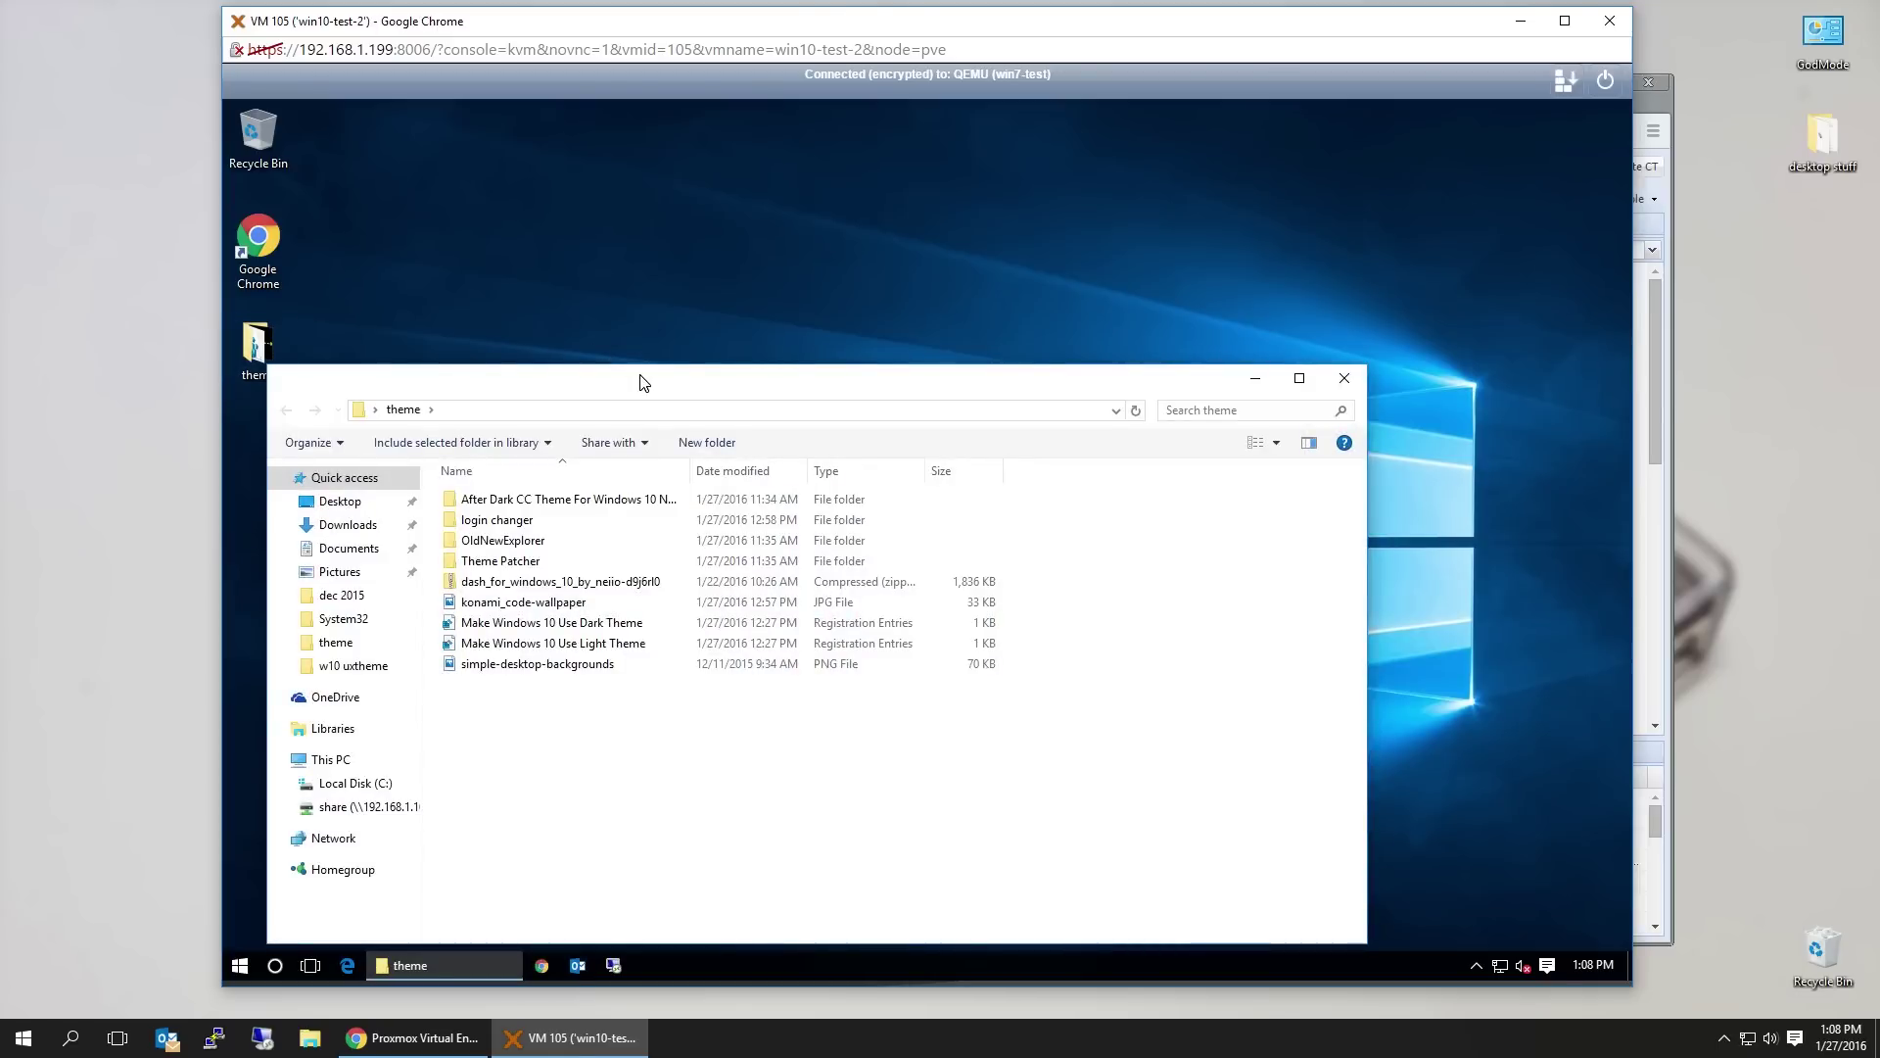
Center the theme folder window, briefly opening and closing the Start menu and Settings
drag(646, 381, 690, 308)
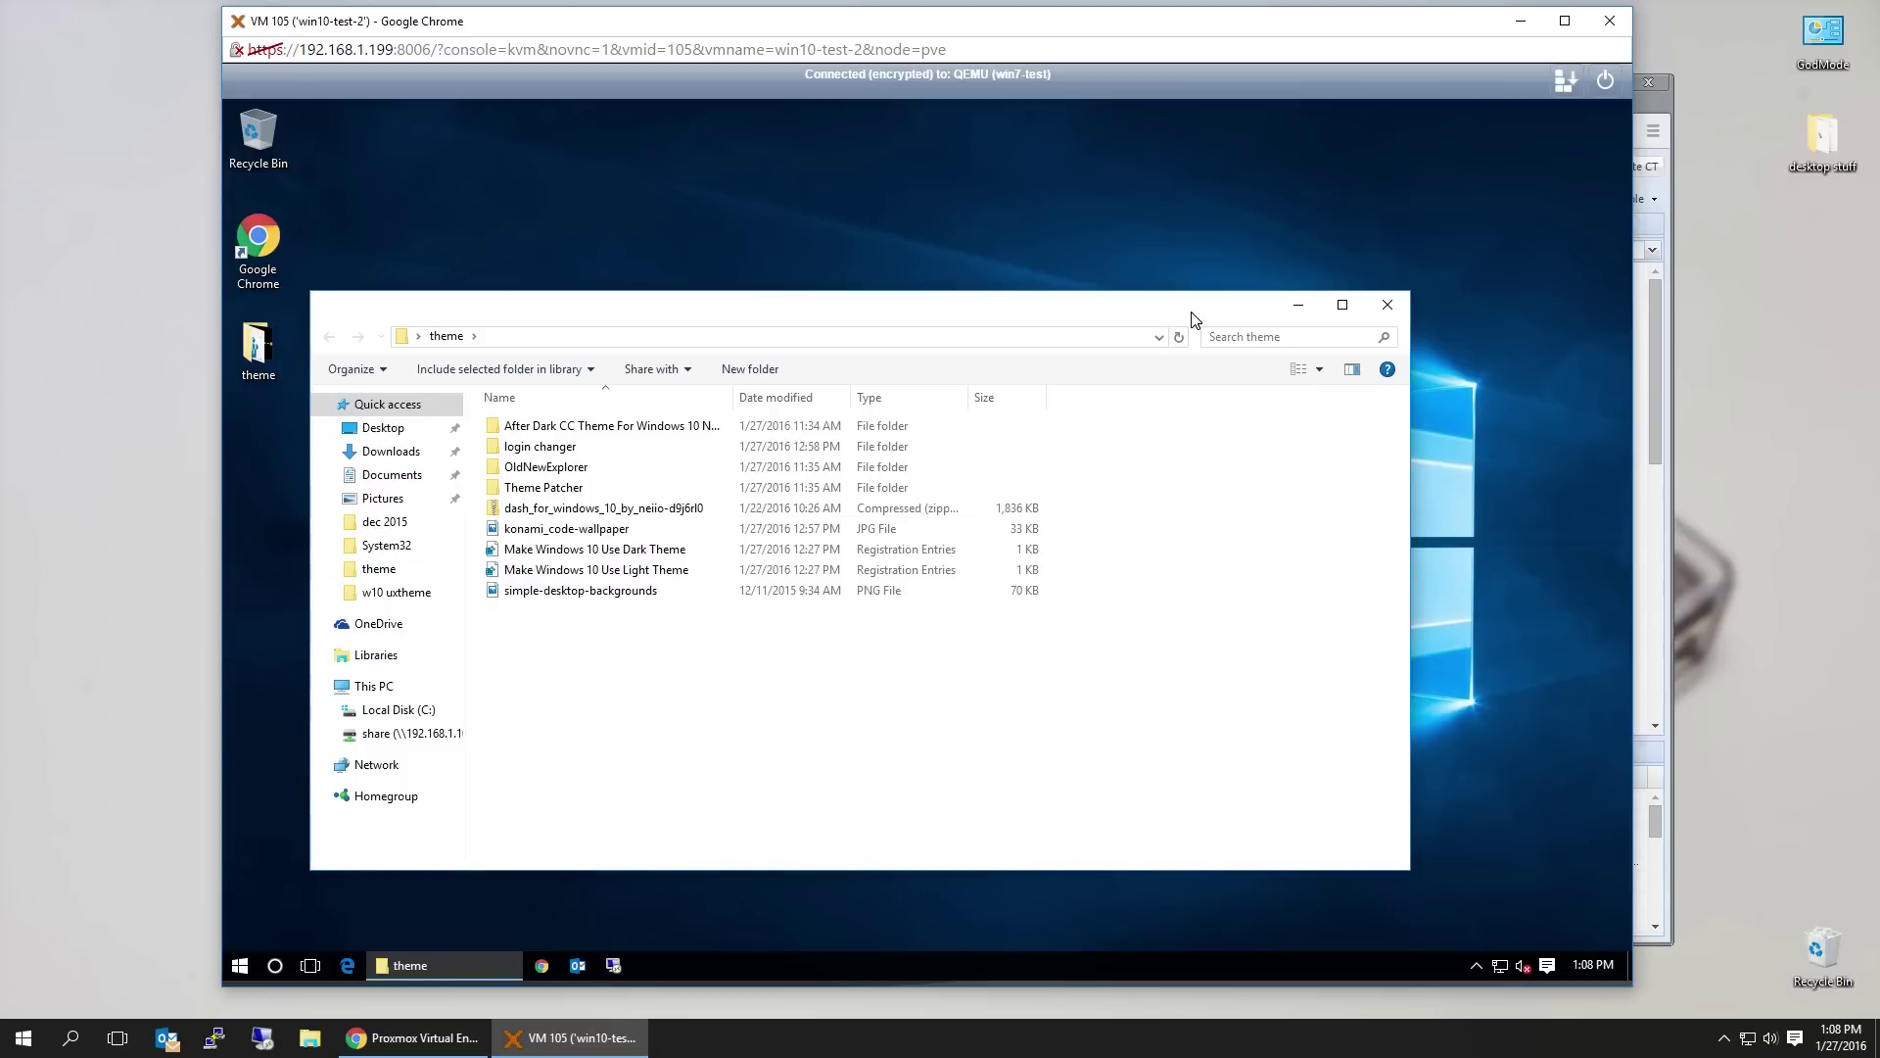
drag(1188, 314, 1302, 302)
click(240, 962)
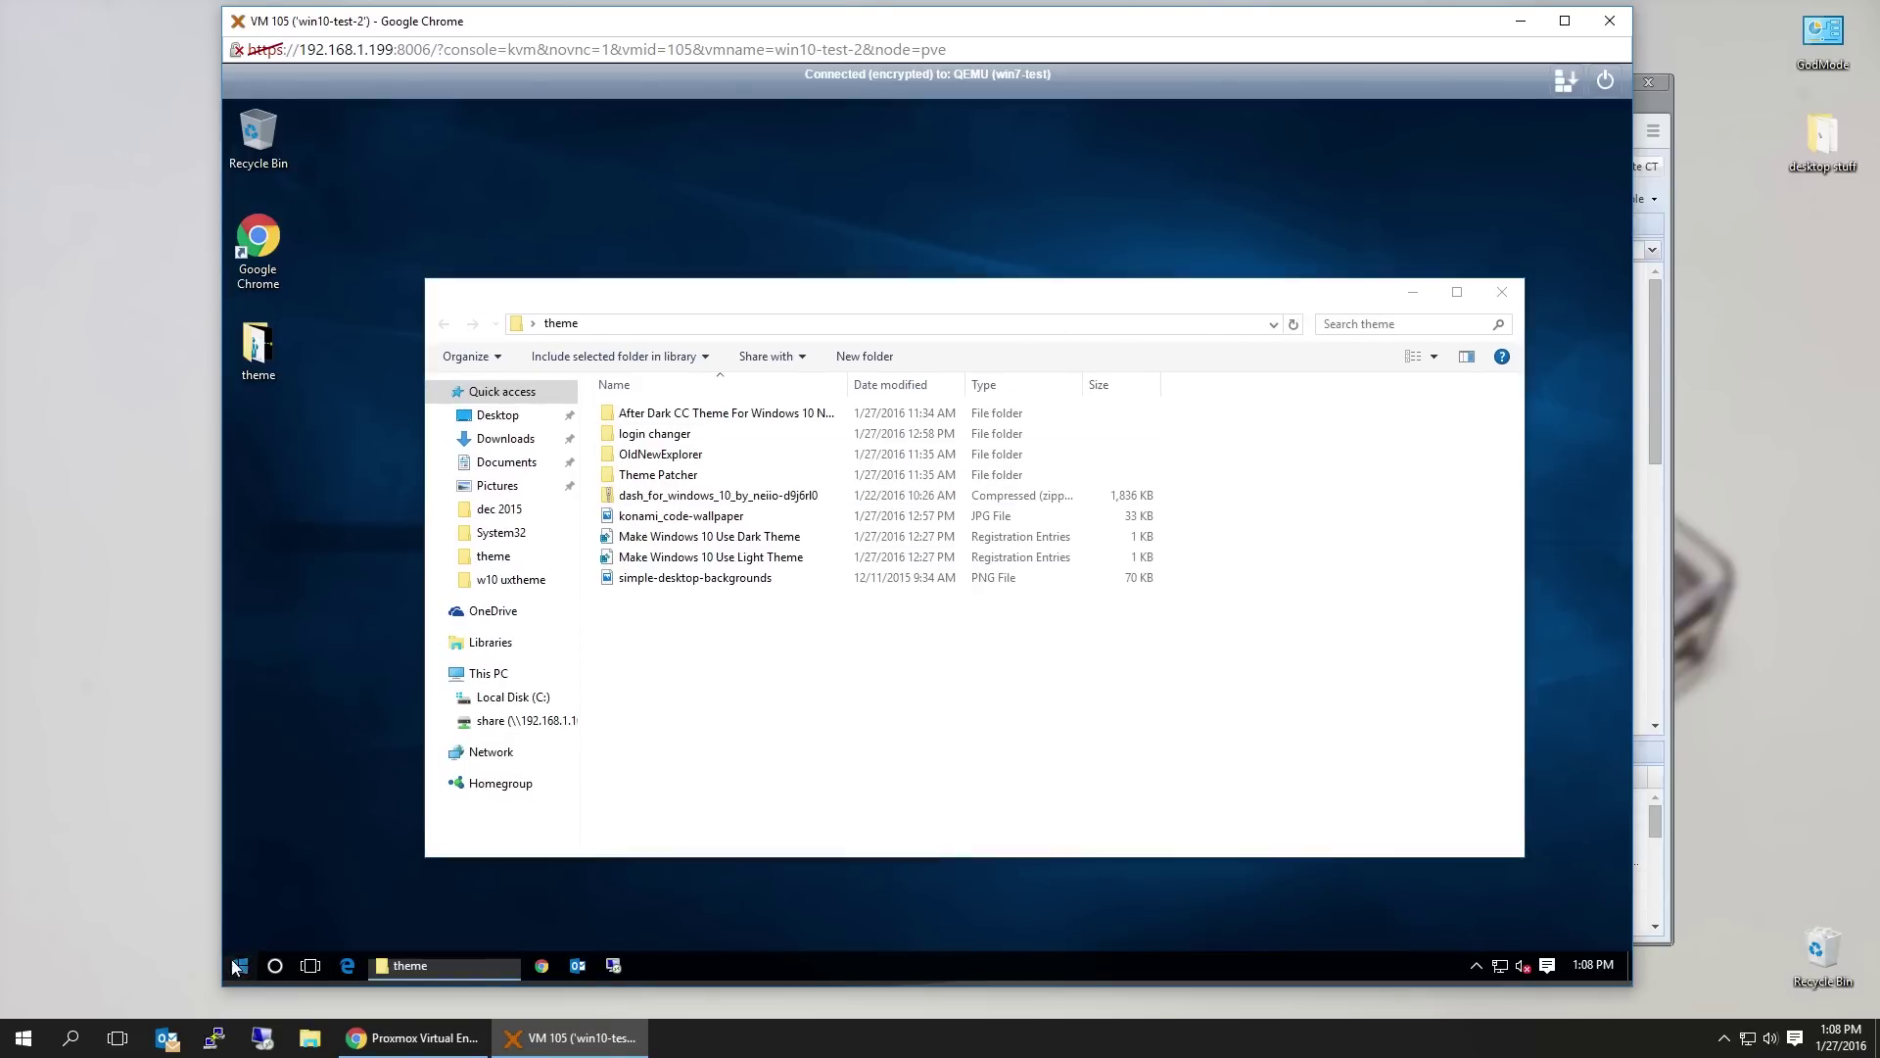
click(1269, 632)
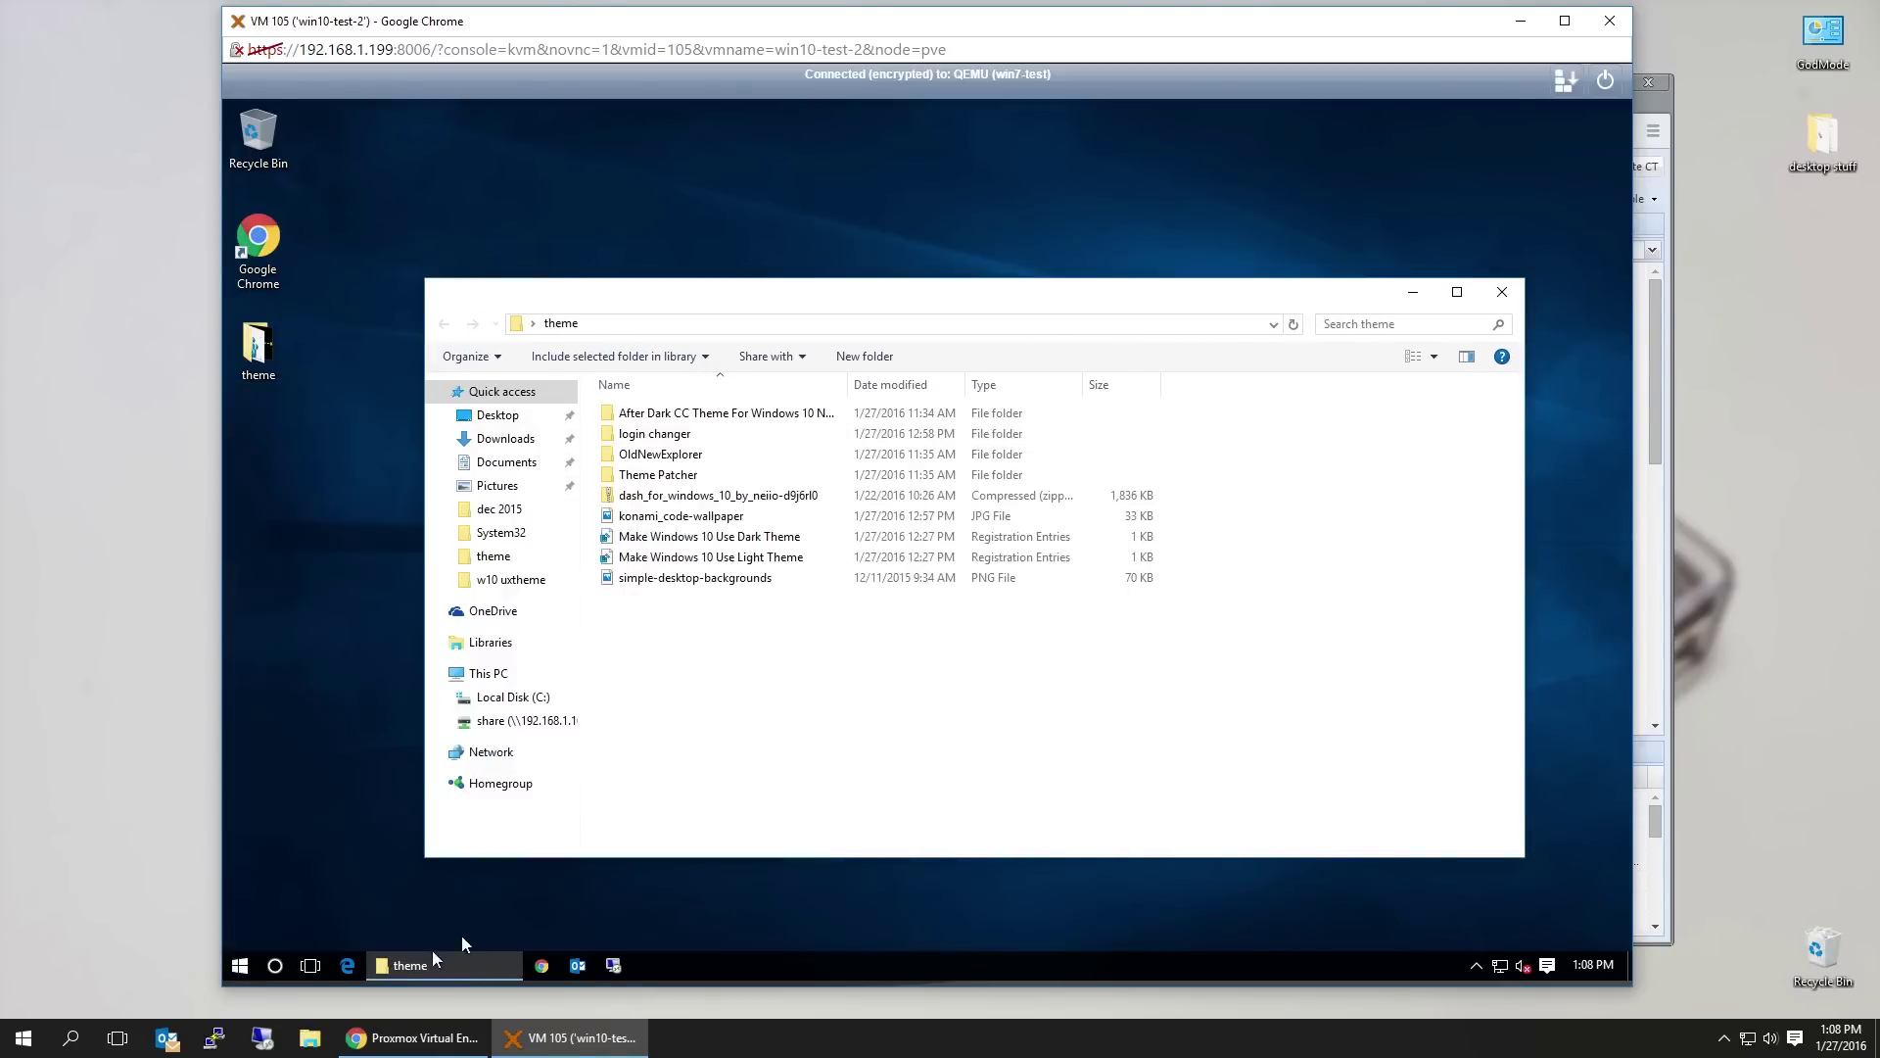
key(super)
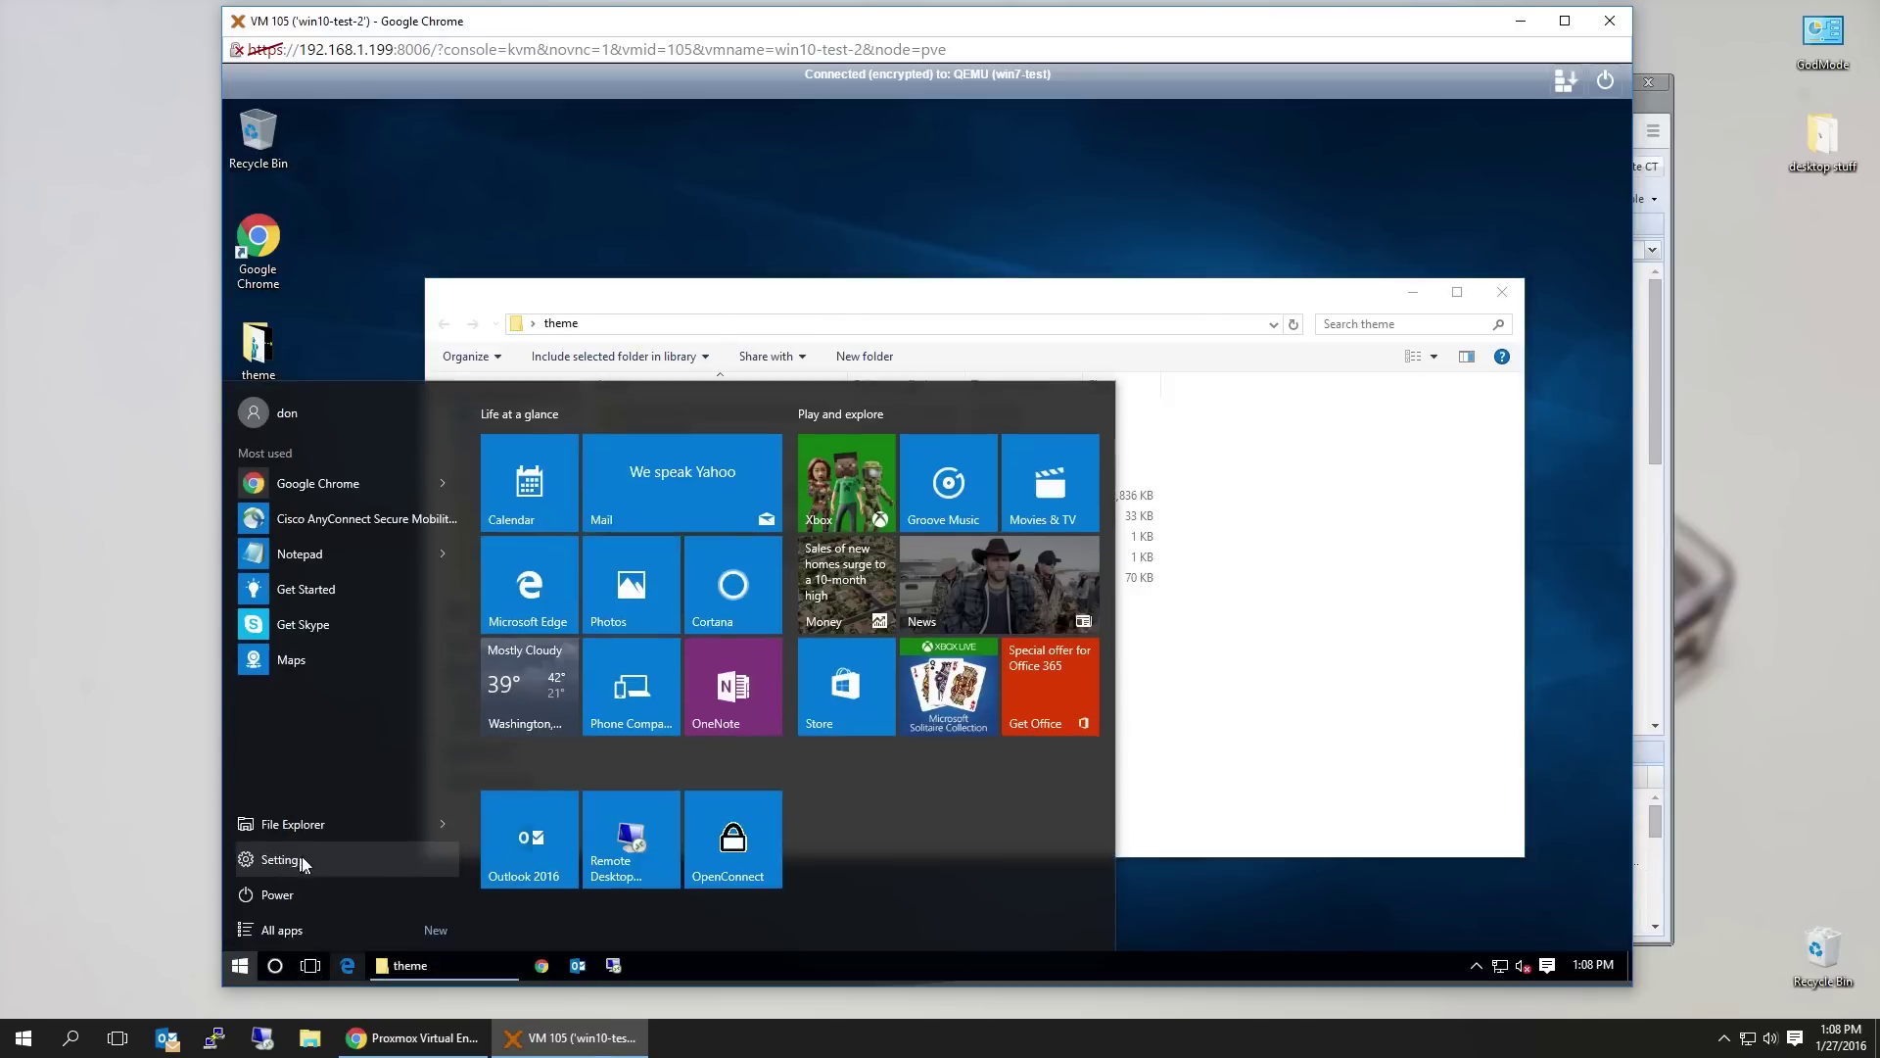
click(304, 860)
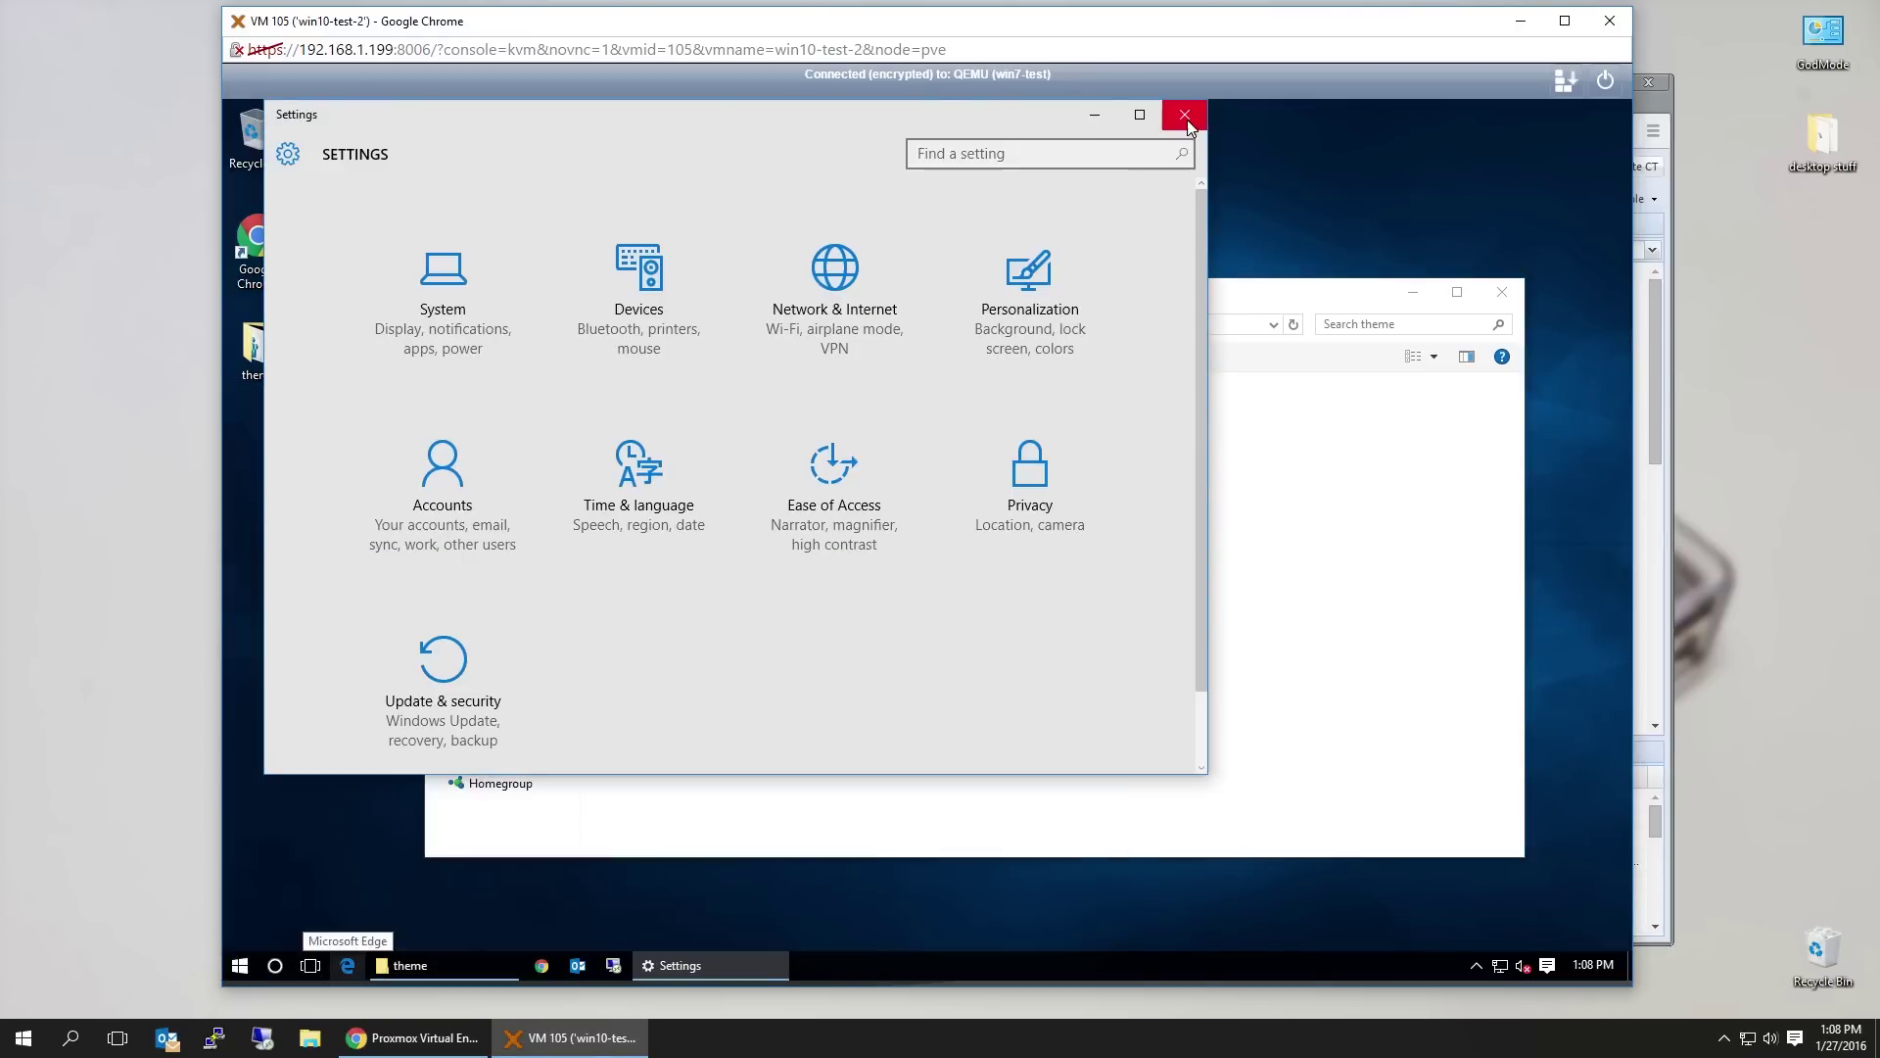
click(1184, 114)
Widen the Name column and run 'Make Windows 10 Use Dark Theme.reg'
drag(851, 389, 887, 388)
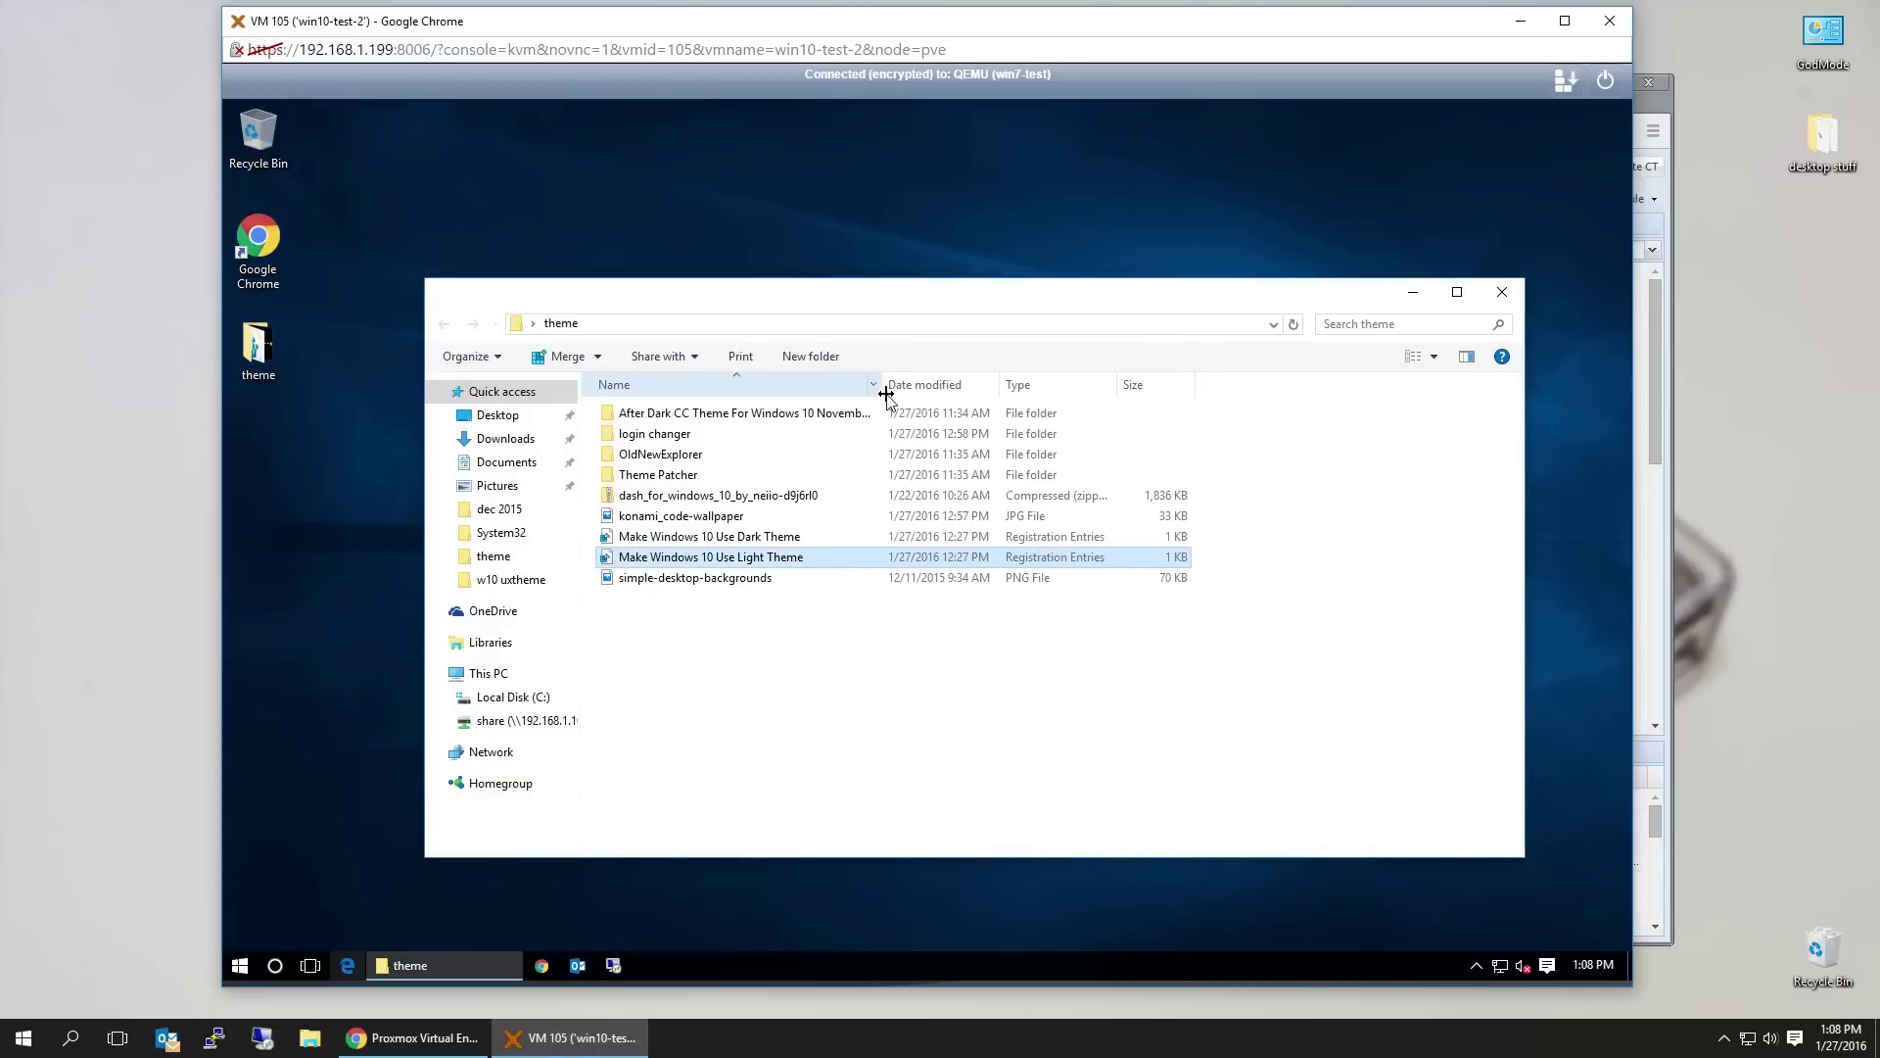
click(756, 545)
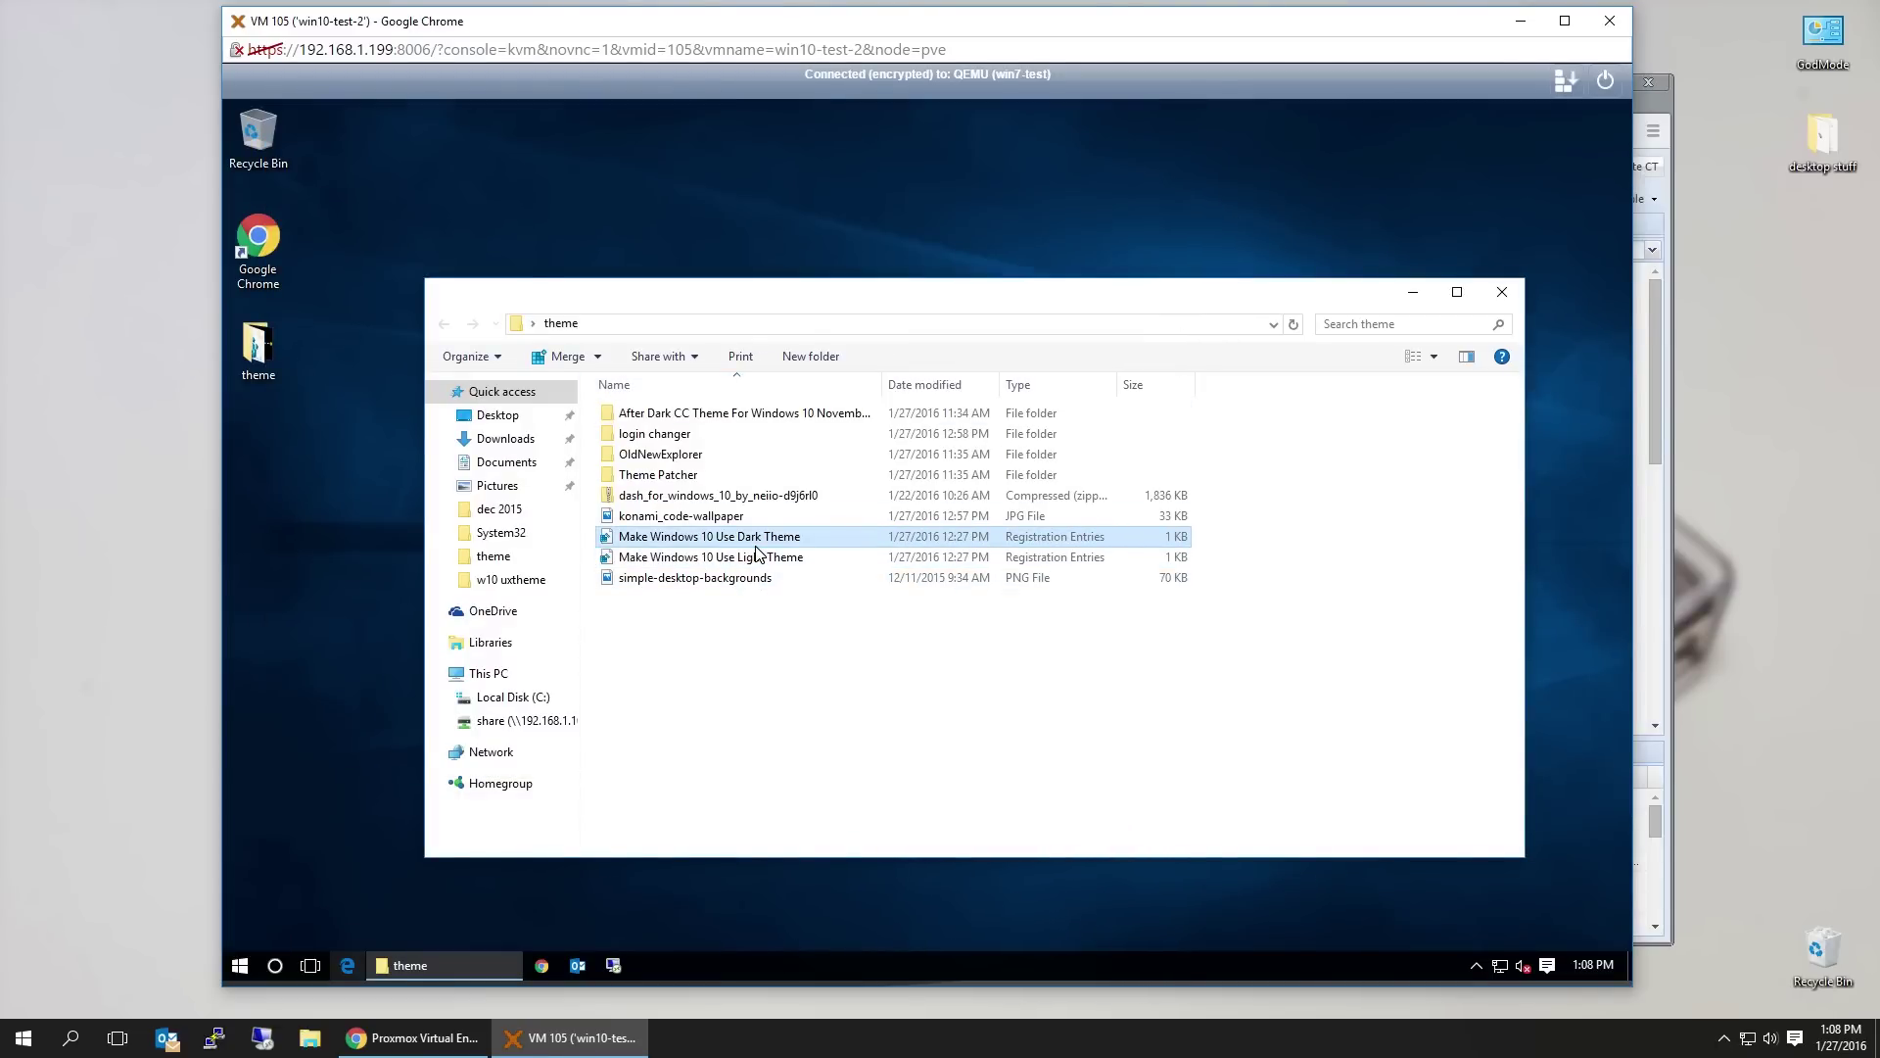
double_click(756, 547)
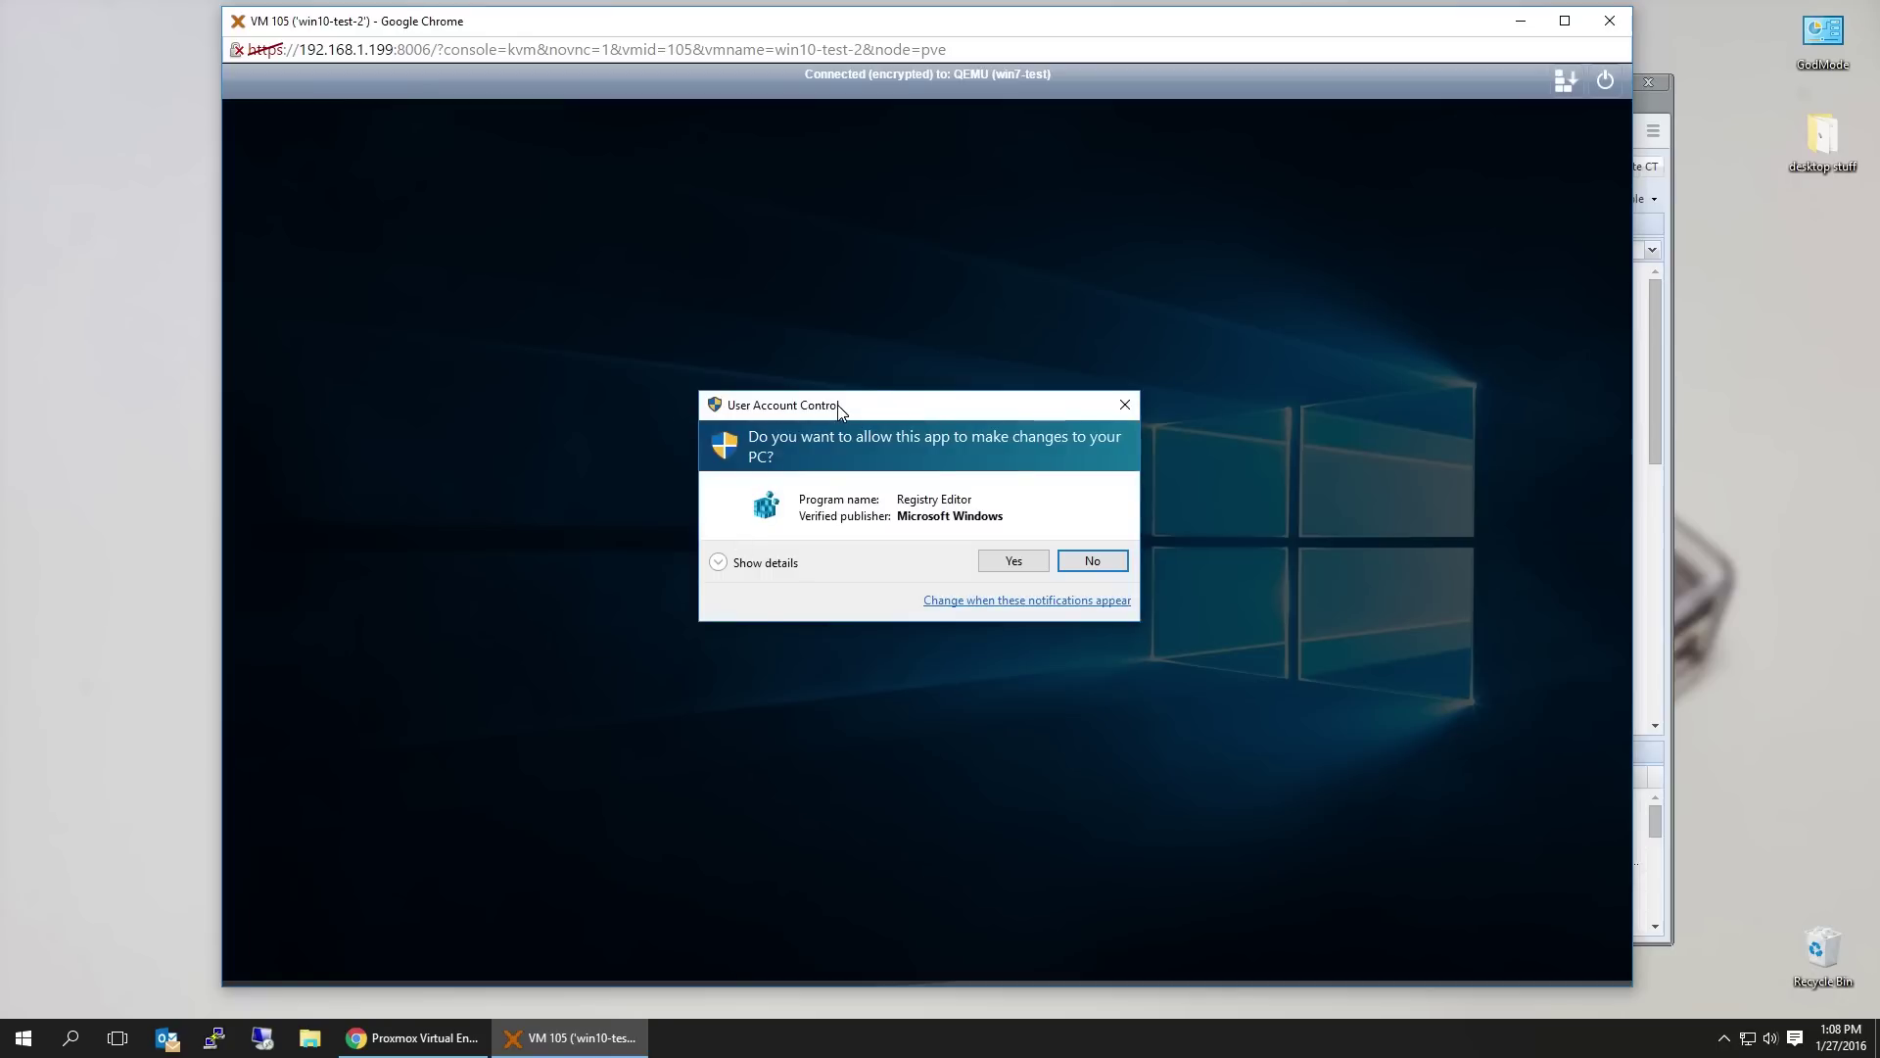
Approve UAC and Registry Editor prompts to merge the dark theme keys
click(1013, 562)
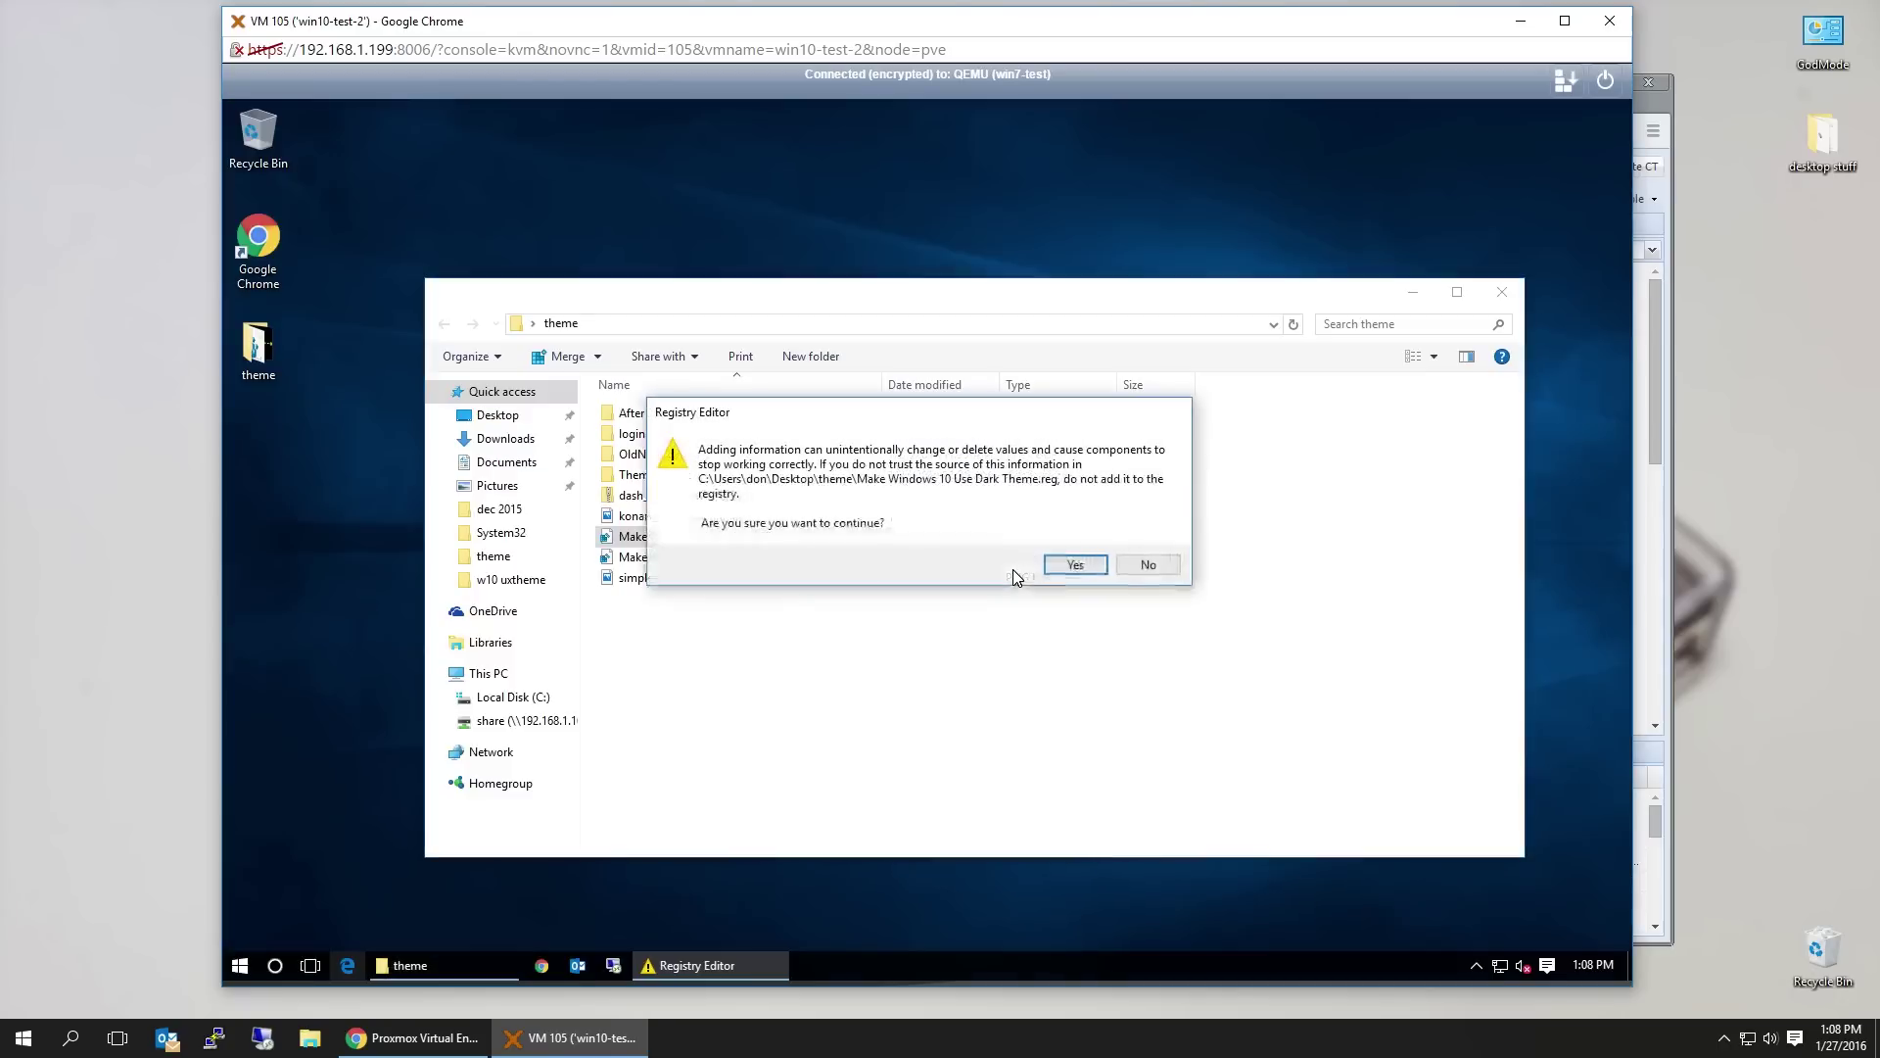
click(1066, 575)
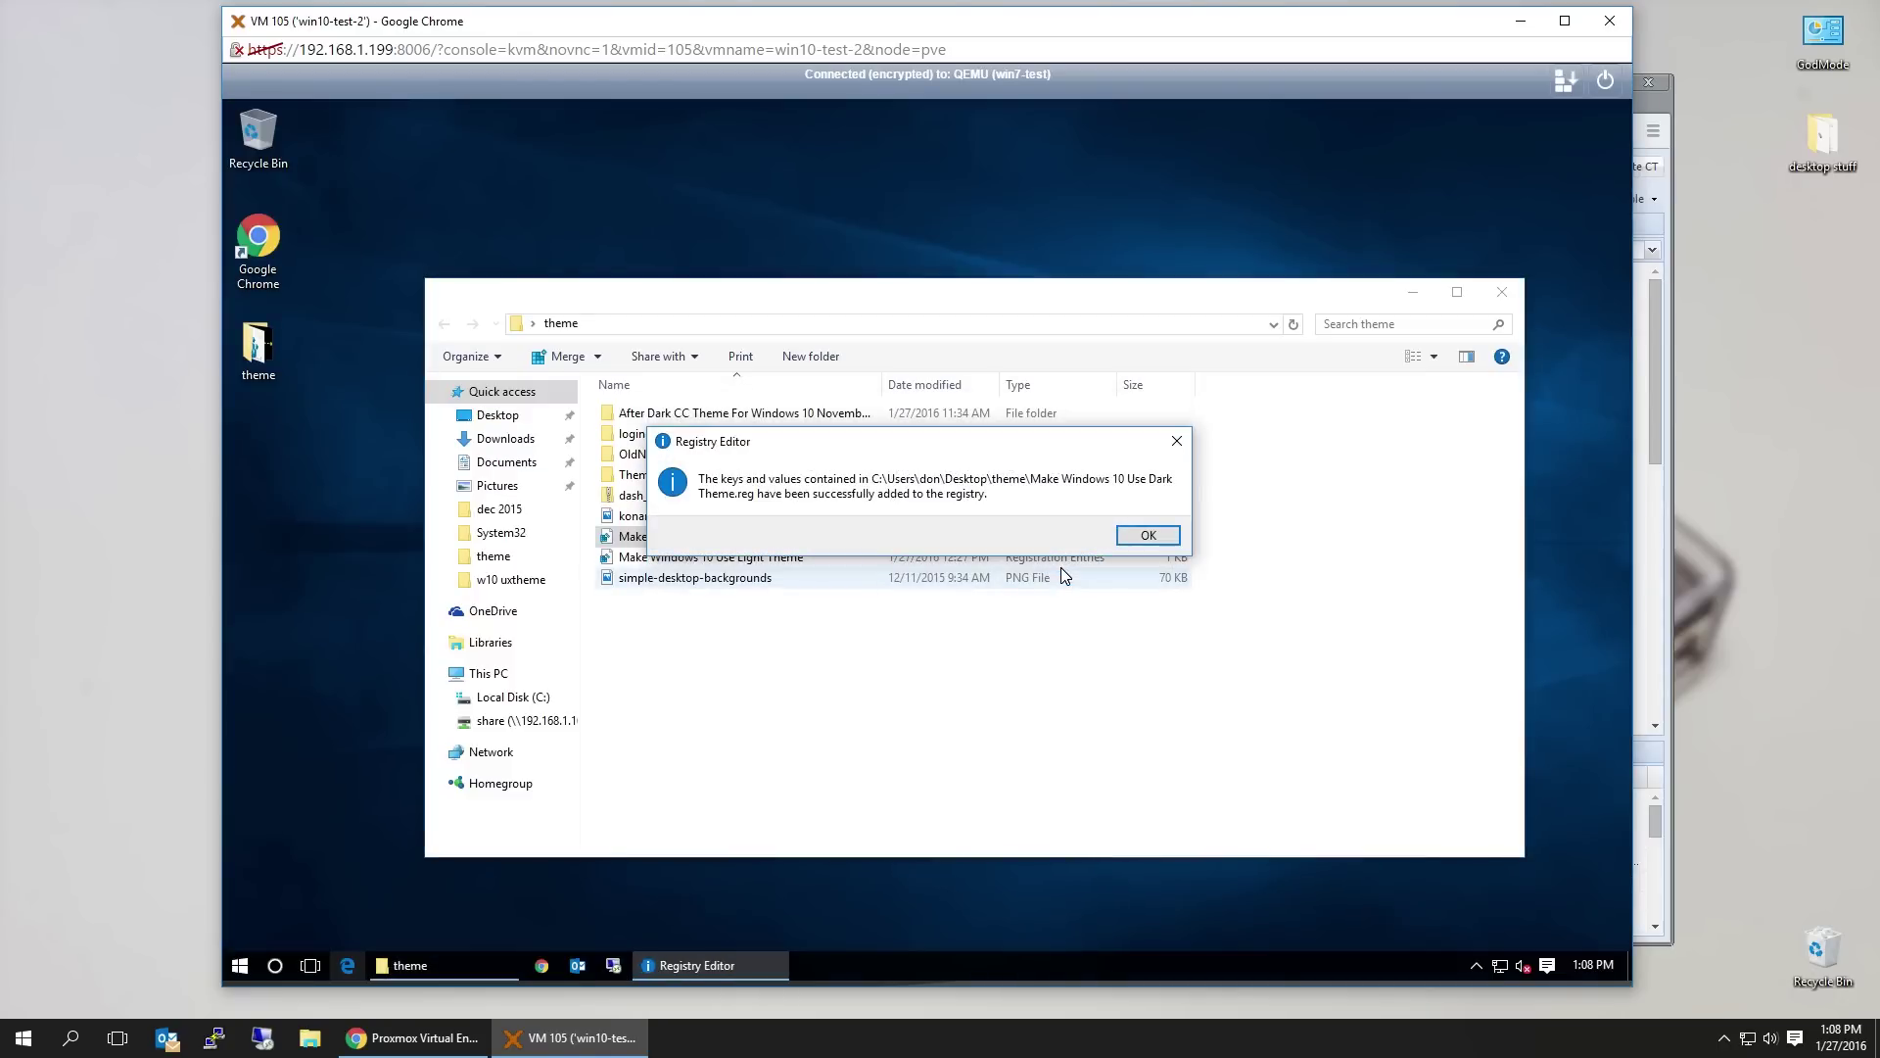
click(1148, 536)
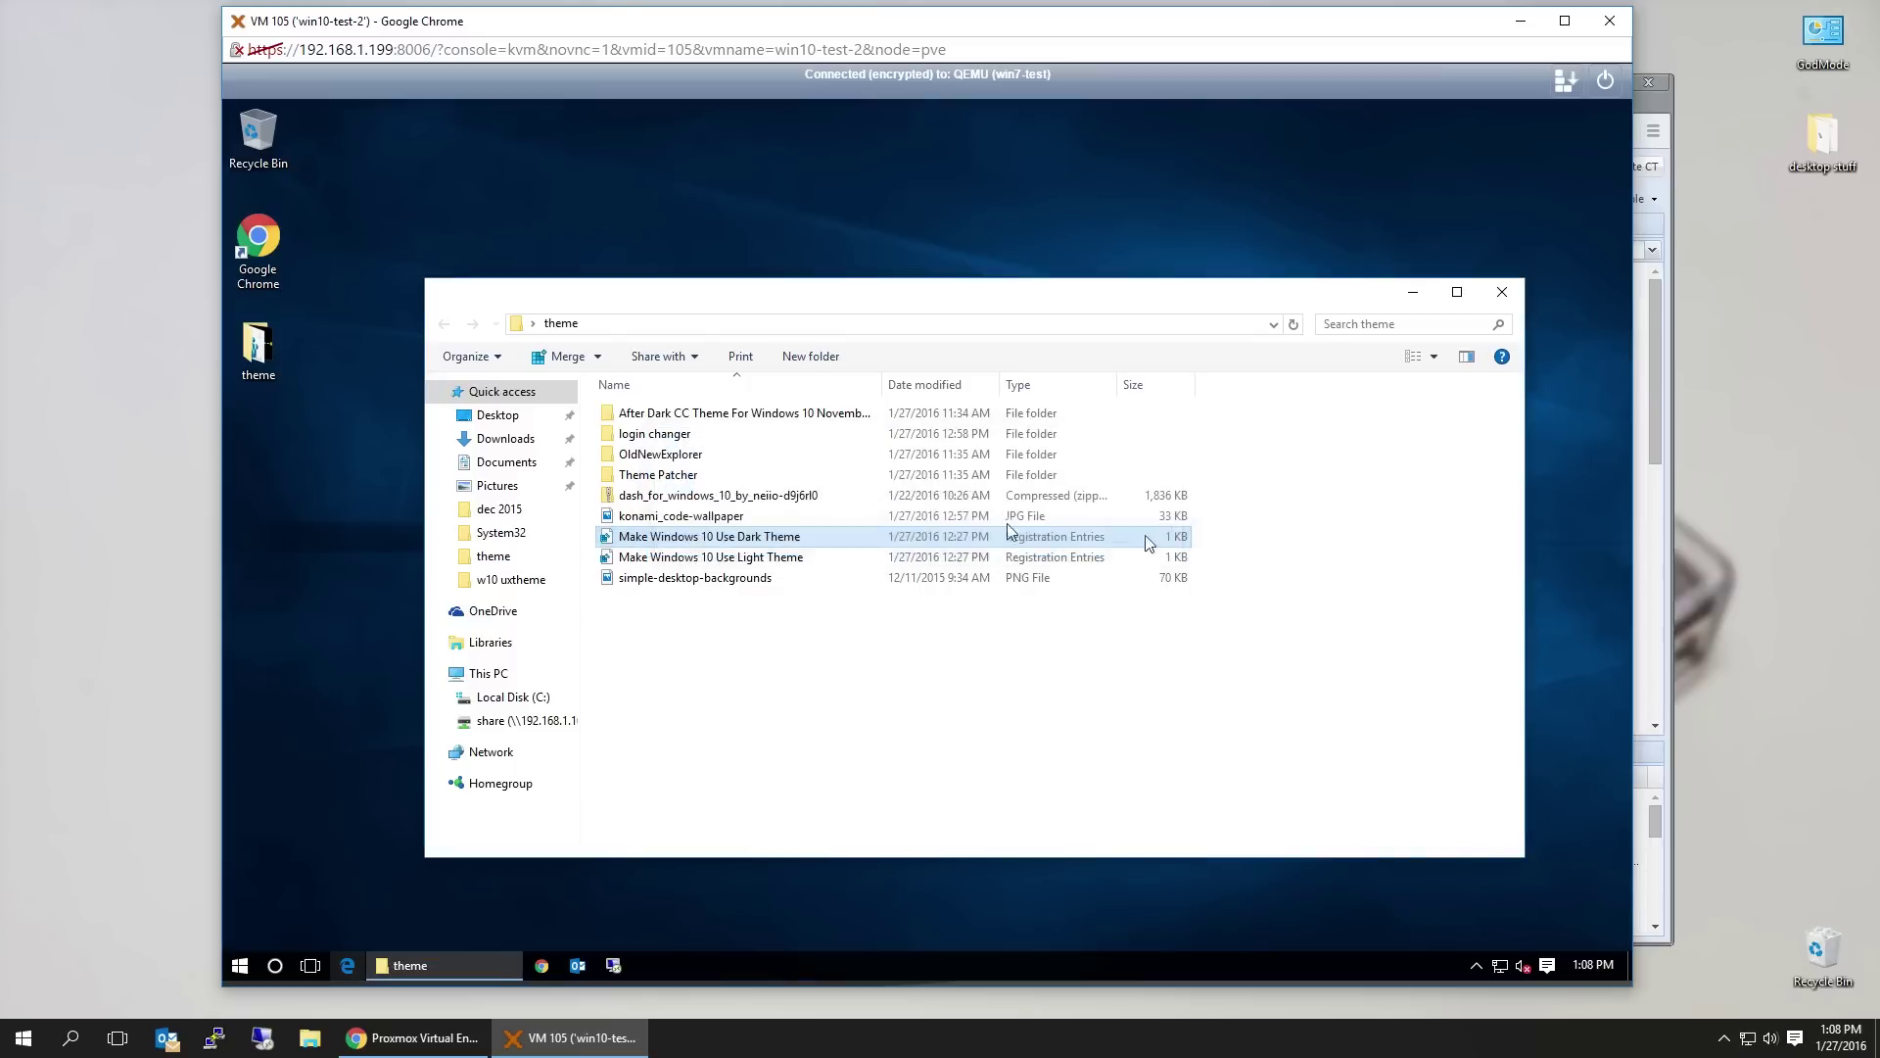
Restart the VM from the Start menu power options
click(239, 965)
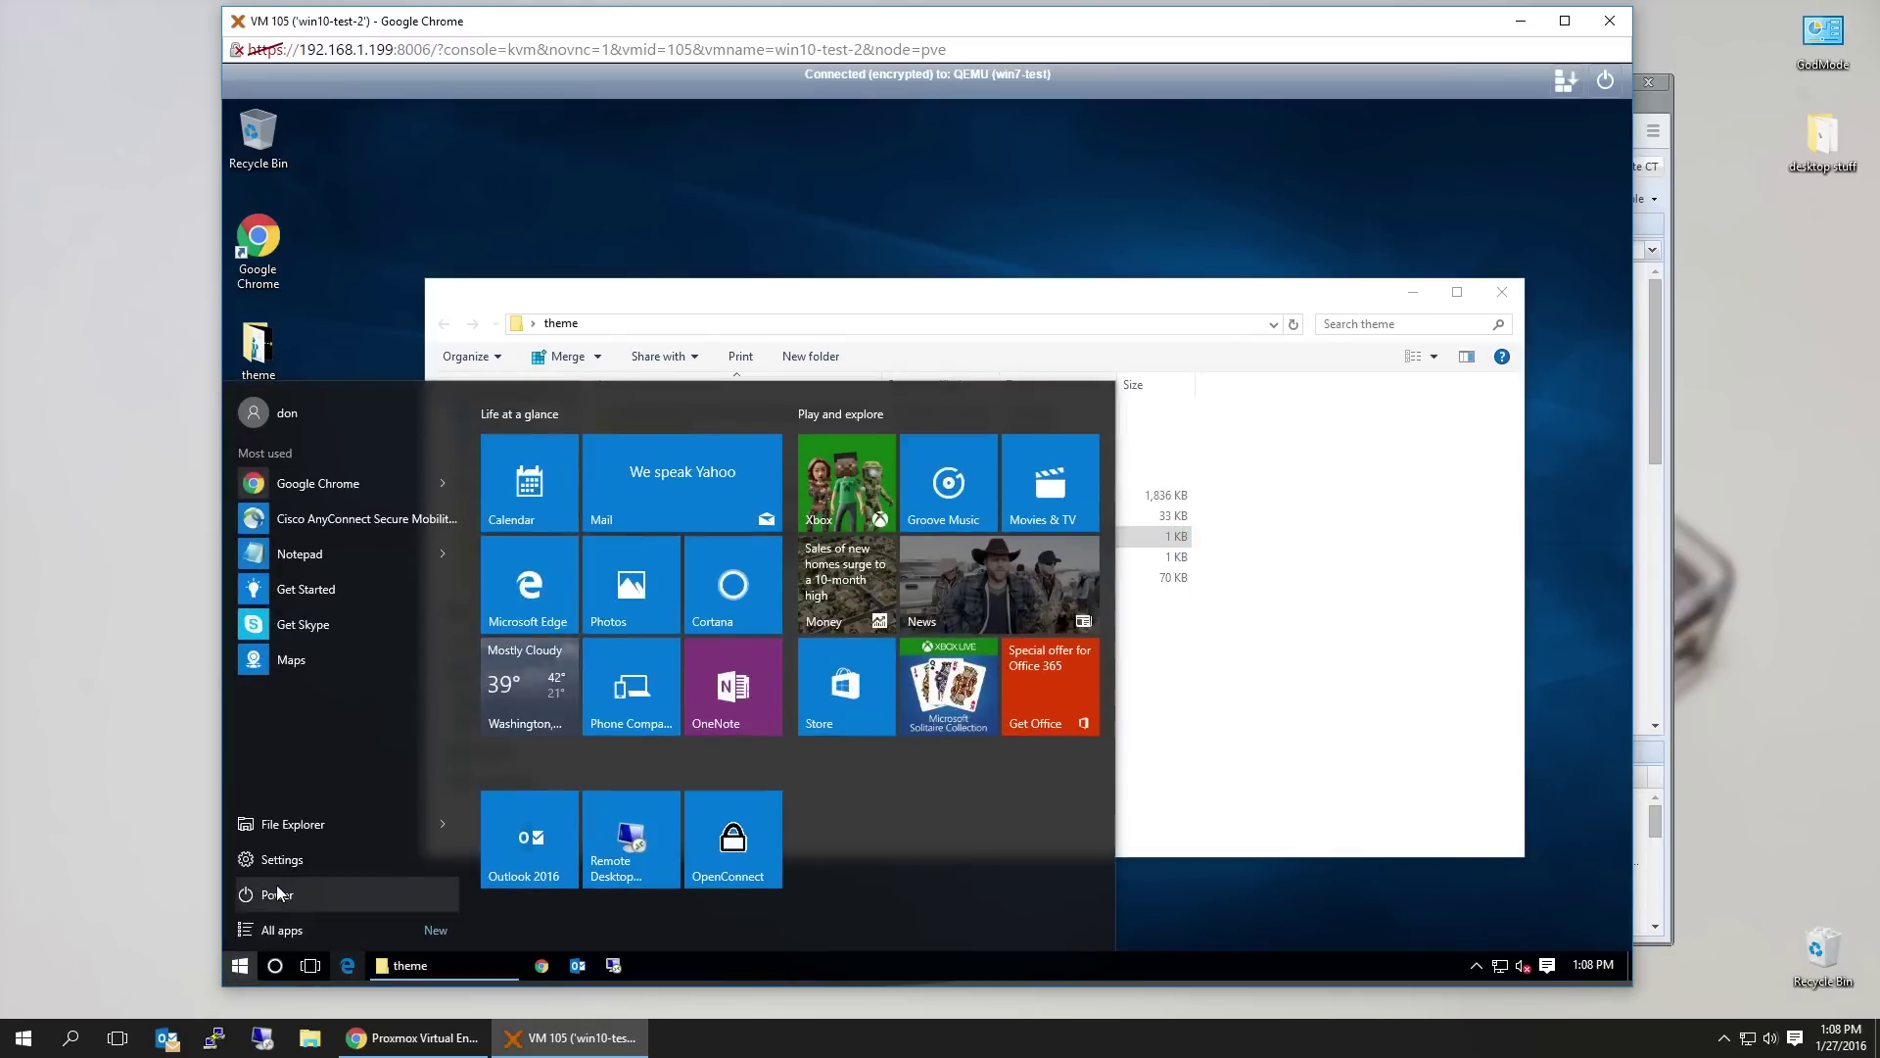
click(278, 895)
click(285, 855)
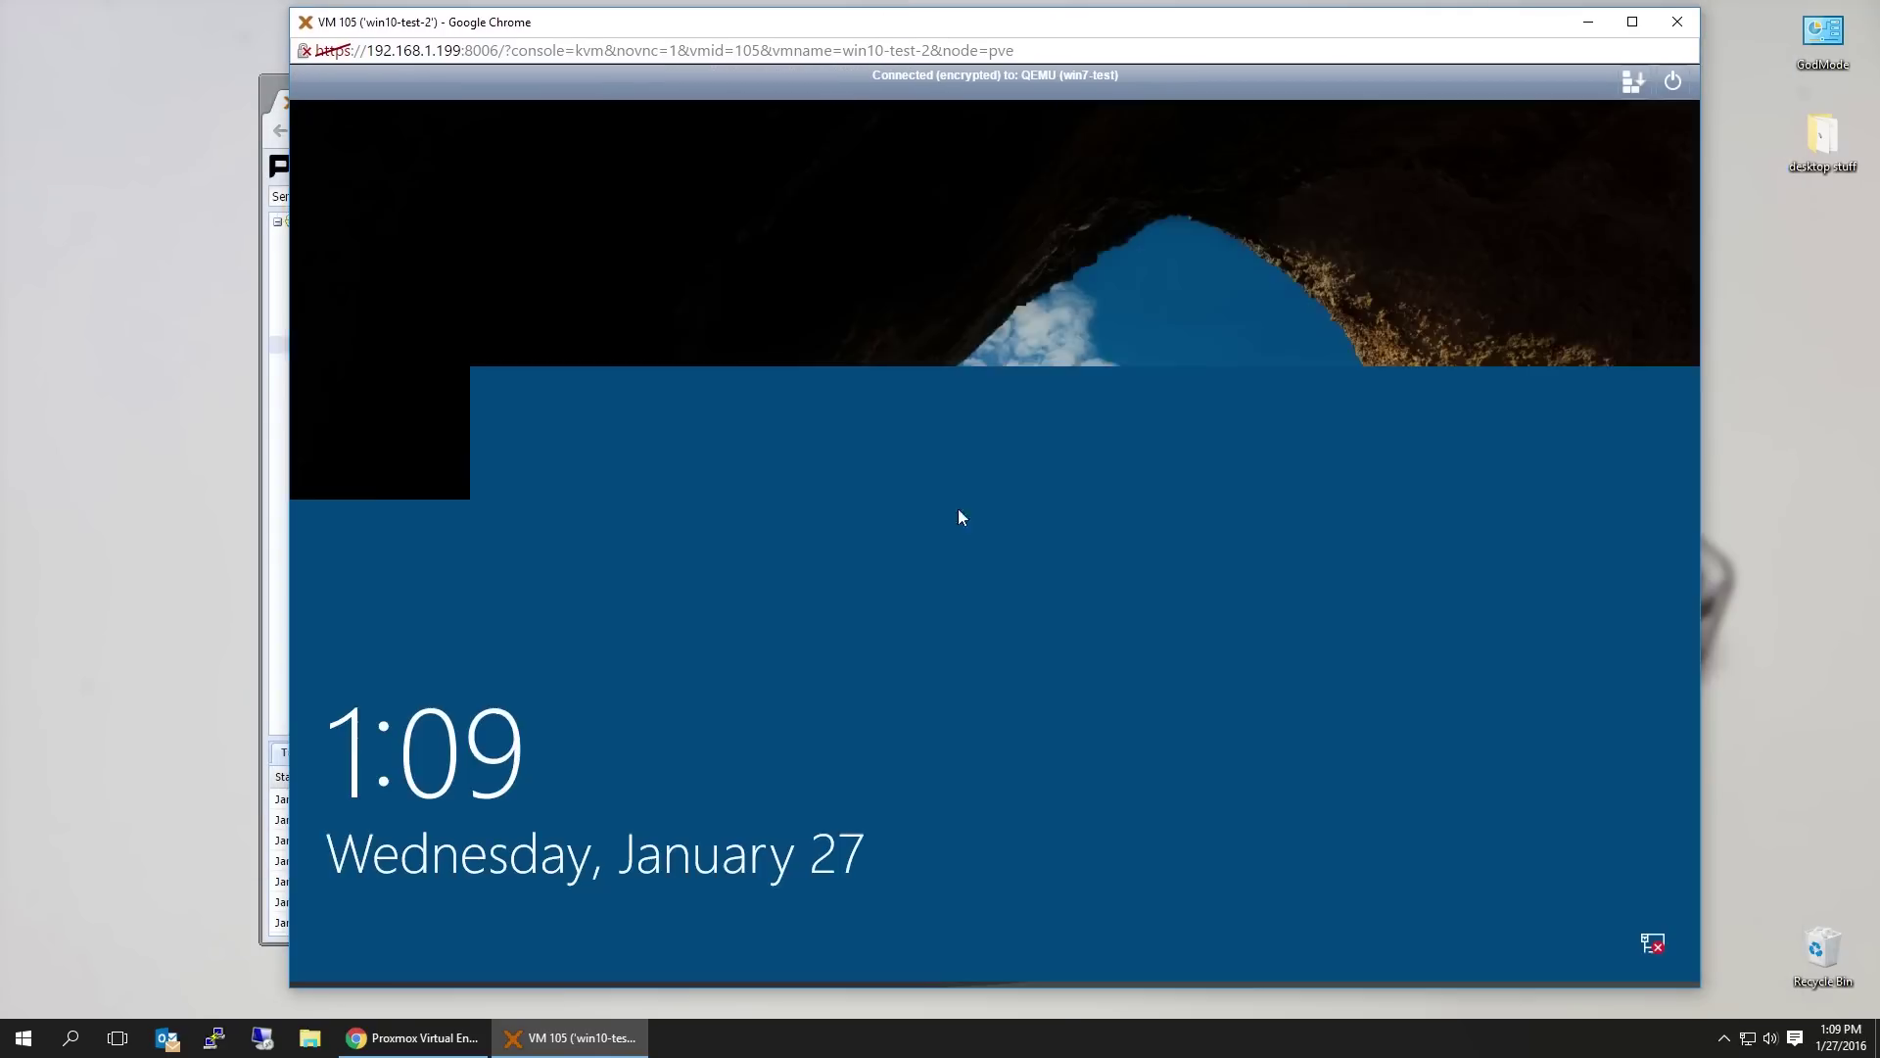
Dismiss the lock screen and sign in with the account password
click(955, 576)
text(password)
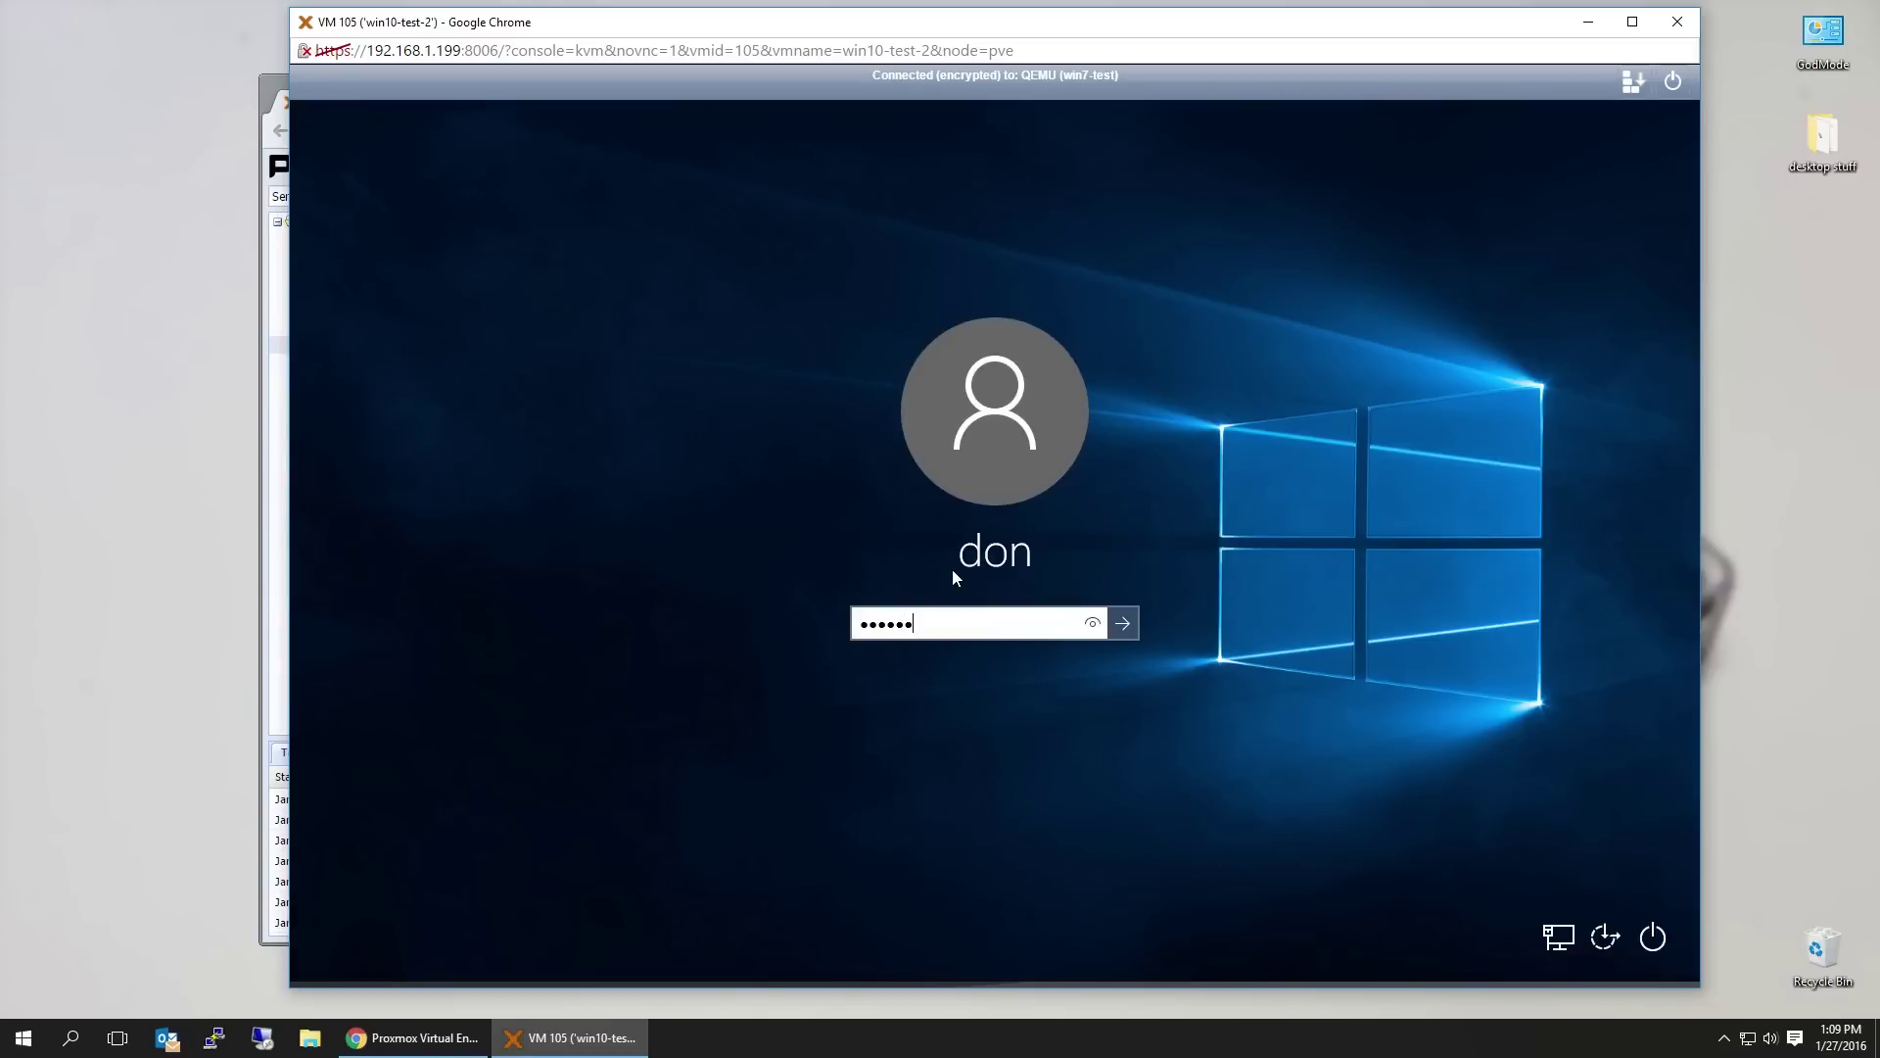
key(Return)
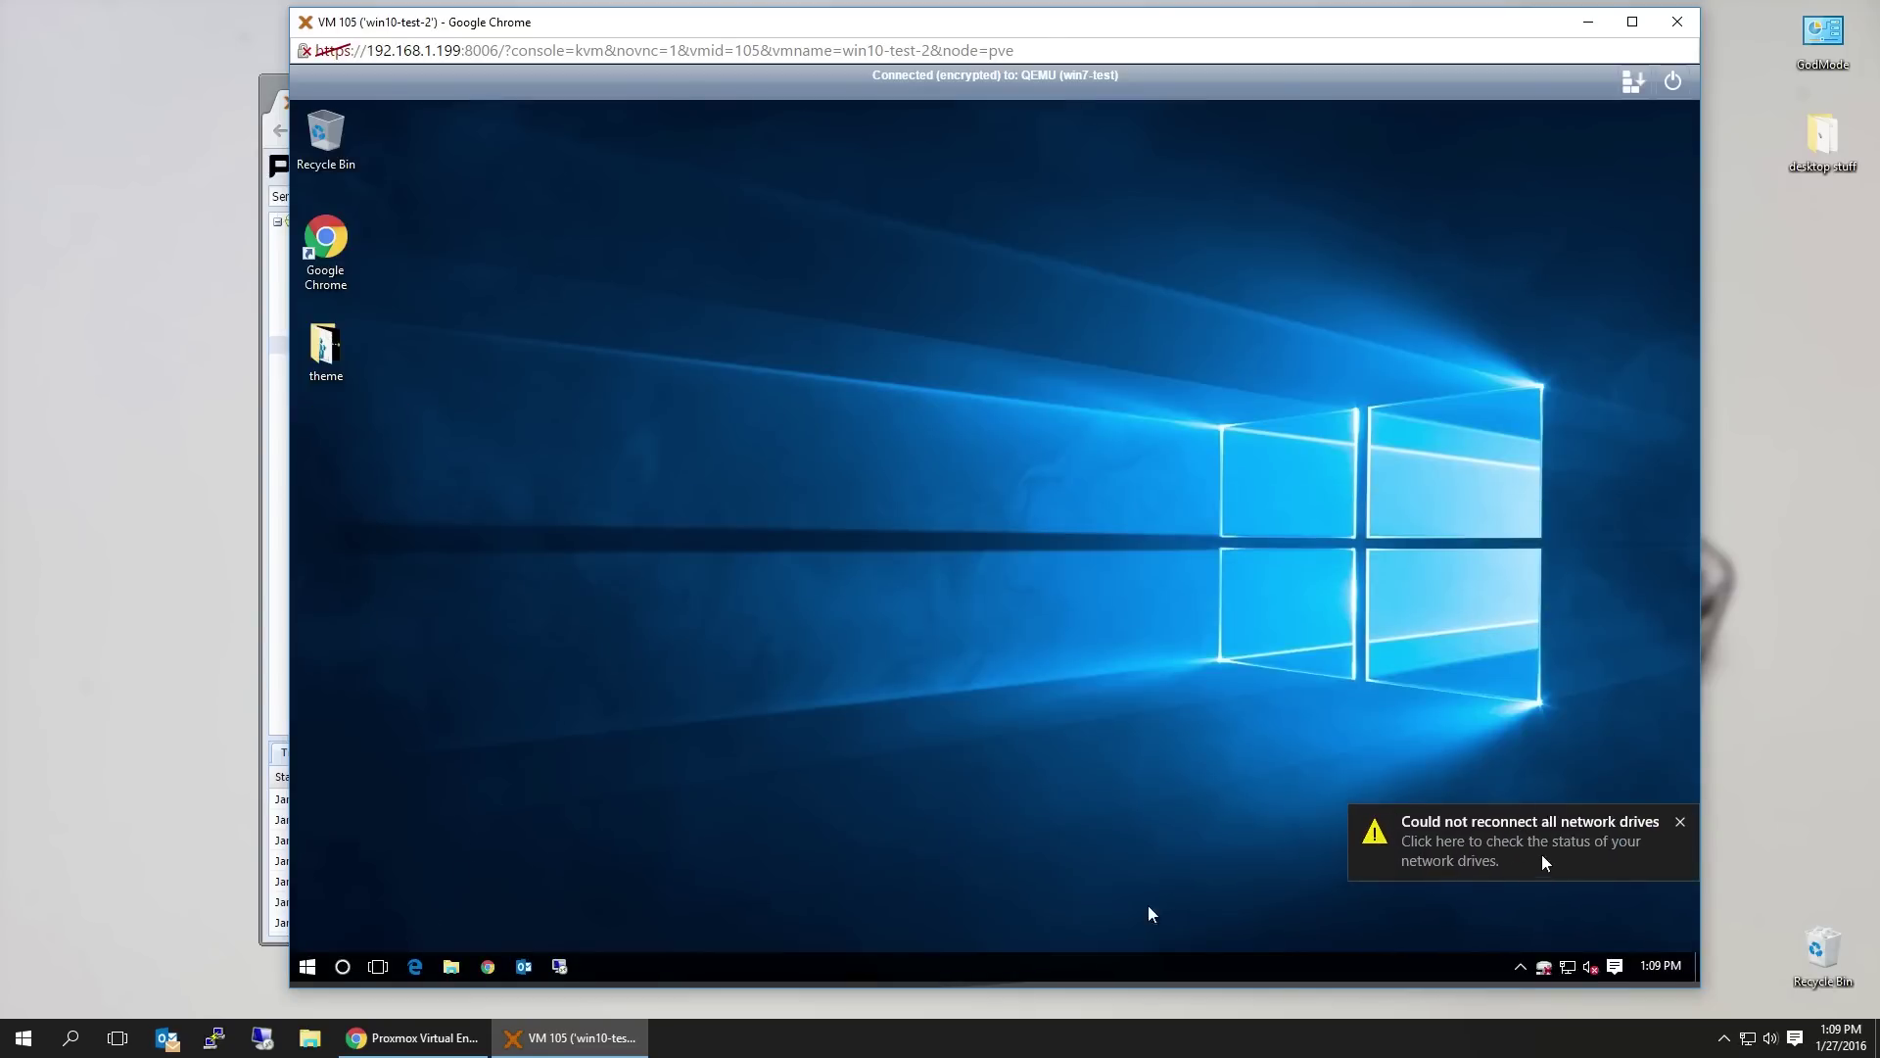
Open the now-dark Settings app, check the taskbar menu, and launch Microsoft Edge
click(306, 966)
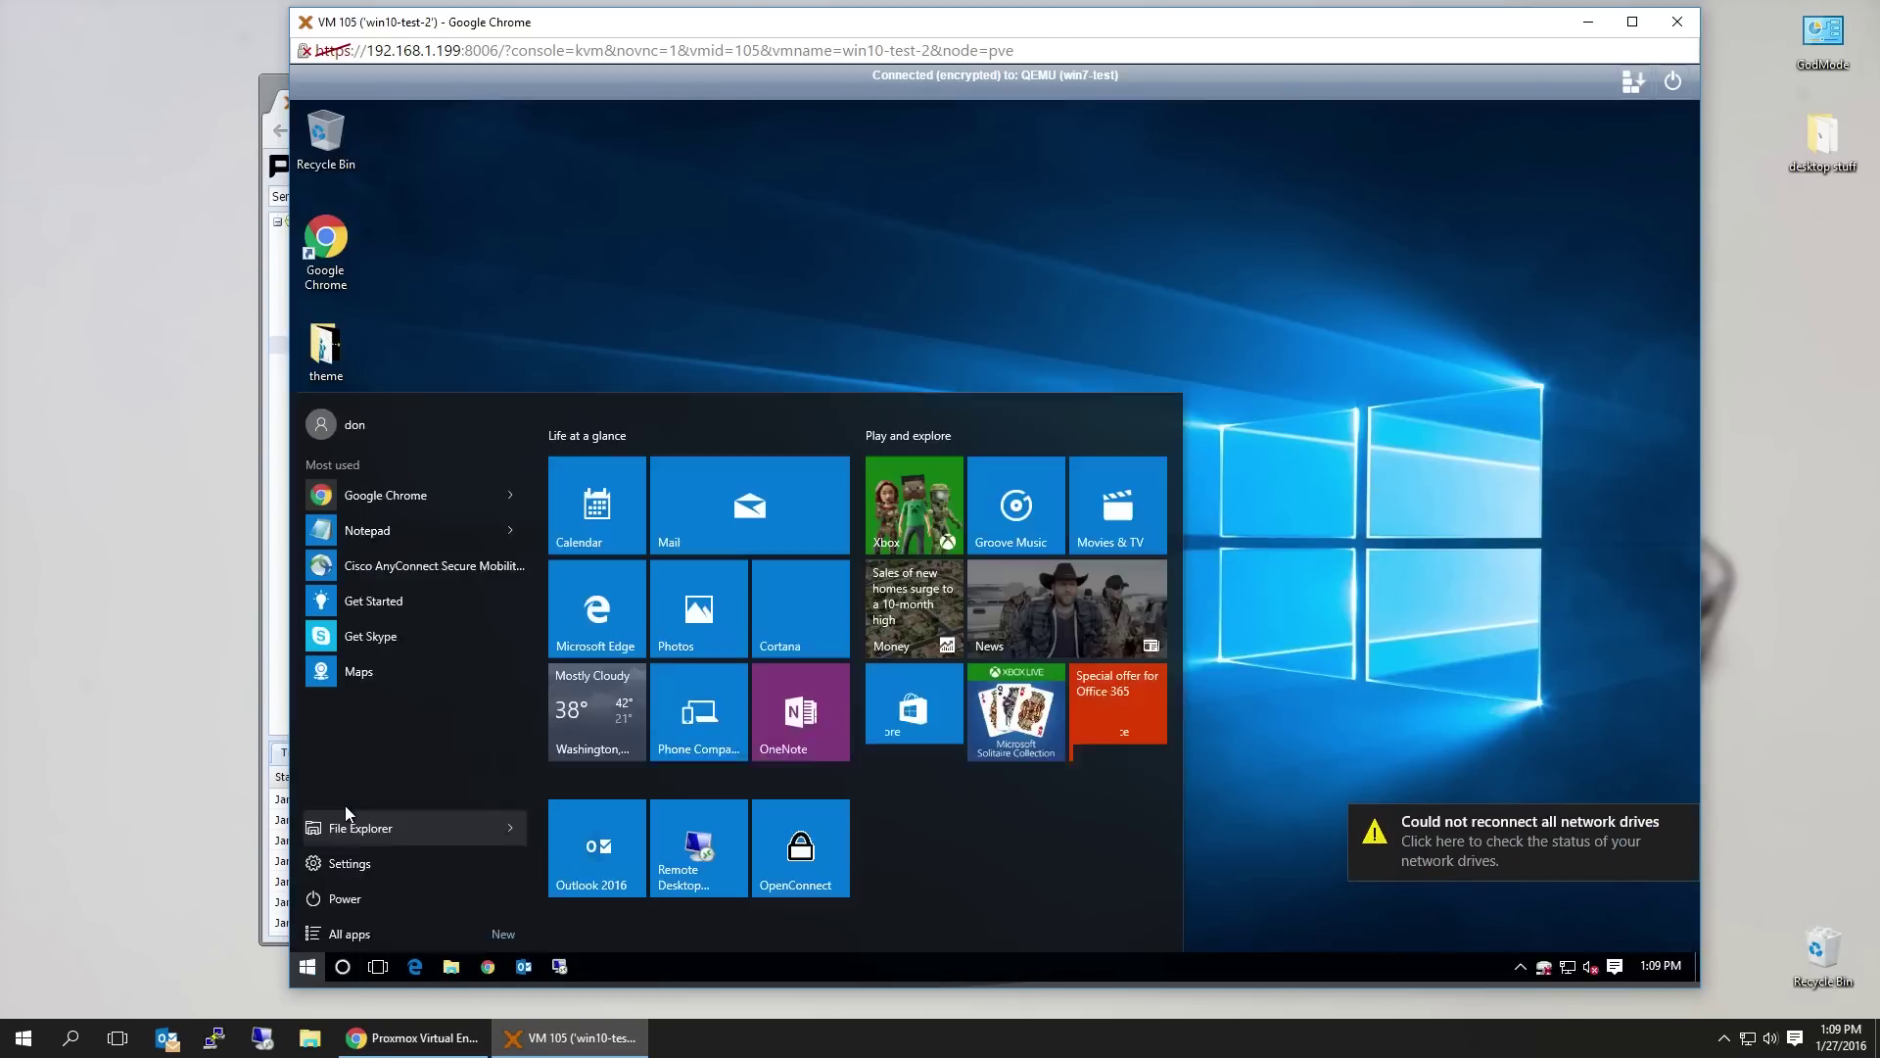
click(362, 865)
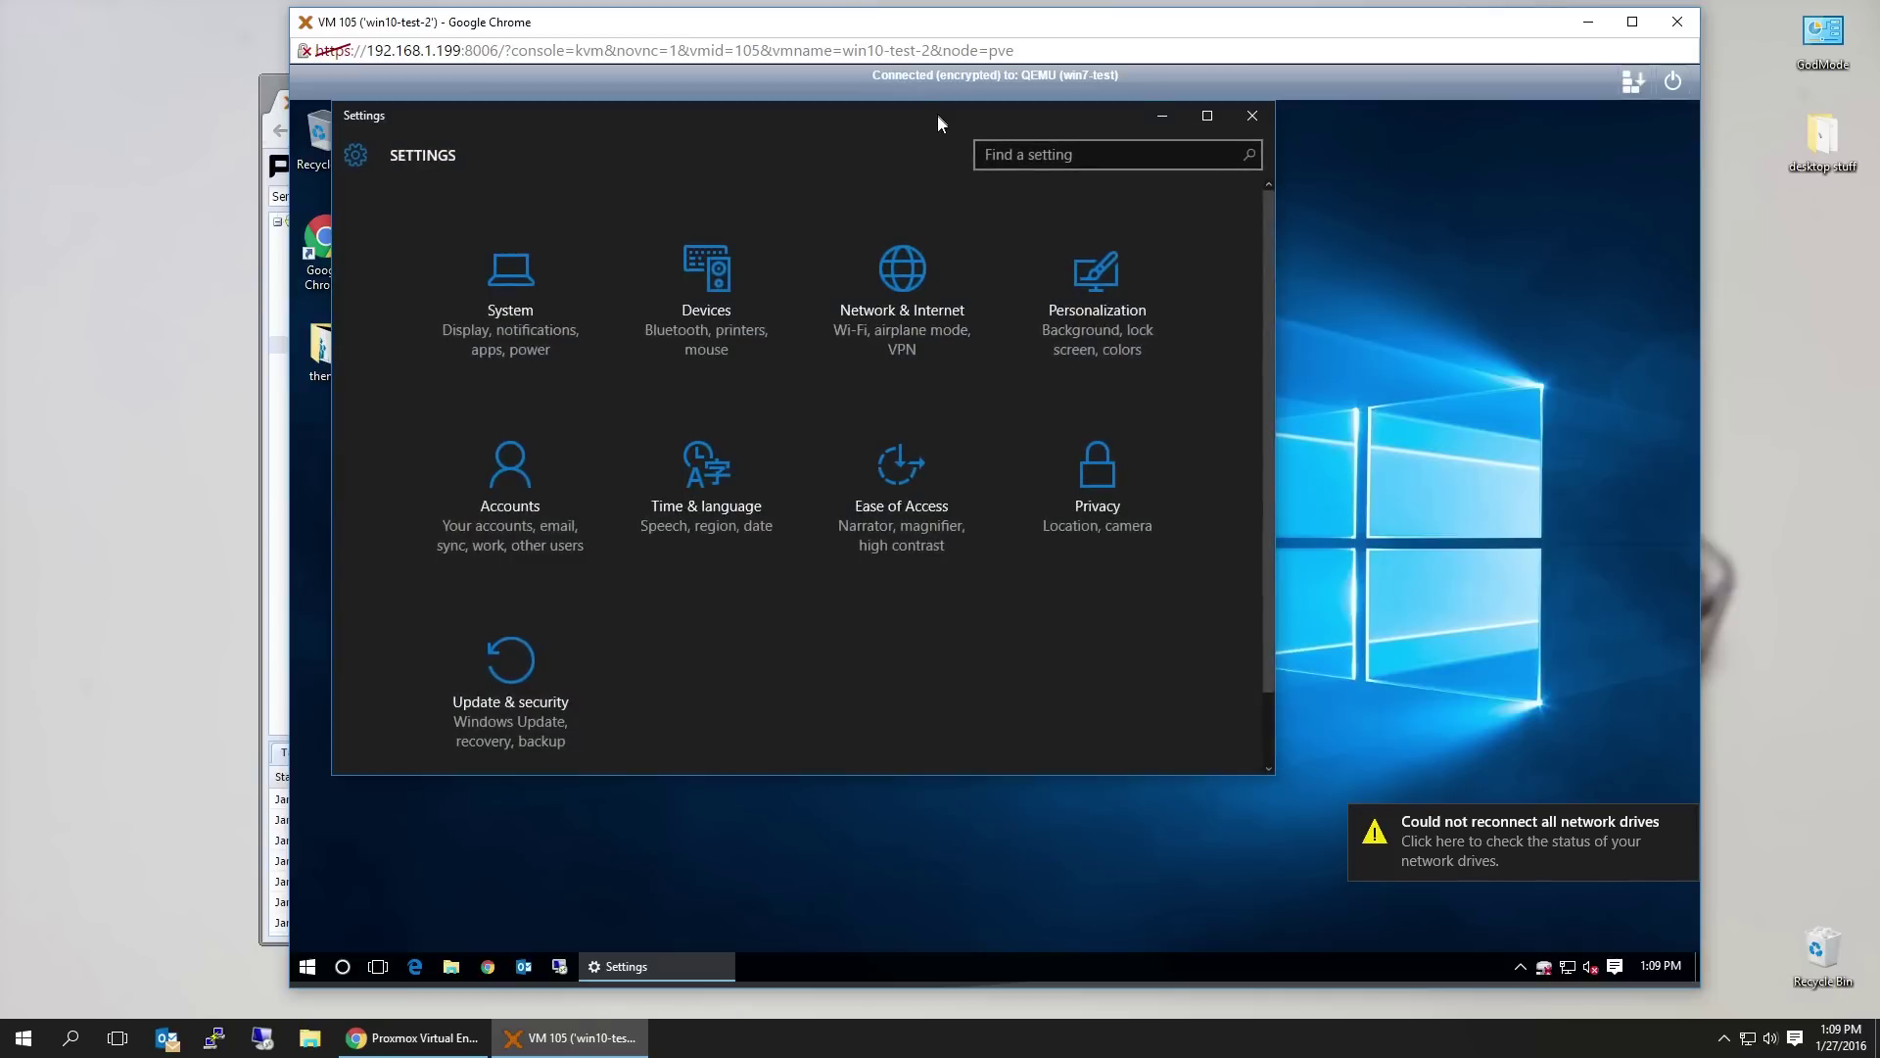
drag(938, 117, 1136, 241)
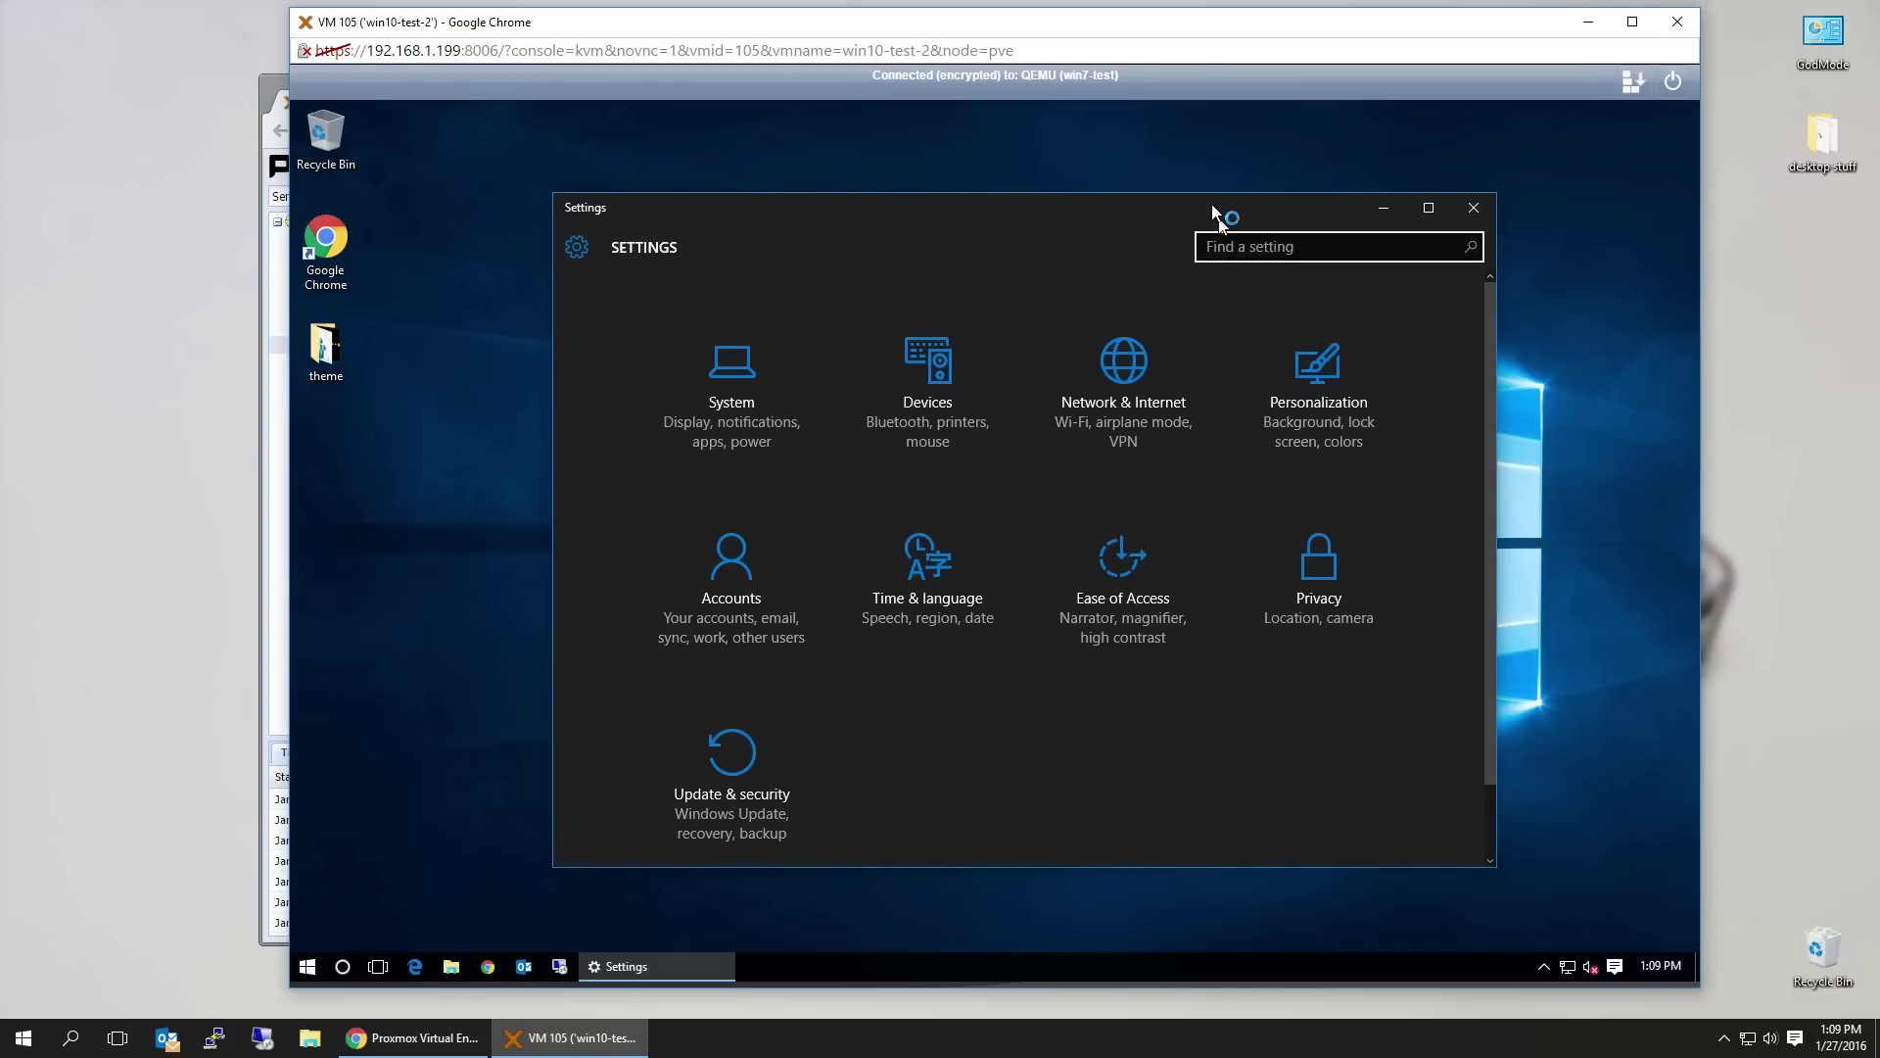
right_click(1080, 965)
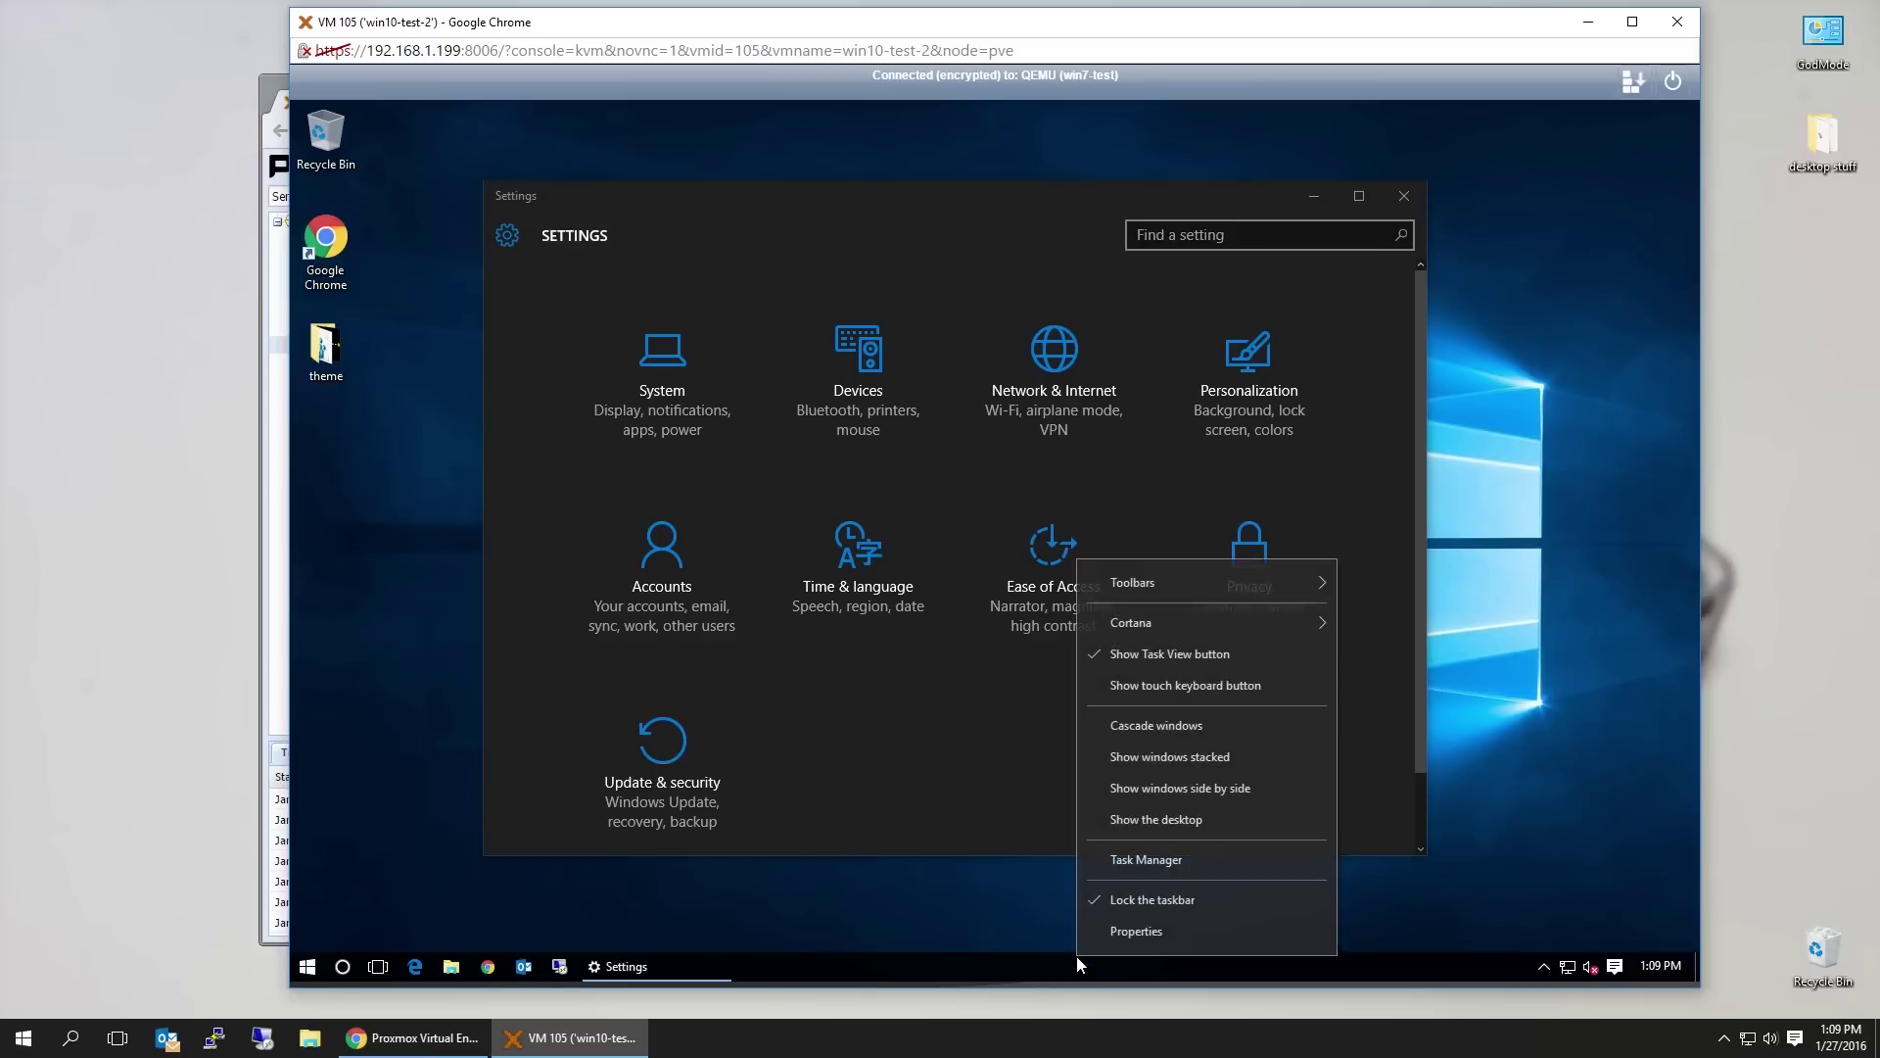
click(651, 979)
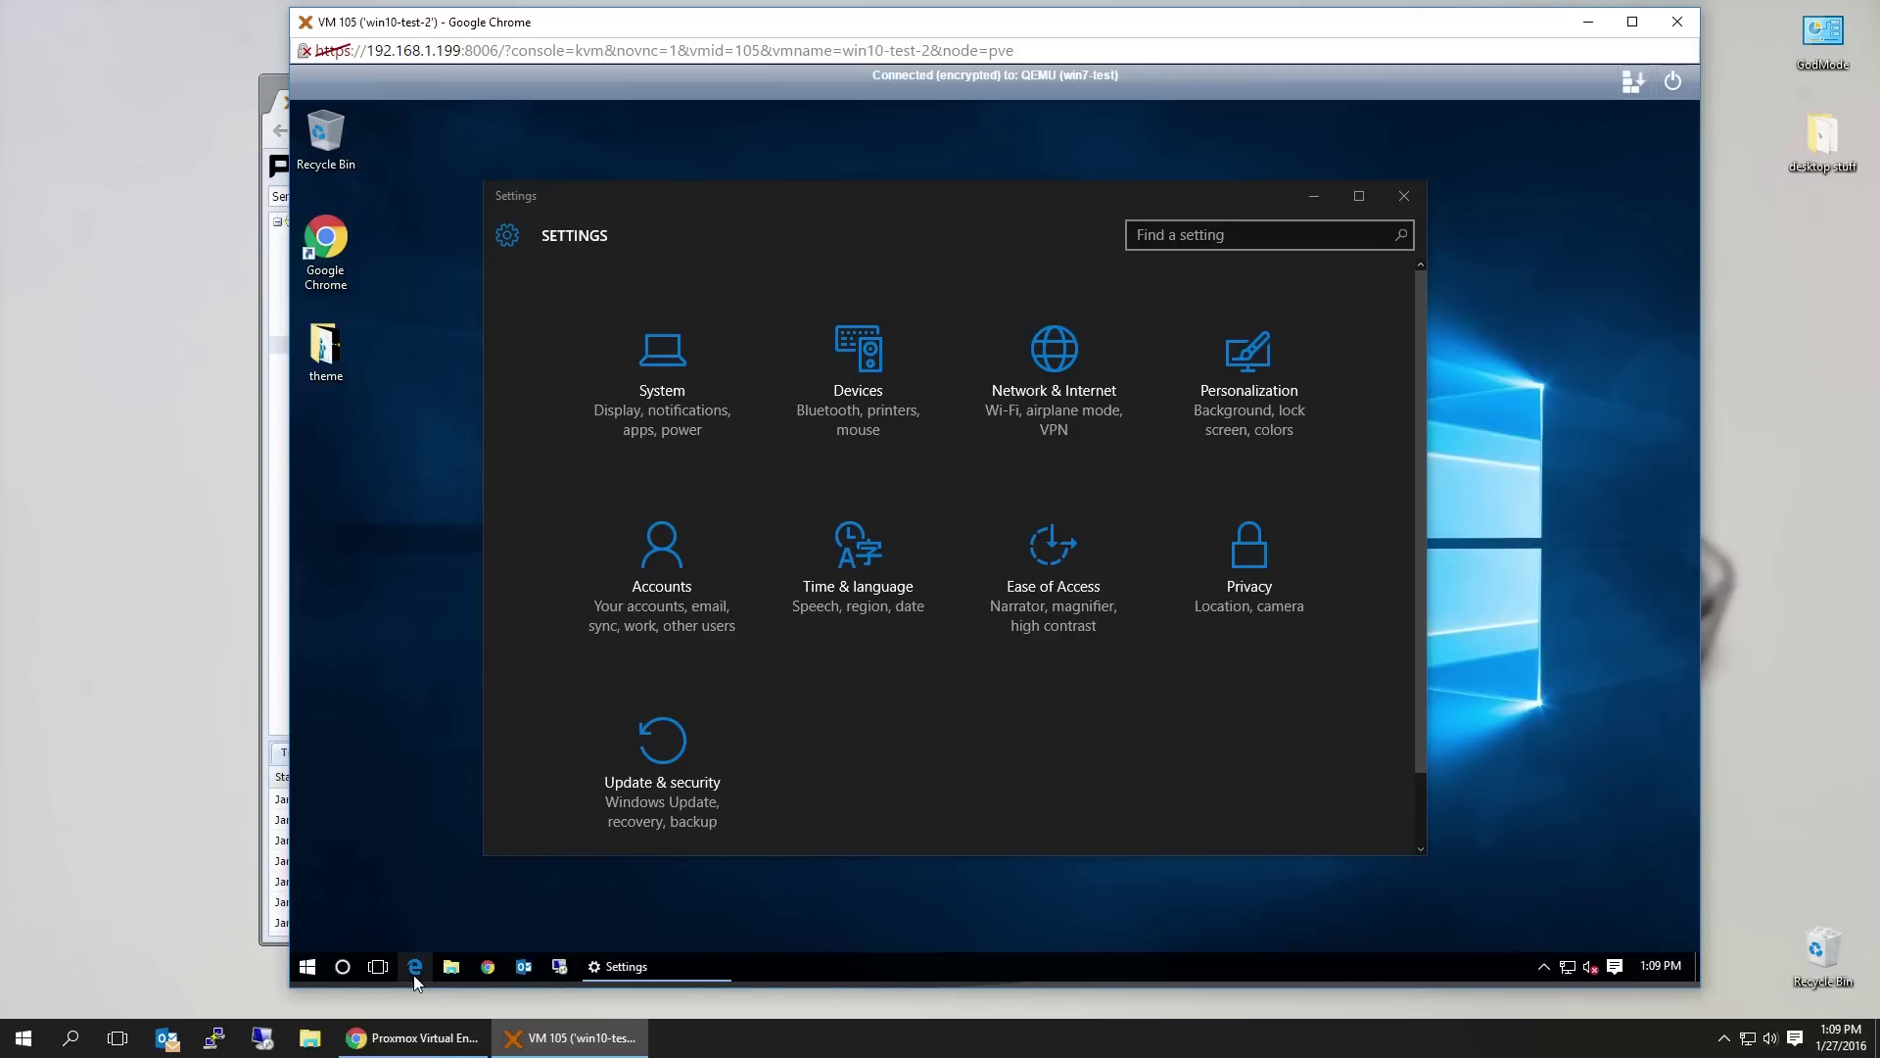
click(414, 974)
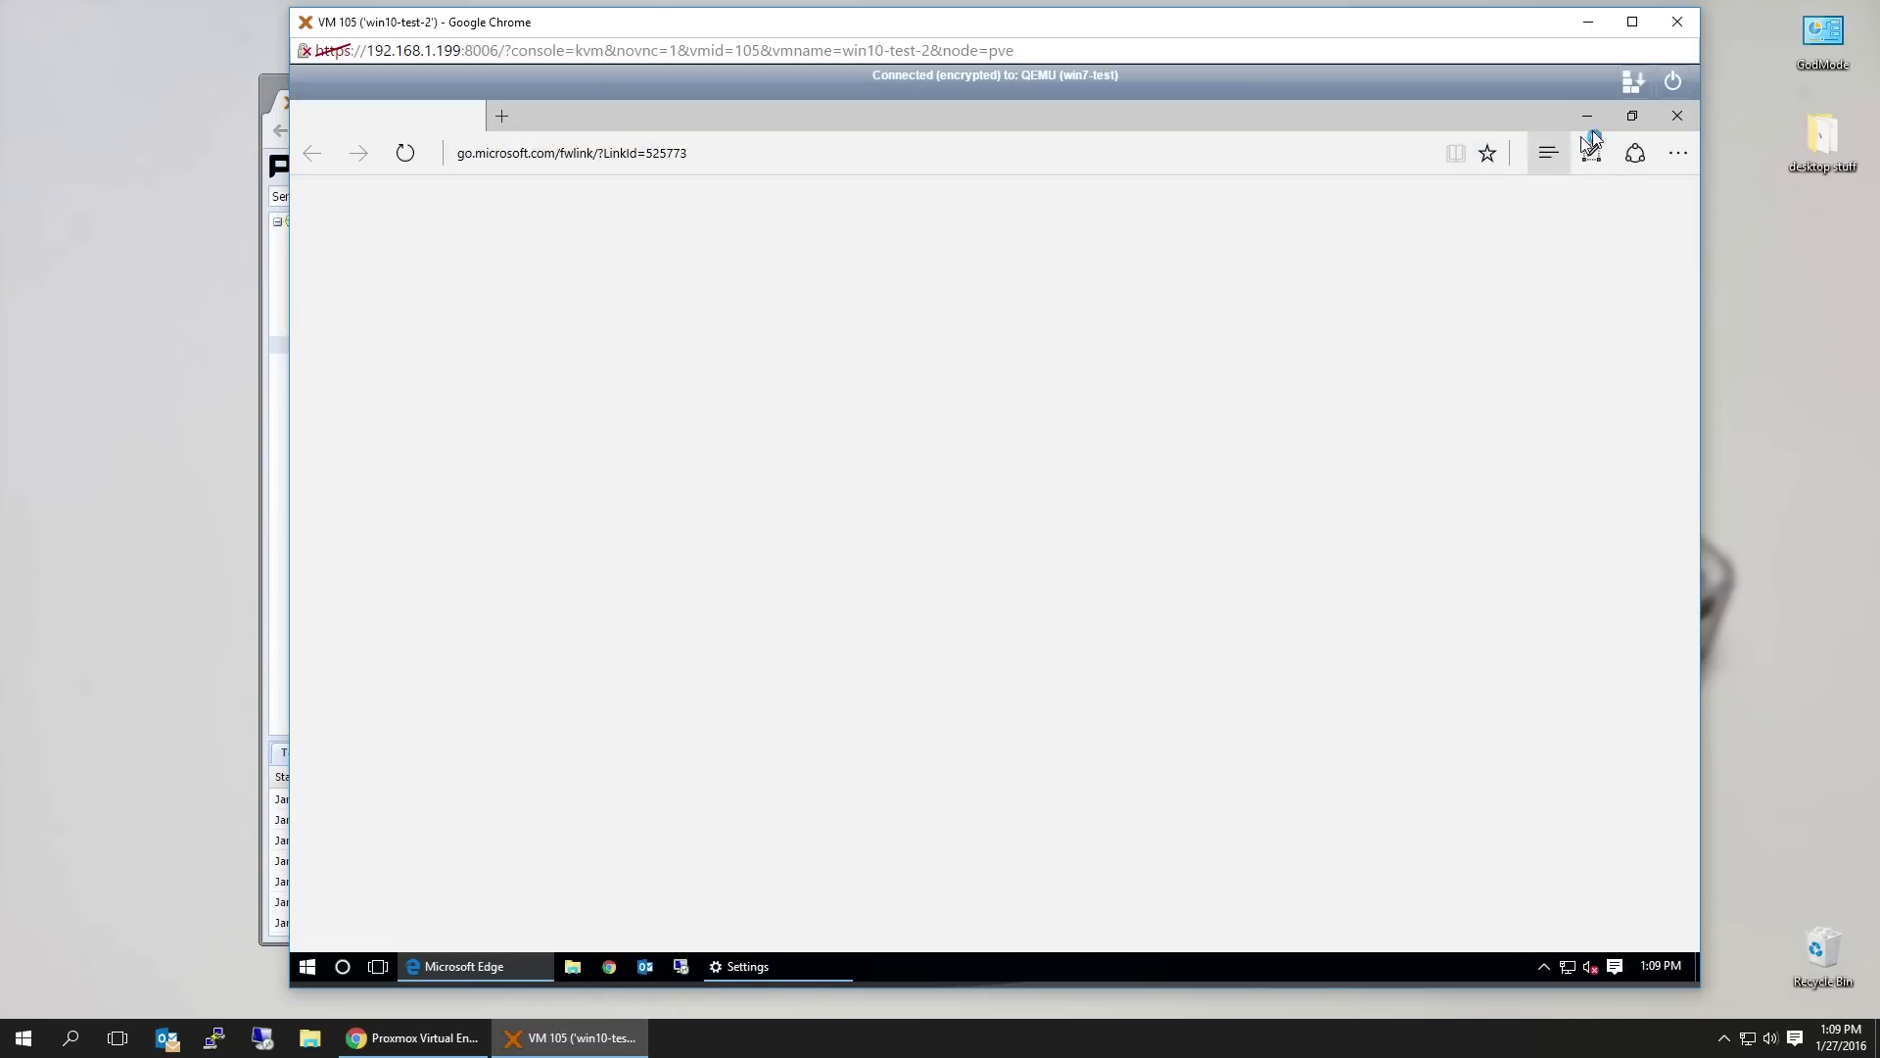
Set Edge's Choose a theme option to Dark in its settings
click(1631, 116)
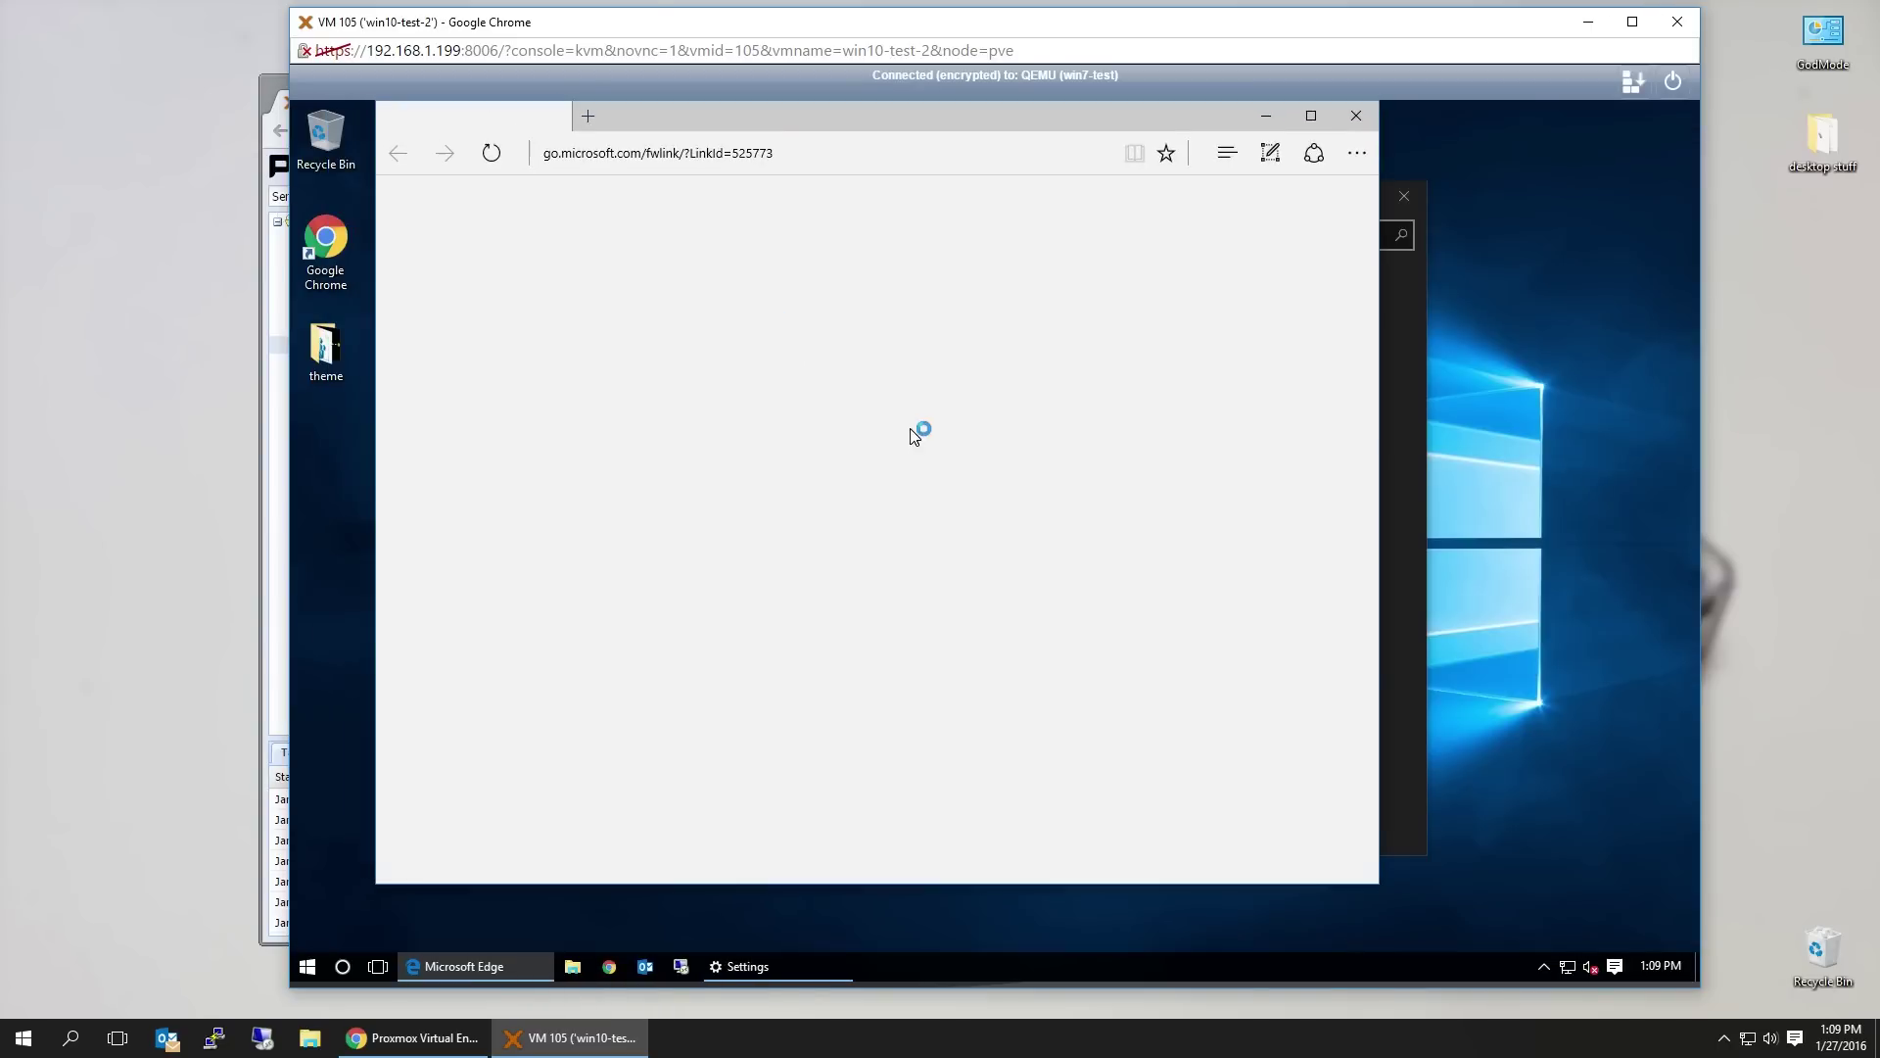
click(1354, 155)
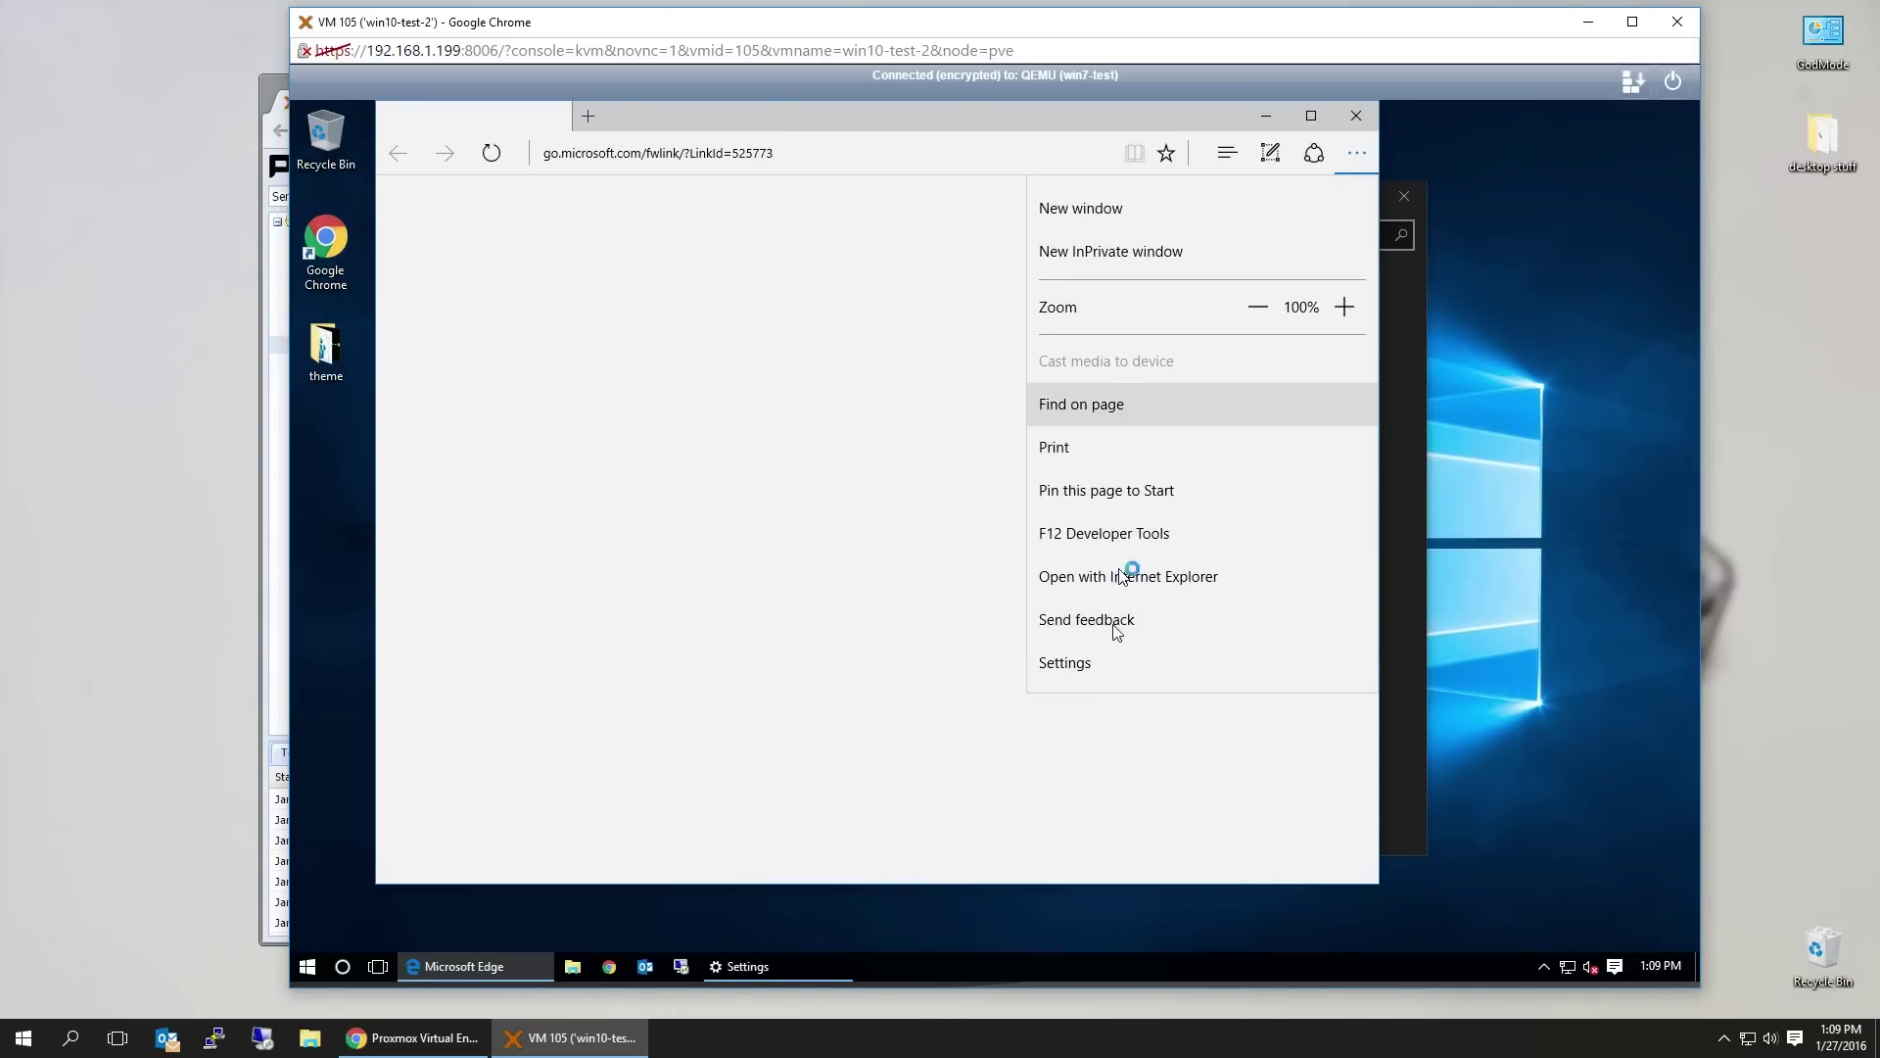
click(1102, 662)
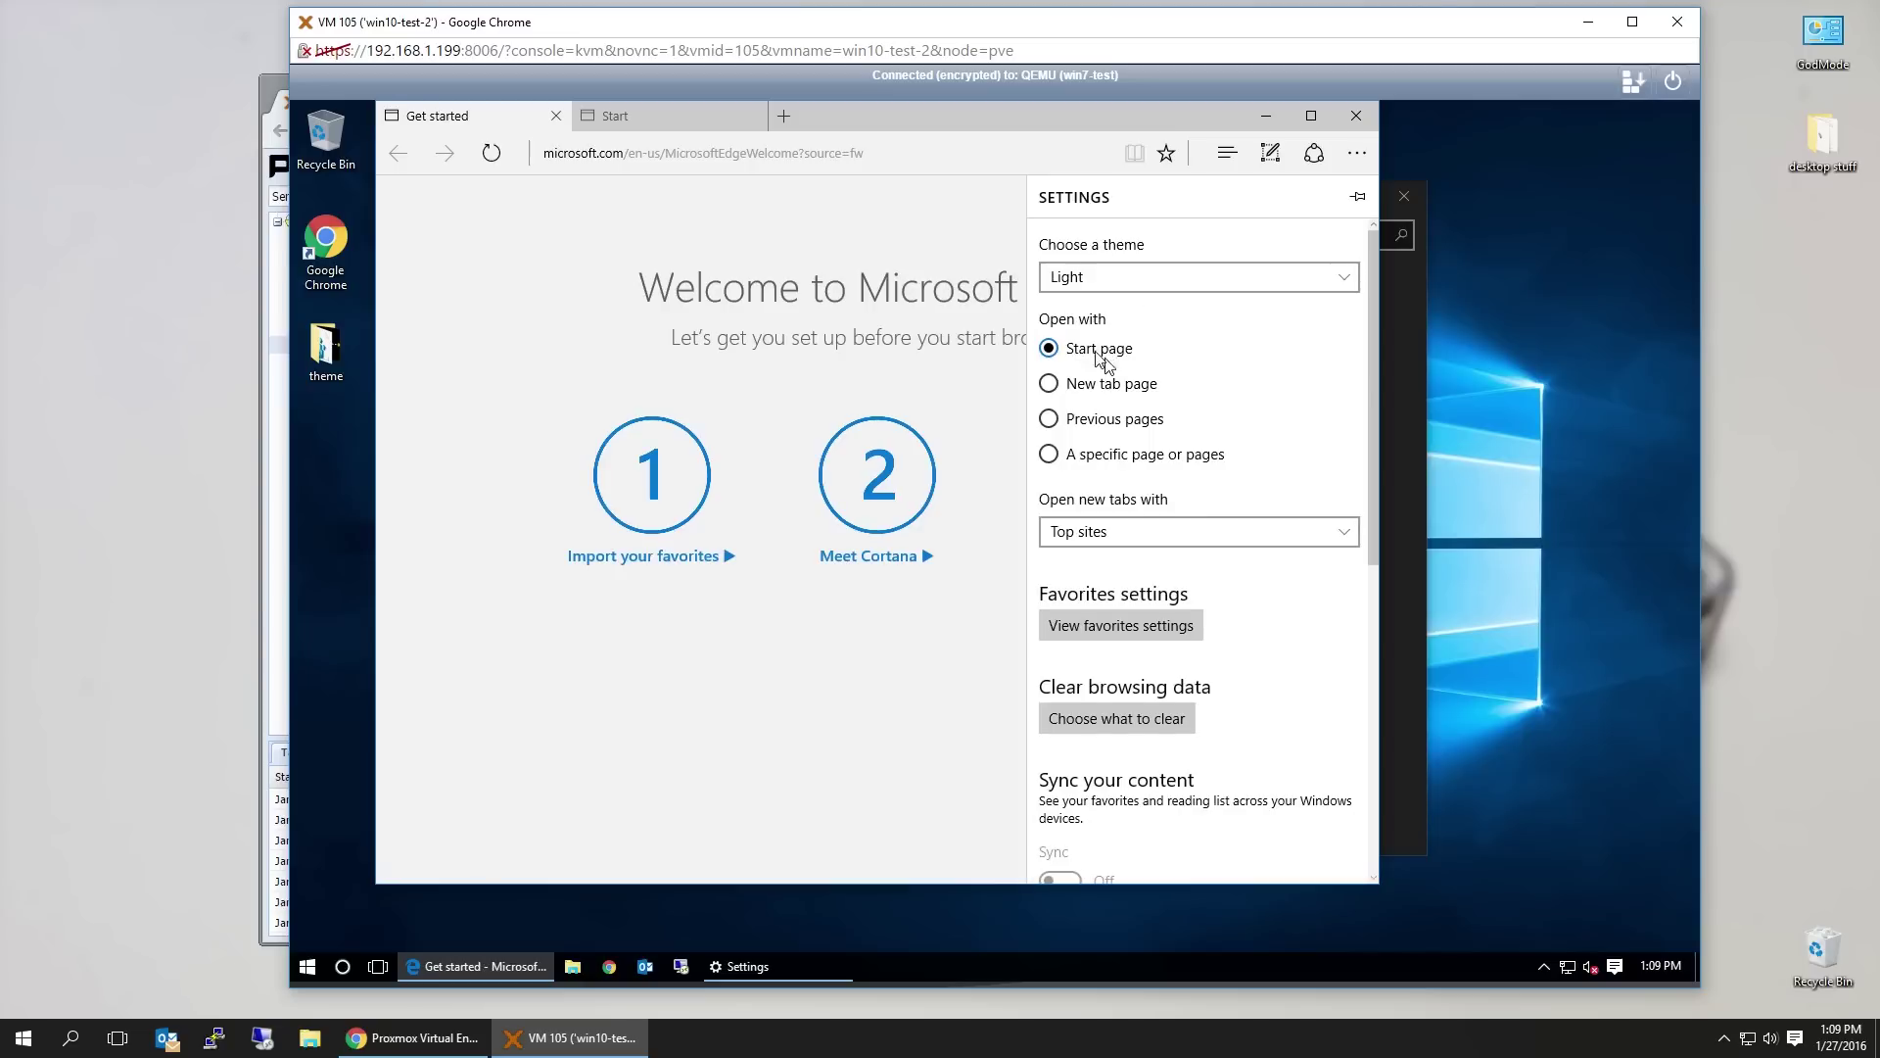
click(1090, 268)
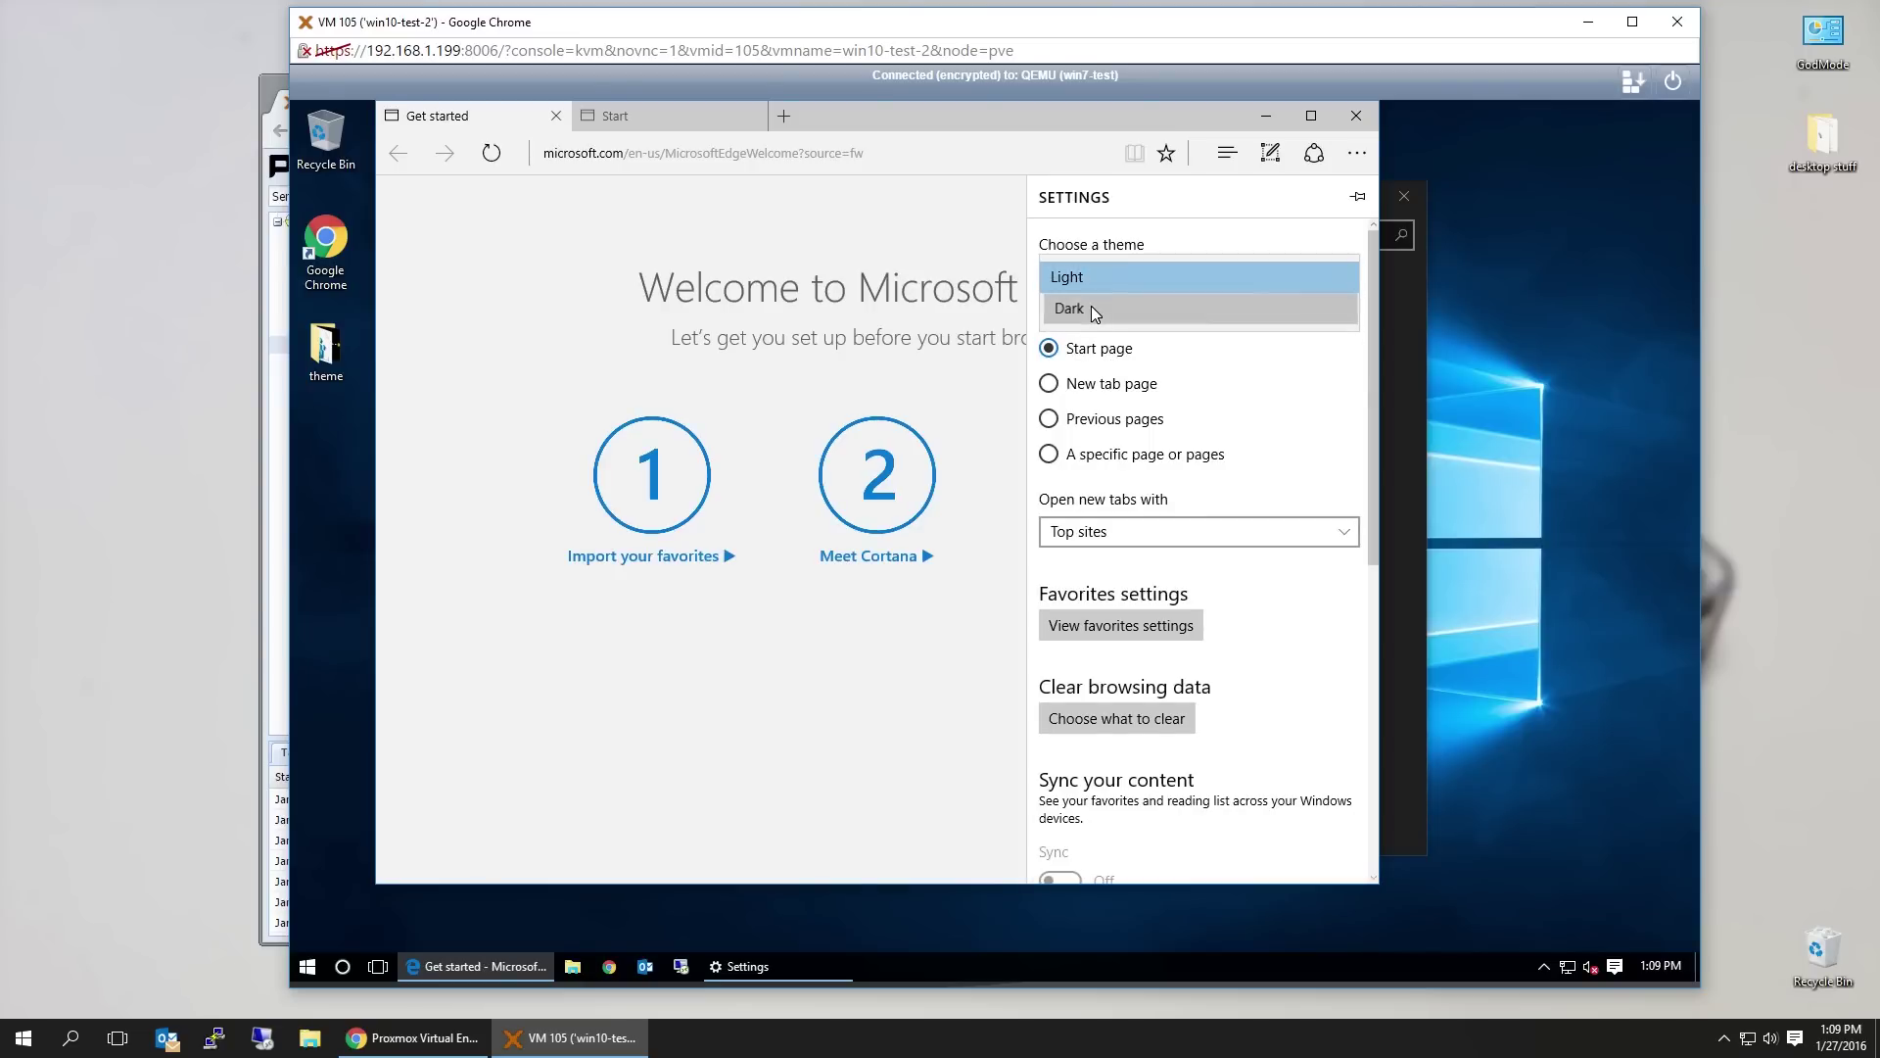
click(1091, 305)
click(996, 188)
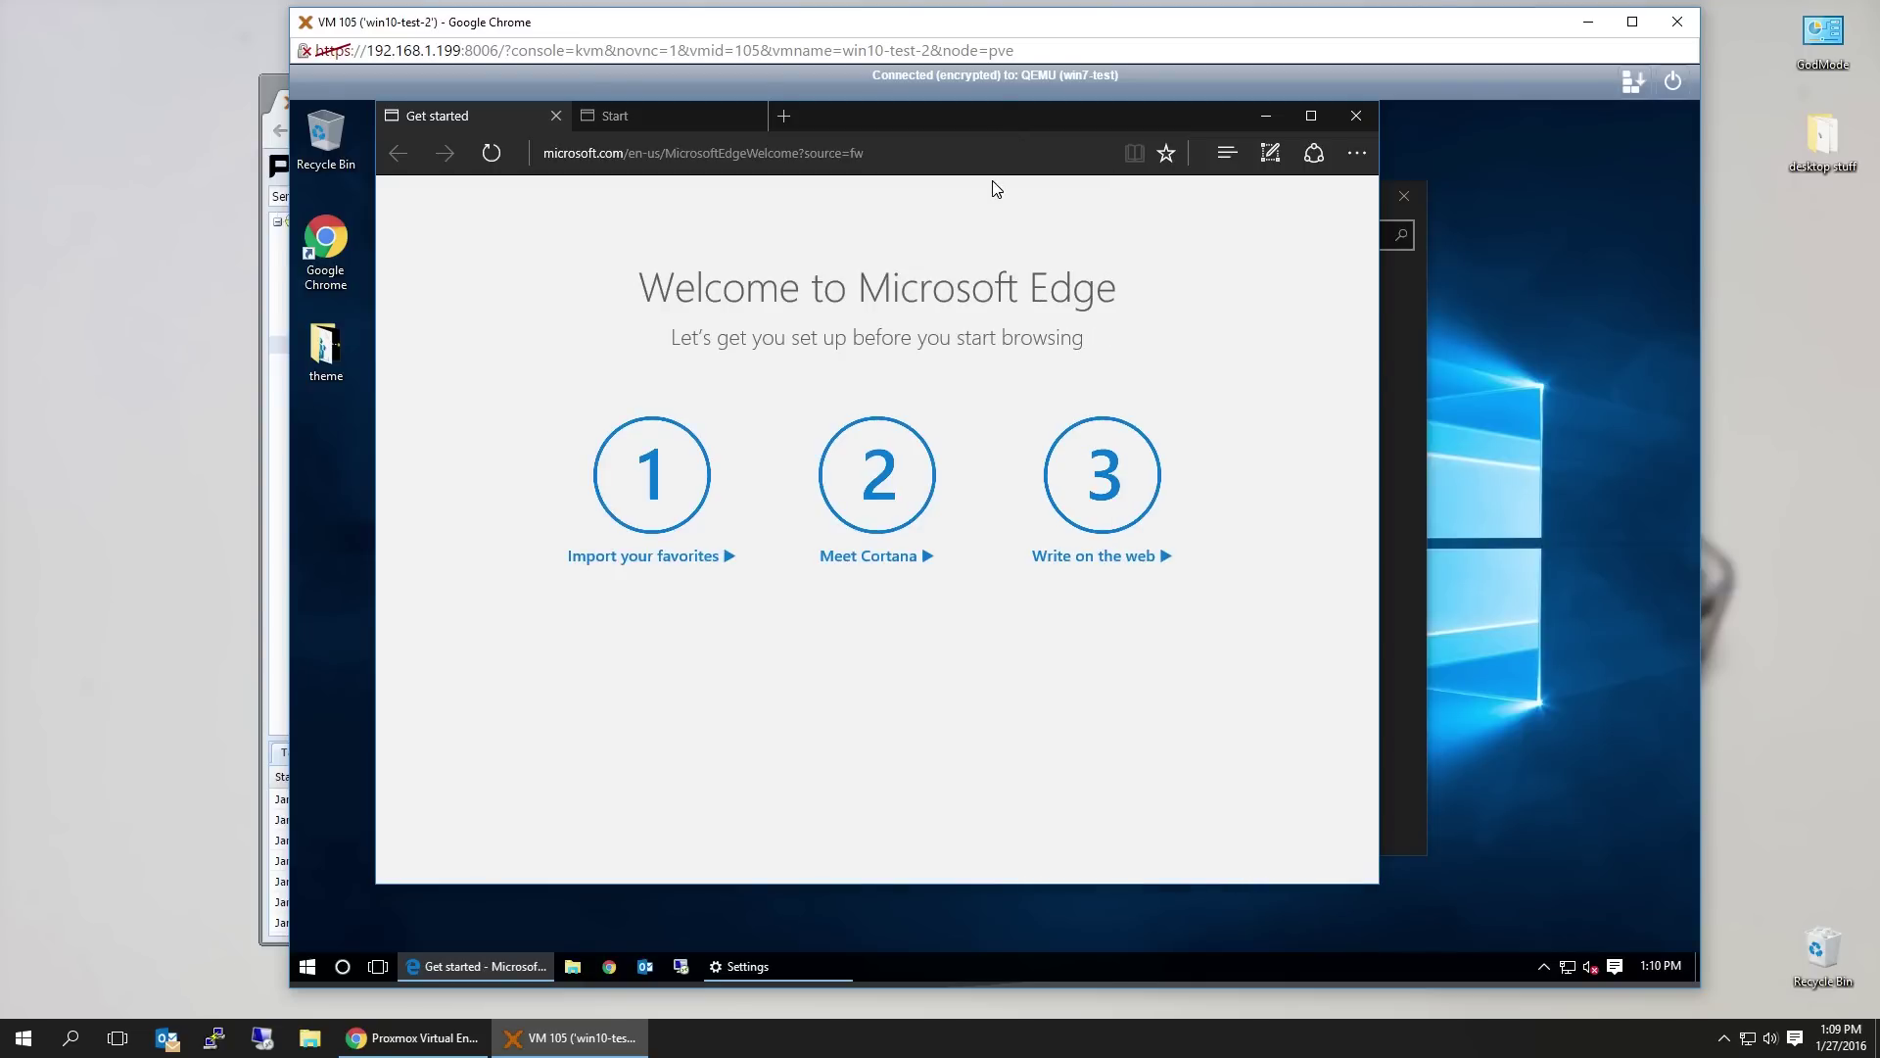
Close the Edge window, choosing Close all tabs
drag(1078, 131, 1040, 185)
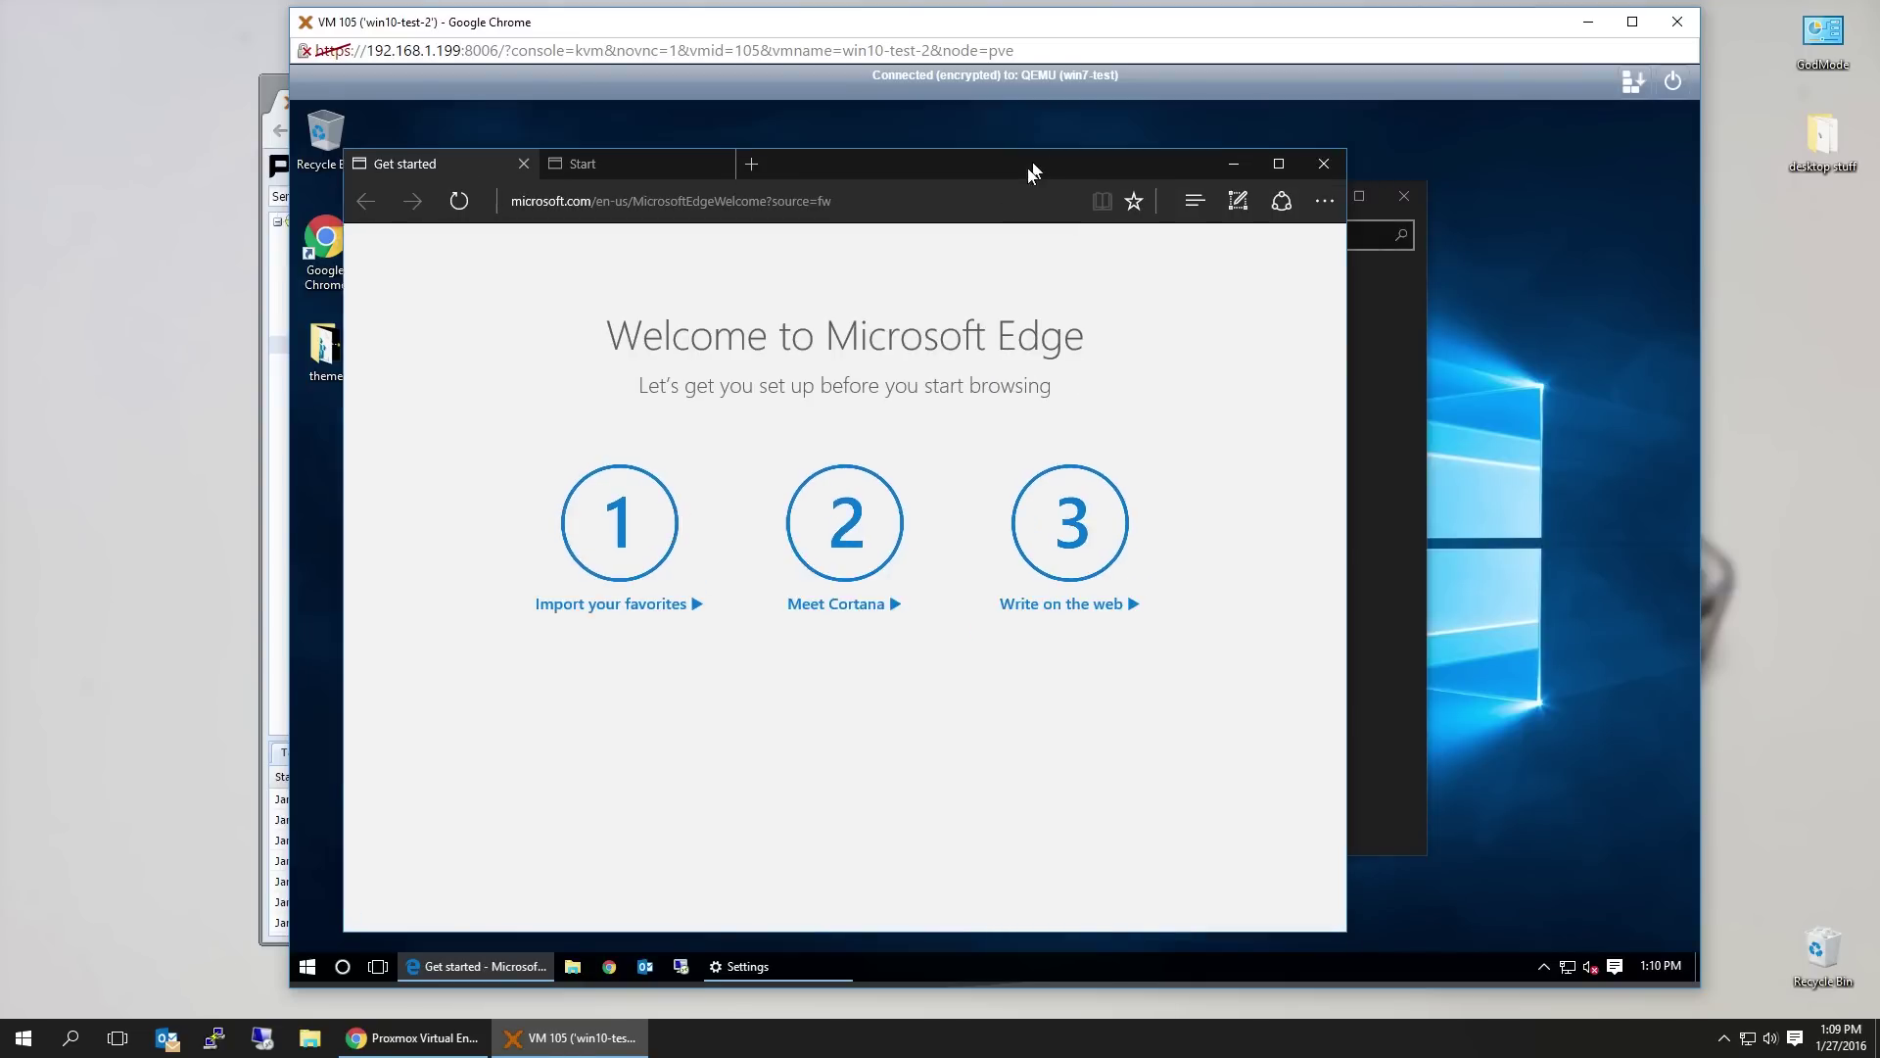
click(1319, 169)
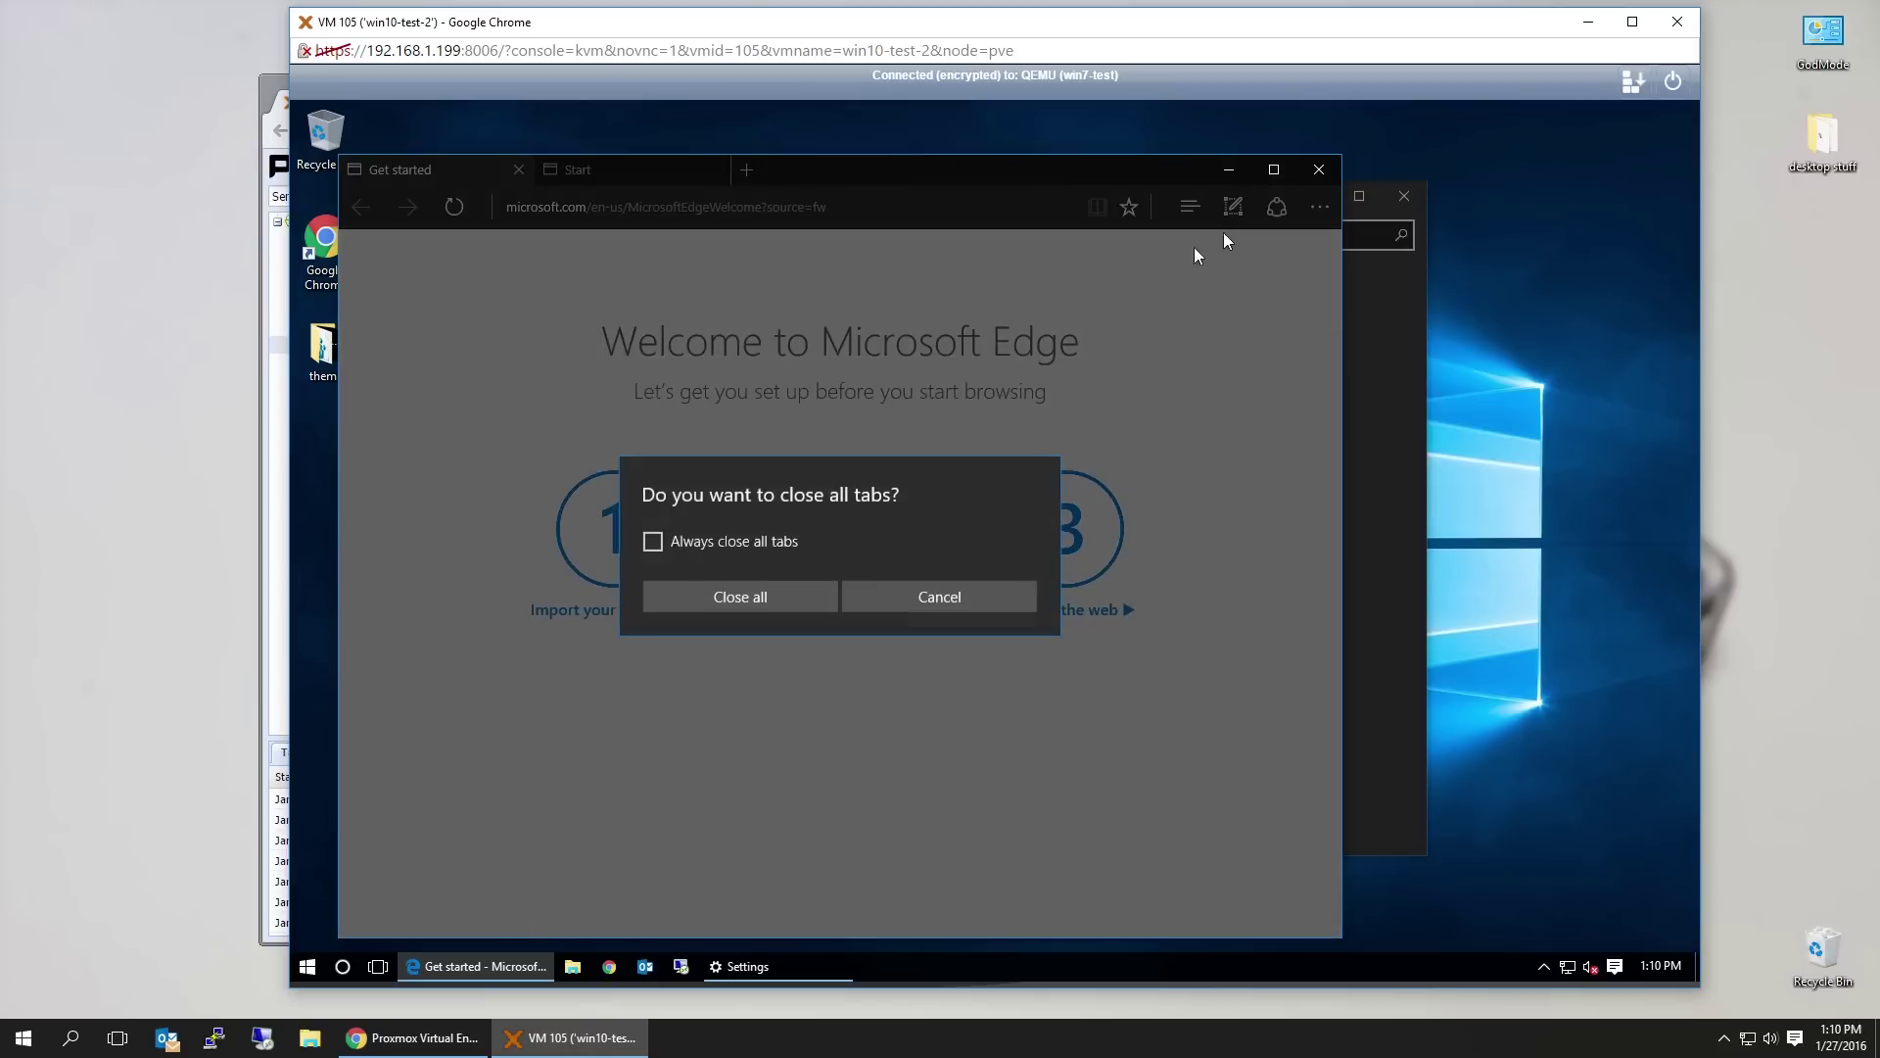
click(779, 596)
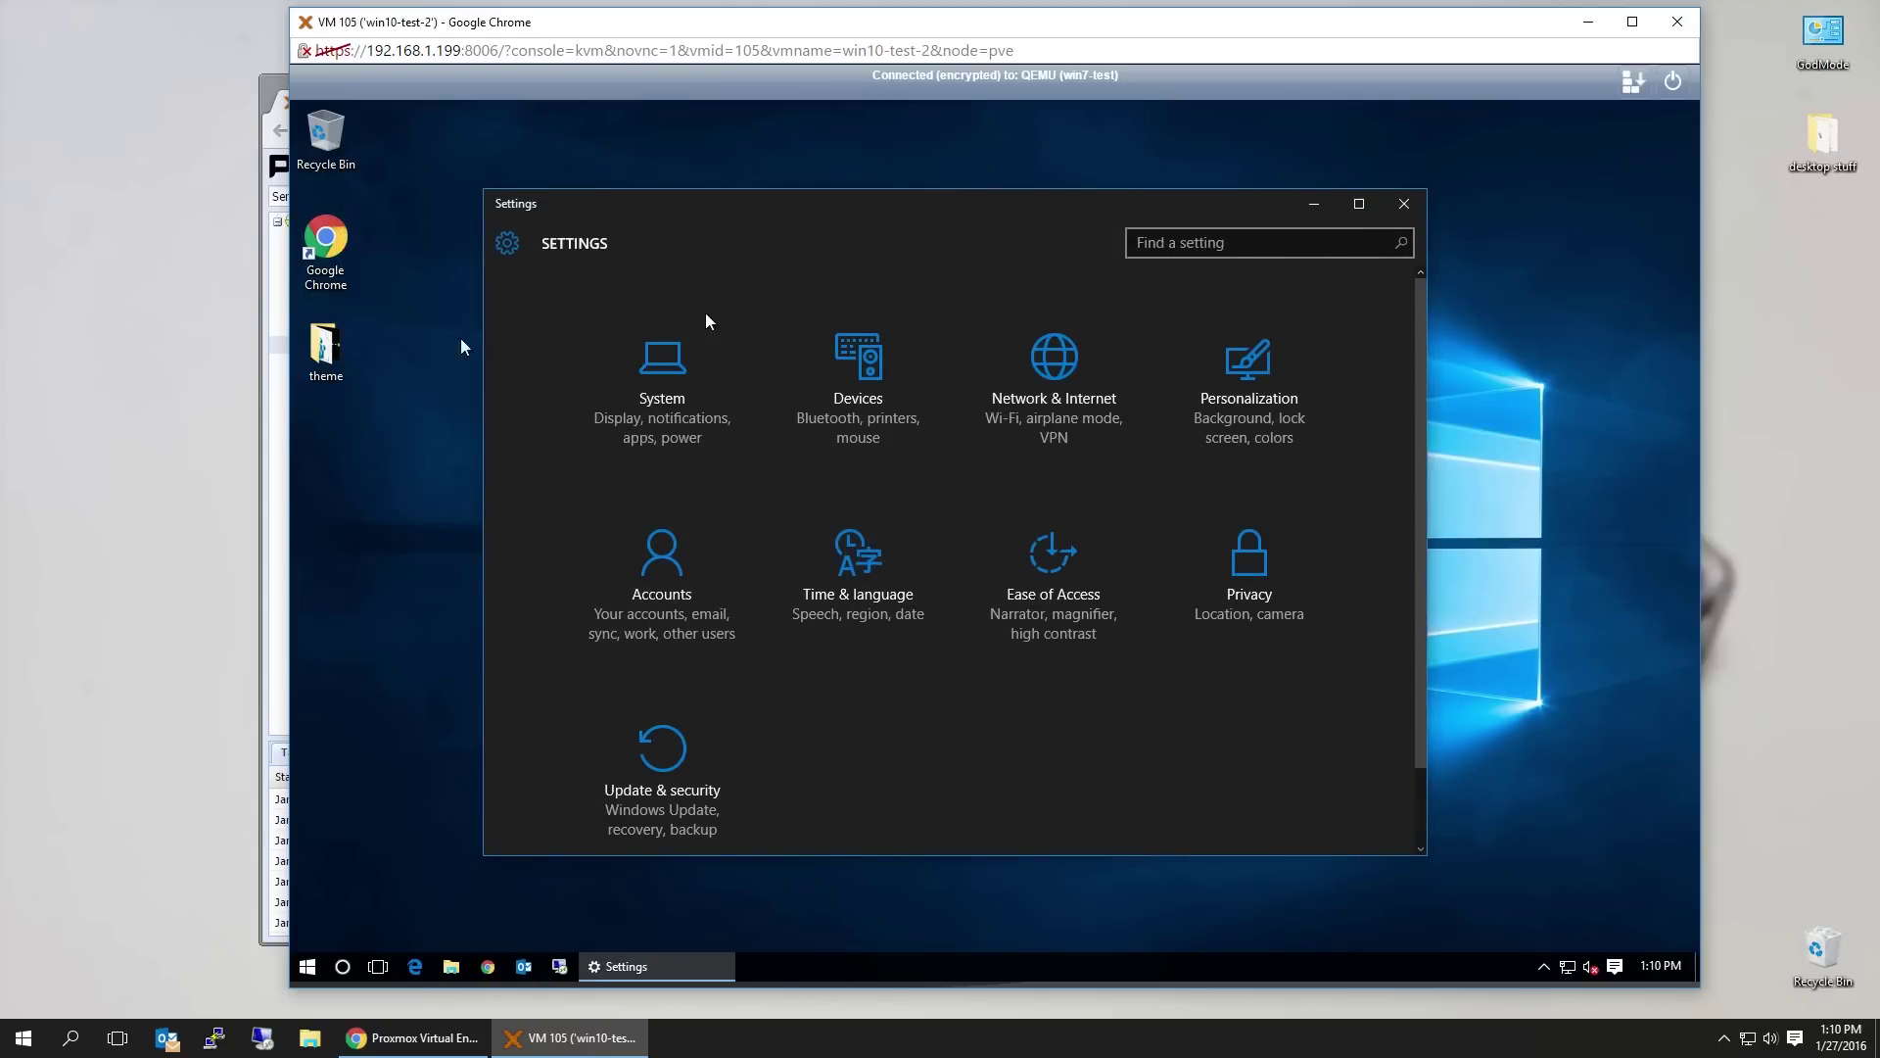
Merge 'Make Windows 10 Use Light Theme.reg' from the theme folder, approving all prompts
double_click(325, 347)
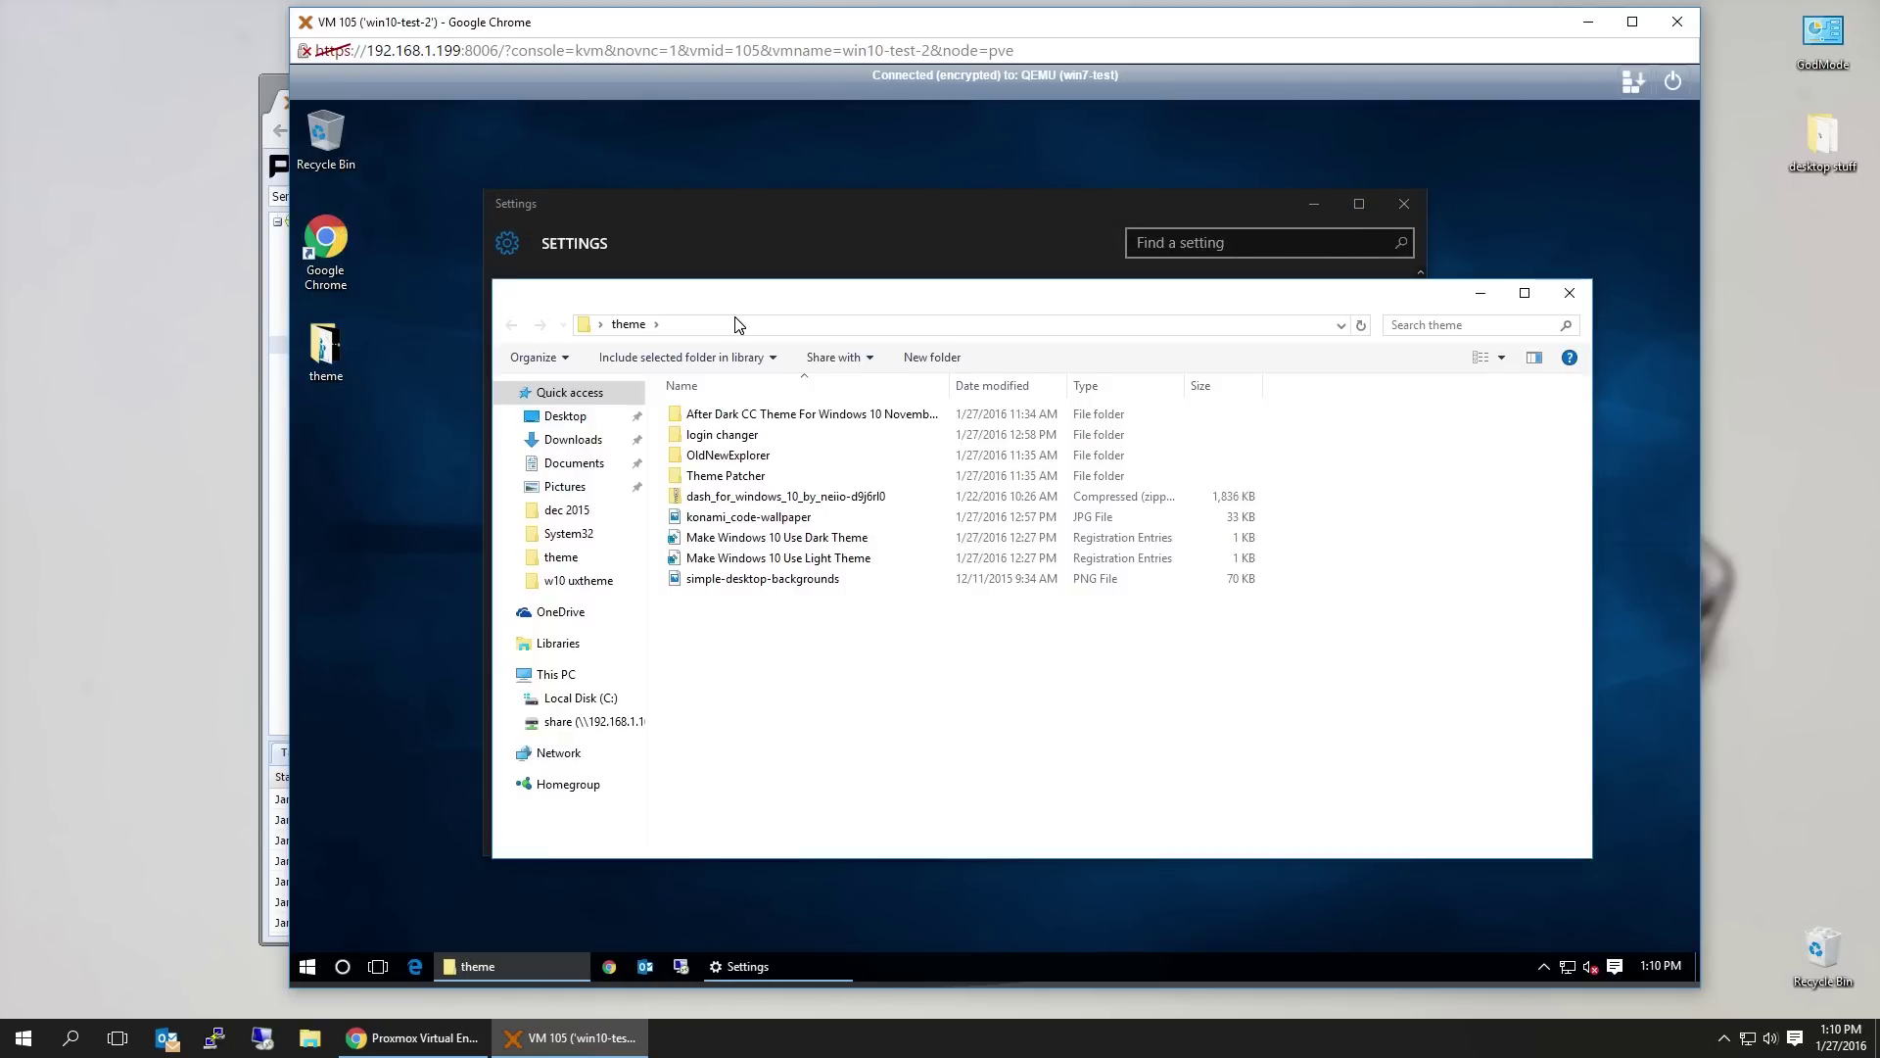
click(800, 565)
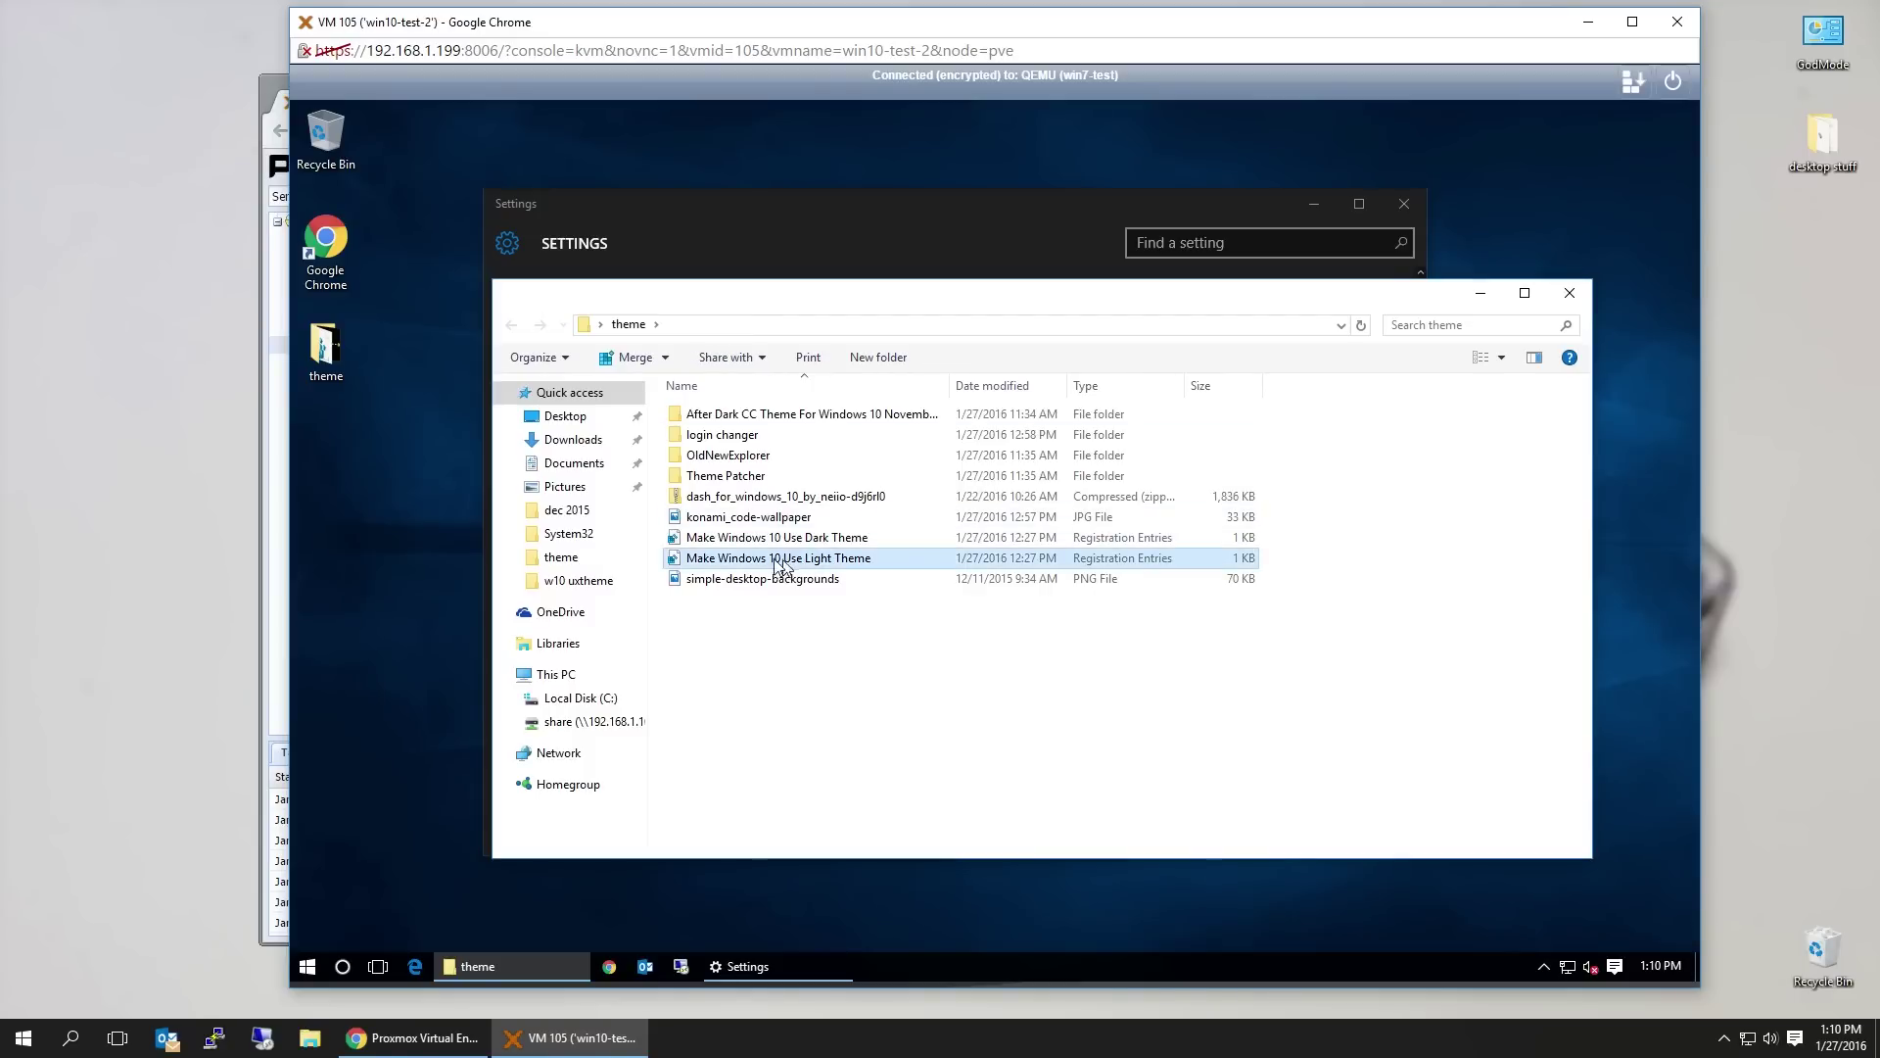
double_click(818, 557)
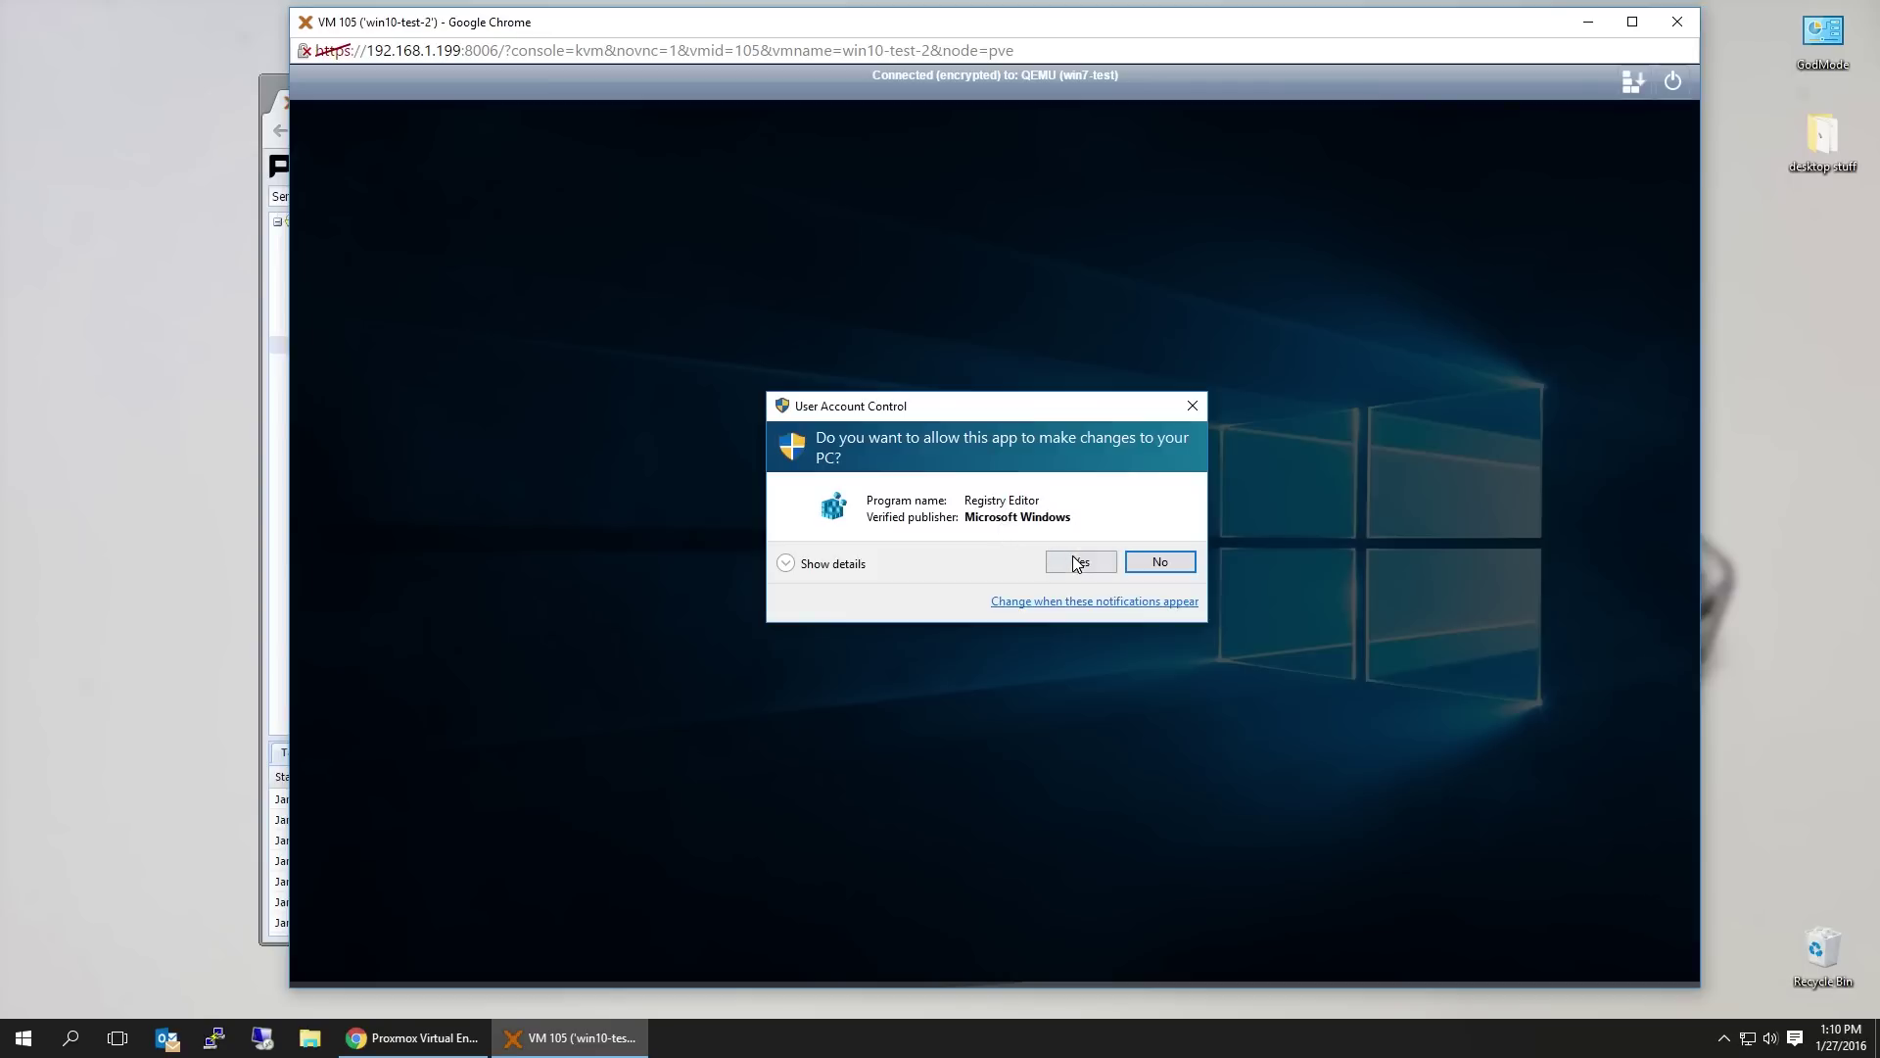
click(1076, 562)
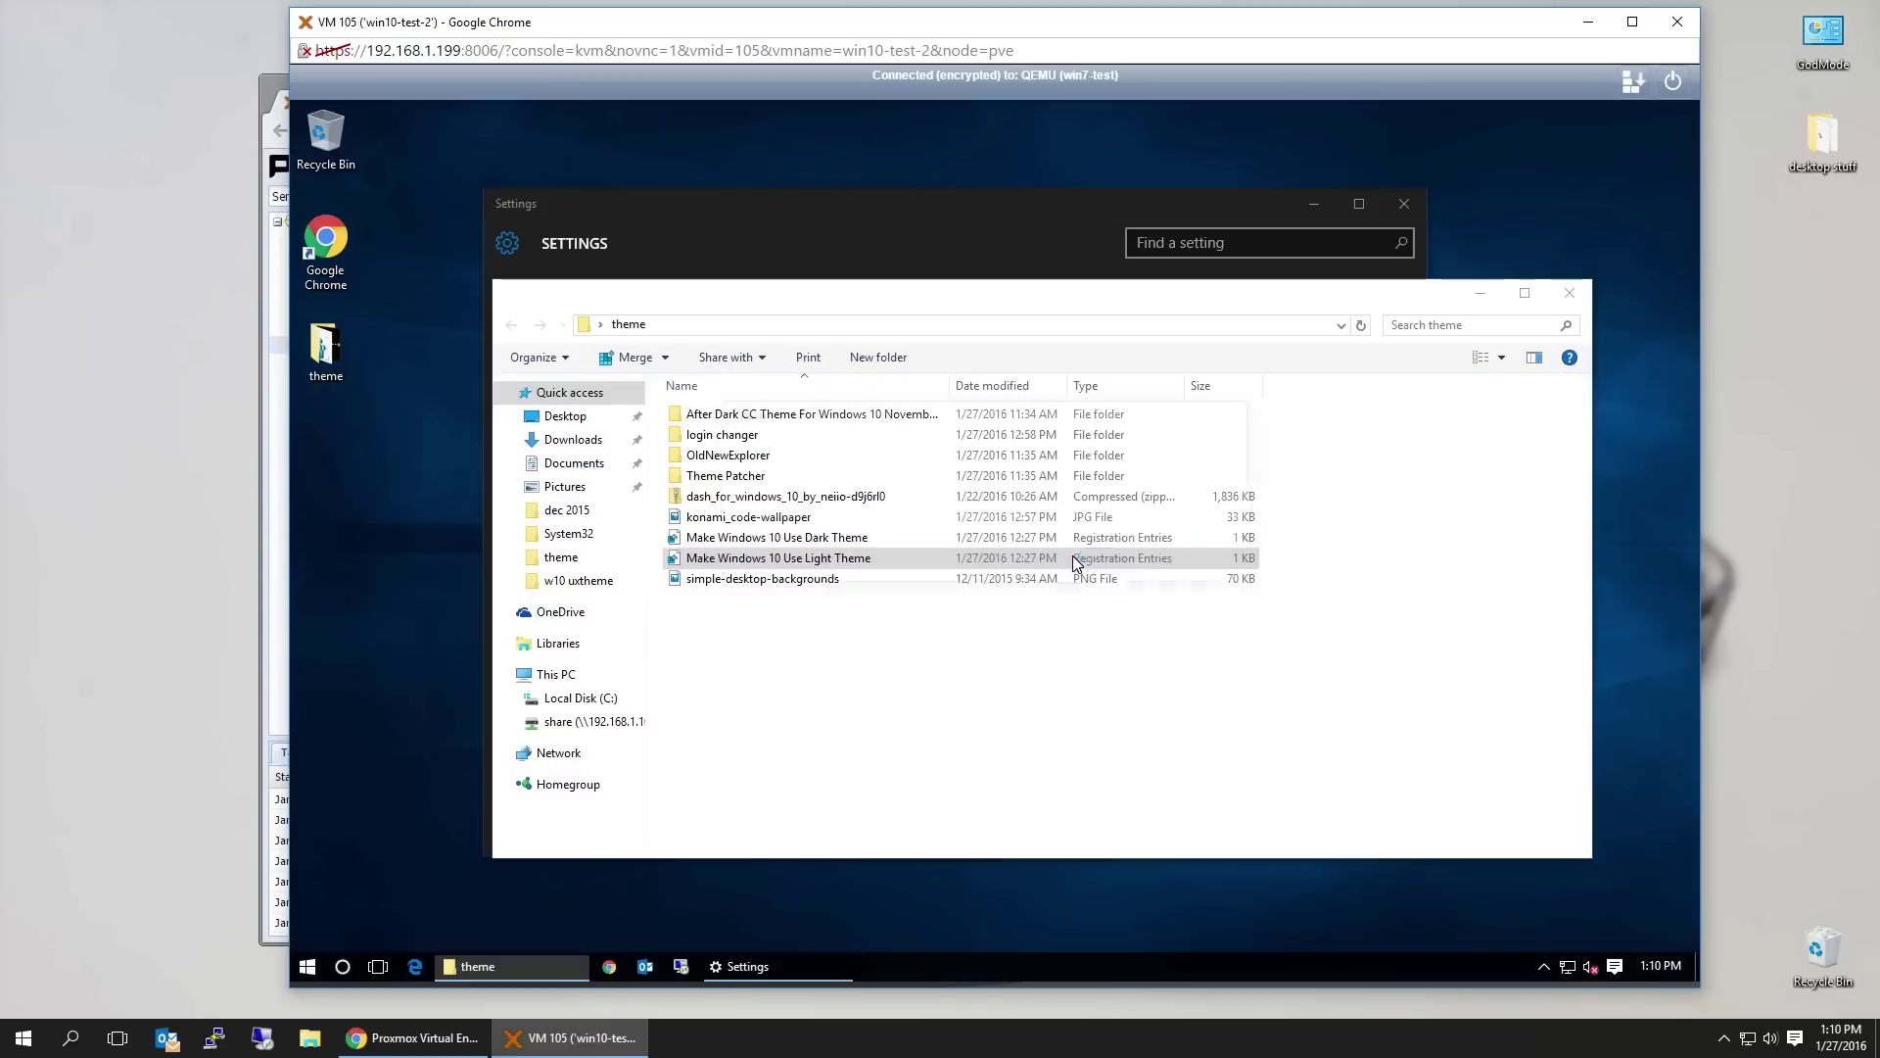
click(1139, 561)
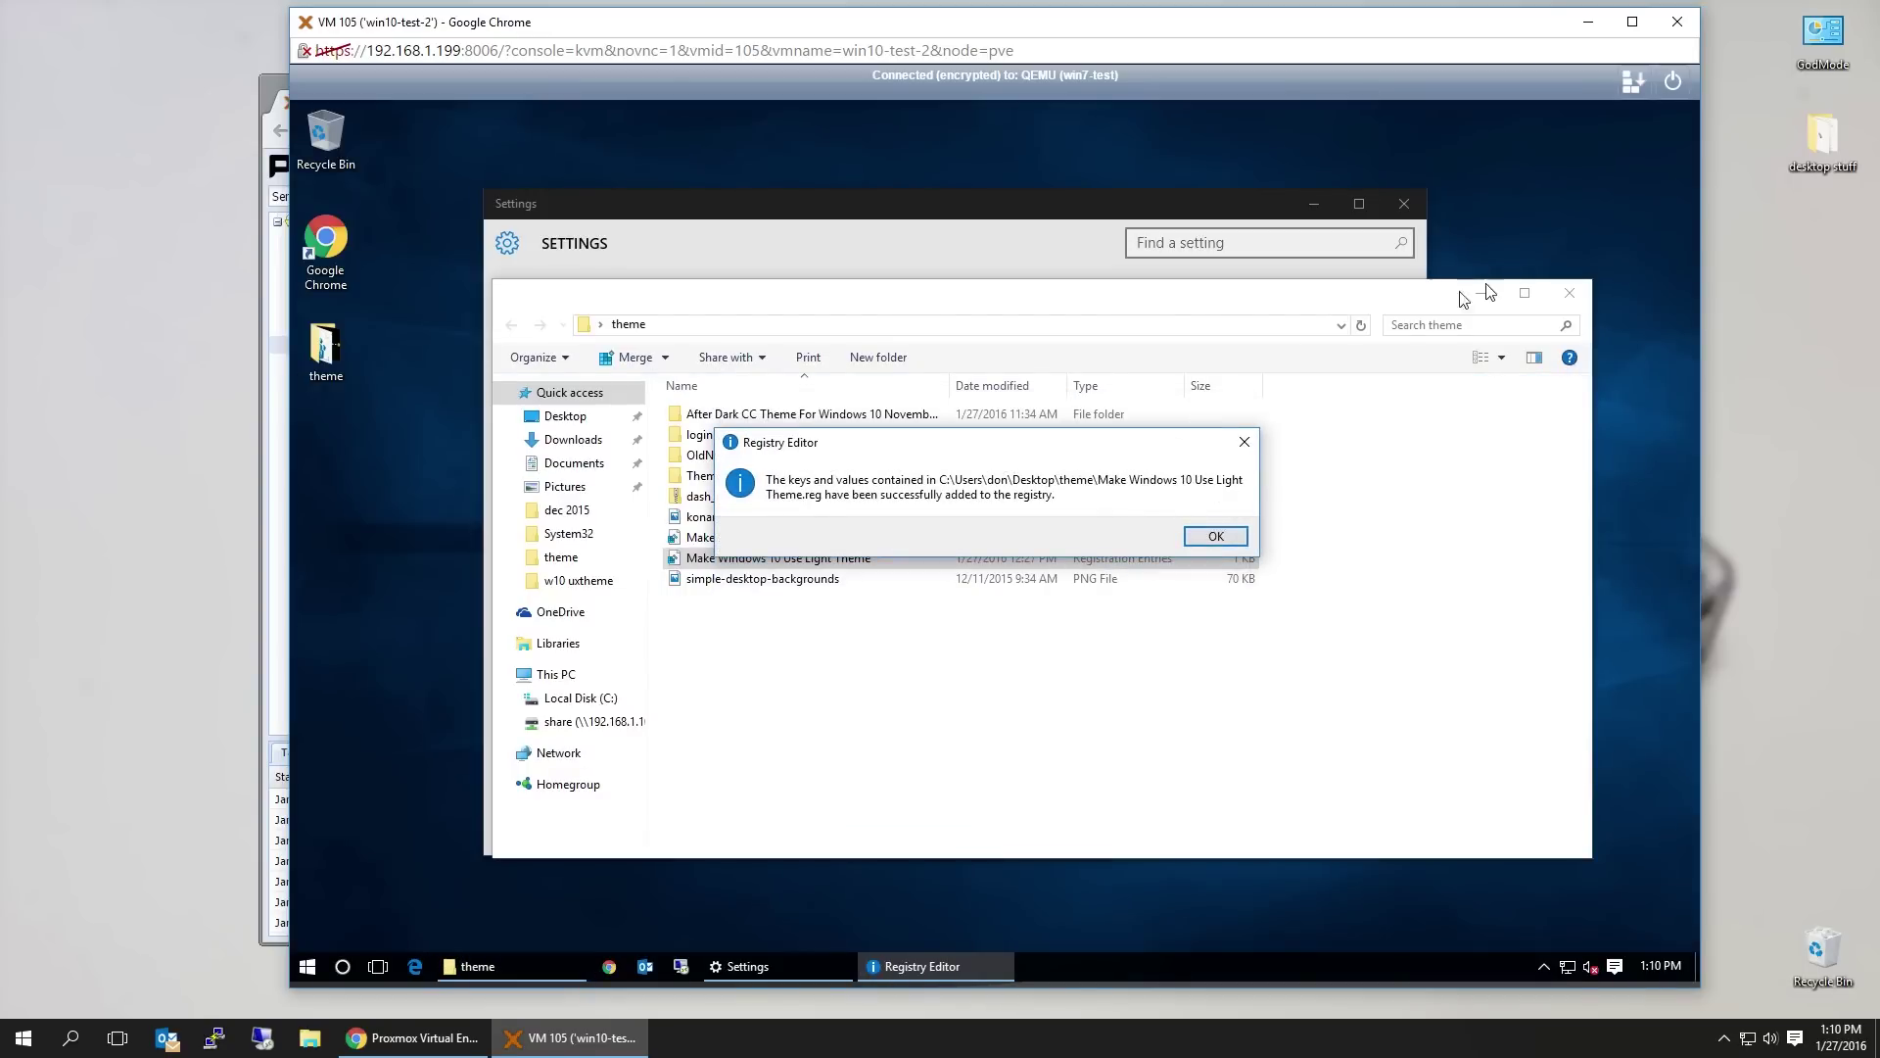
click(1215, 536)
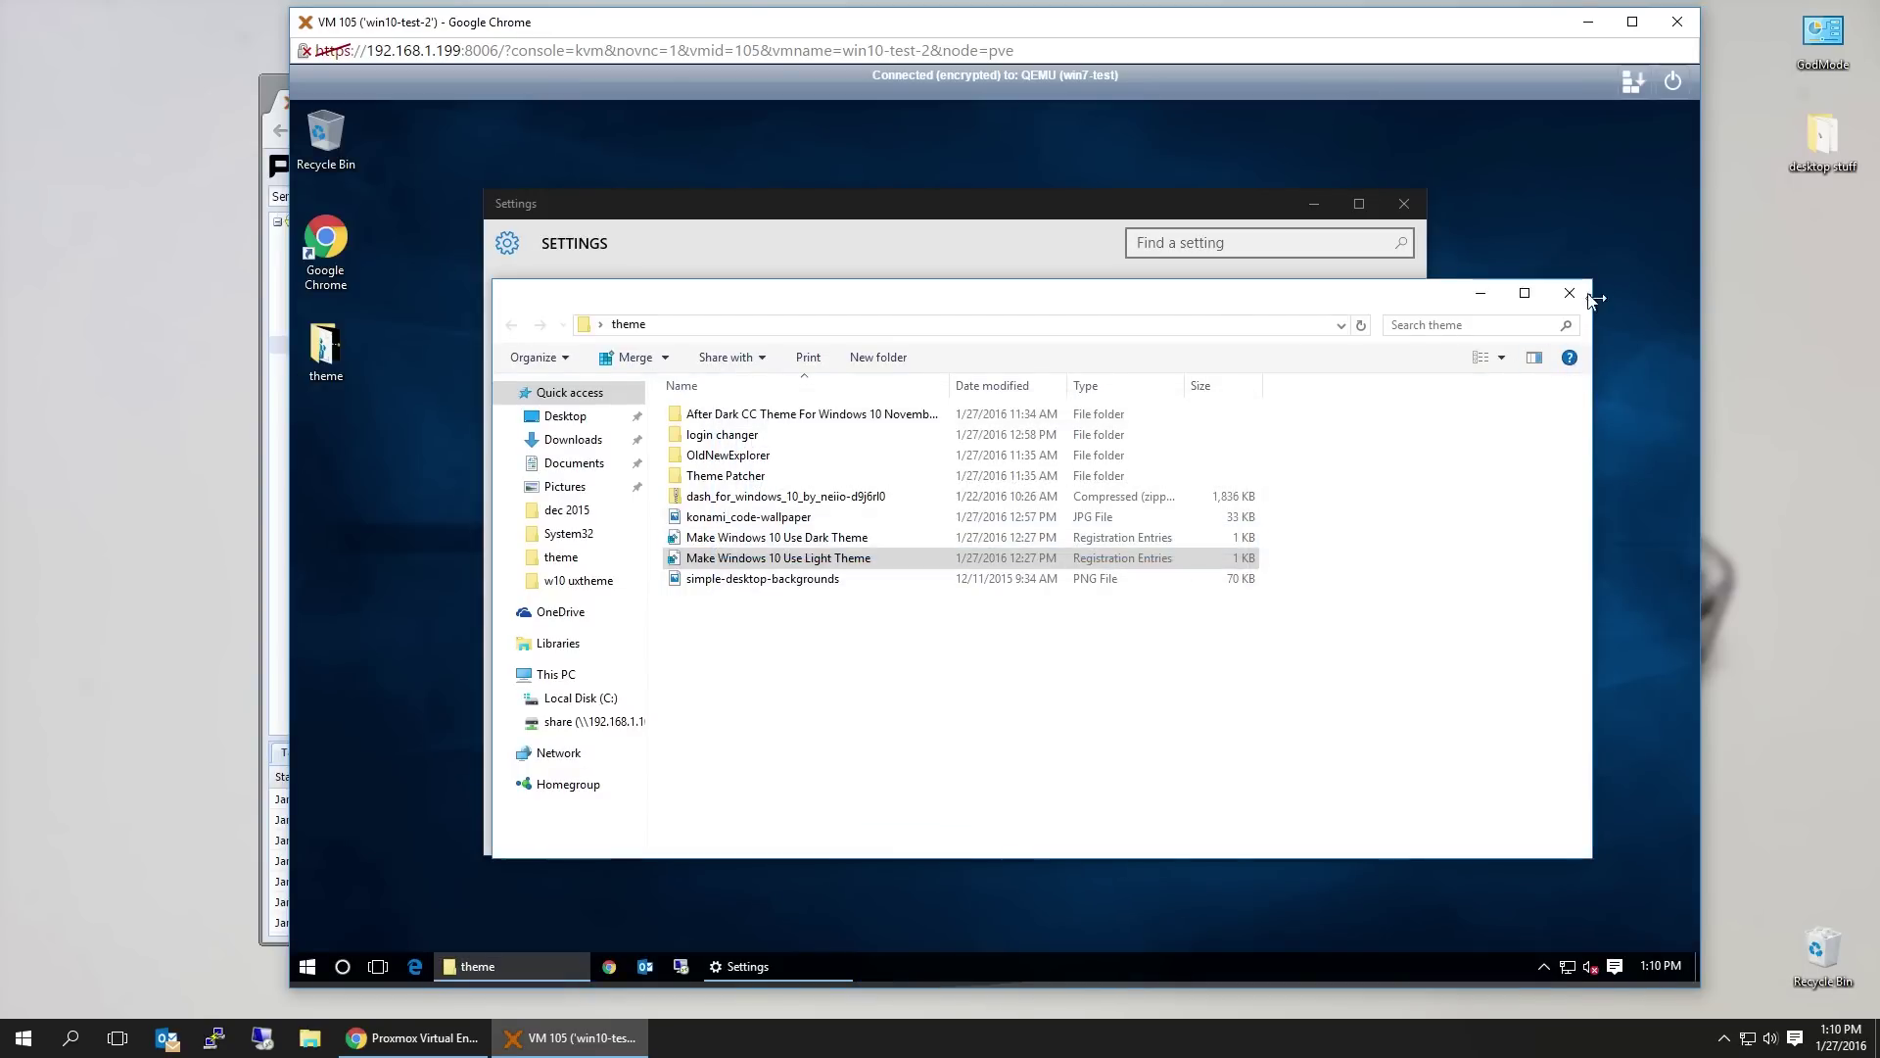
Close the open windows, restart the VM, and reopen the theme folder
click(1569, 293)
click(1405, 204)
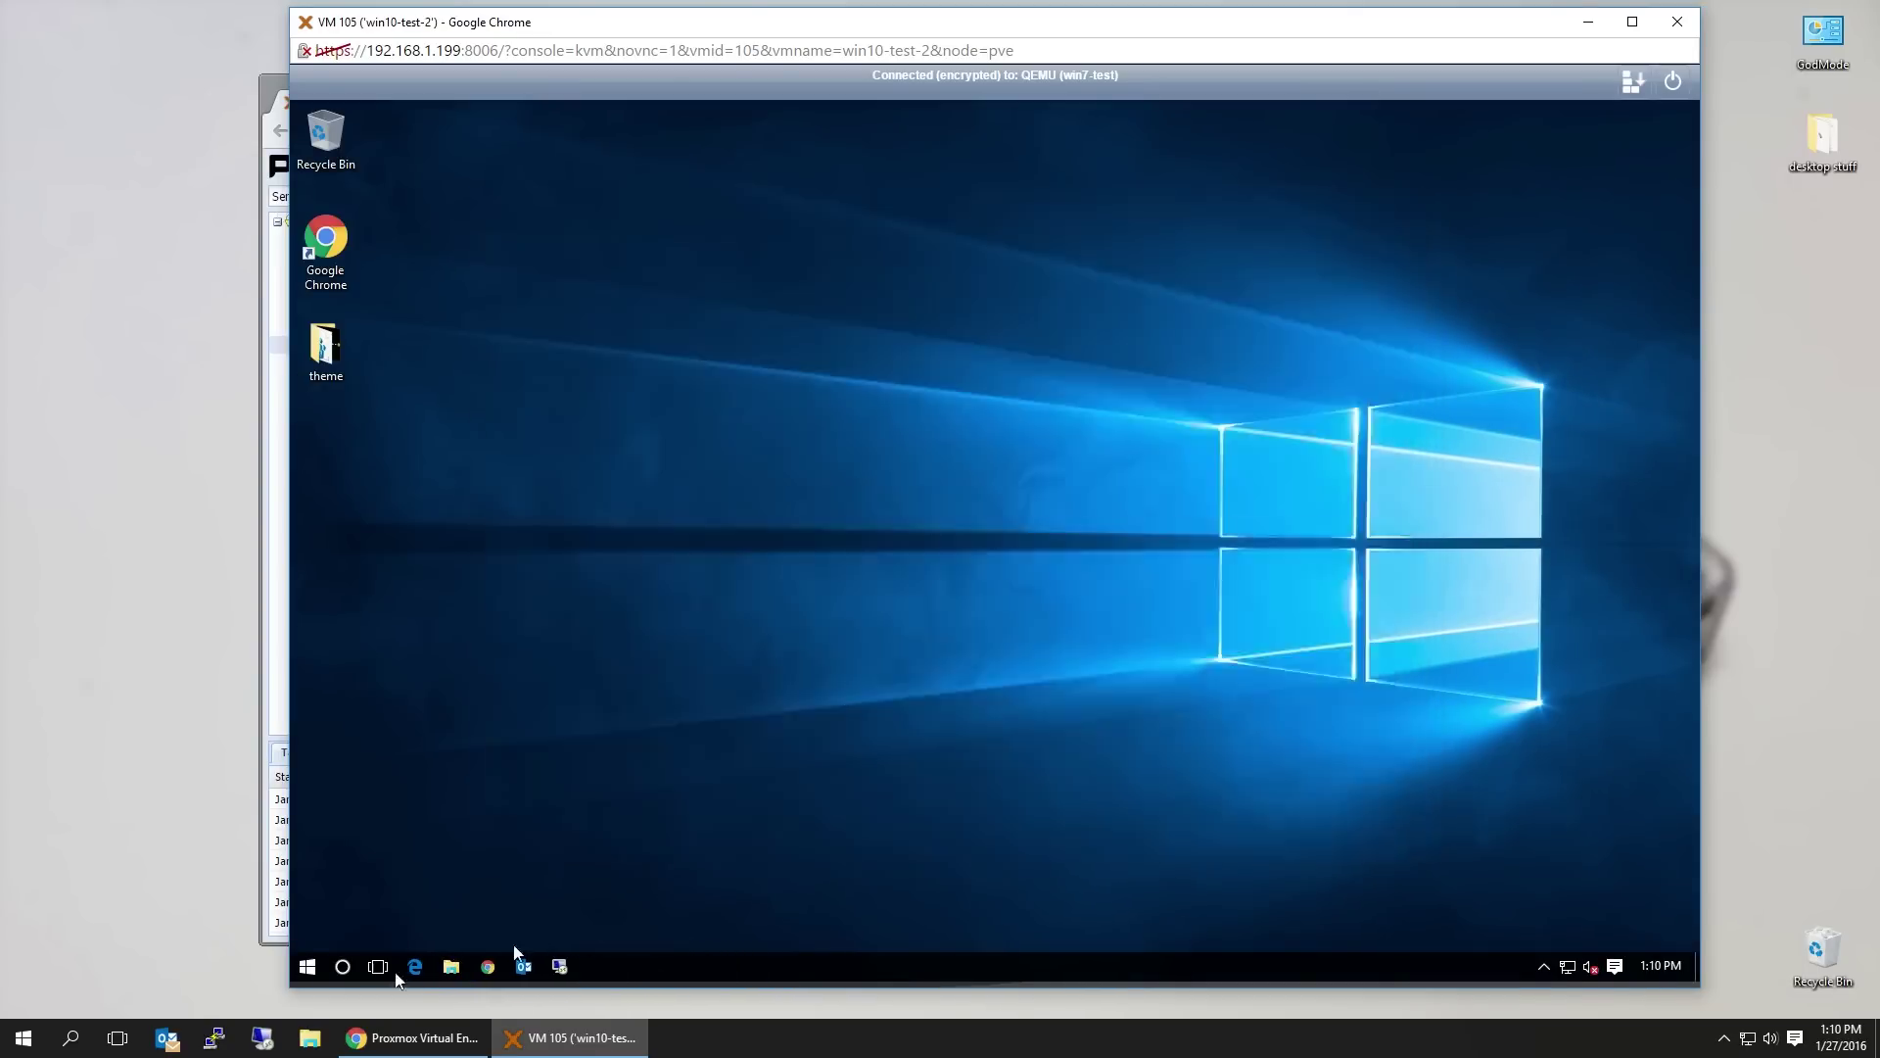
click(307, 967)
click(386, 897)
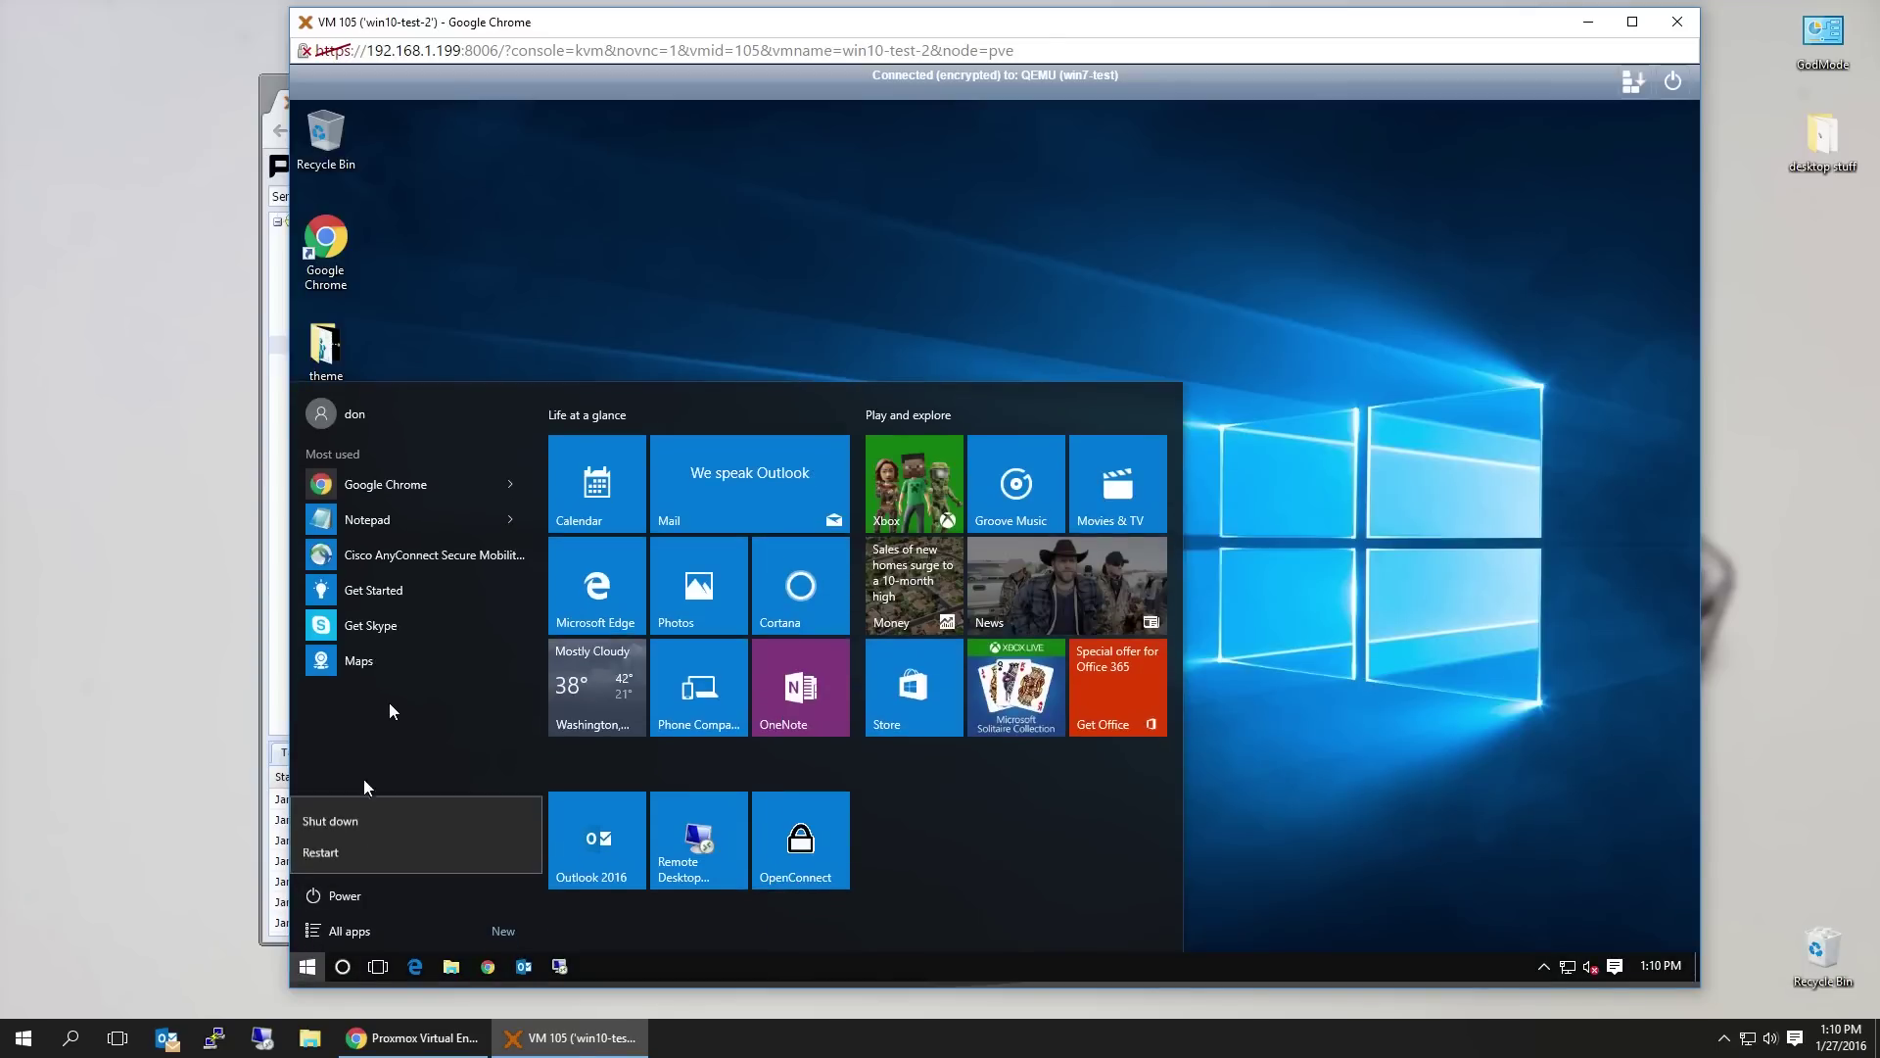
click(365, 851)
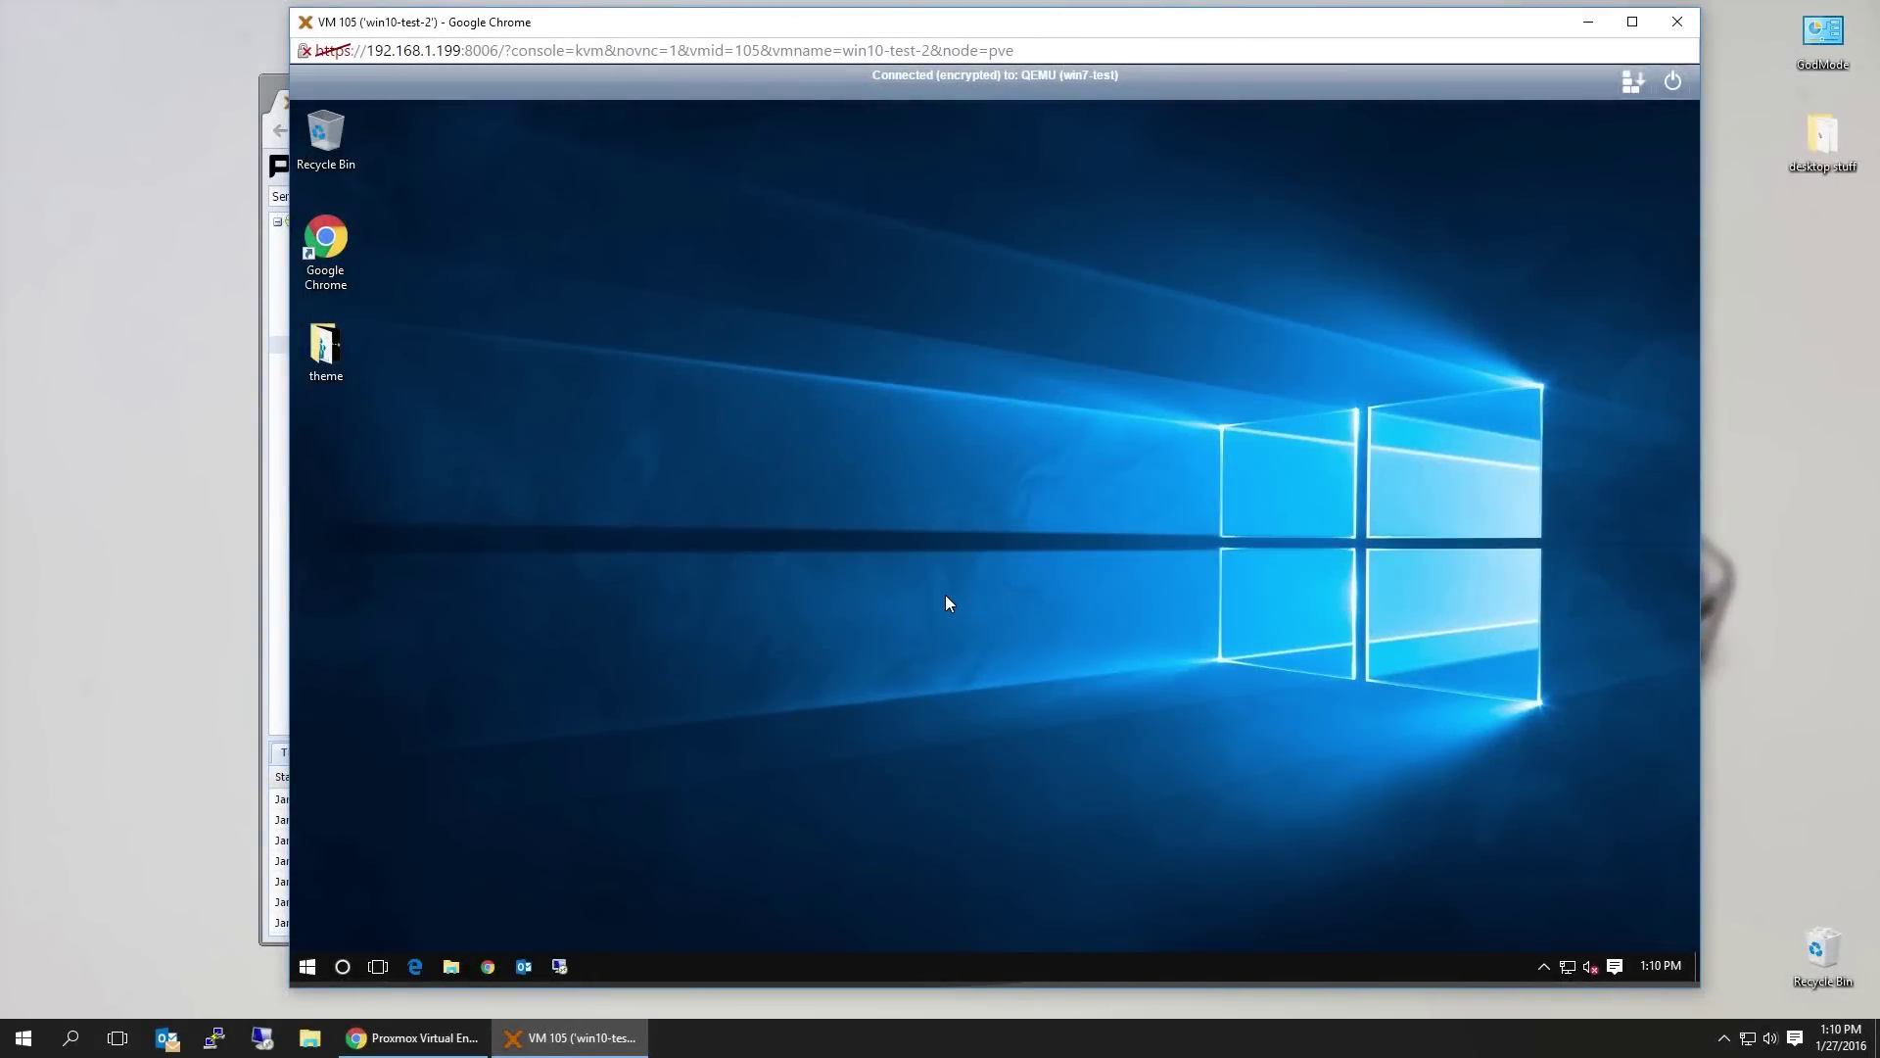
double_click(355, 356)
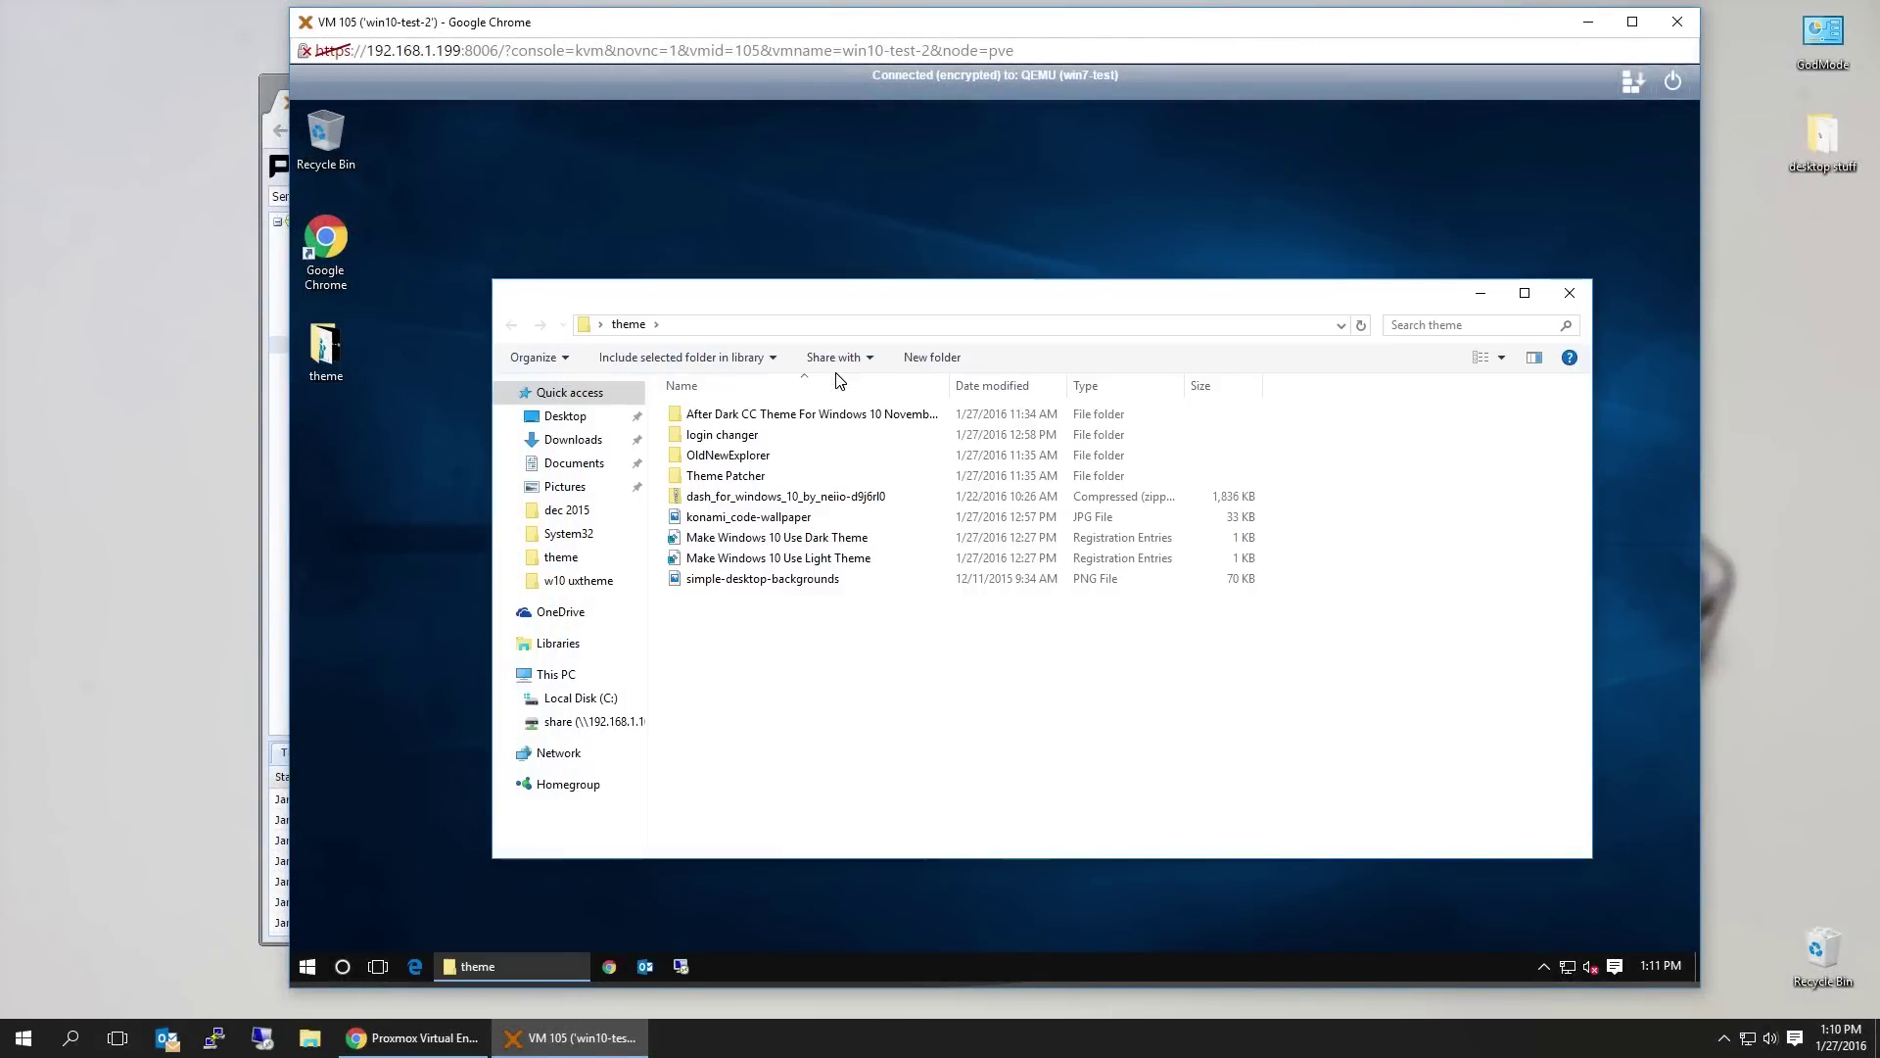
Open the login changer folder and view the Lock screen page in Personalization
double_click(751, 438)
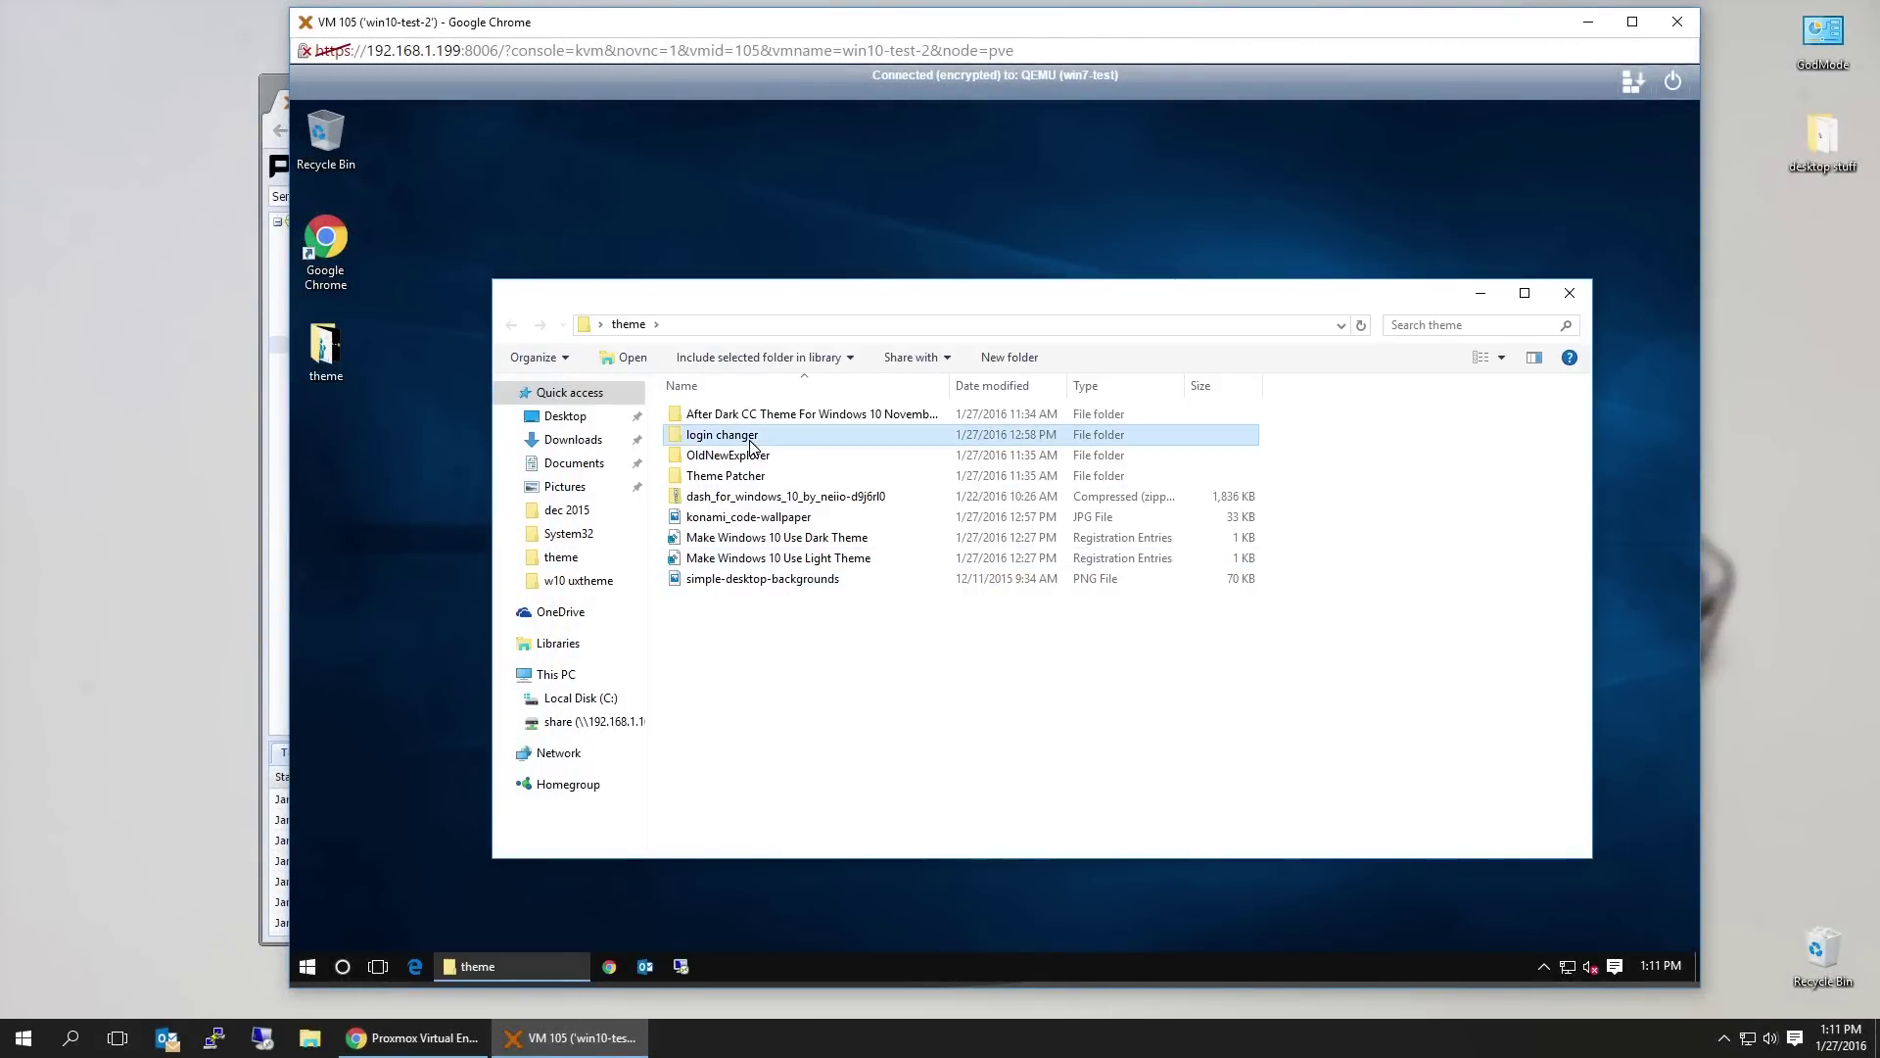
right_click(1056, 209)
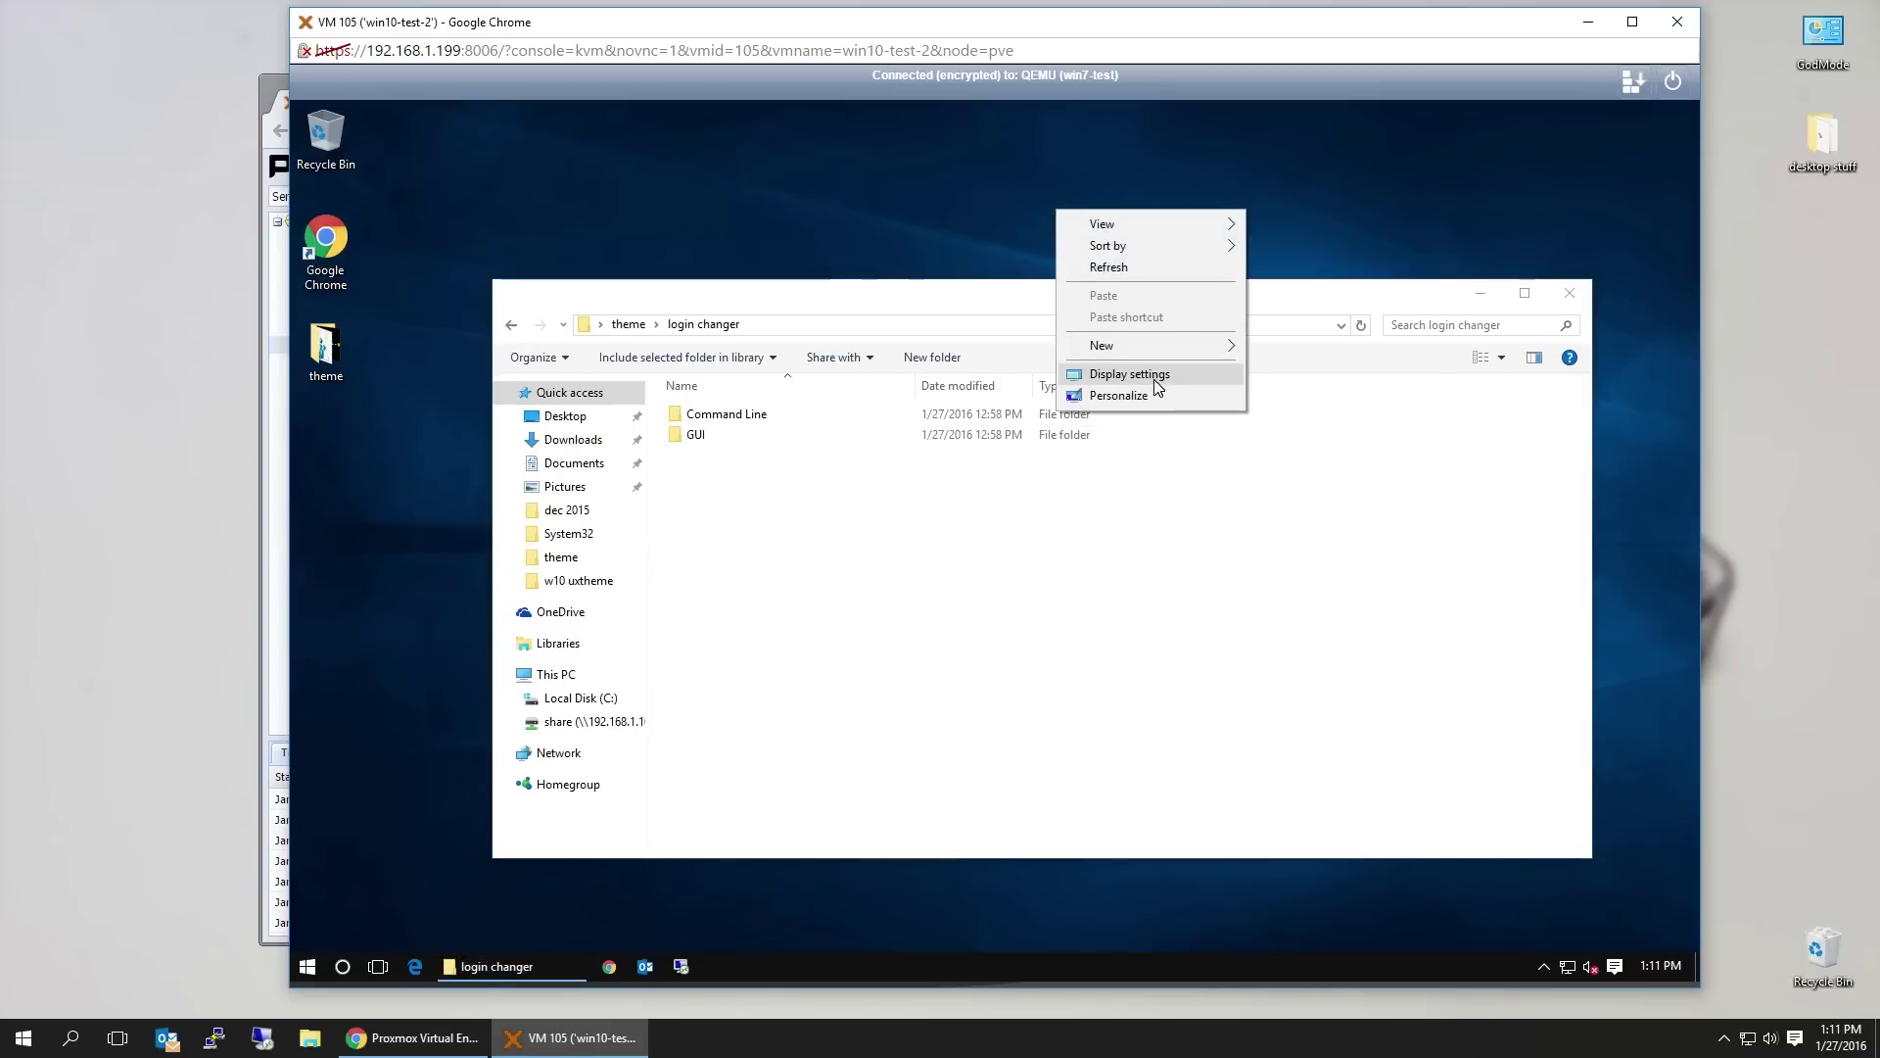
click(1155, 395)
click(585, 382)
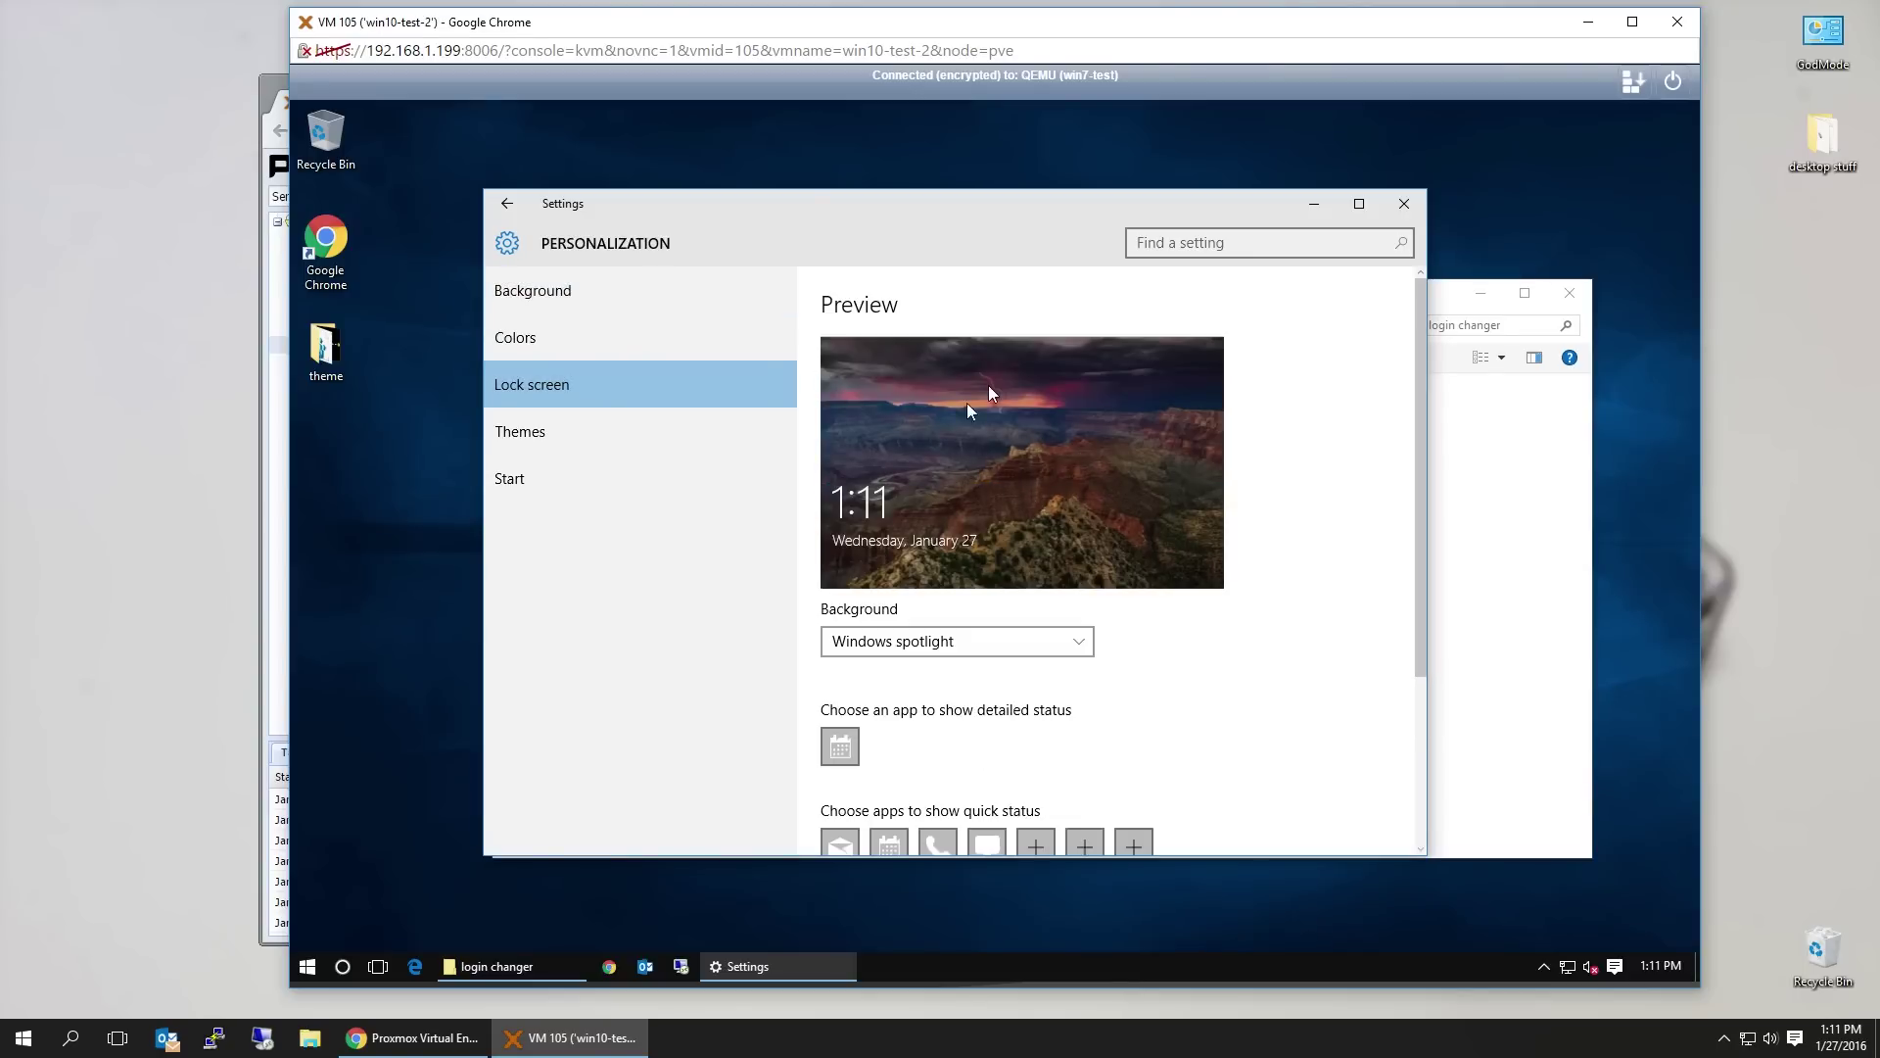
Switch to the host Chrome tab with the Windows-10-Login-Background-Changer GitHub page
click(1433, 410)
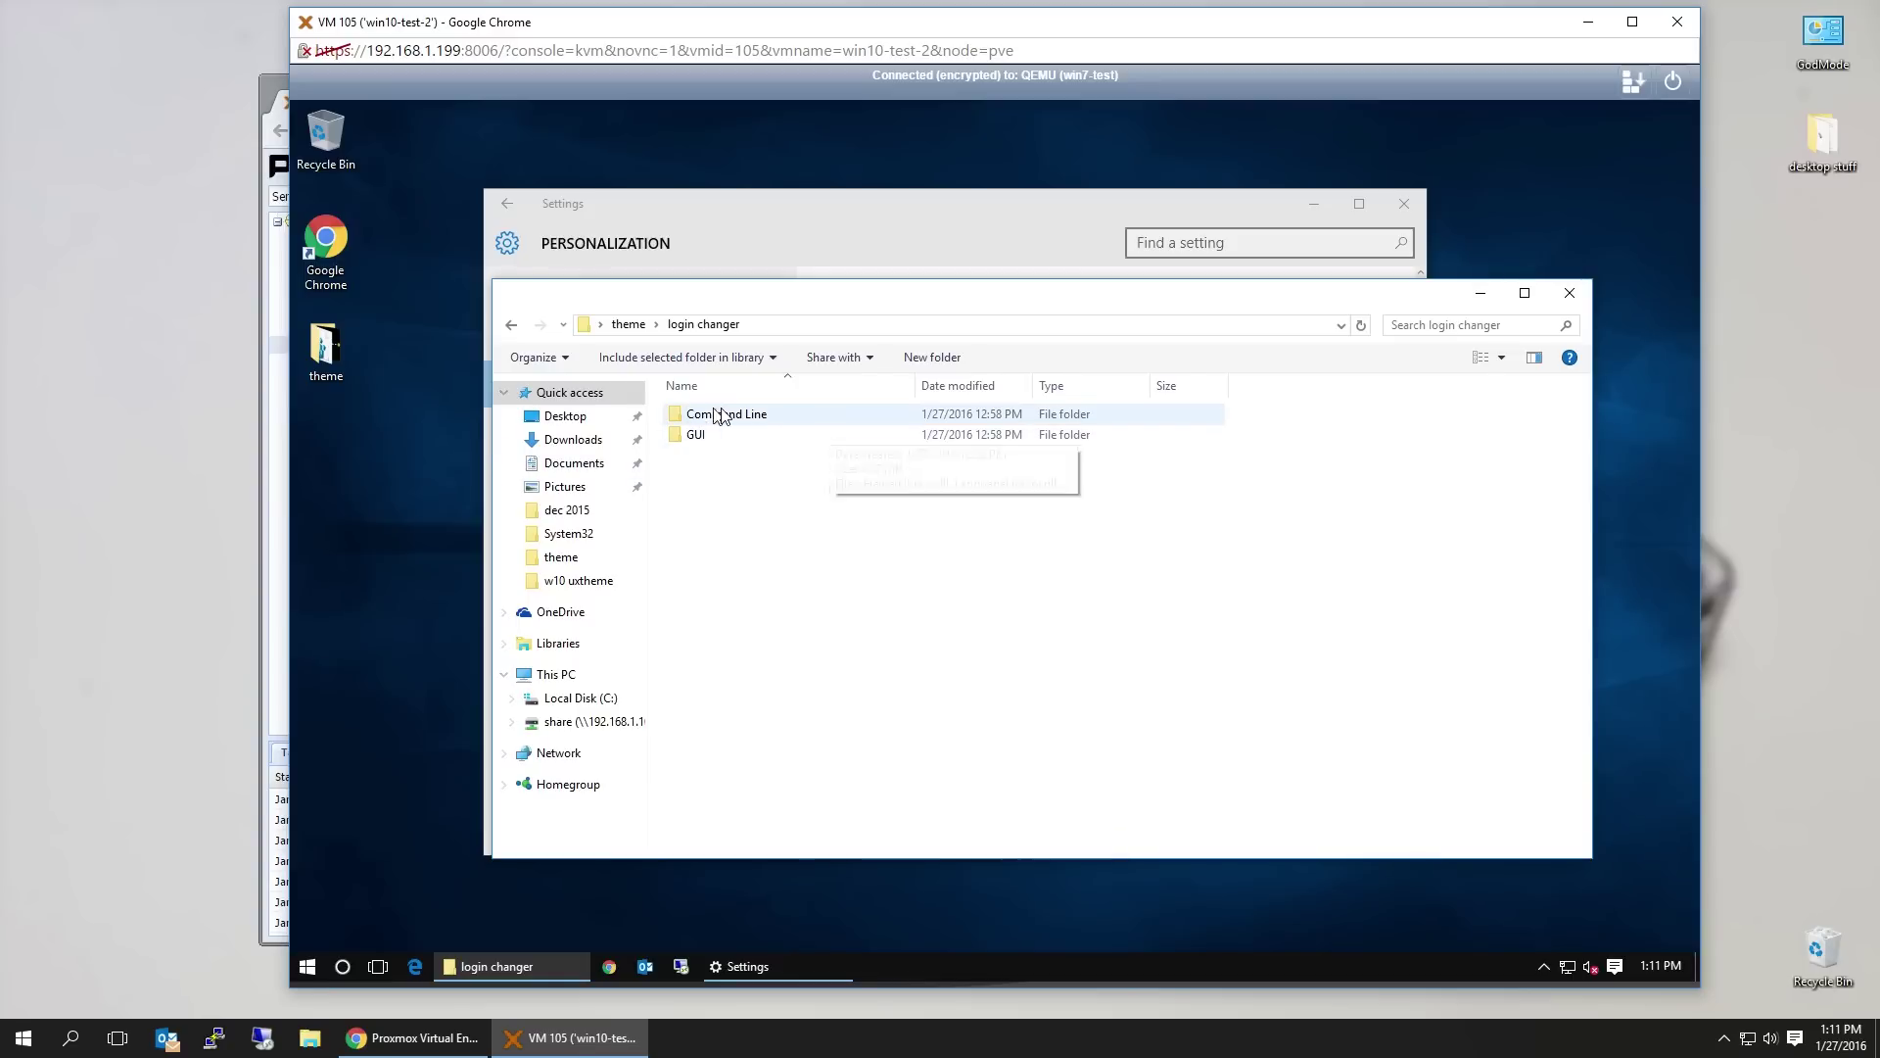
click(282, 311)
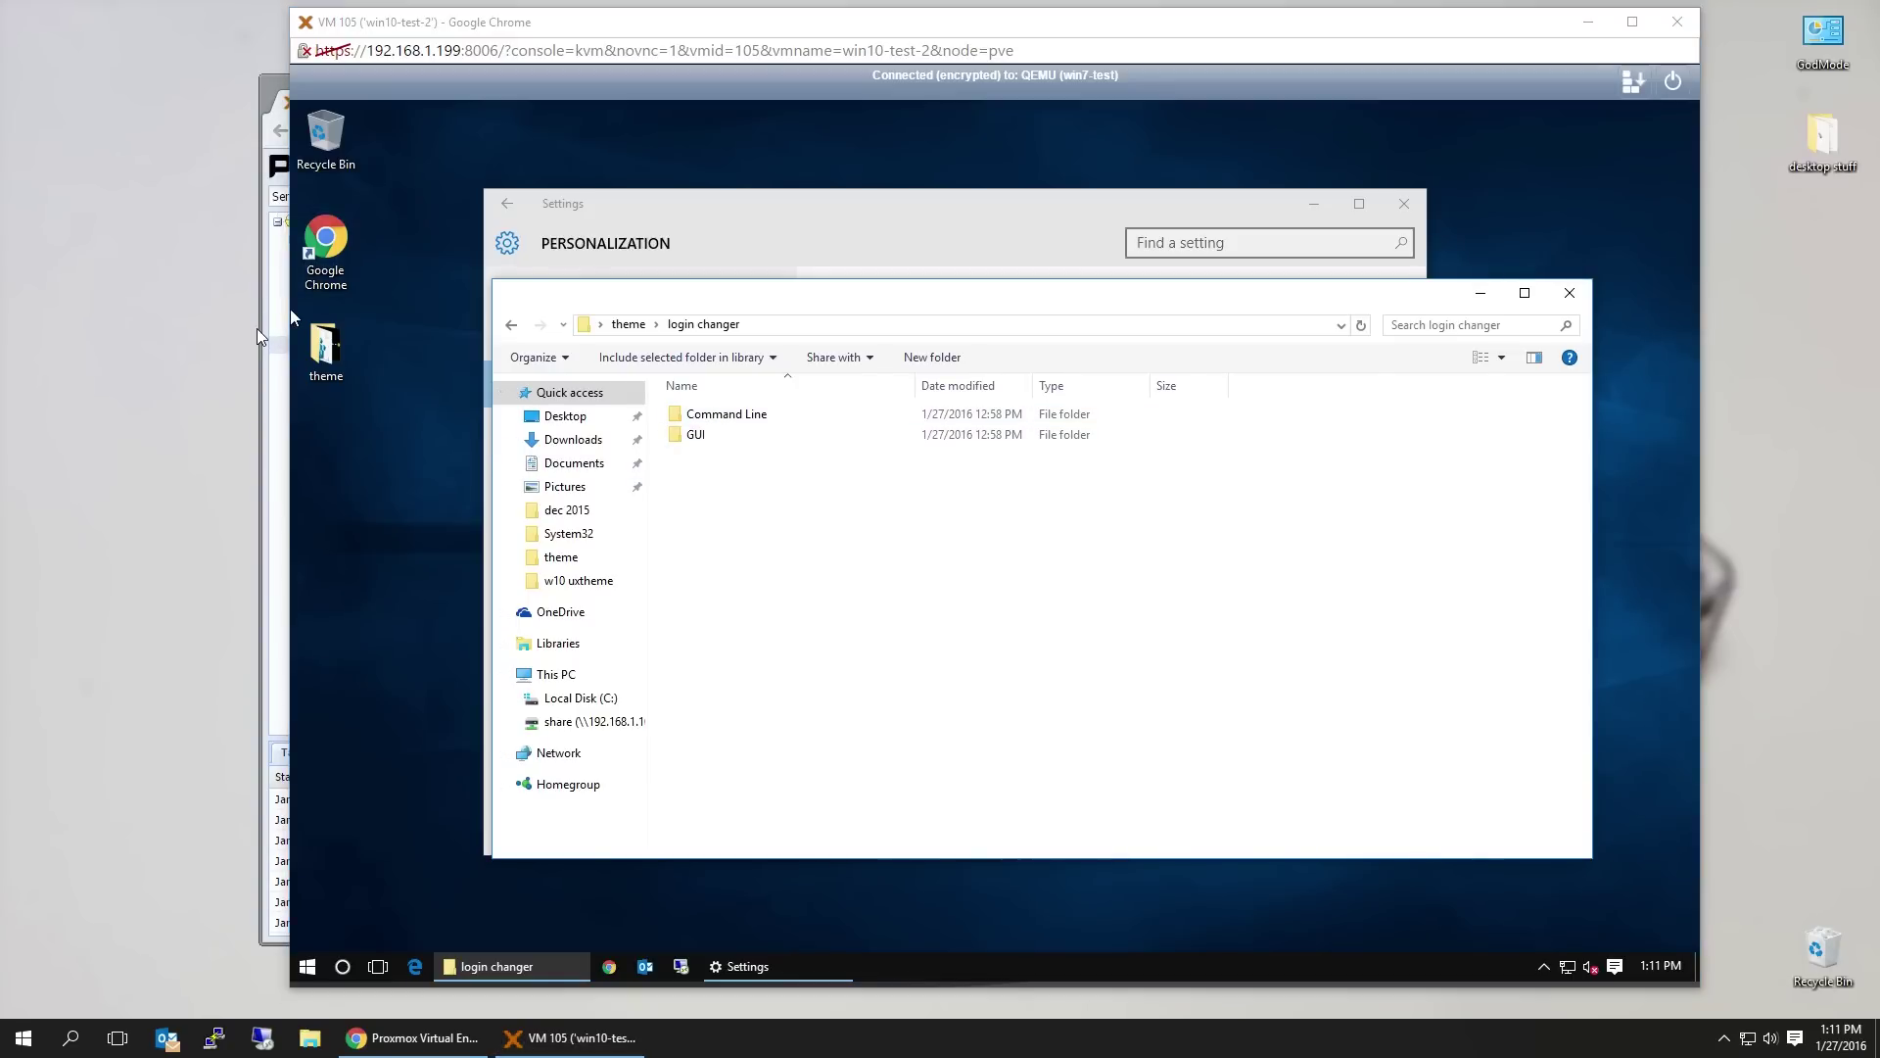
click(558, 102)
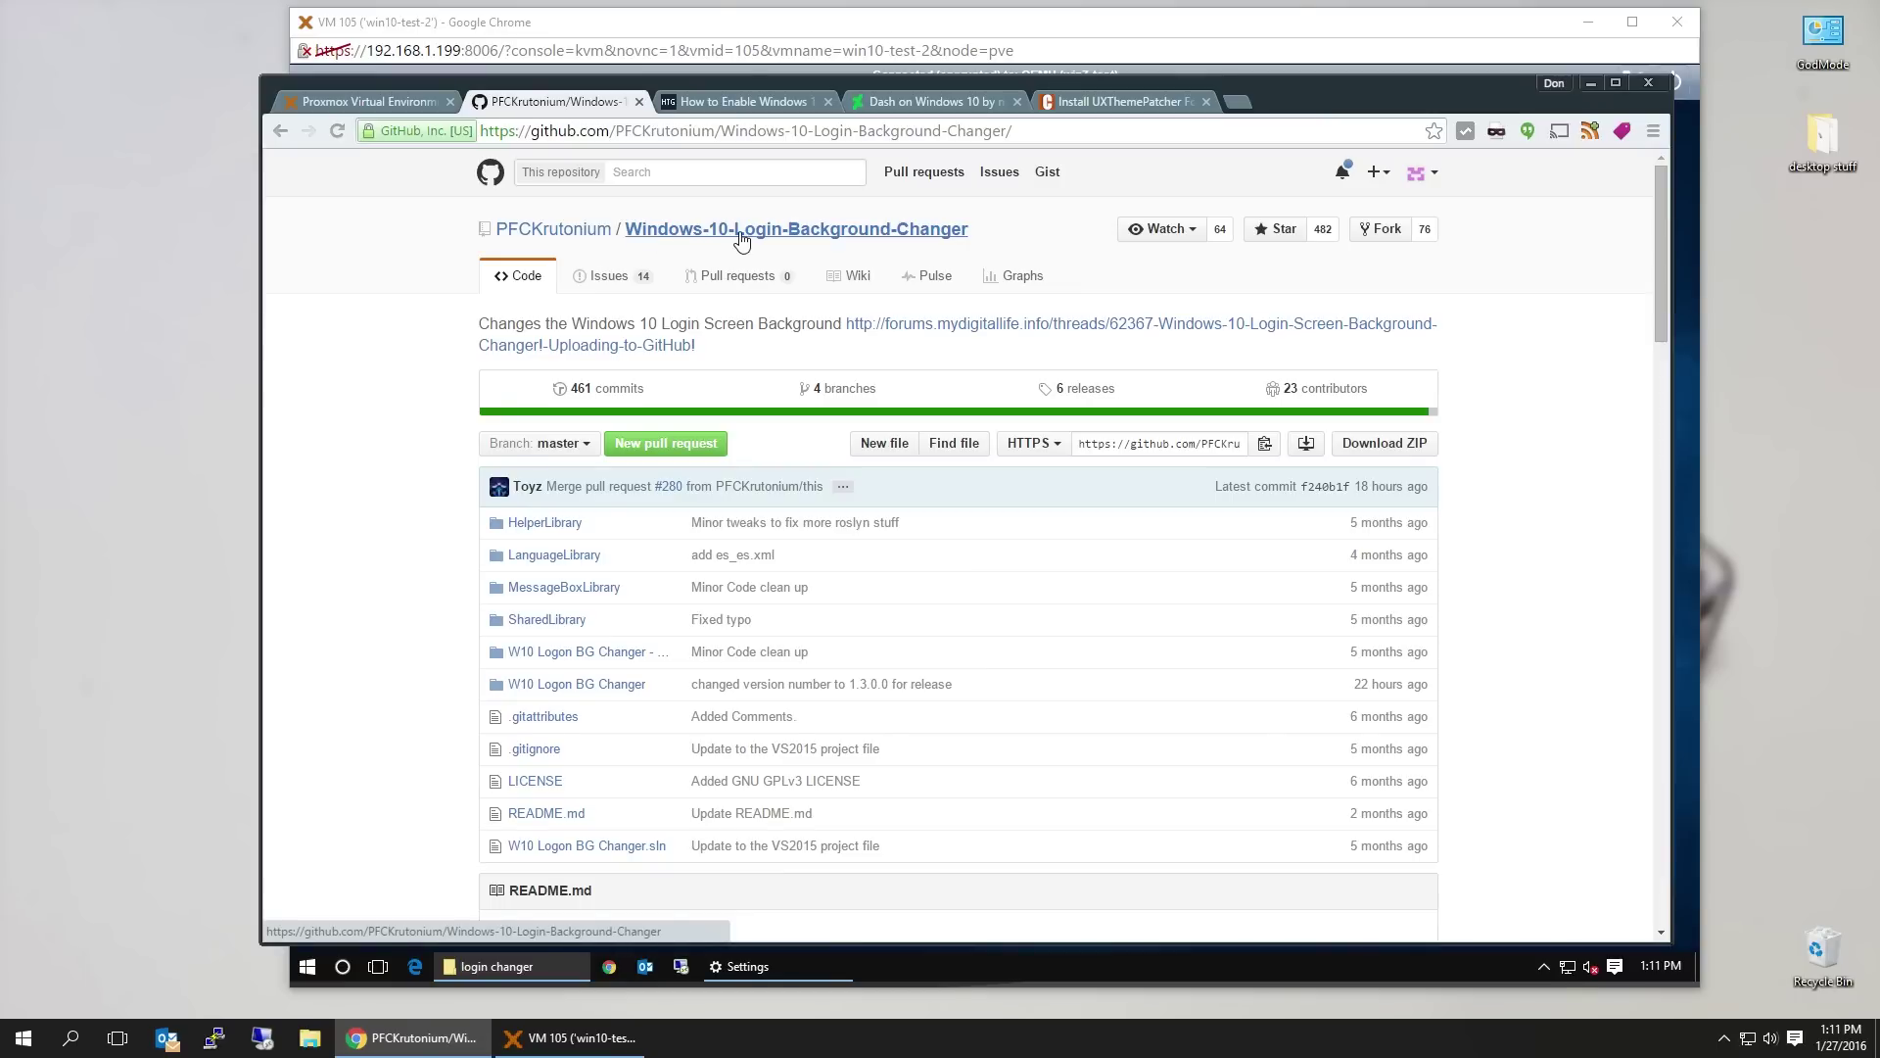
Scroll the GitHub page, select the Download link text, then return to the VM console
scroll(441, 586, down, 7)
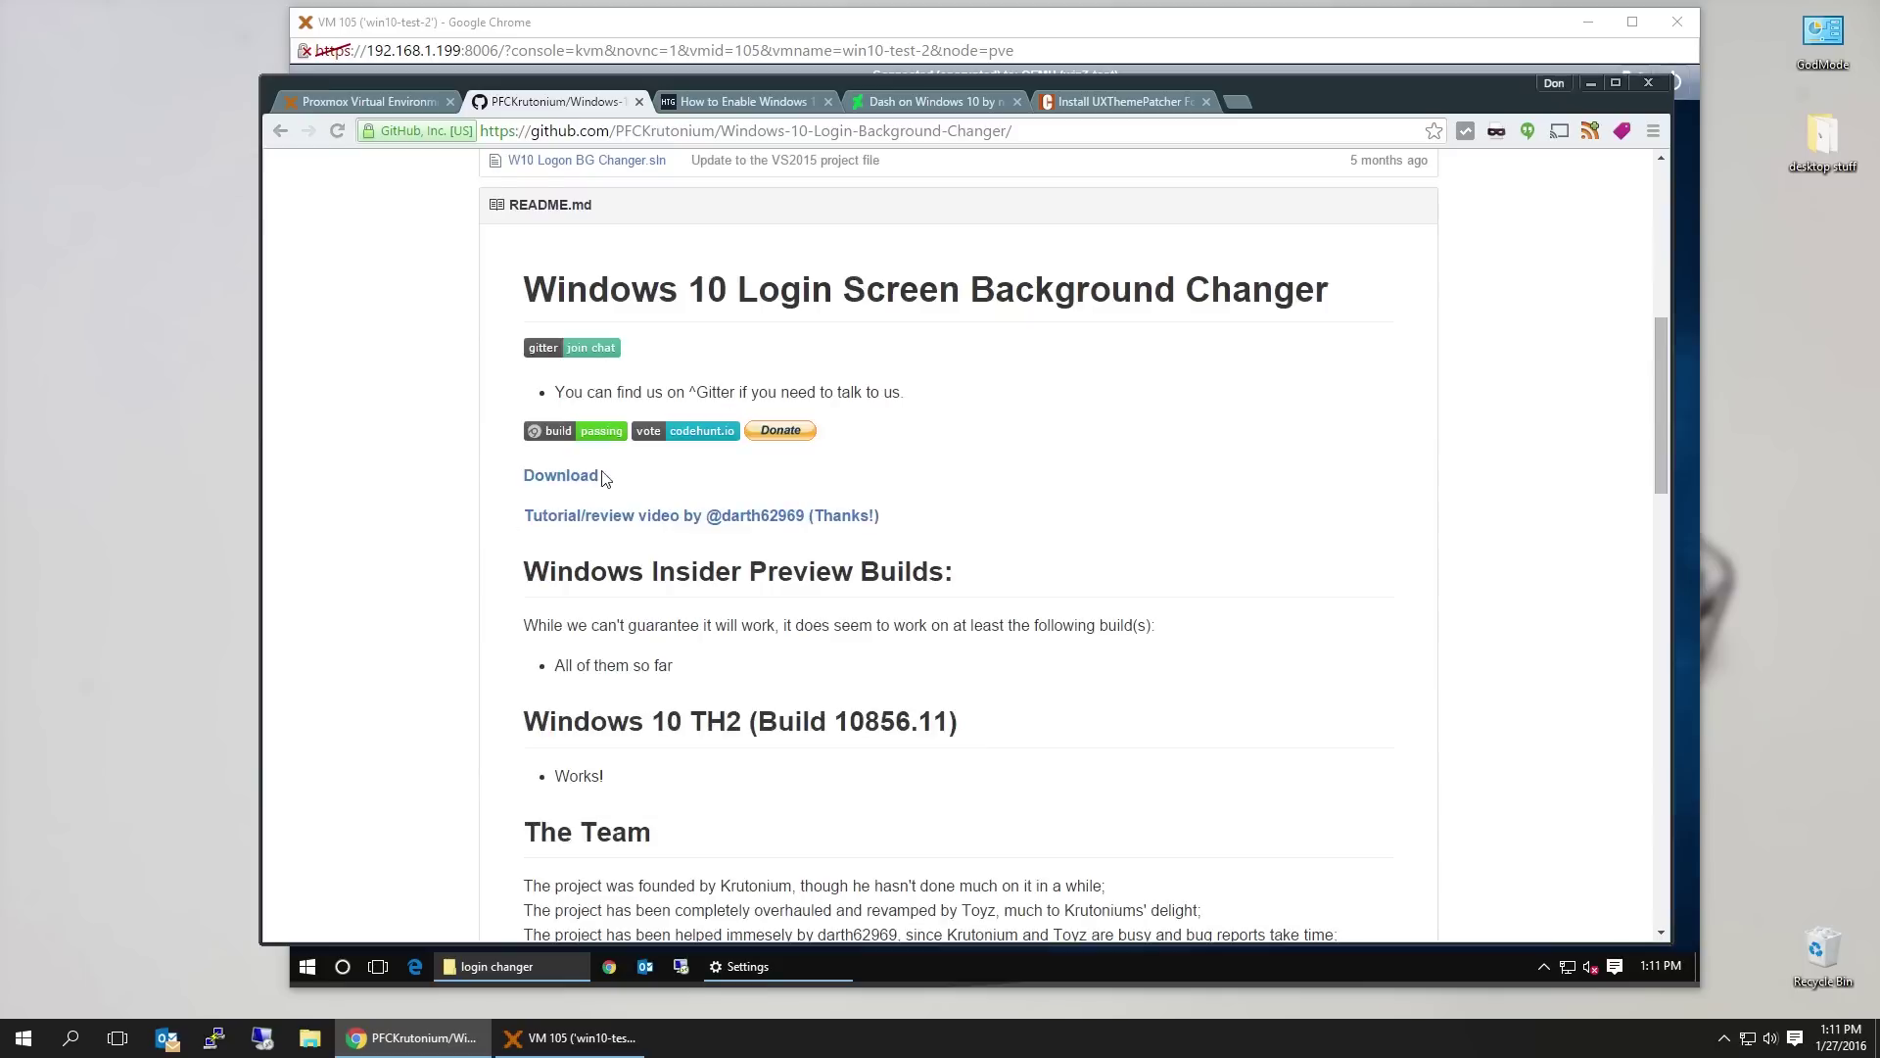
drag(587, 480, 515, 474)
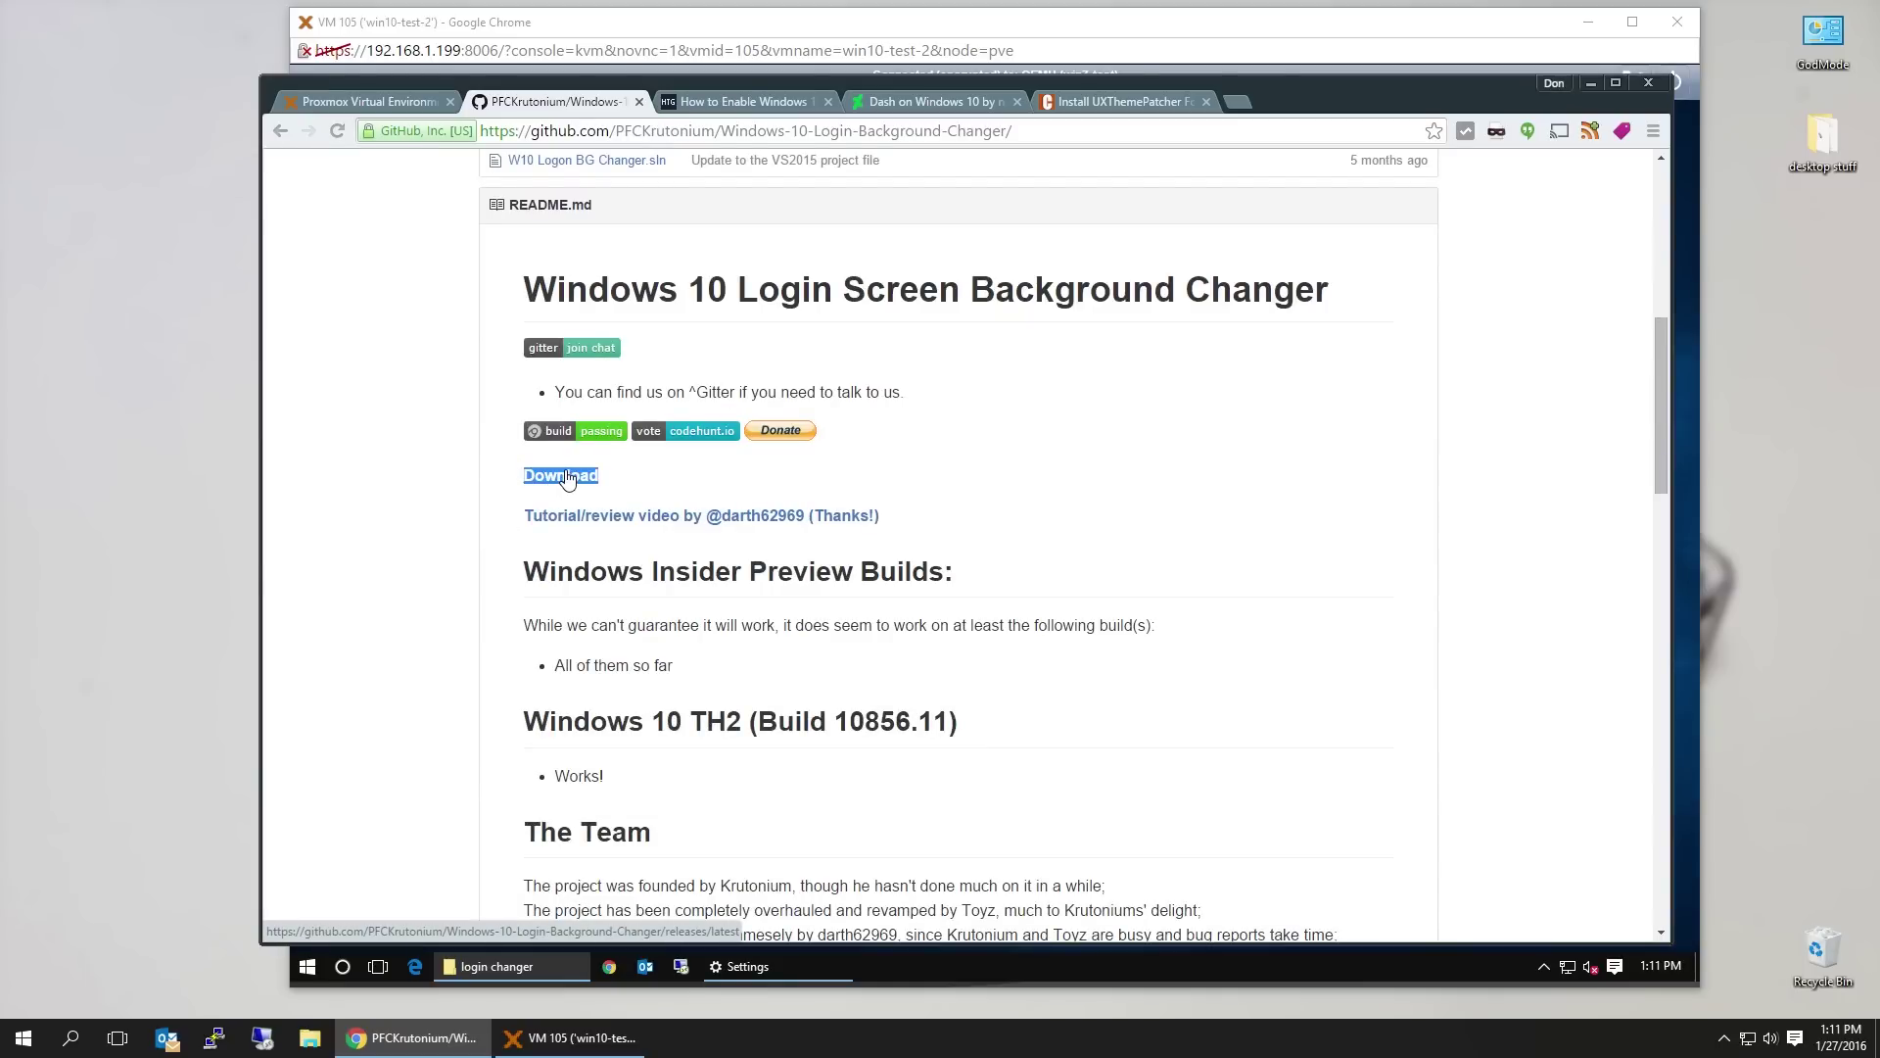
scroll(659, 474, up, 4)
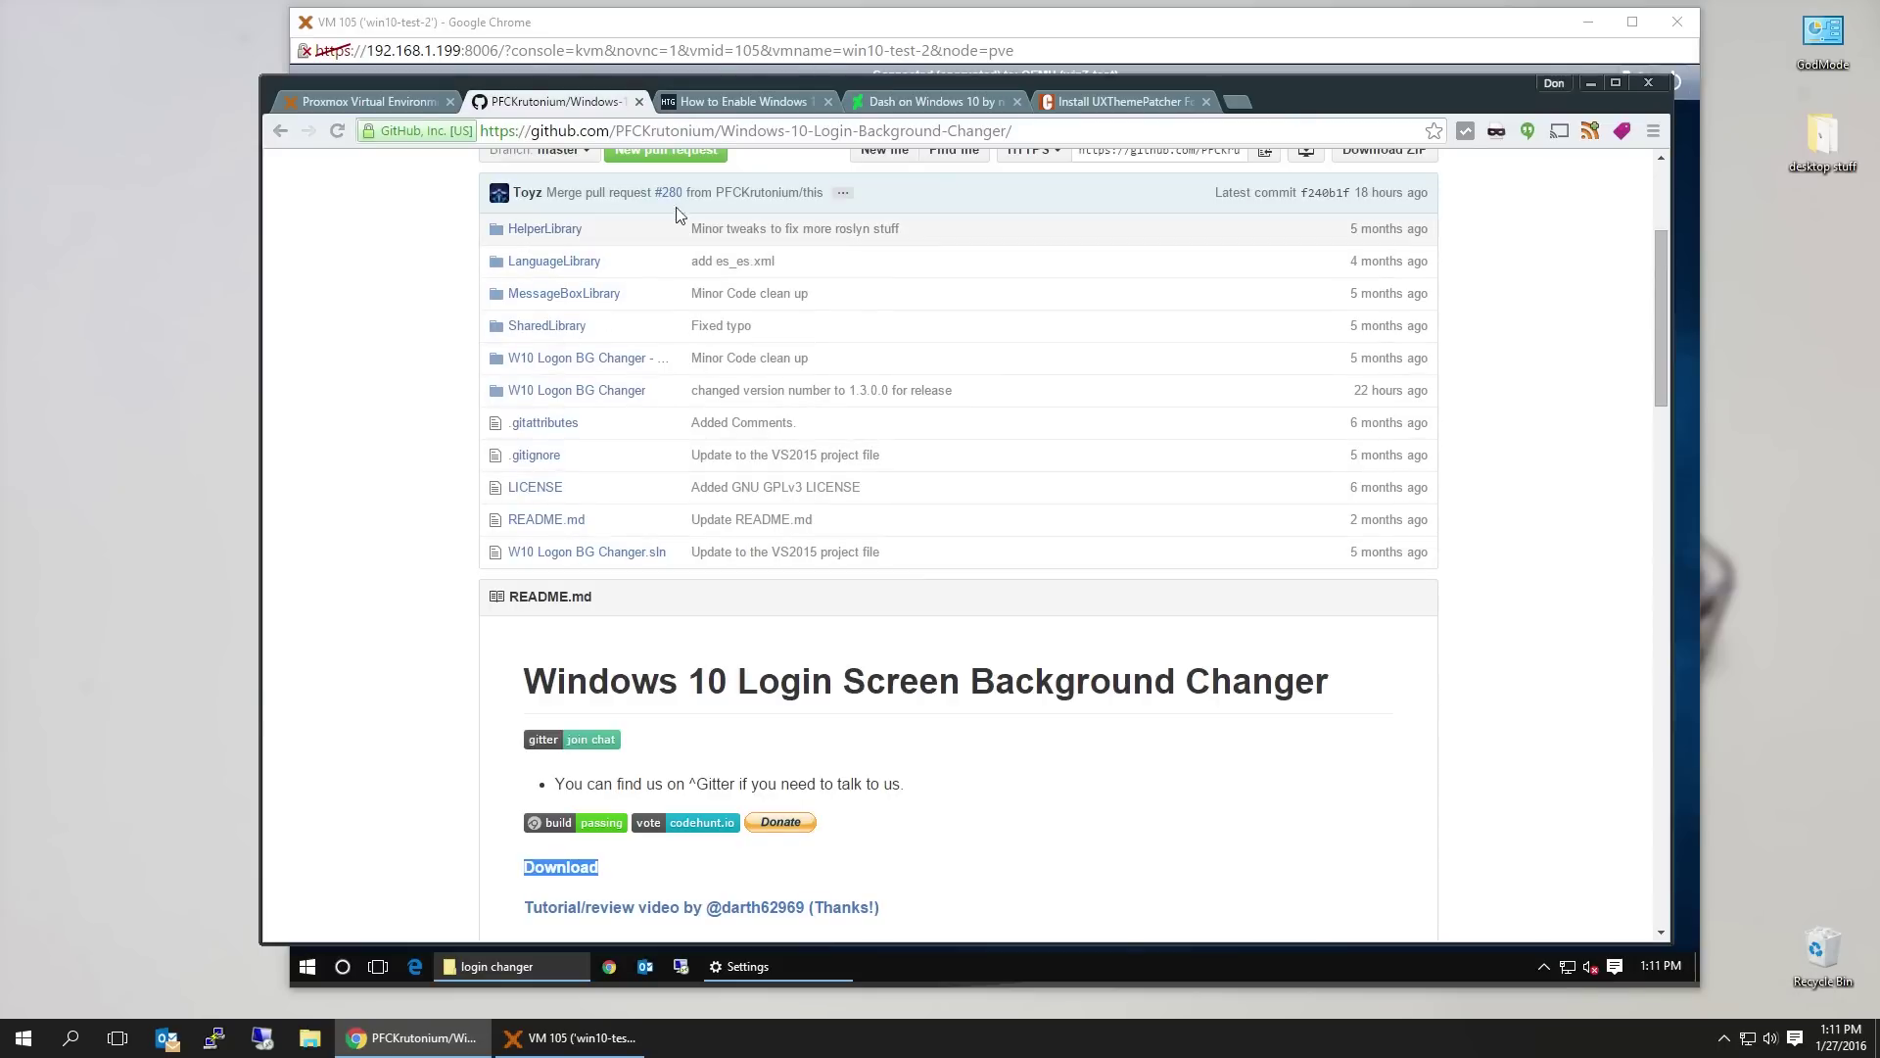
scroll(584, 556, down, 4)
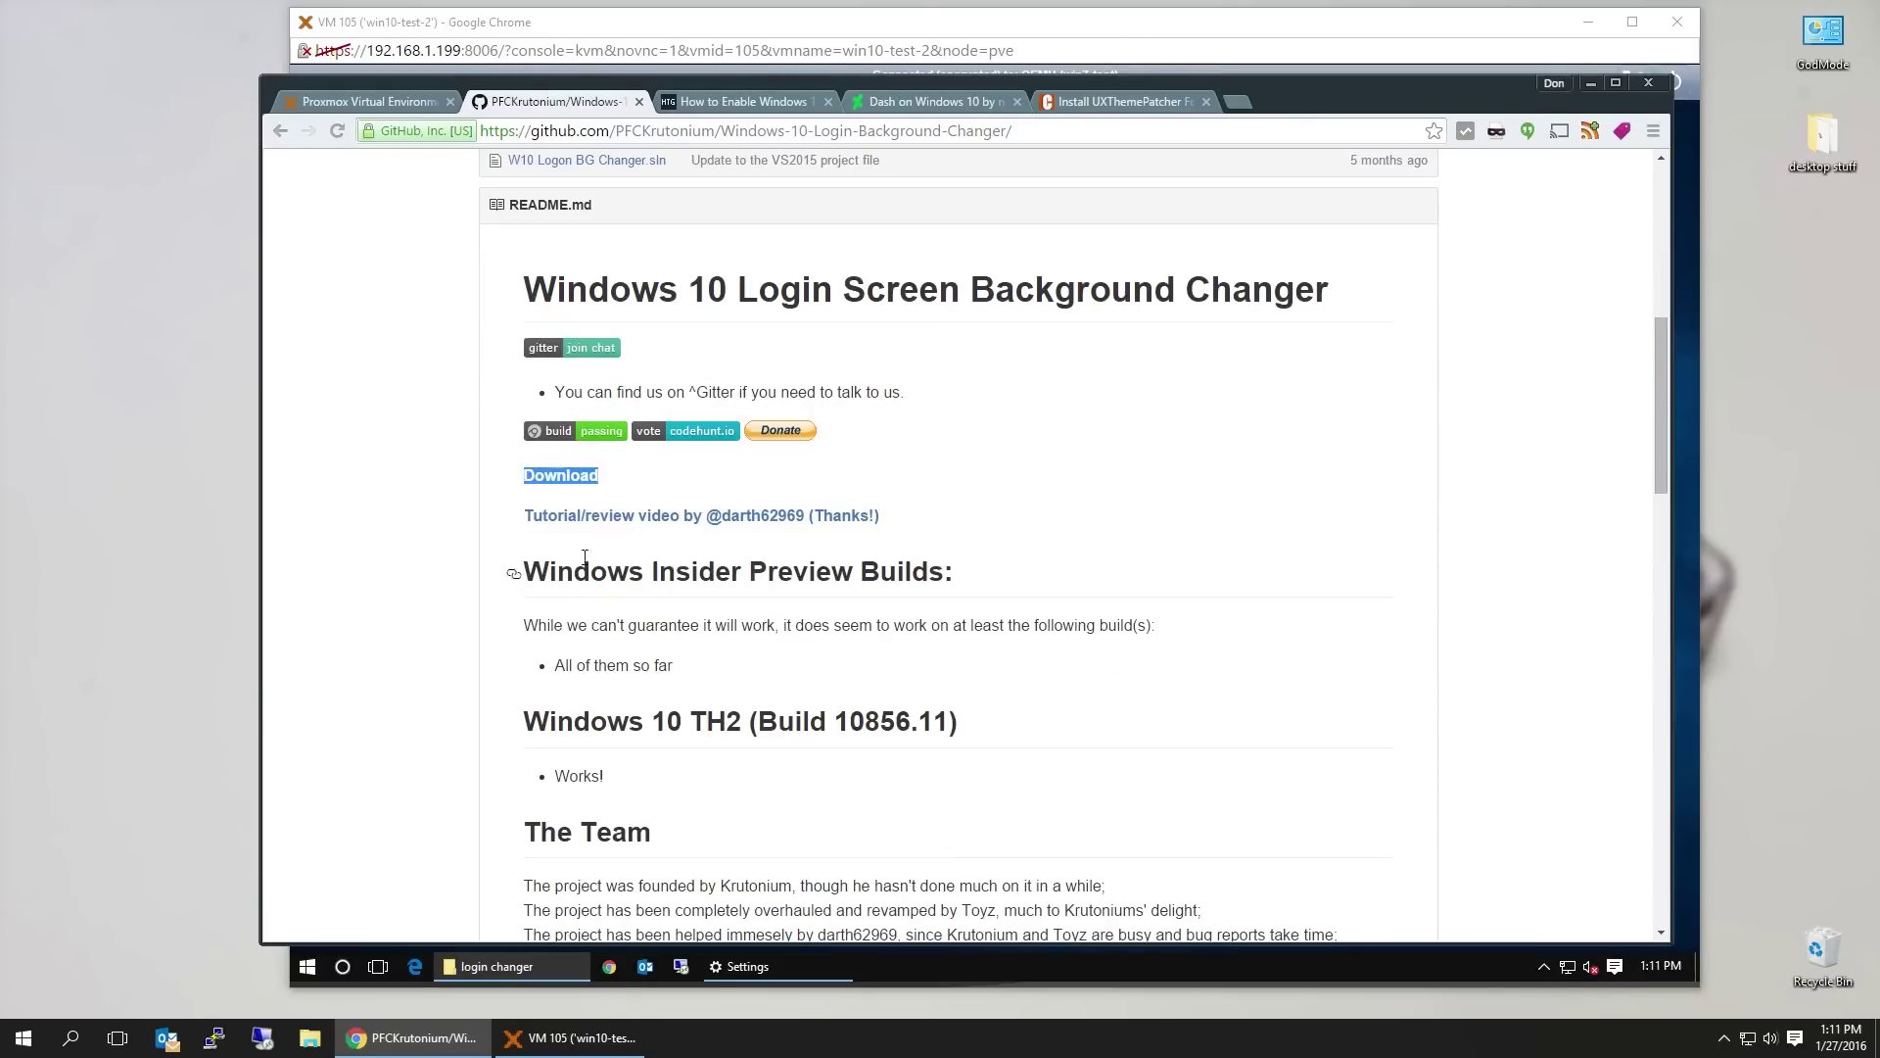
click(931, 22)
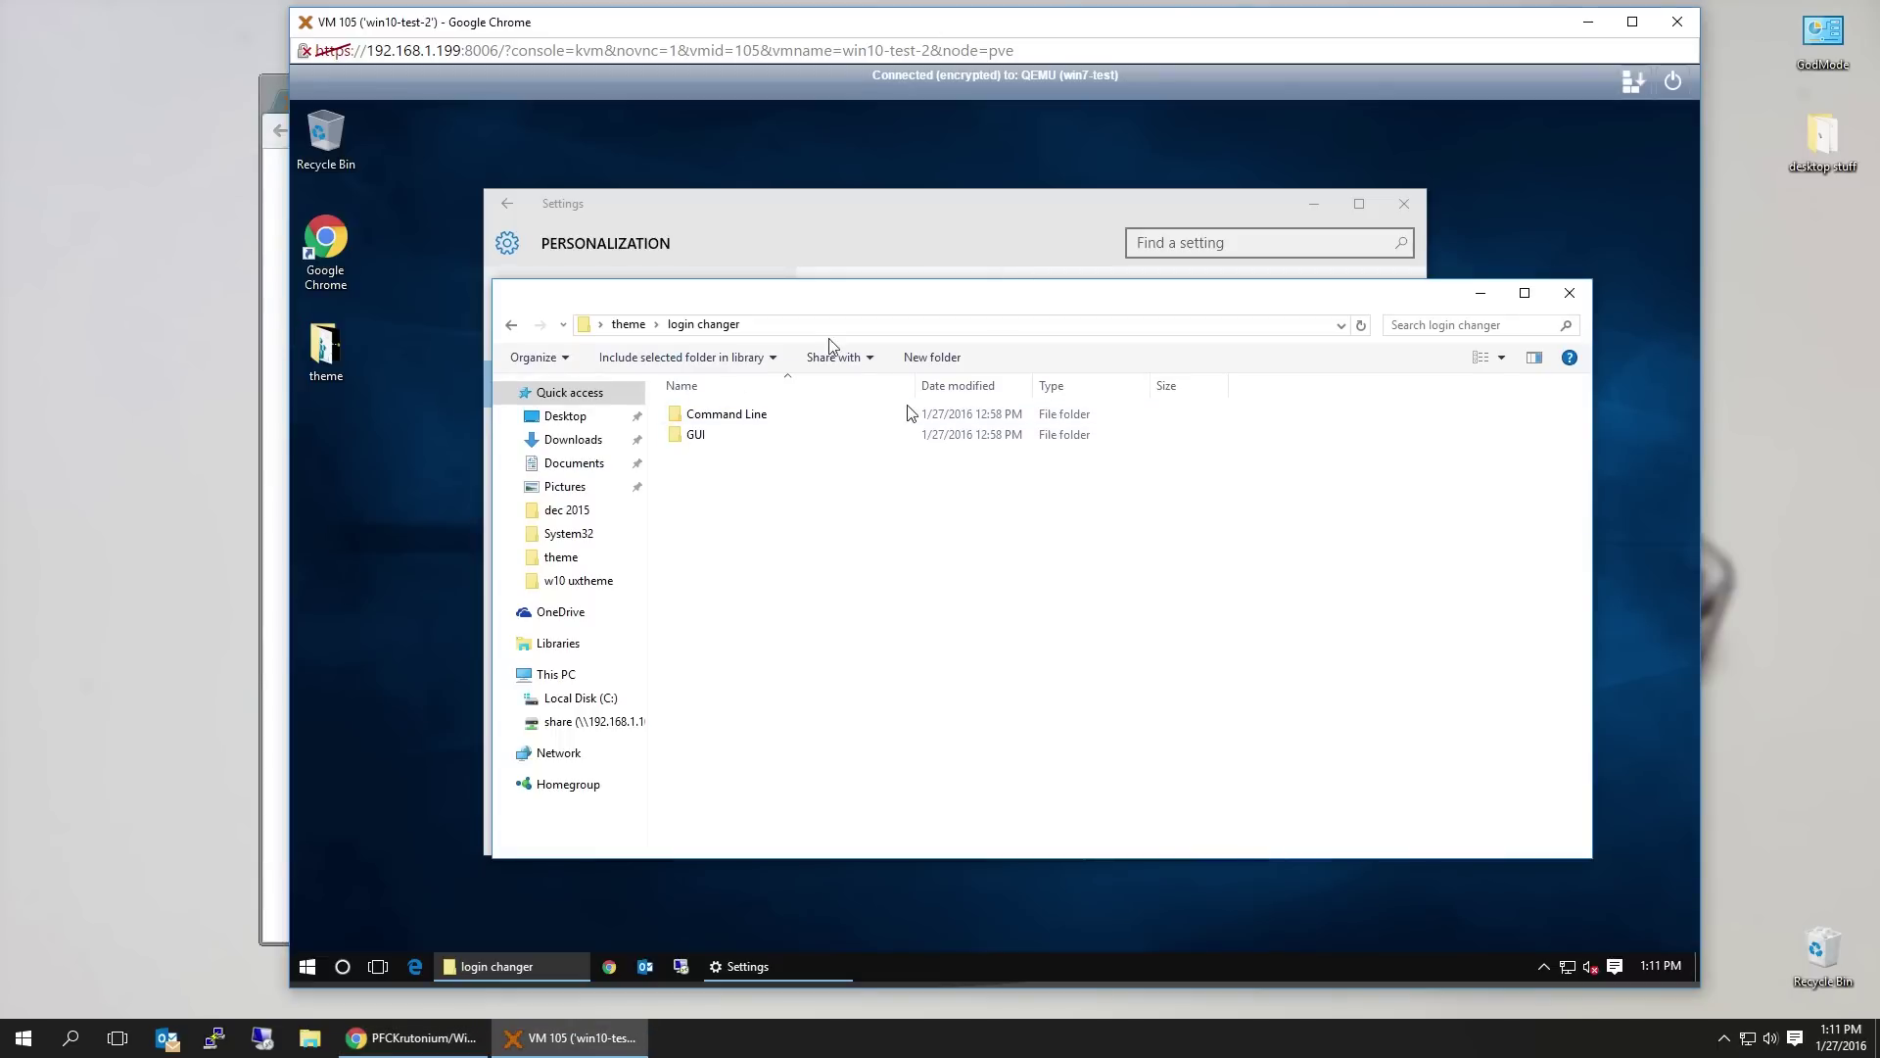
Open the GUI folder and run W10 Logon BG Changer with administrator approval
double_click(699, 431)
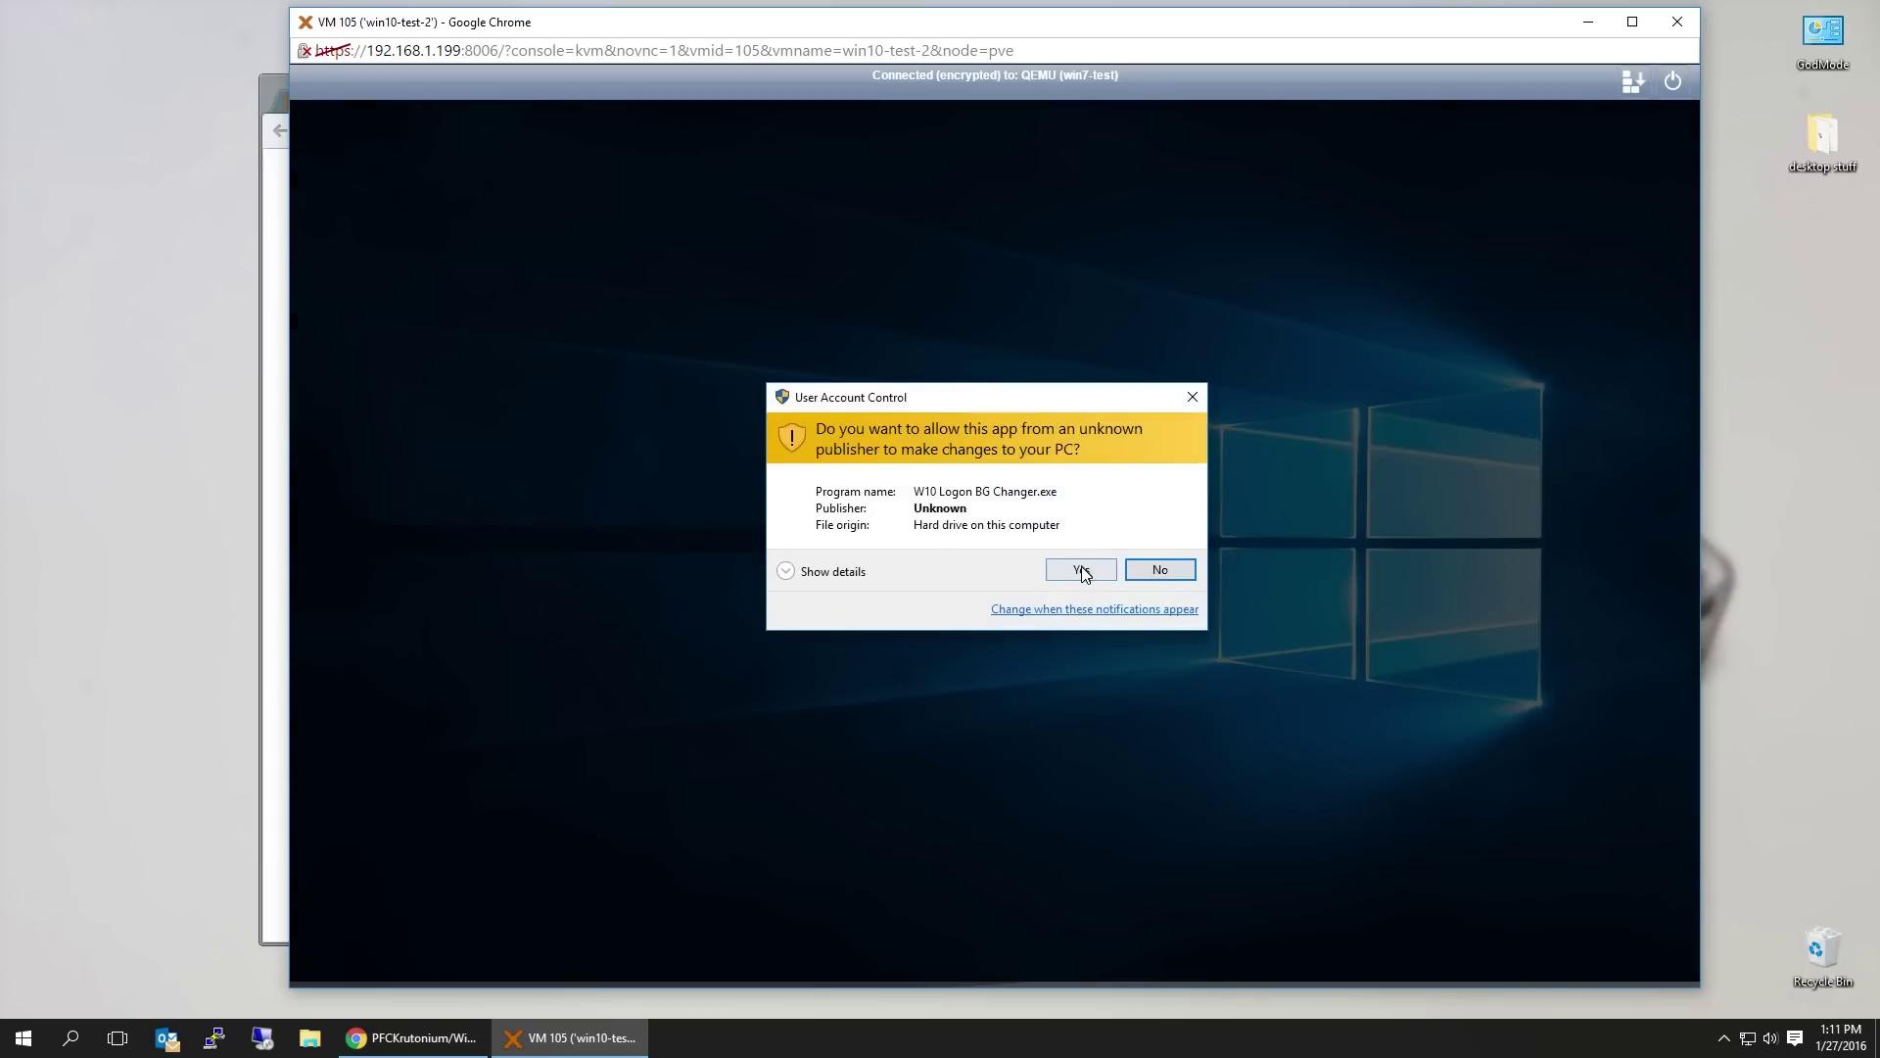
click(1082, 569)
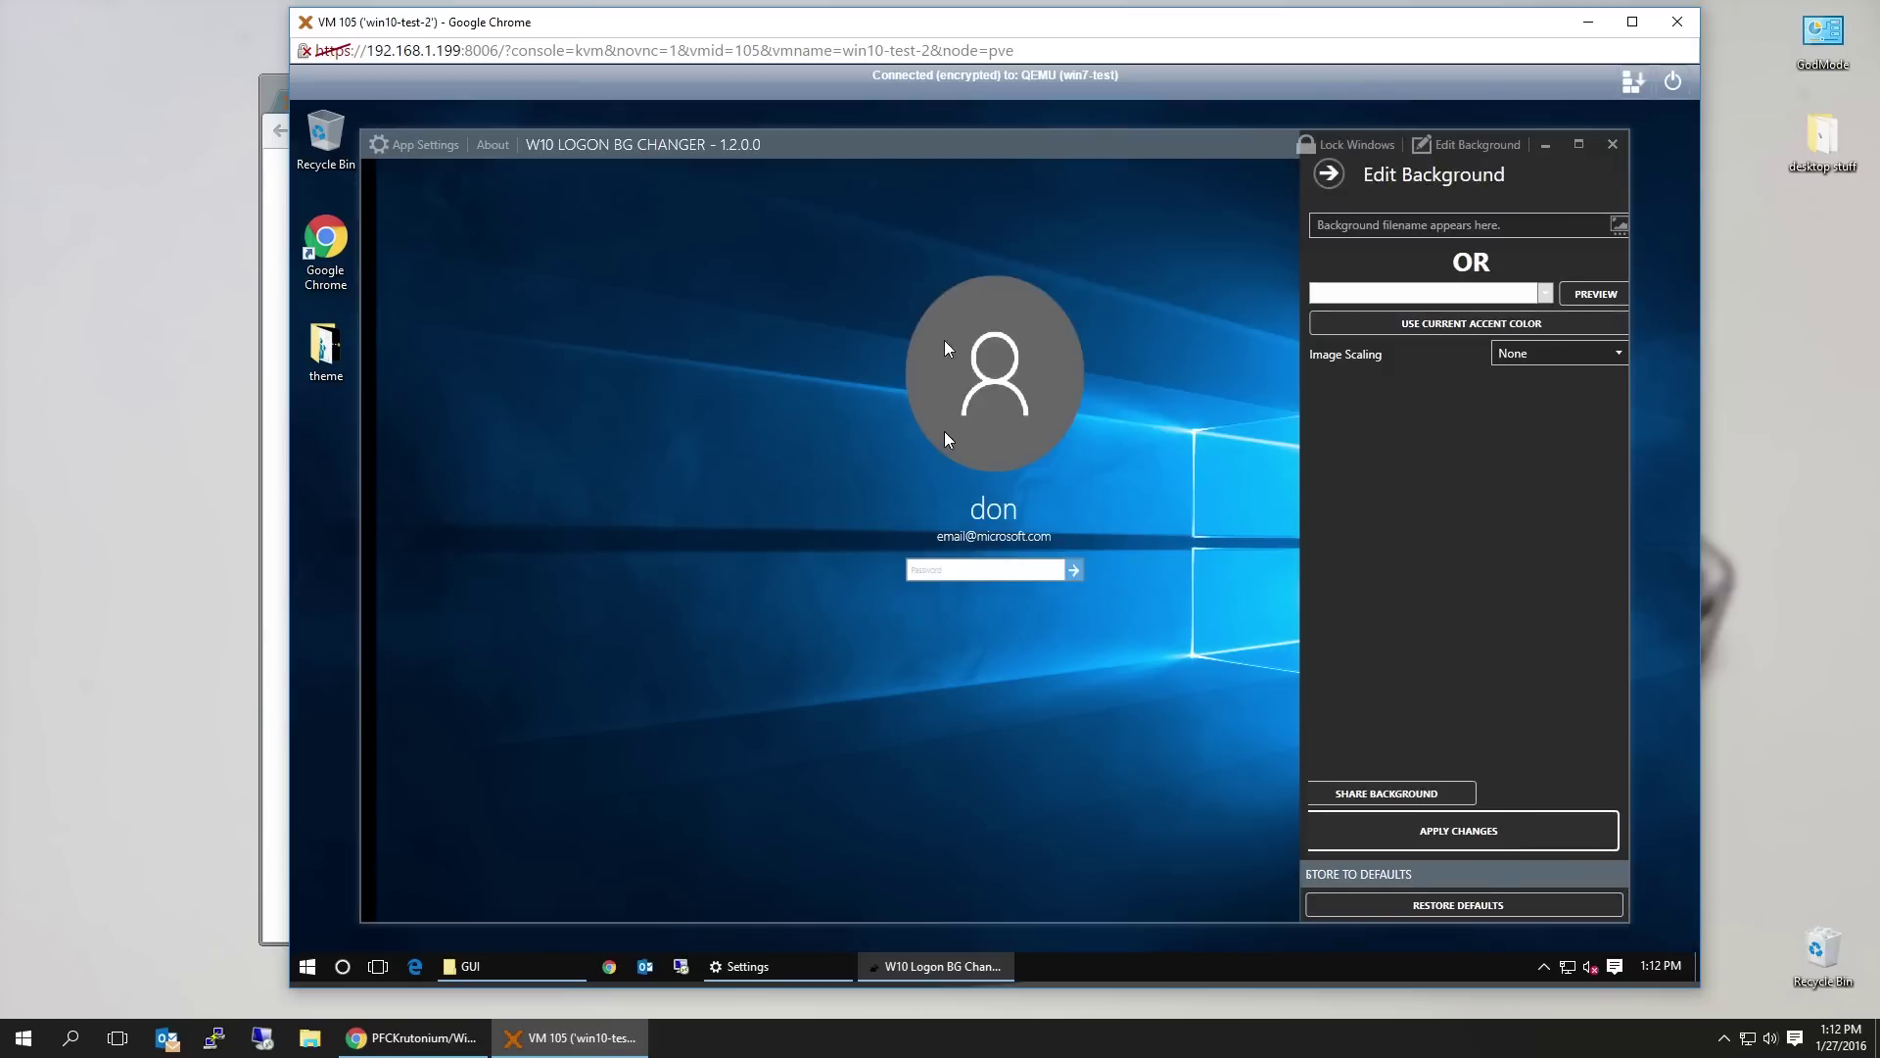
Load konami_code-wallpaper.jpg as the logon background image
click(1606, 227)
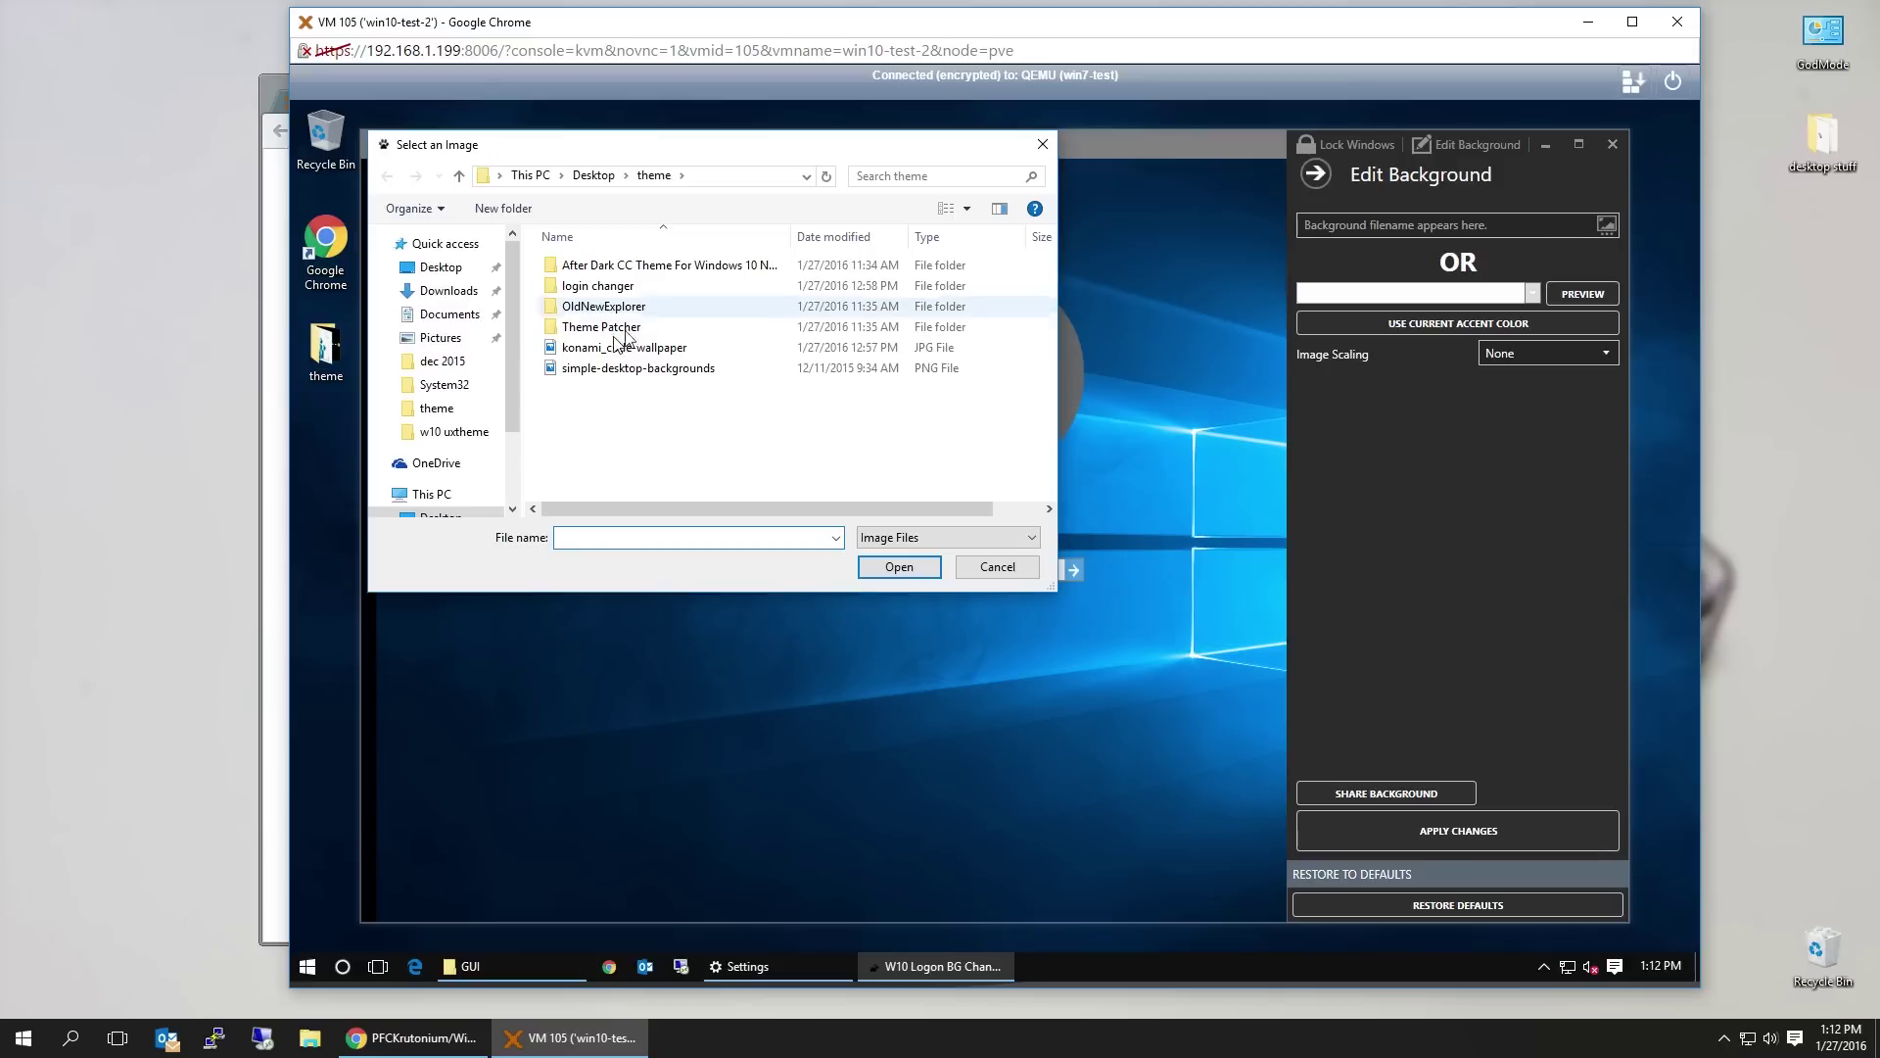
click(635, 373)
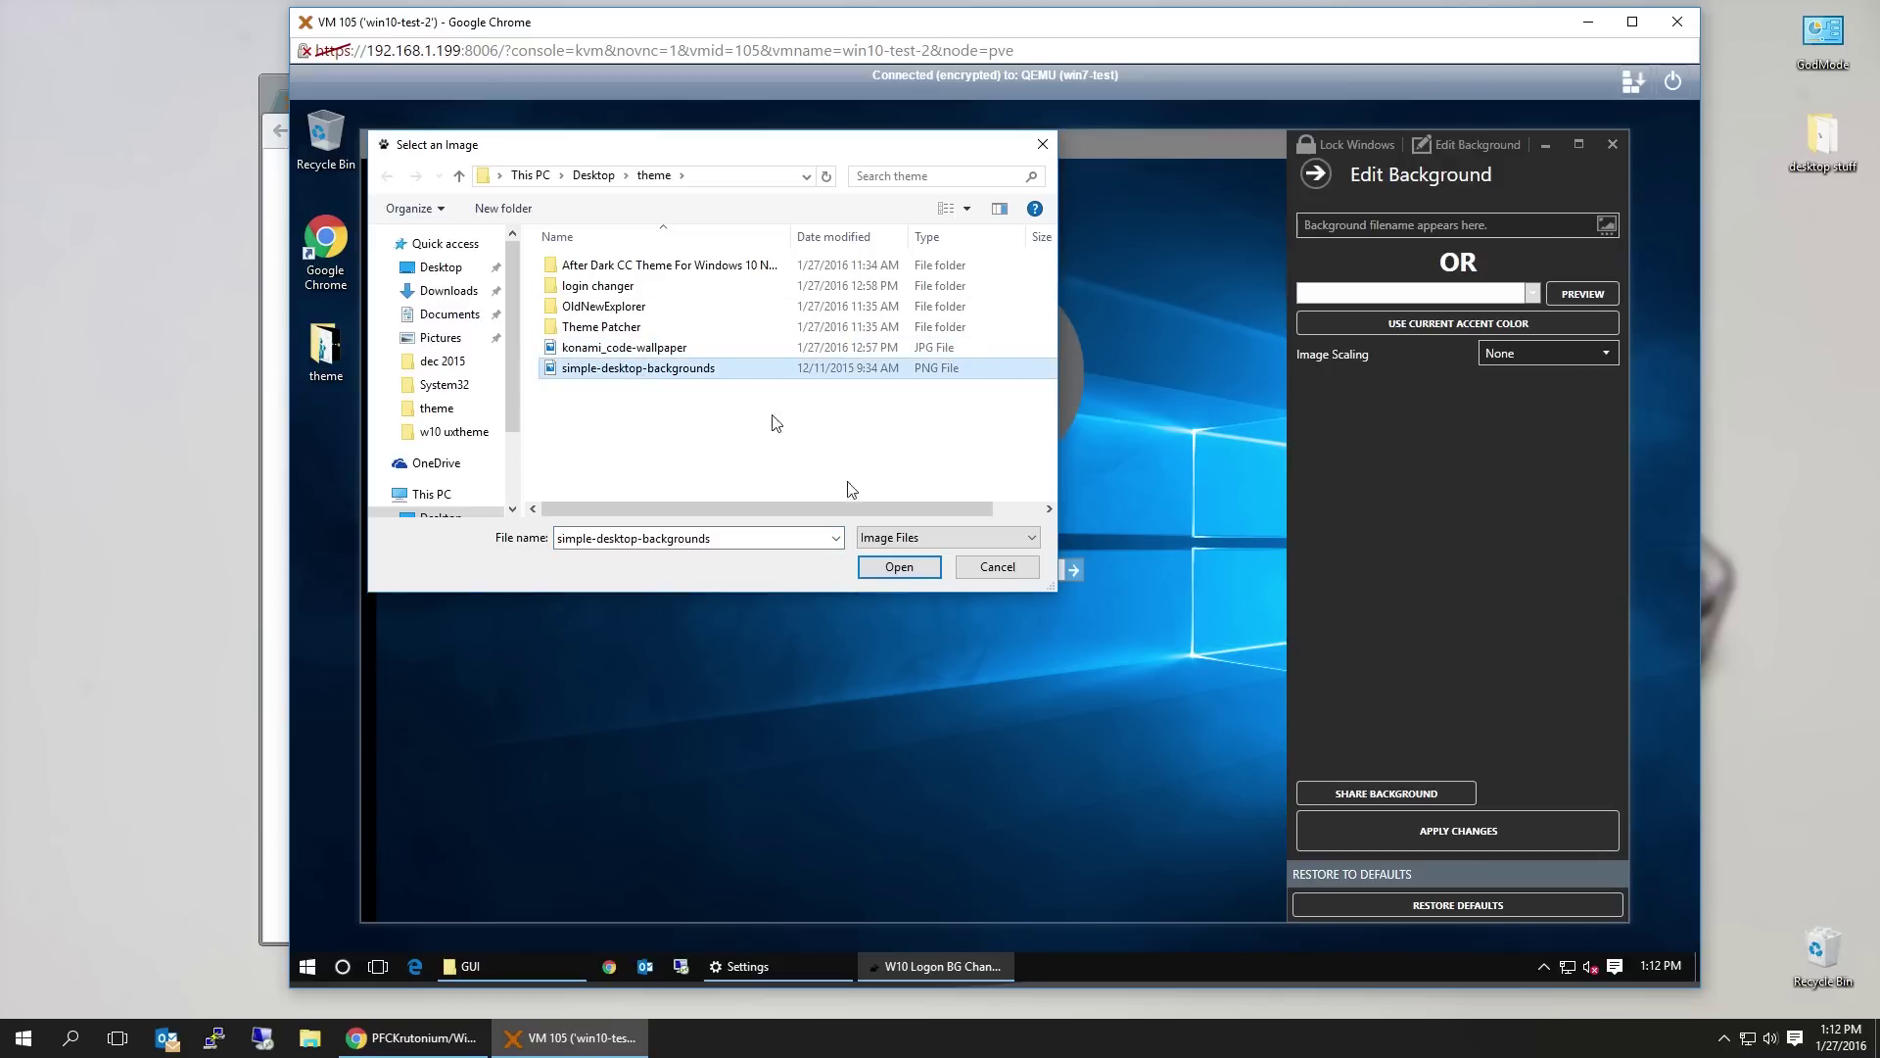
click(650, 350)
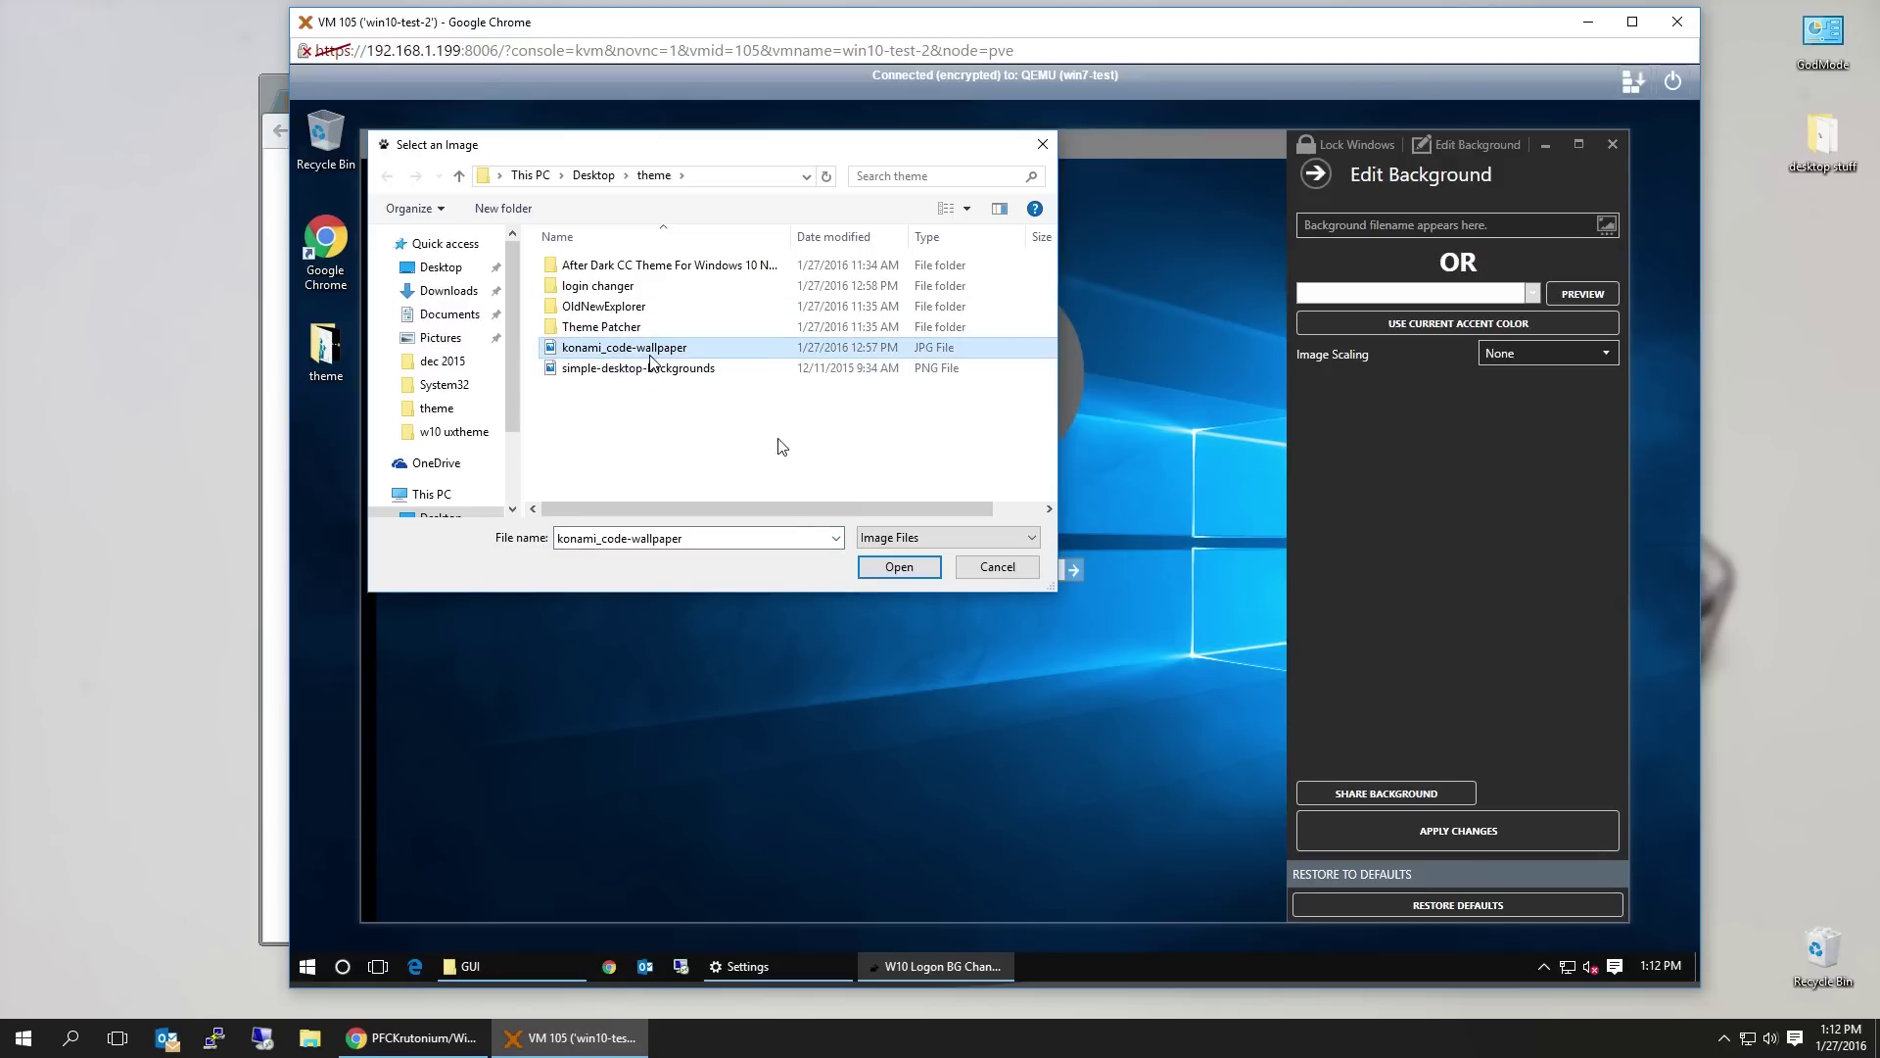
click(899, 567)
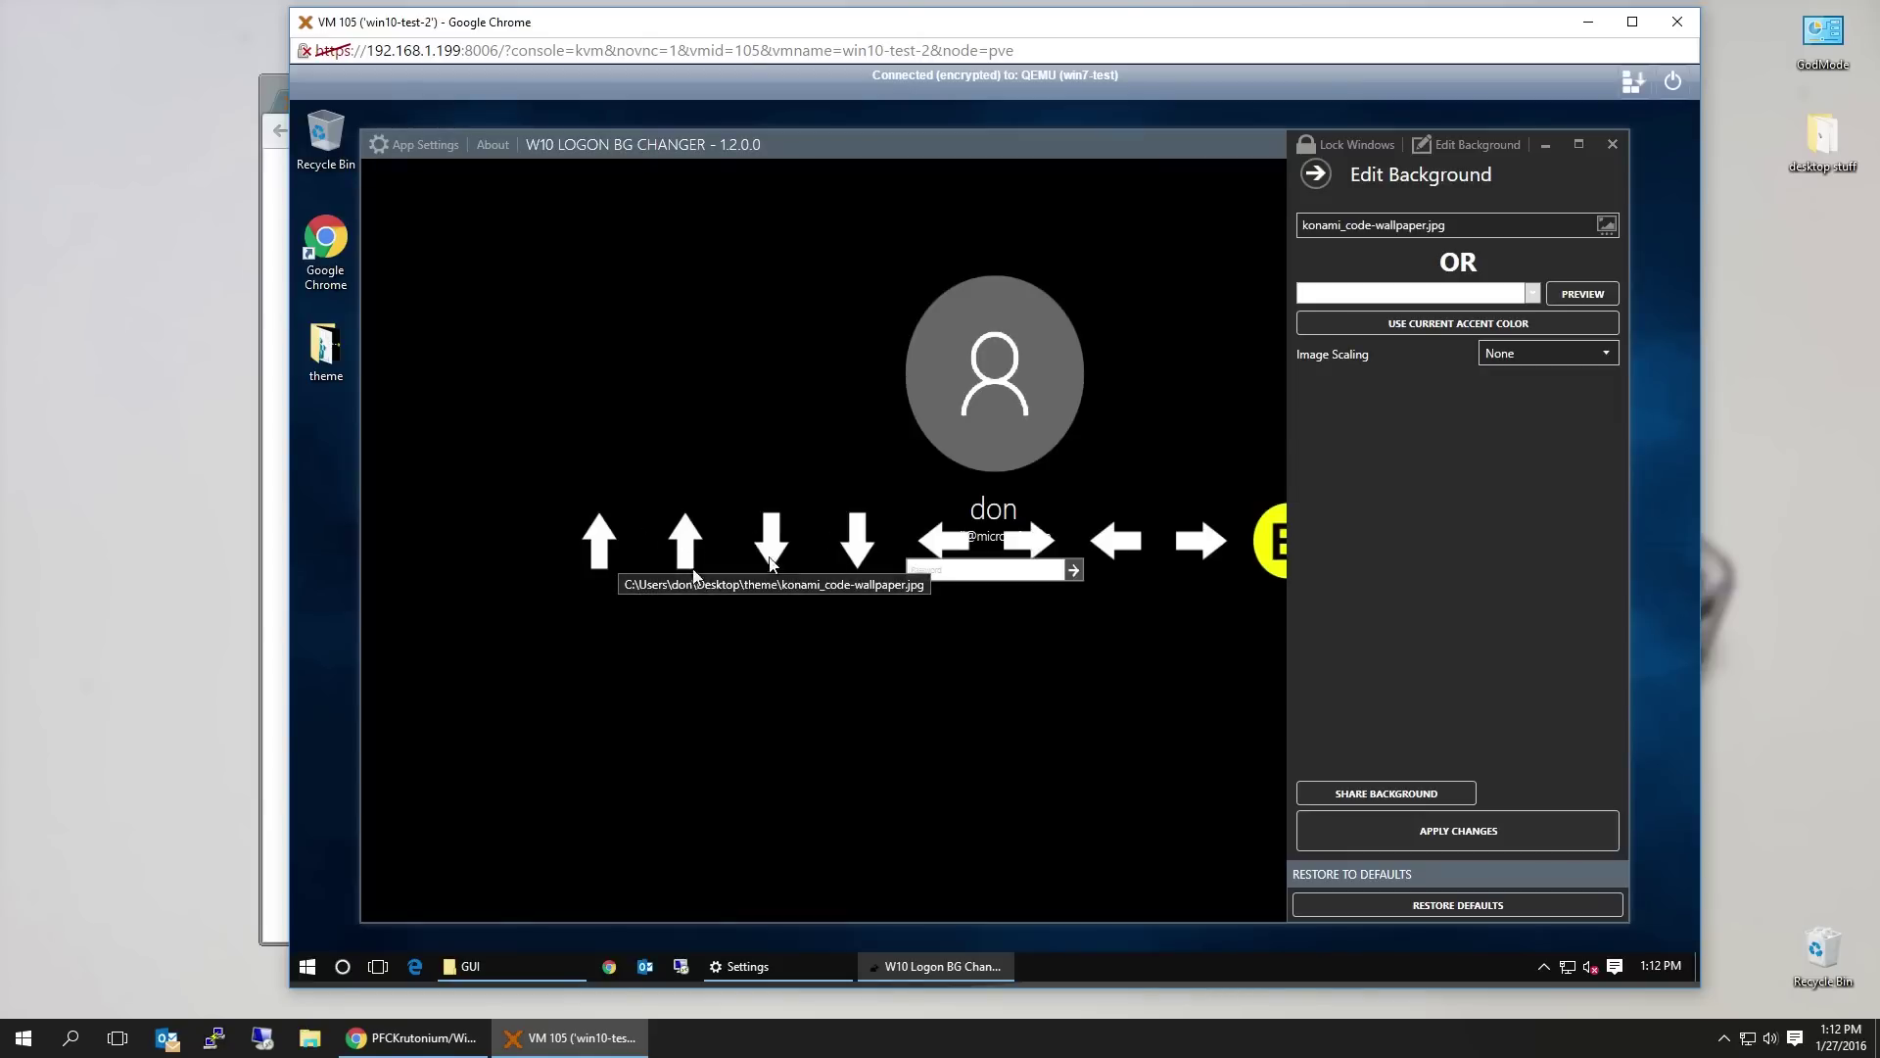
Preview the full background, then apply the changes and confirm the success message
click(1316, 176)
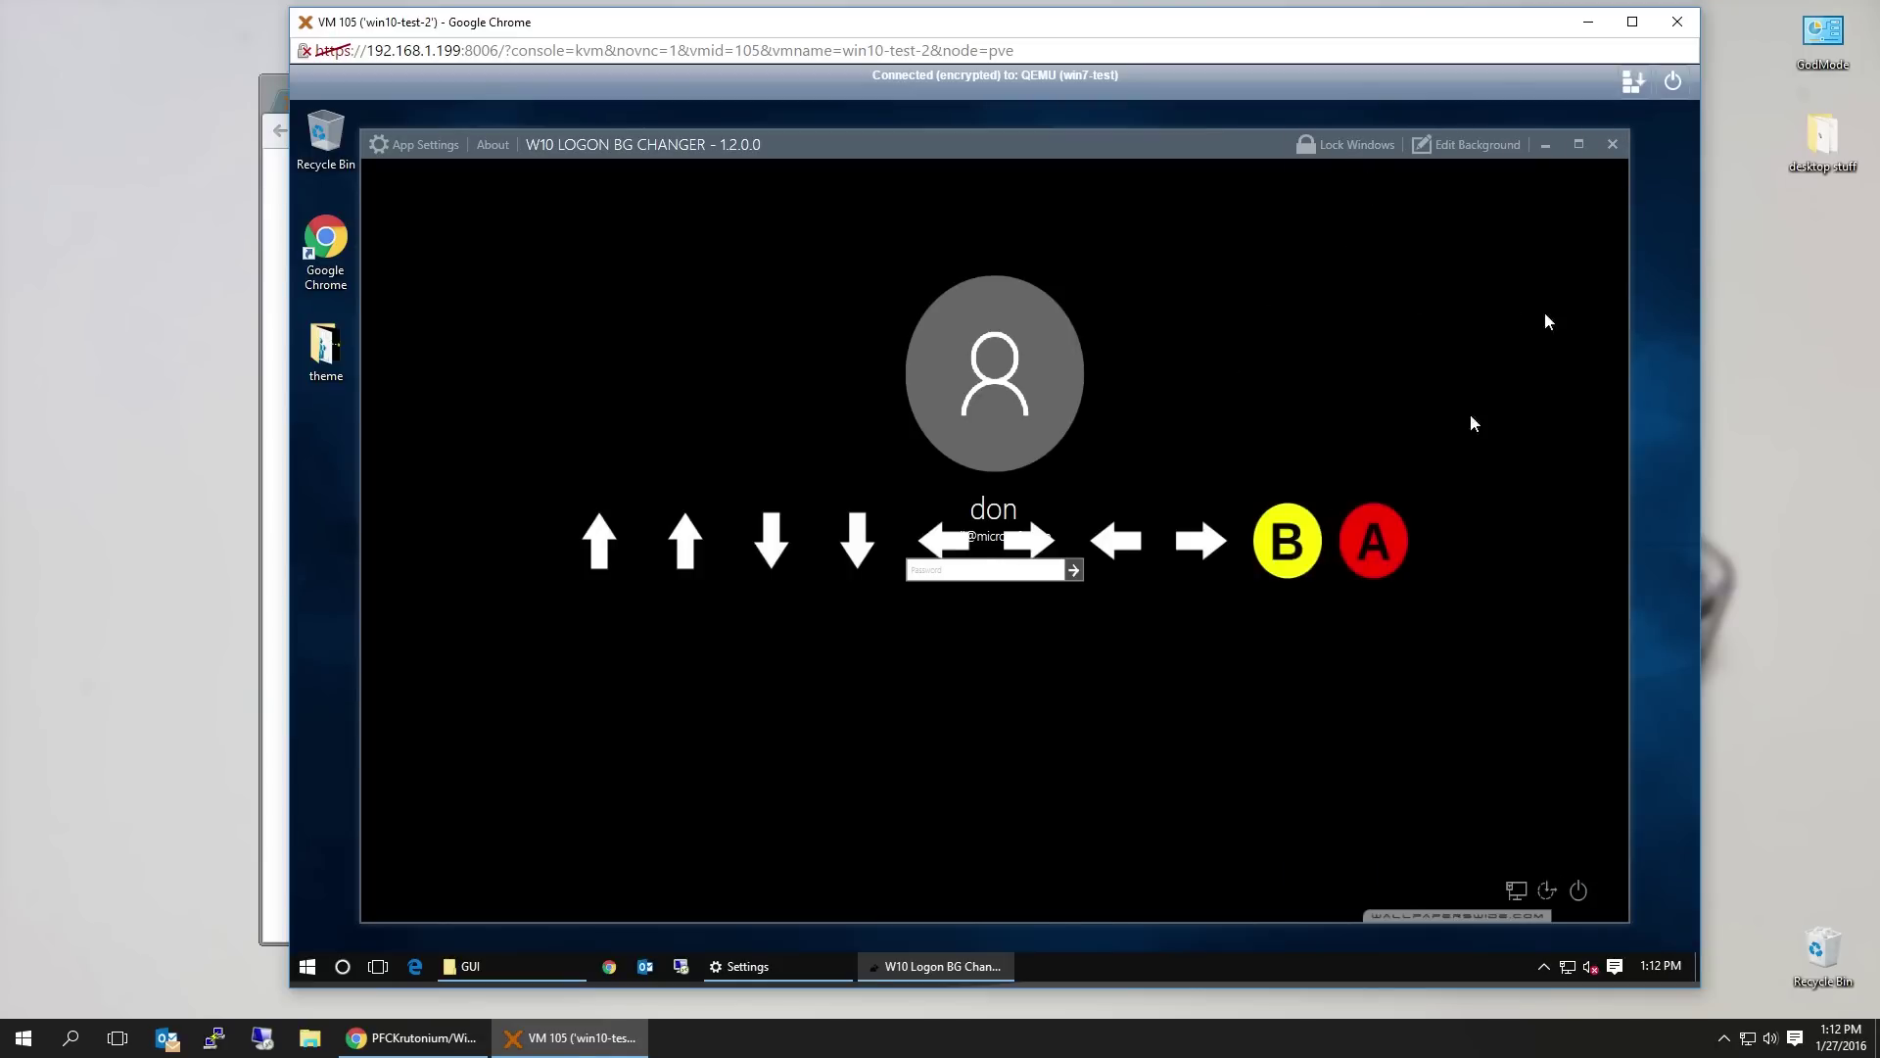
click(1473, 144)
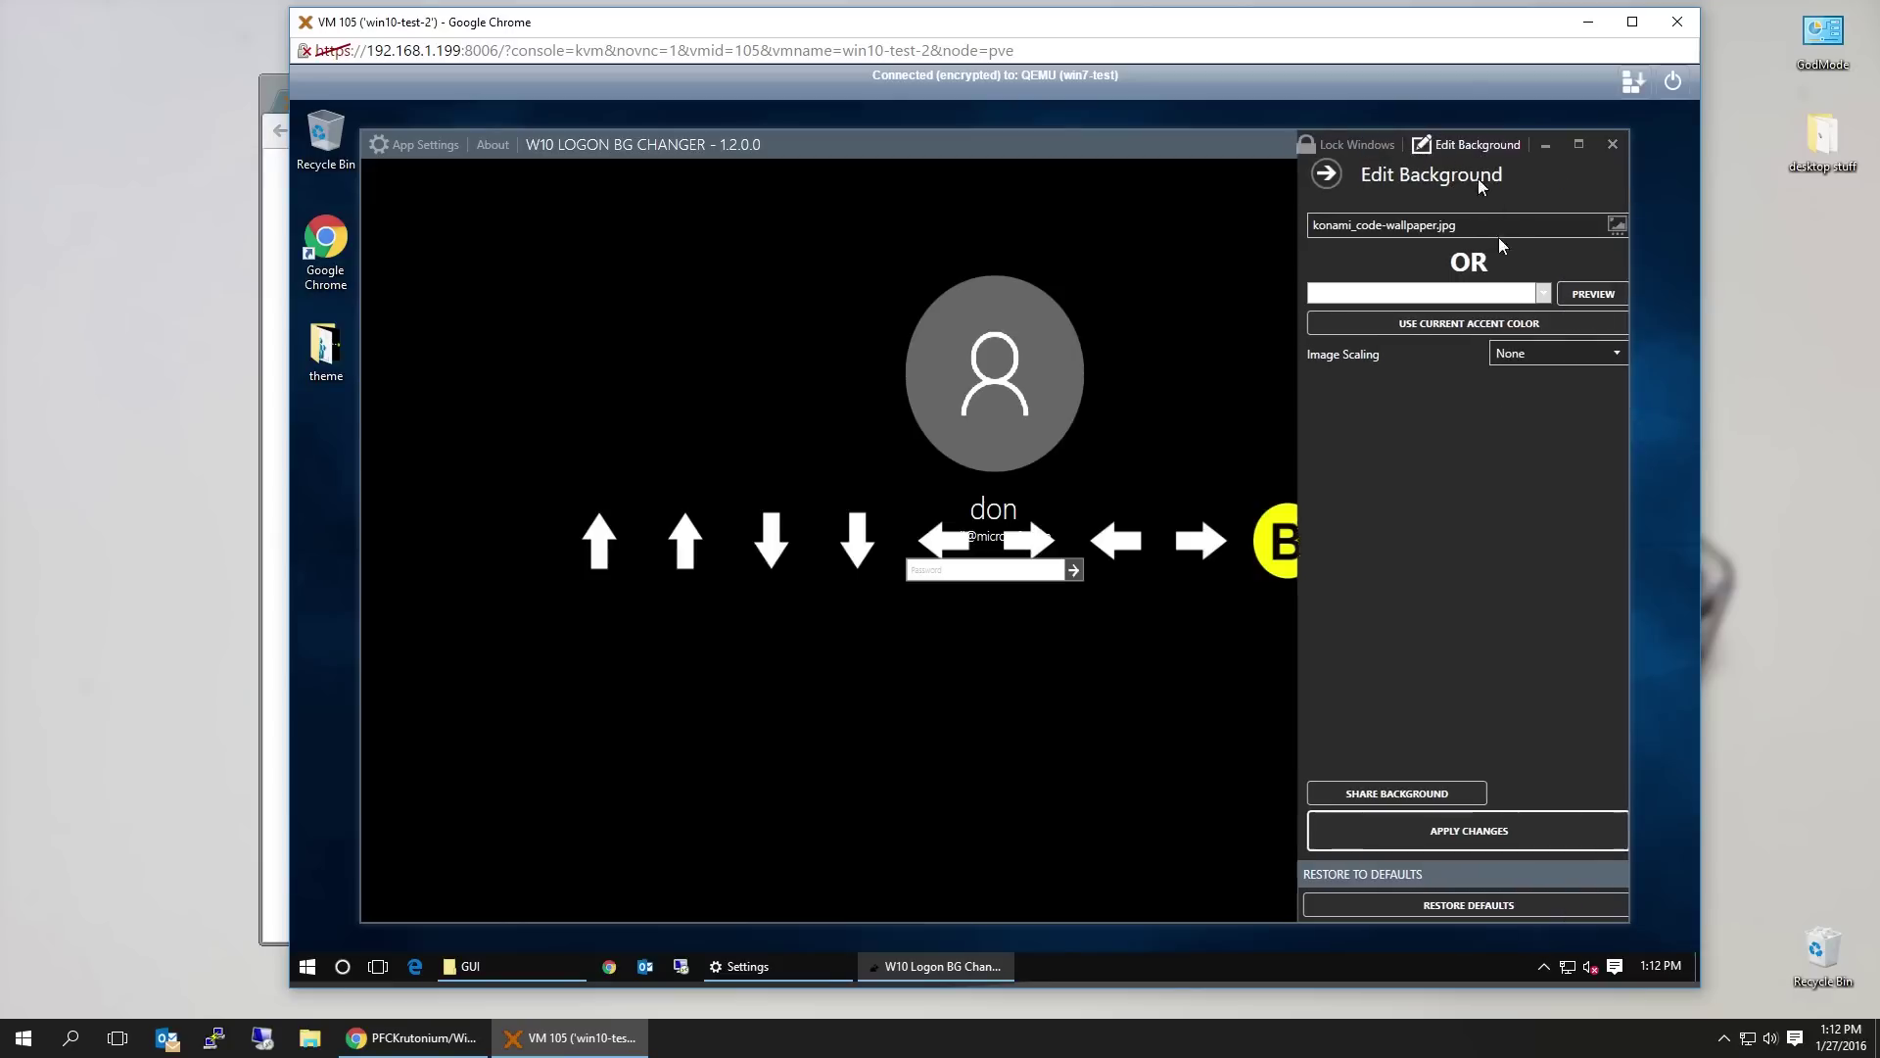
click(1471, 833)
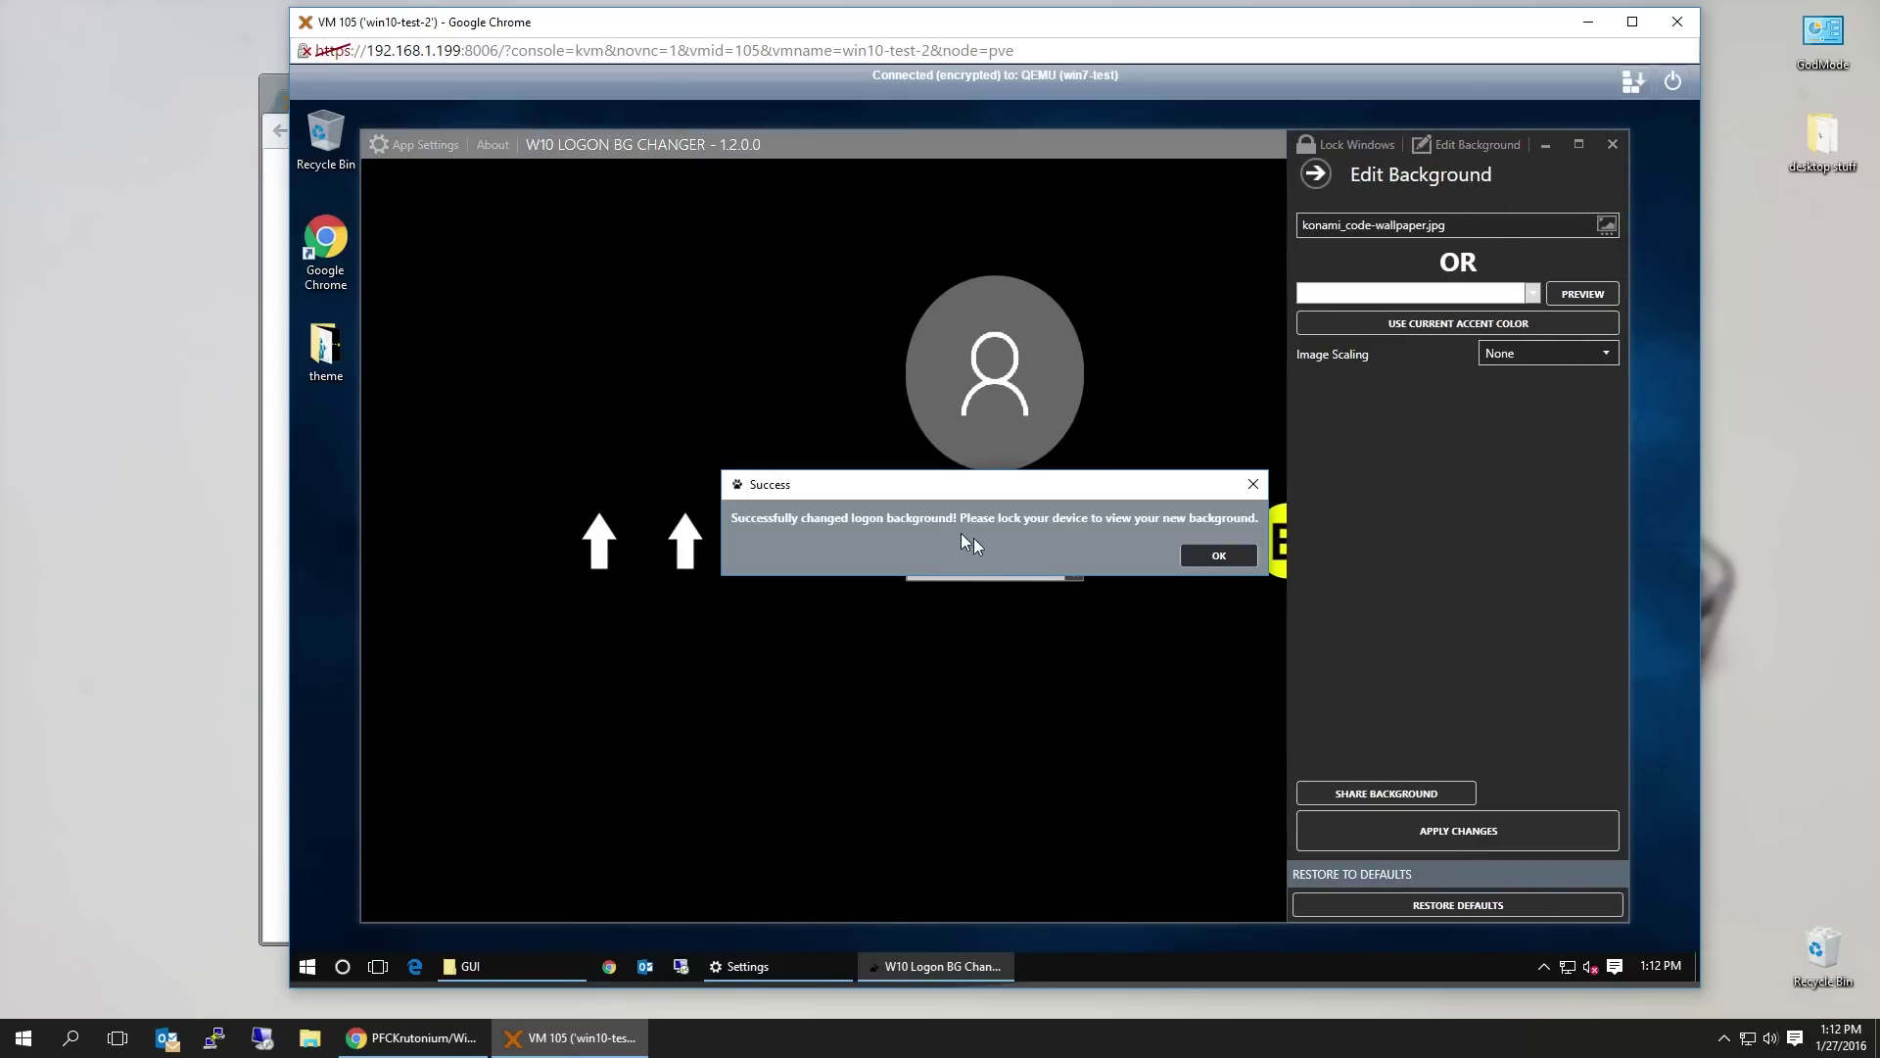
click(1230, 550)
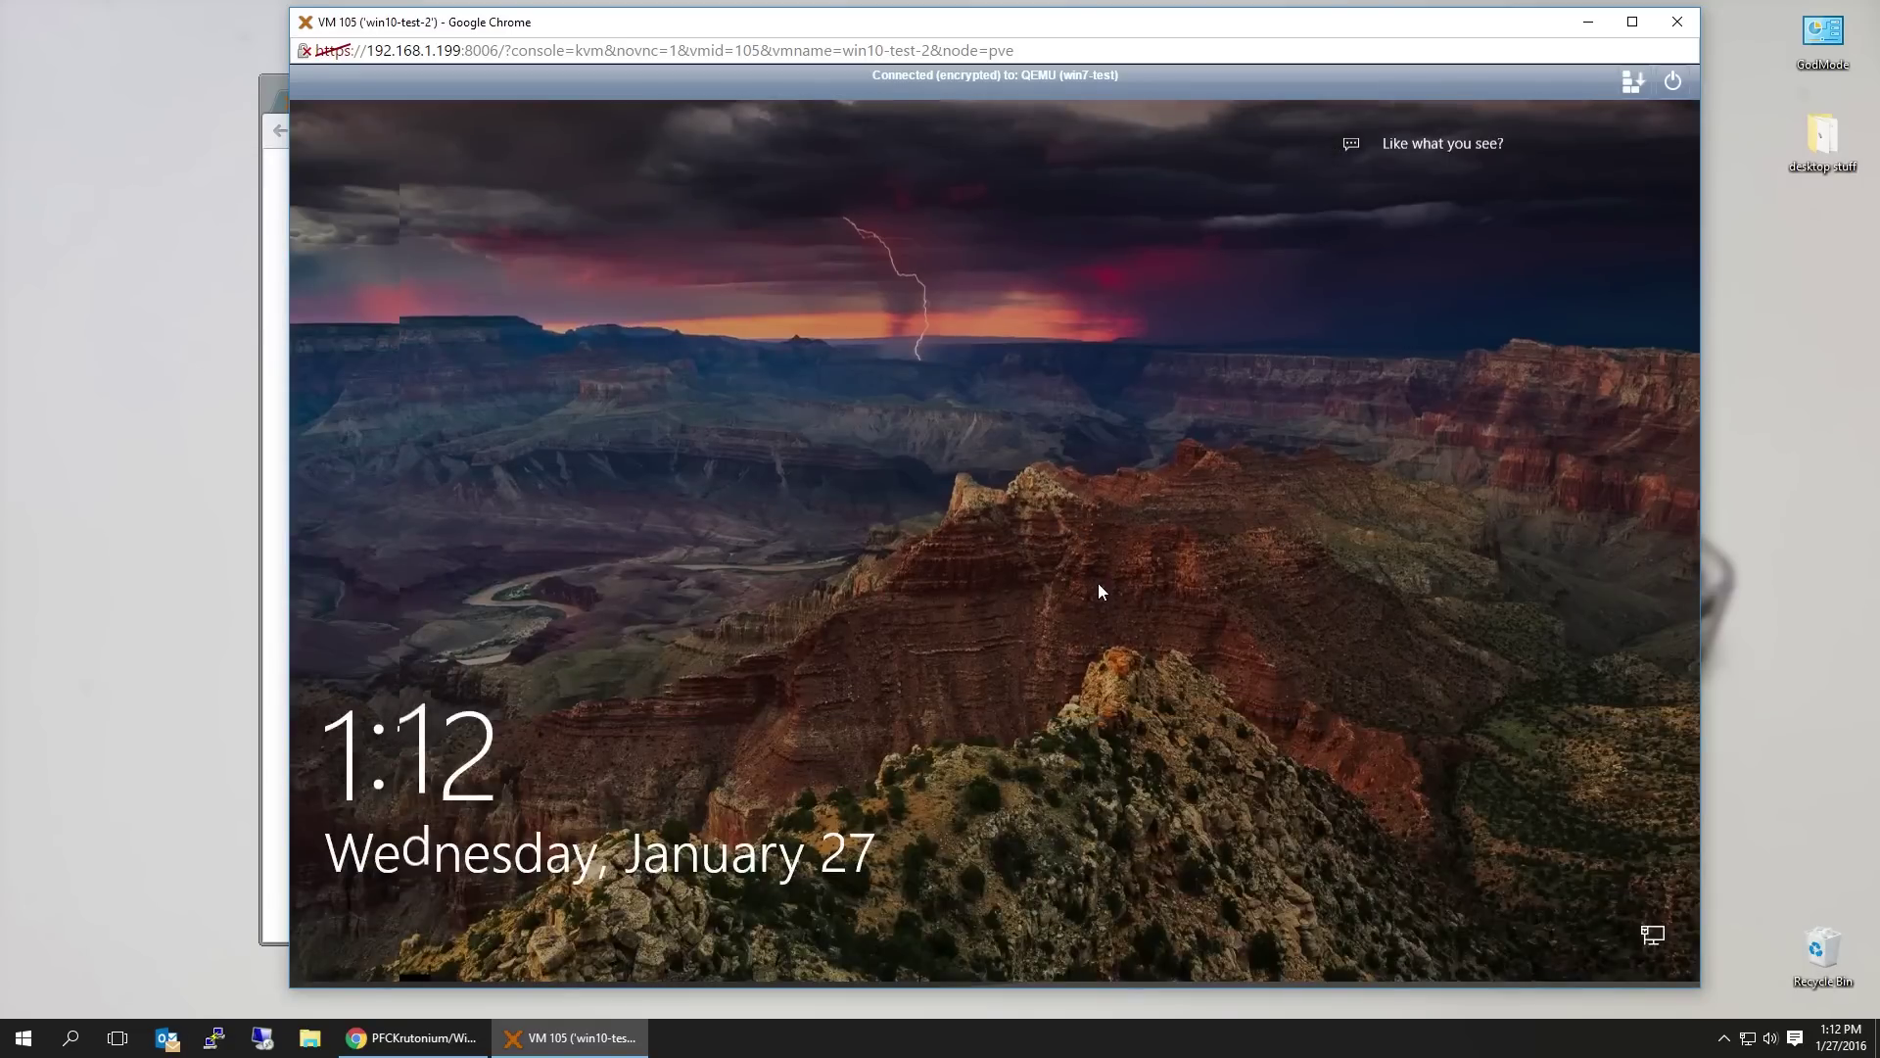
click(1097, 584)
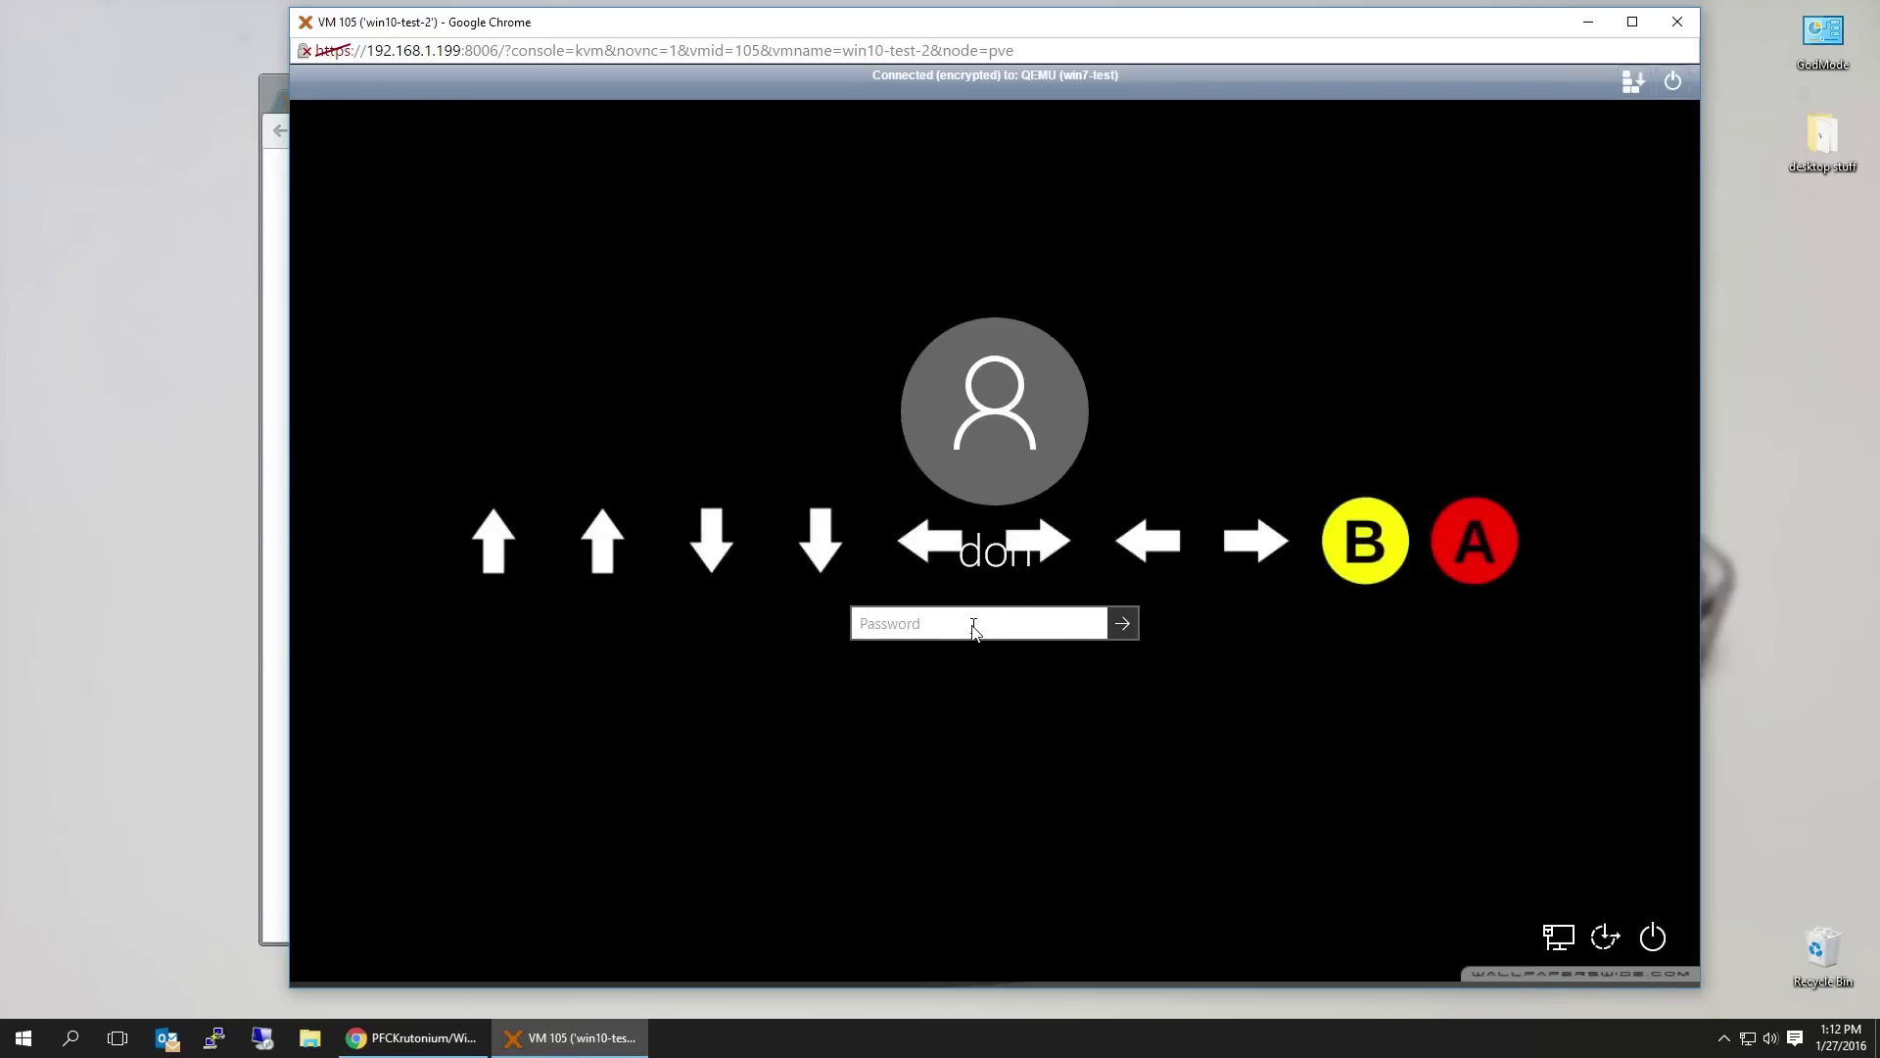
text(•••••)
key(Return)
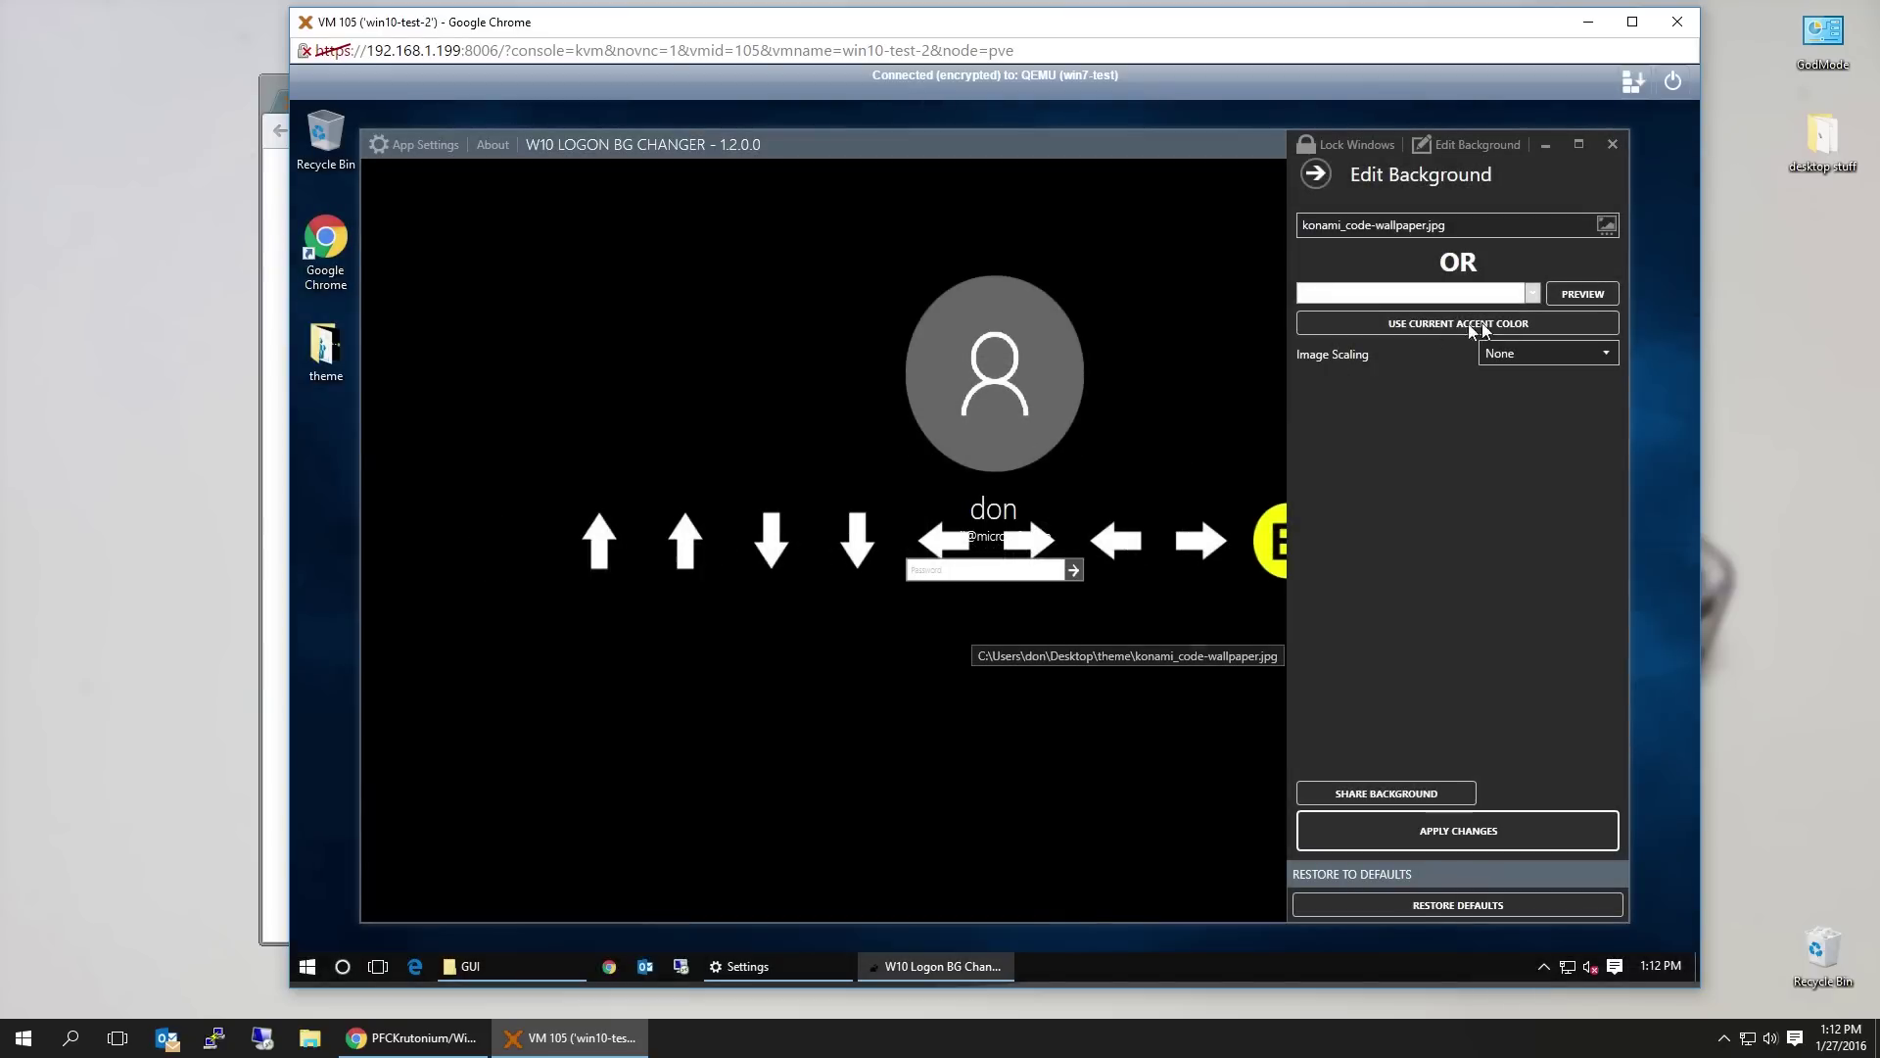
Load simple-desktop-backgrounds.png and apply it as the logon background
click(1606, 224)
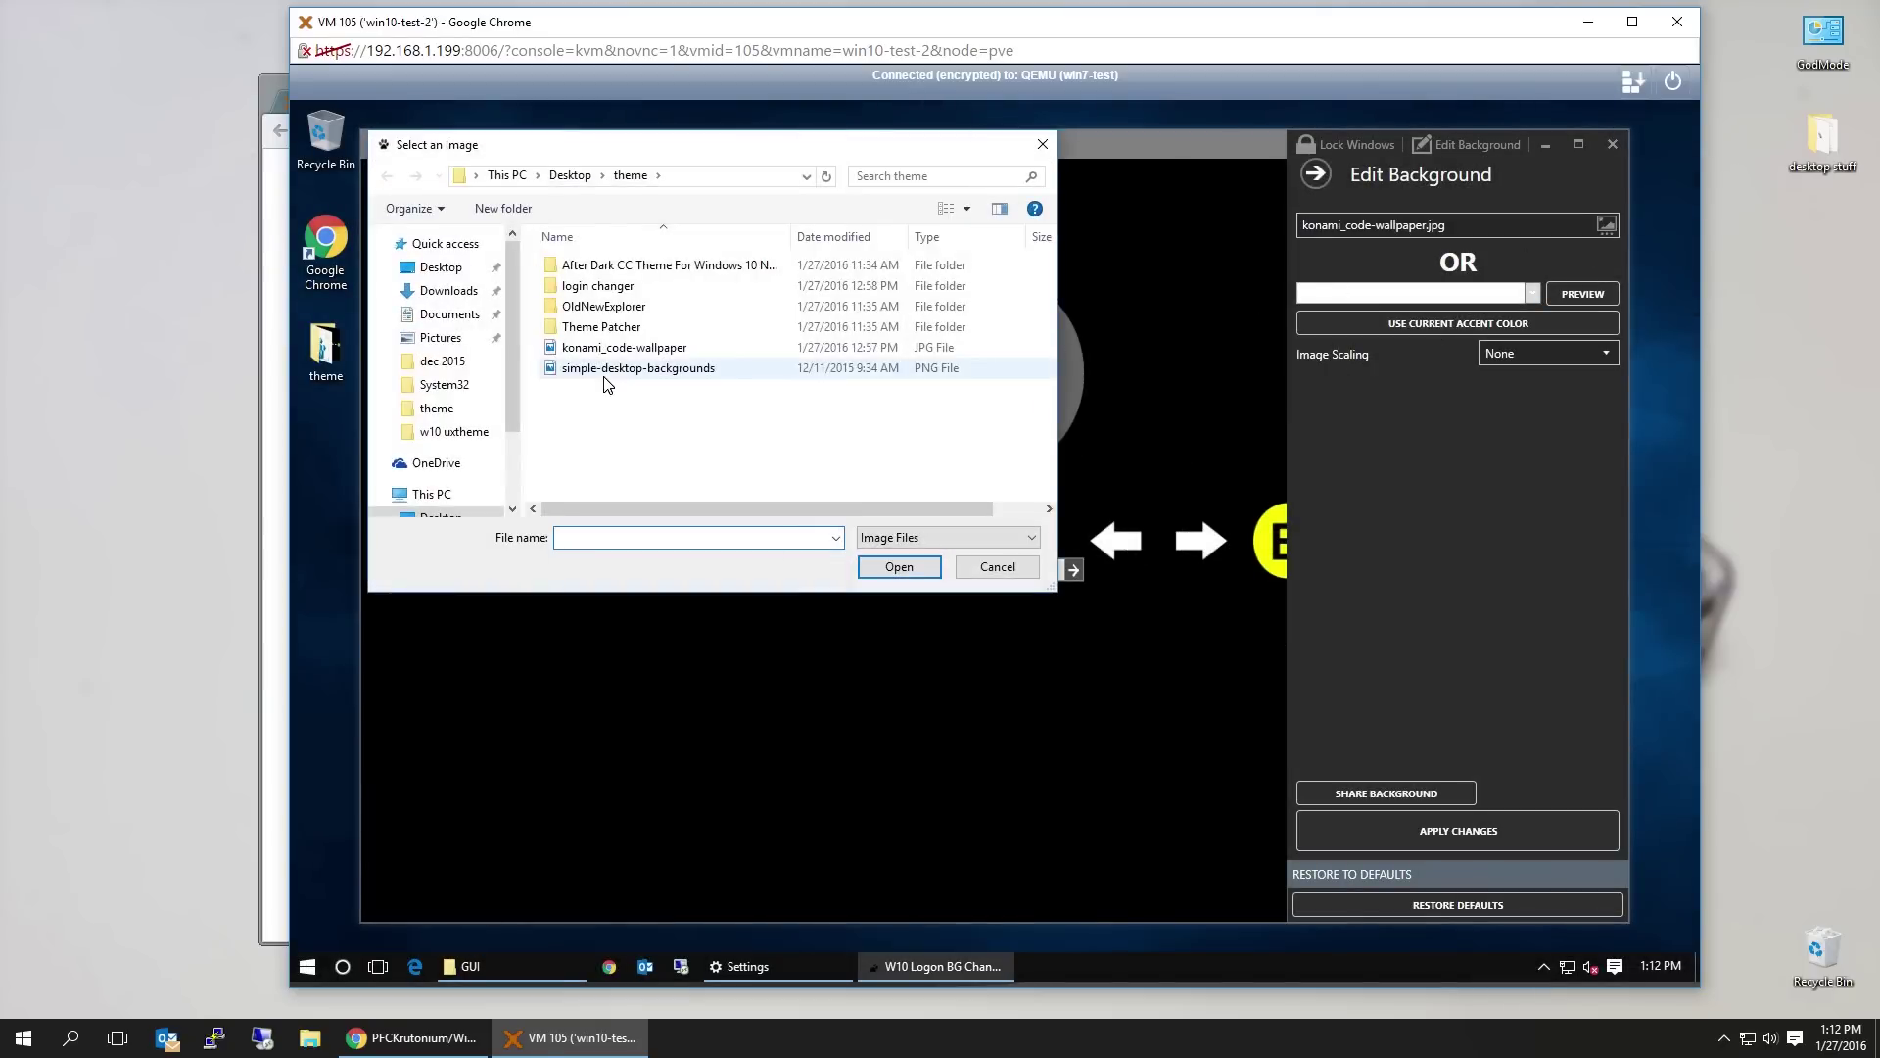
click(637, 369)
click(898, 567)
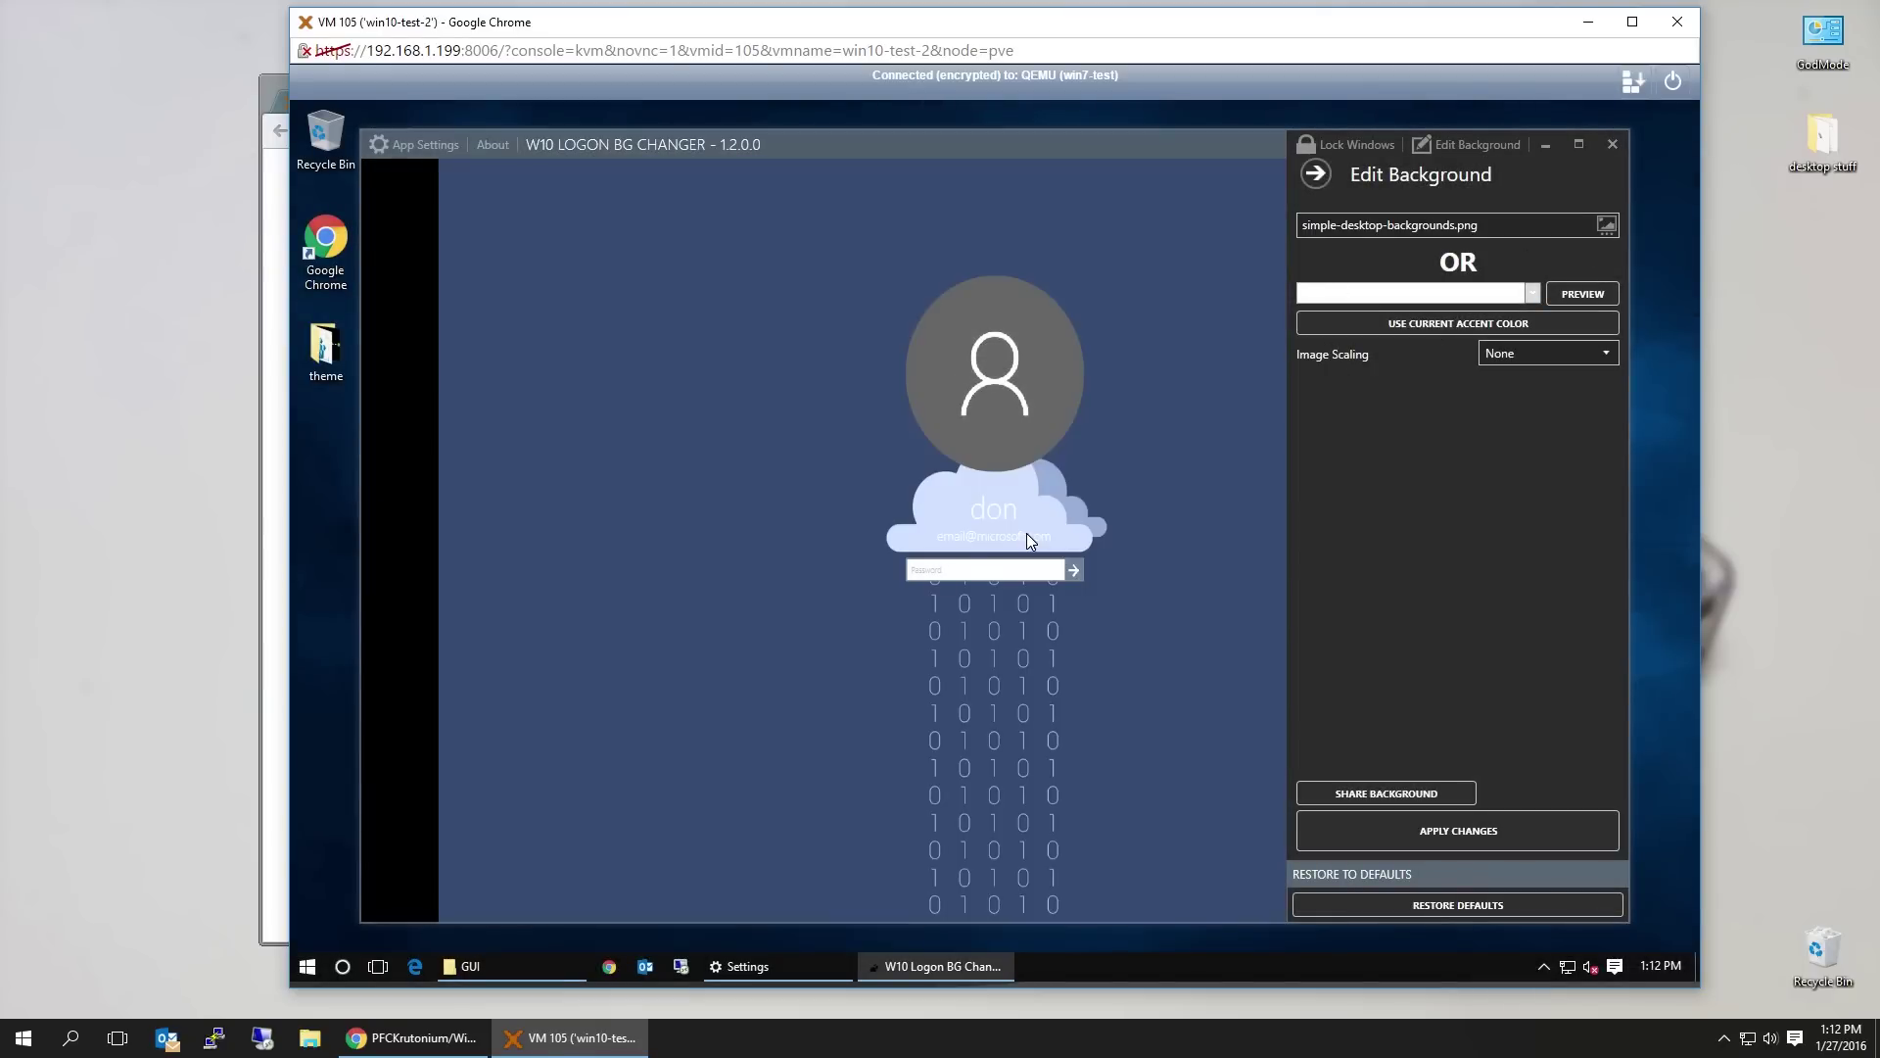
click(1393, 823)
click(1216, 555)
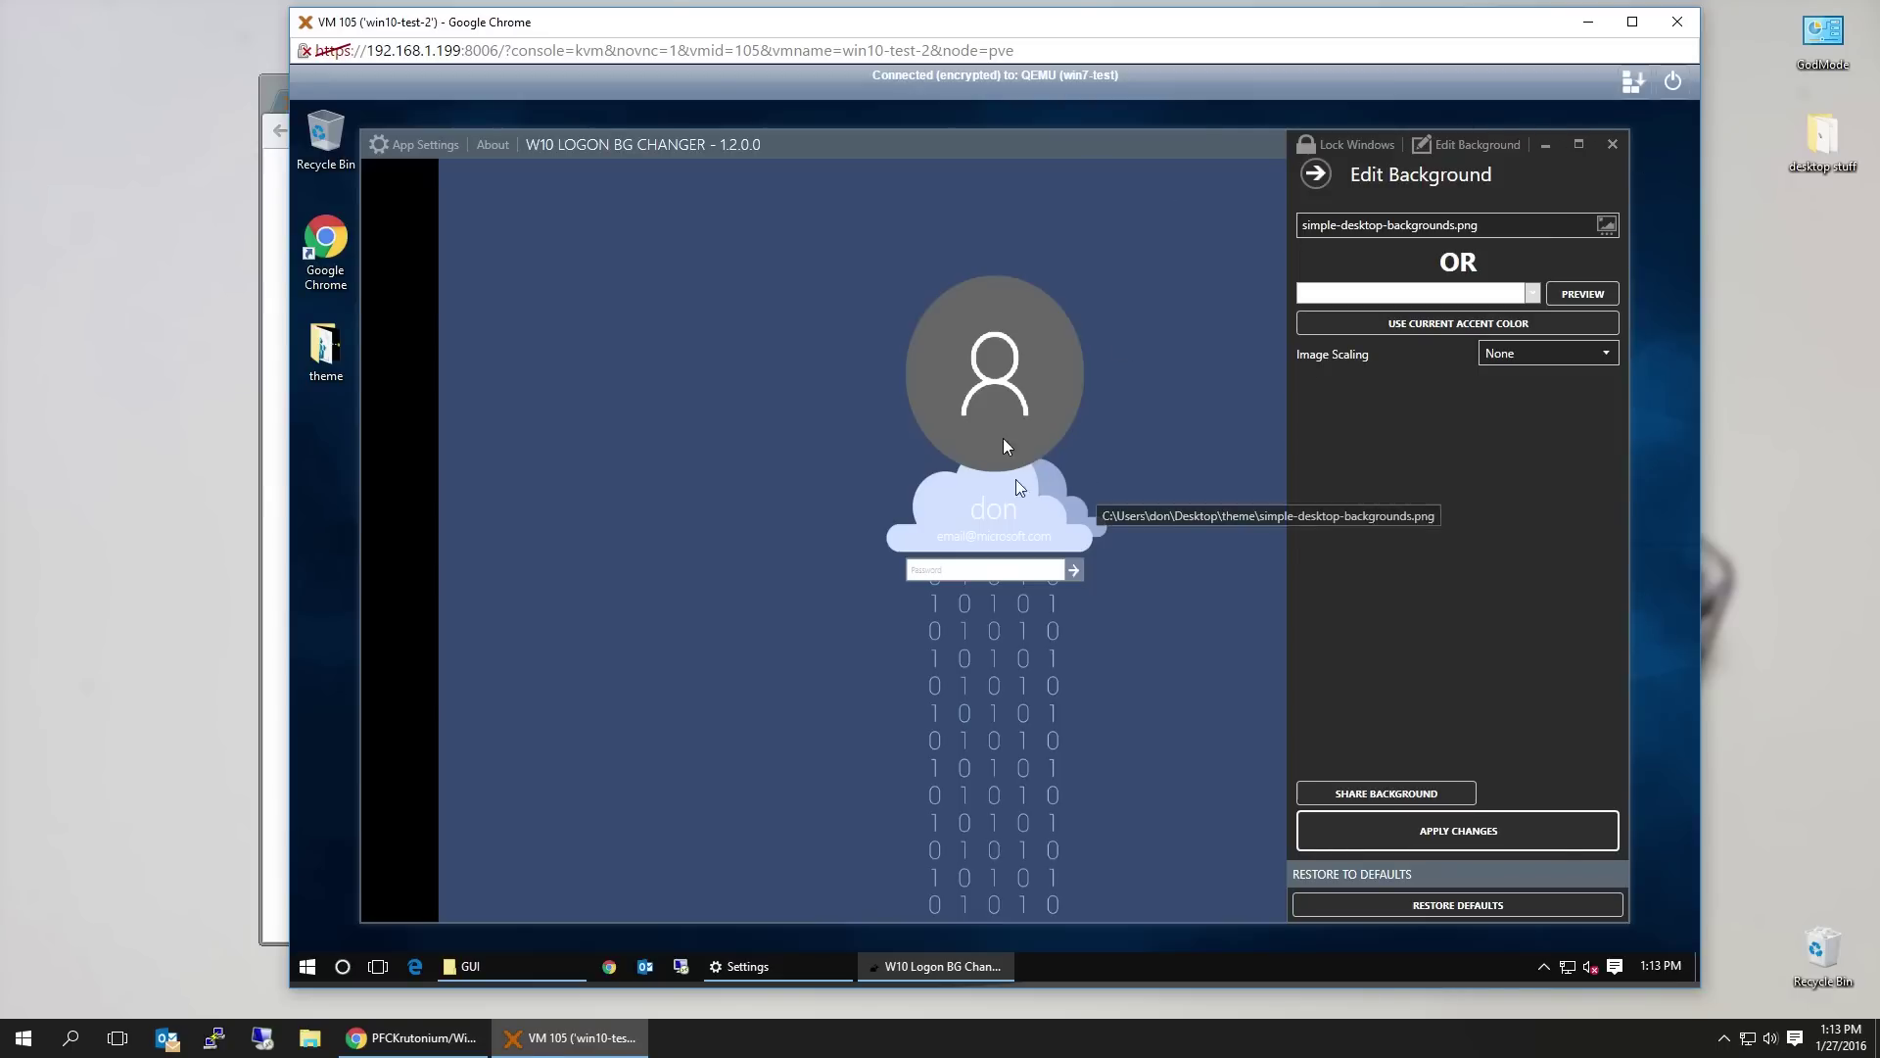
Change Image Scaling to My Resolution and reapply the background
click(1598, 355)
click(1513, 380)
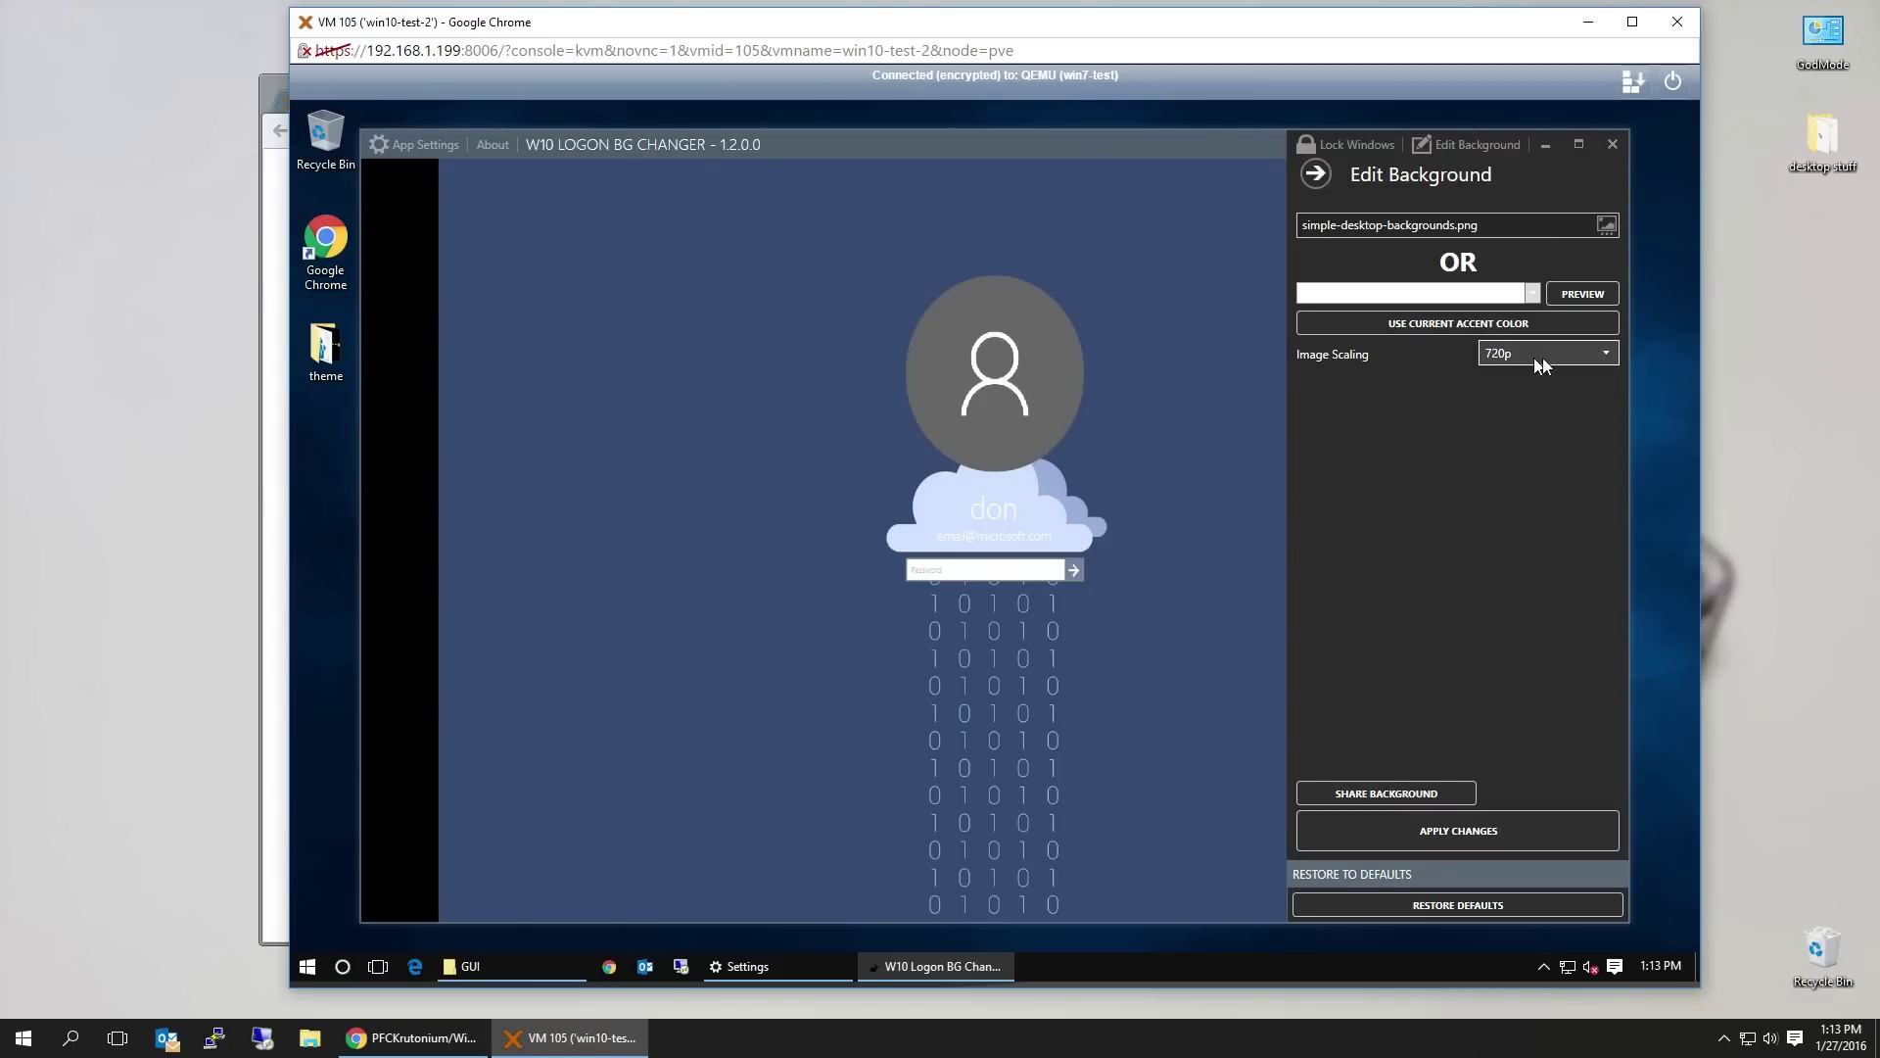
click(1542, 355)
click(1527, 438)
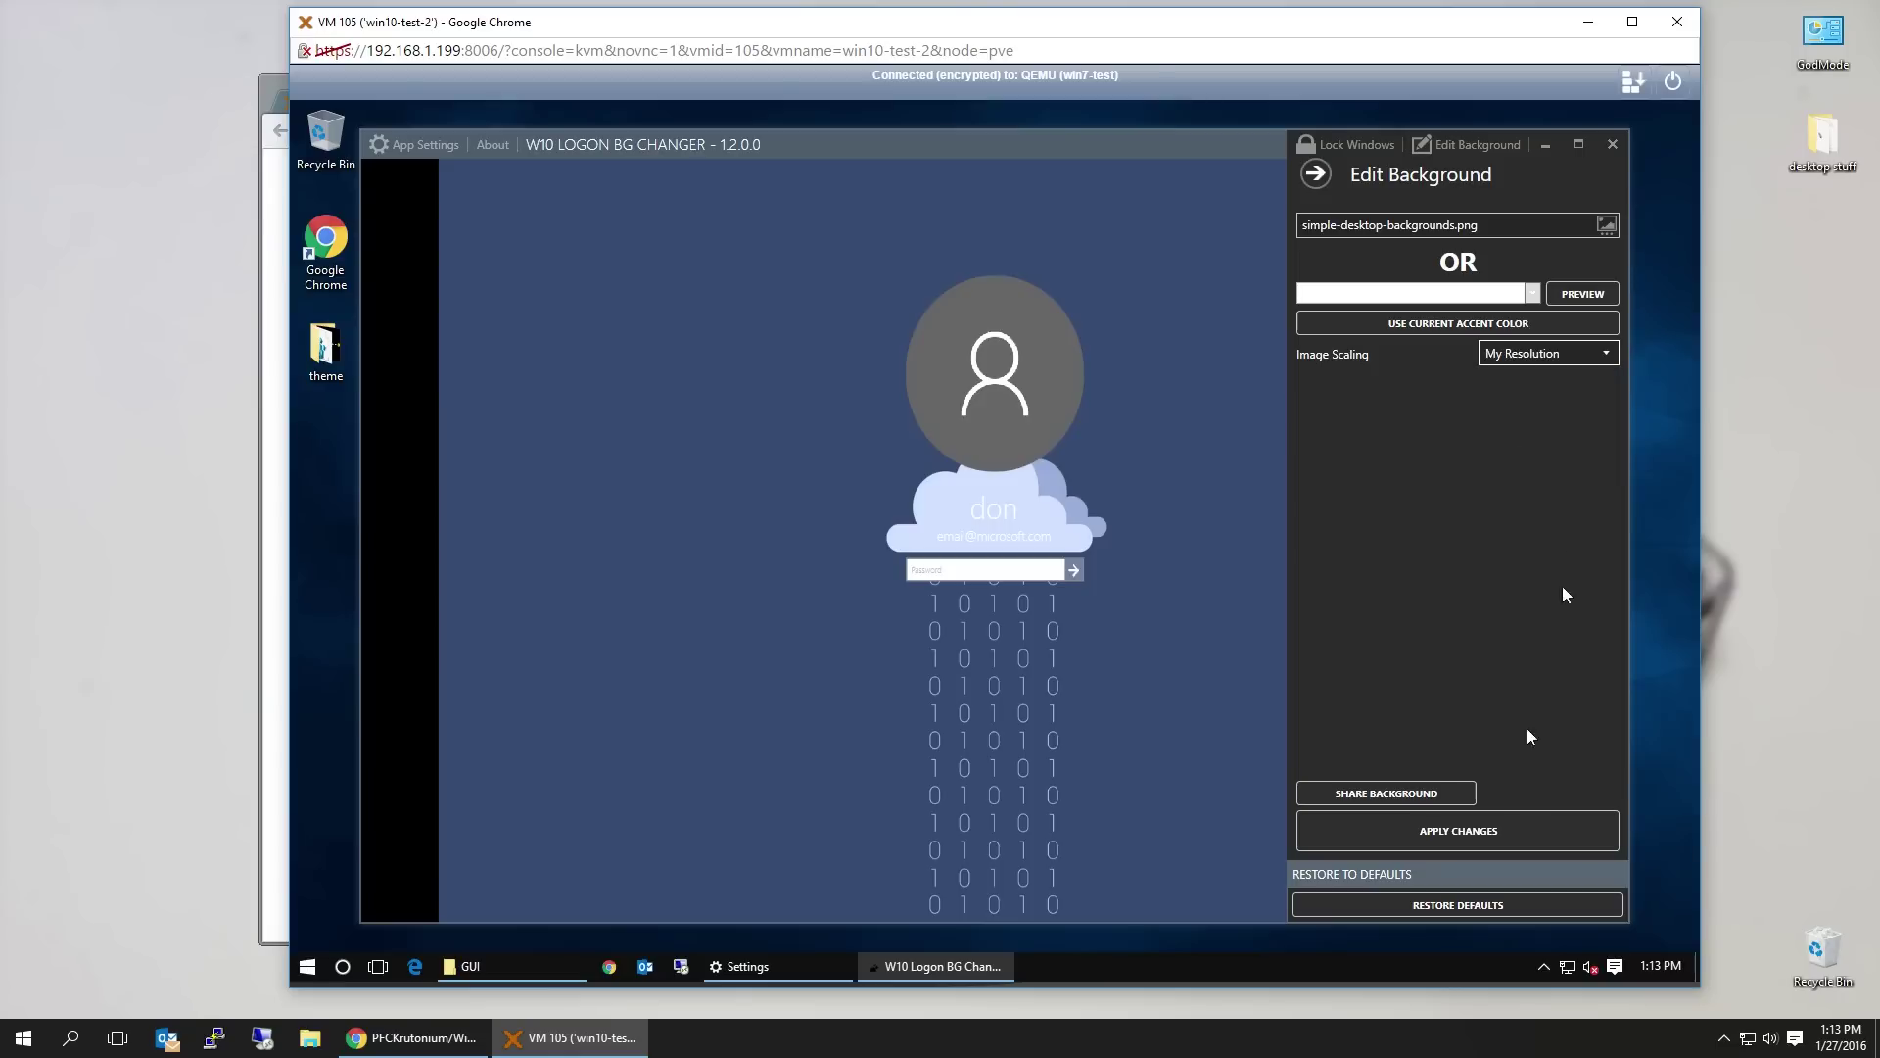
click(1494, 834)
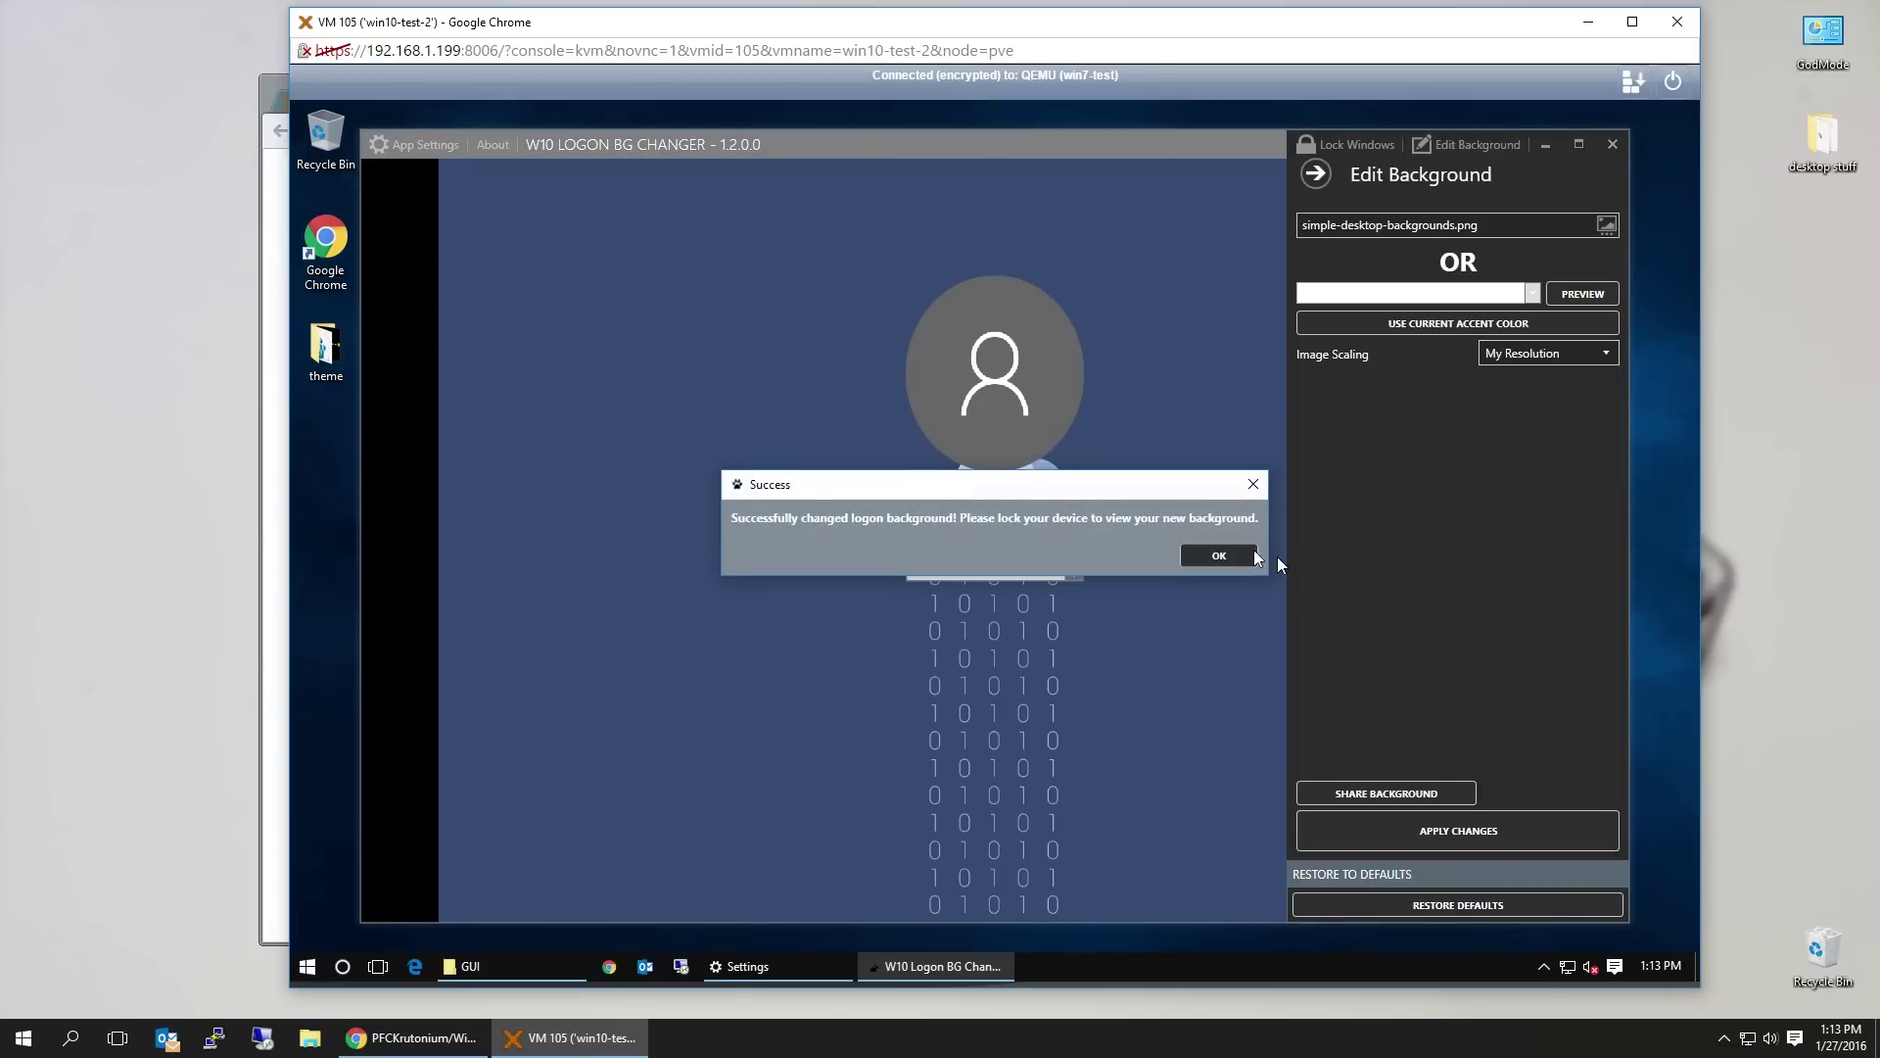
click(1252, 556)
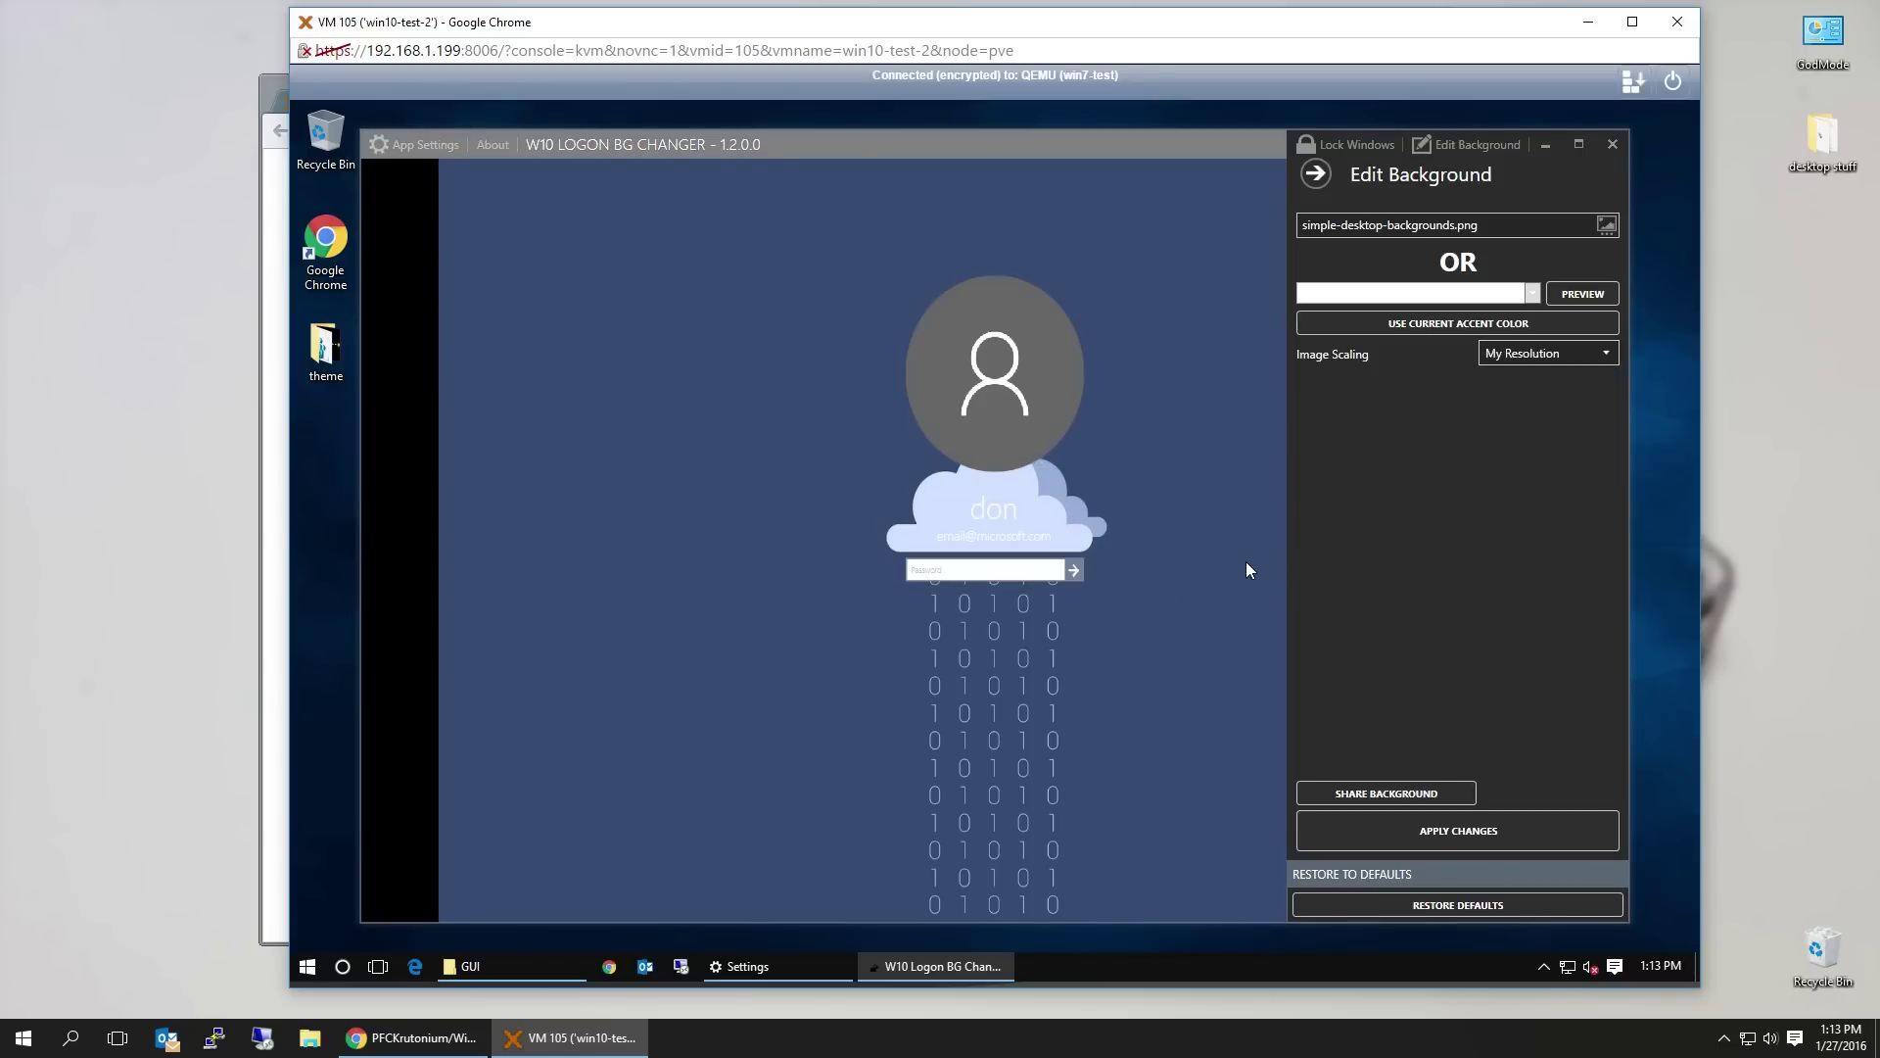
Close W10 Logon BG Changer, the GUI folder and the Personalization window
click(1612, 144)
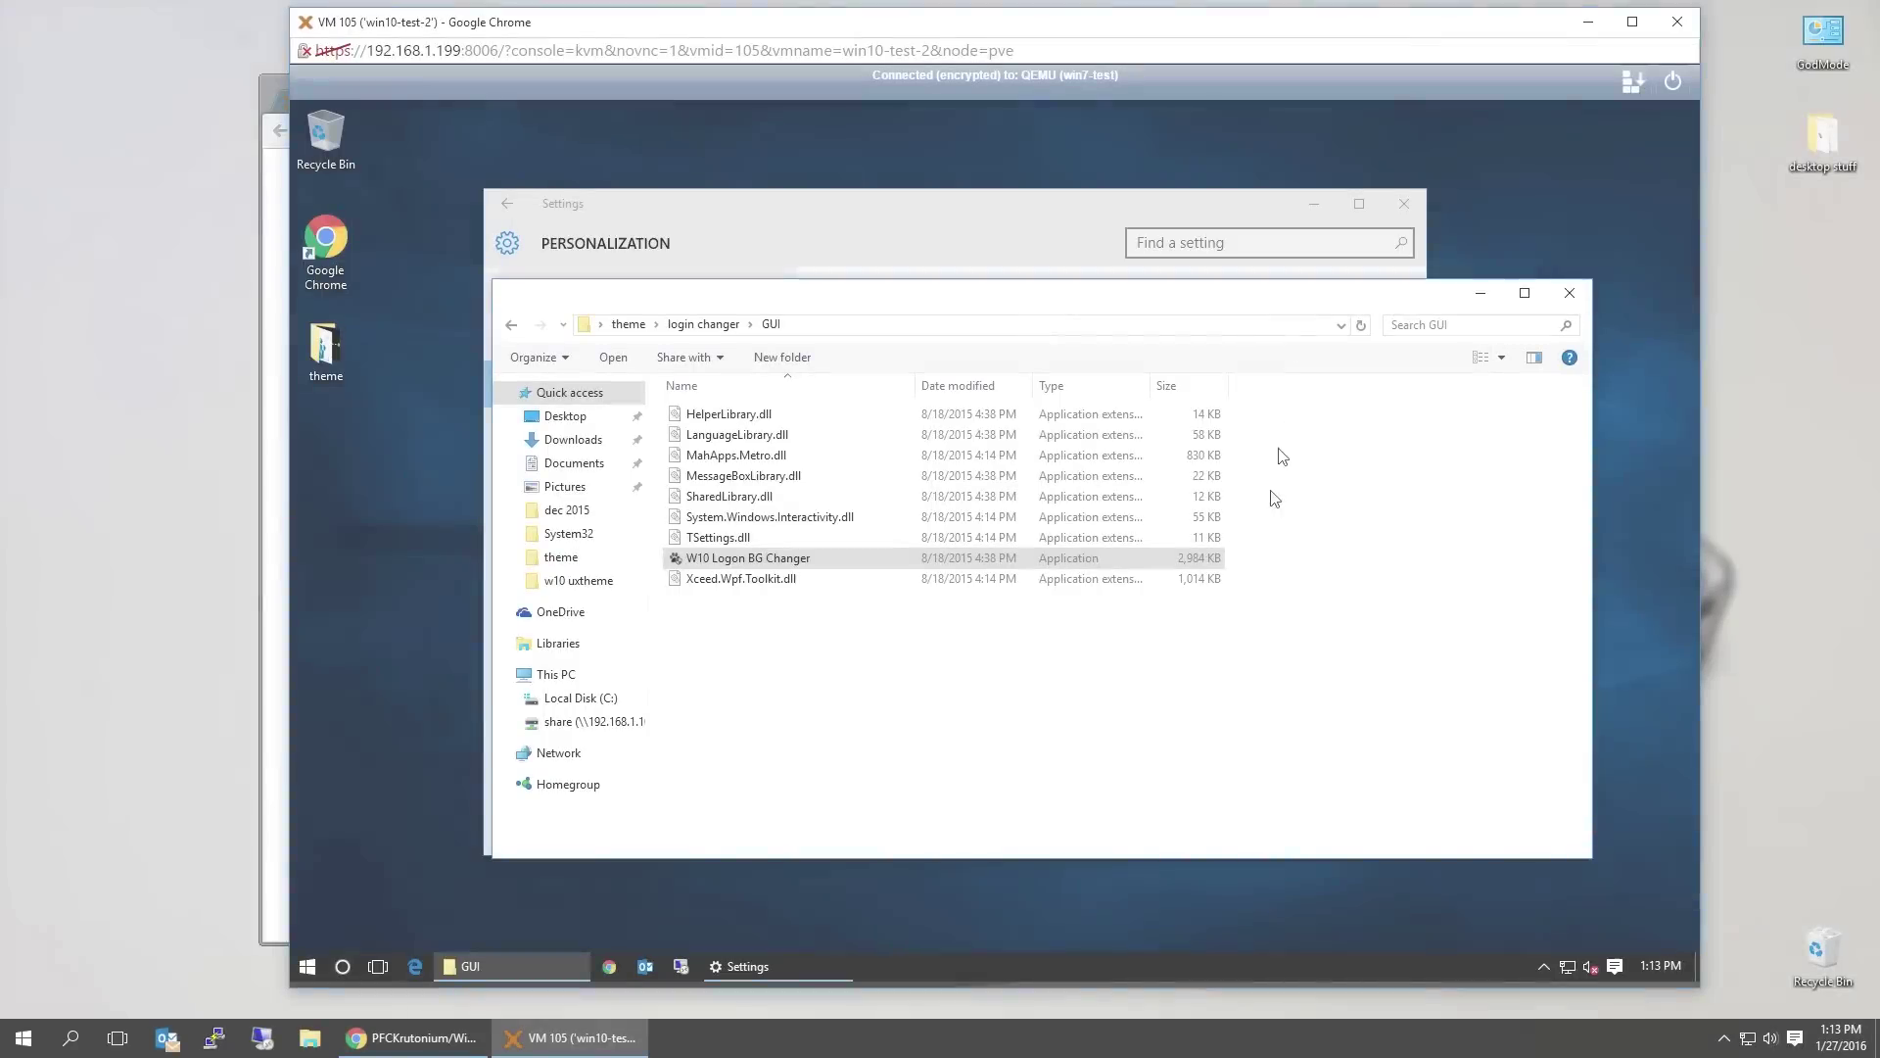
click(1276, 453)
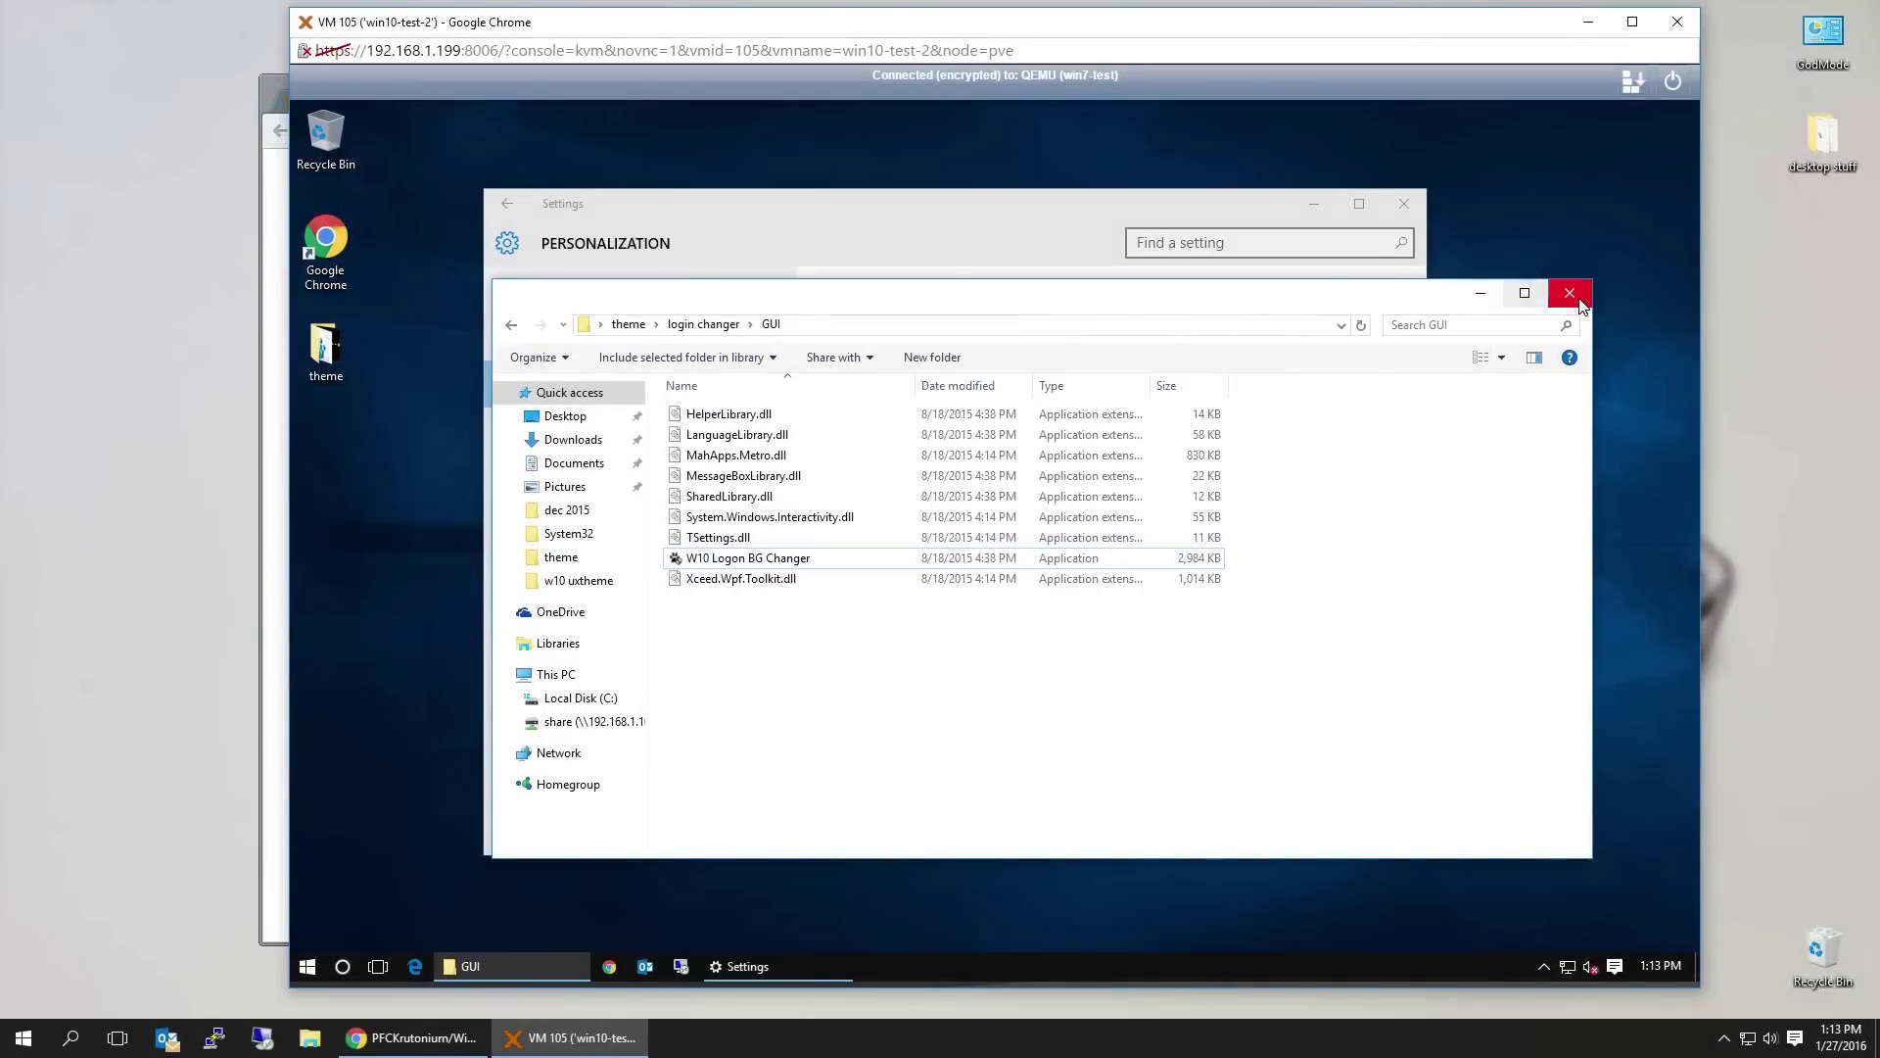
click(1570, 293)
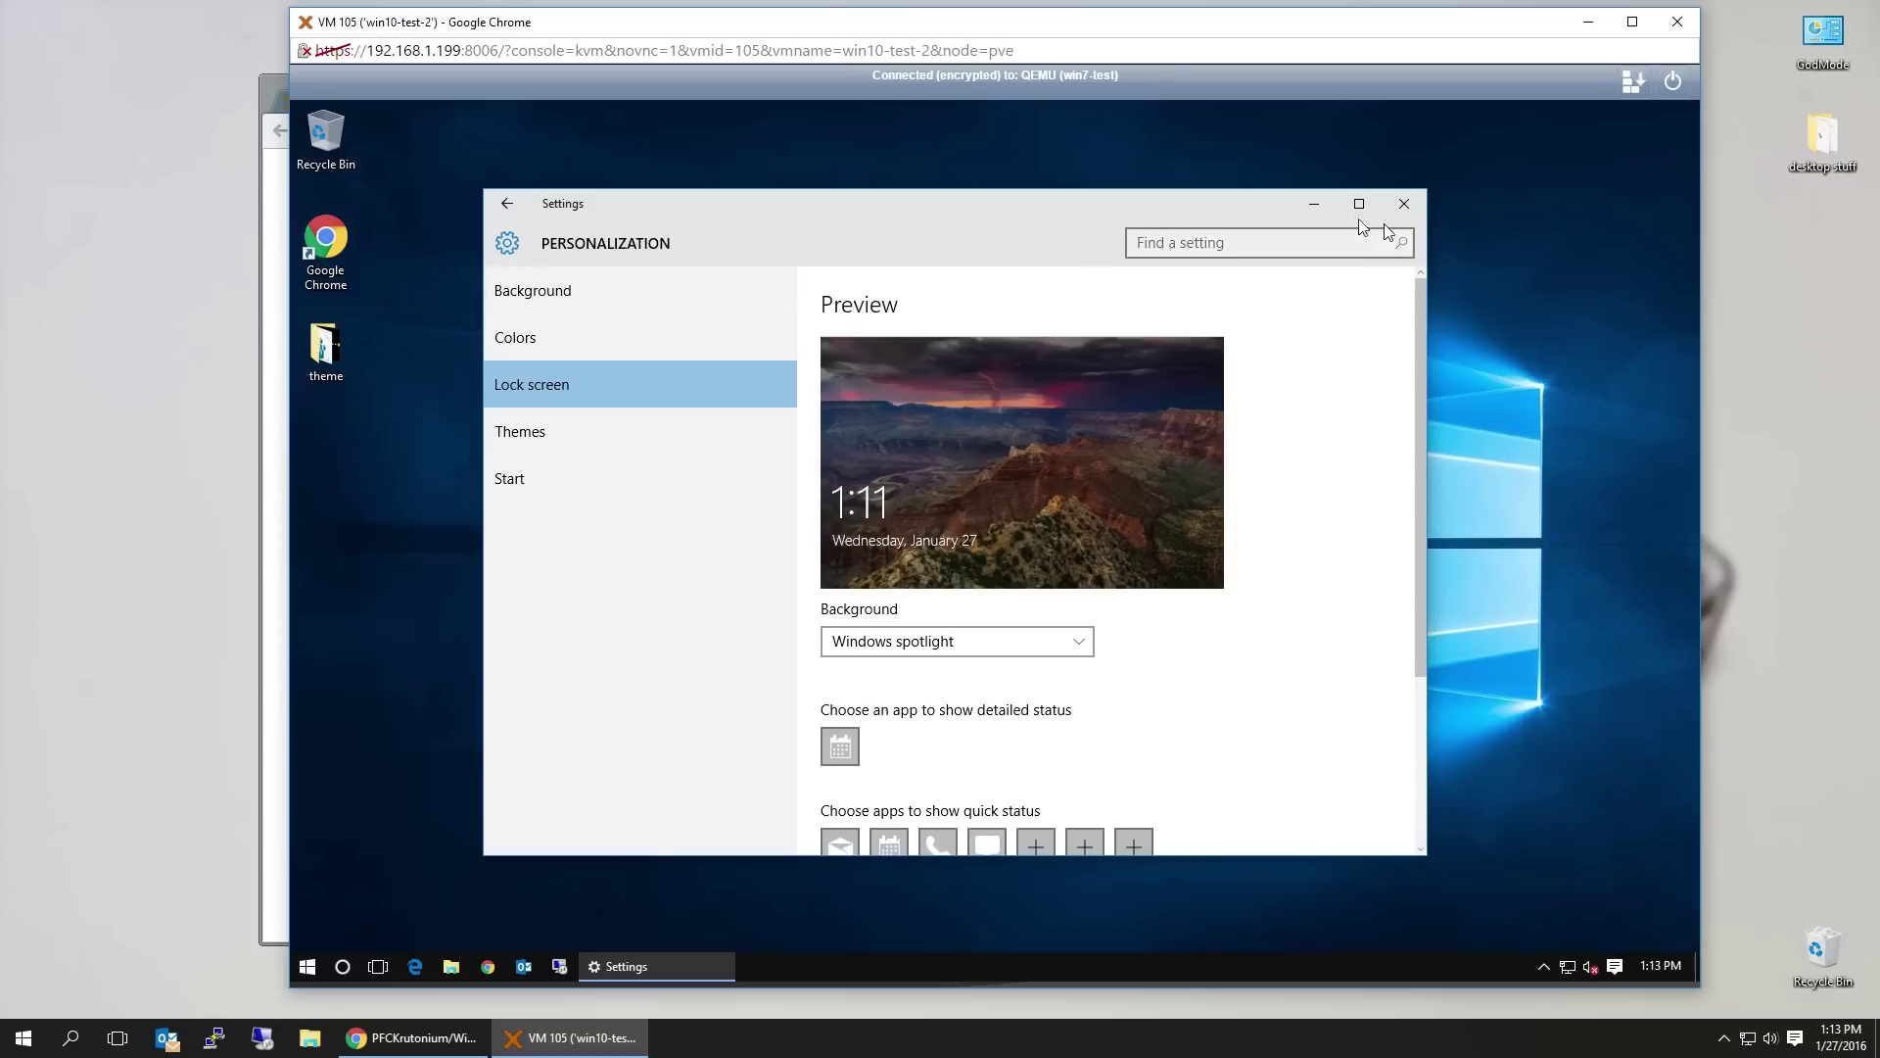
click(1404, 203)
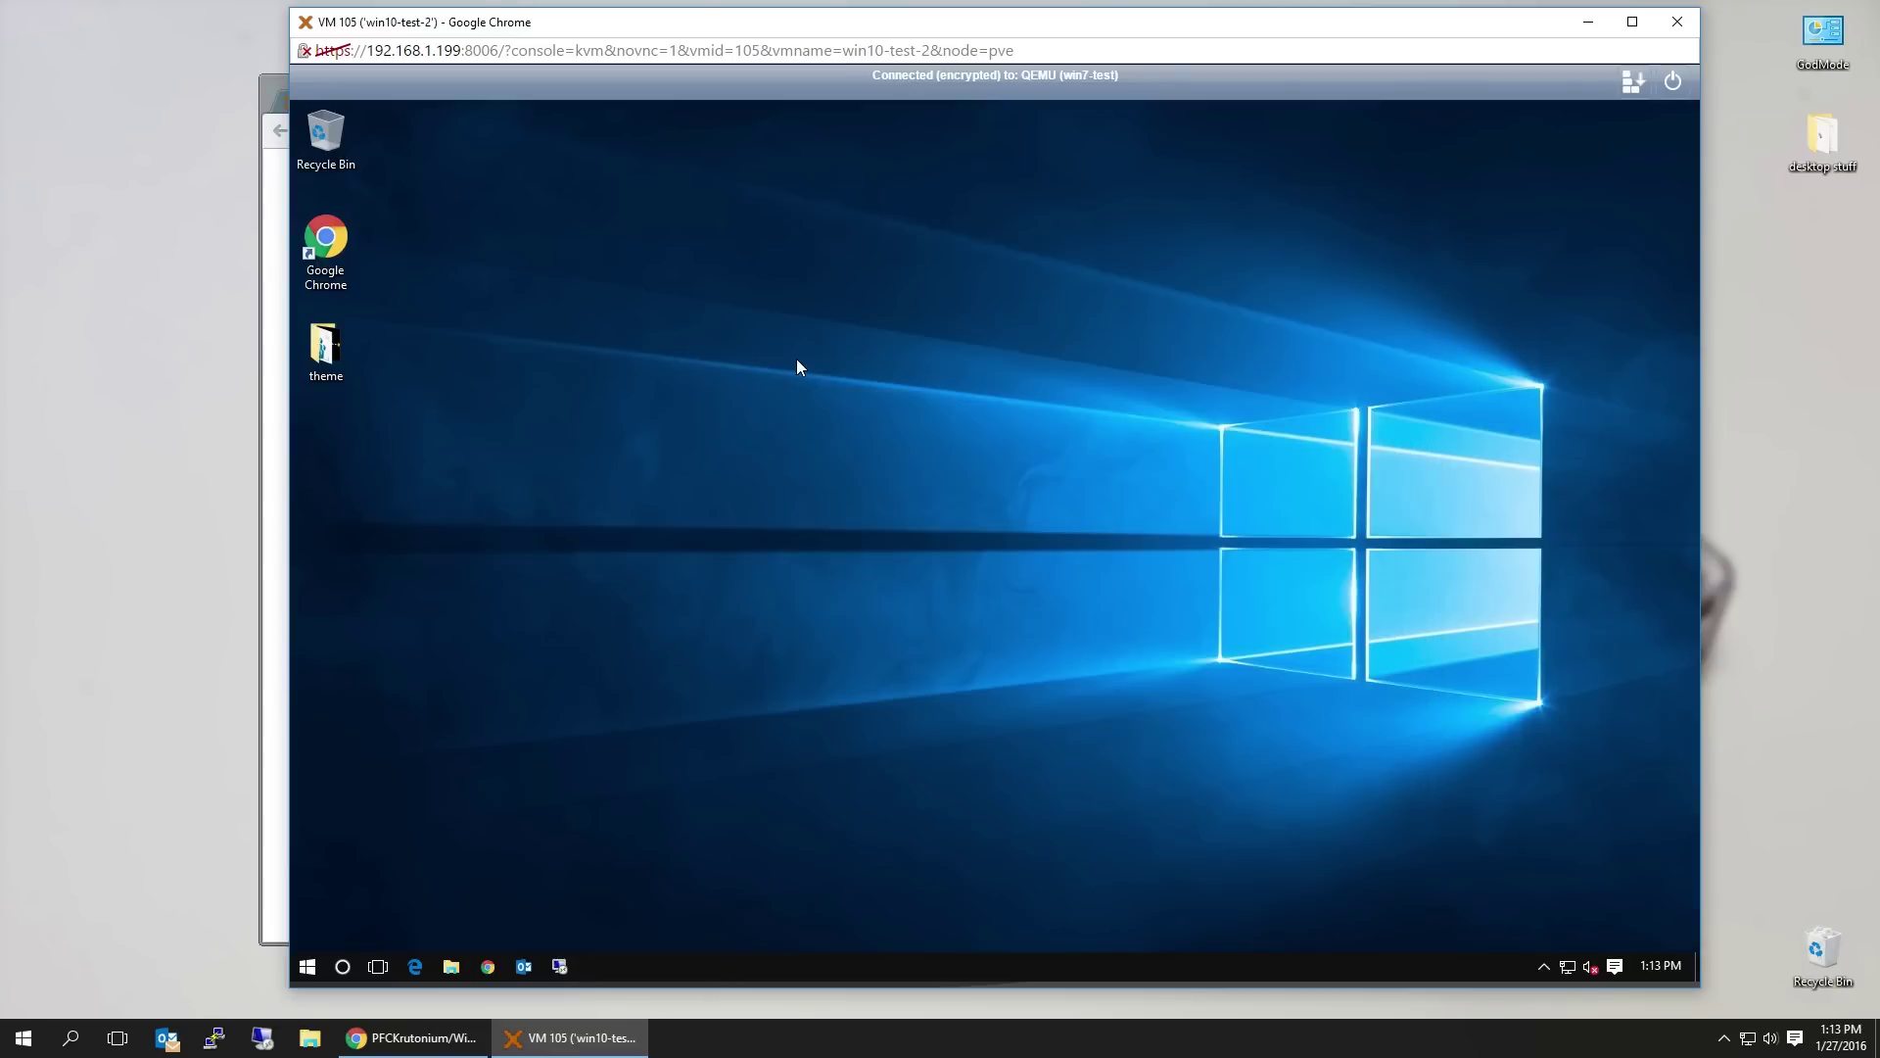
Minimize the VM console and open Personalization settings on the host desktop
right_click(796, 359)
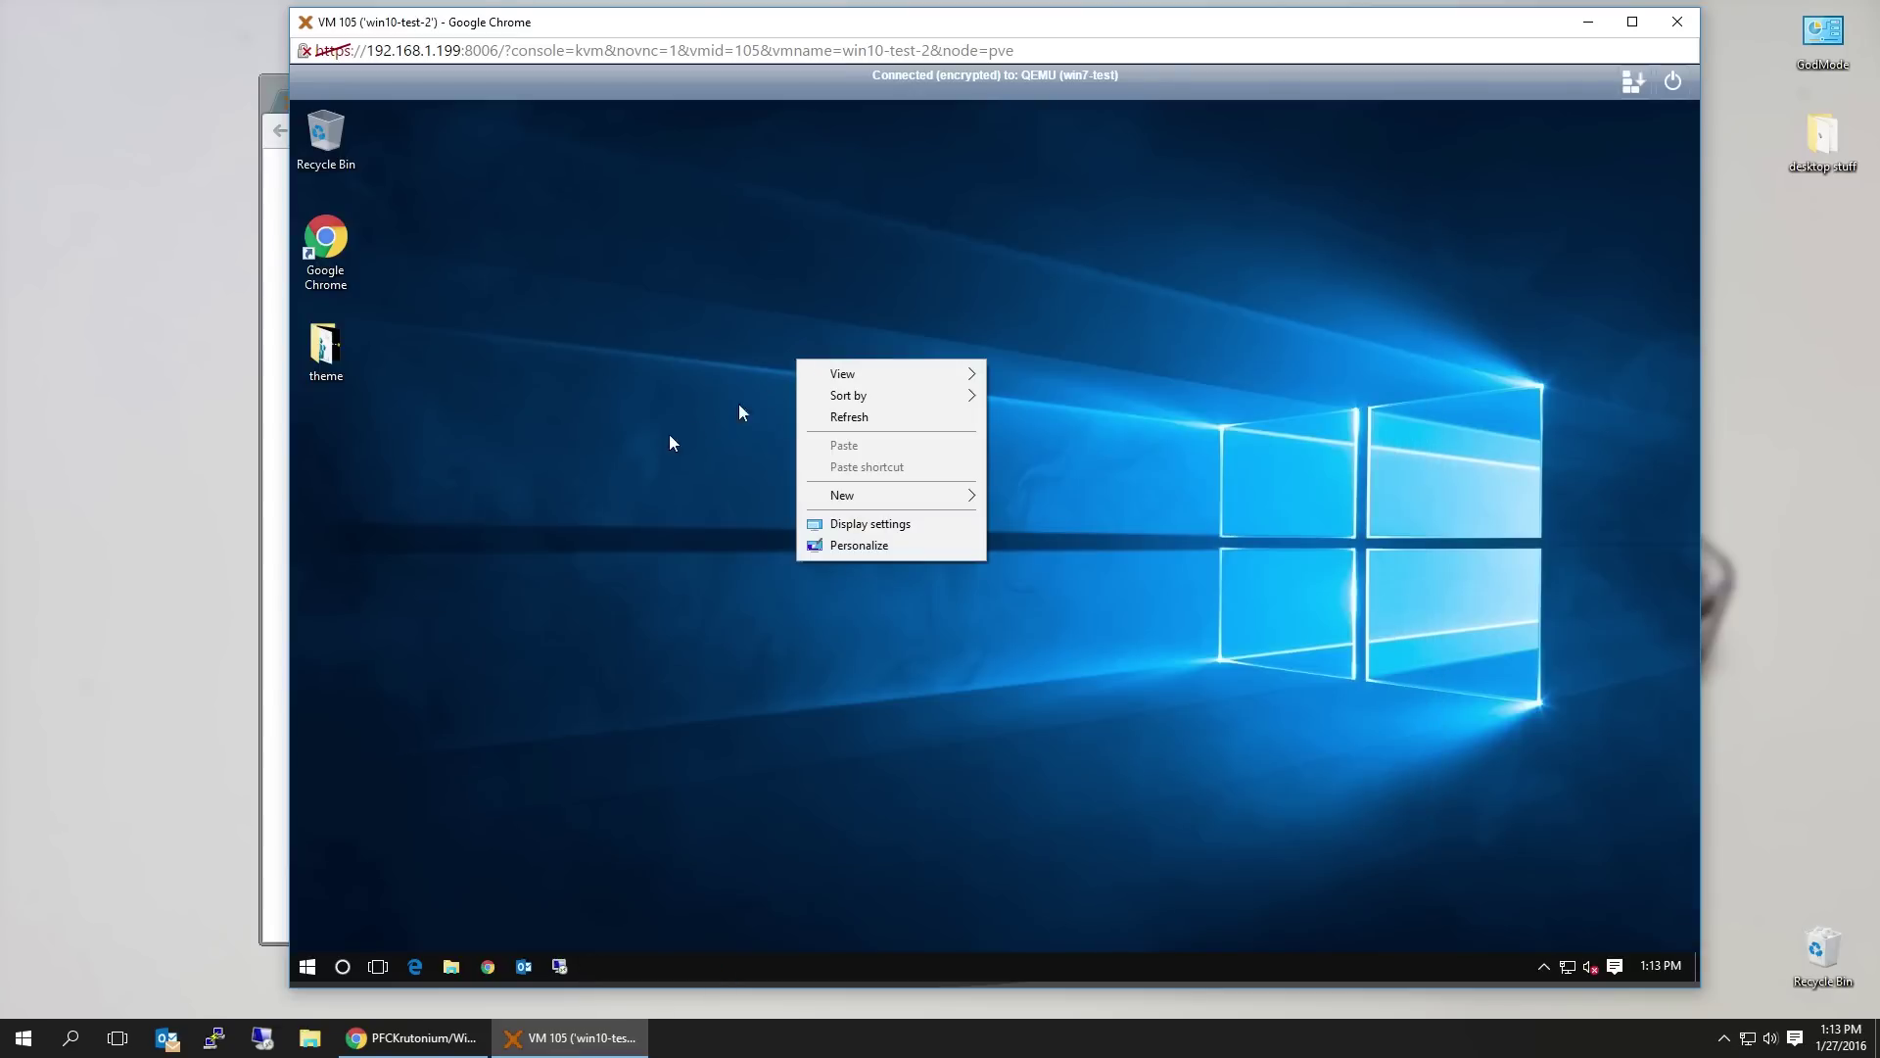
click(738, 404)
click(1588, 21)
right_click(137, 413)
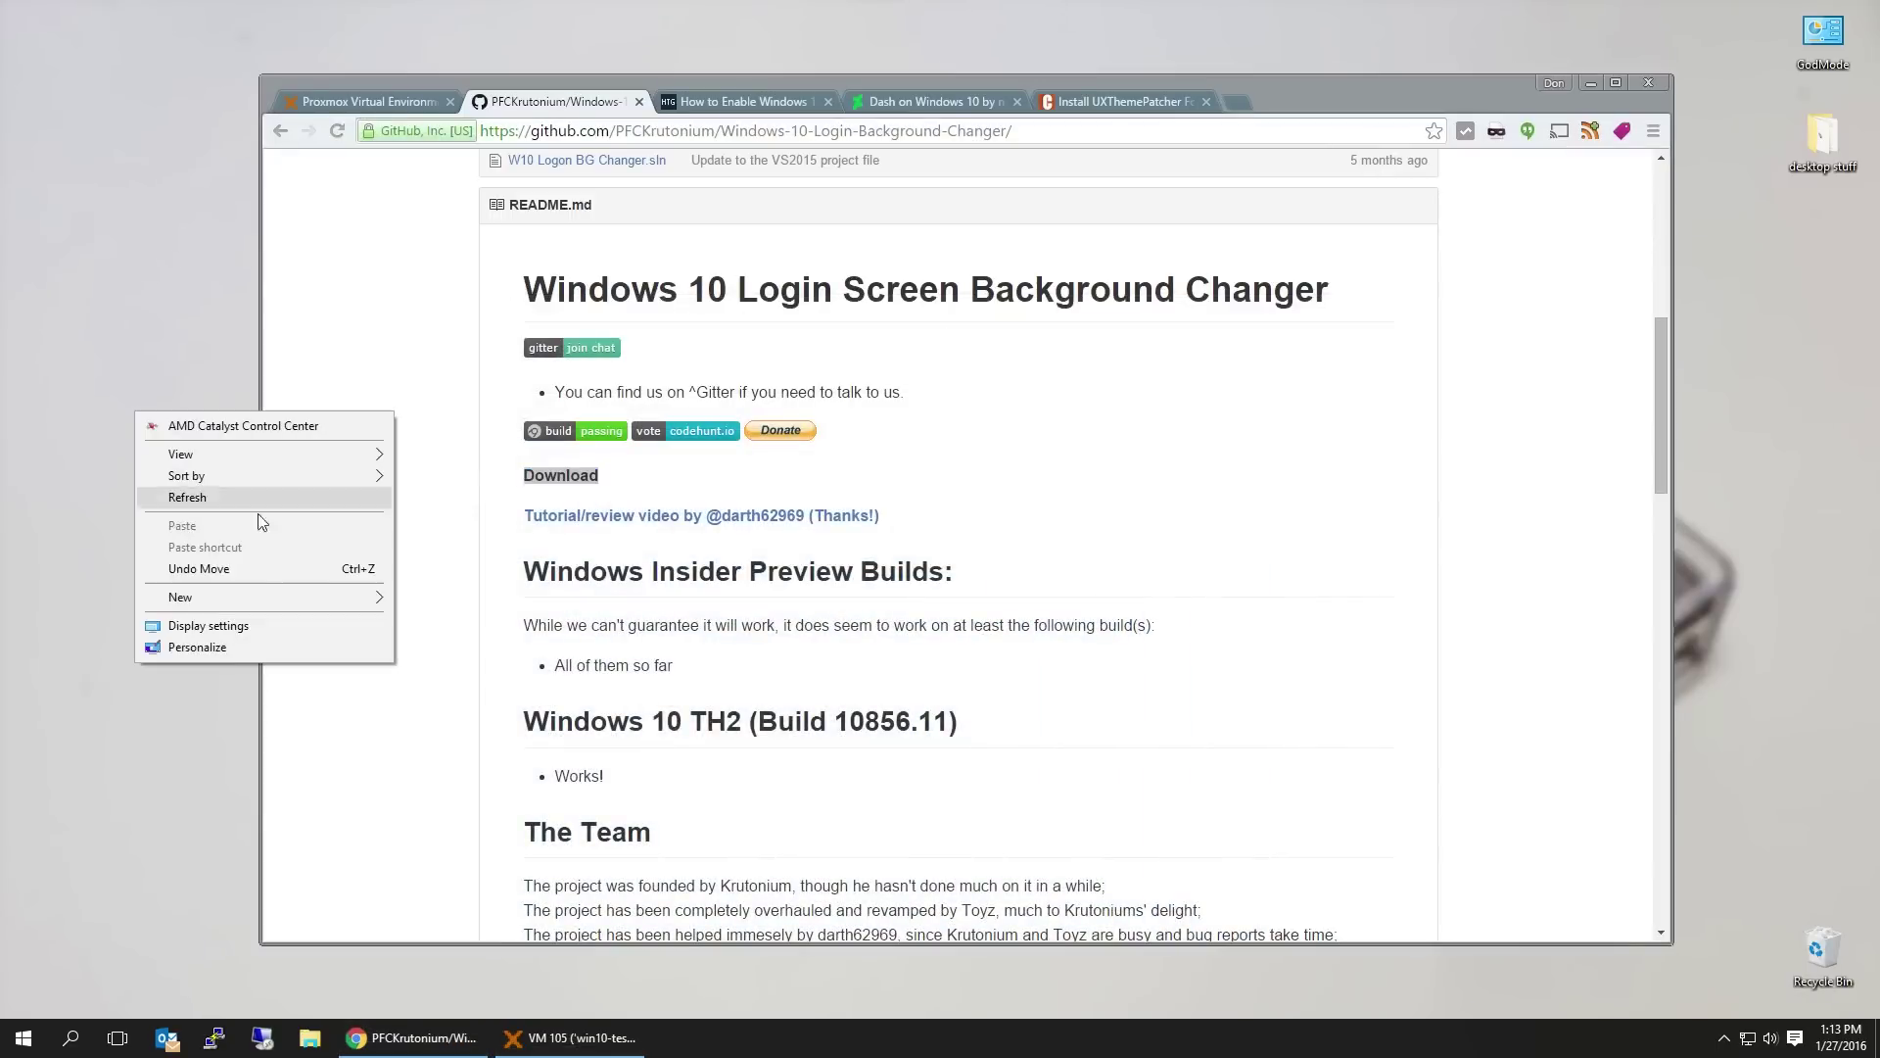
click(220, 646)
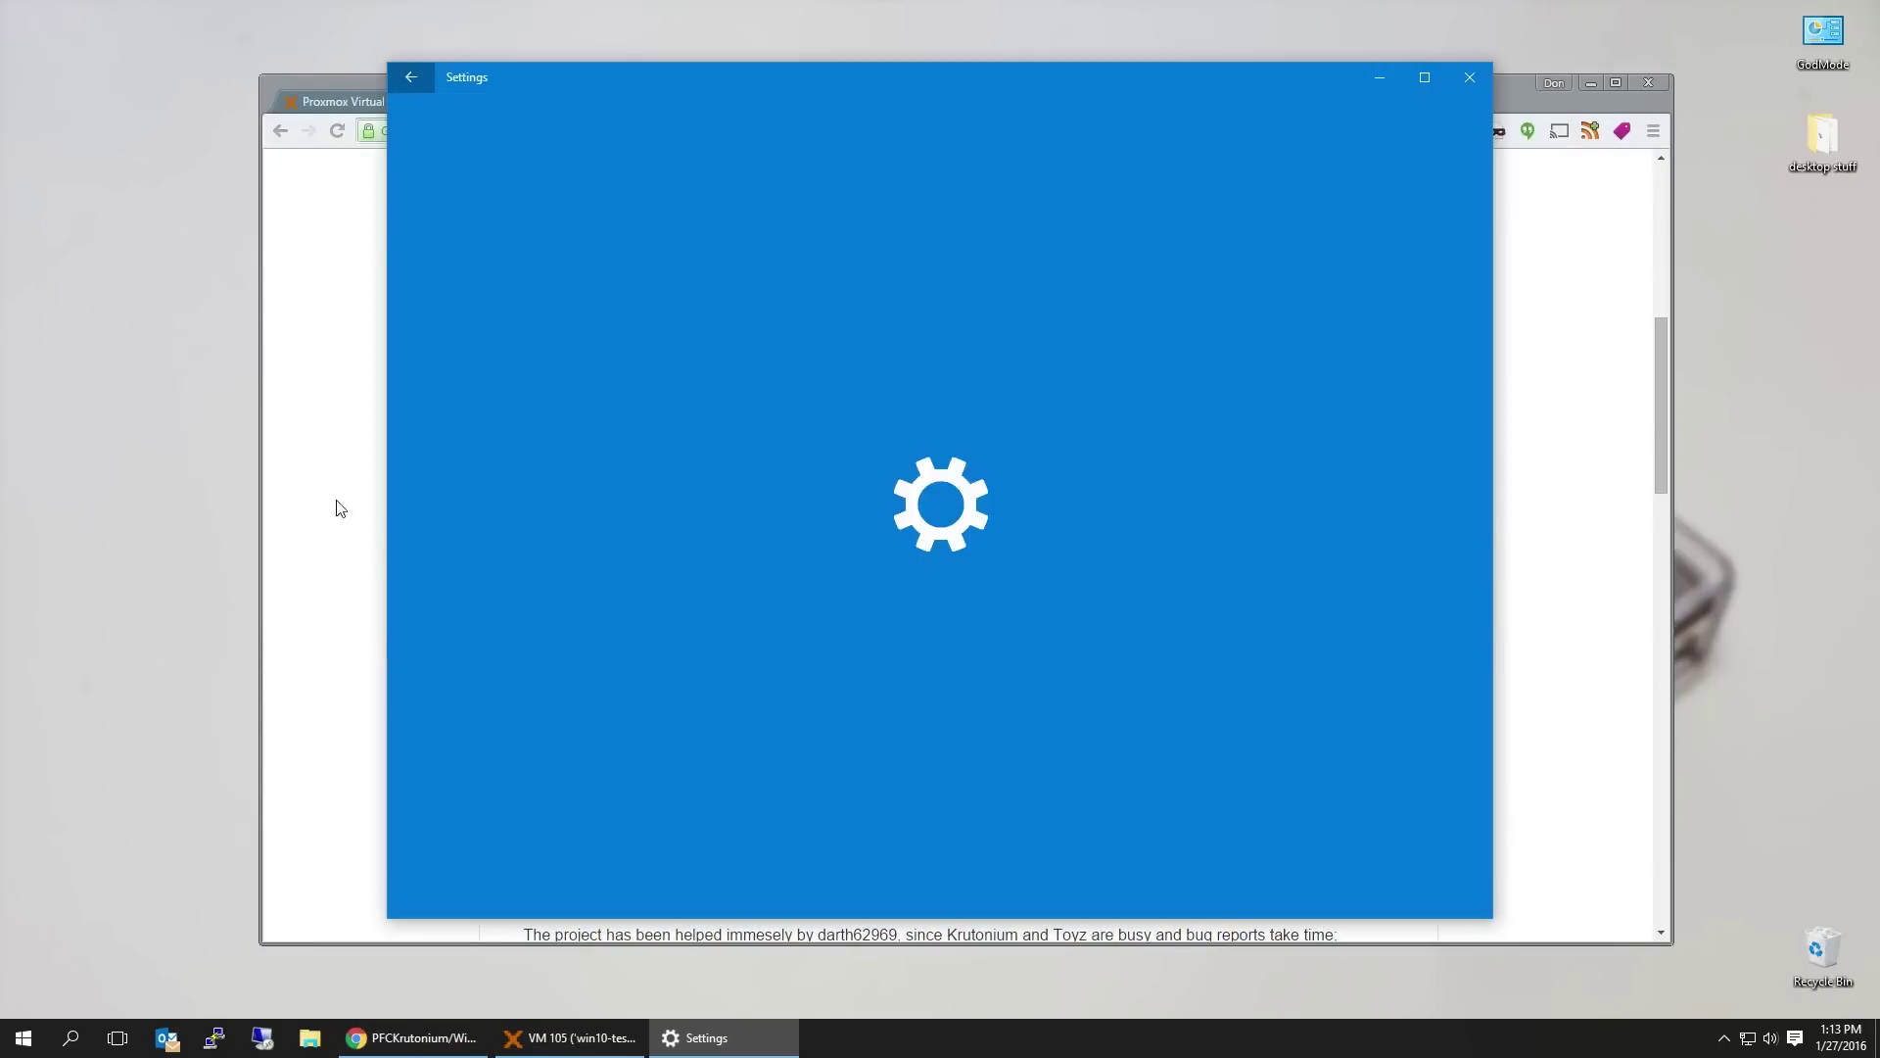
Review the host's classic theme list, close it, and return to the VM 105 console
click(451, 305)
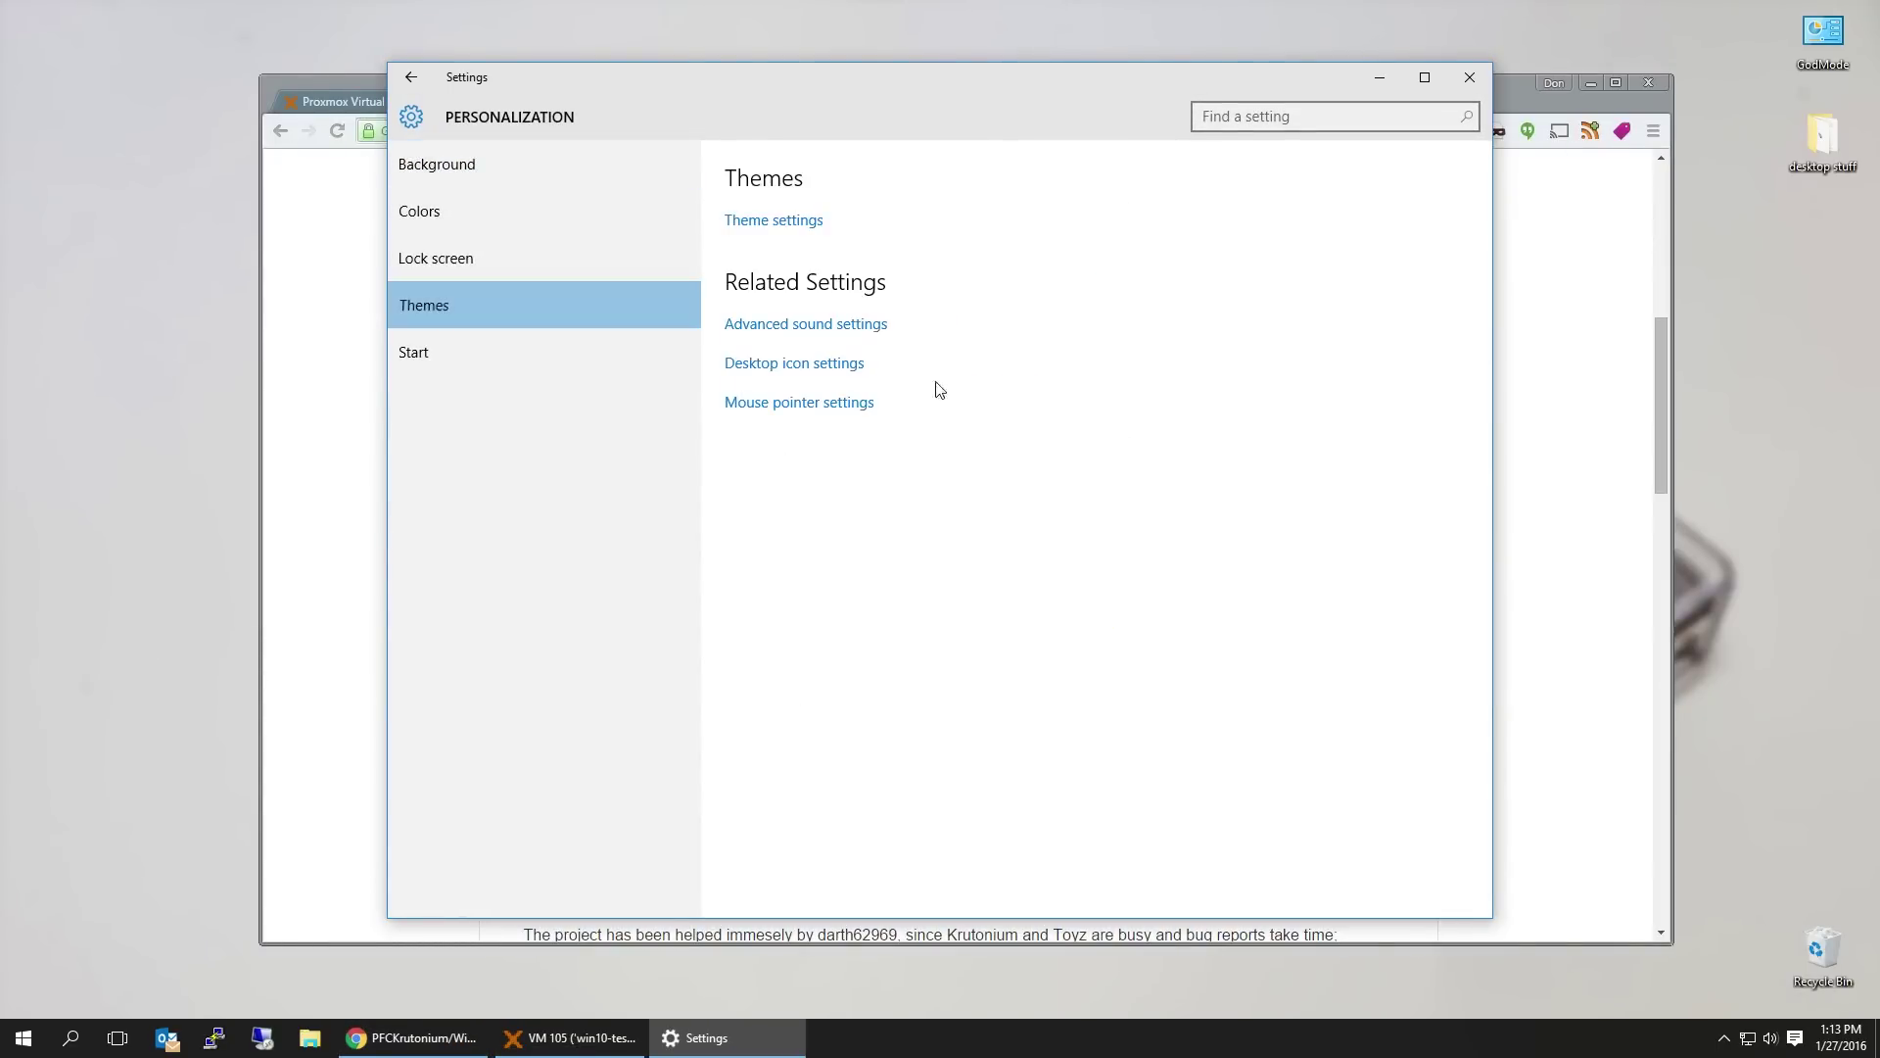
click(772, 227)
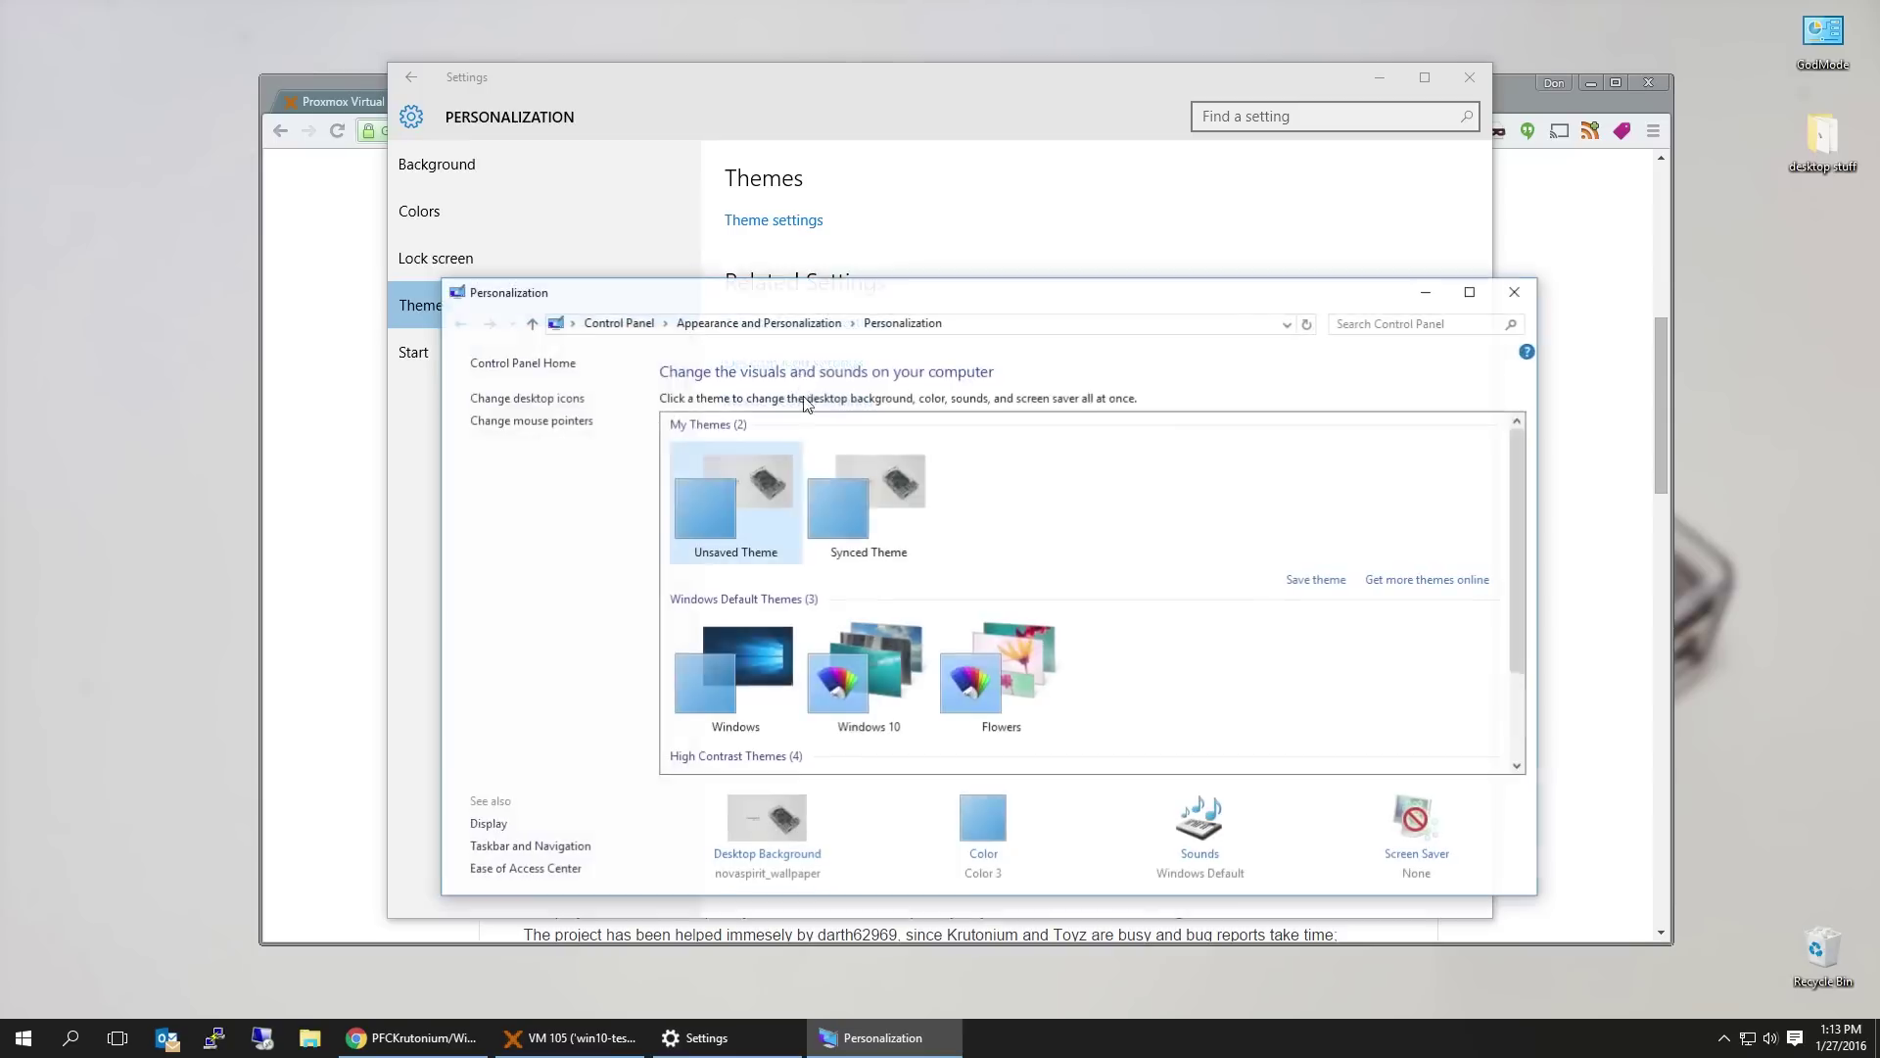
scroll(726, 548, down, 2)
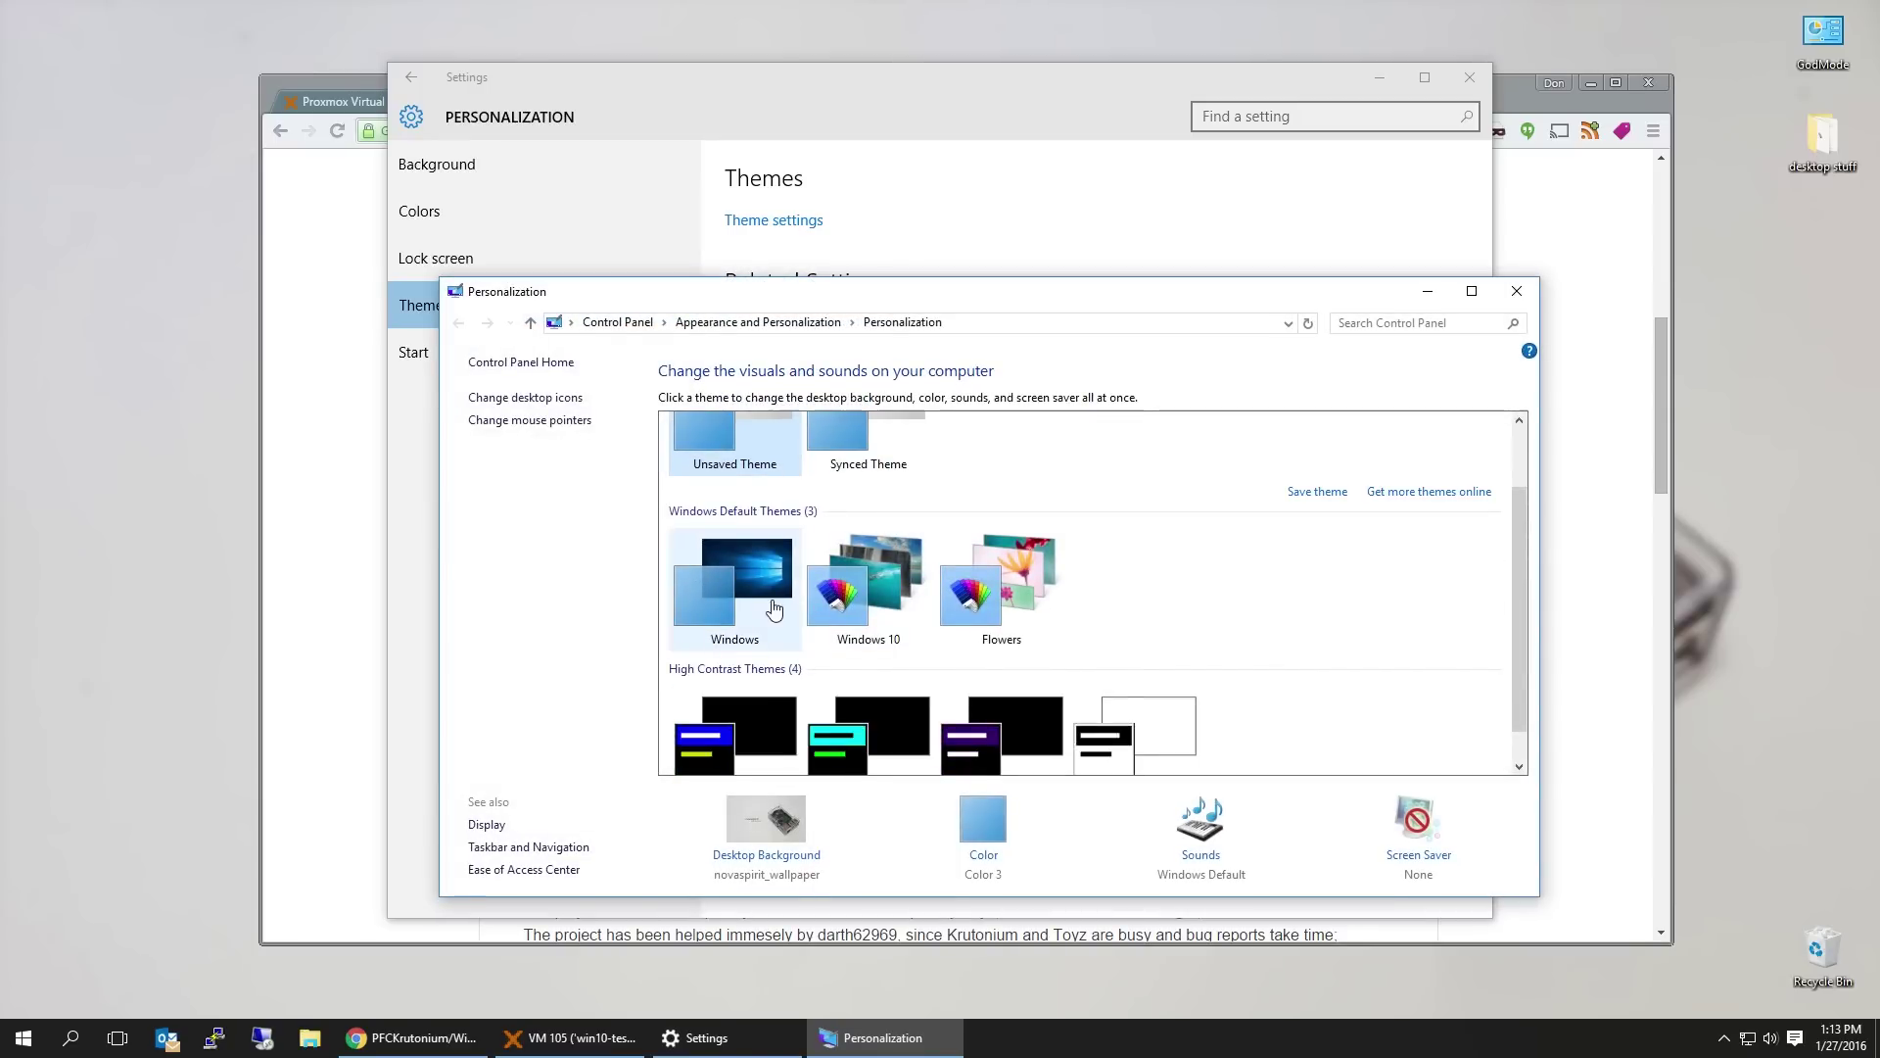
scroll(756, 627, down, 1)
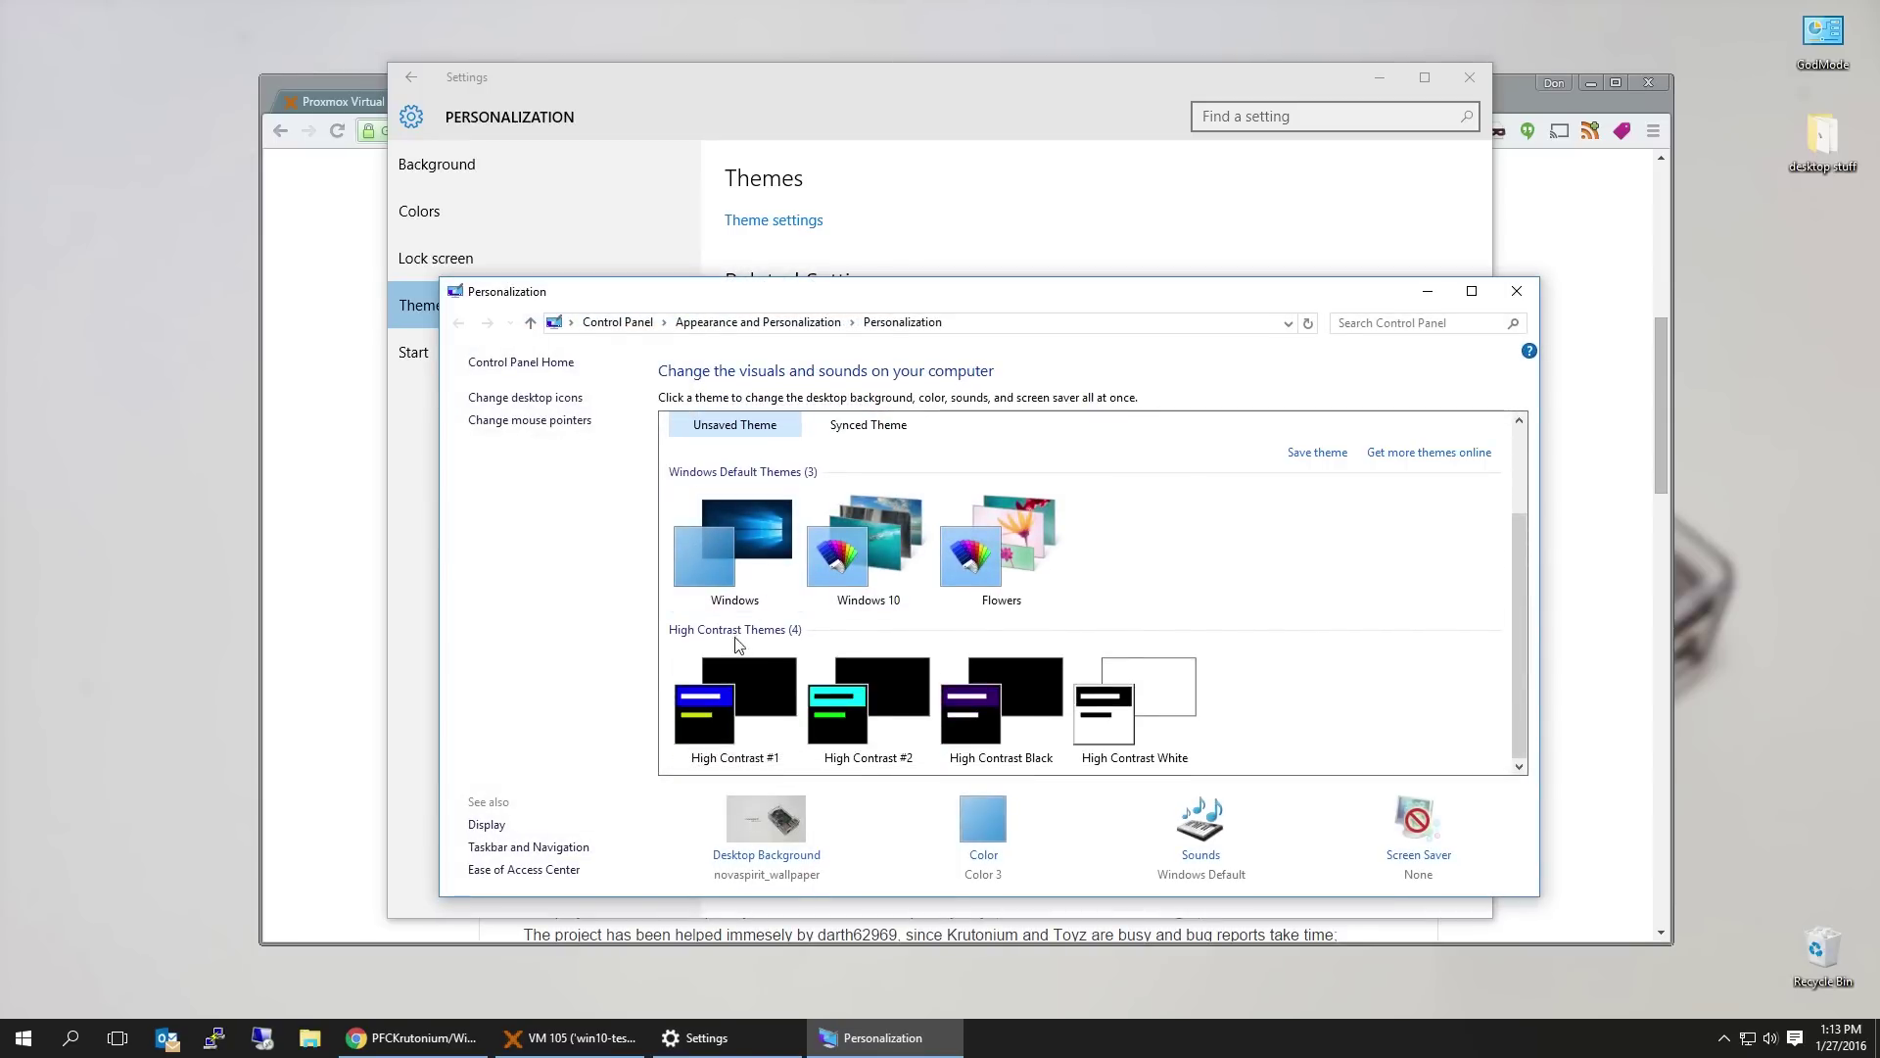
click(1515, 292)
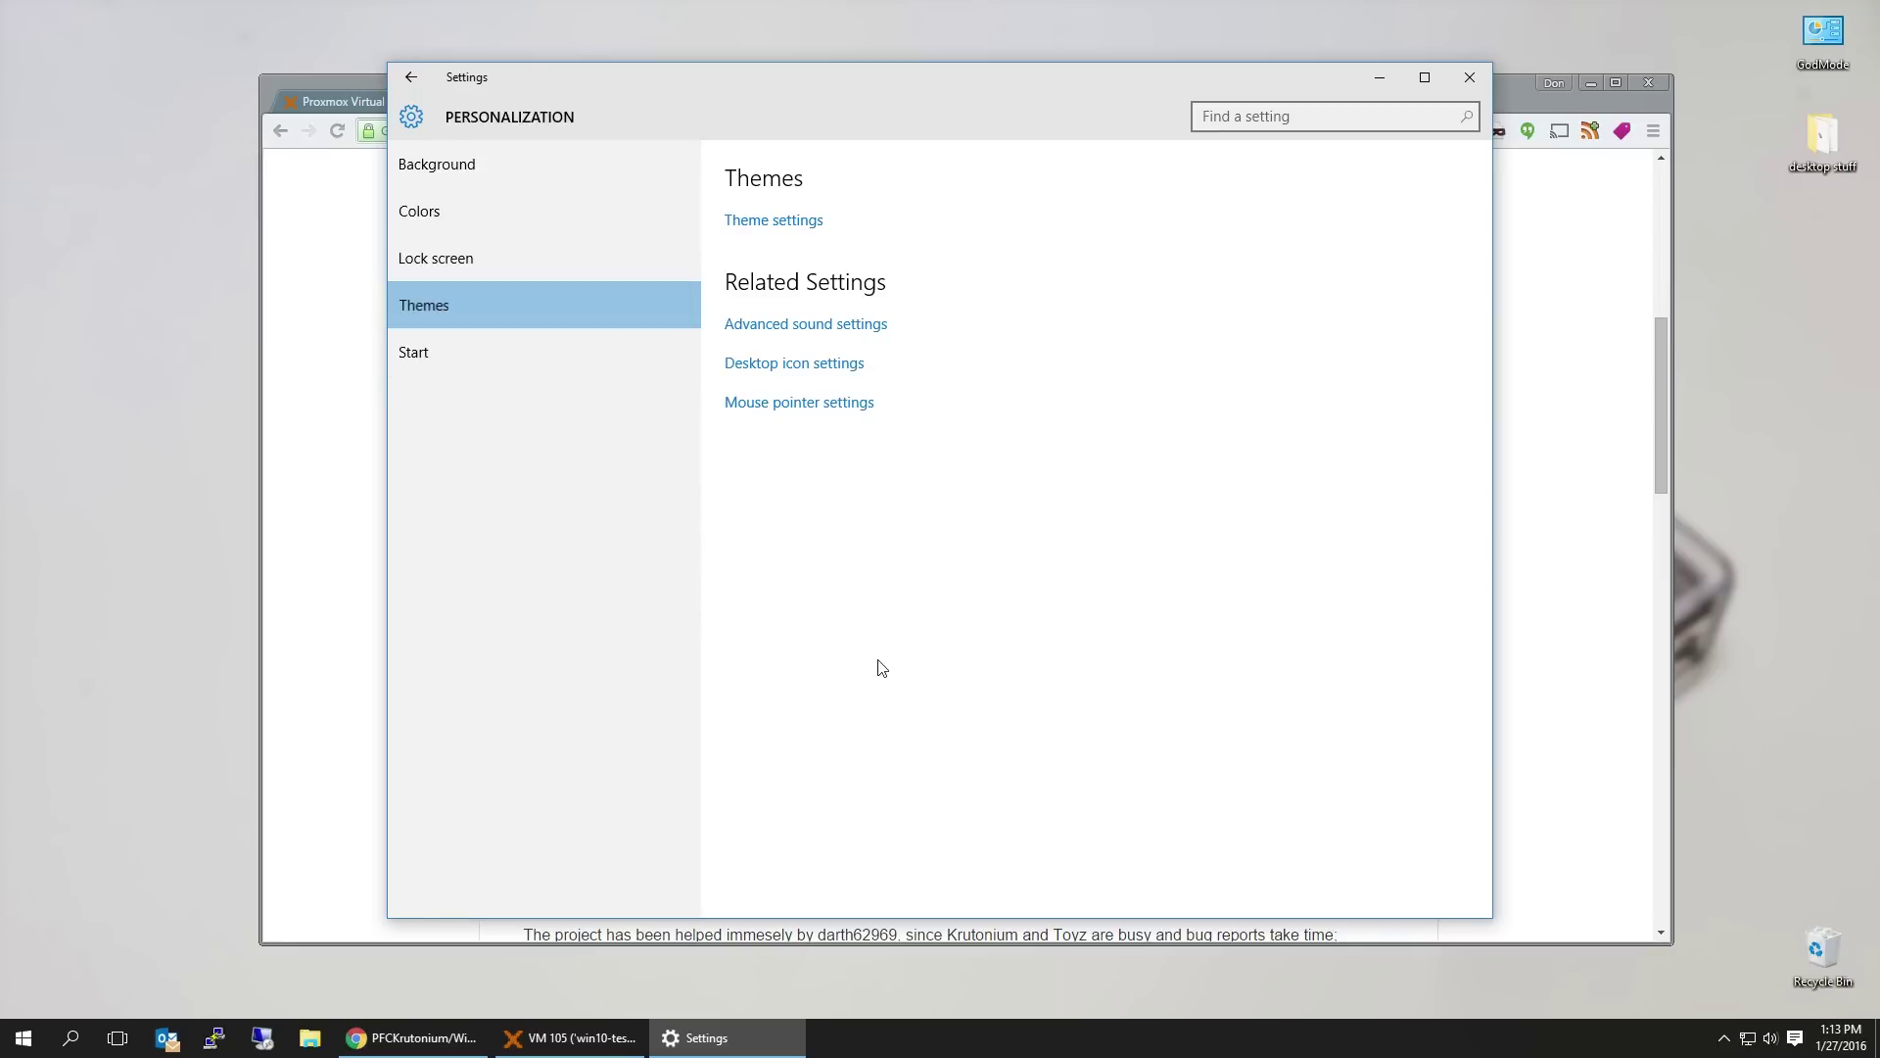
click(786, 221)
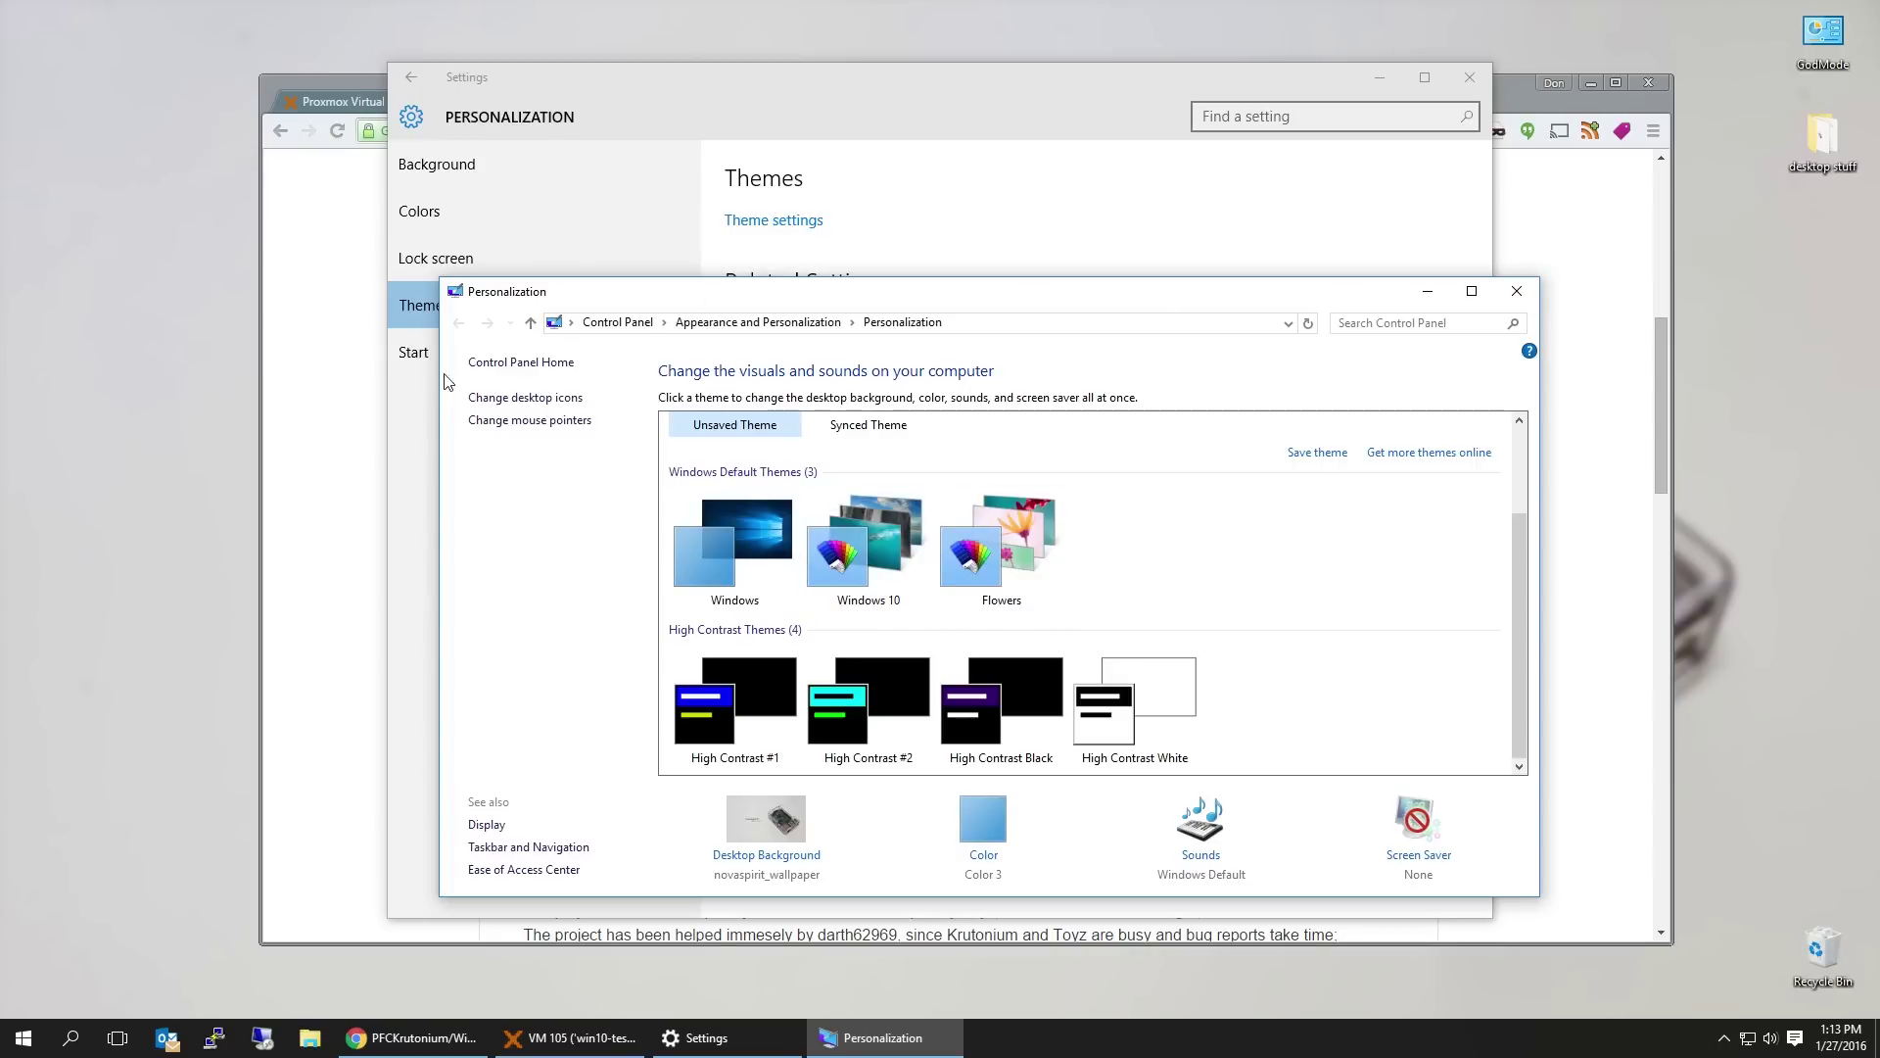
click(1516, 298)
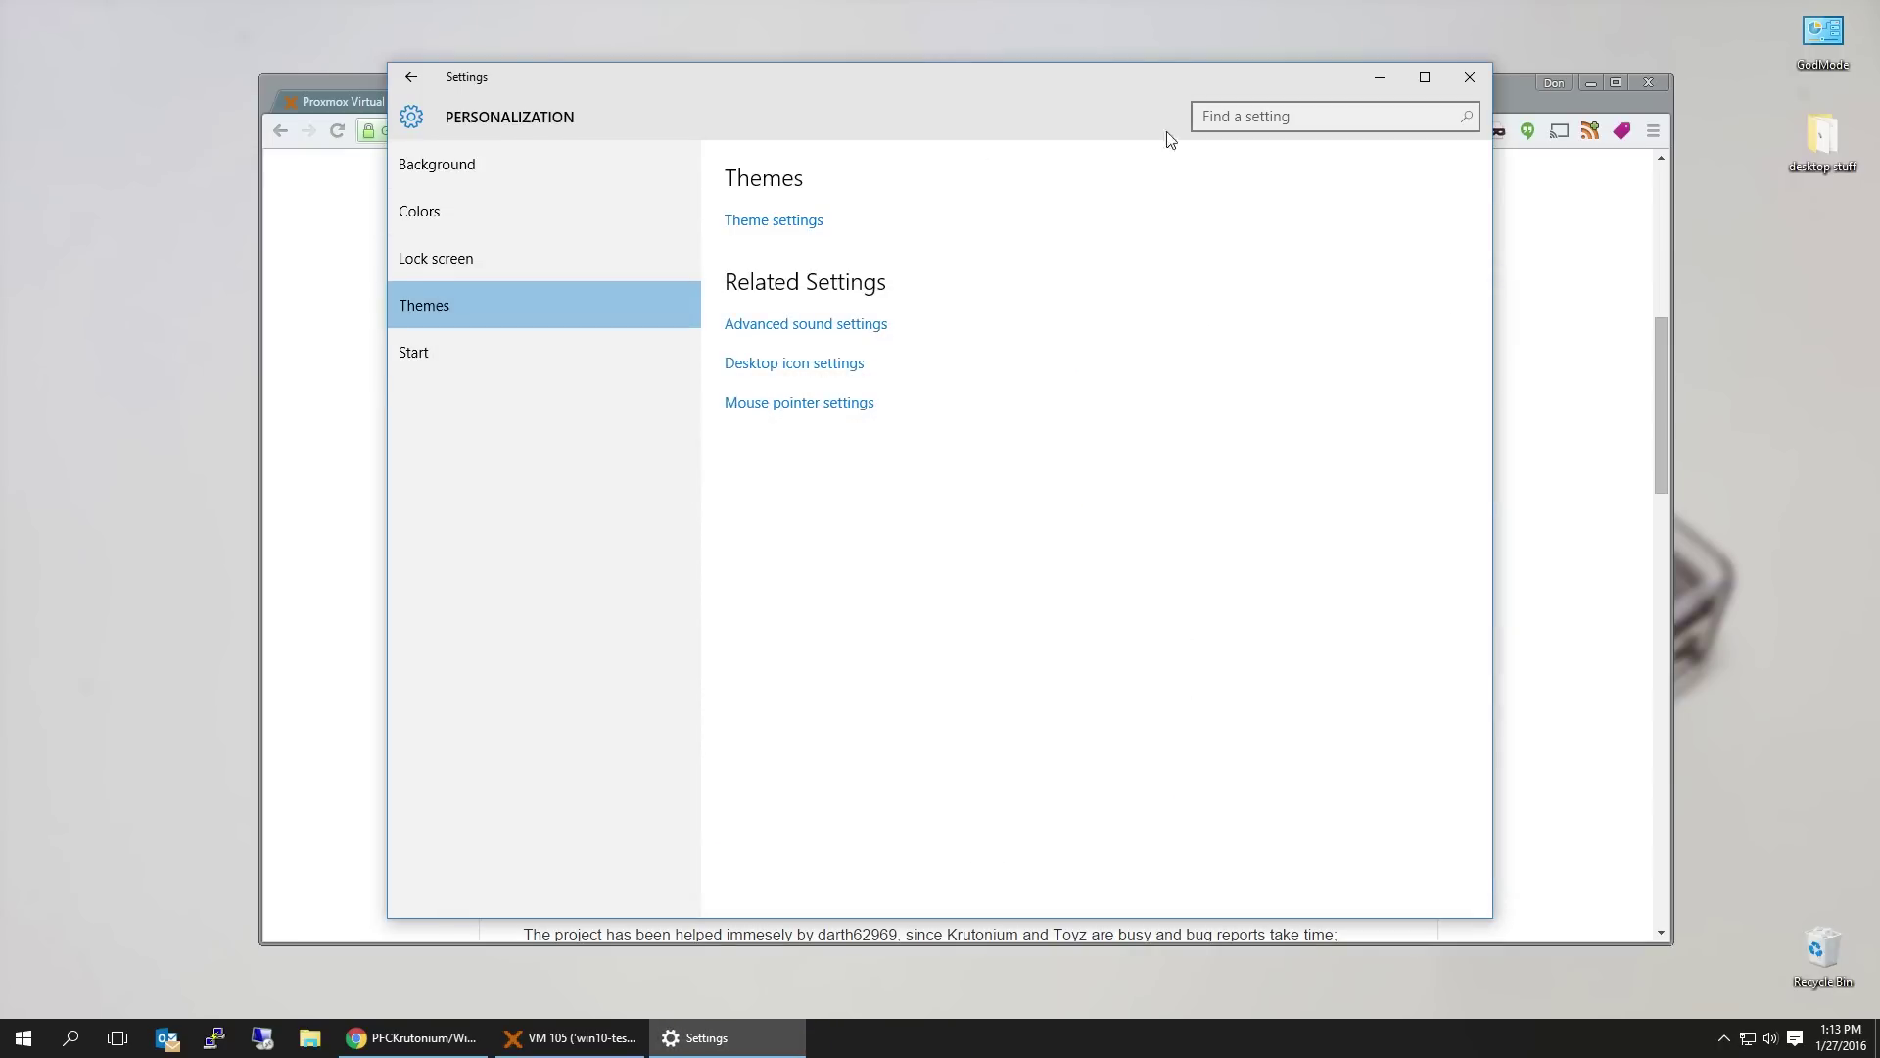
click(573, 1037)
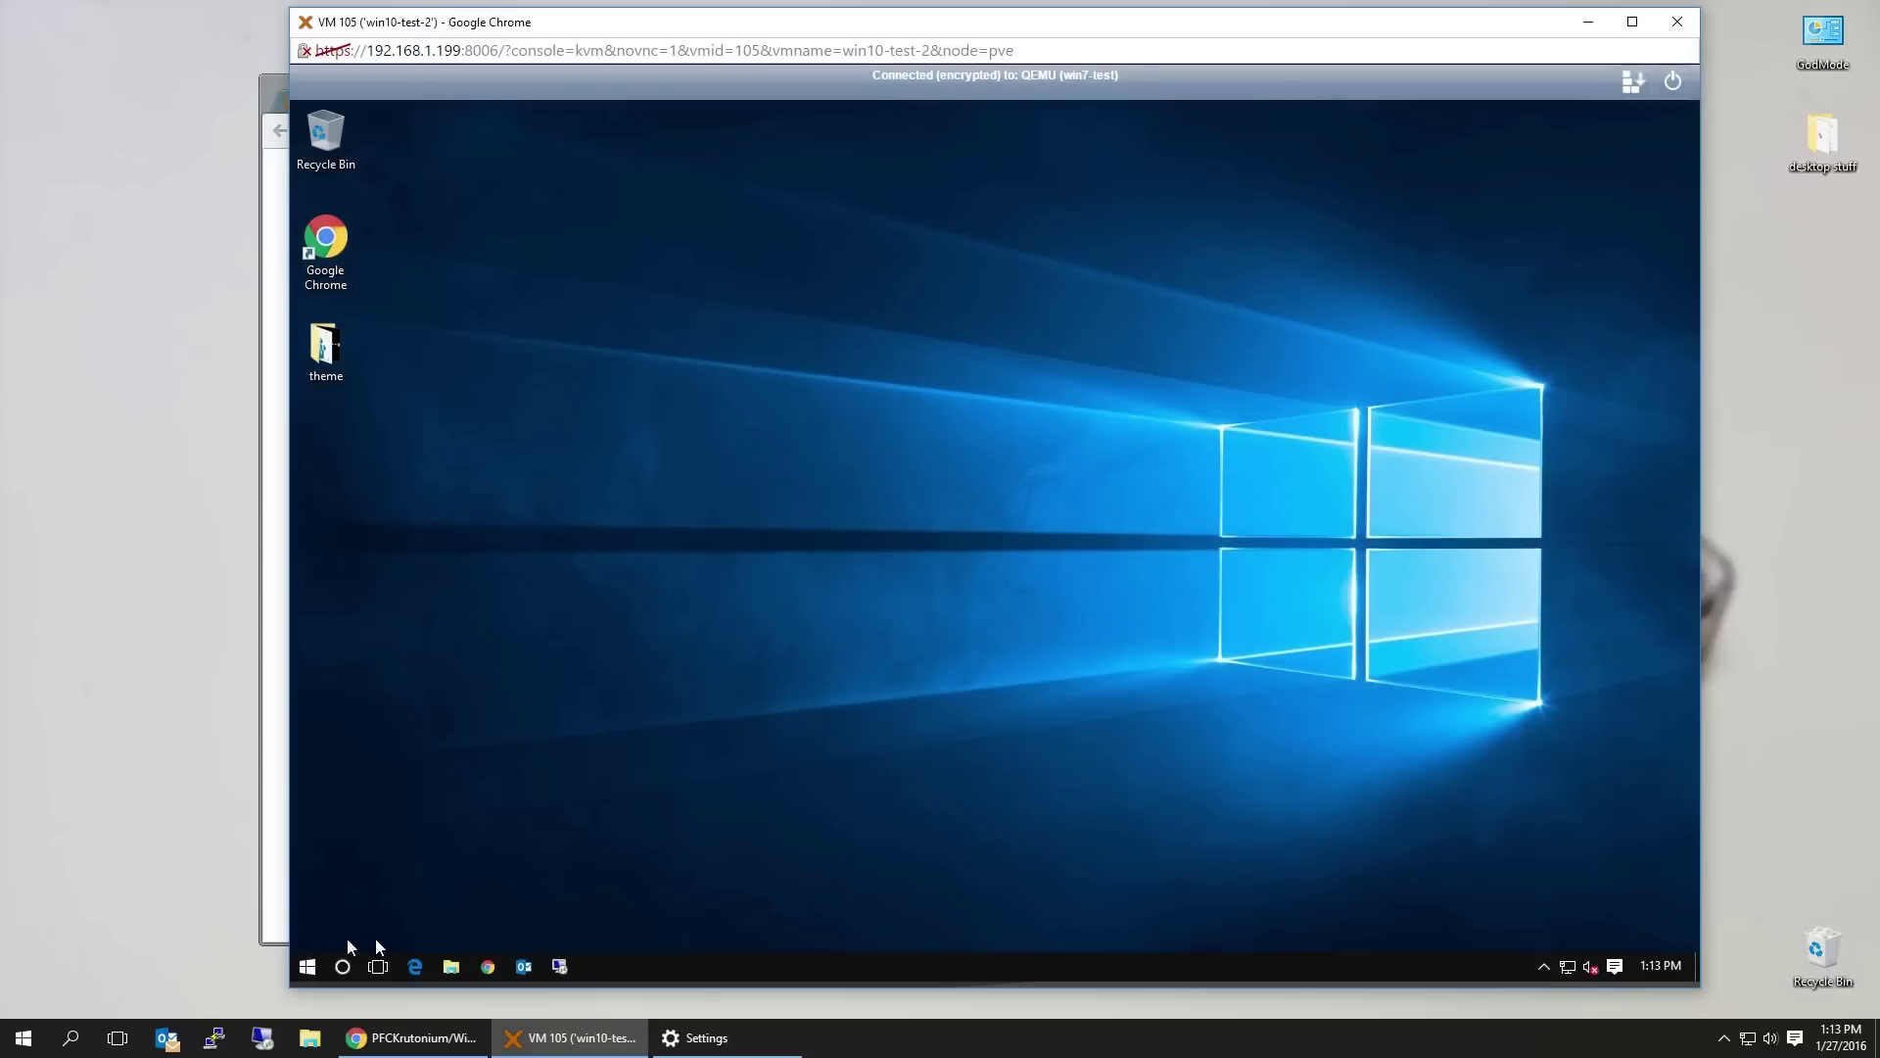
Launch UltraUXThemePatcher_3.0.4 from theme > Theme Patcher with administrator approval
double_click(326, 361)
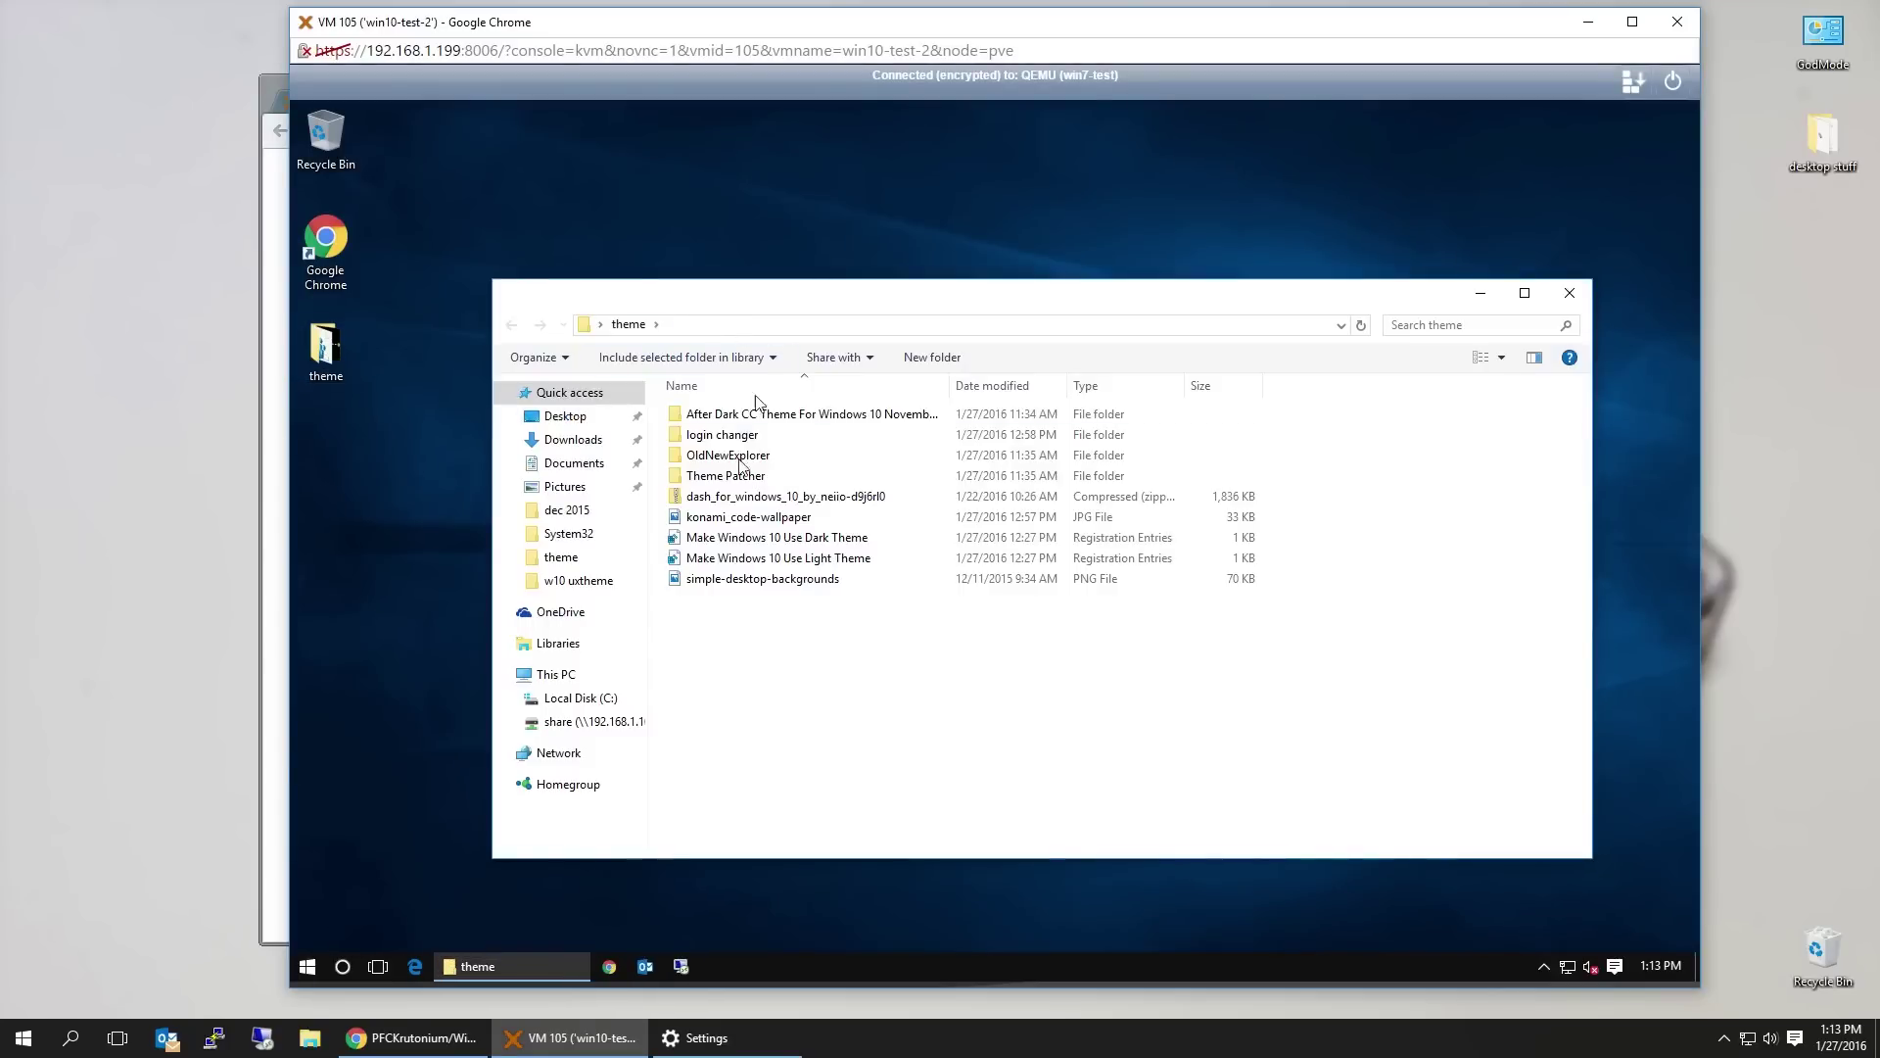
click(756, 478)
double_click(756, 478)
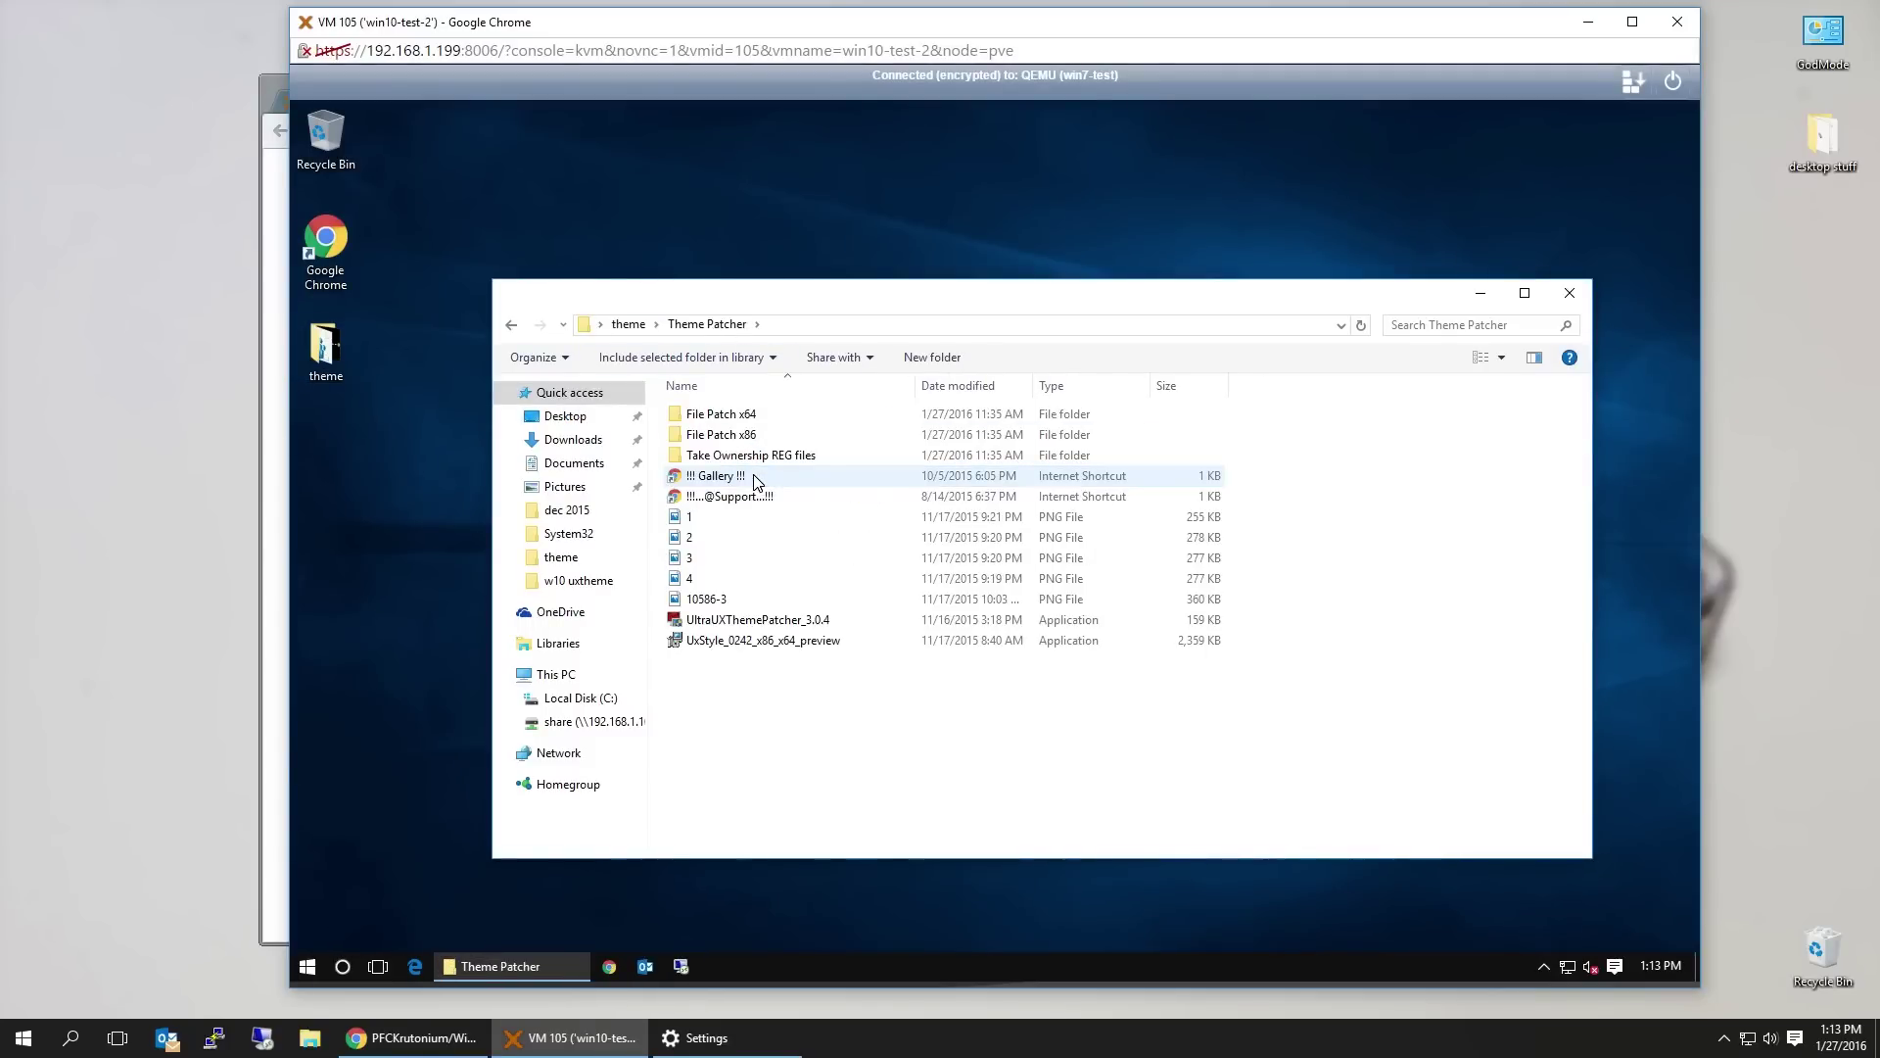
click(741, 623)
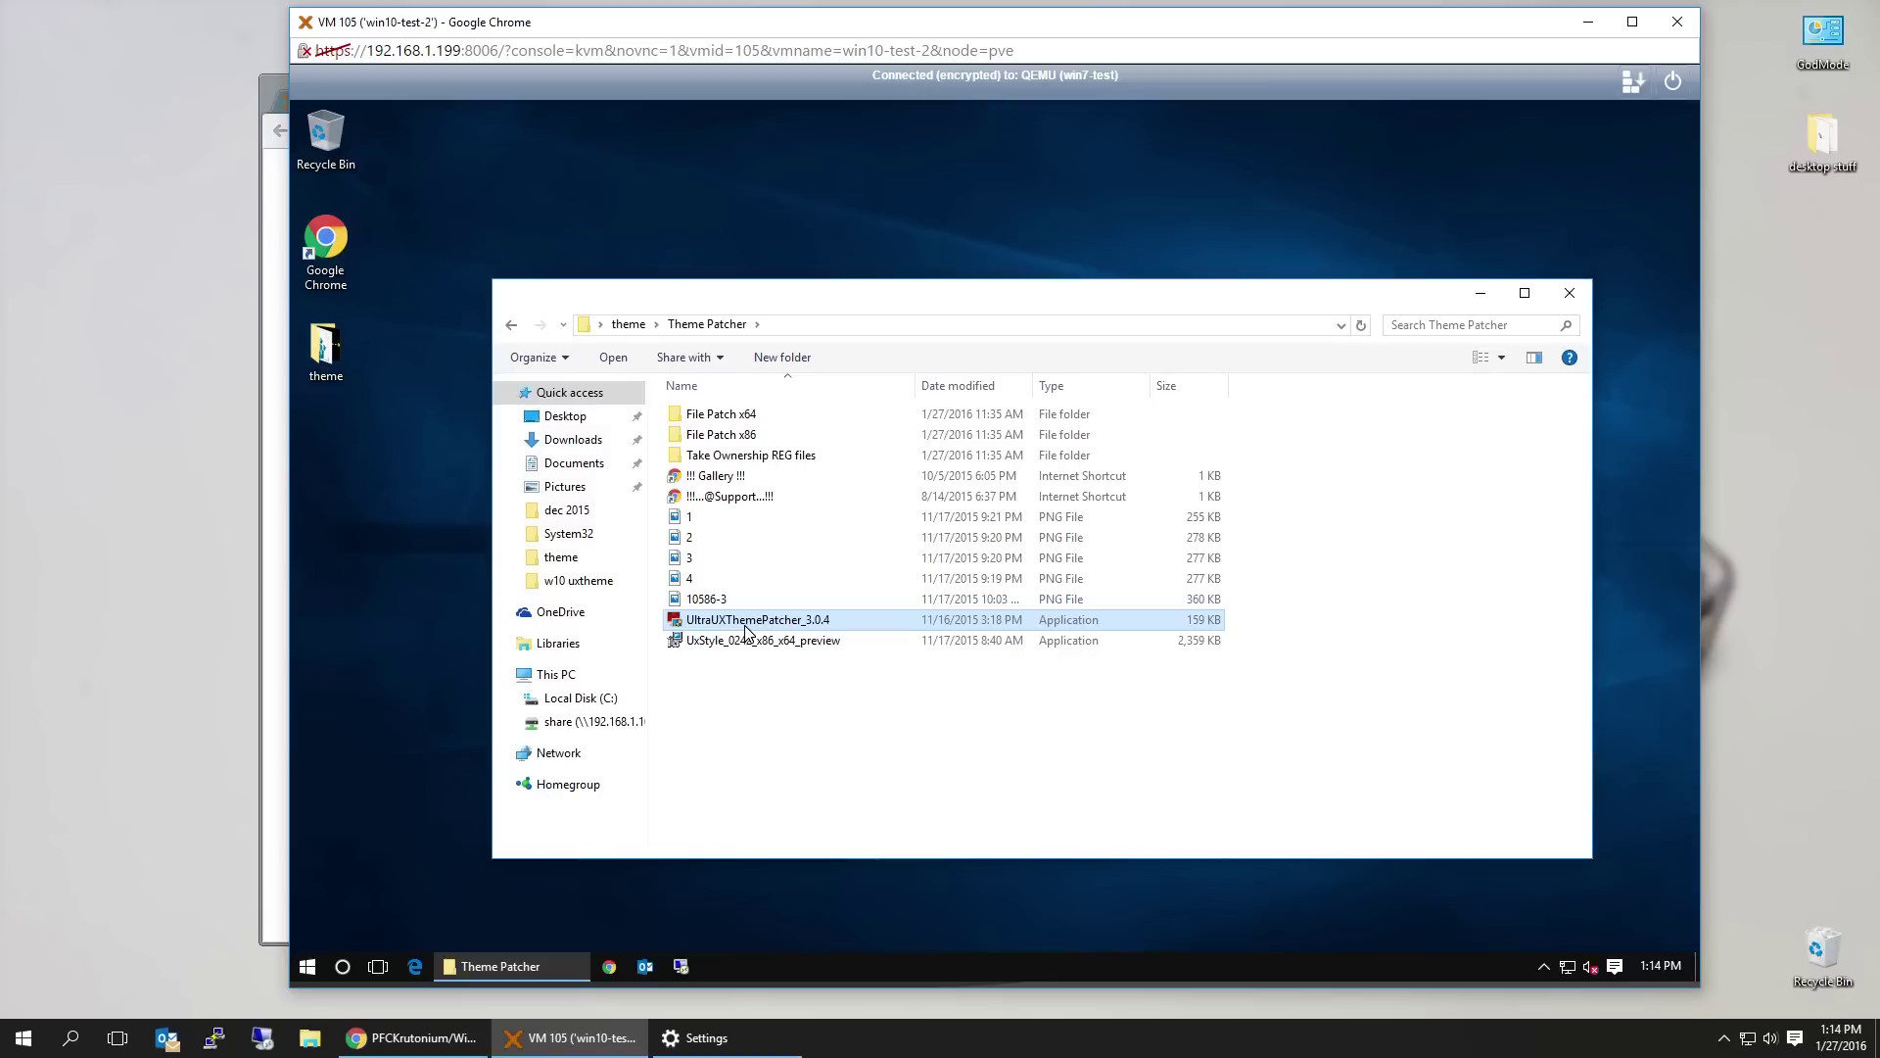
double_click(745, 625)
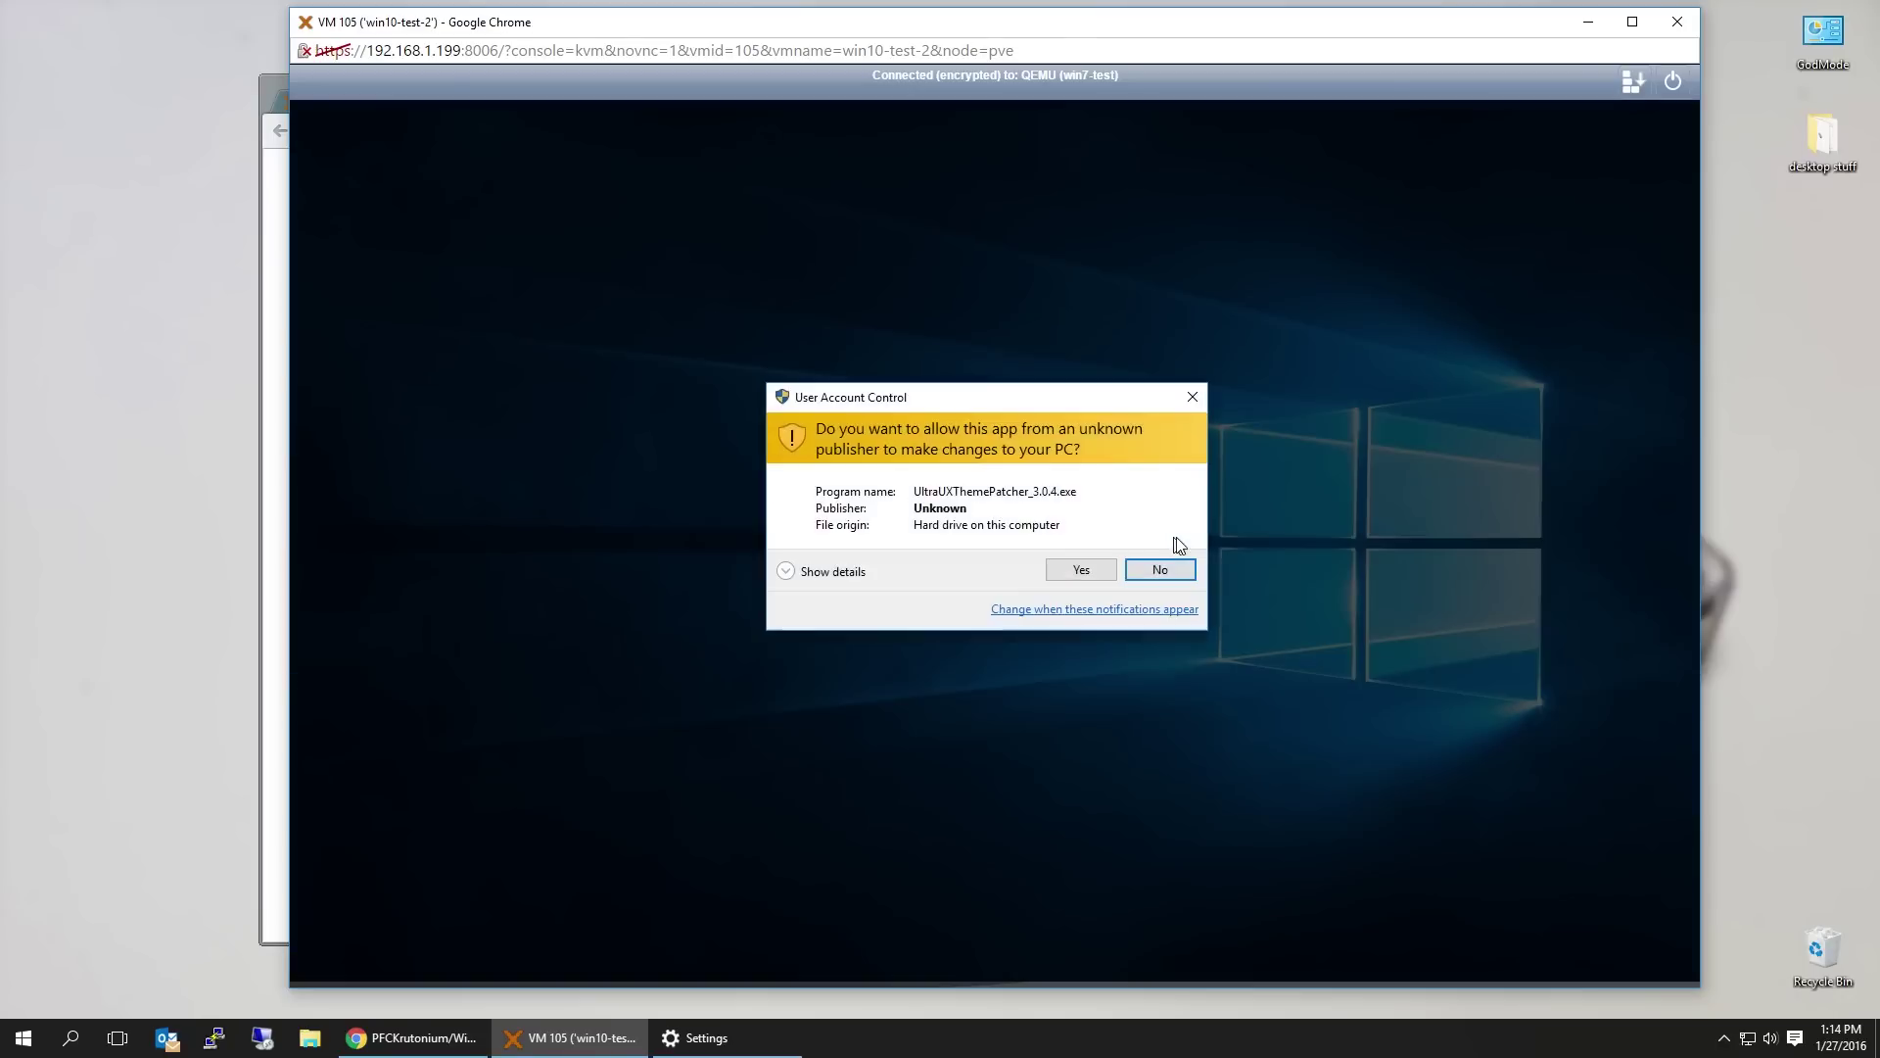
click(1108, 573)
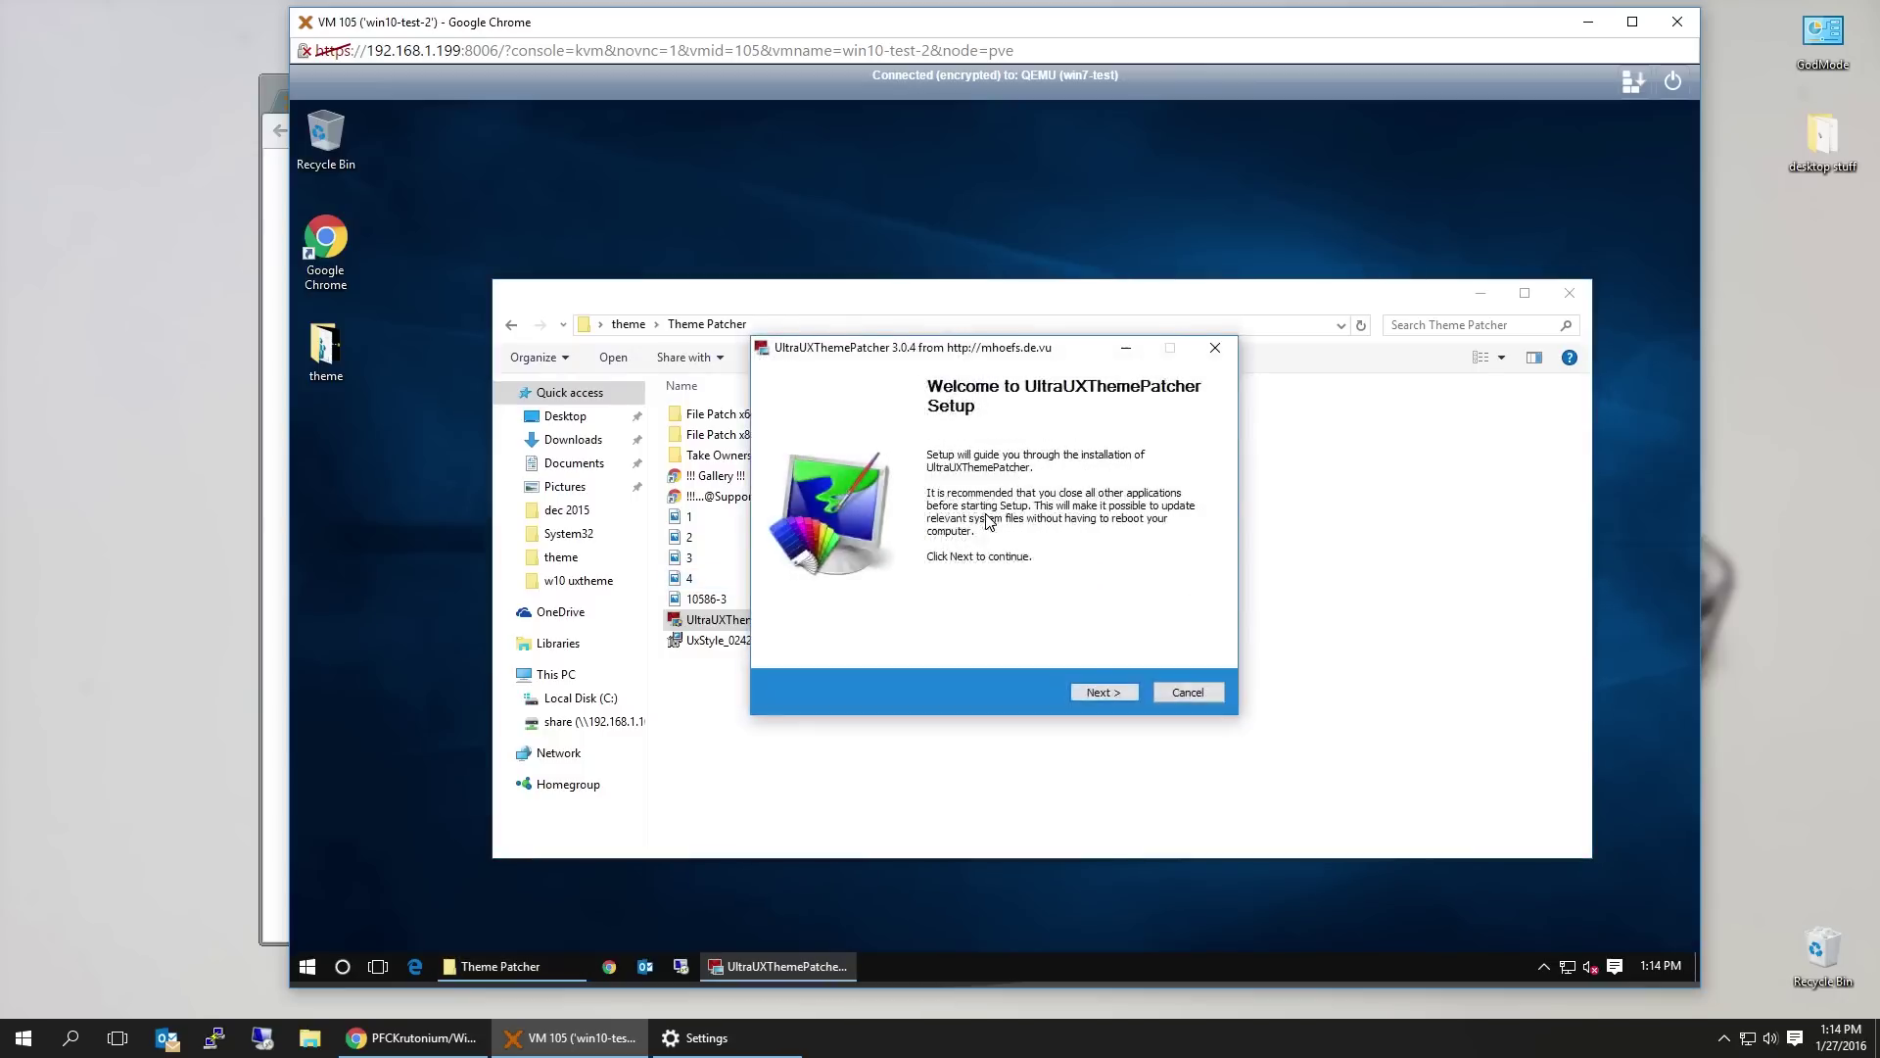
Accept both licenses and review the Windows version and Uxtheme, Themeui, Uxinit patch status
click(1095, 687)
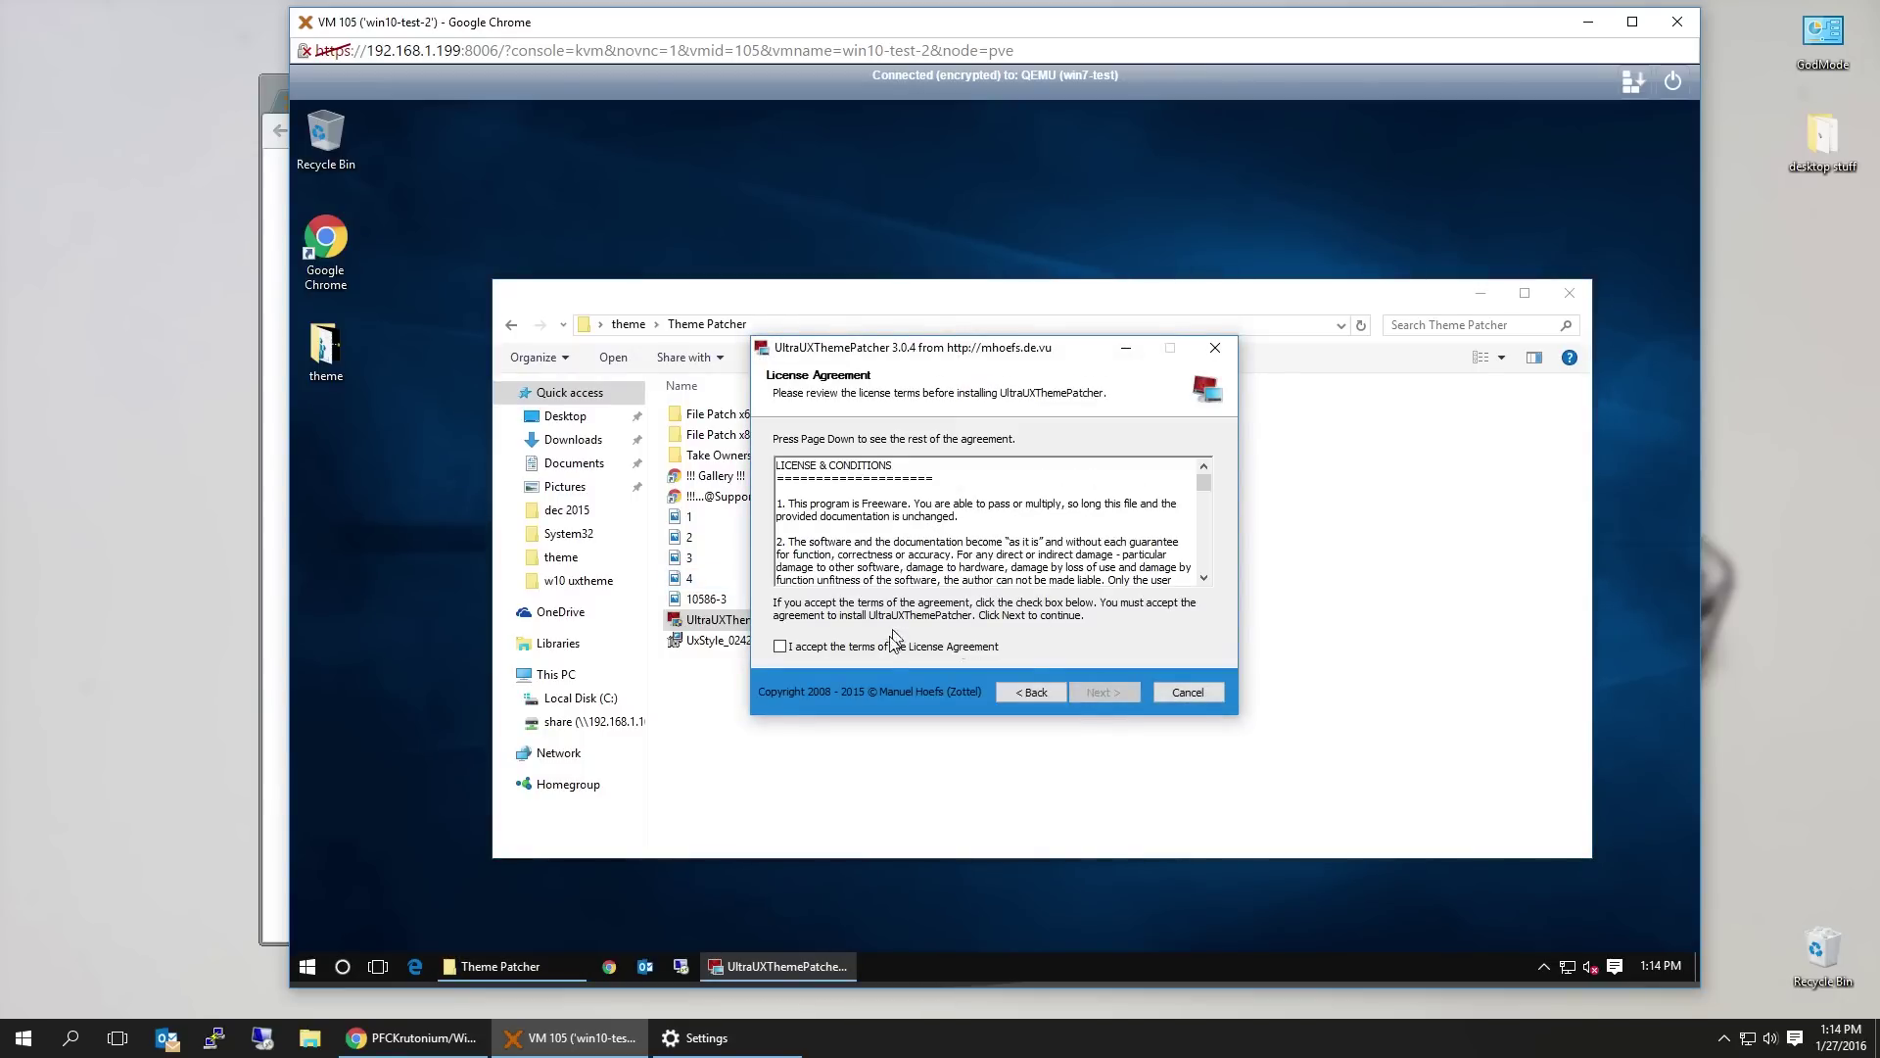
click(1093, 692)
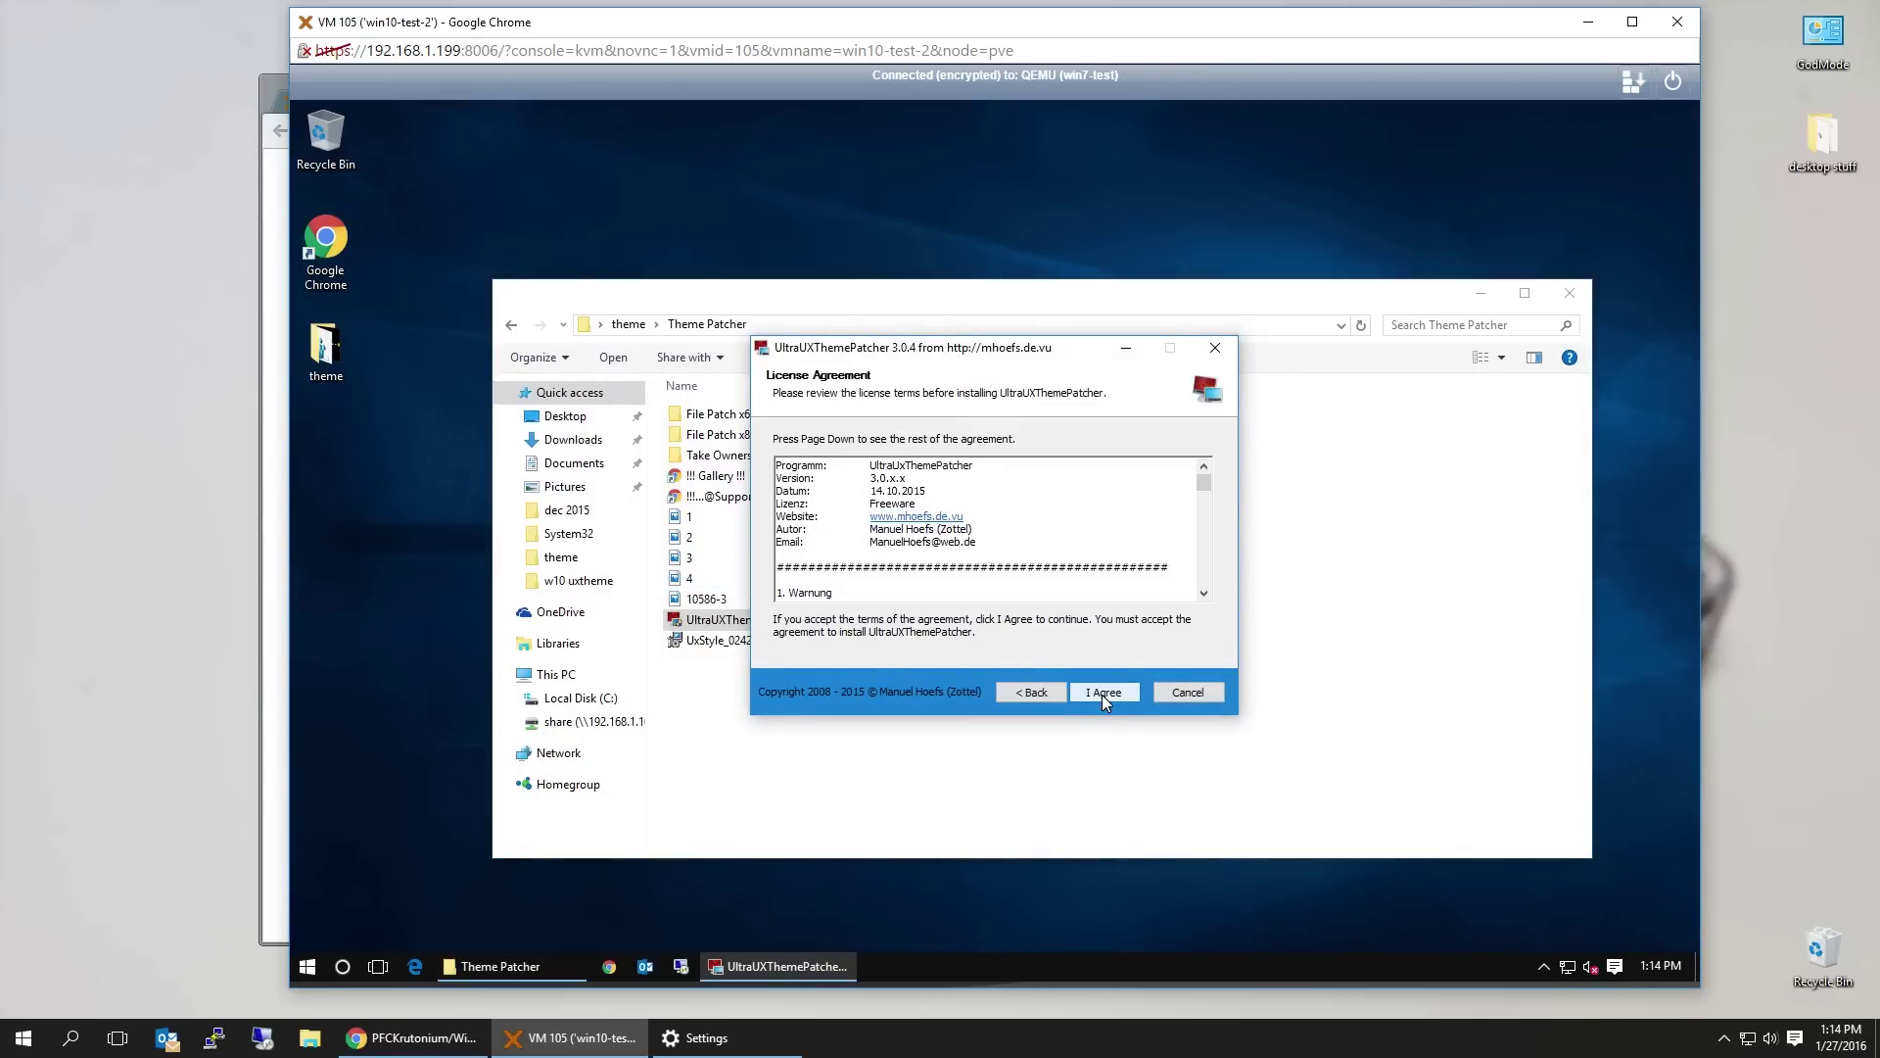
click(1101, 694)
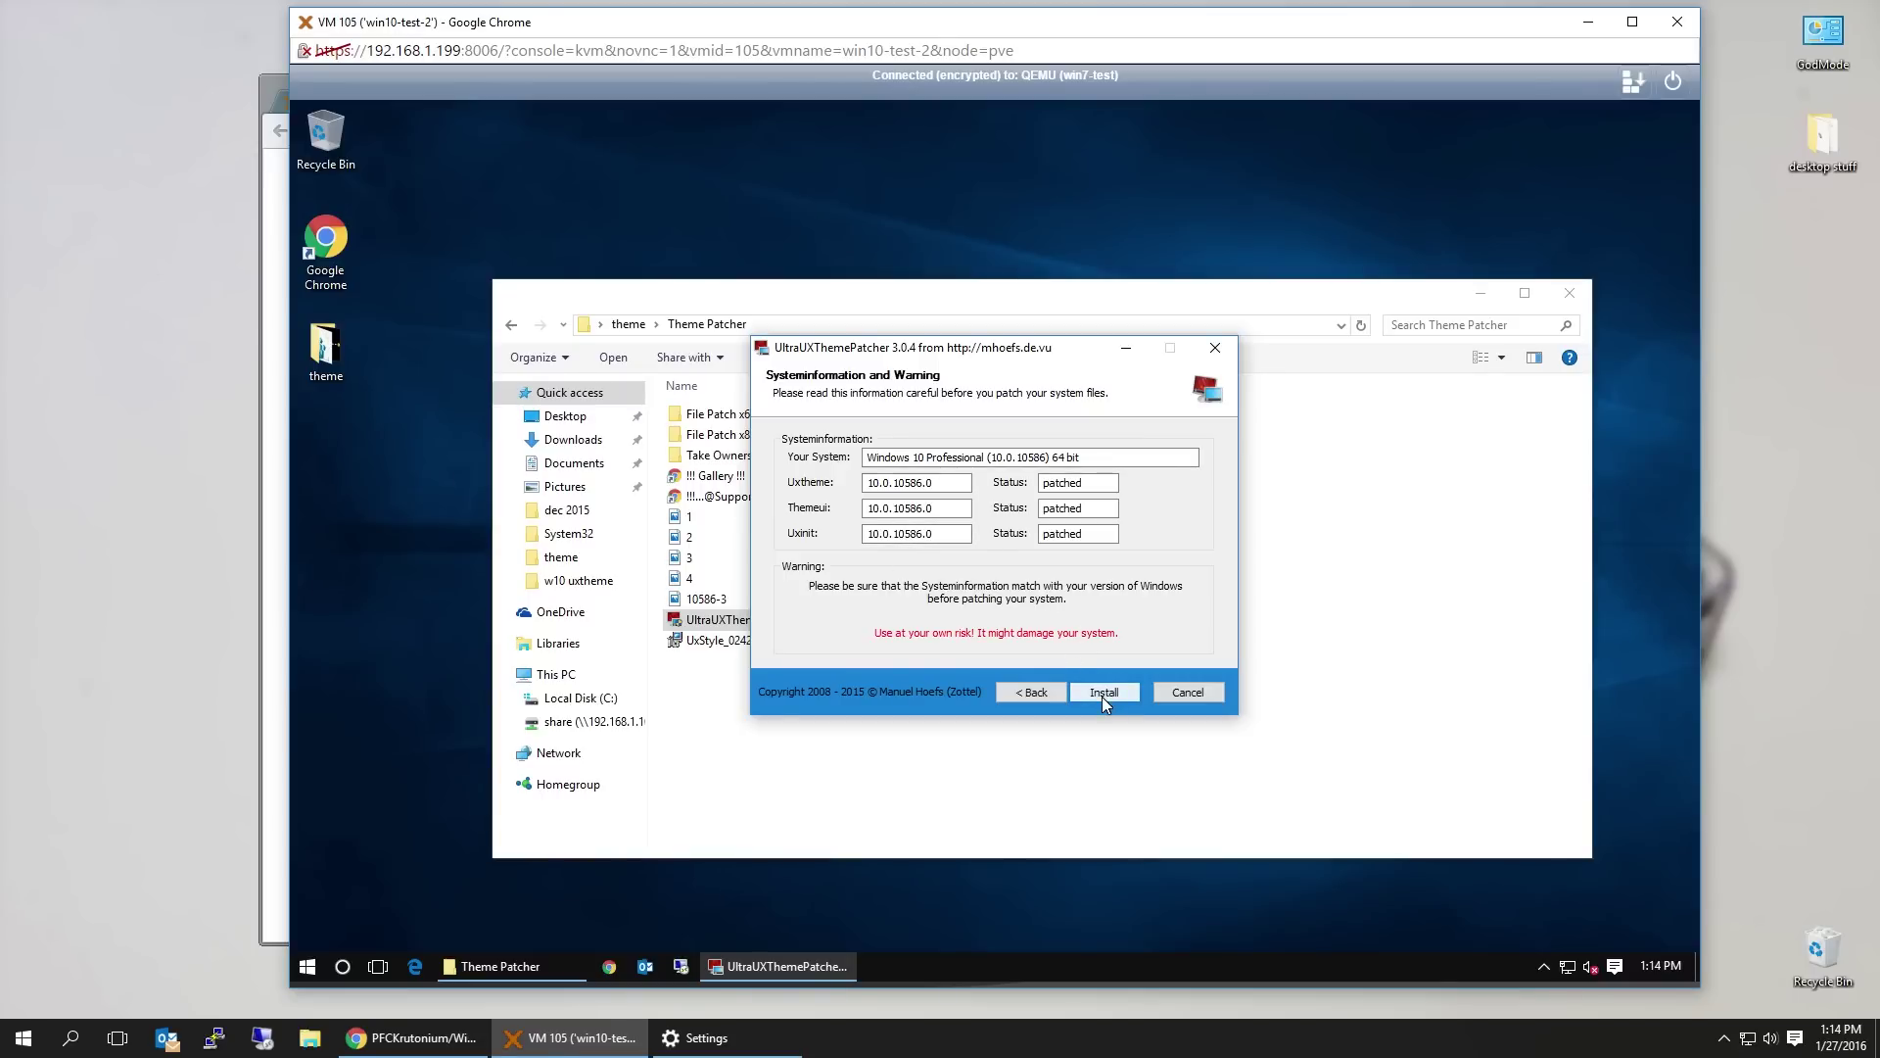
click(1050, 457)
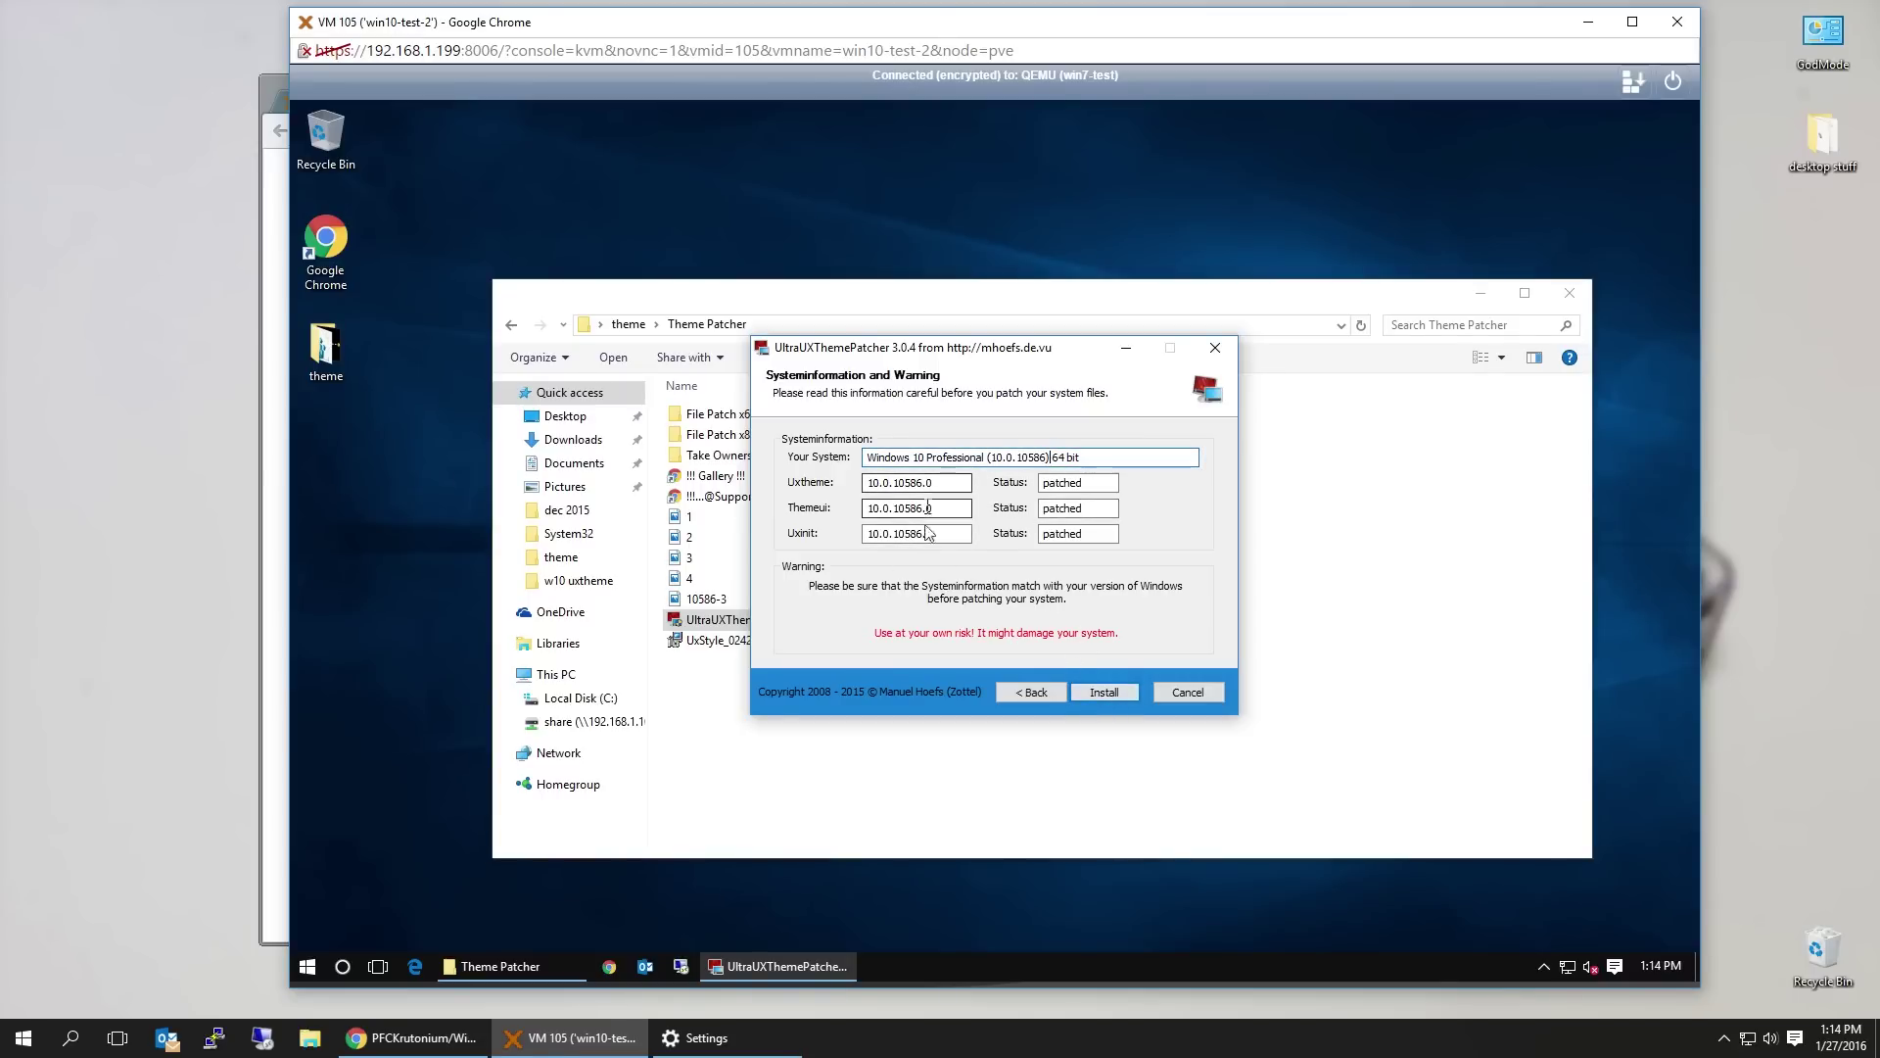
double_click(1065, 483)
double_click(1072, 508)
double_click(1072, 534)
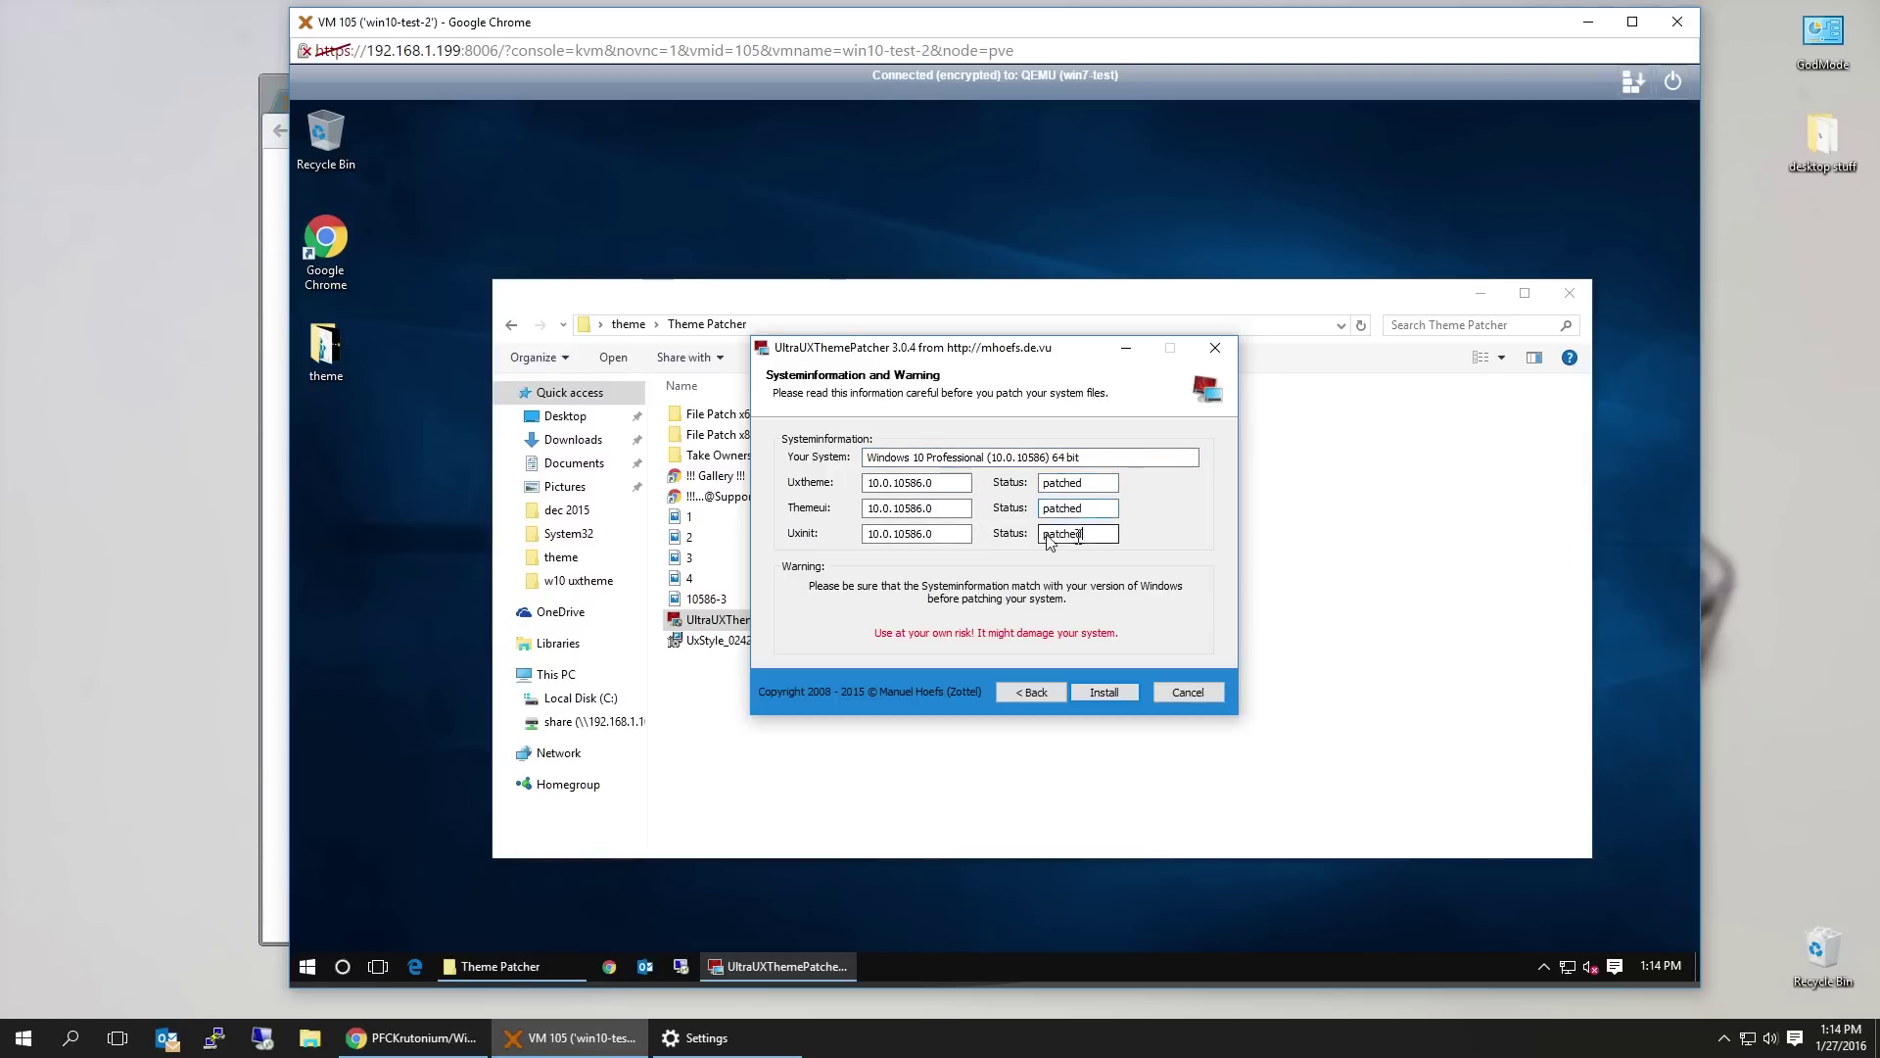
click(1092, 534)
Run the patch and finish the setup past the results and donation pages
click(1103, 692)
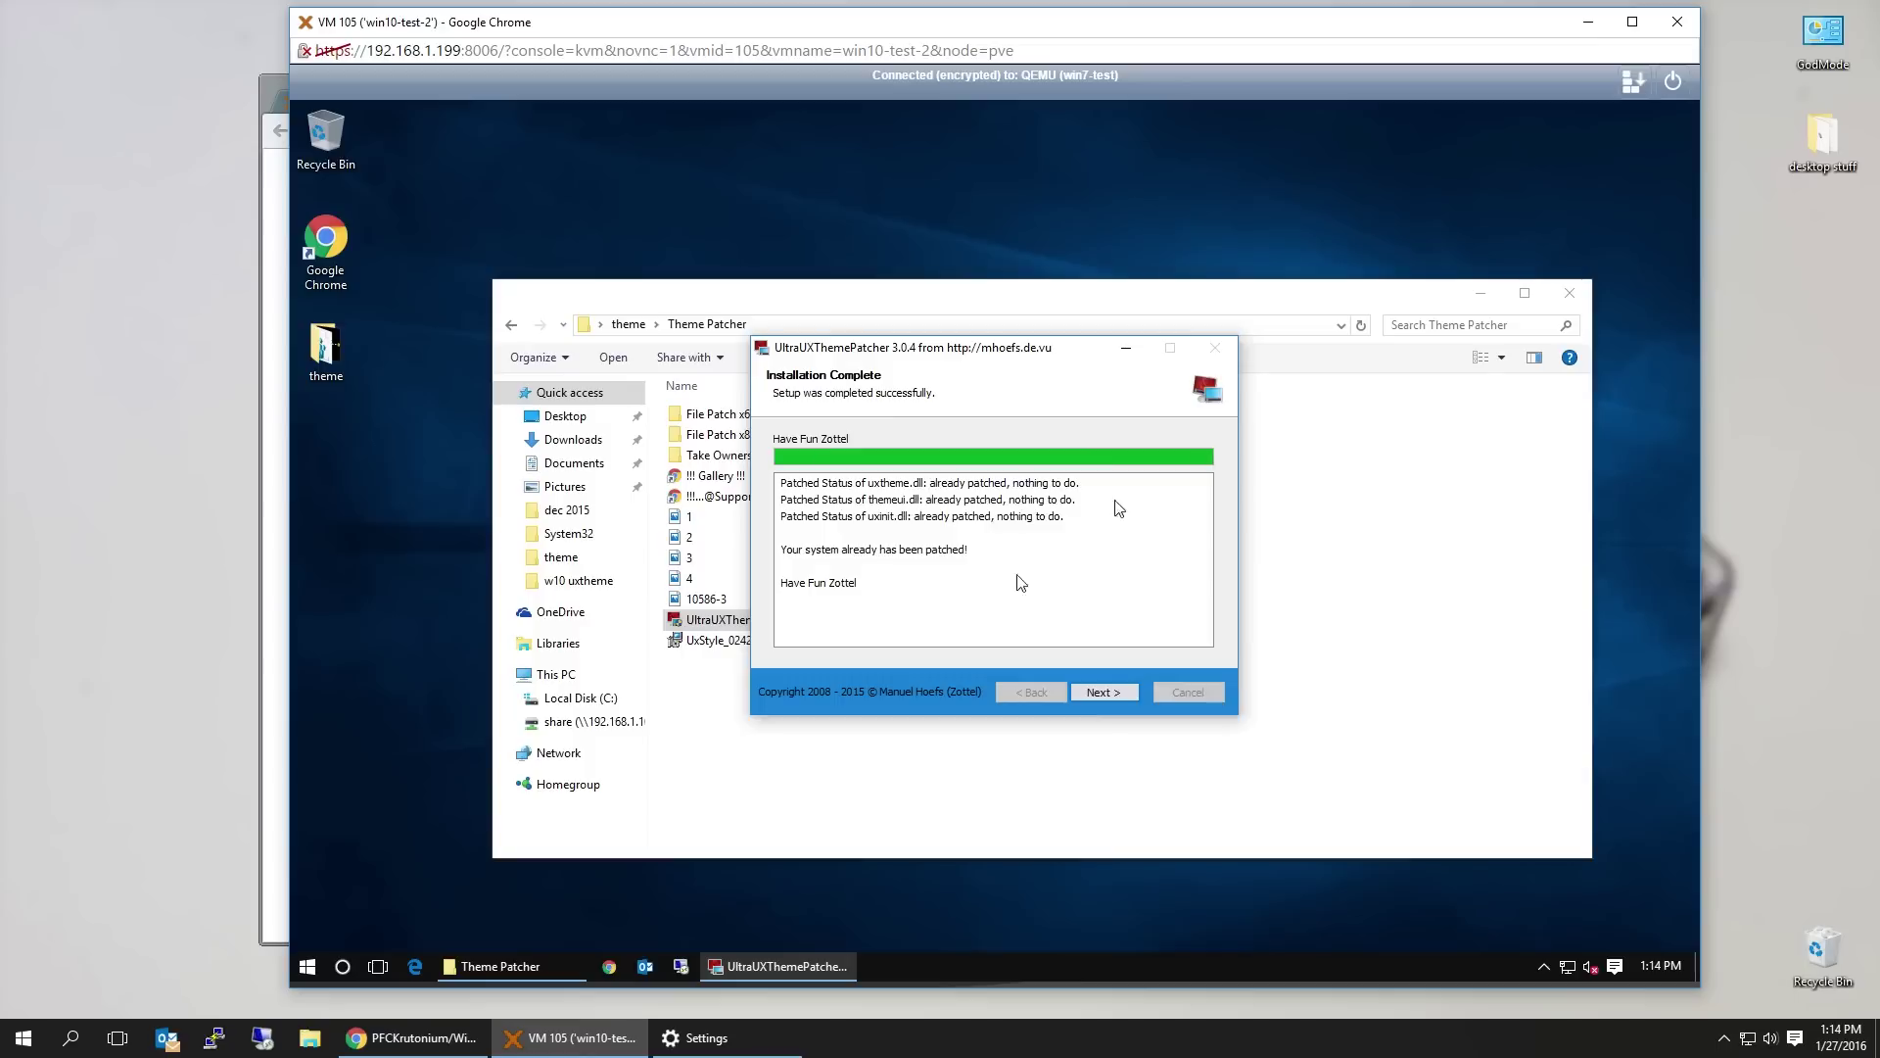
click(1105, 693)
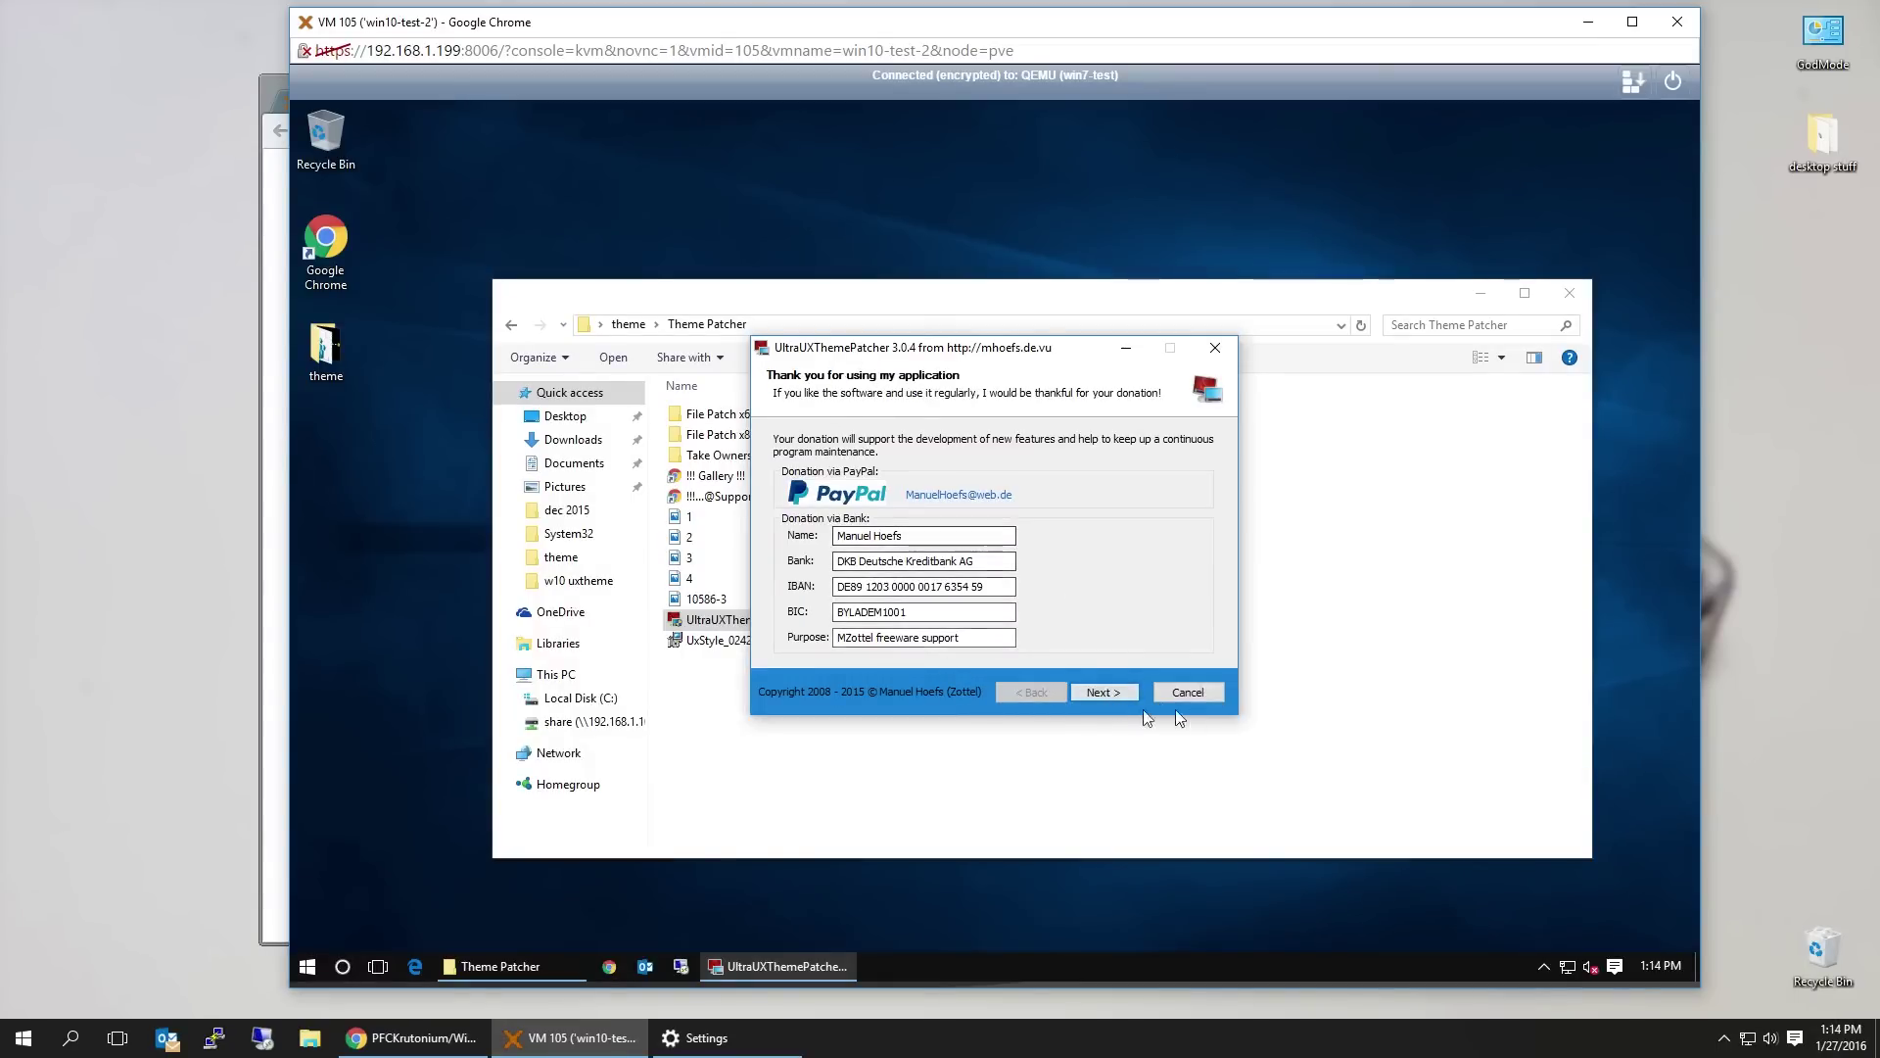
click(1124, 696)
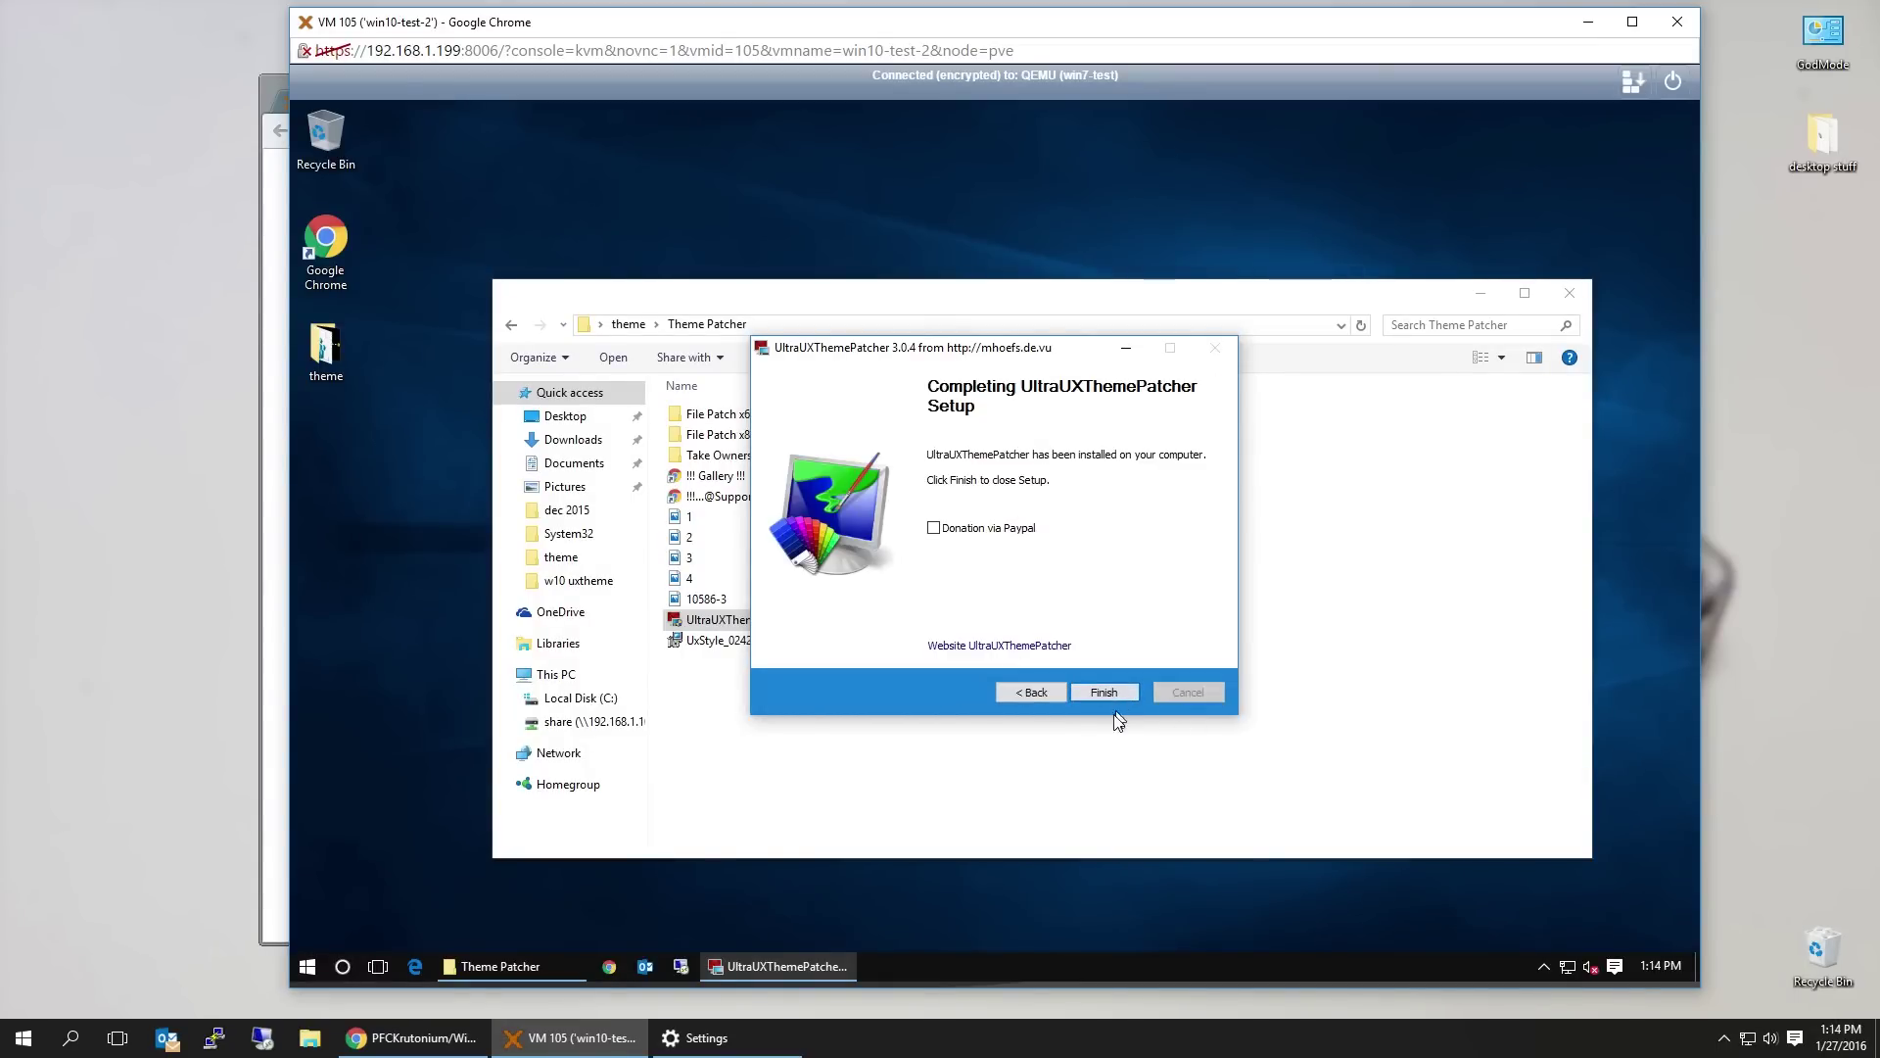
click(1110, 689)
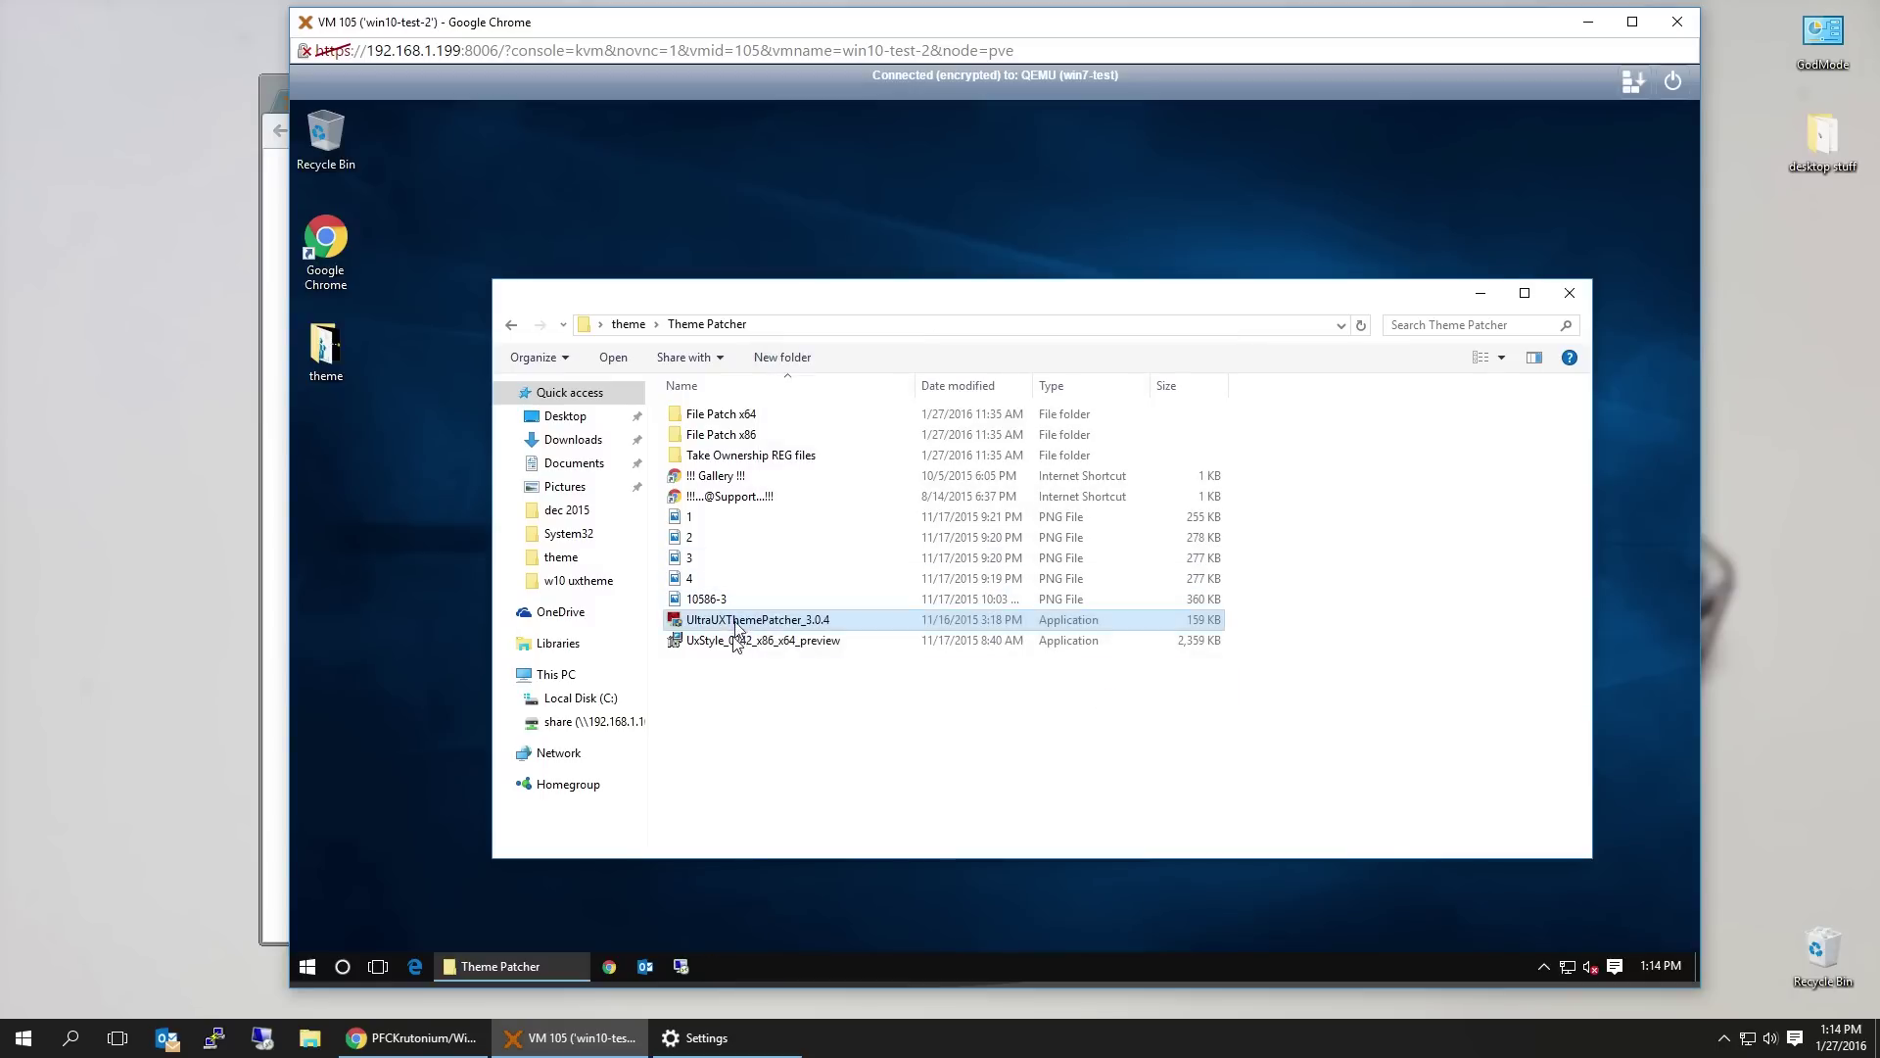
click(307, 966)
Restart the VM, sign in with the account password, and open the theme desktop folder
click(345, 893)
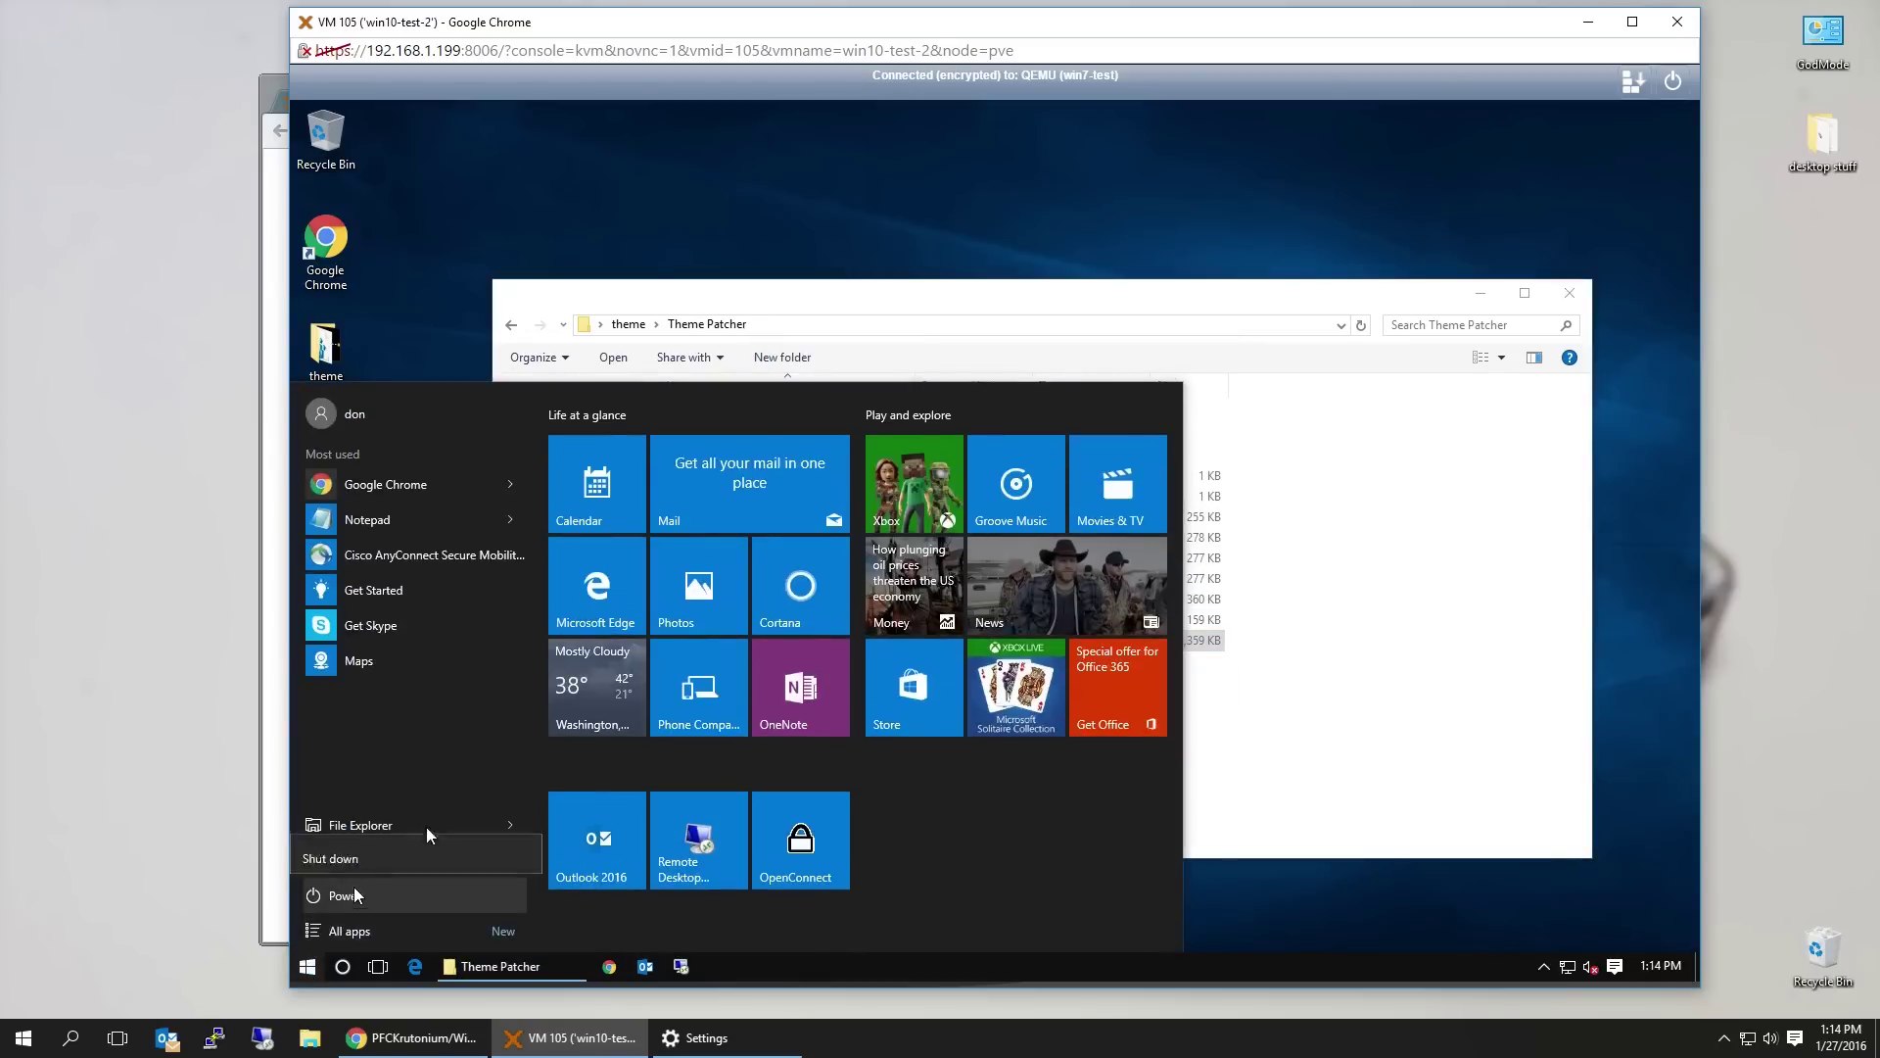
click(353, 870)
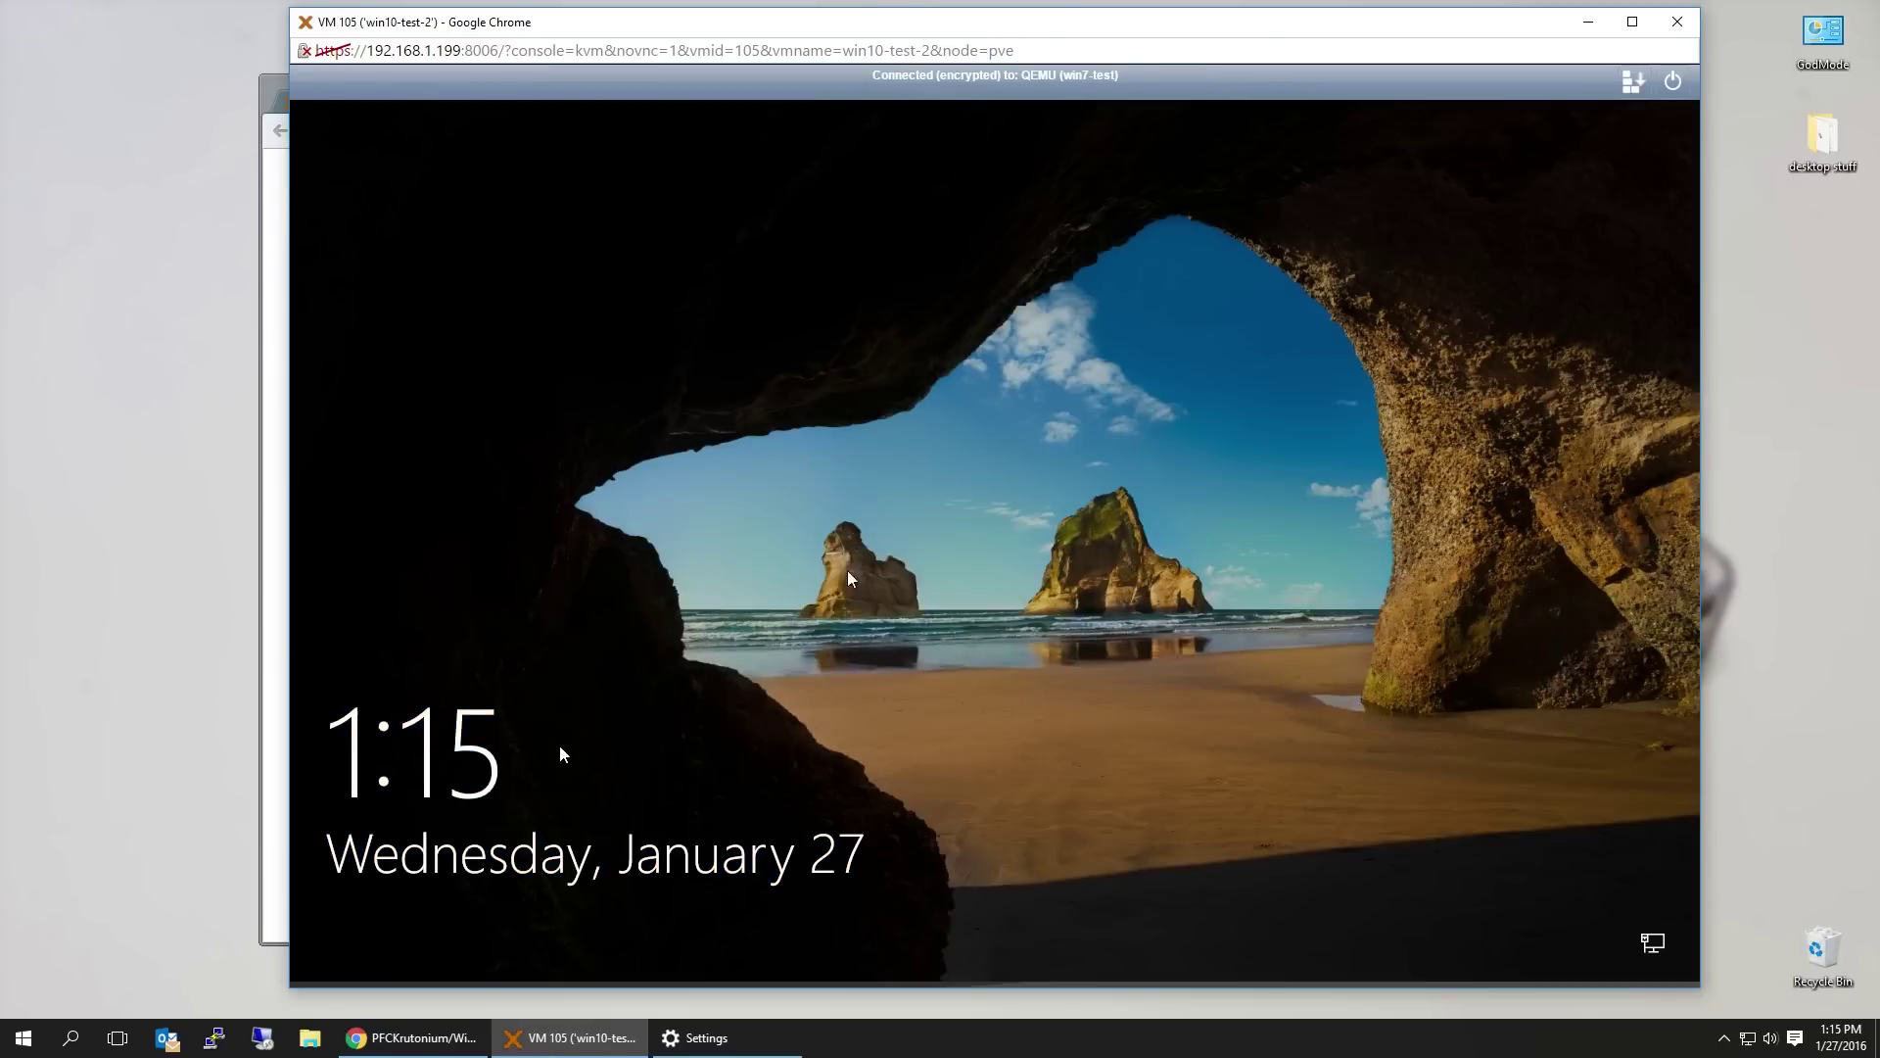
click(558, 755)
text(••)
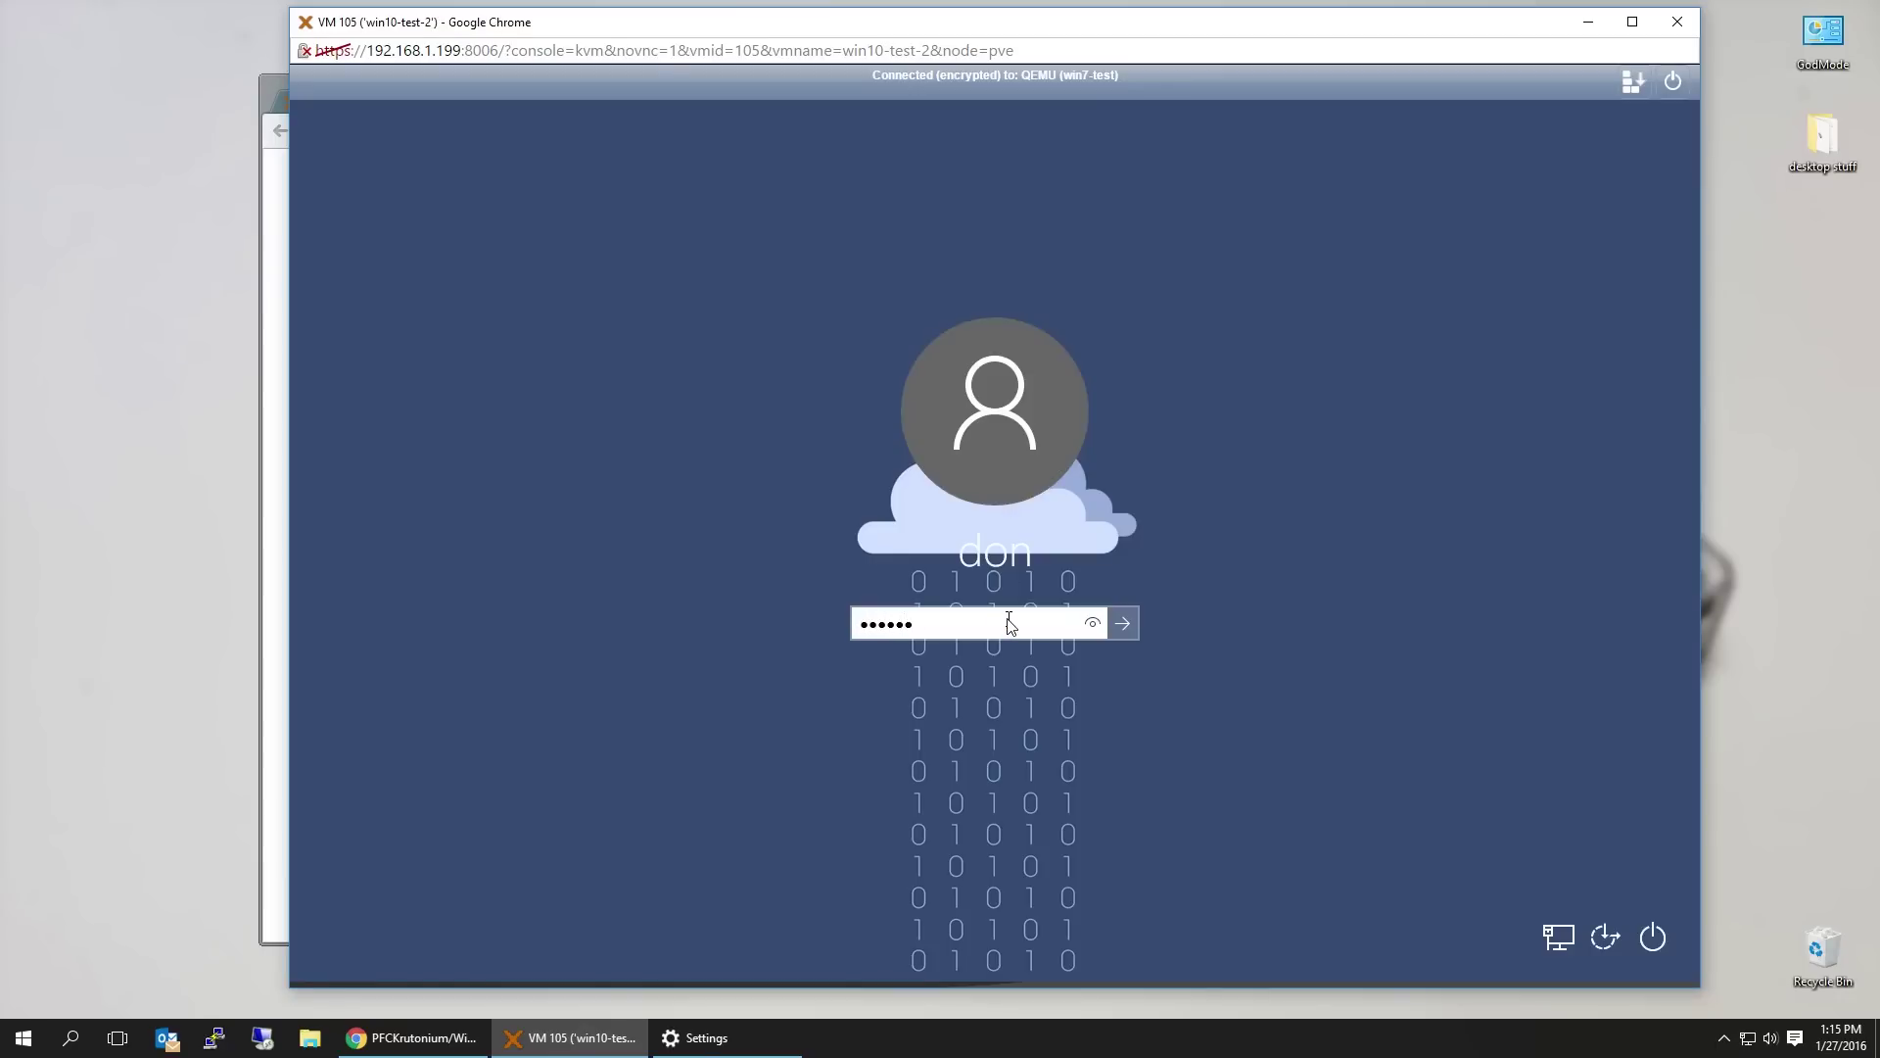
key(Return)
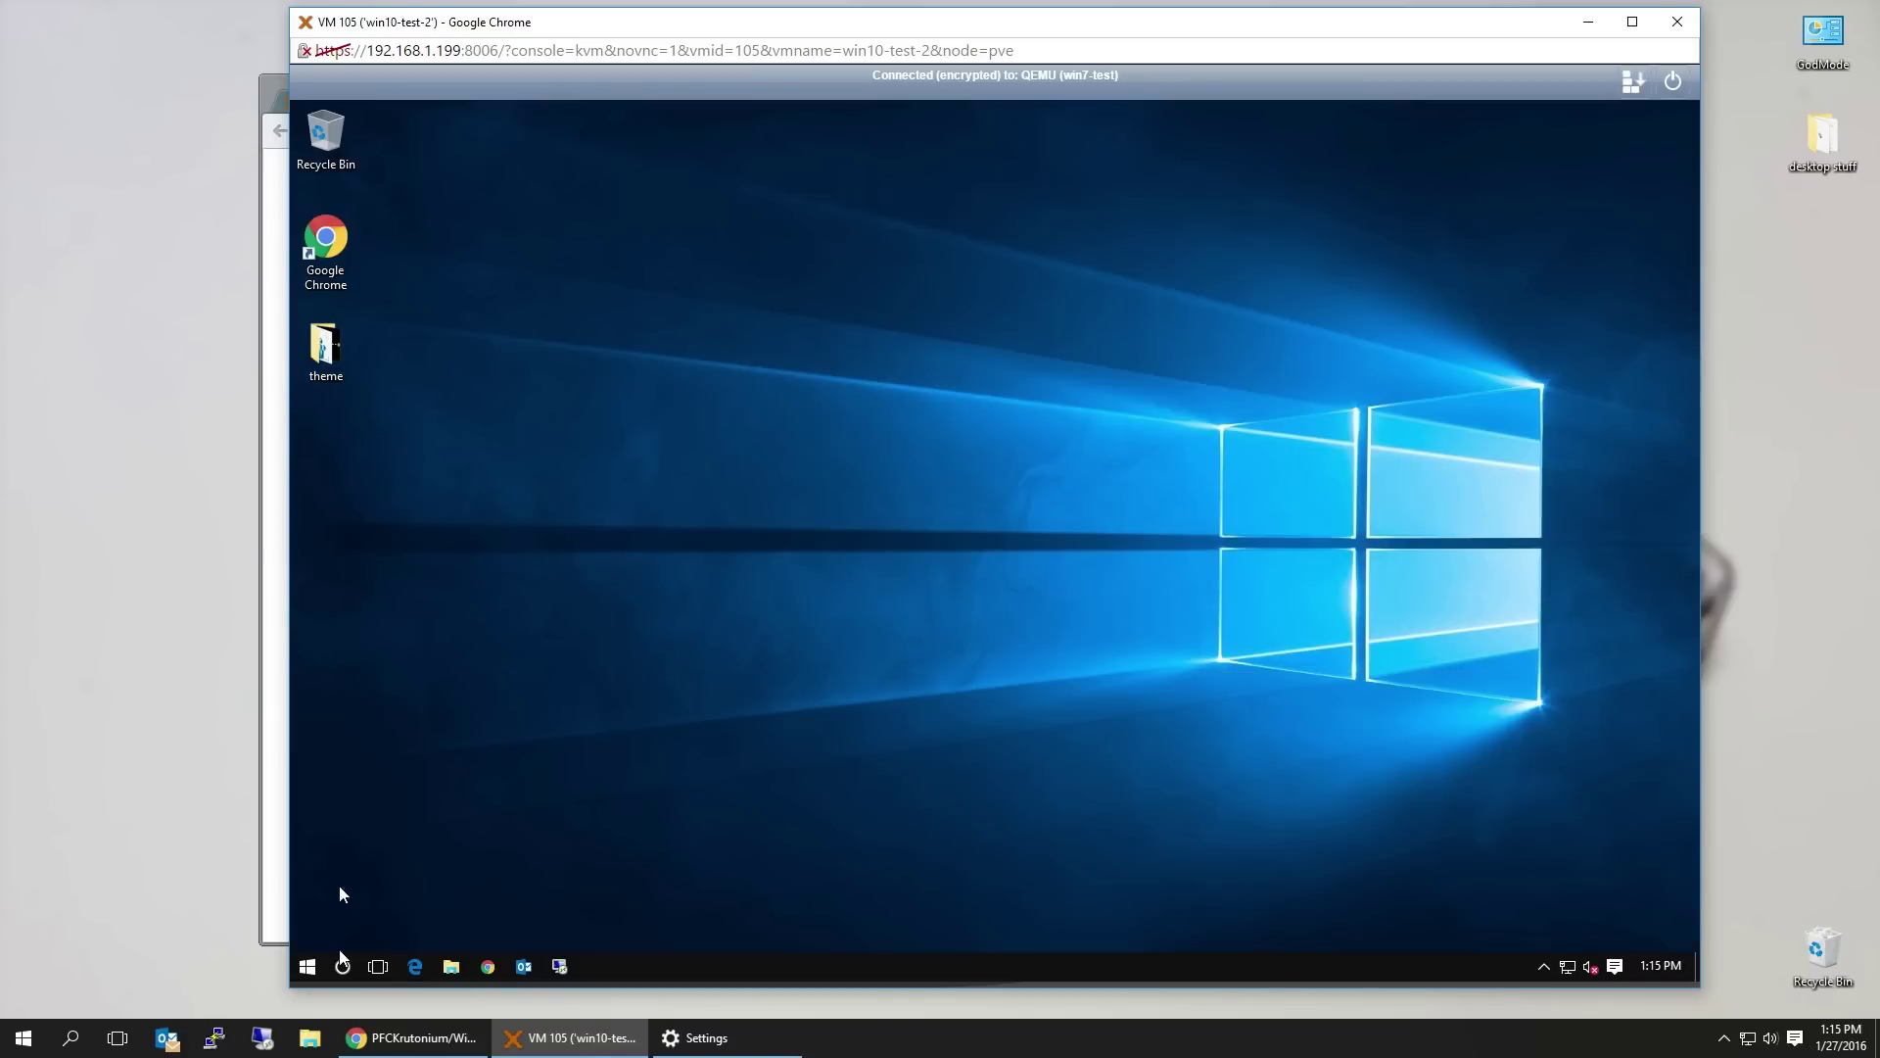
double_click(323, 375)
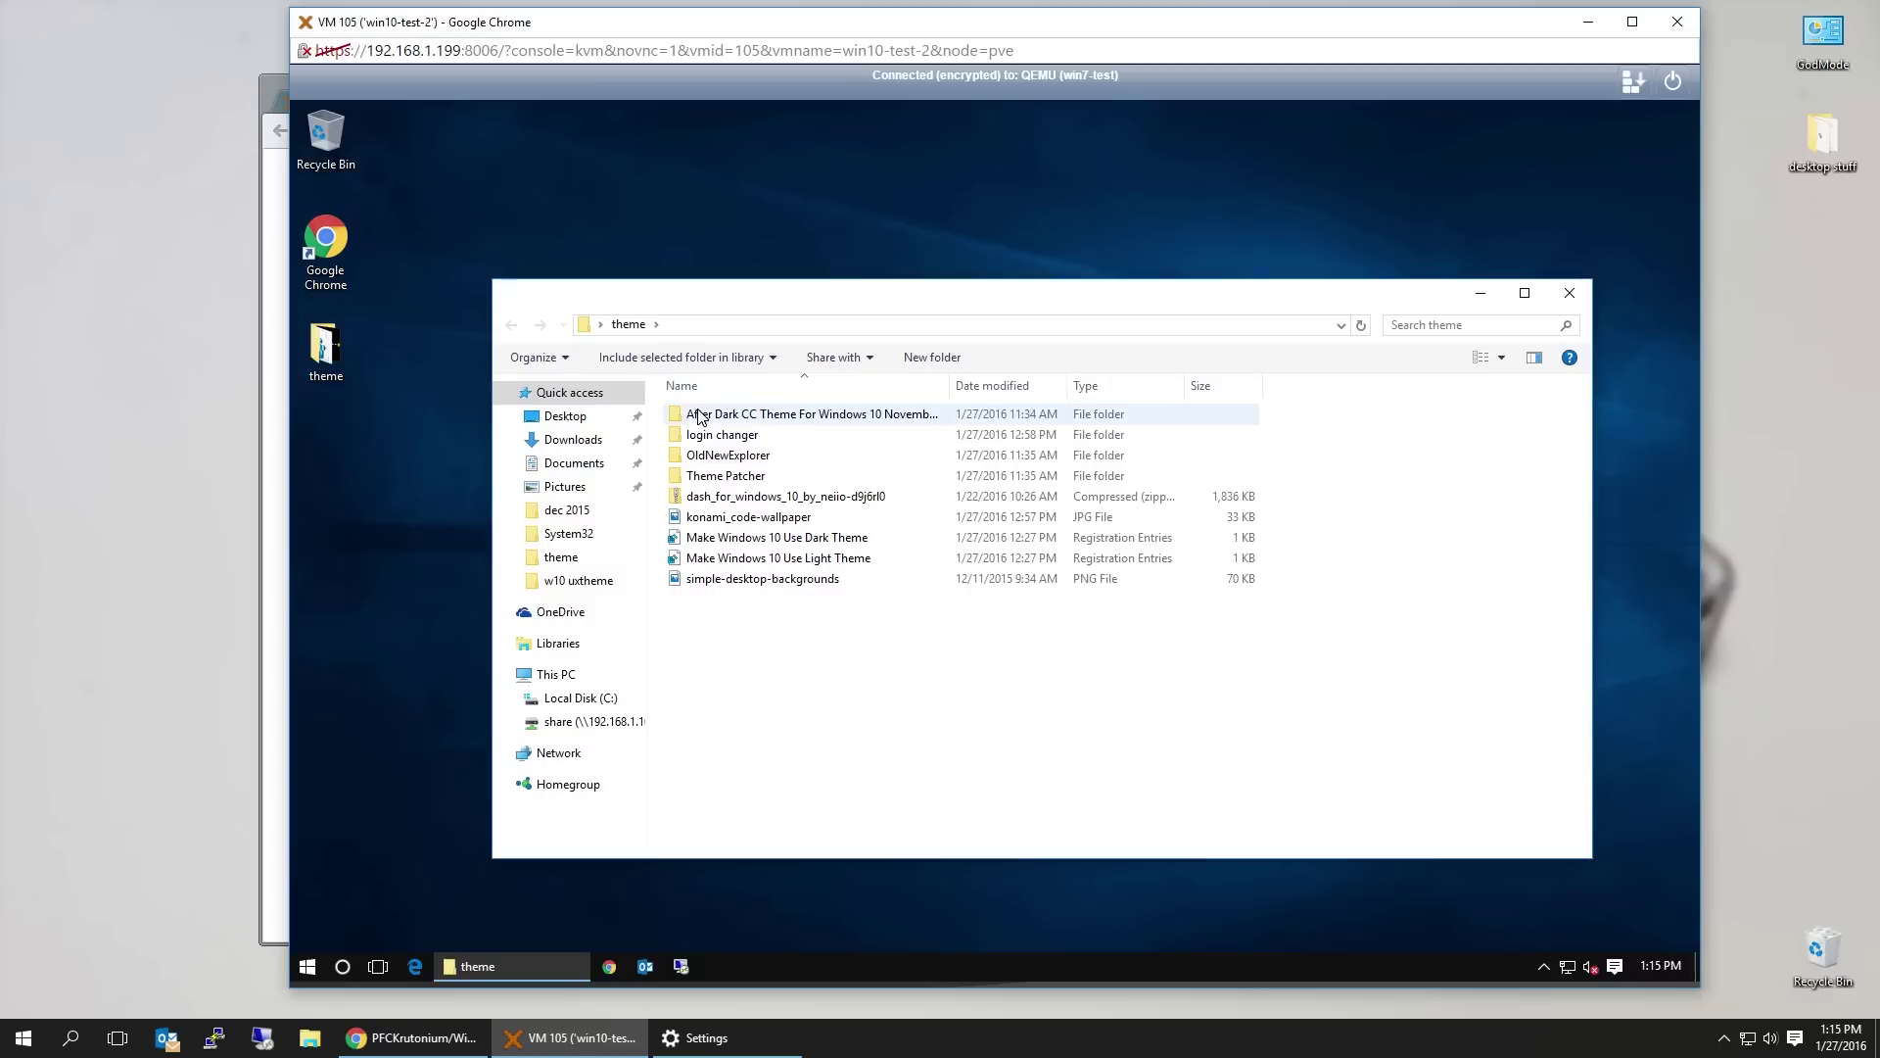
Open the UxStyle 0.2.4.2 setup from Theme Patcher, then cancel it
double_click(726, 477)
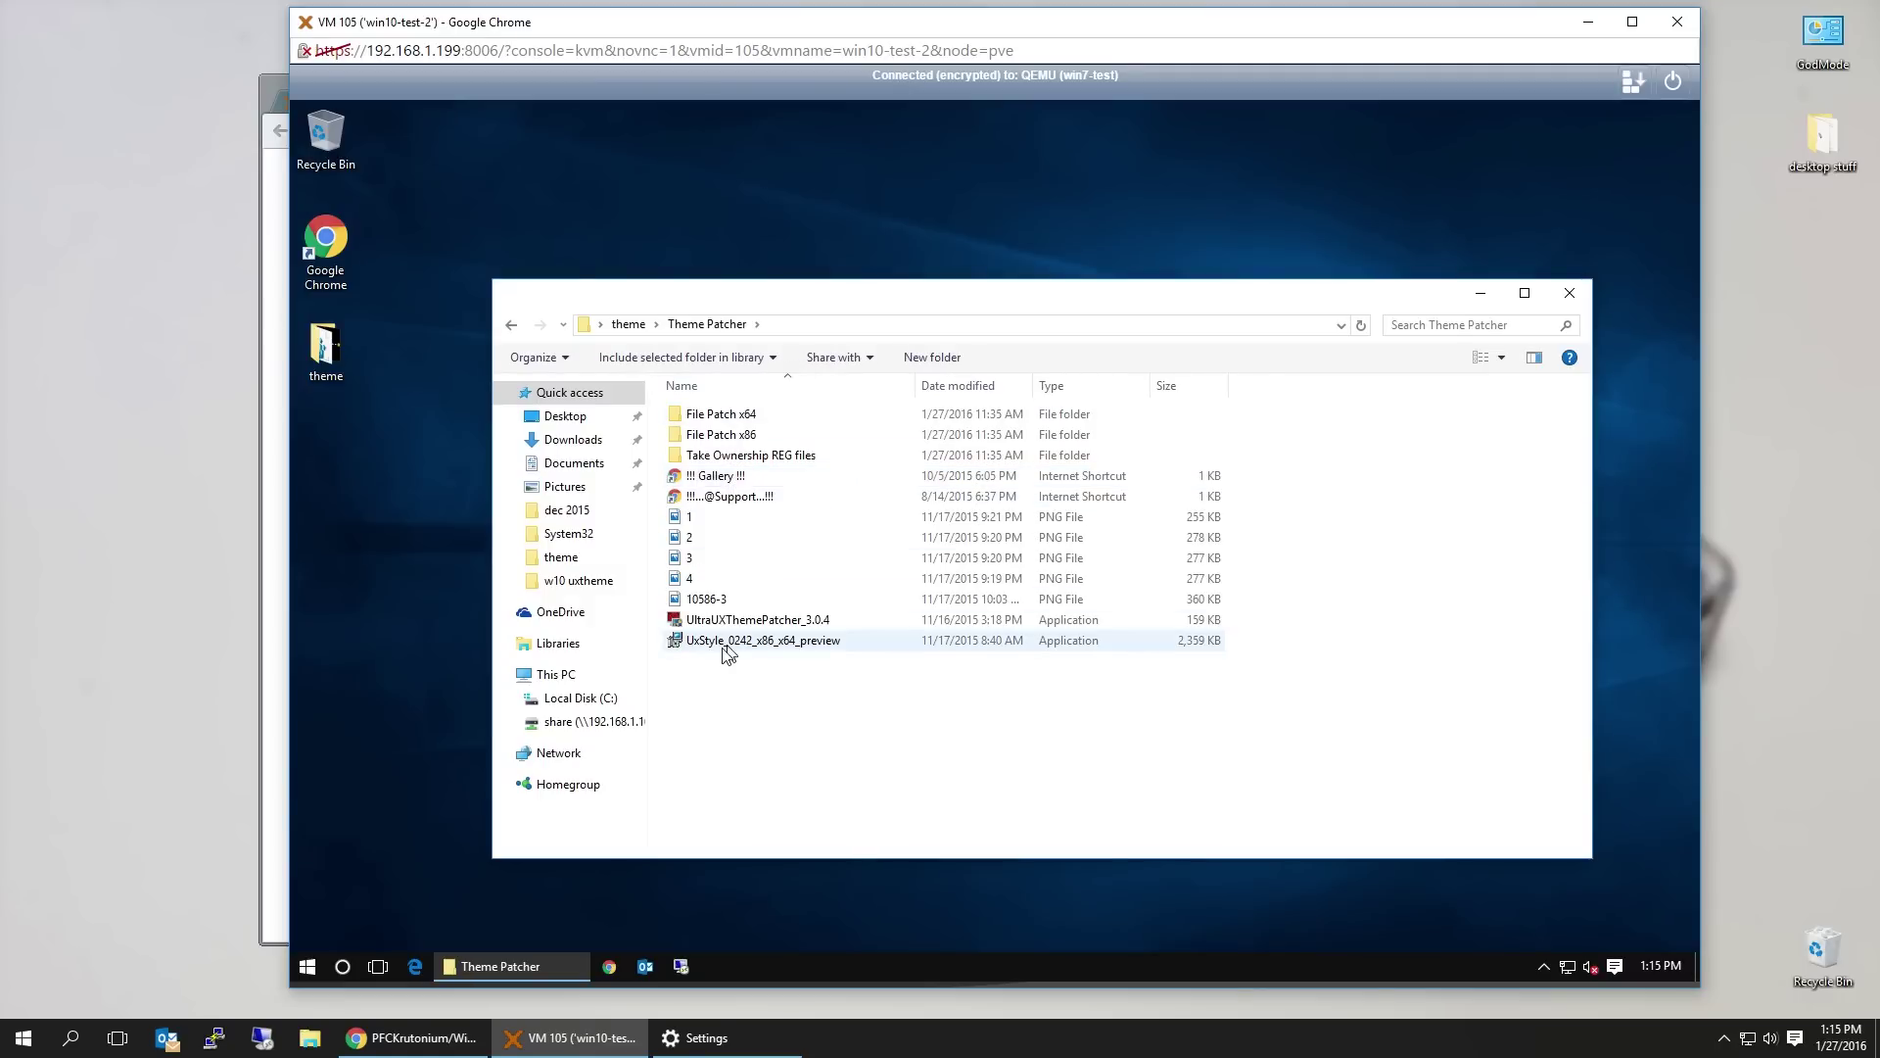
click(773, 643)
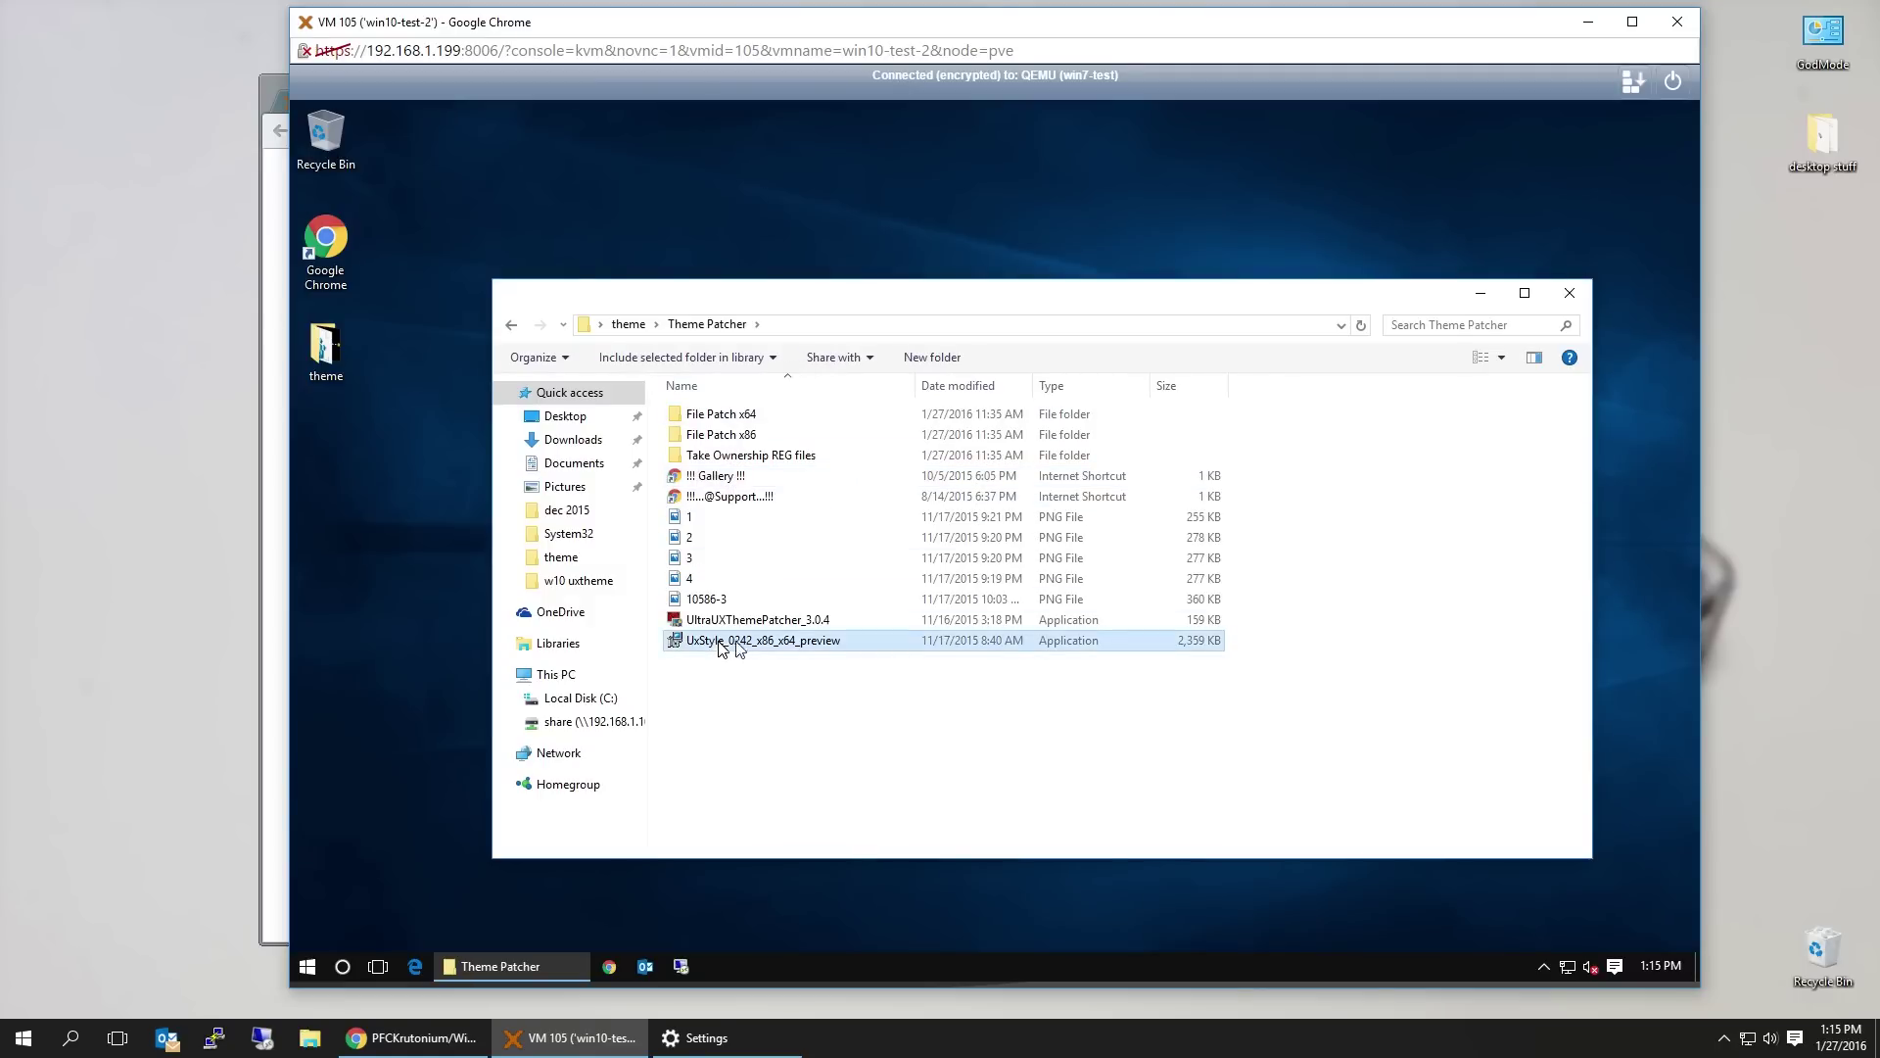
double_click(795, 648)
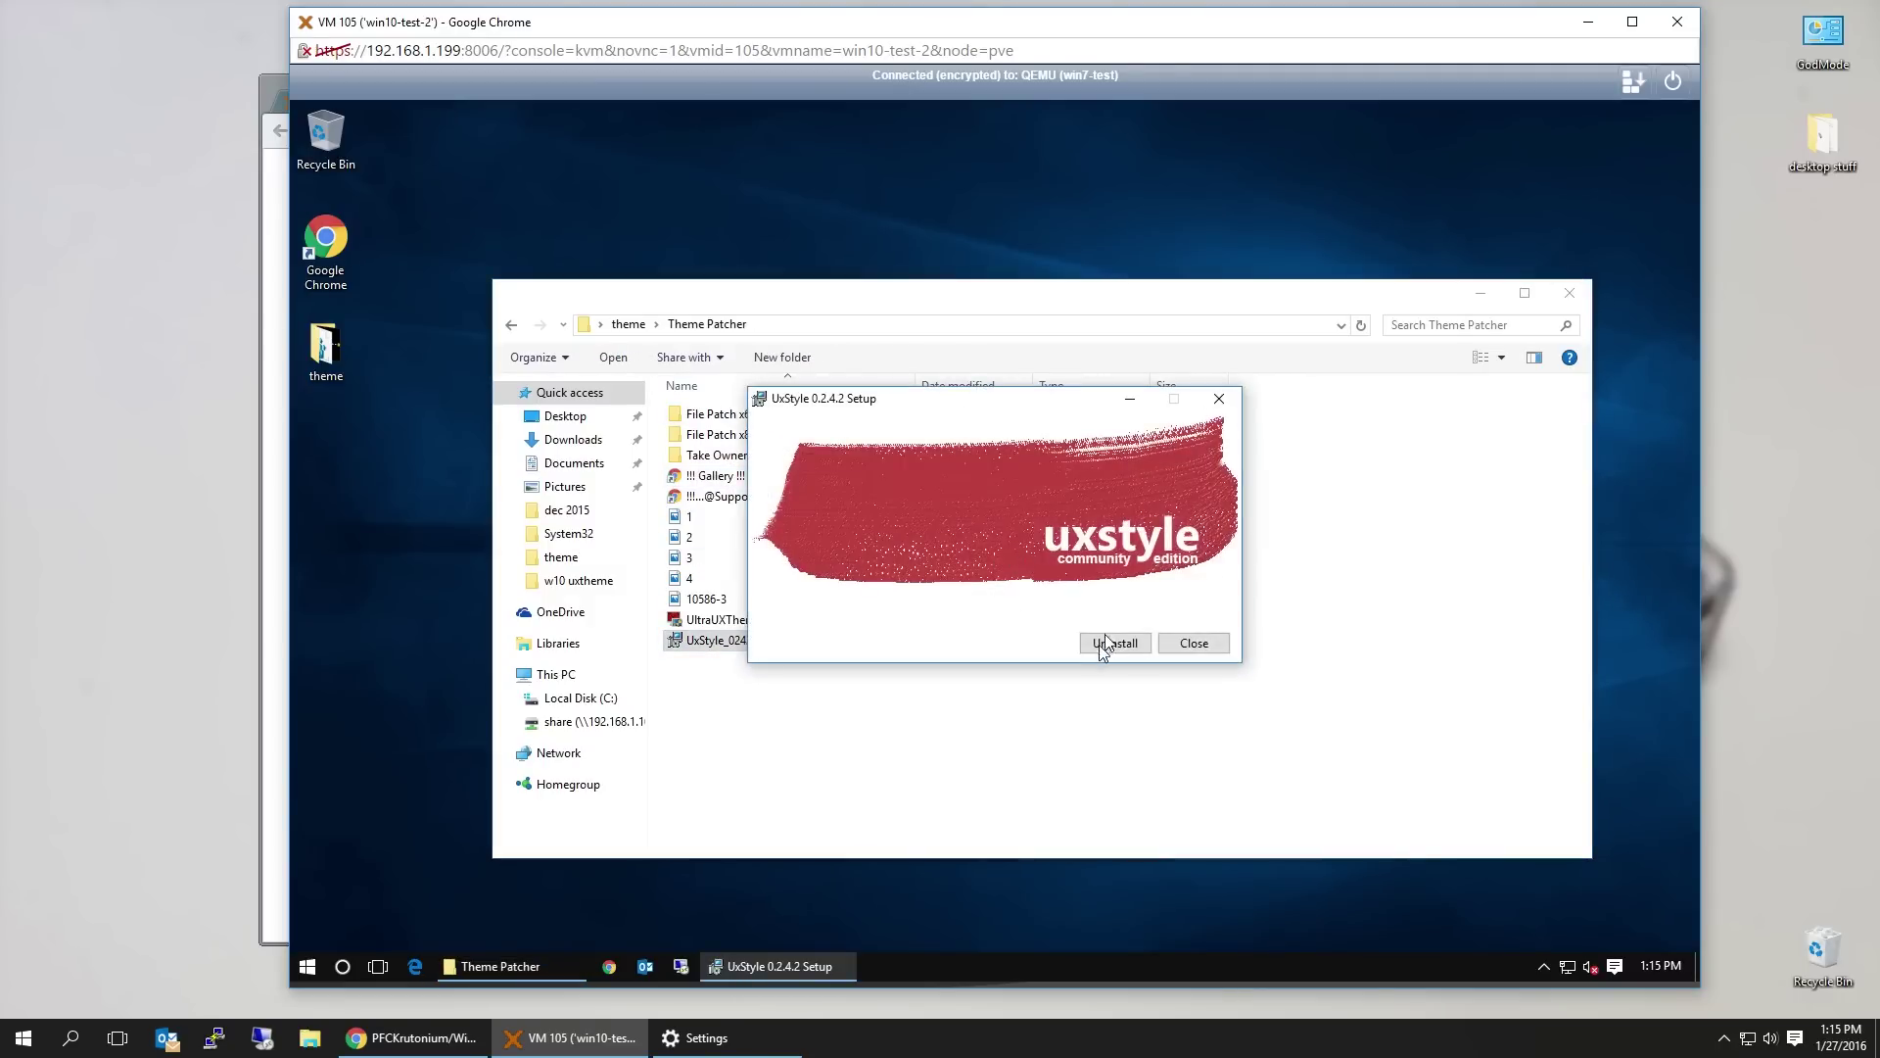
click(1122, 647)
click(1192, 641)
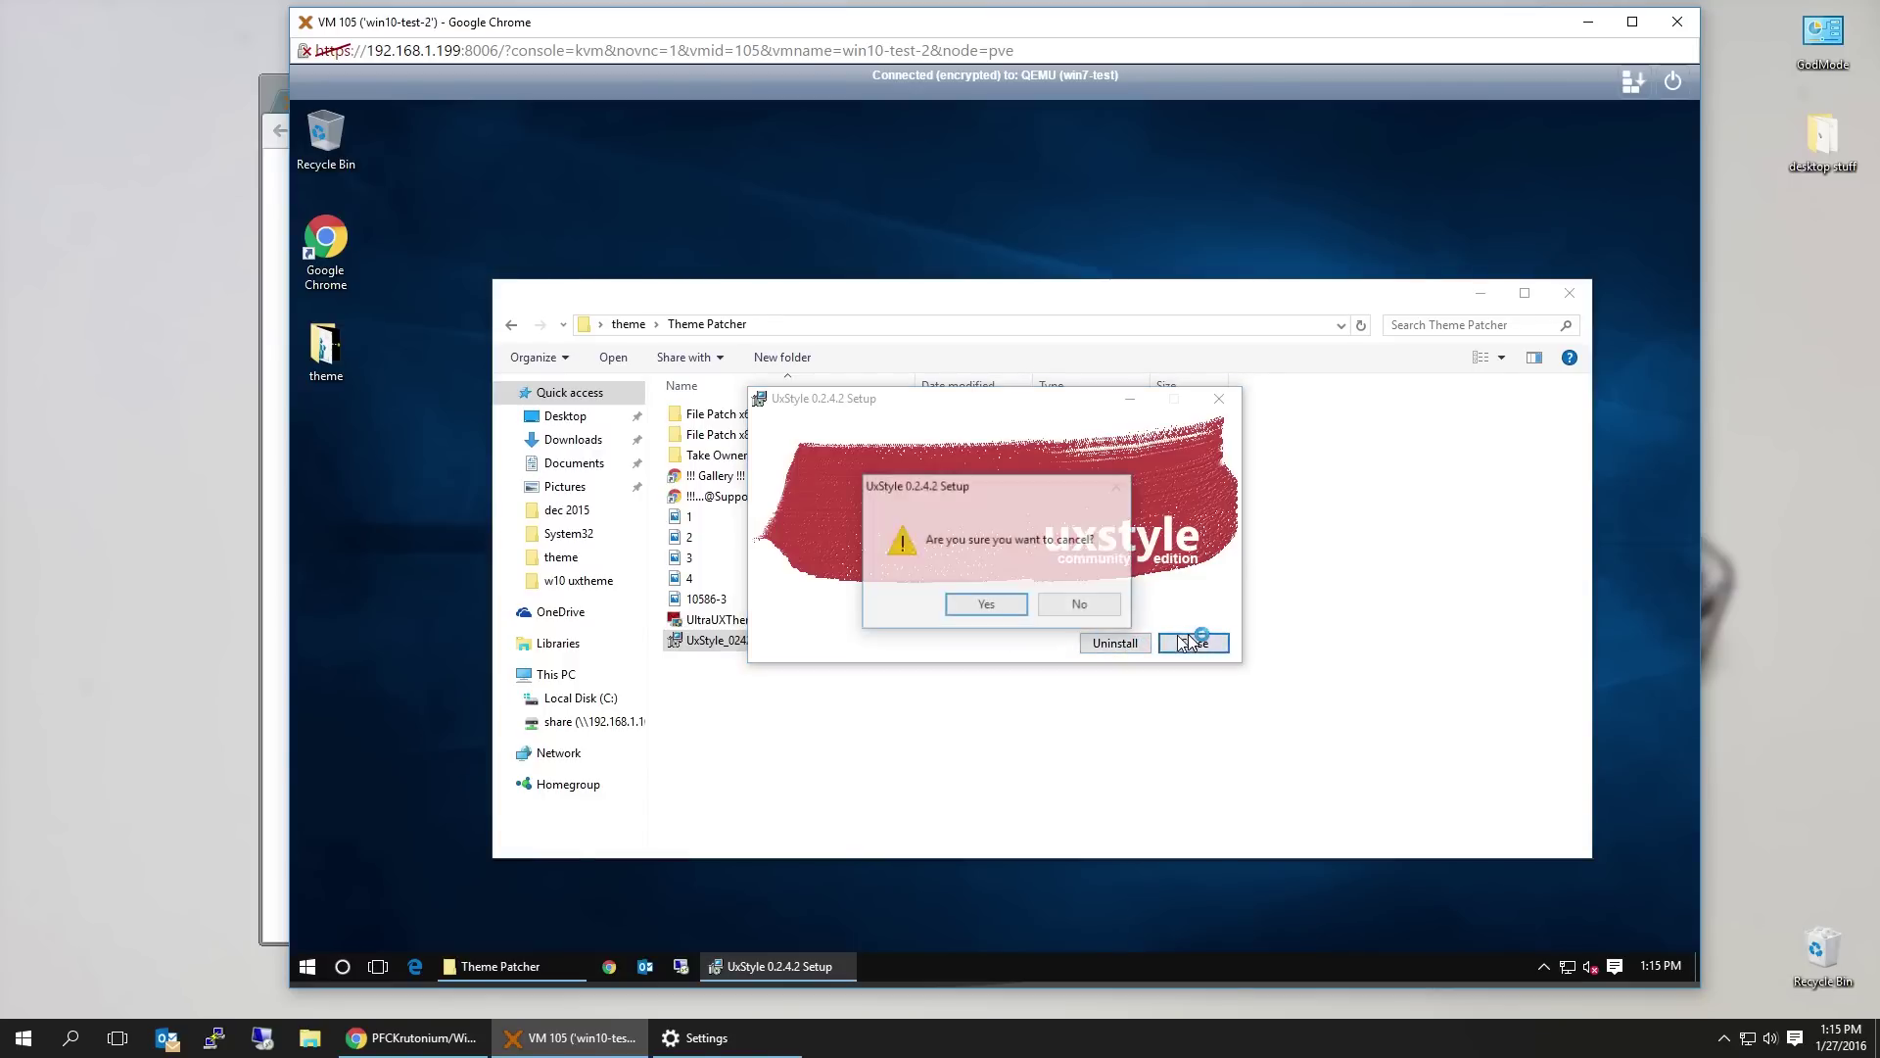
click(984, 605)
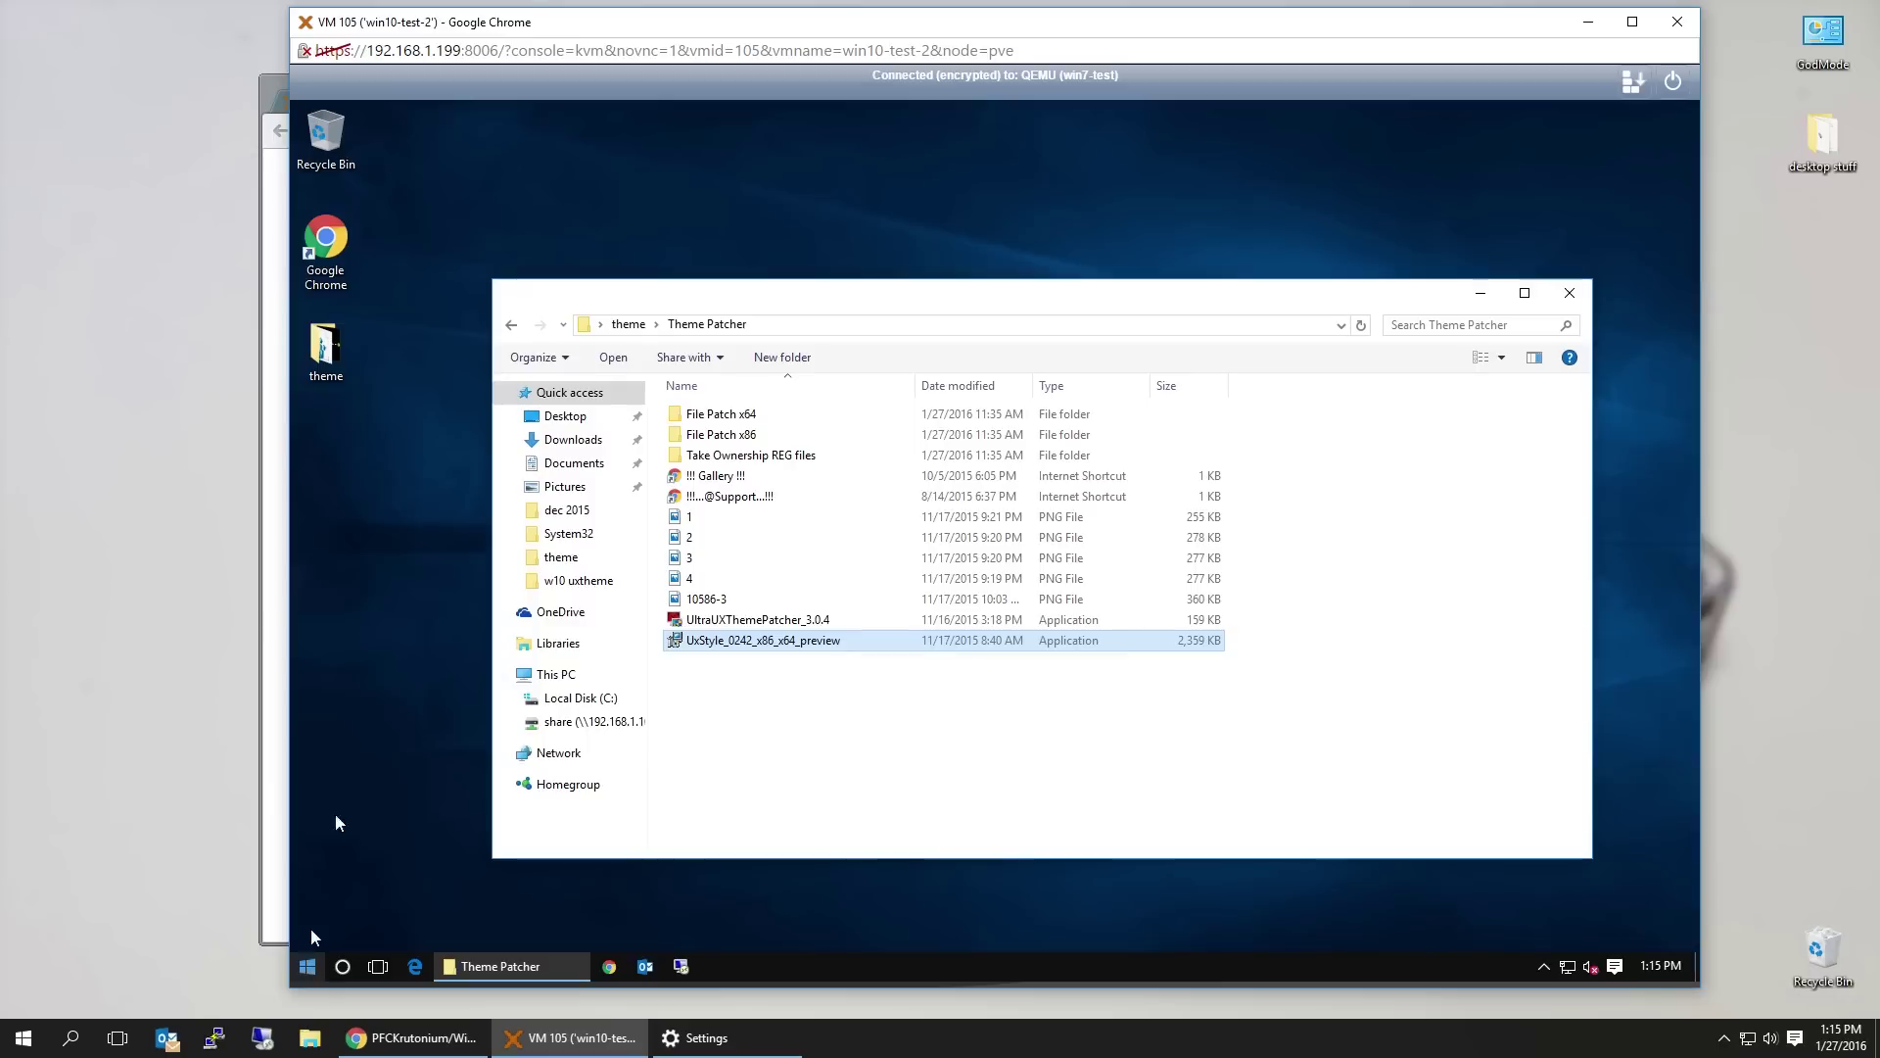
click(310, 966)
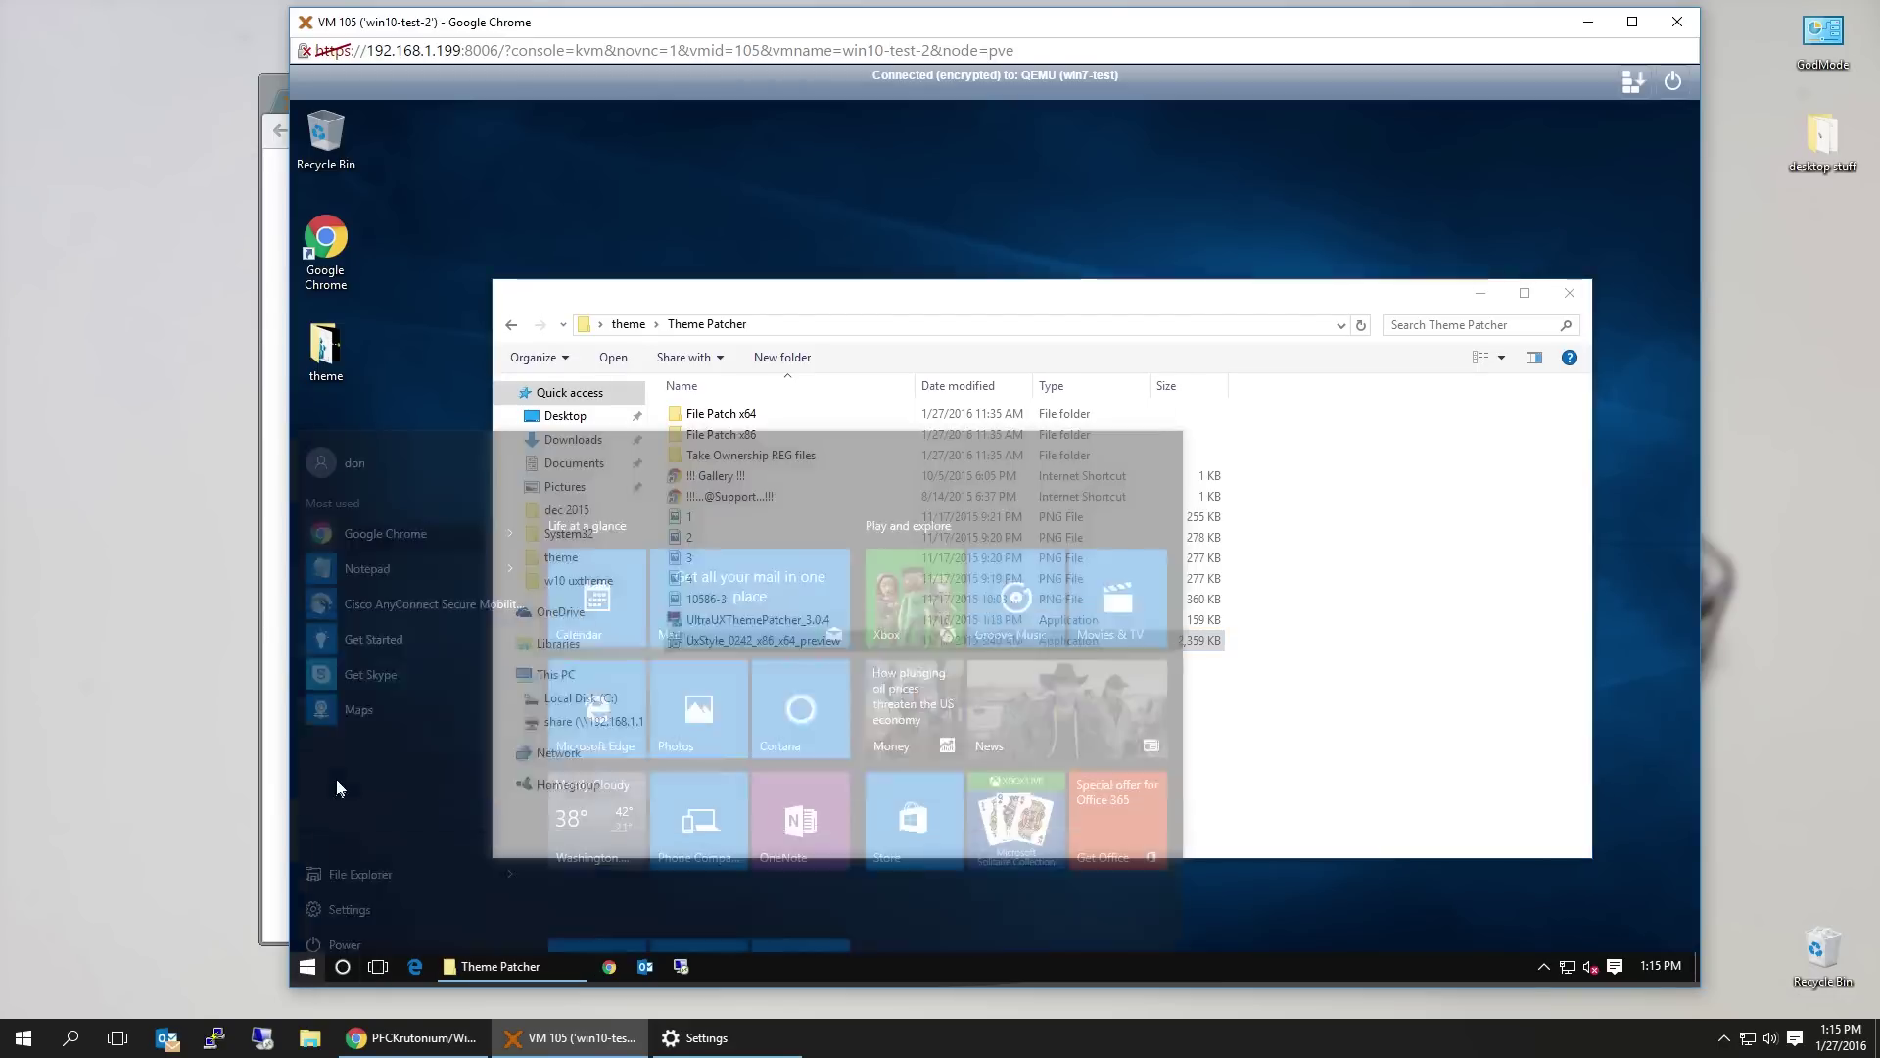
Open a second File Explorer window and arrange it beside the Theme Patcher window
click(380, 827)
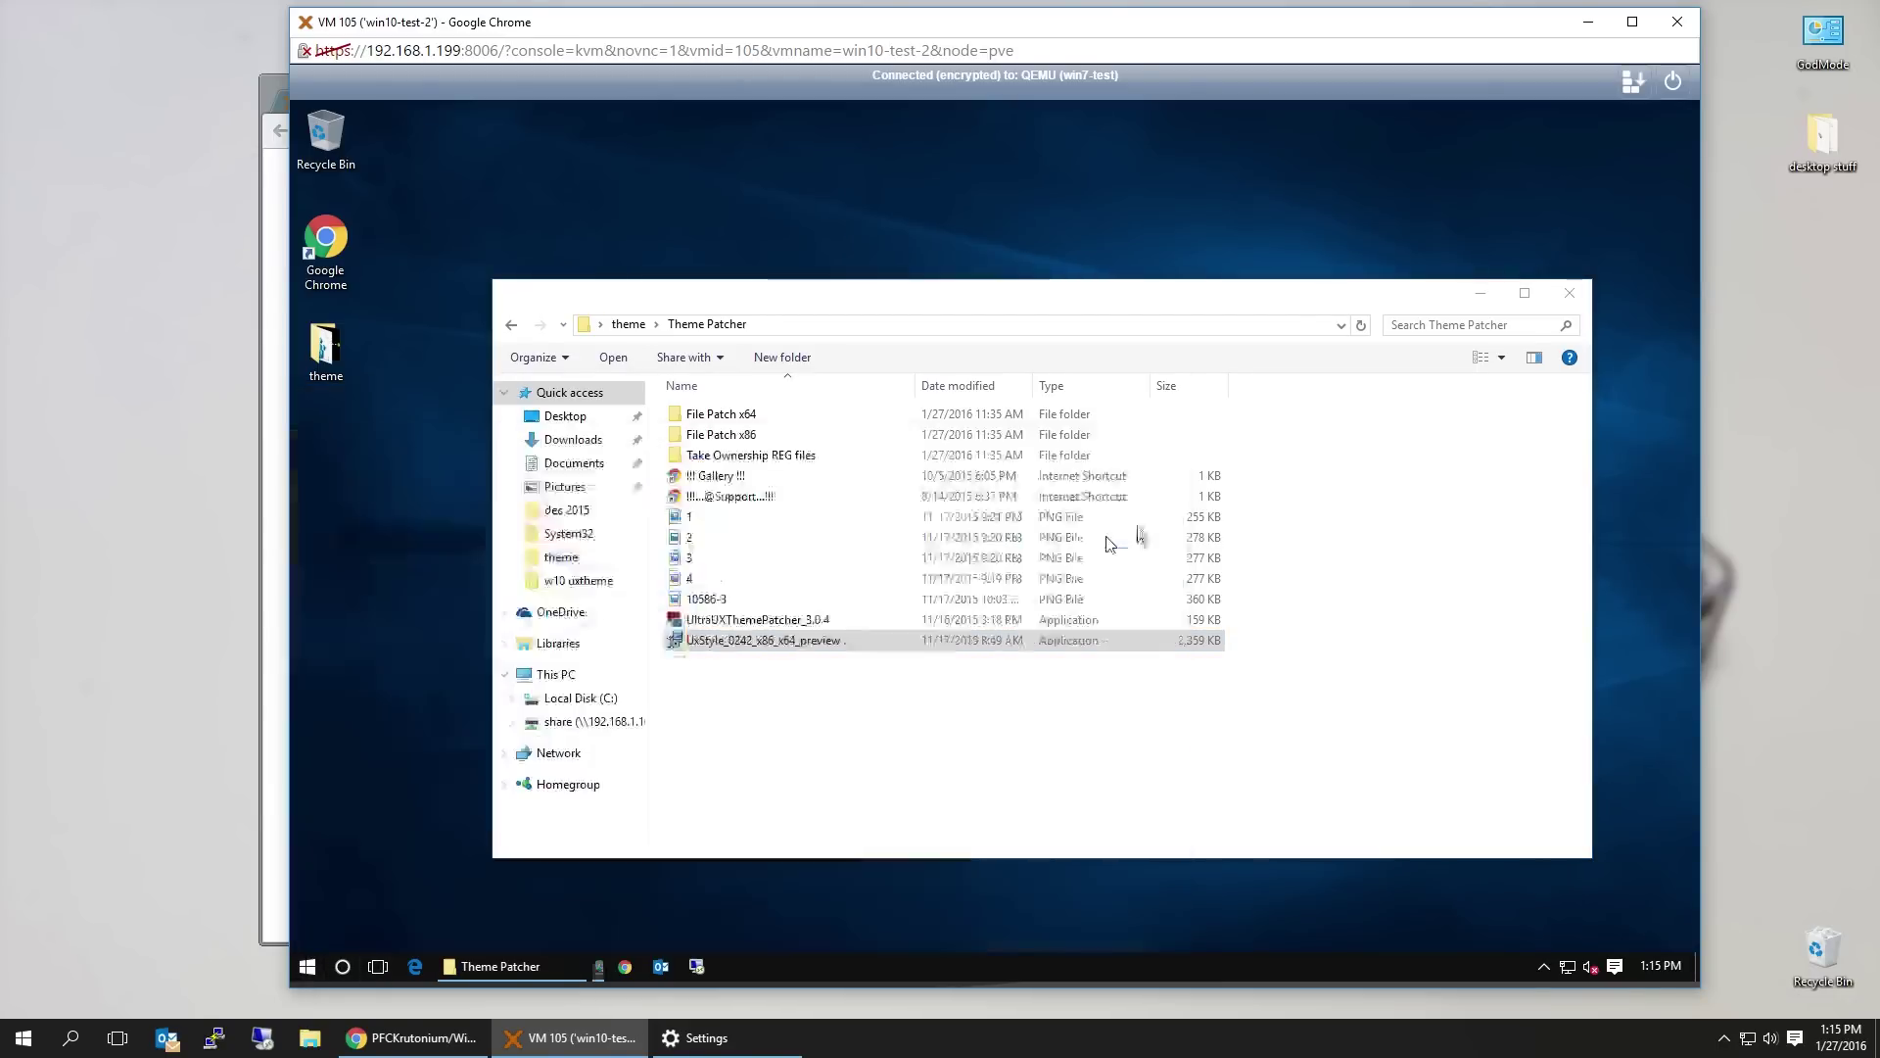
drag(994, 350, 886, 381)
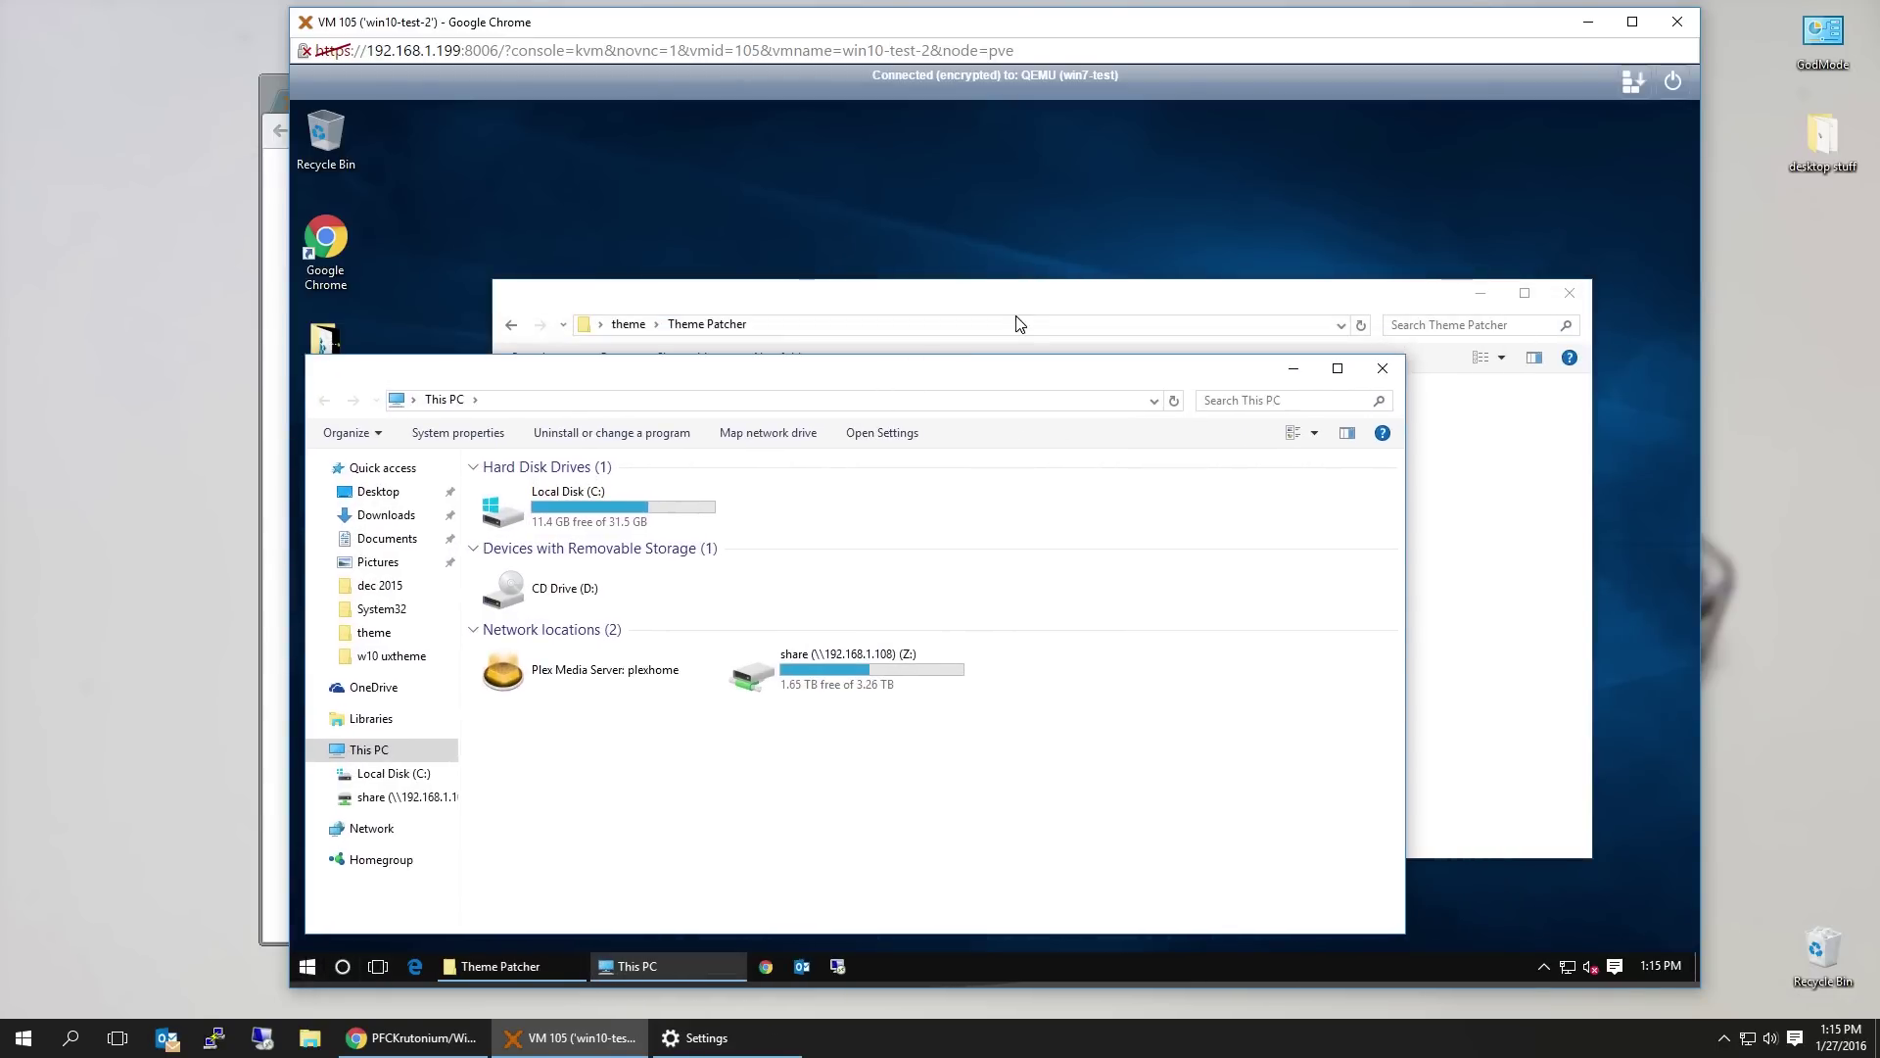
click(1006, 297)
drag(1007, 297, 1106, 144)
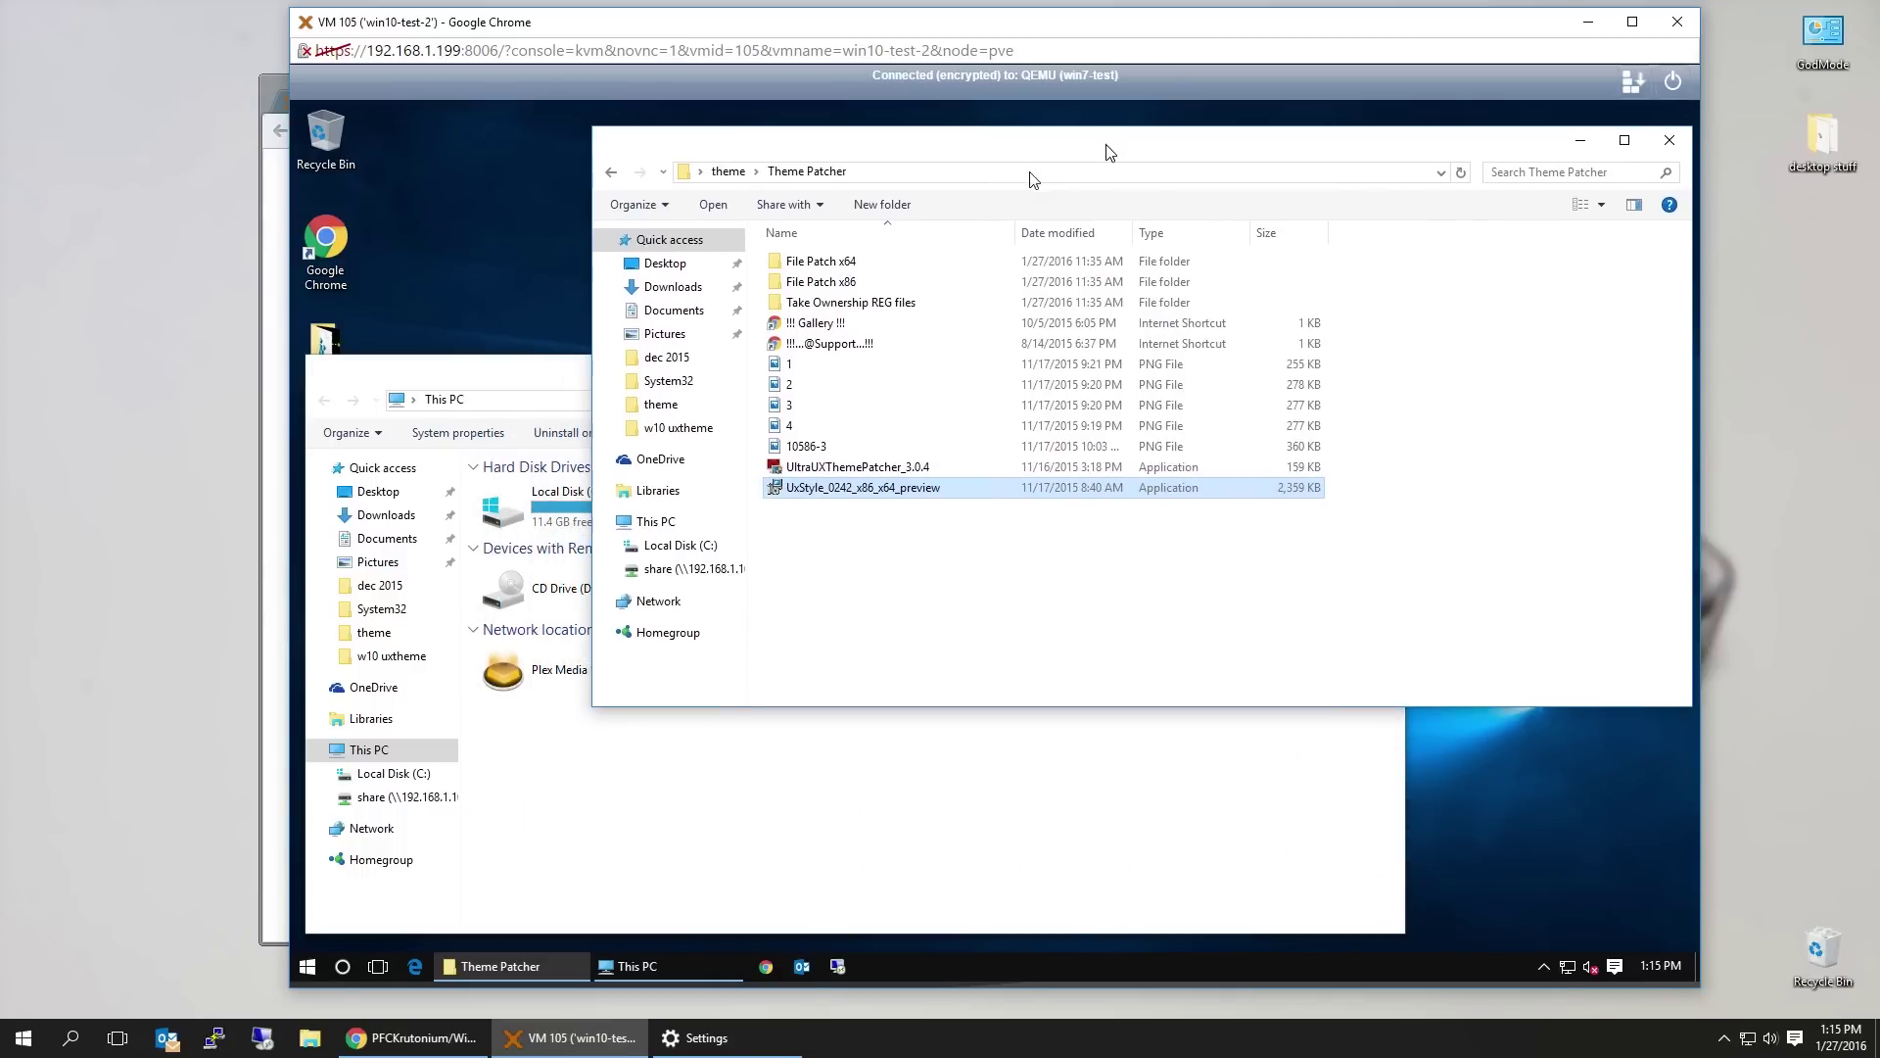
Merge Add_Take_Ownership_to_context_menu.reg from Take Ownership REG files, confirming all prompts
double_click(818, 304)
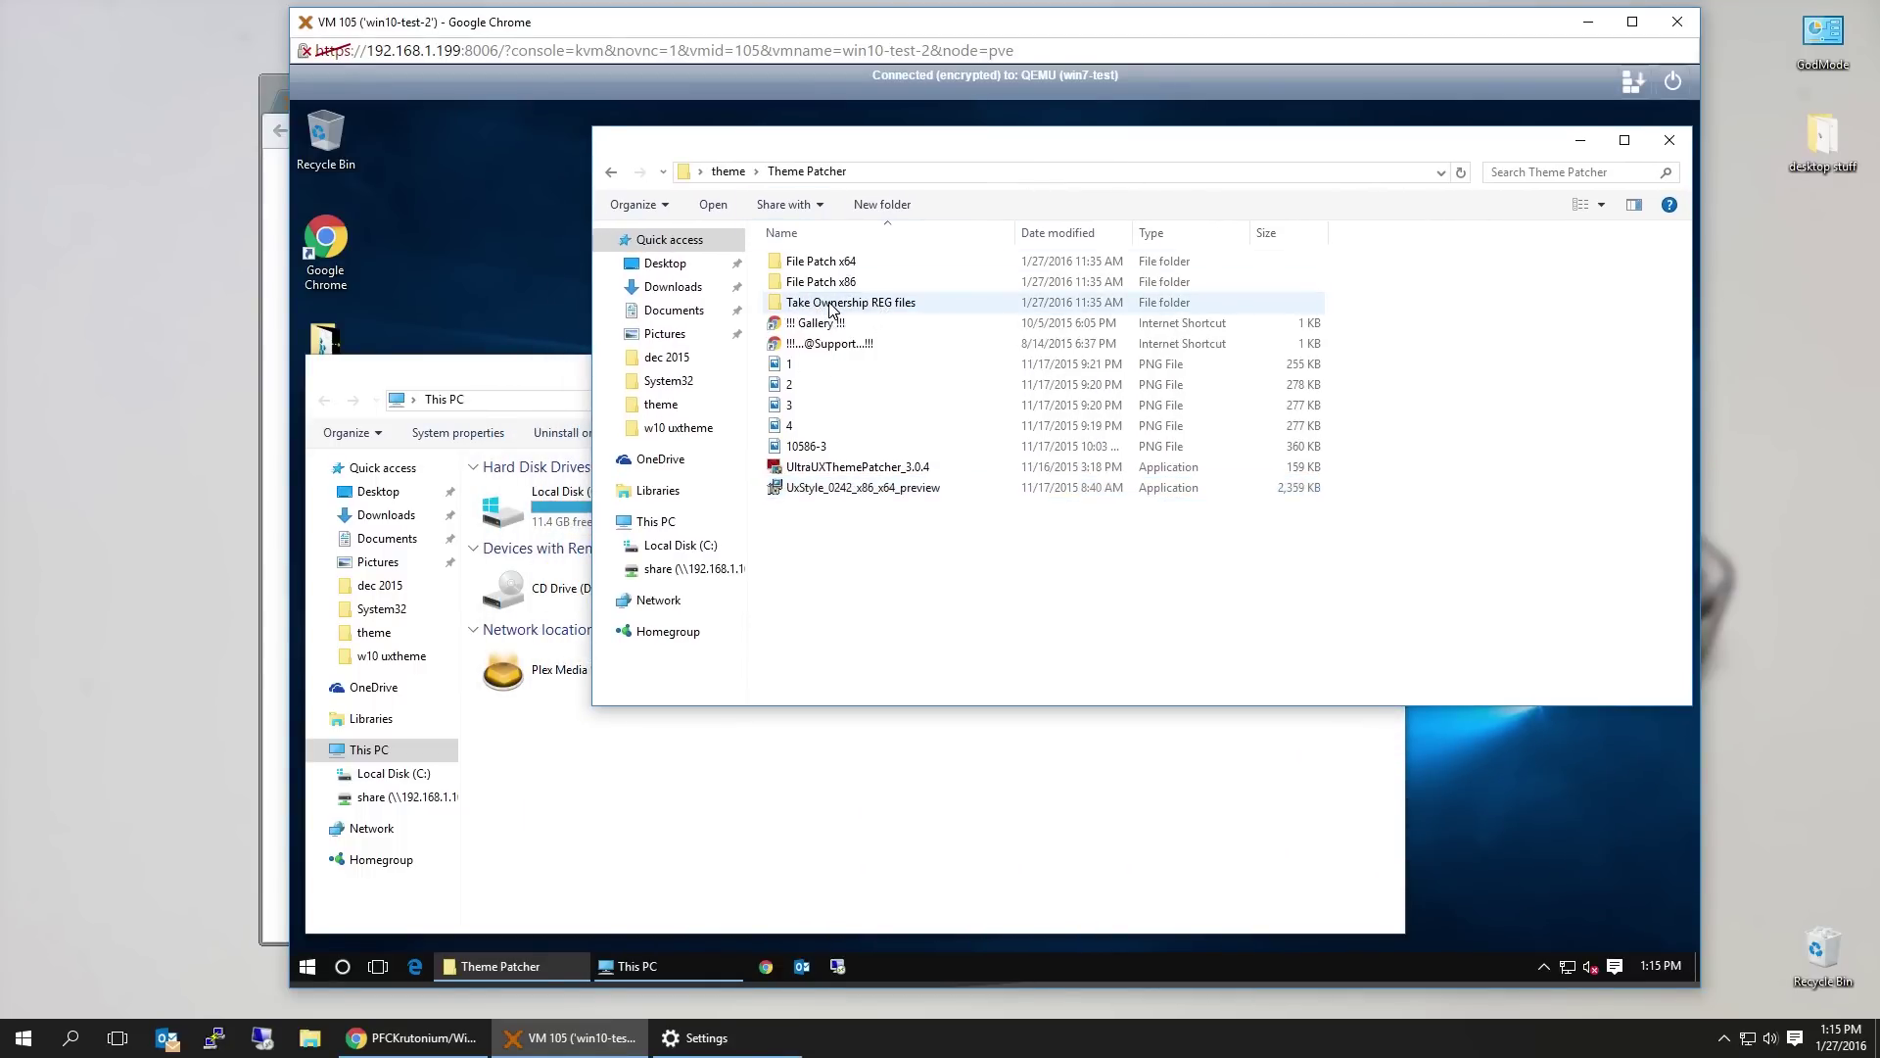
click(832, 265)
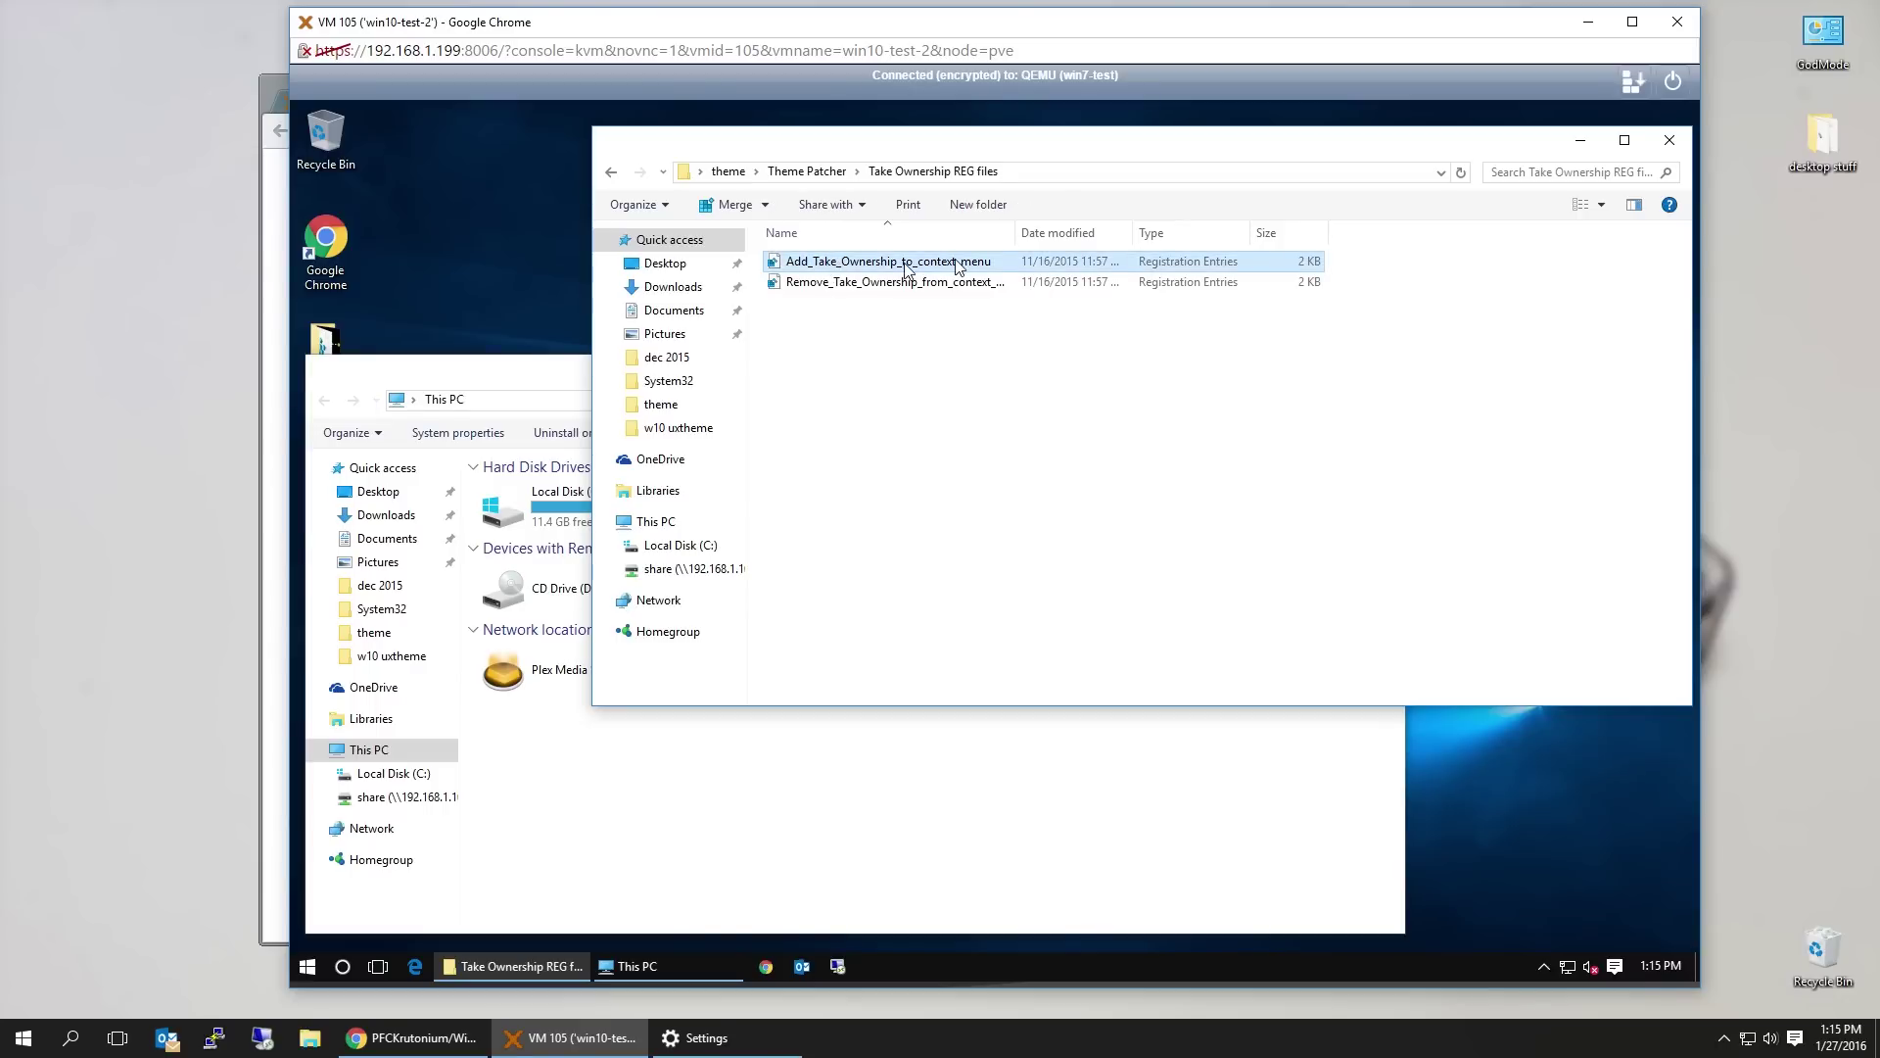
double_click(1015, 233)
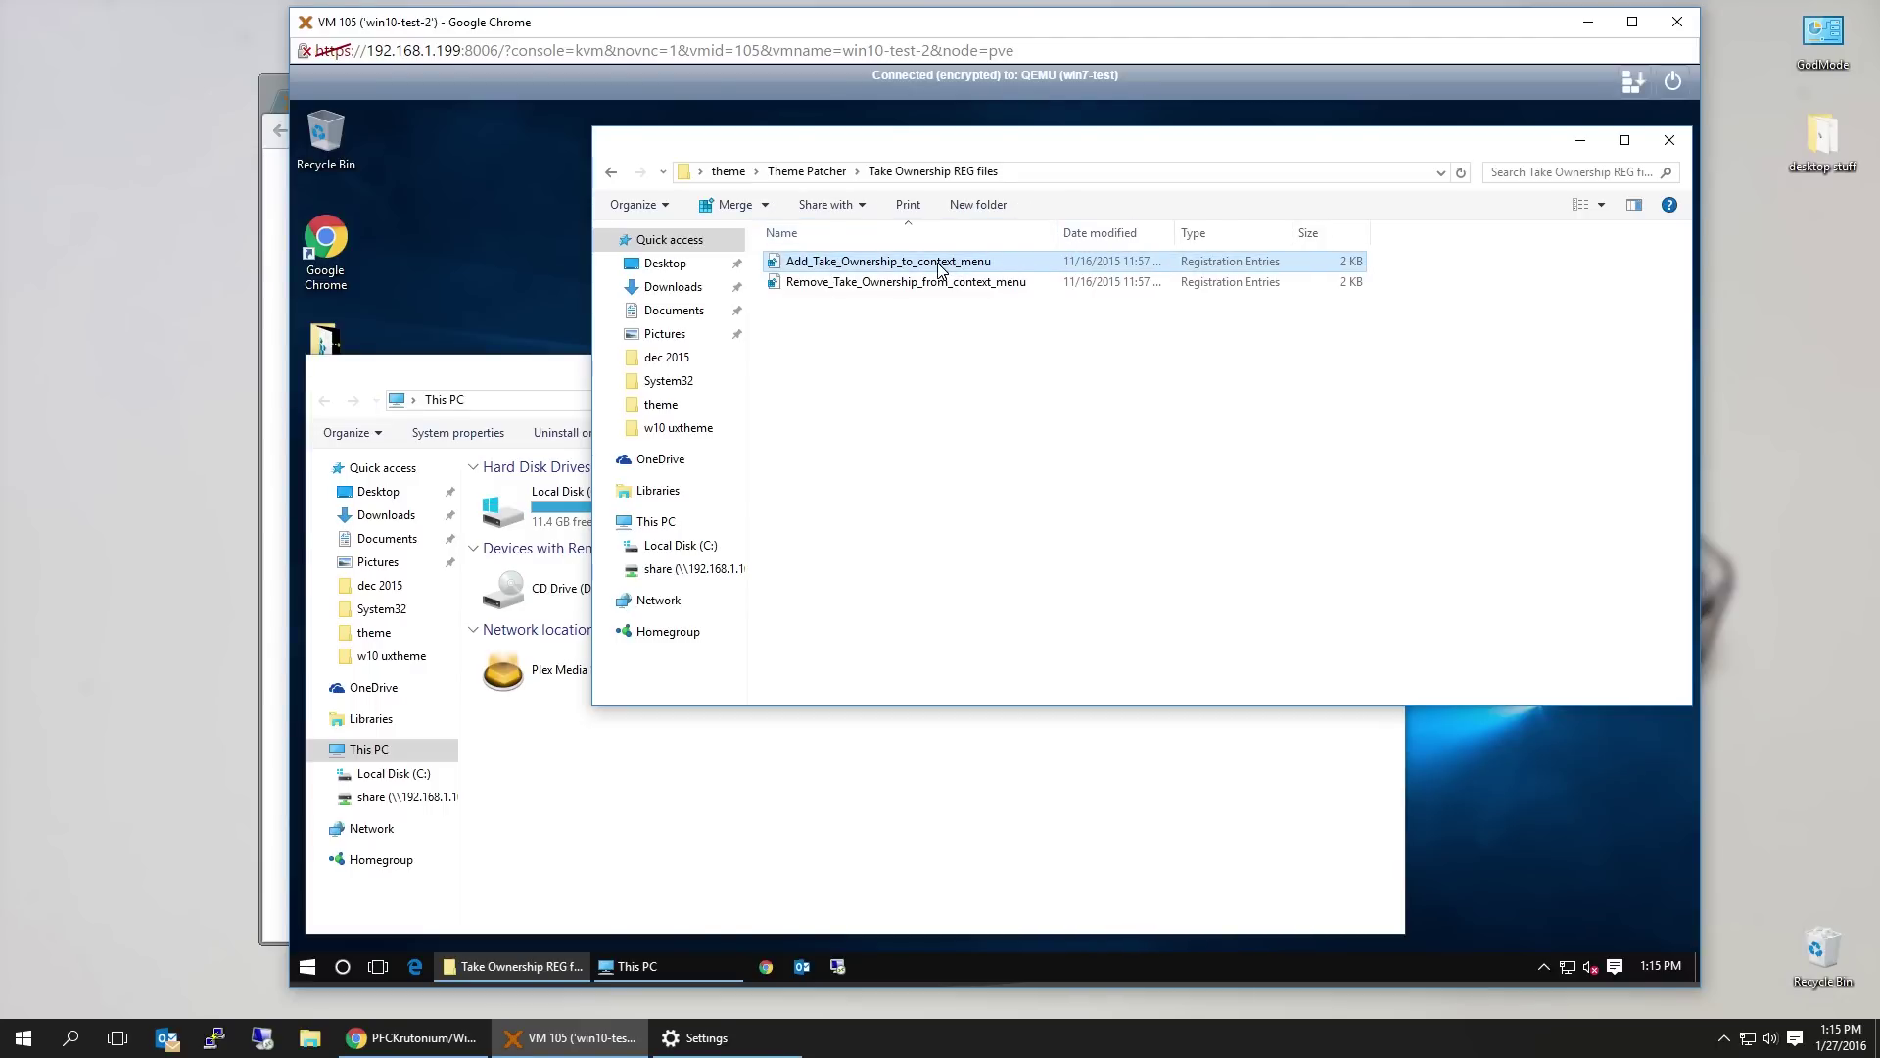
double_click(938, 262)
click(1089, 563)
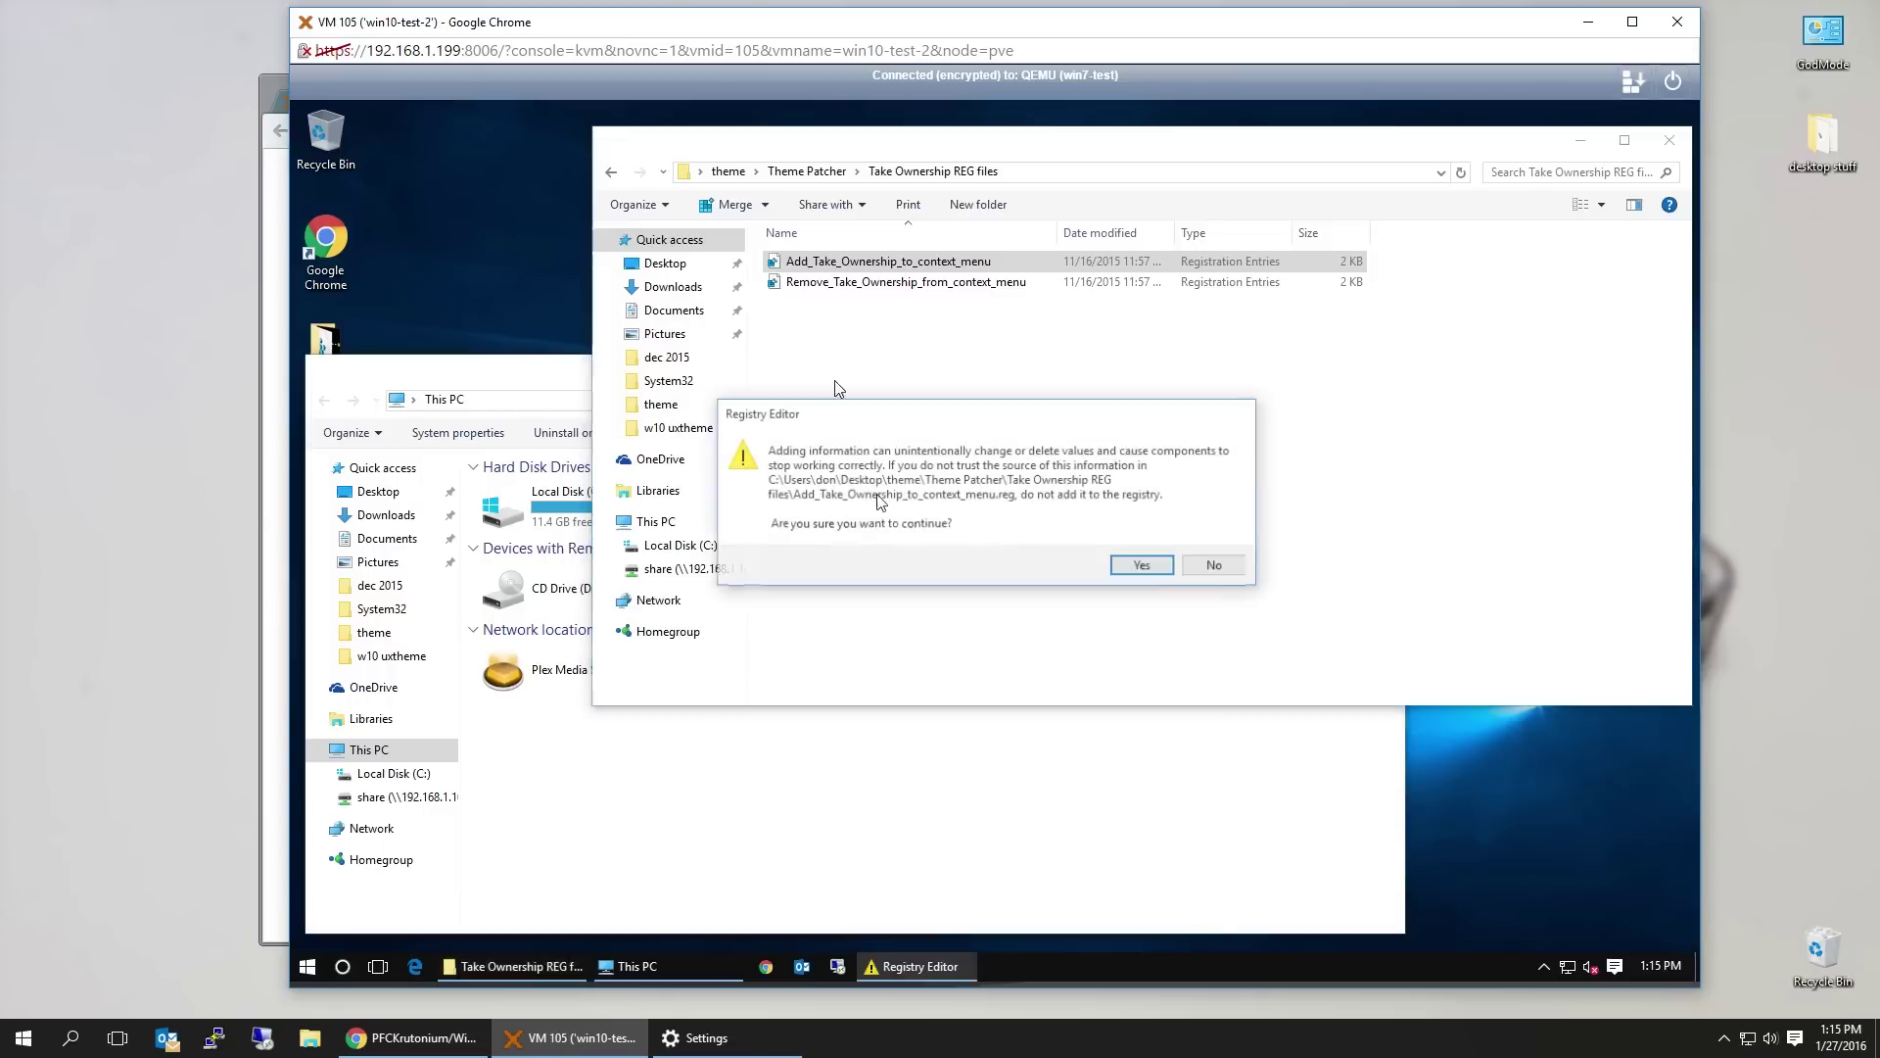
click(1143, 566)
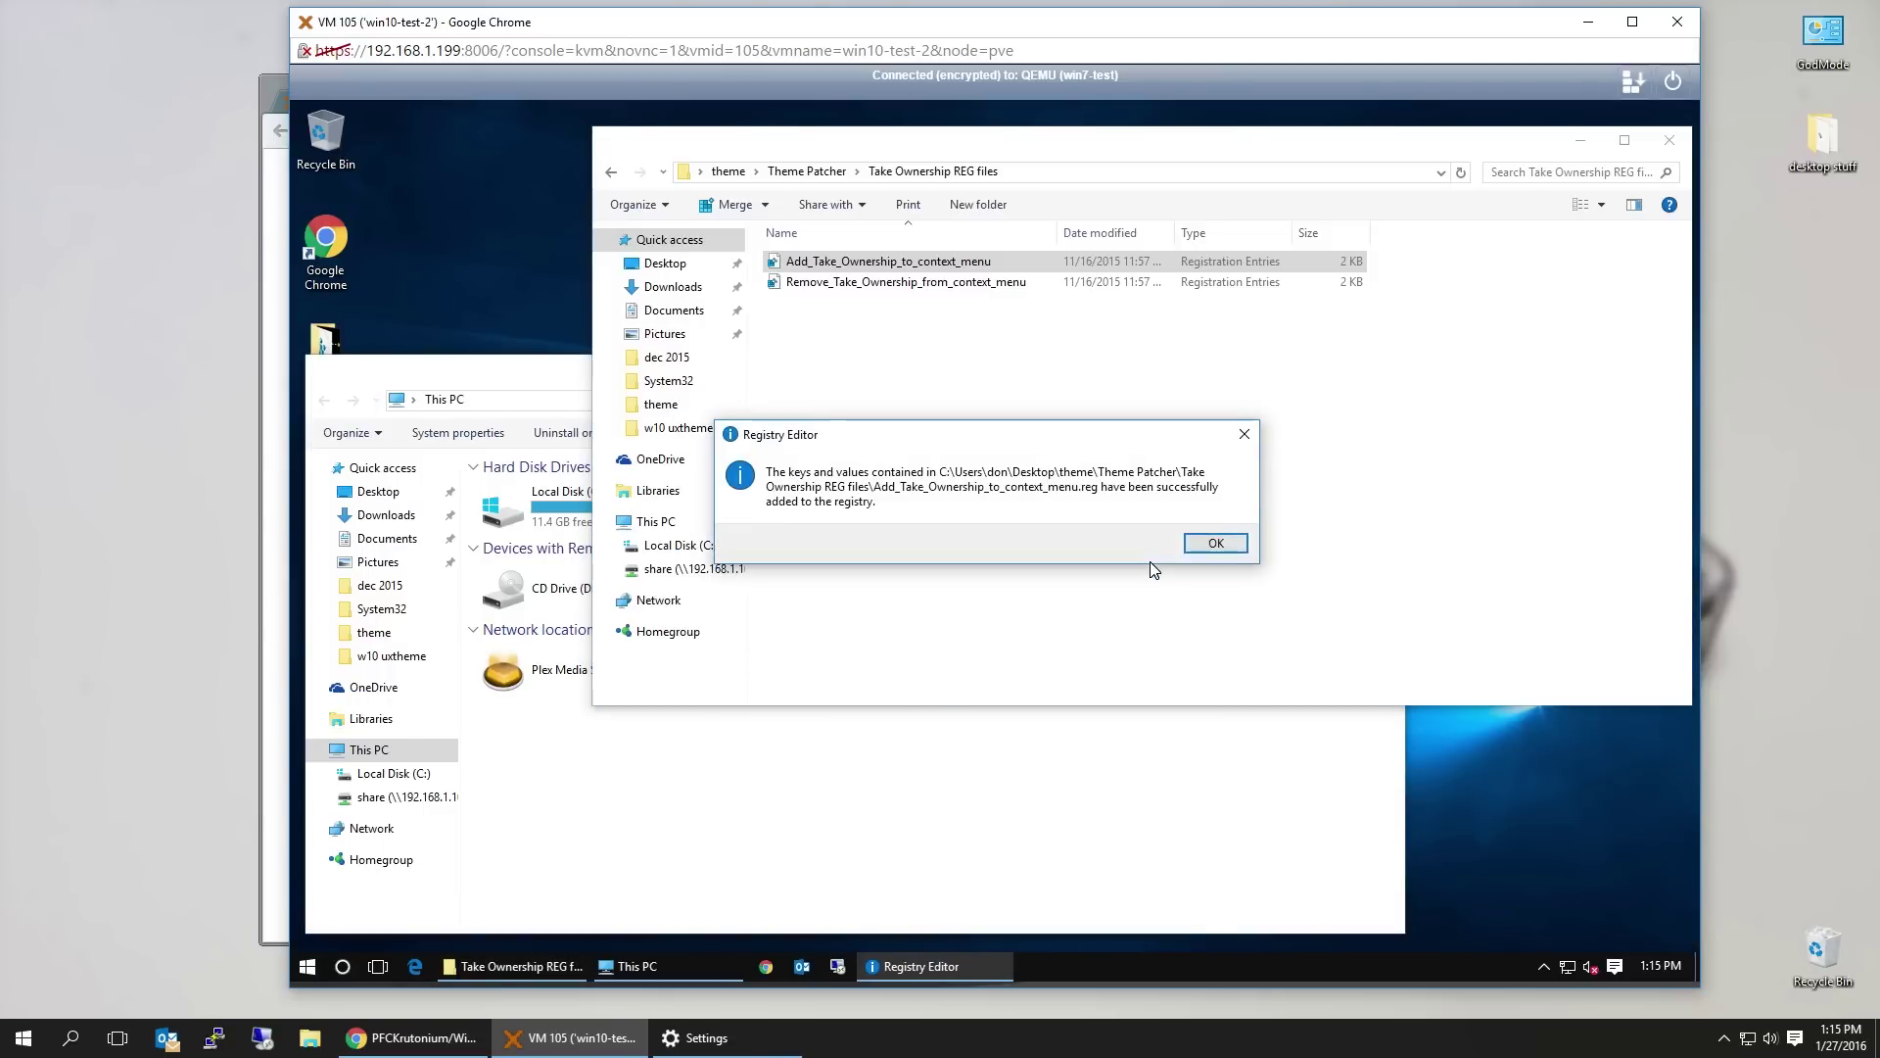
click(1215, 545)
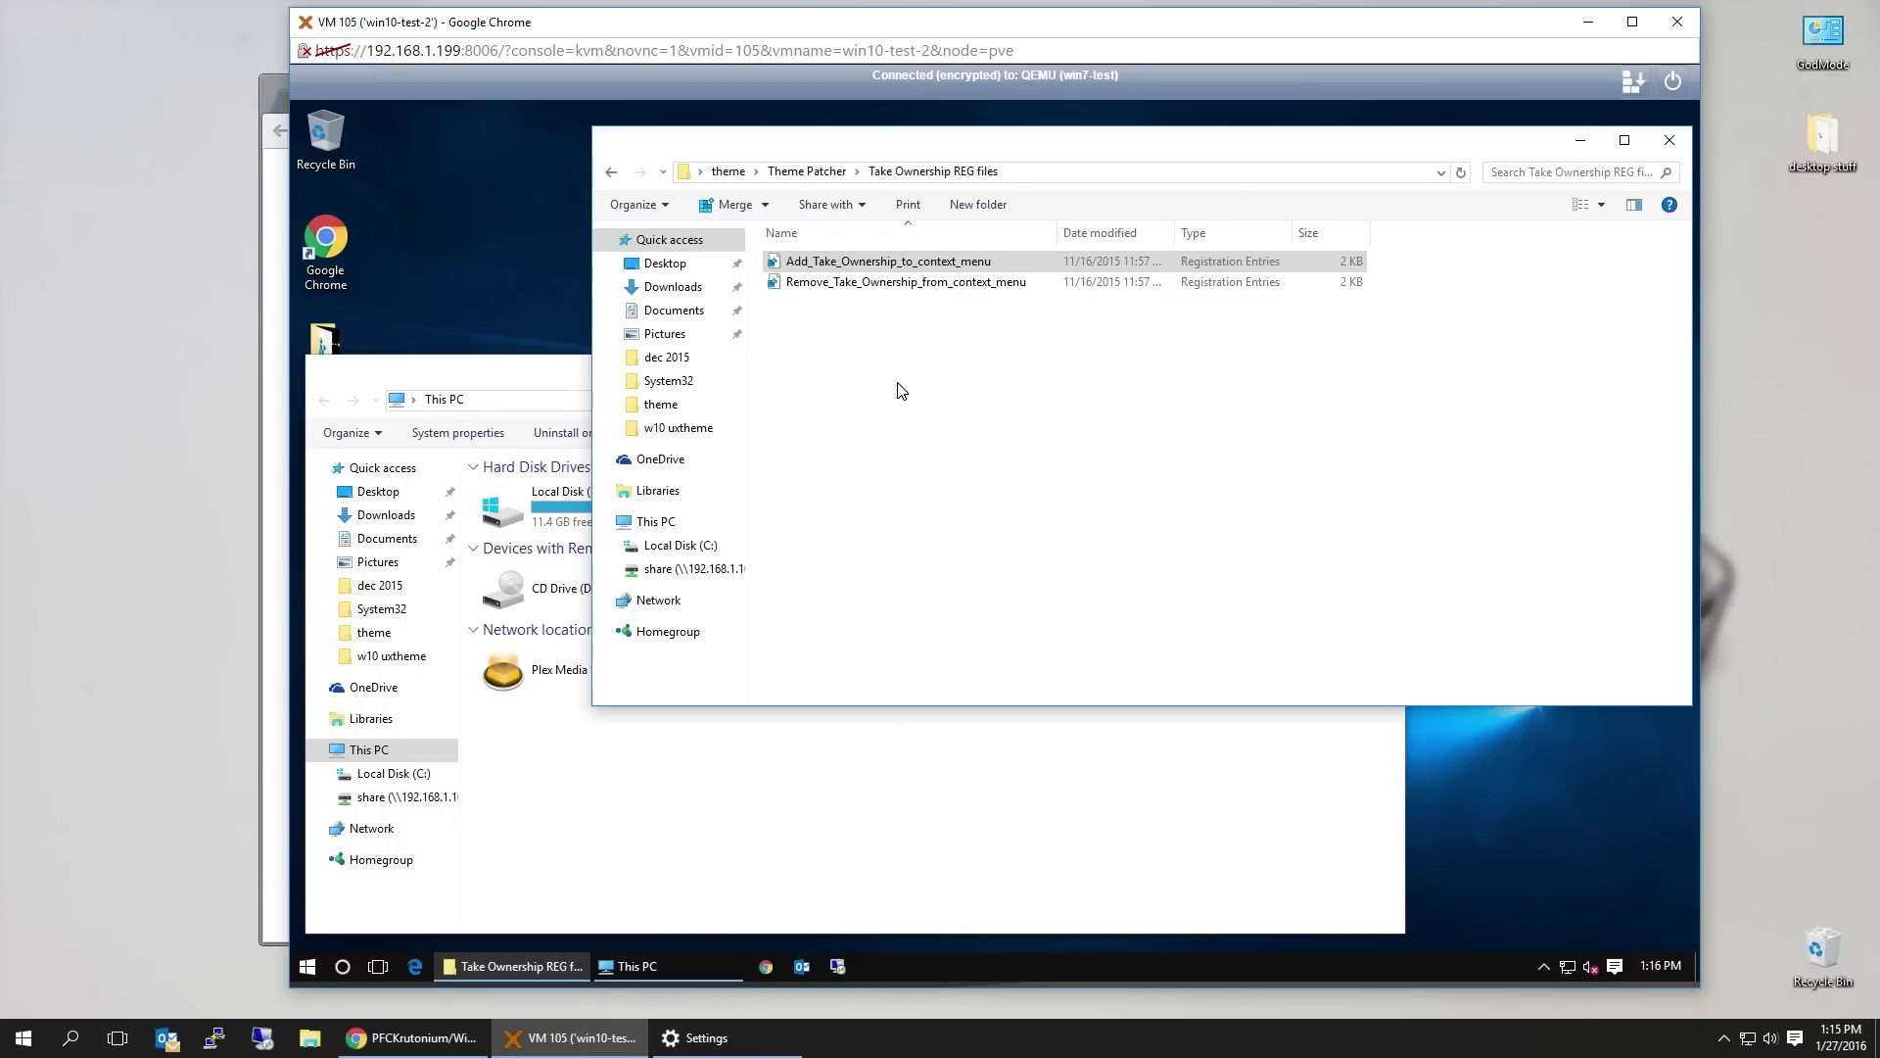
double_click(542, 519)
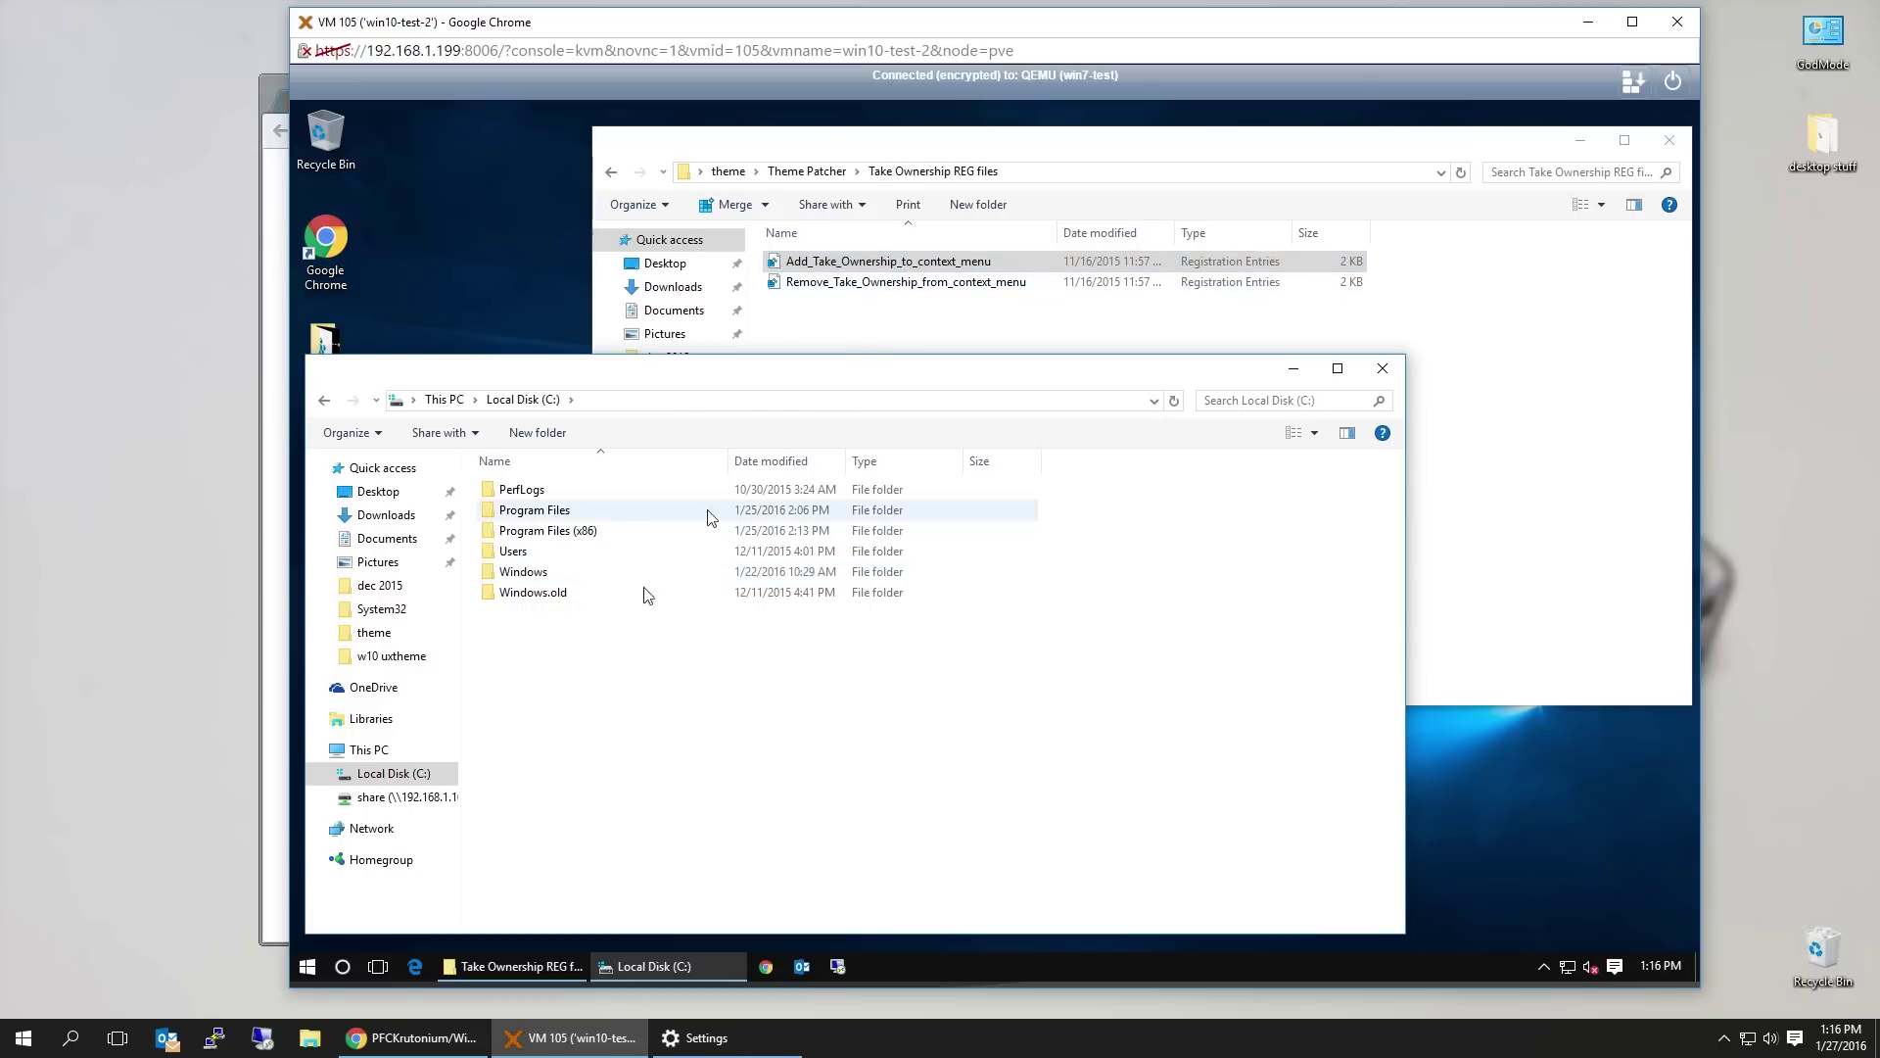
Open C:\Windows and check that Take Ownership appears in the assembly folder's context menu
double_click(545, 572)
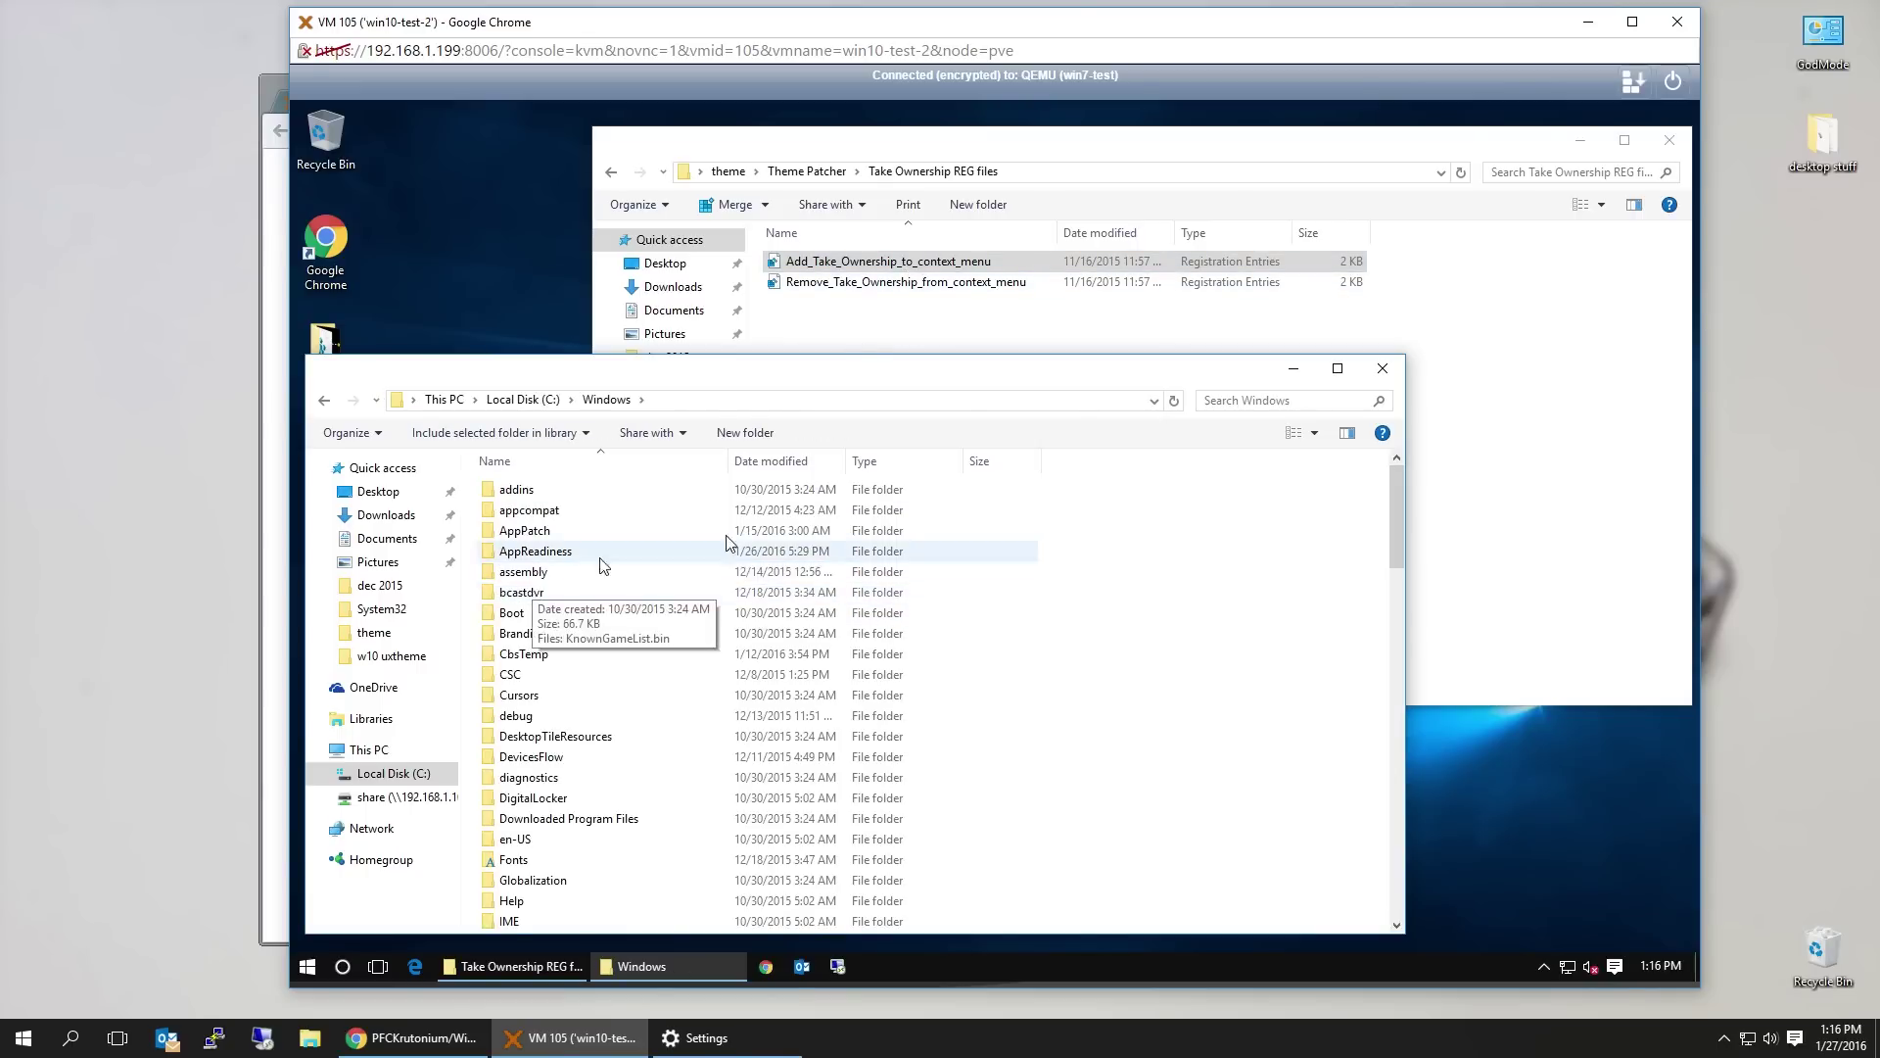
click(1209, 310)
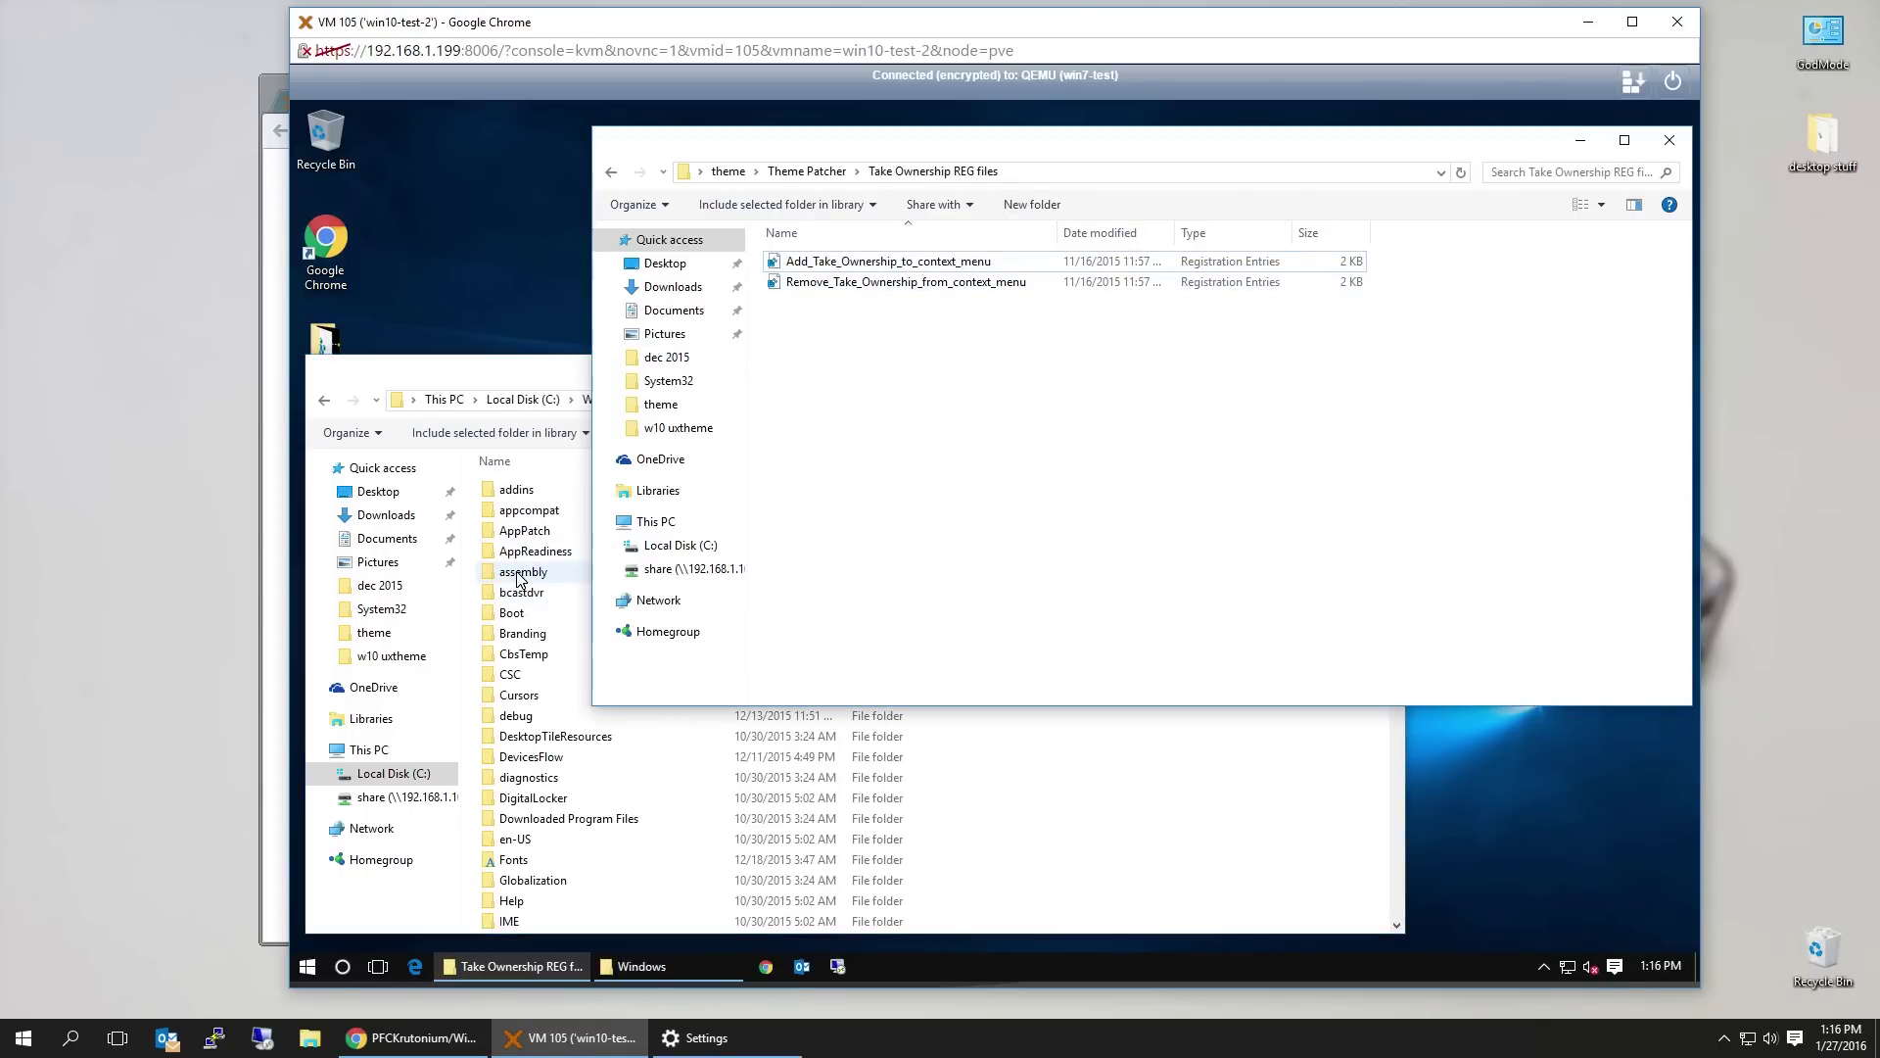
right_click(518, 576)
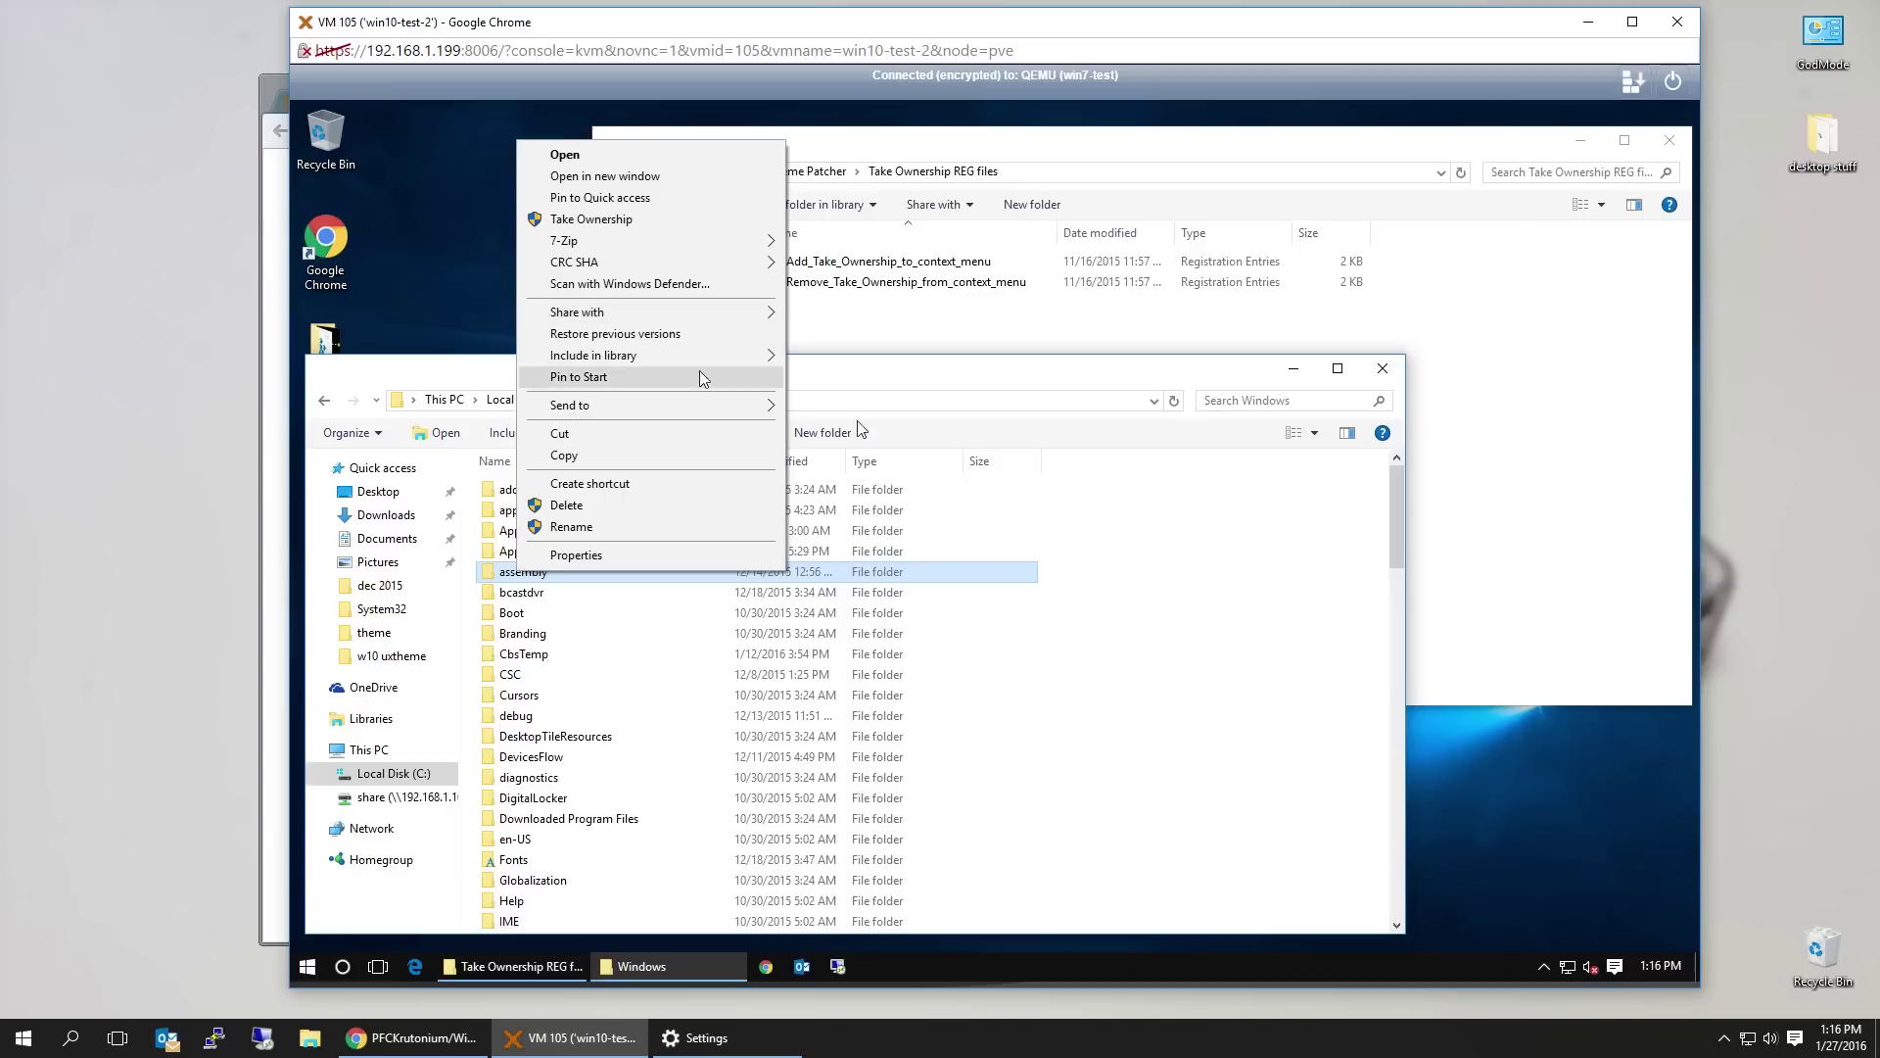
click(1131, 622)
scroll(607, 734, down, 10)
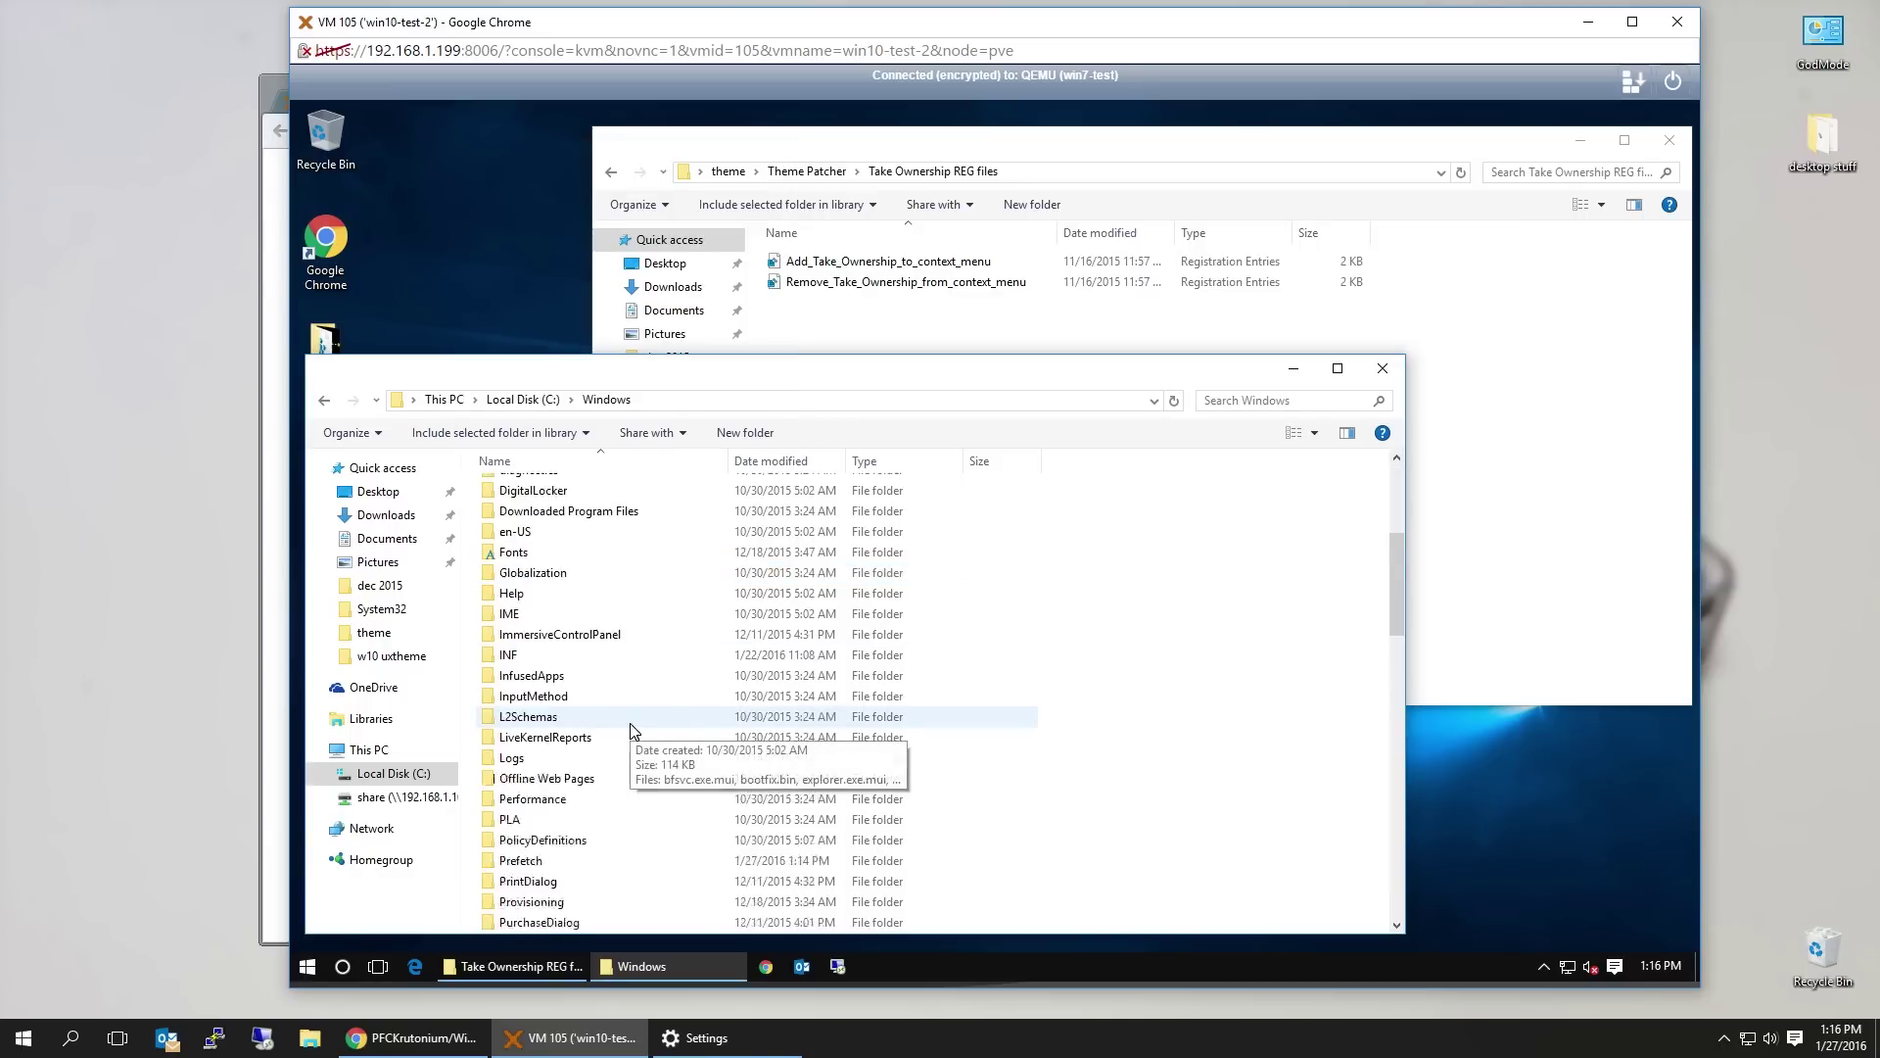
scroll(558, 727, down, 3)
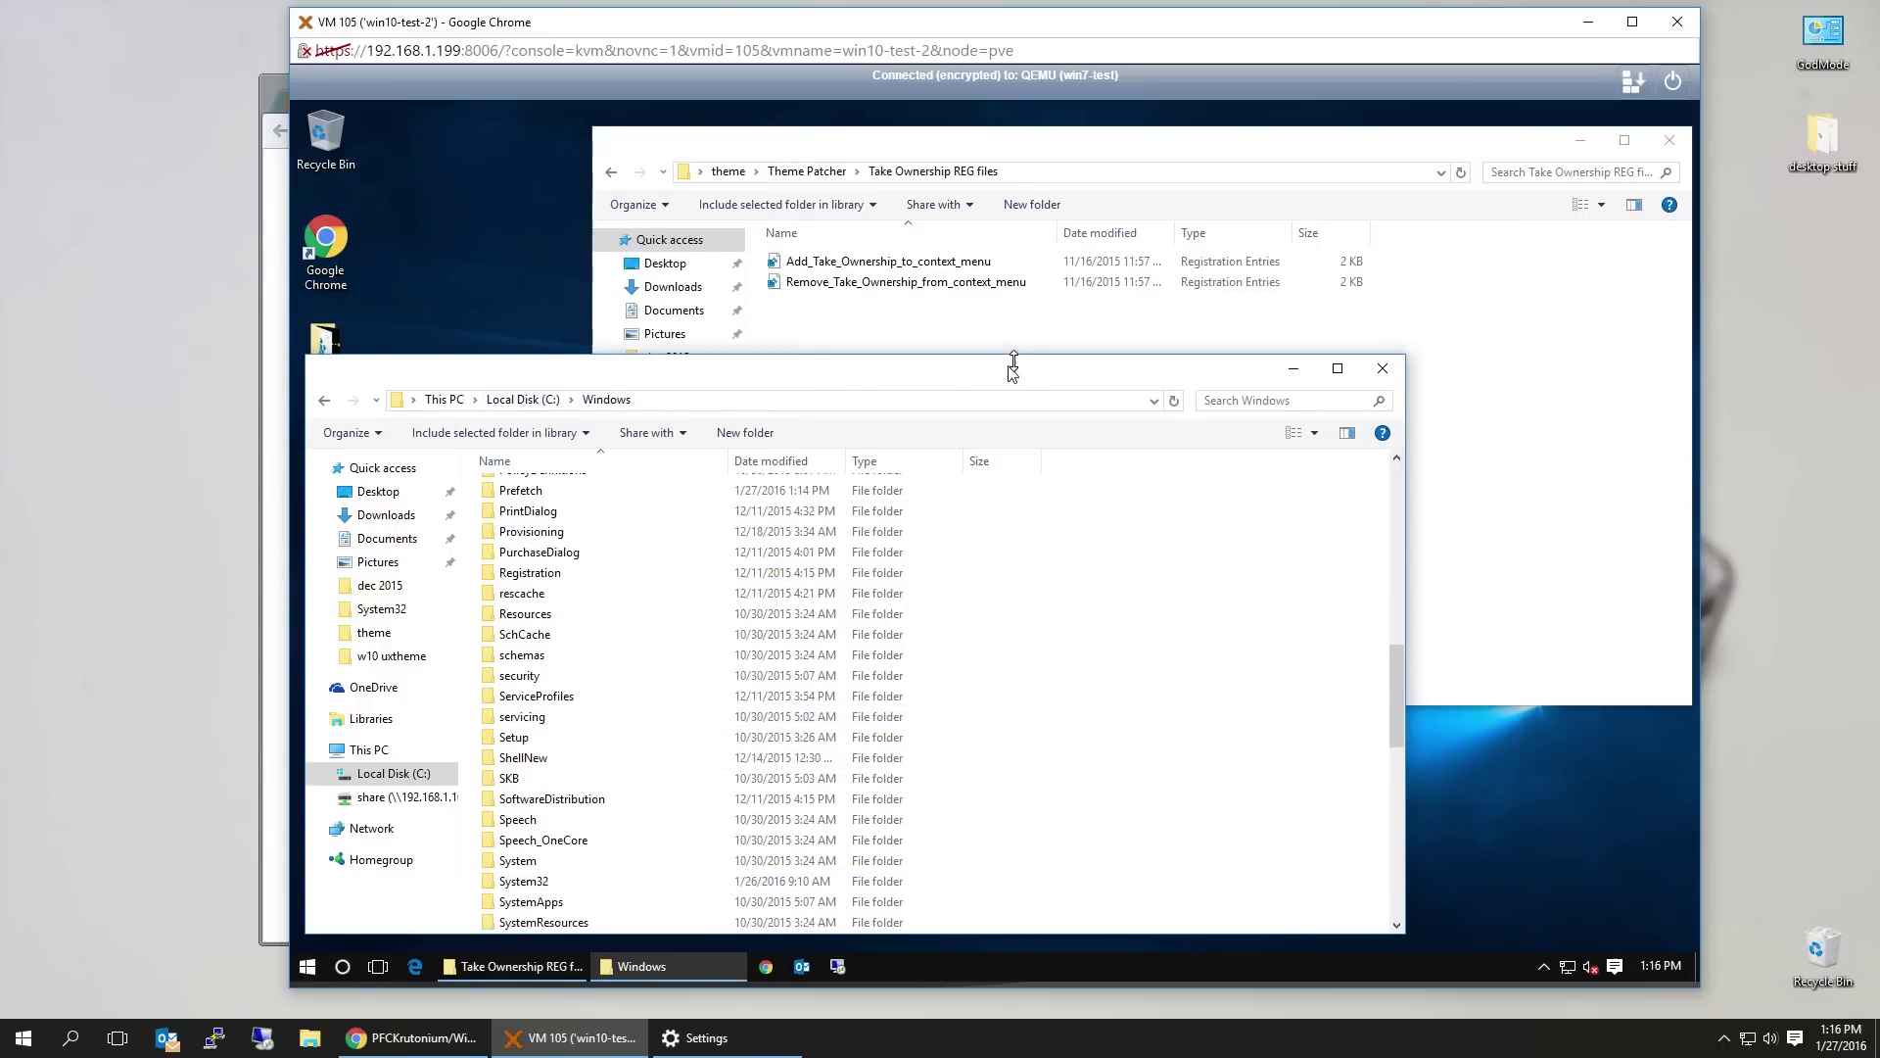
Navigate to C:\Windows\System32 and return the upper window to Theme Patcher's File Patch x64
click(530, 401)
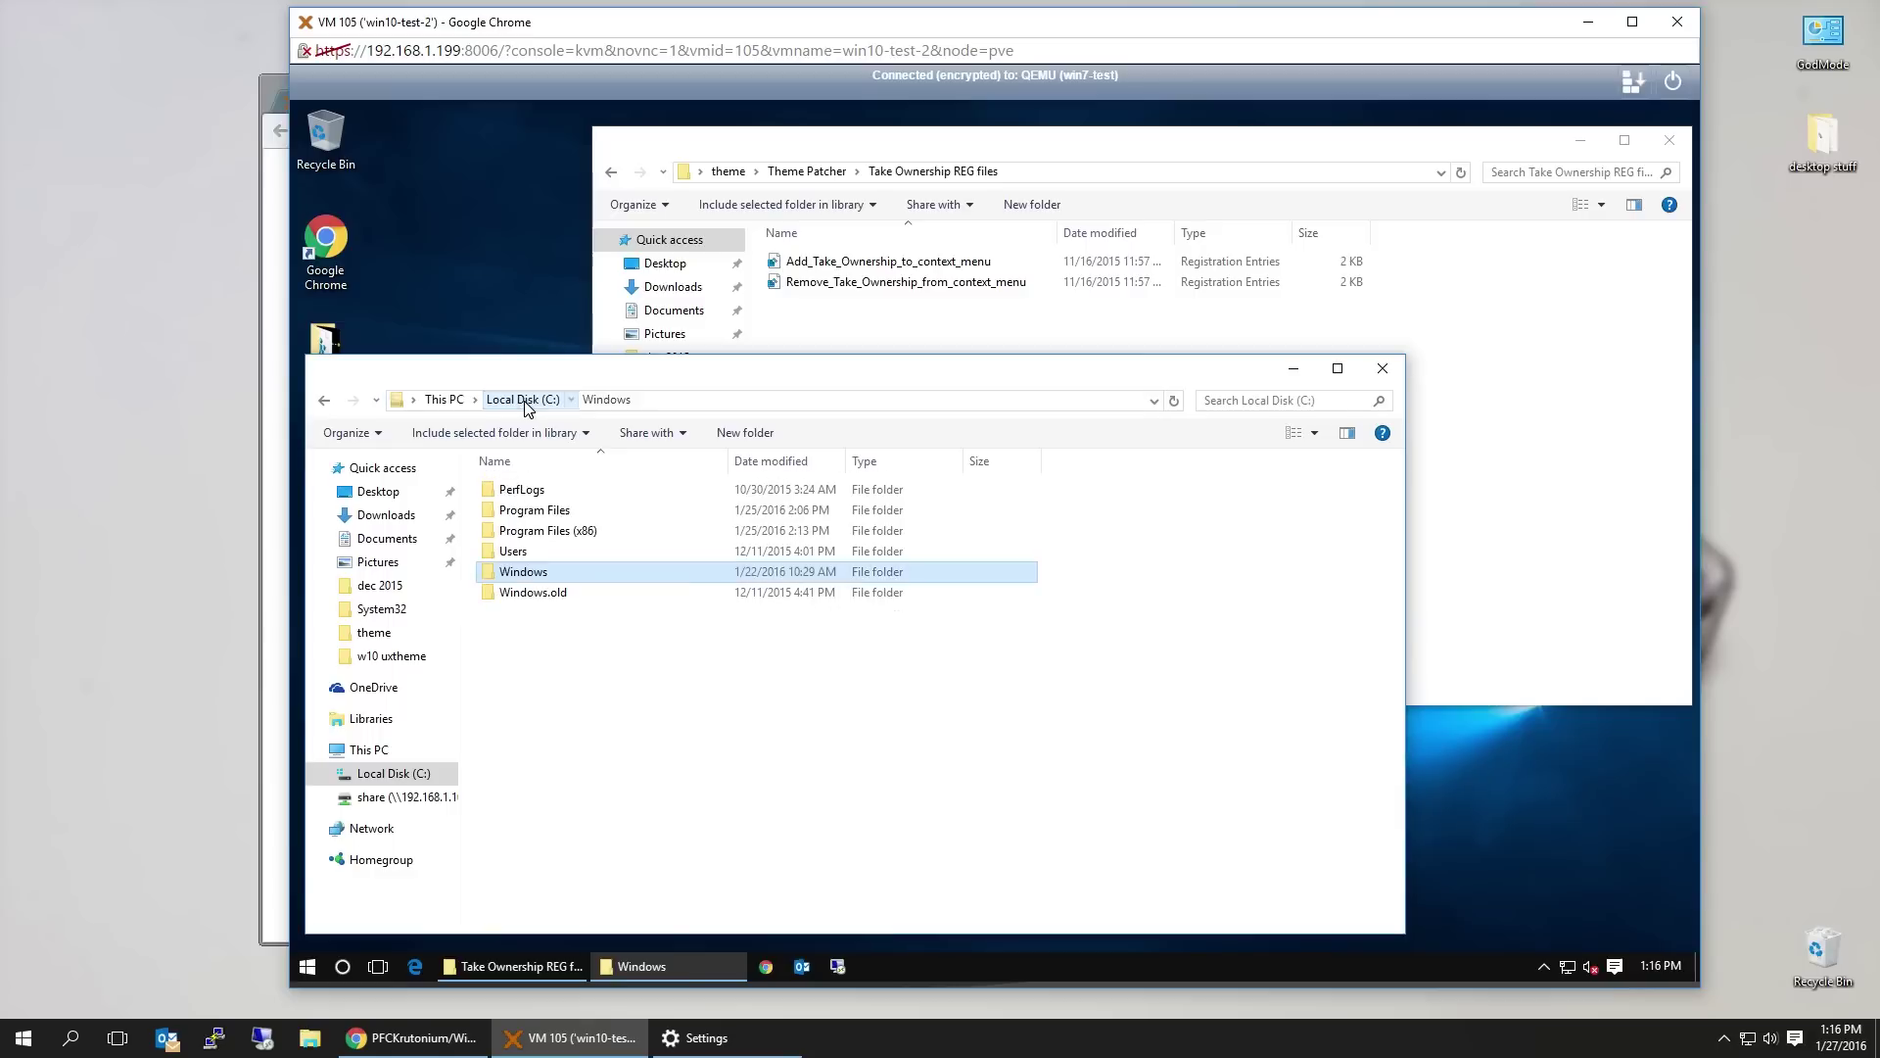
double_click(544, 565)
scroll(553, 822, down, 10)
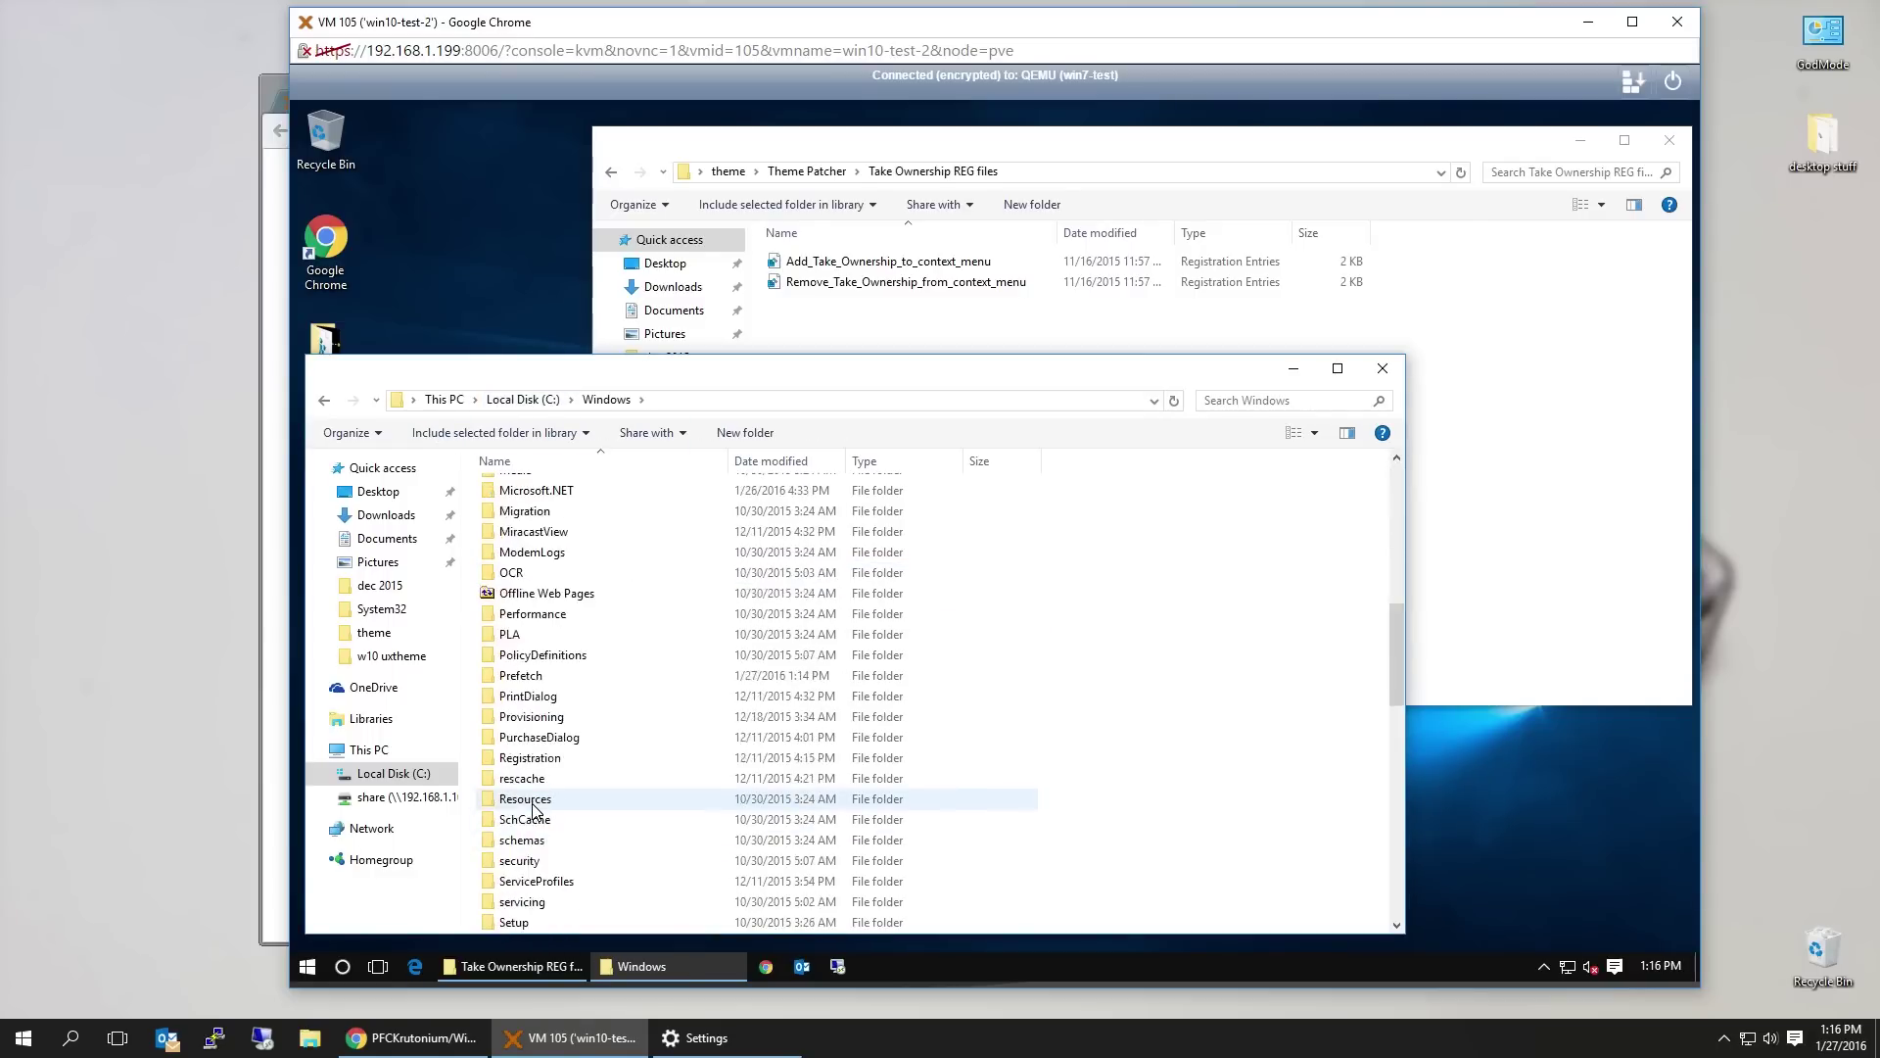
scroll(534, 811, down, 2)
double_click(521, 884)
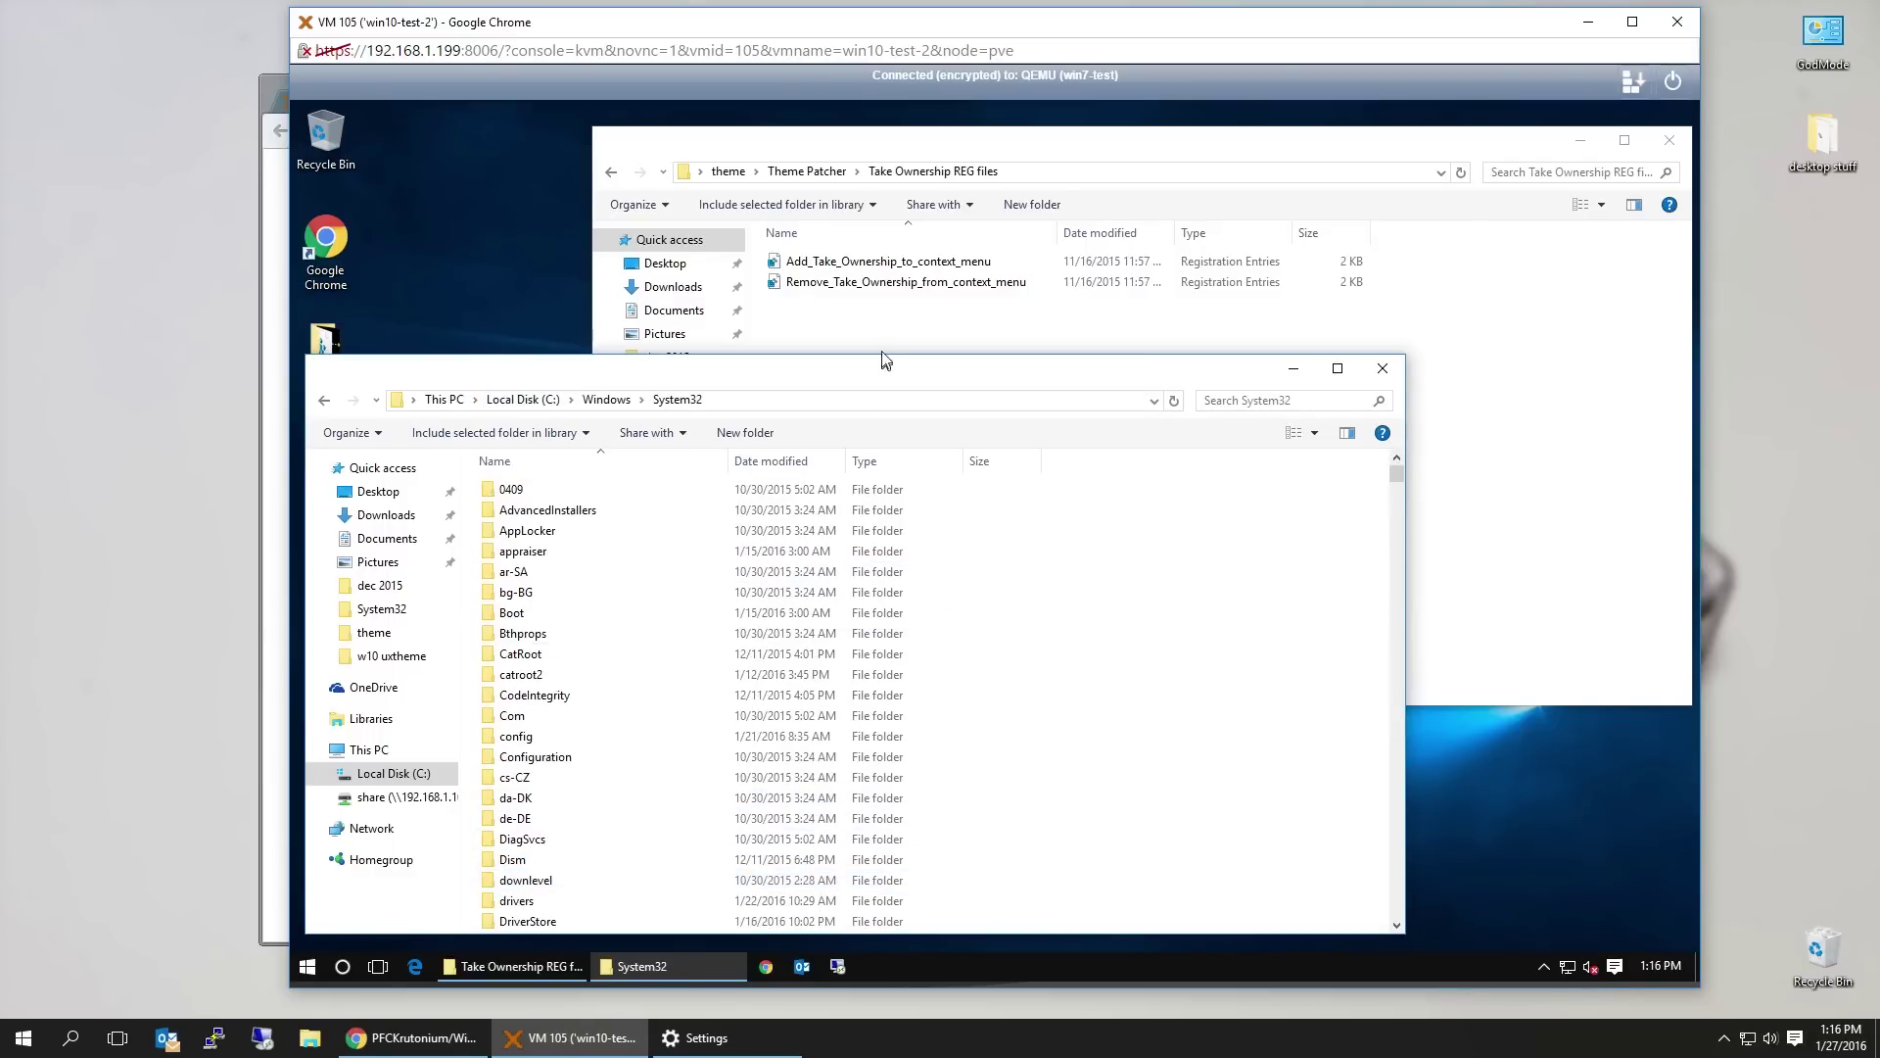
click(838, 173)
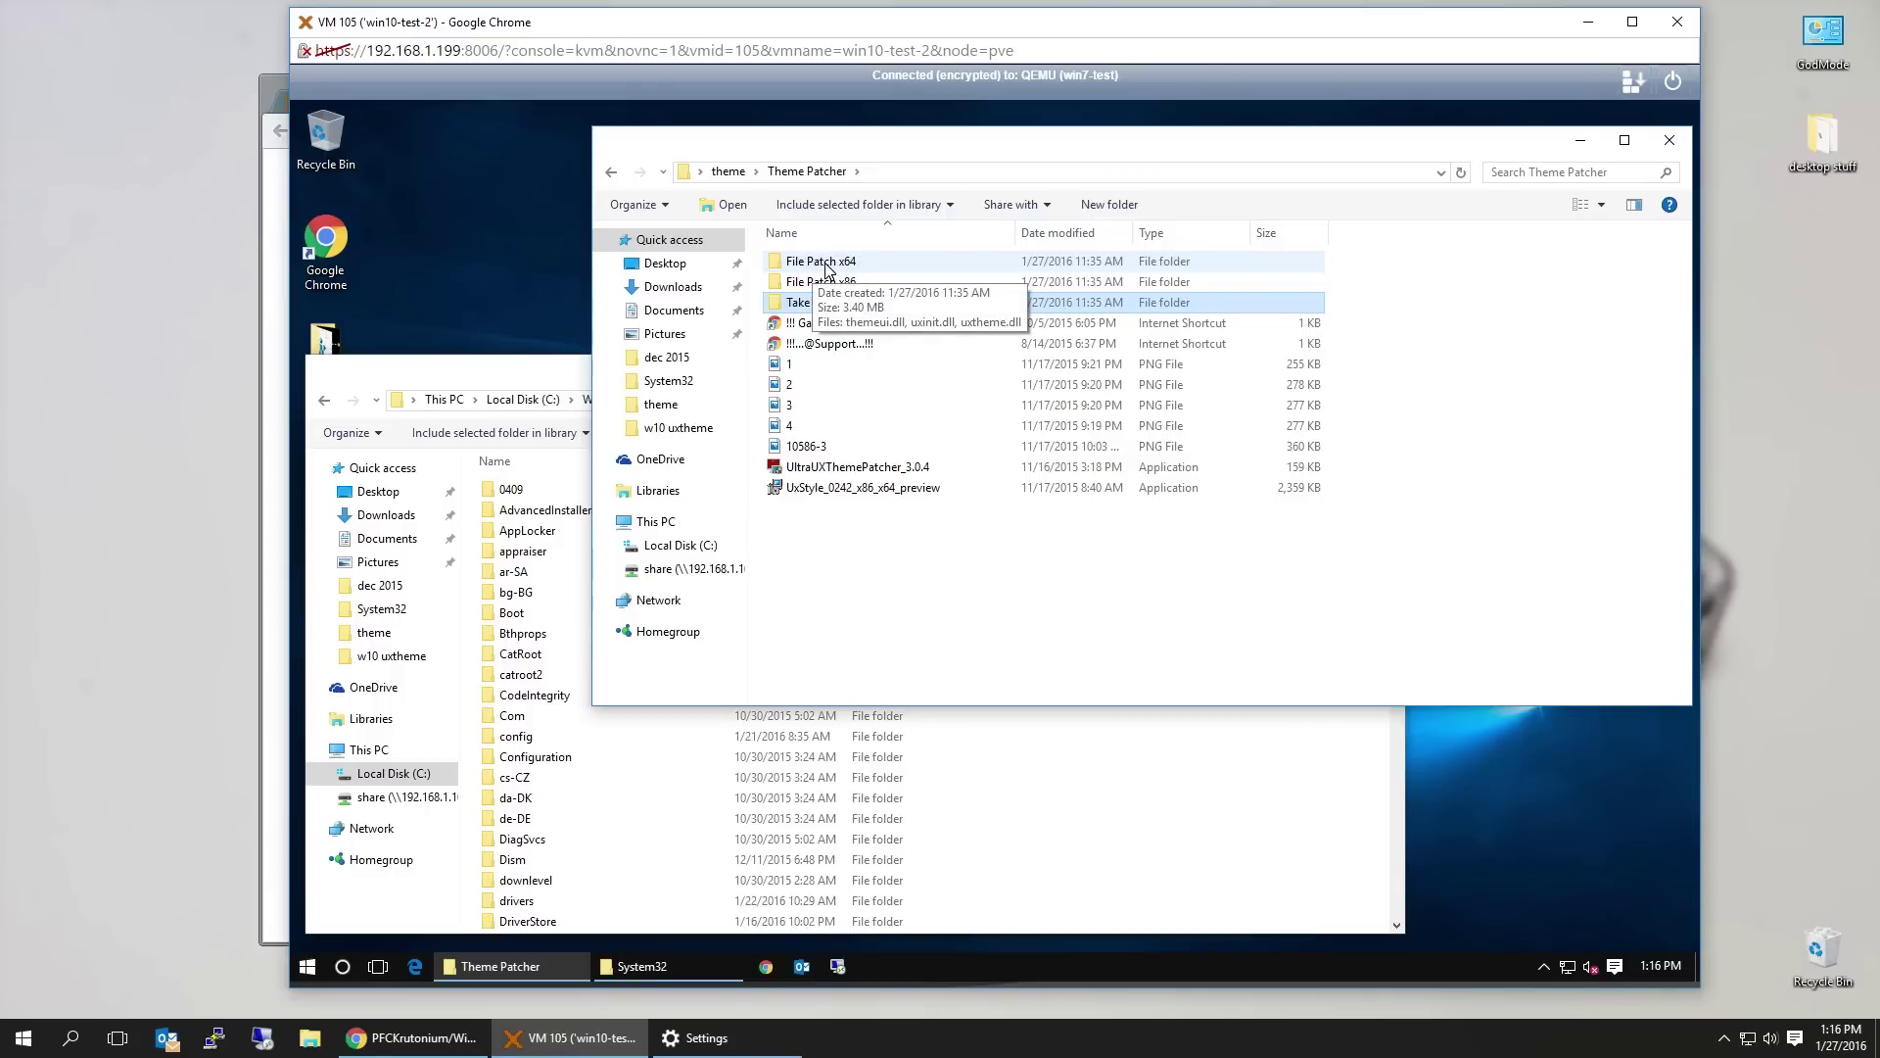
click(825, 264)
Open File Patch x64, then jump to uxinit.dll in System32 by typing ux
double_click(875, 268)
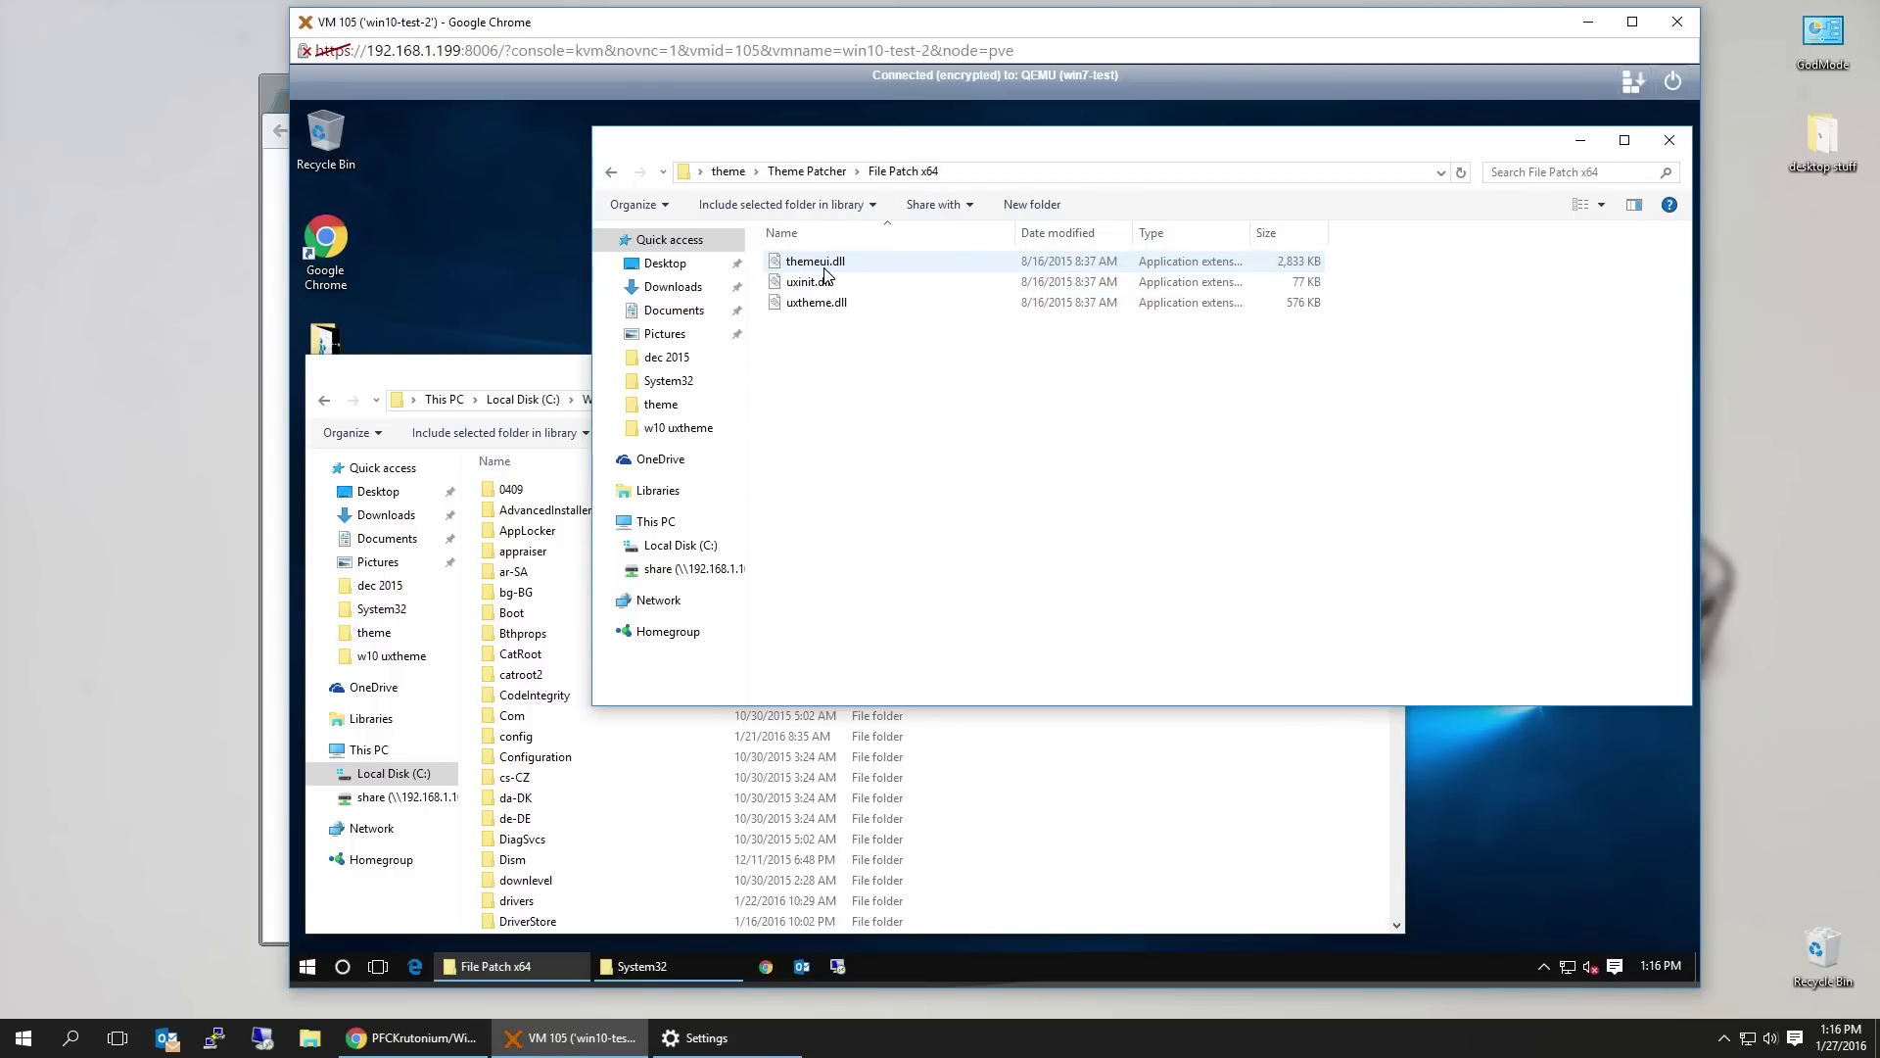
mouse_move(803, 291)
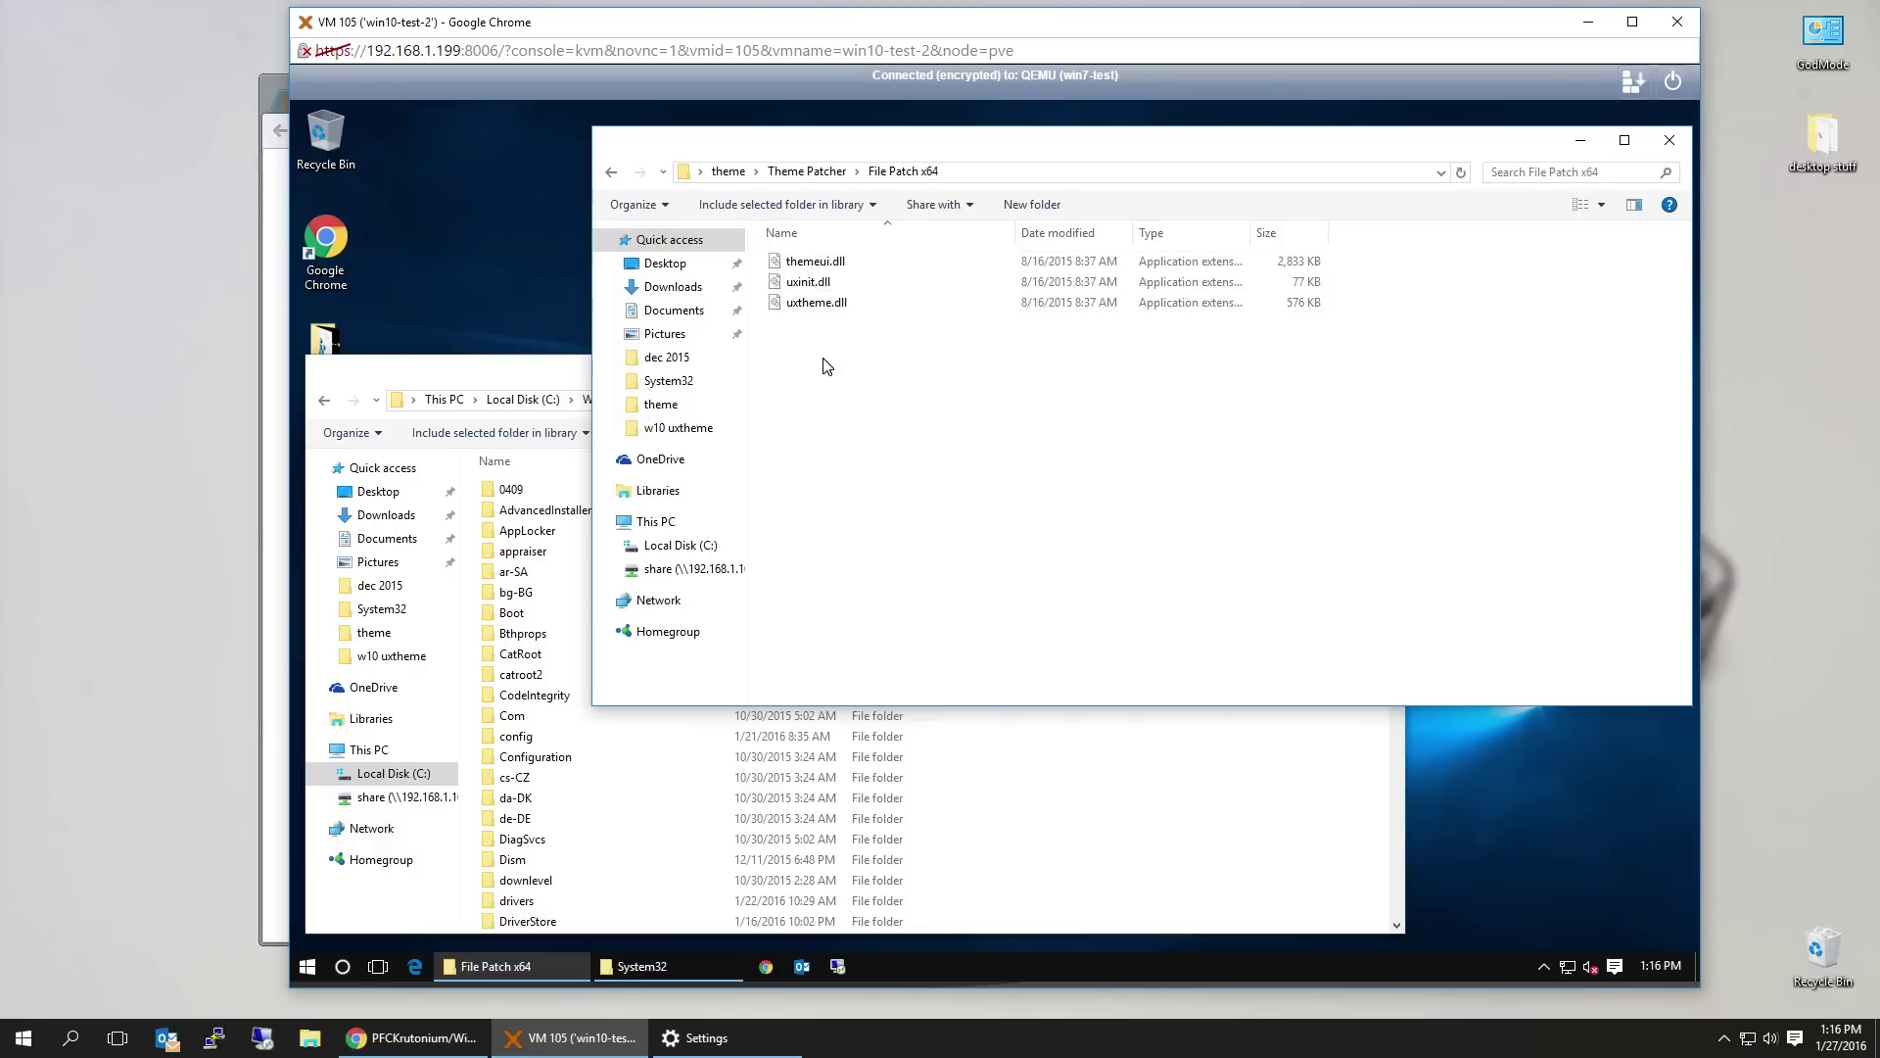
click(524, 360)
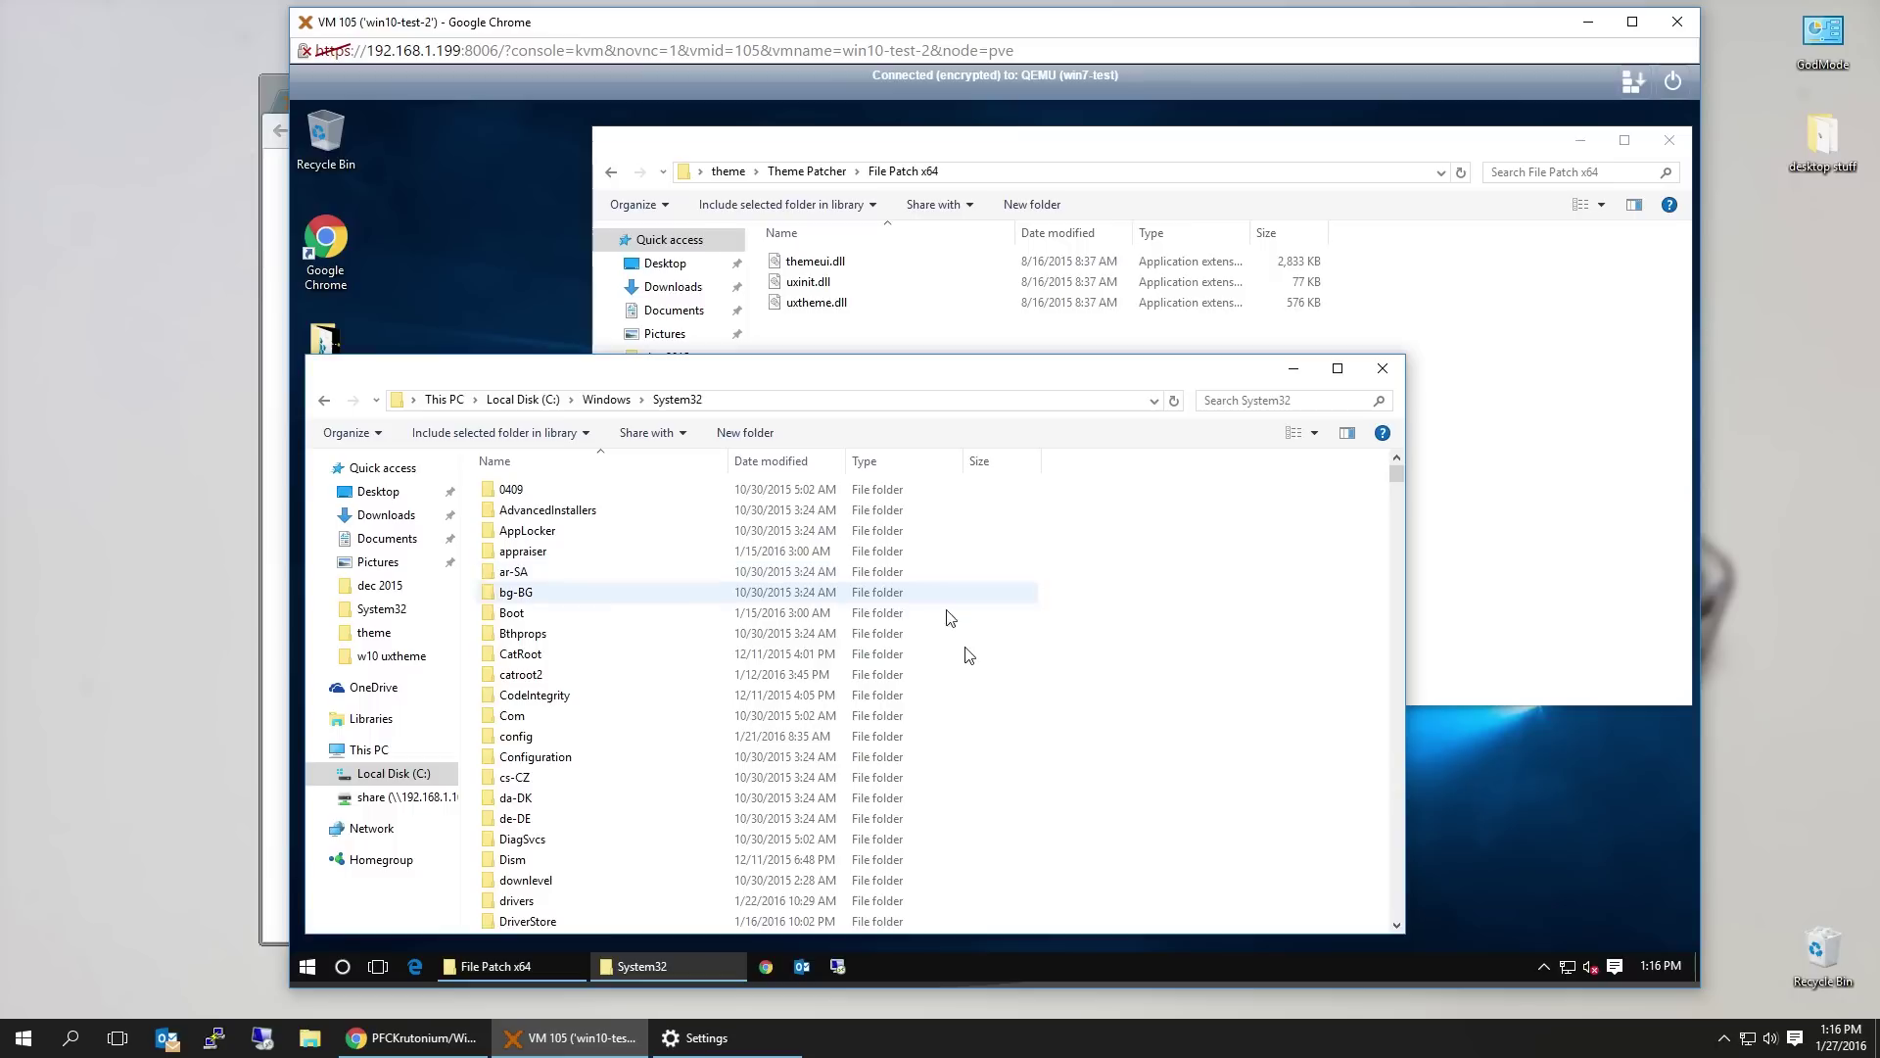
scroll(1081, 647, down, 6)
scroll(1081, 647, down, 5)
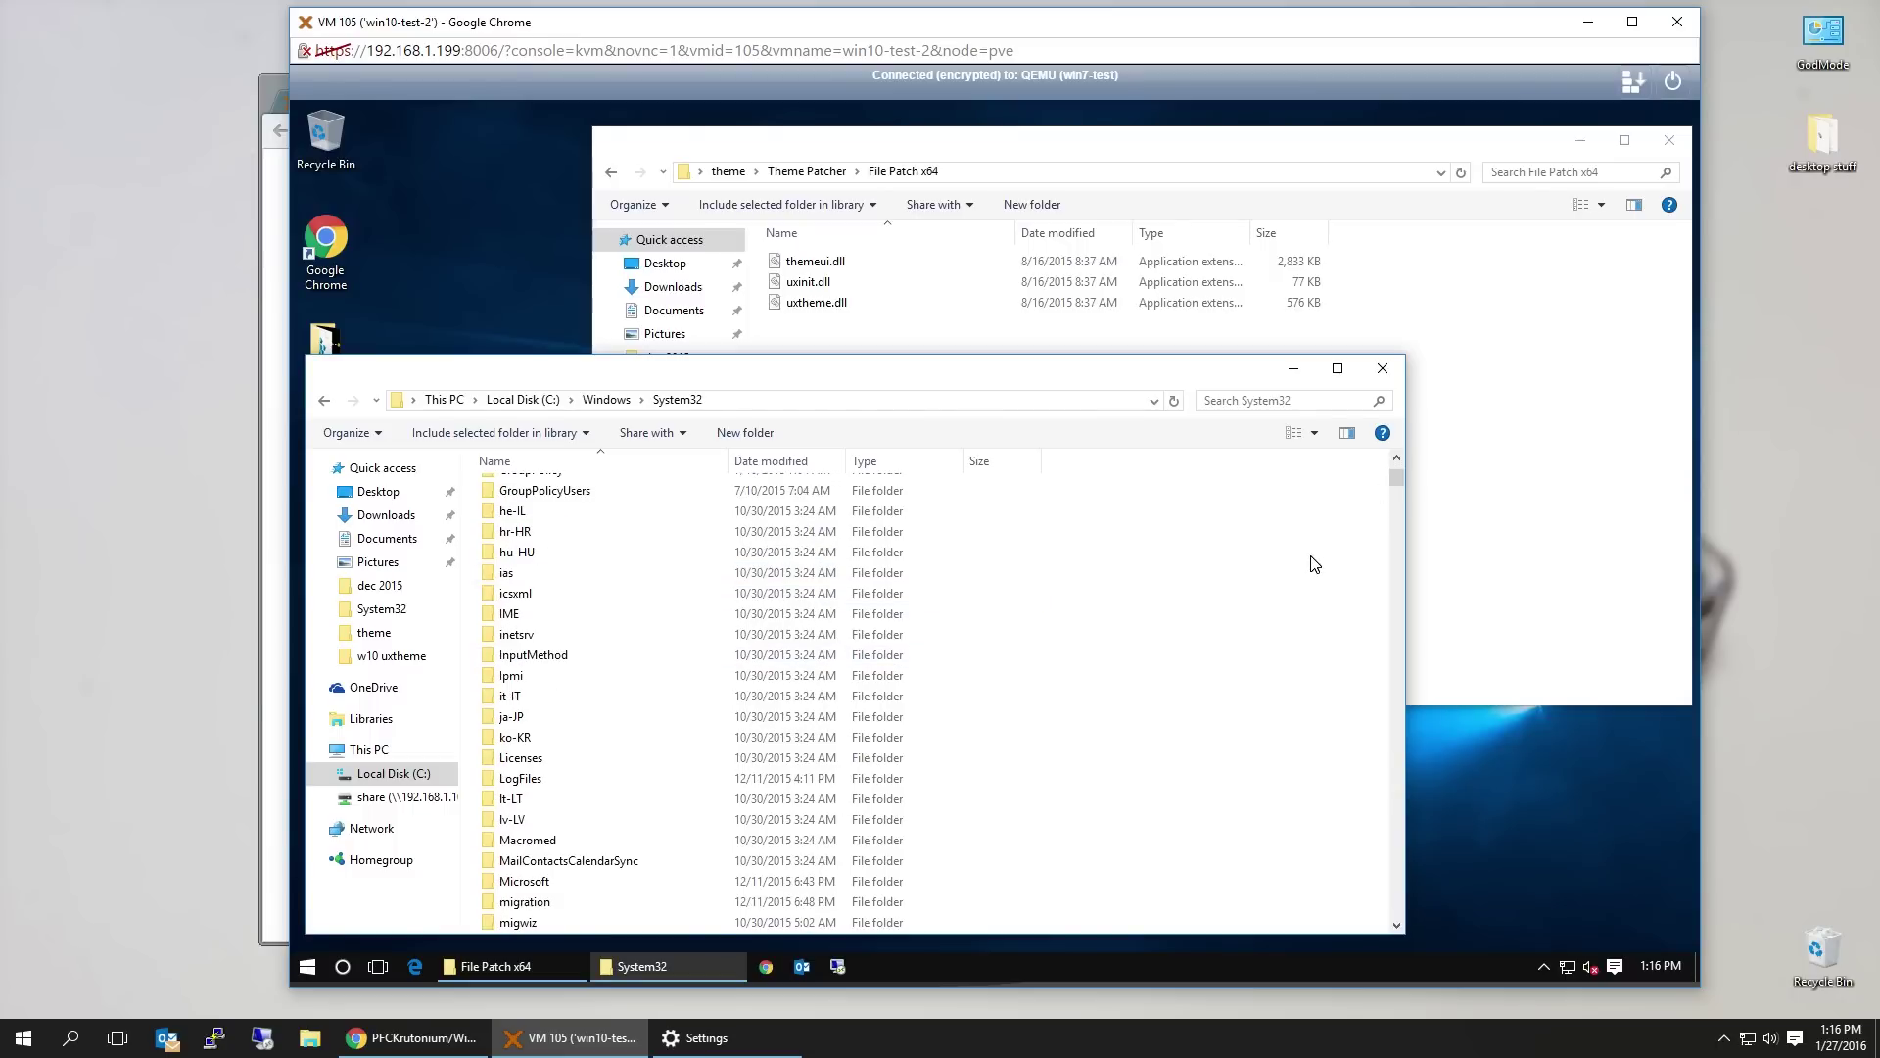
text(ux)
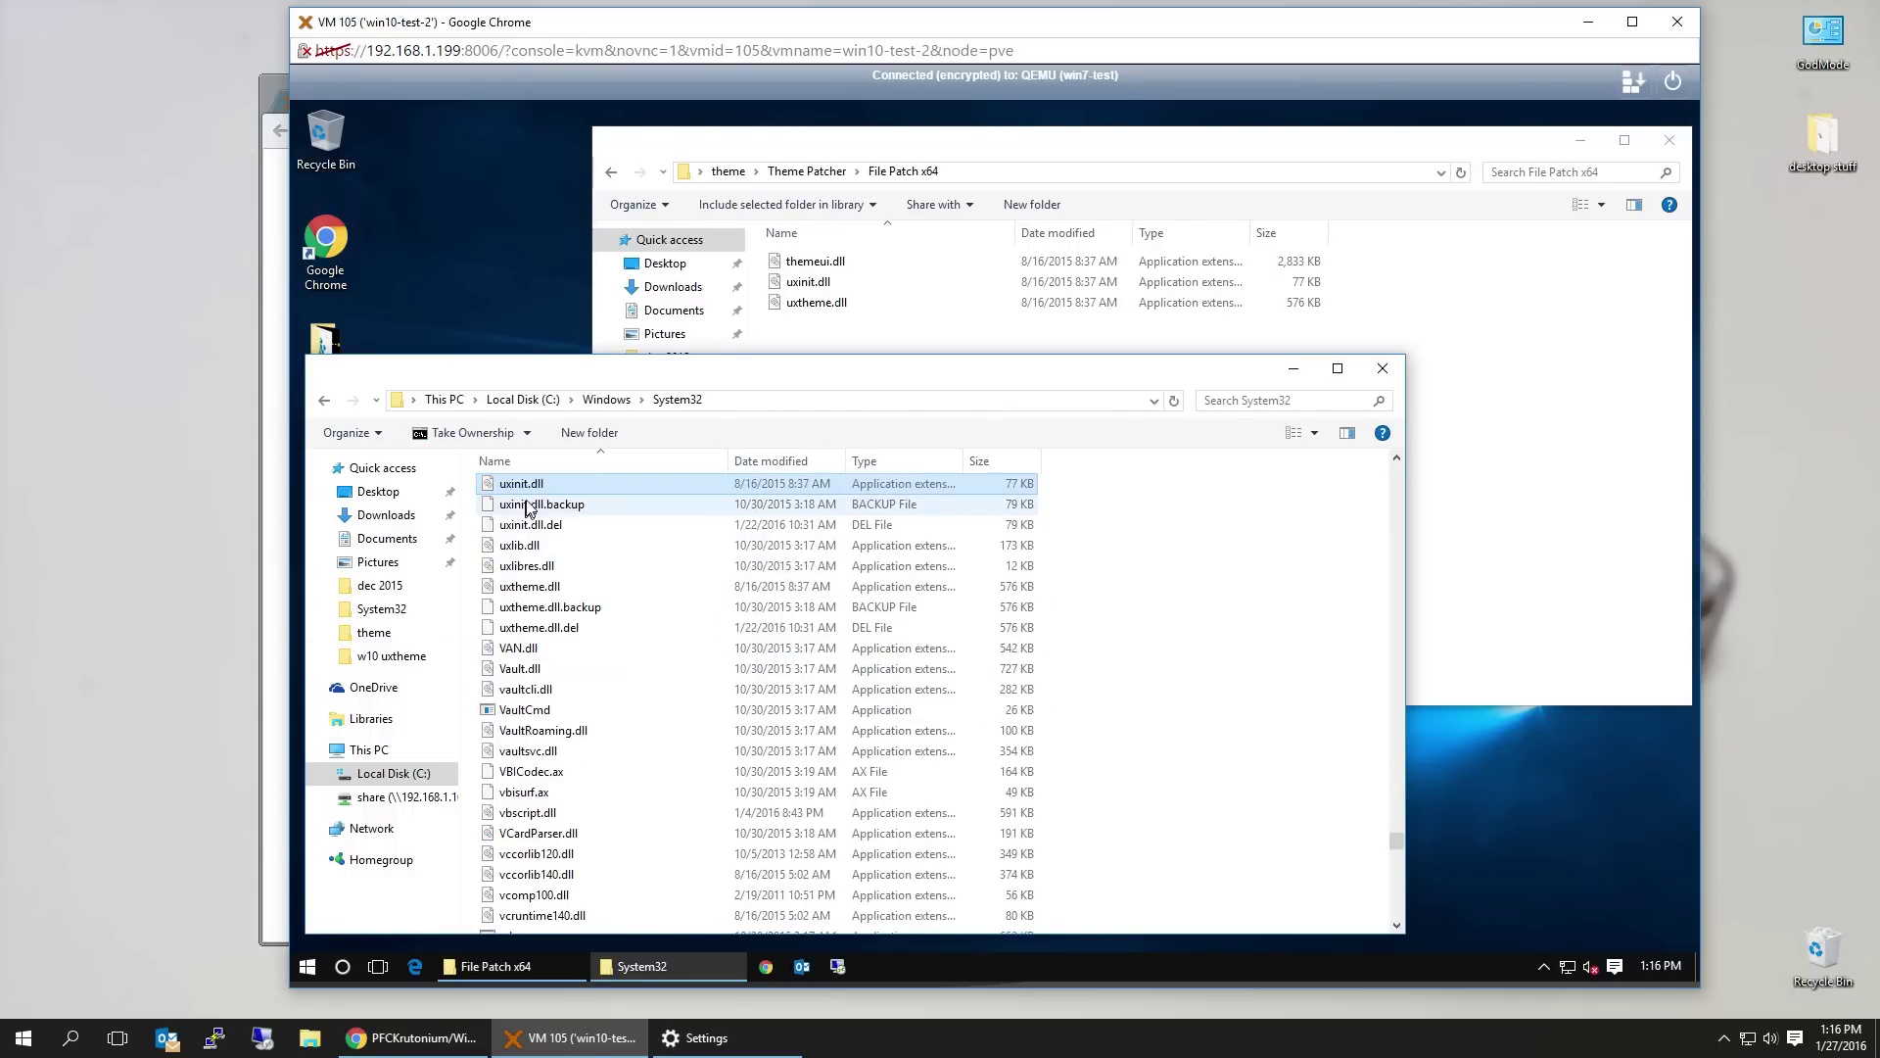
Take ownership of System32's uxinit.dll and rename it with a backup suffix
right_click(526, 489)
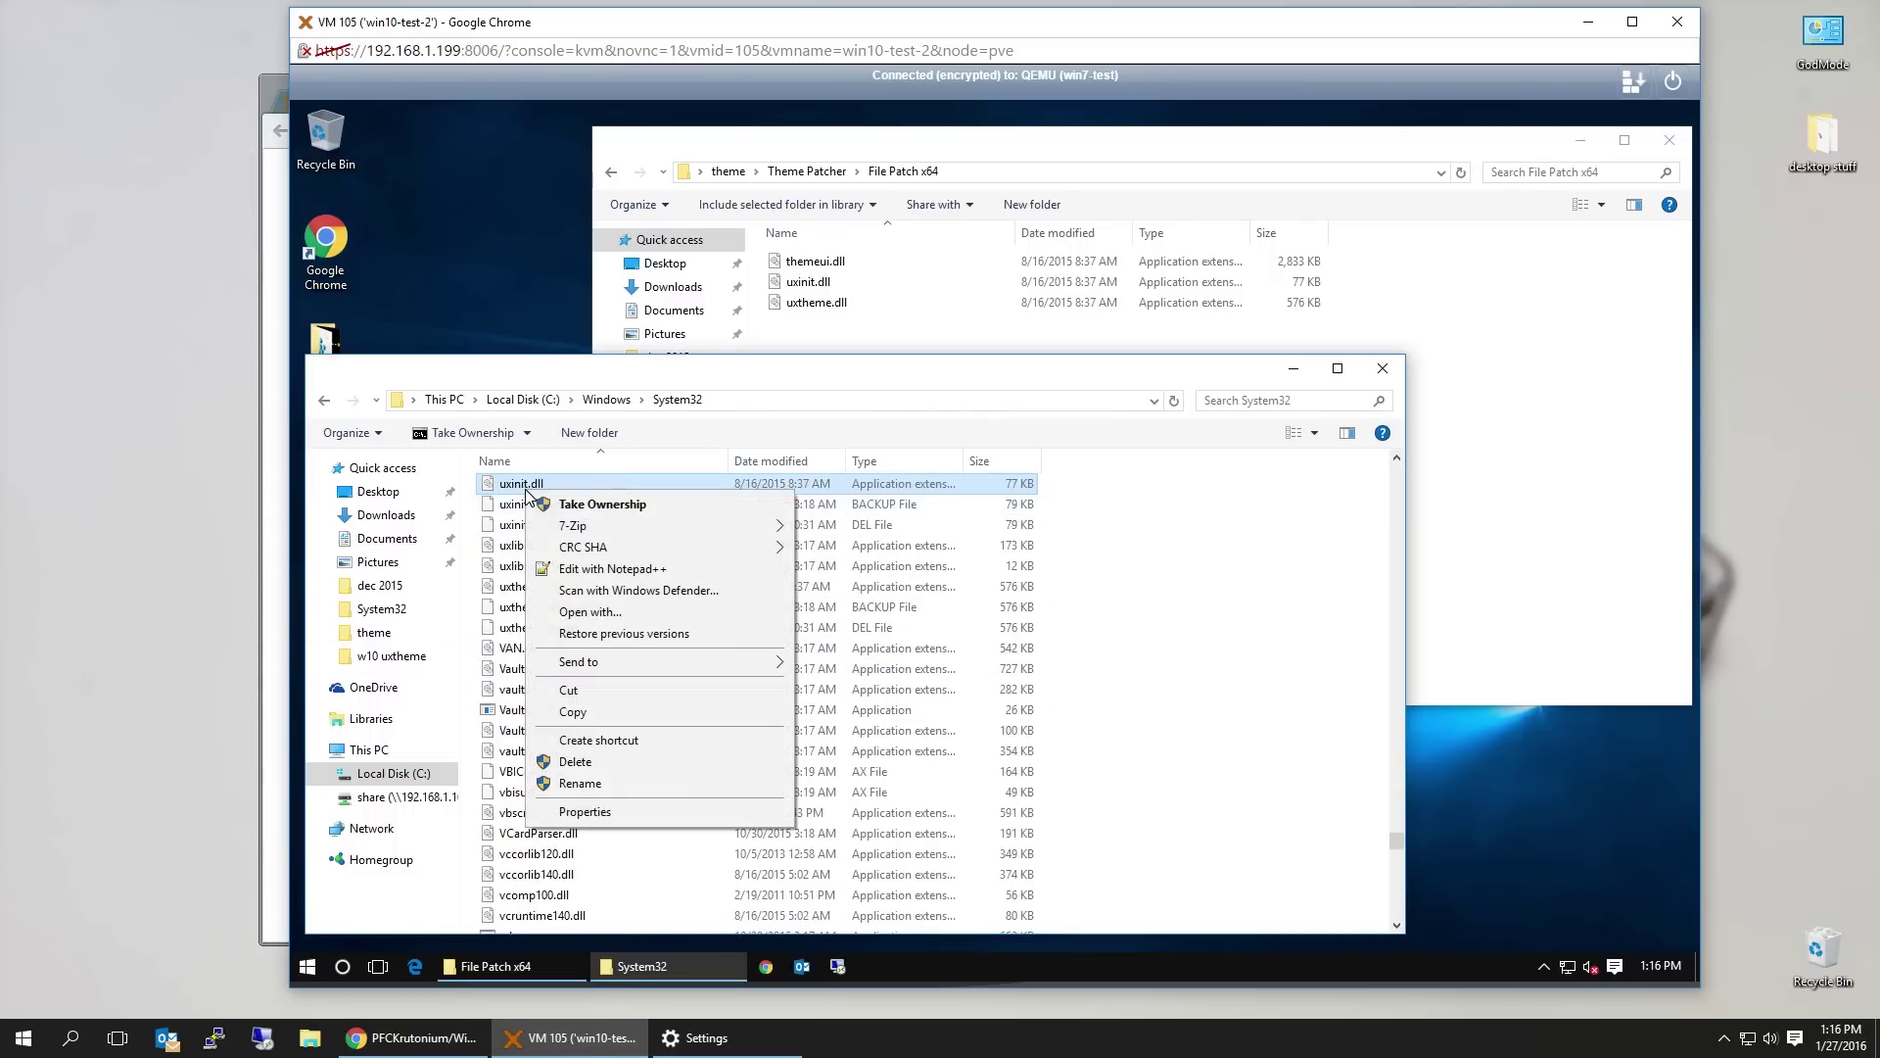
click(579, 506)
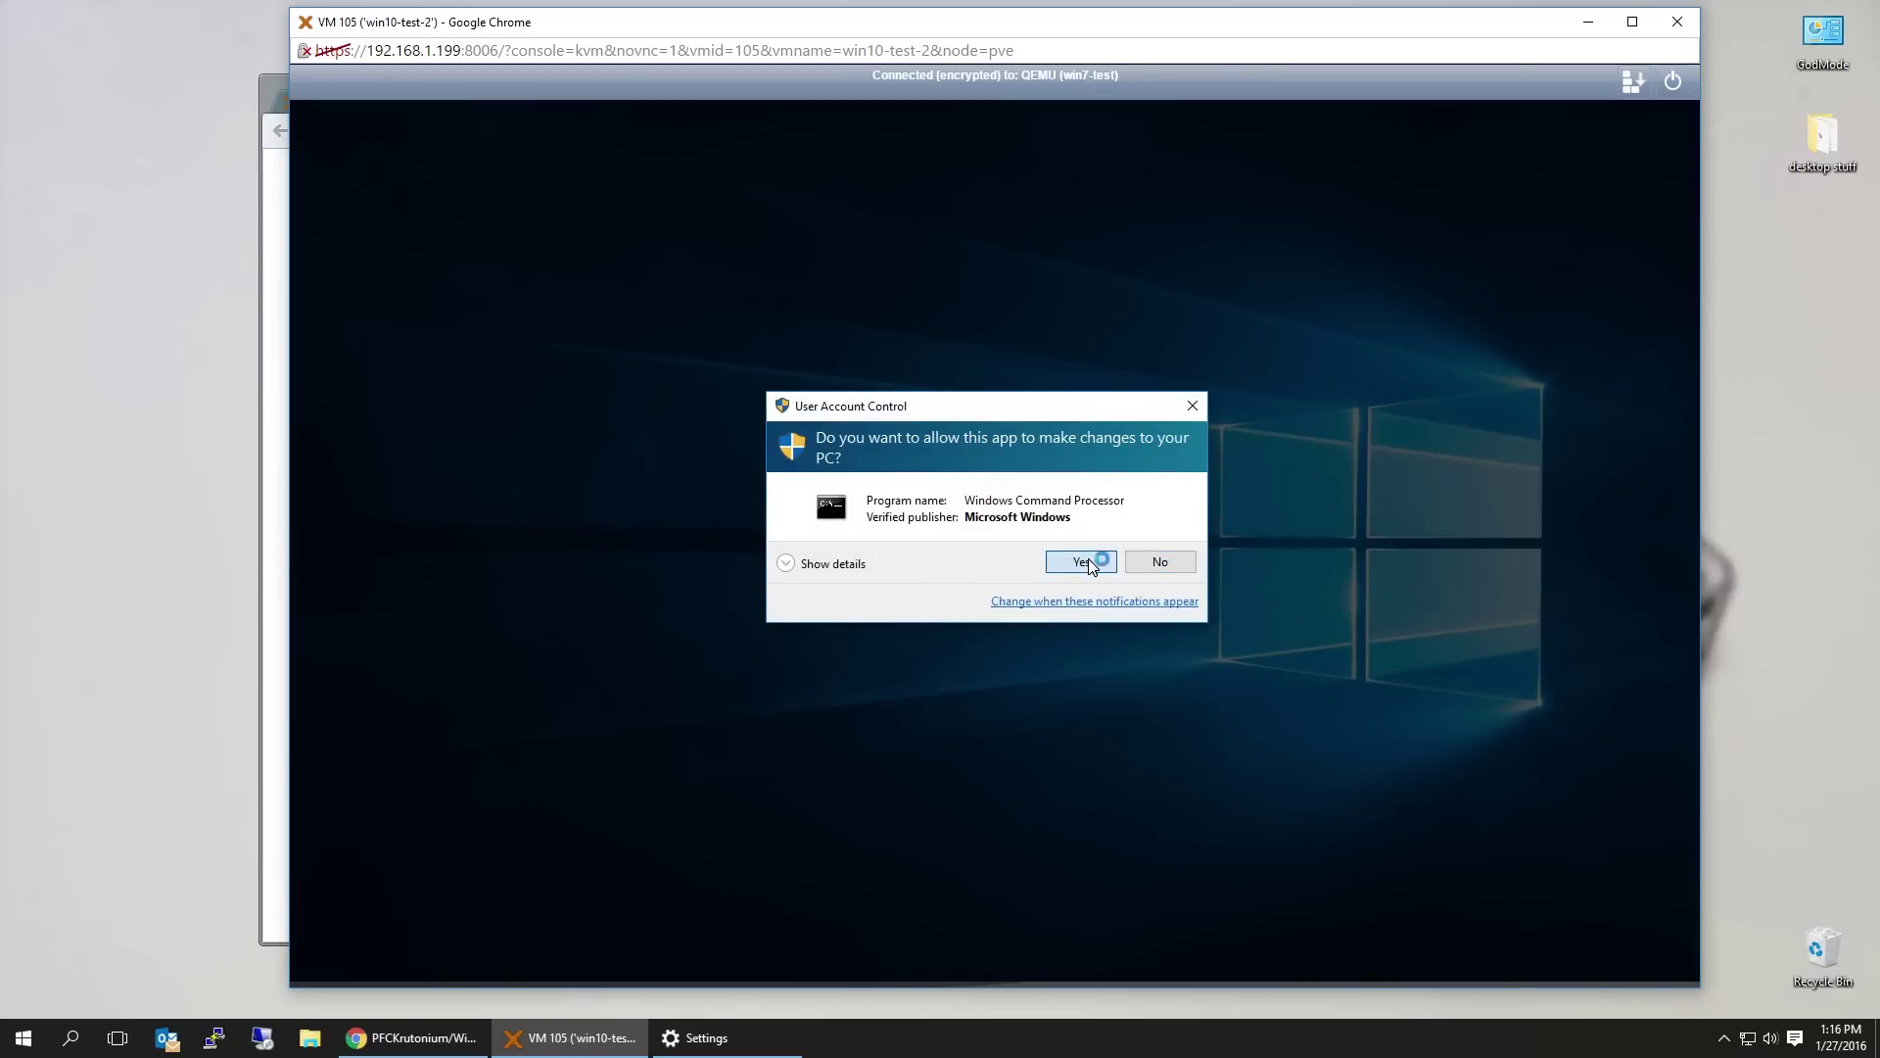
click(1081, 561)
right_click(533, 490)
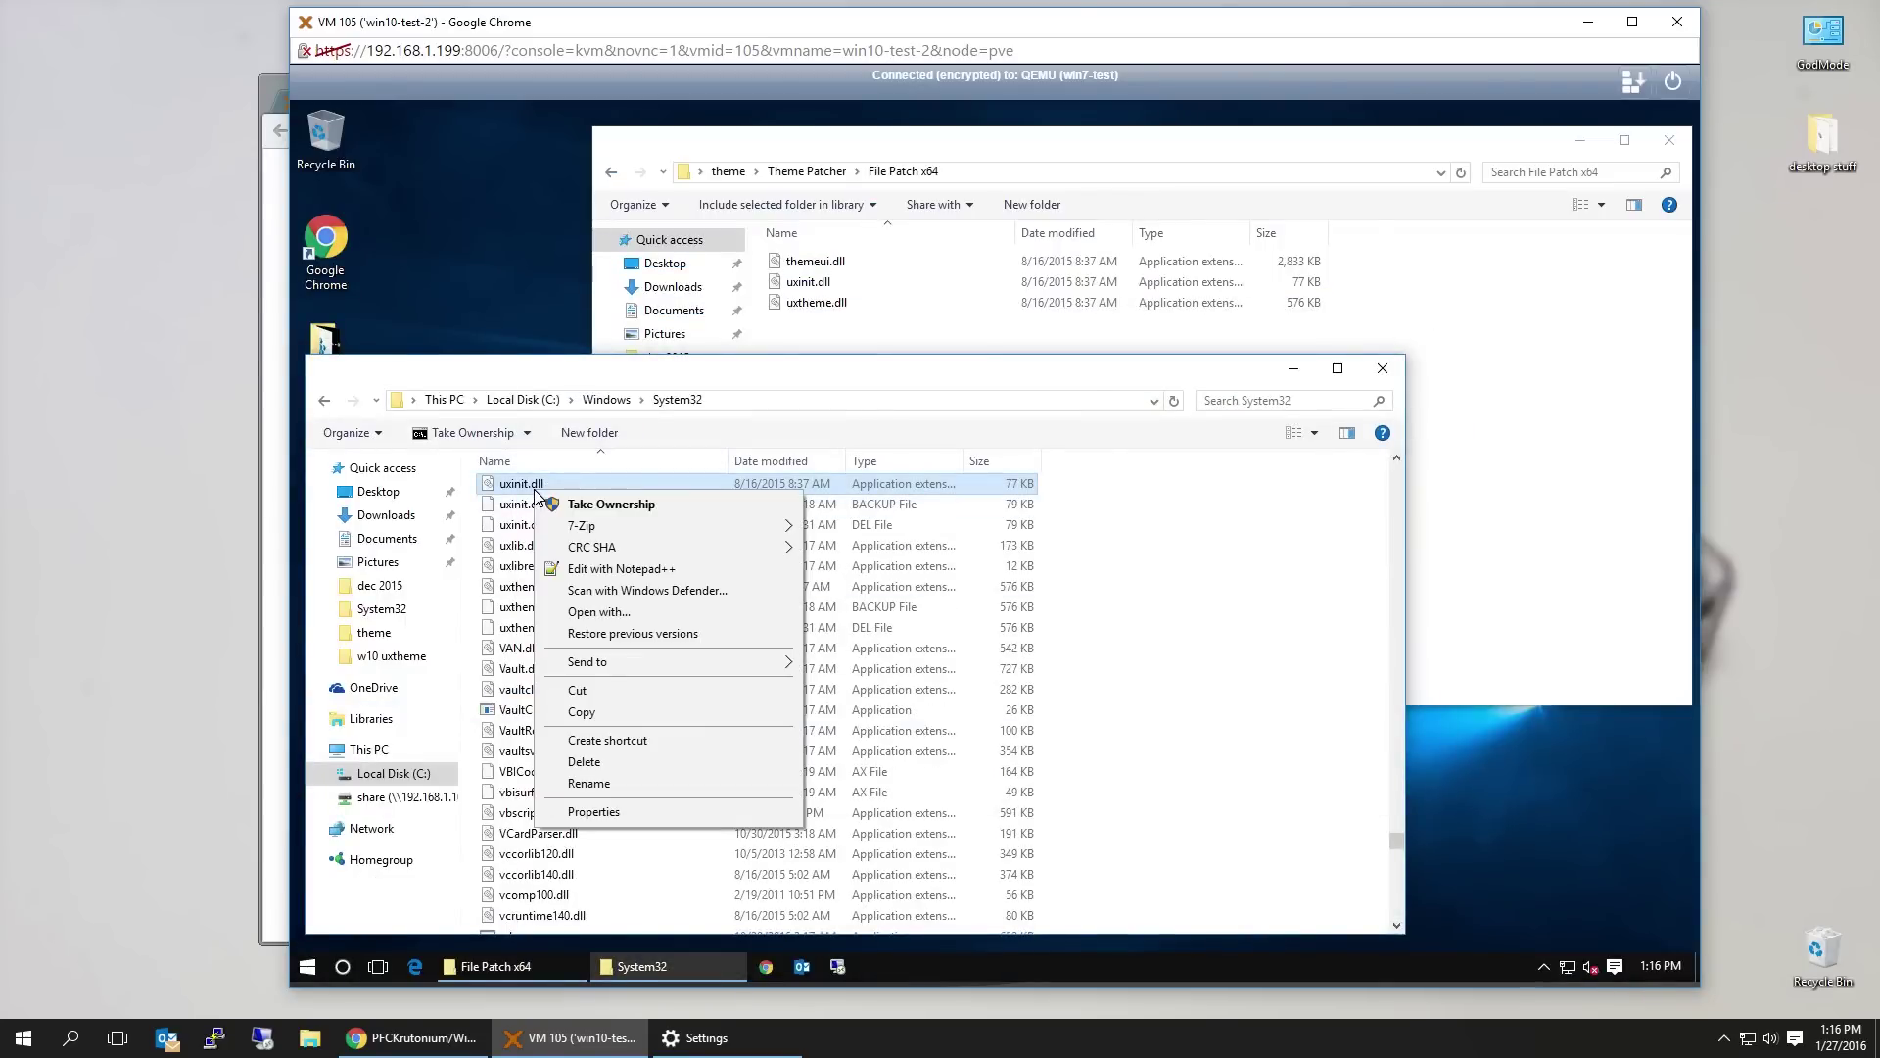
click(588, 782)
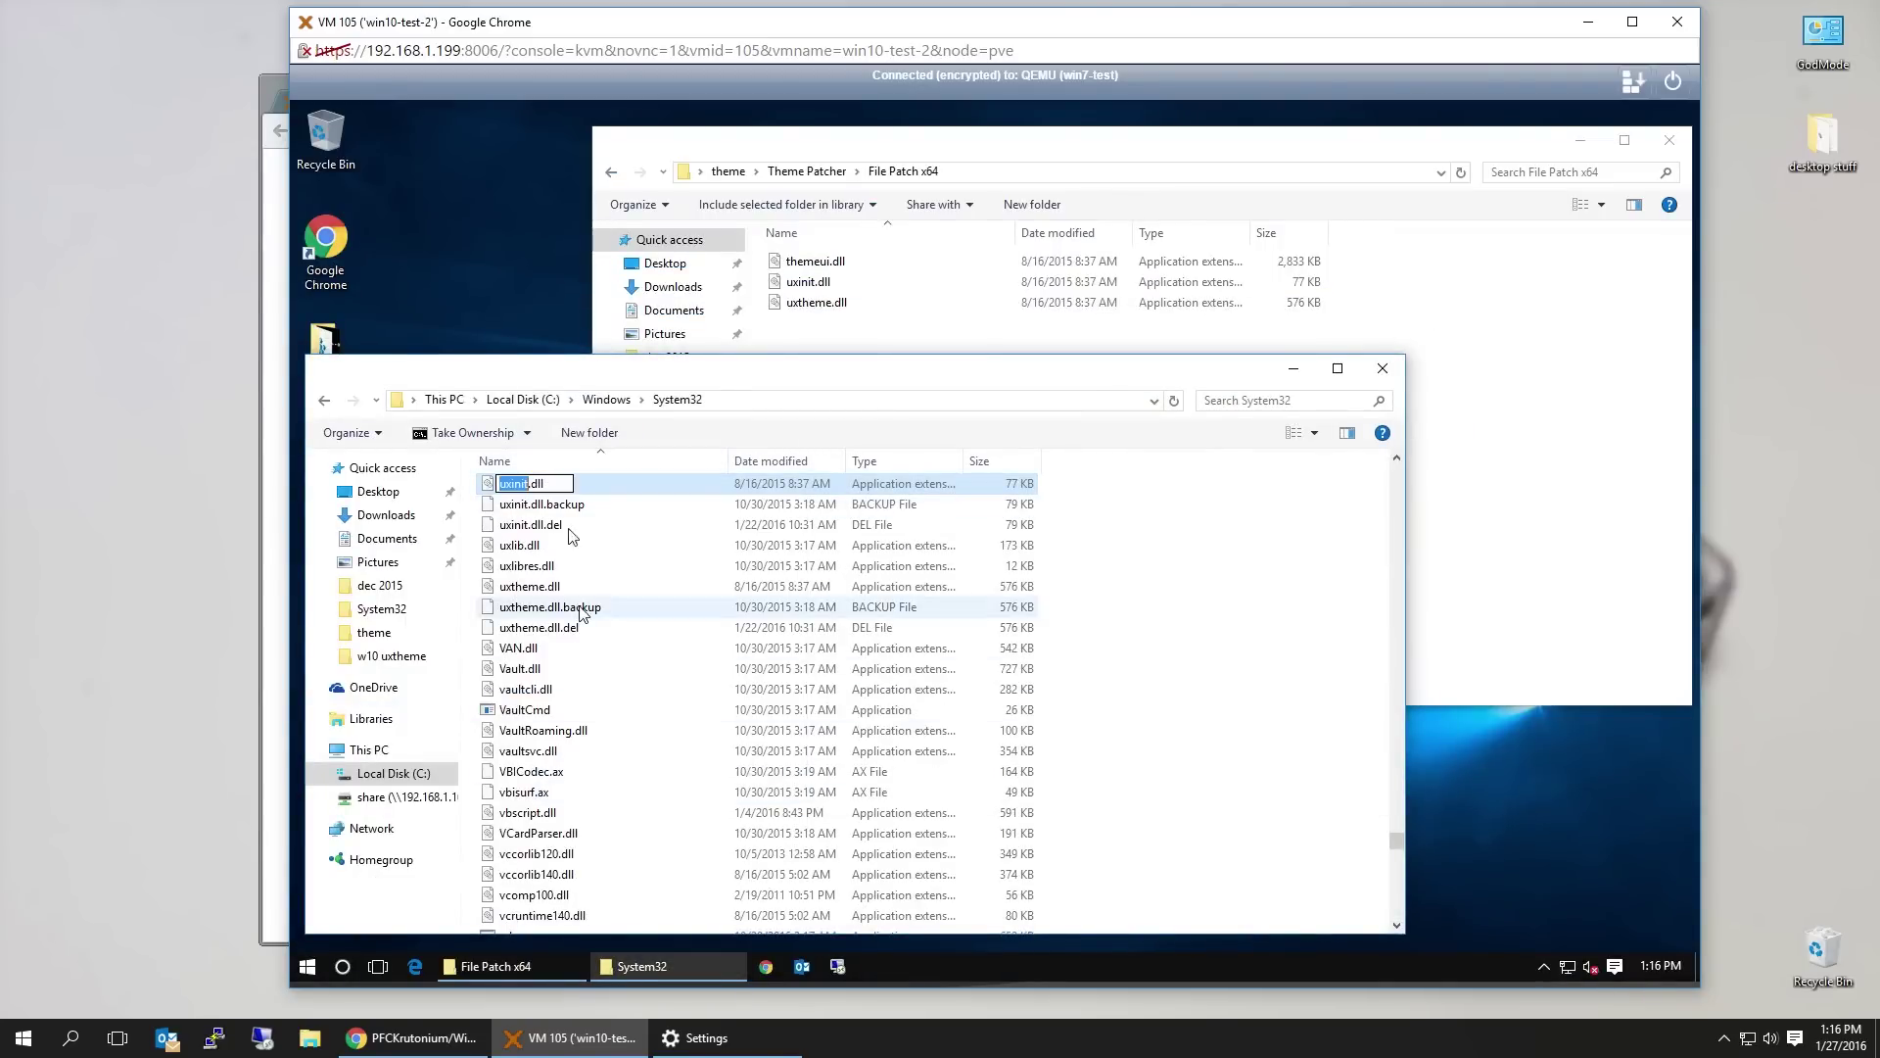
click(528, 484)
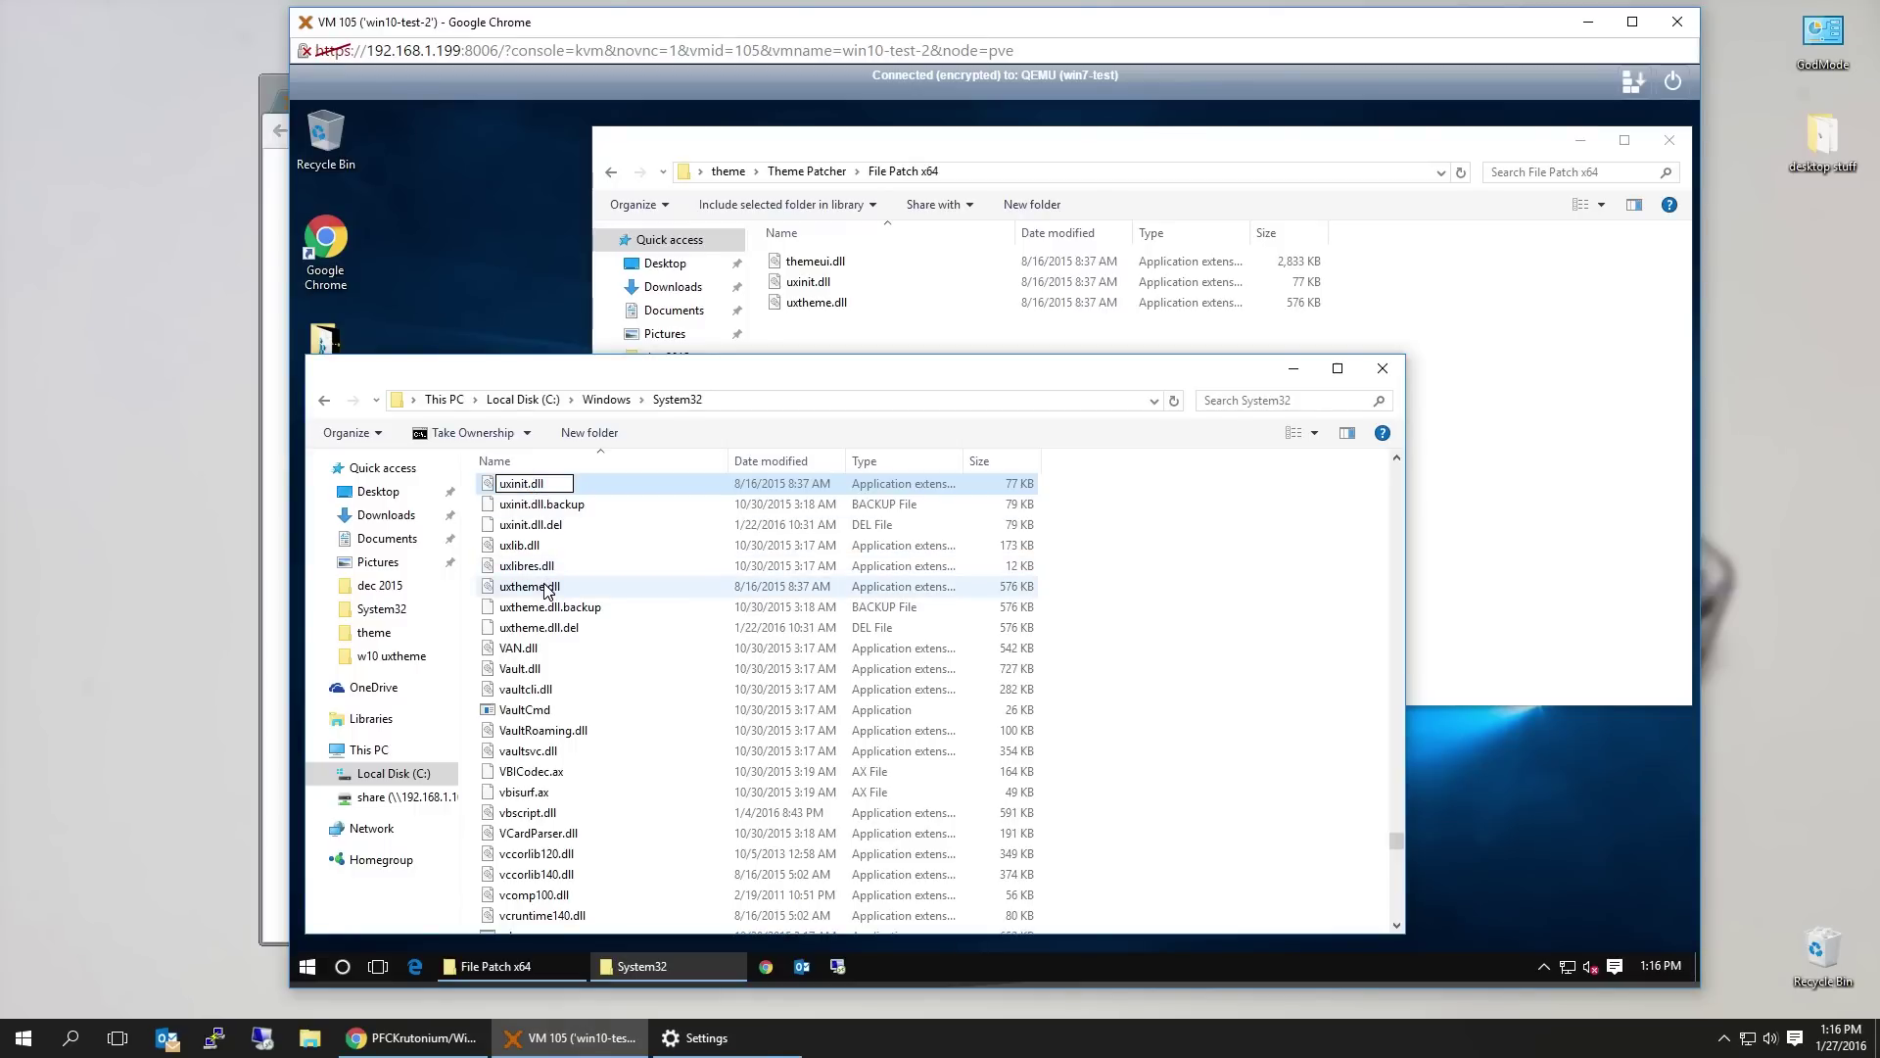
text(backup)
key(Return)
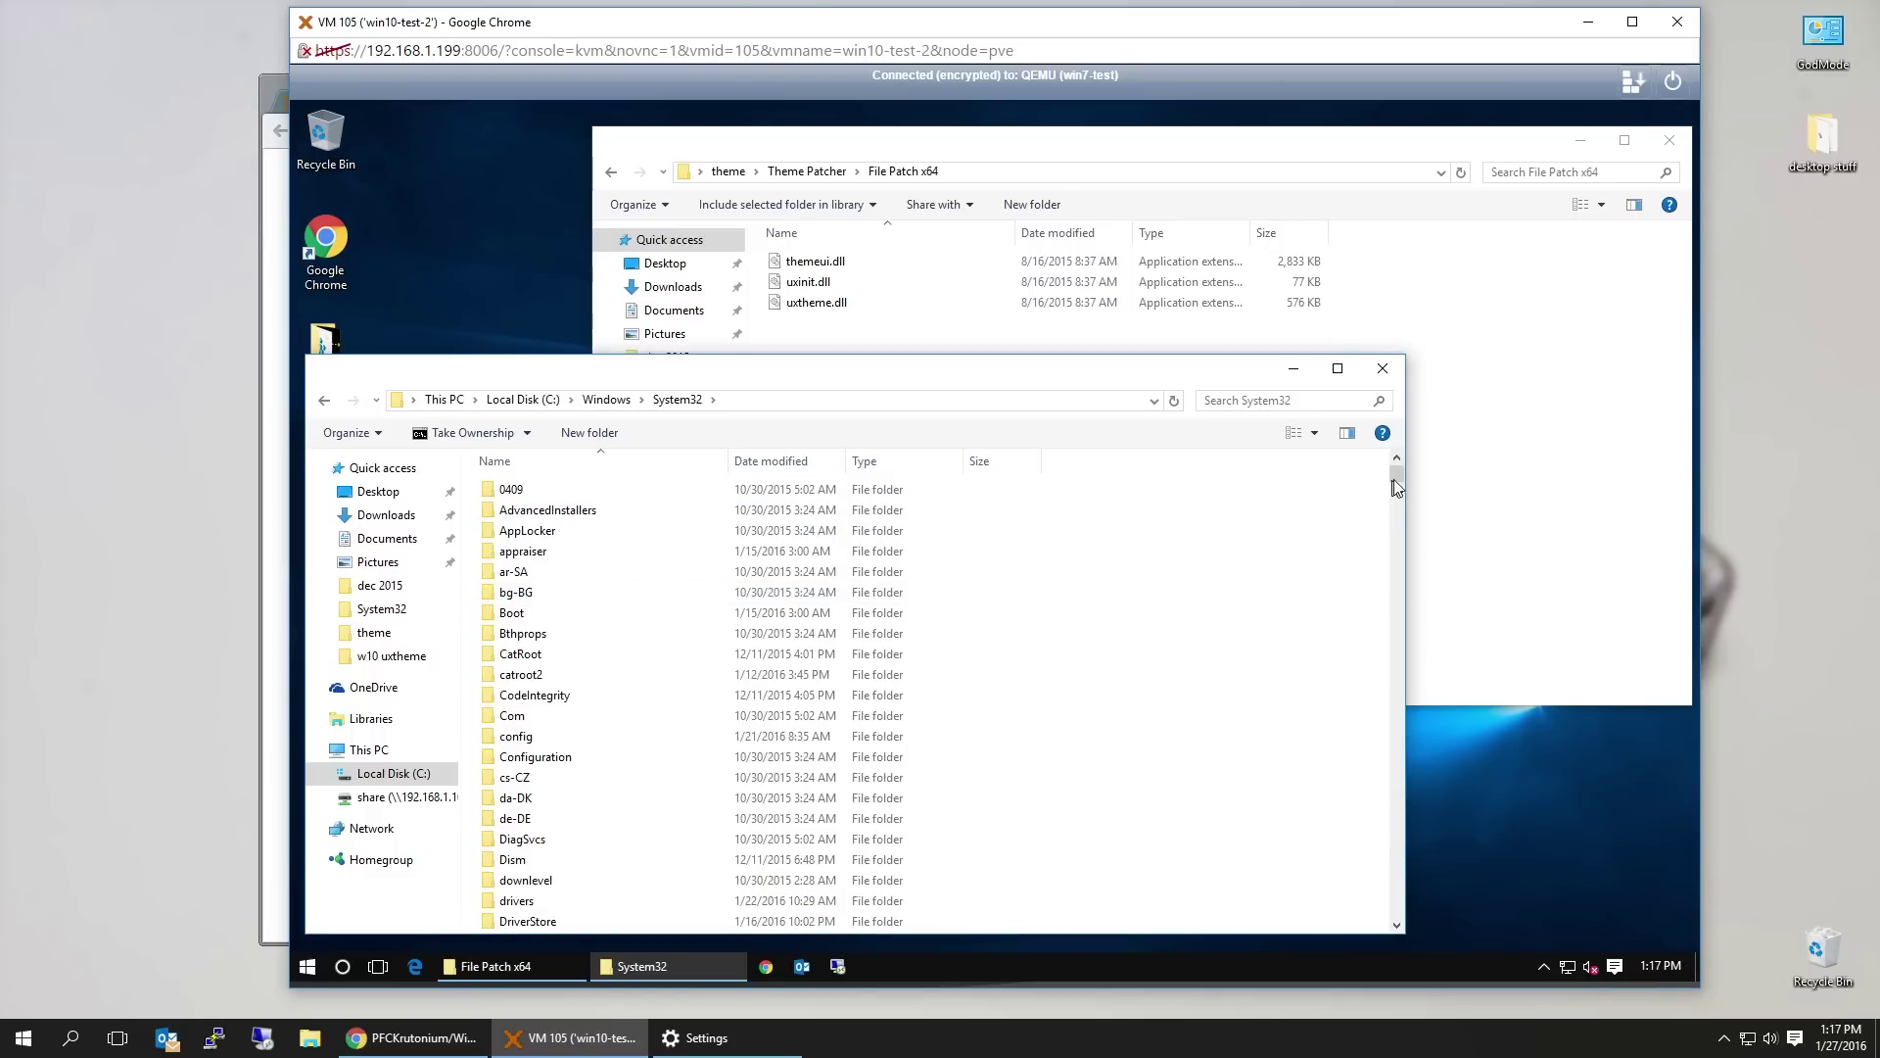
Copy the patched uxinit.dll from File Patch x64 into System32 with administrator permission
drag(1397, 487, 1396, 839)
right_click(803, 282)
click(850, 538)
click(1107, 676)
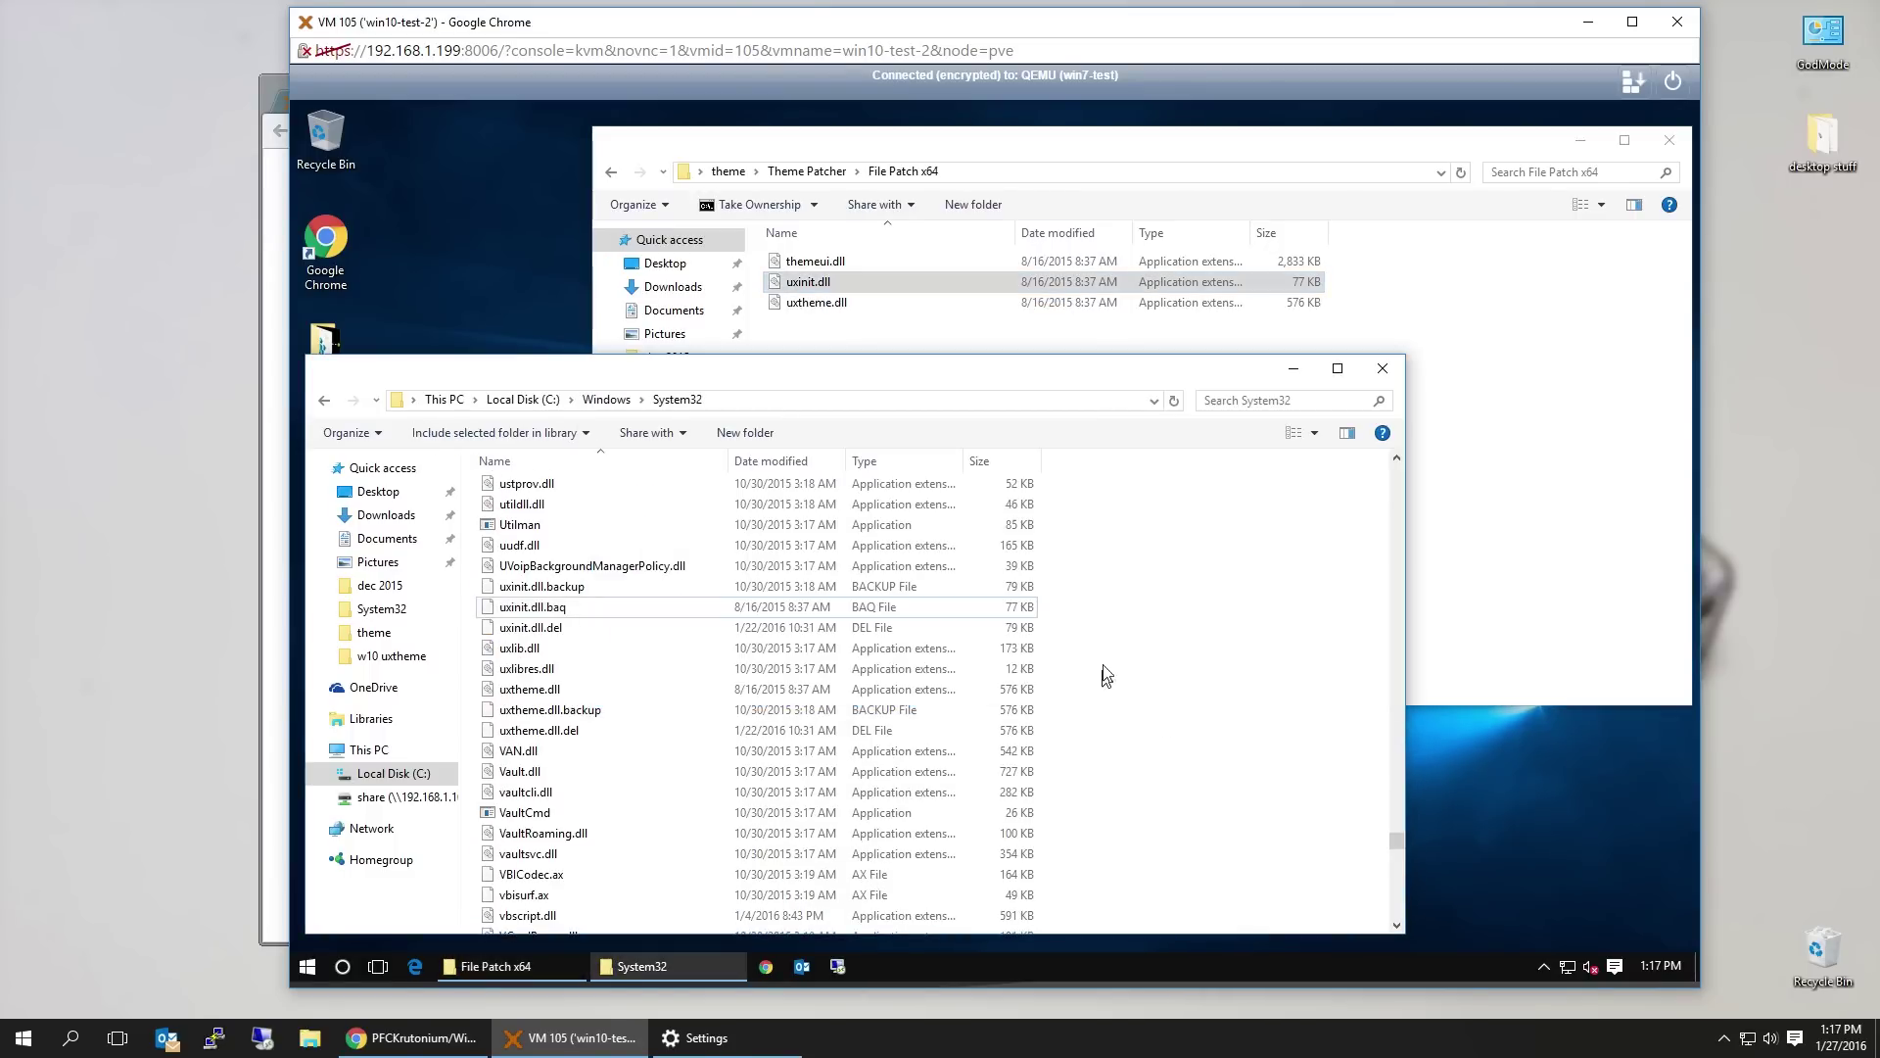
right_click(1134, 651)
click(1185, 749)
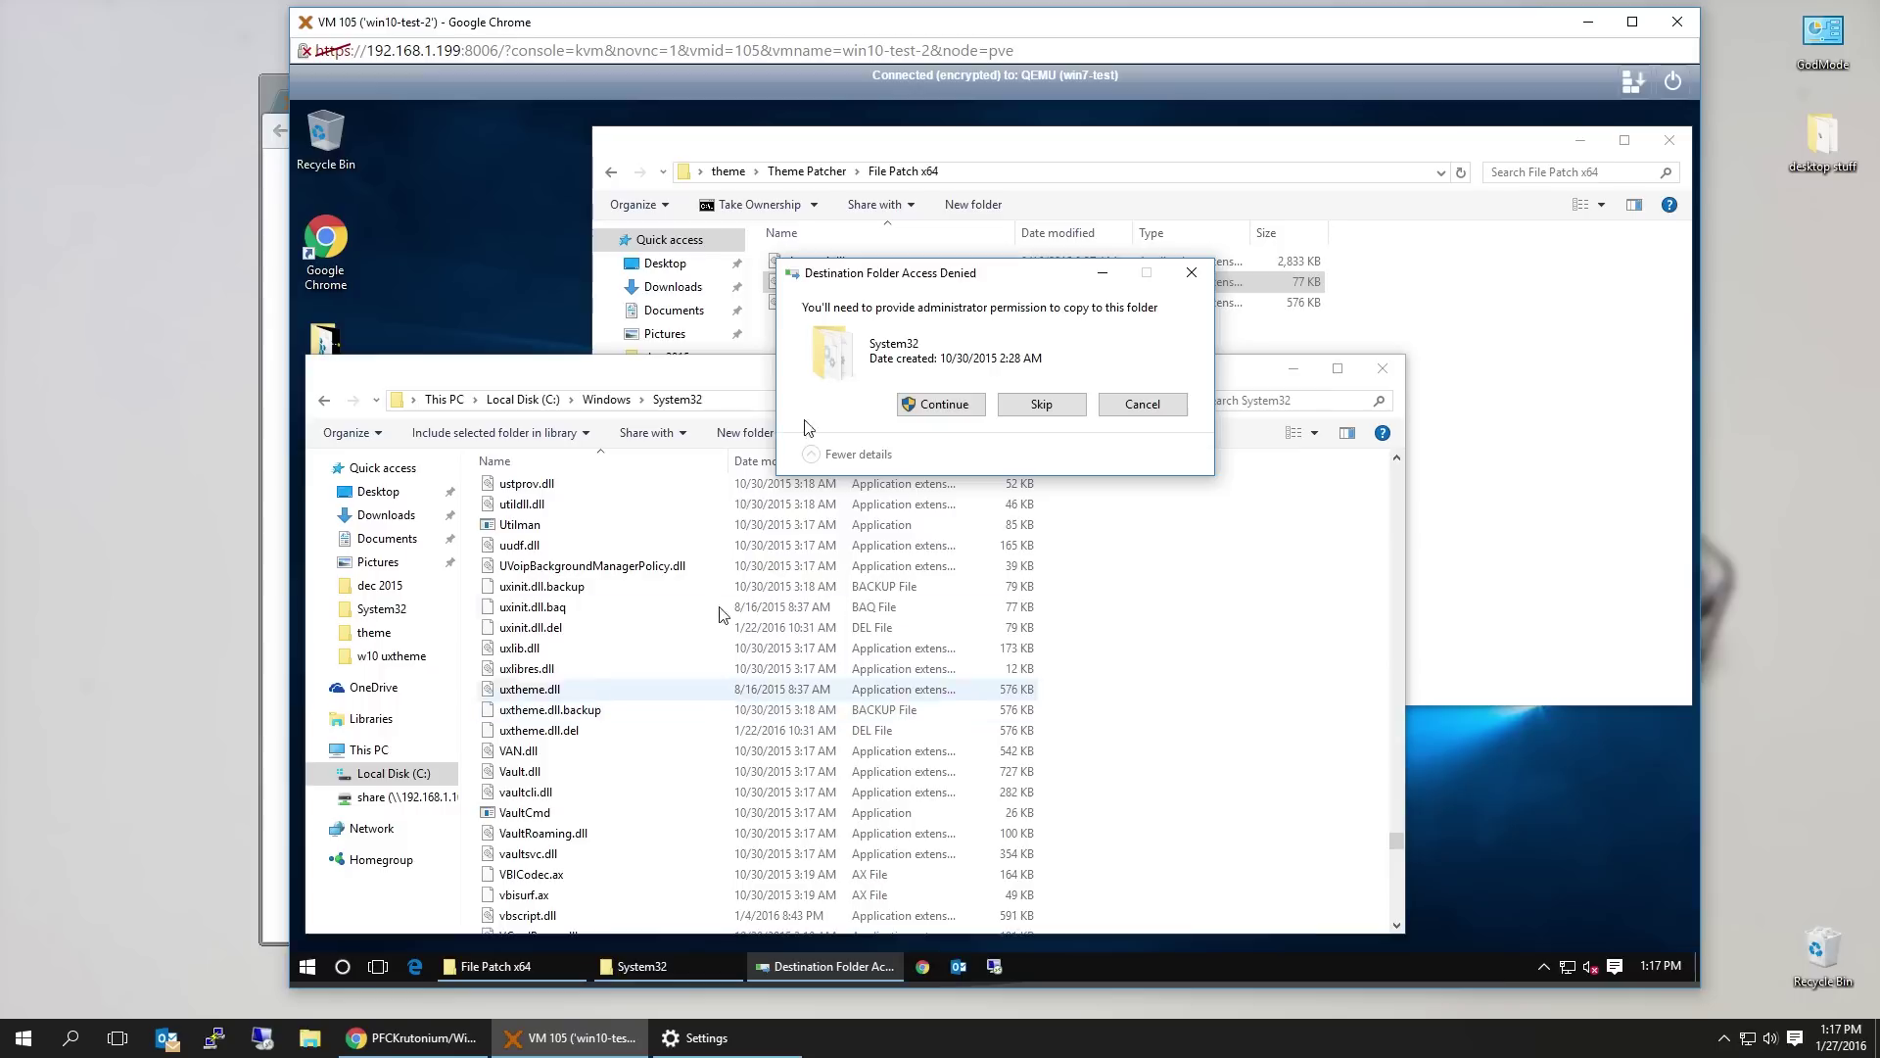
click(939, 404)
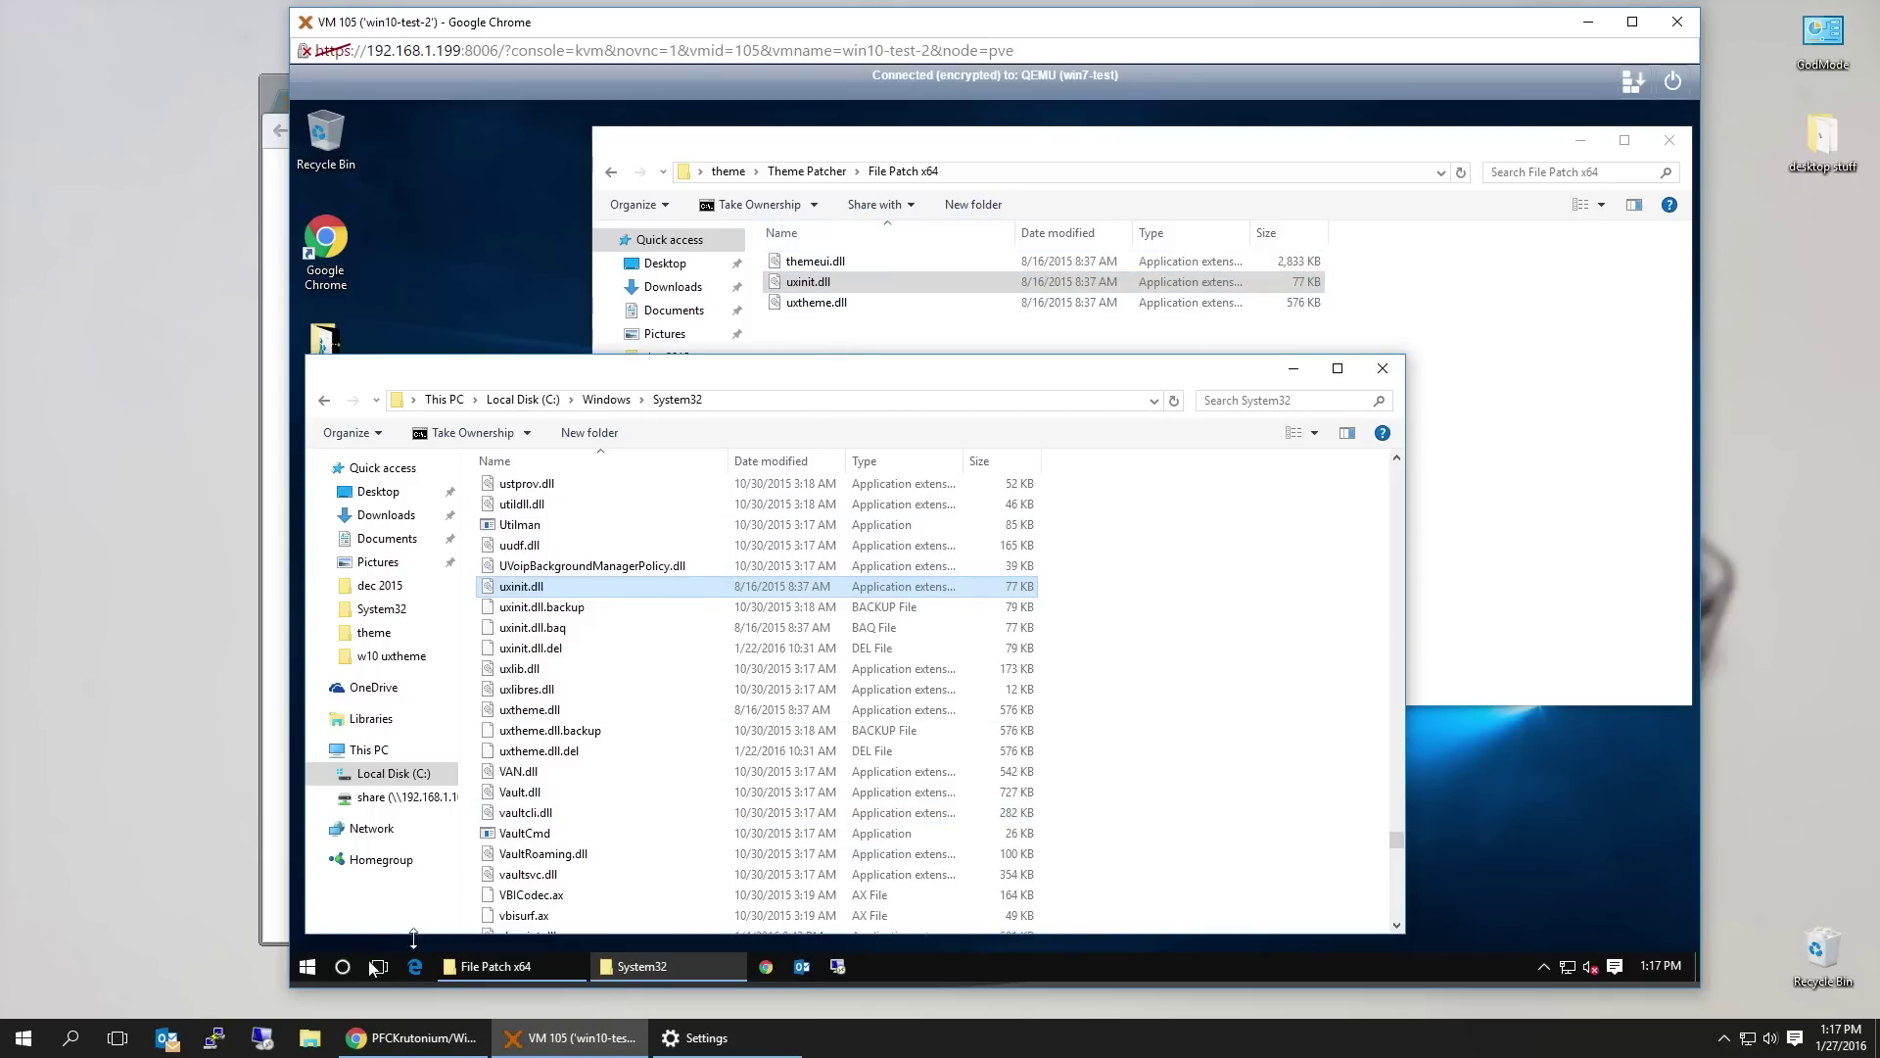
click(306, 965)
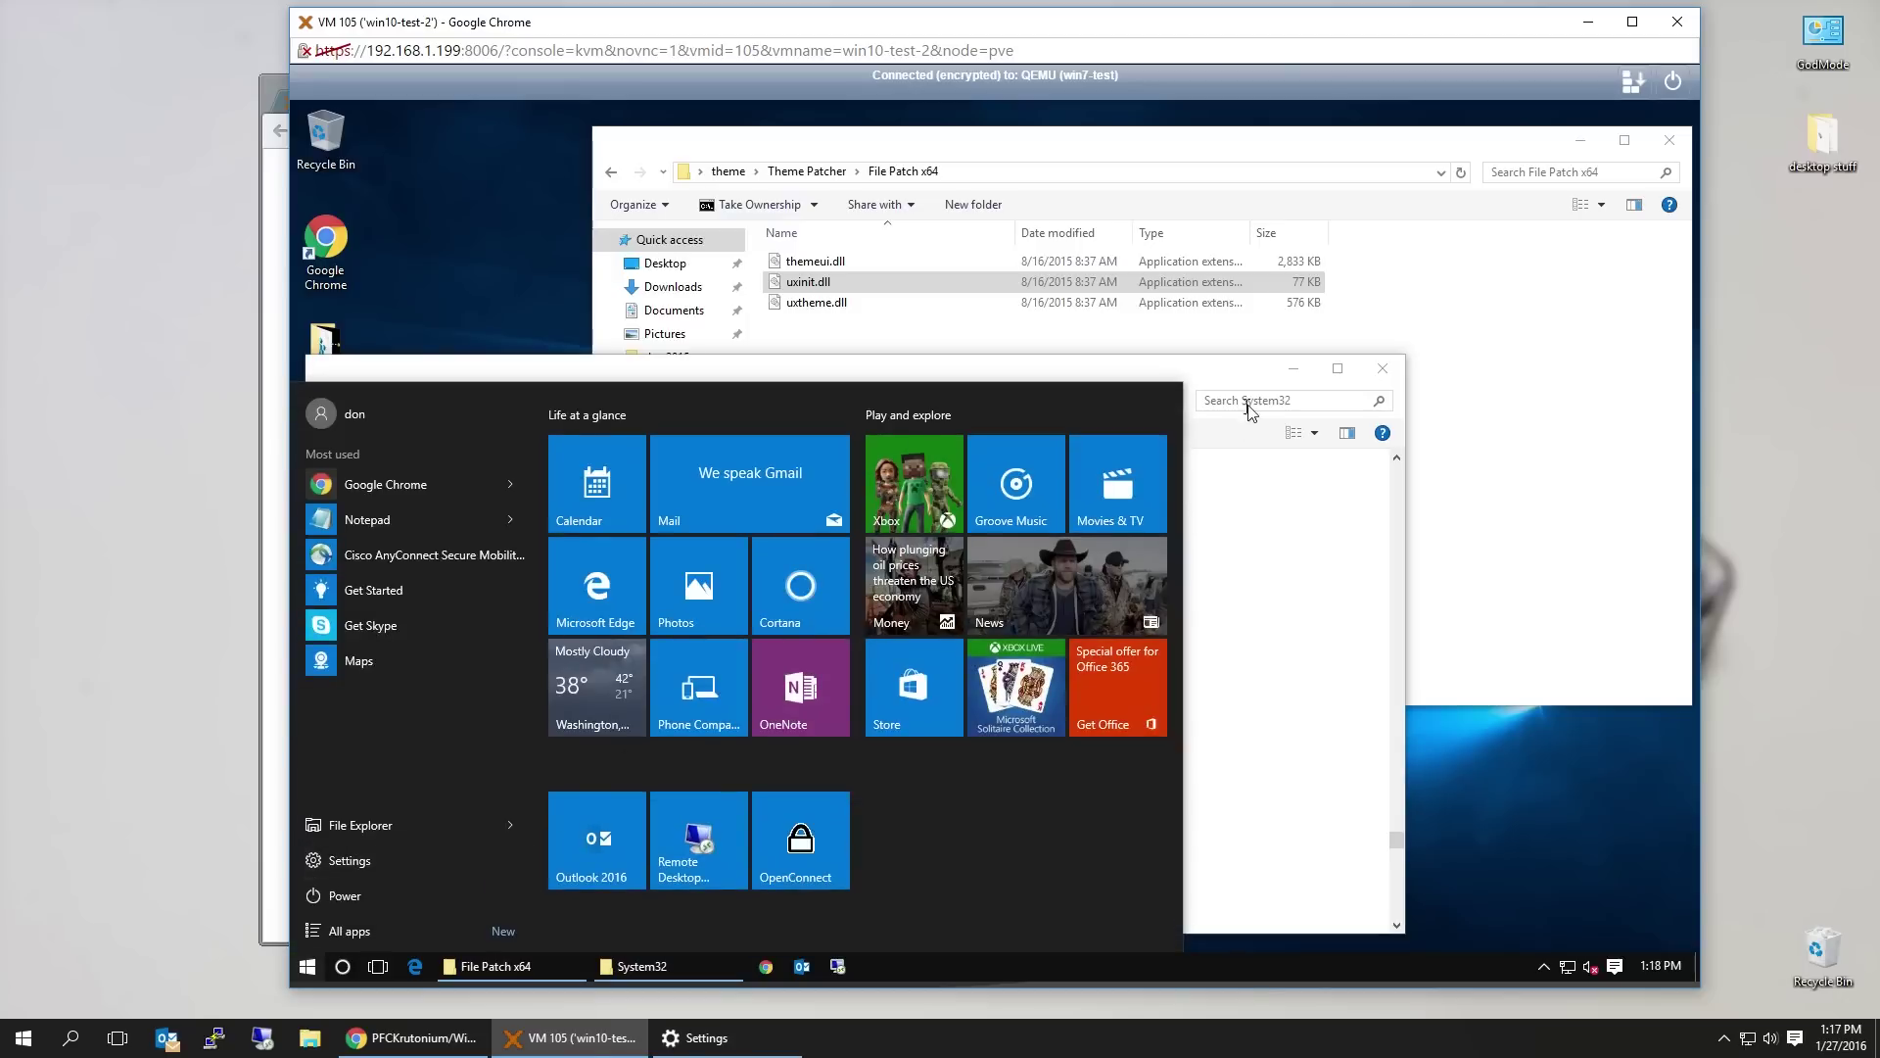
Restart the VM, sign in with the account password, and open File Explorer to This PC
click(369, 892)
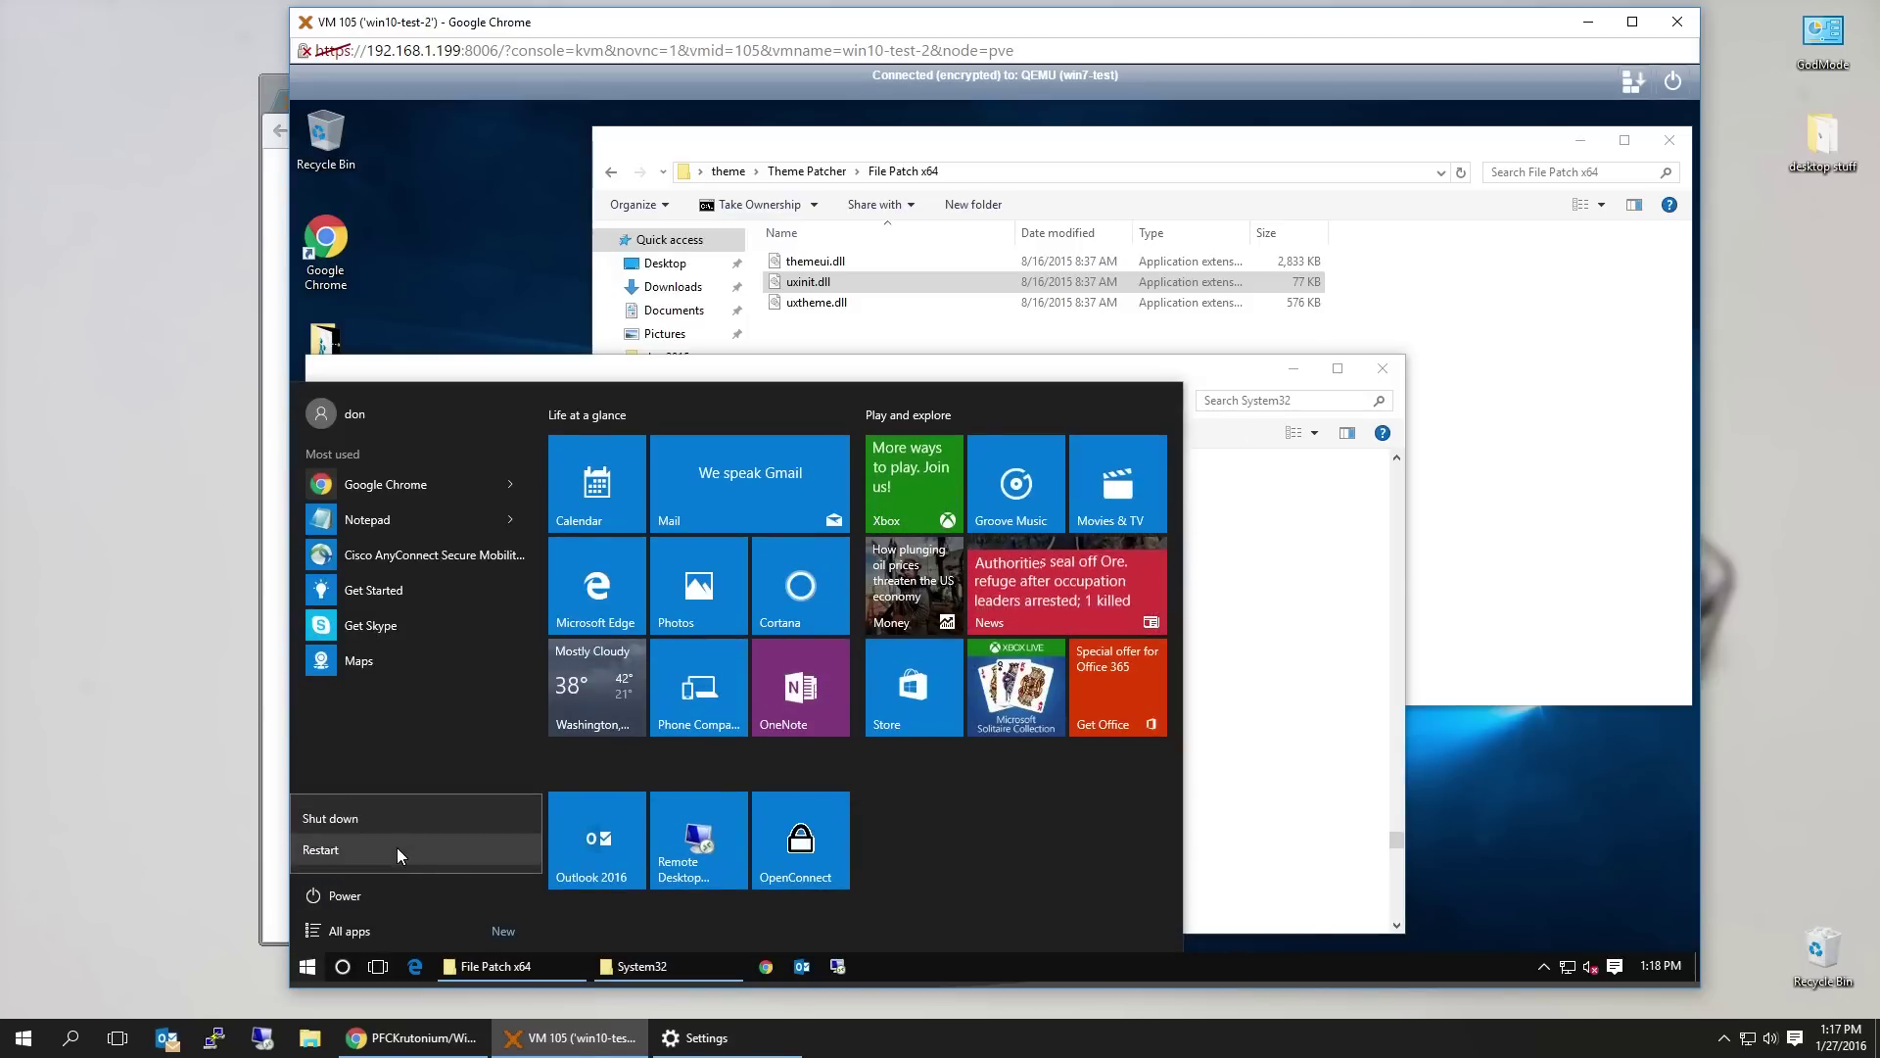
click(397, 849)
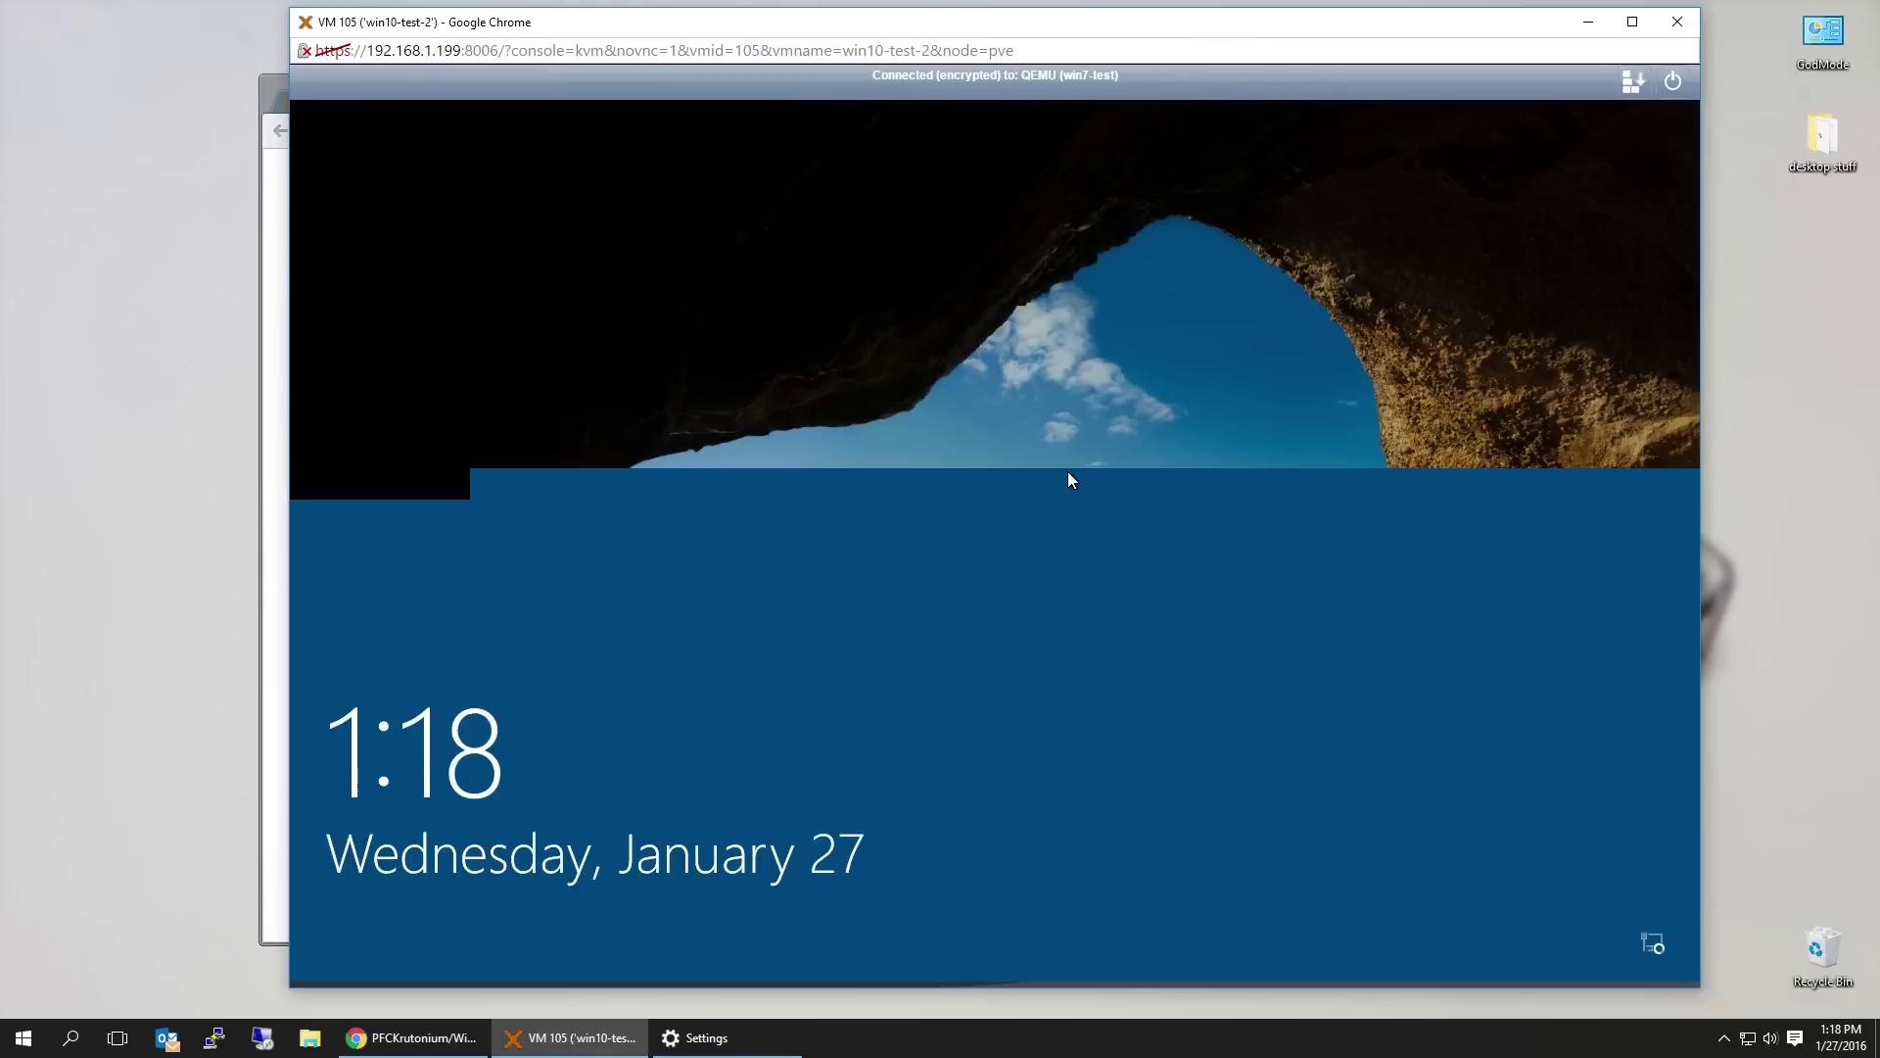
click(1067, 479)
text(••)
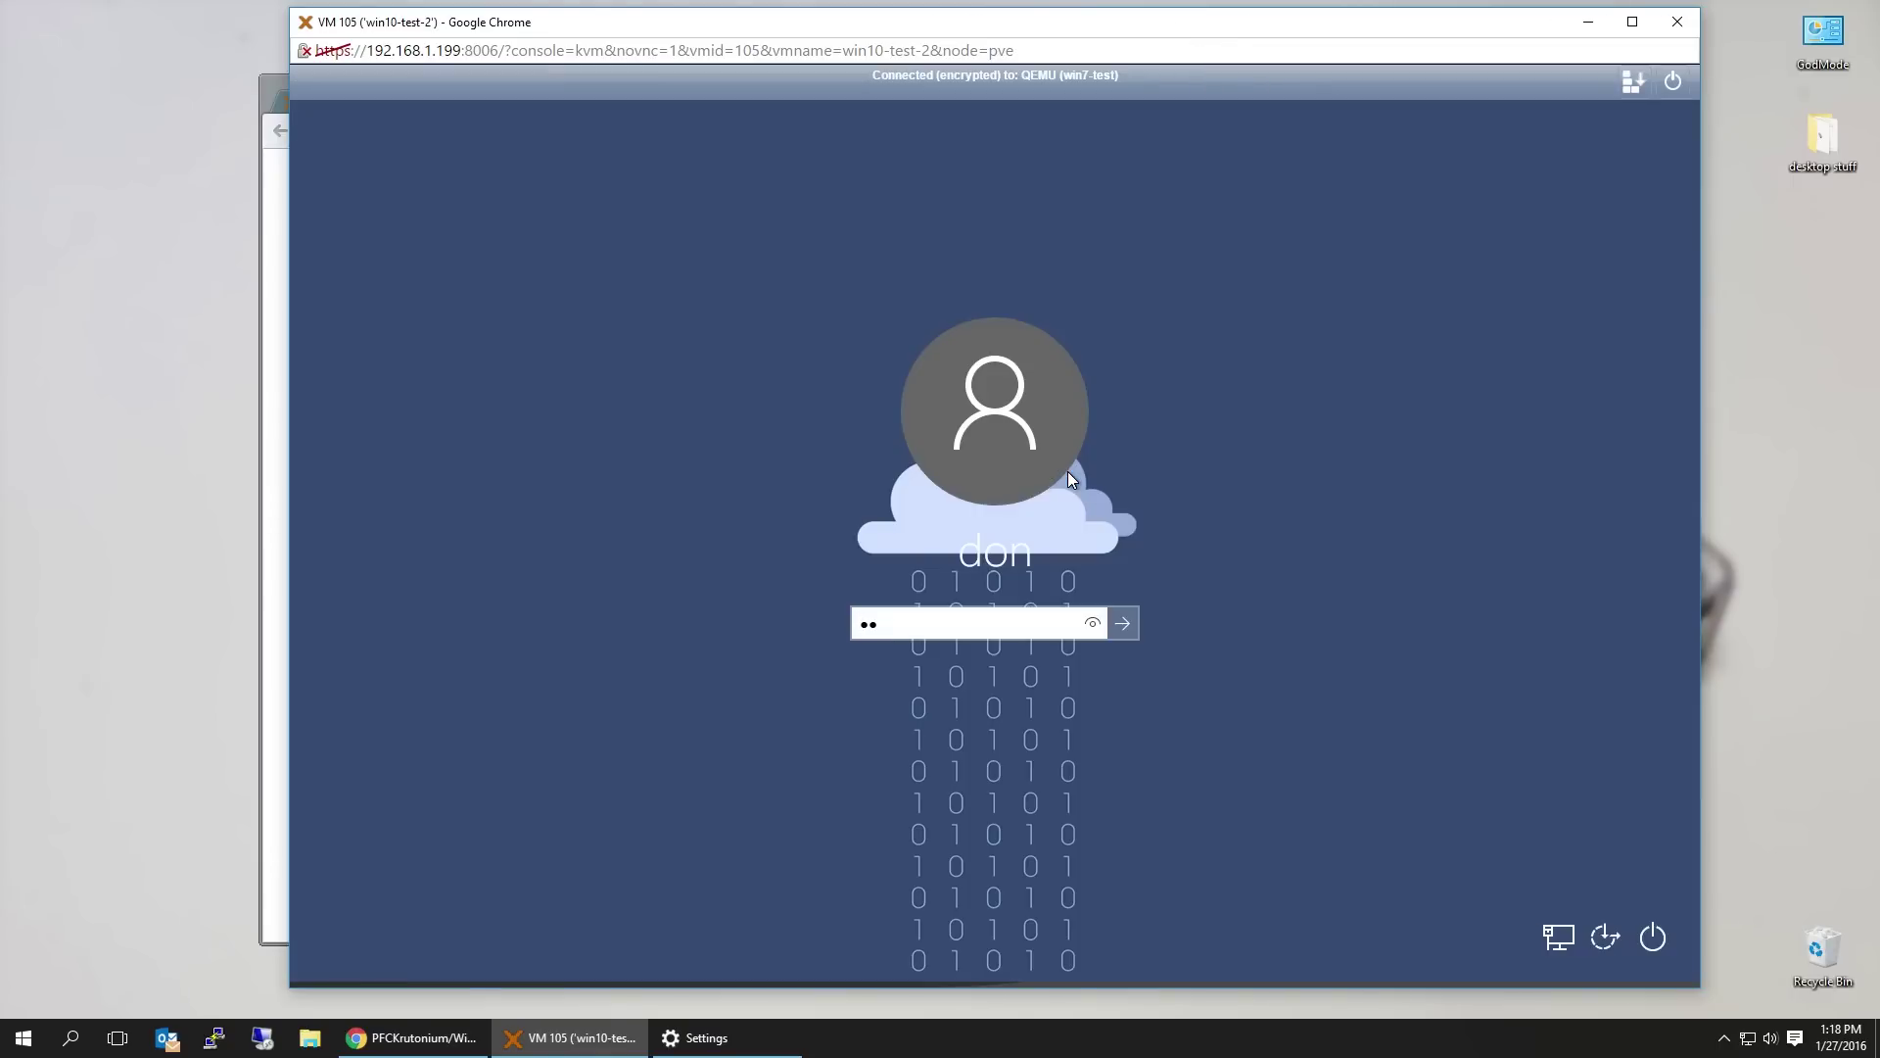
text(•••)
key(Return)
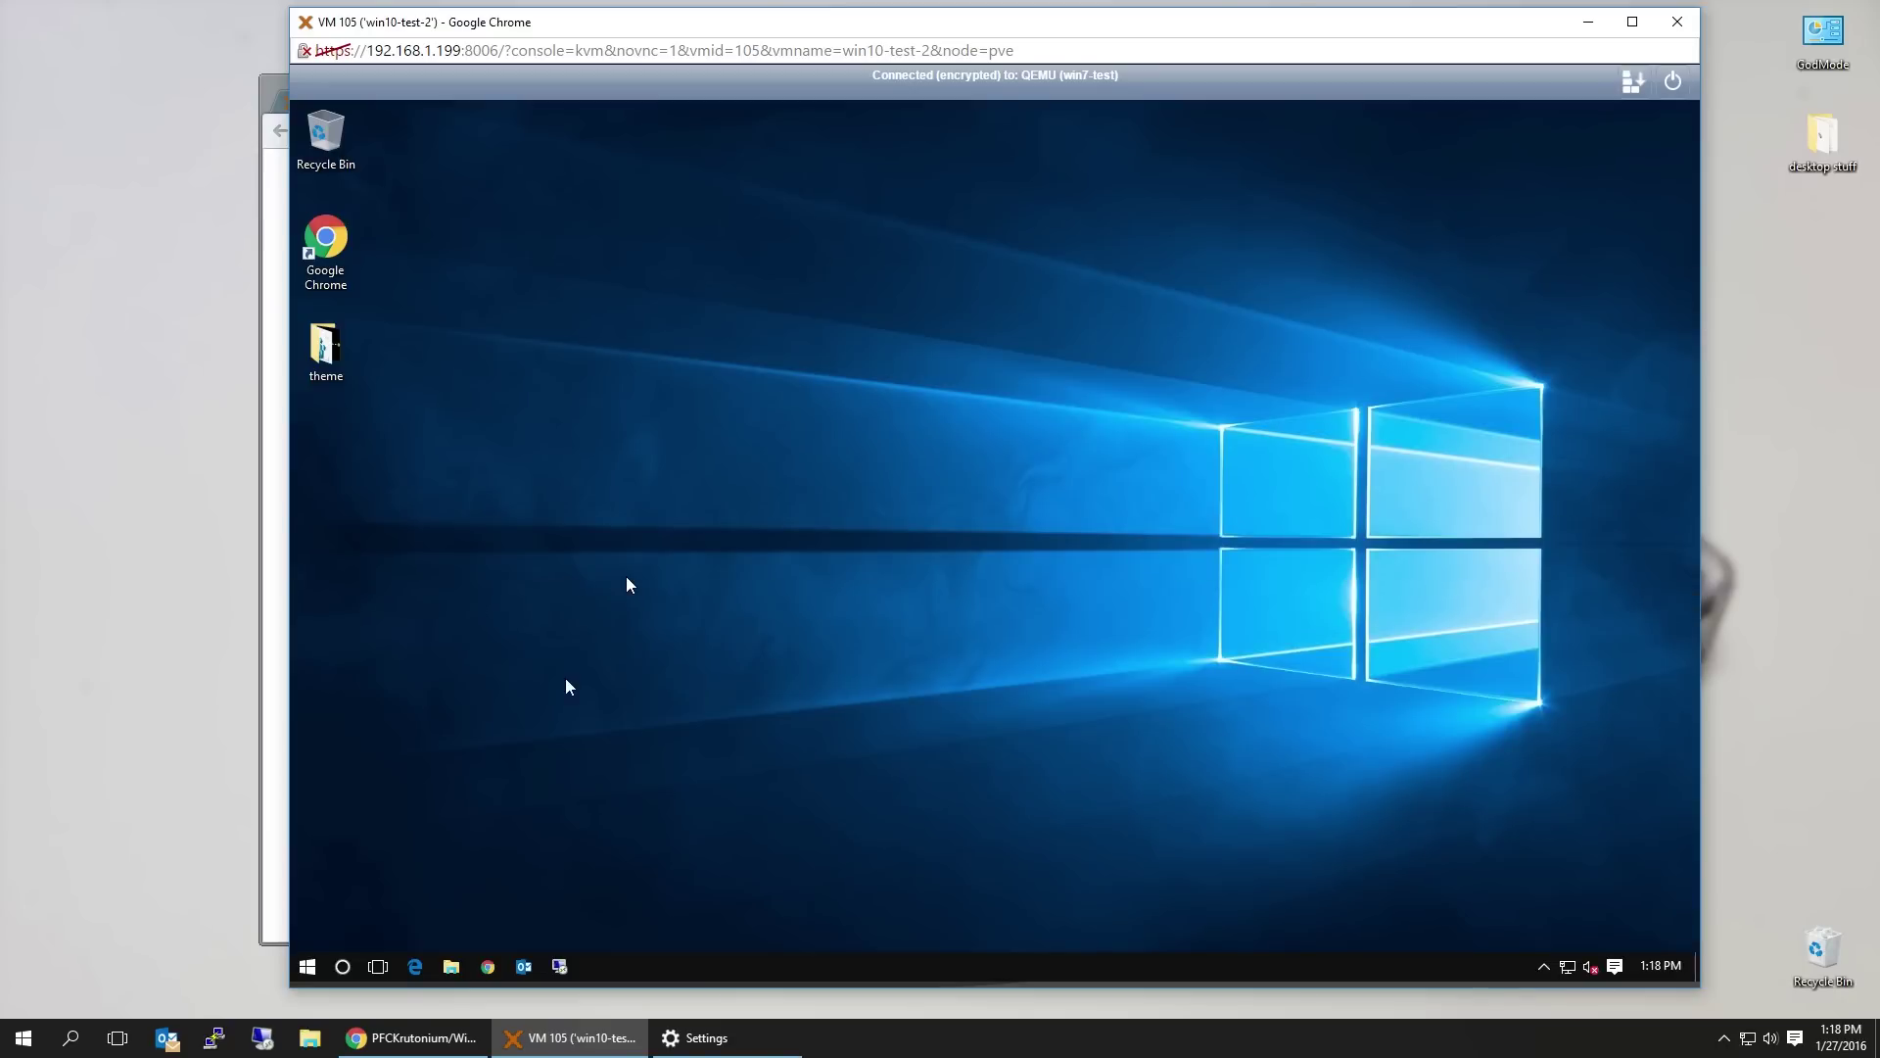
click(451, 965)
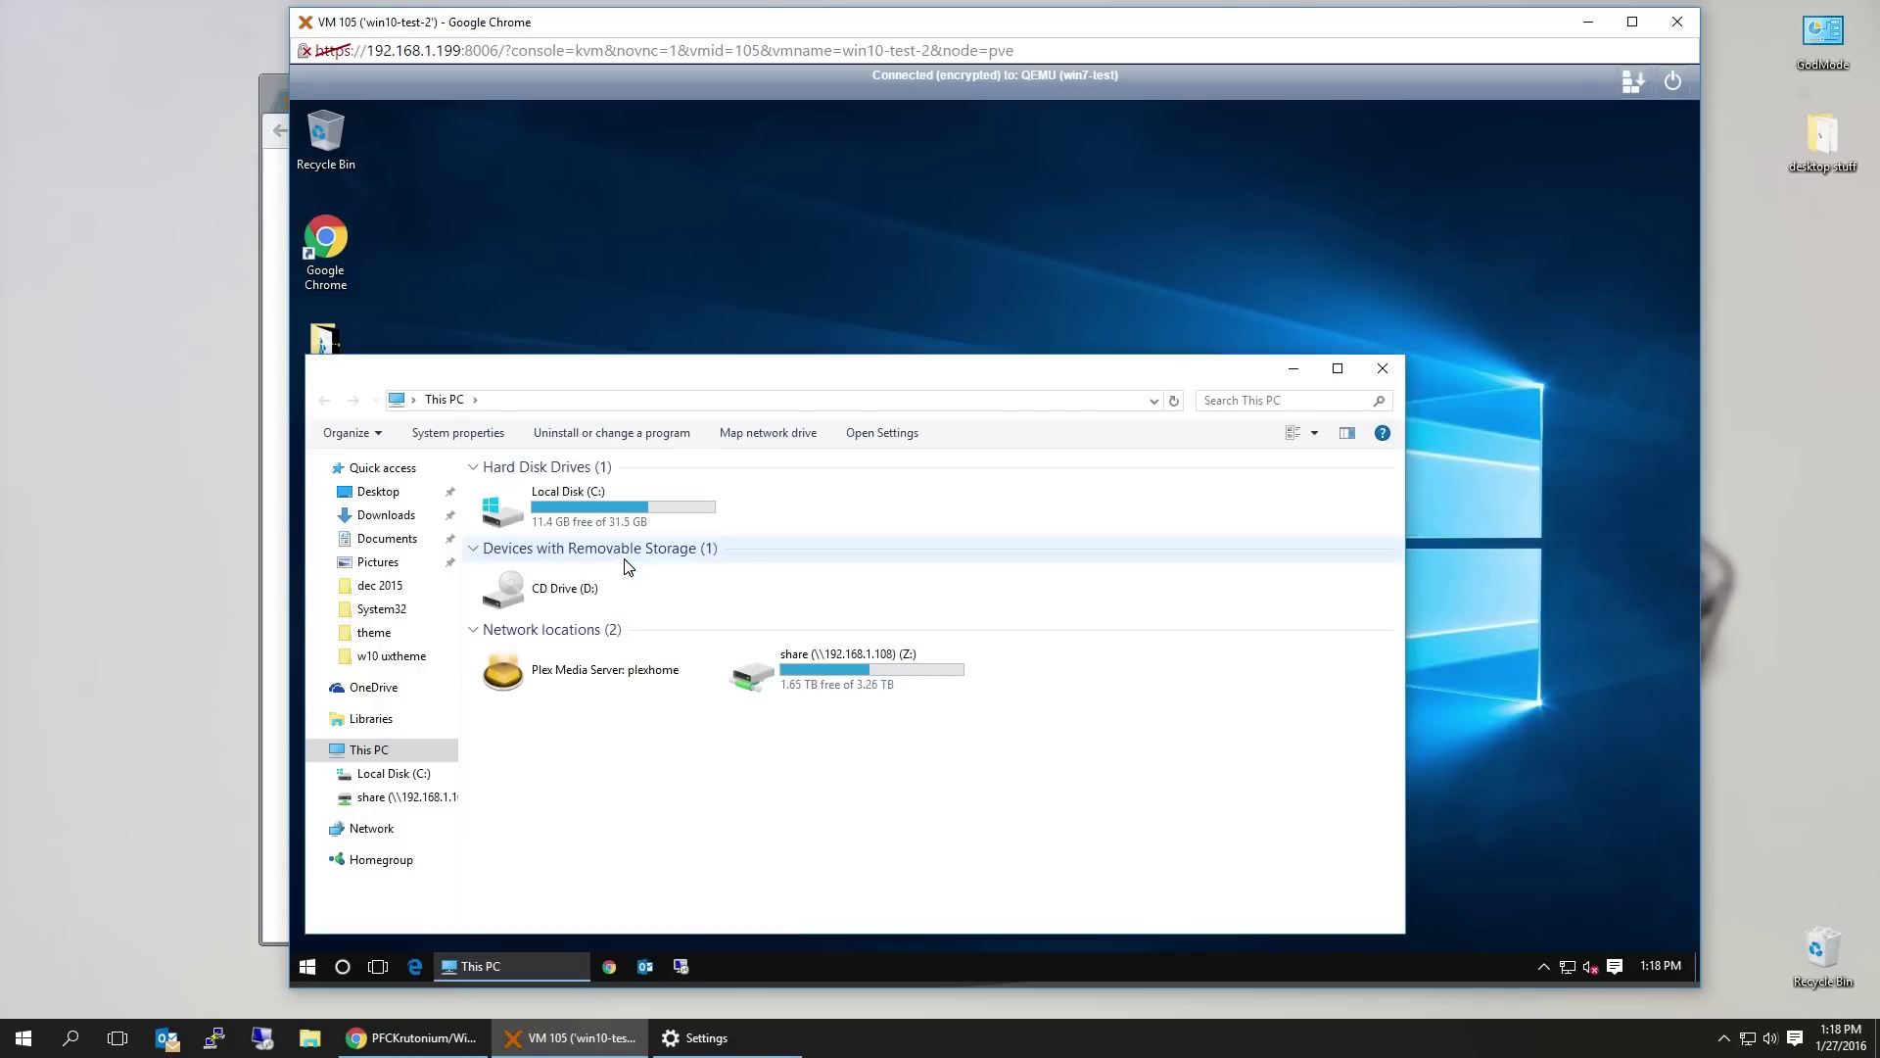
Minimize the VM windows and bring up the Dash on Windows 10 page in Chrome
click(1293, 368)
click(1588, 22)
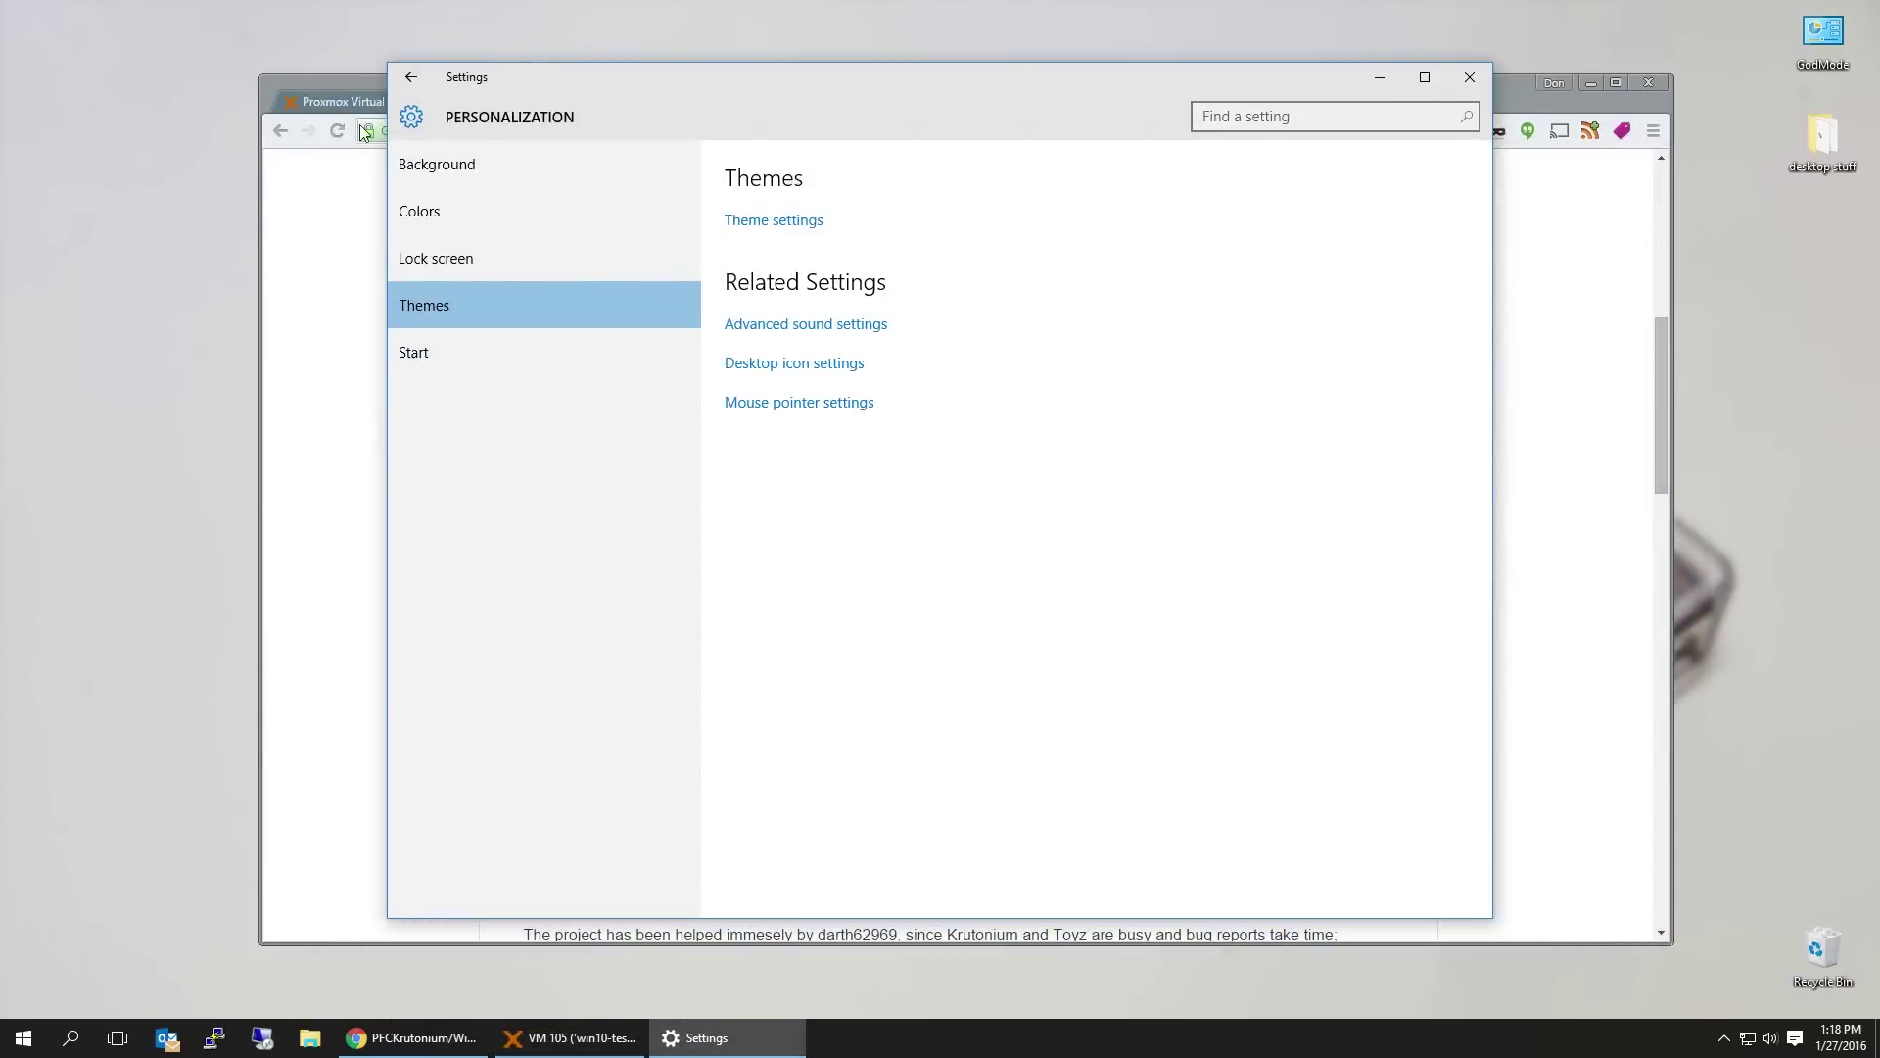
click(351, 167)
click(959, 103)
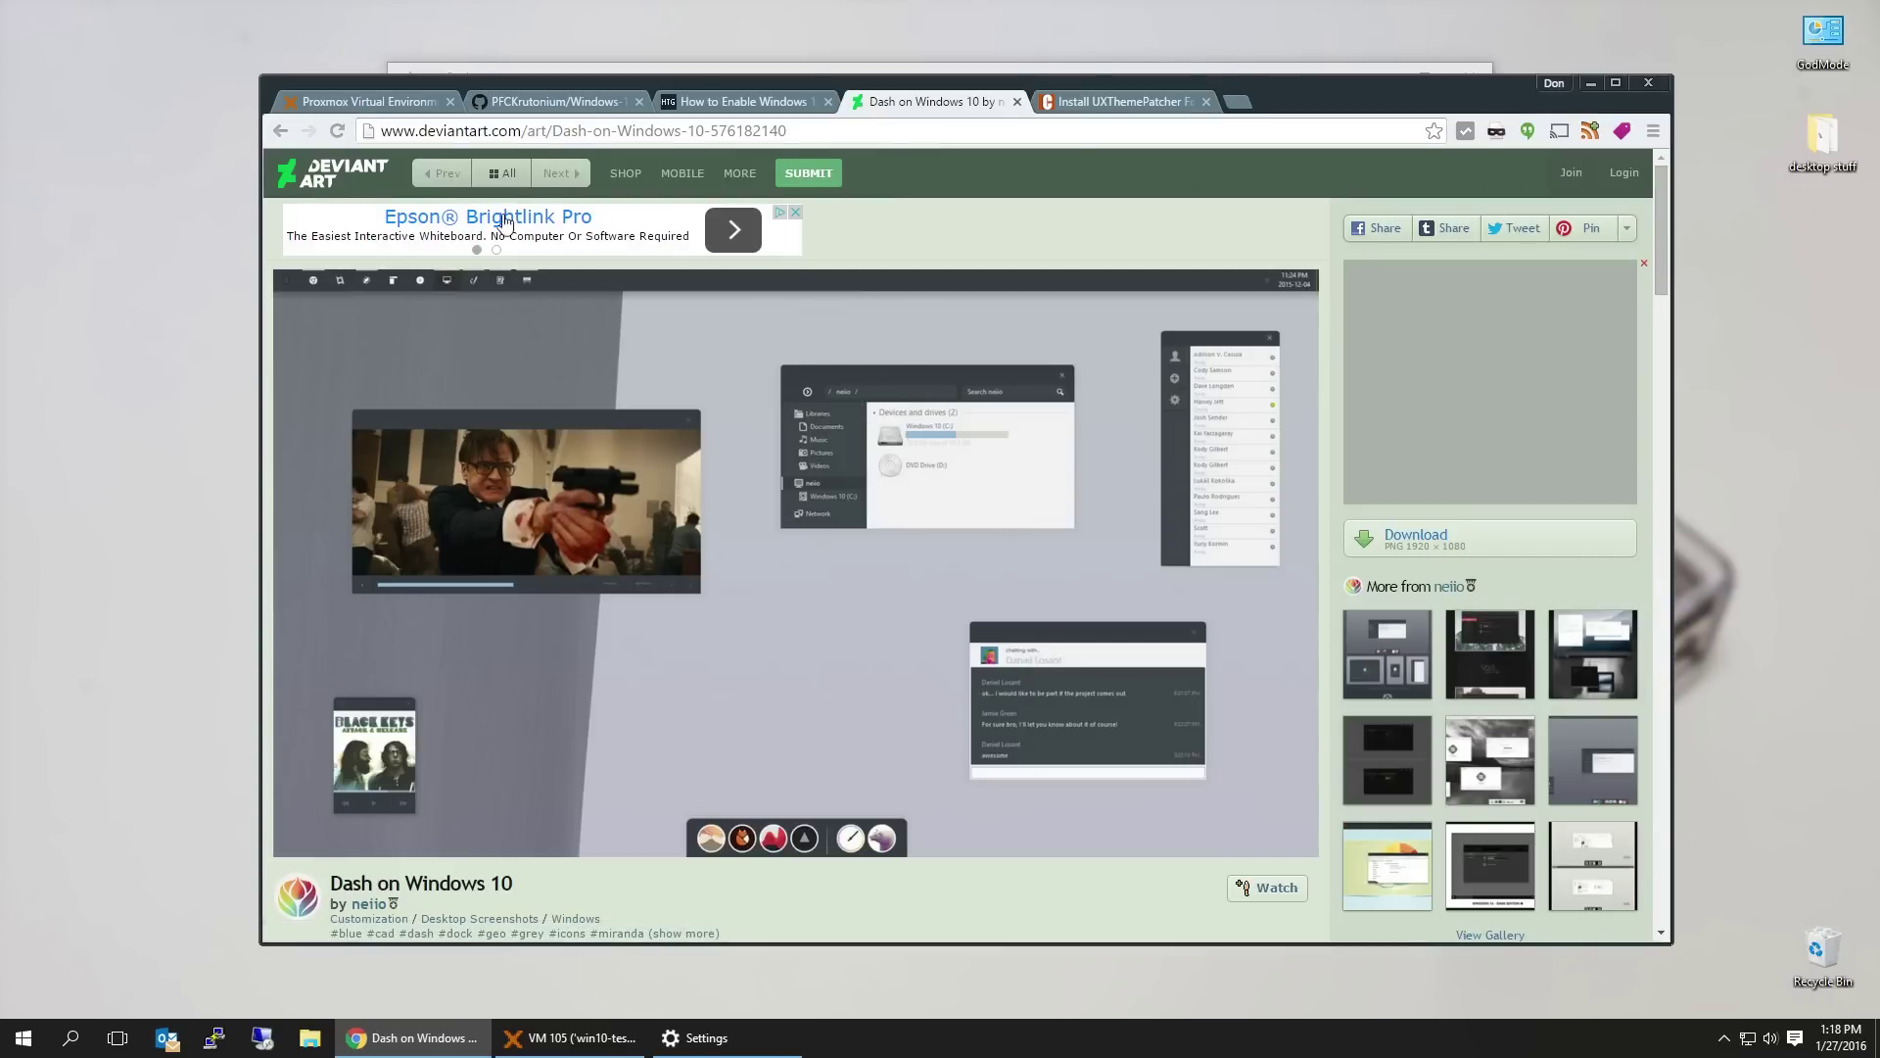
Read through the Dash on Windows 10 description, then return to the VM console
scroll(712, 497, down, 4)
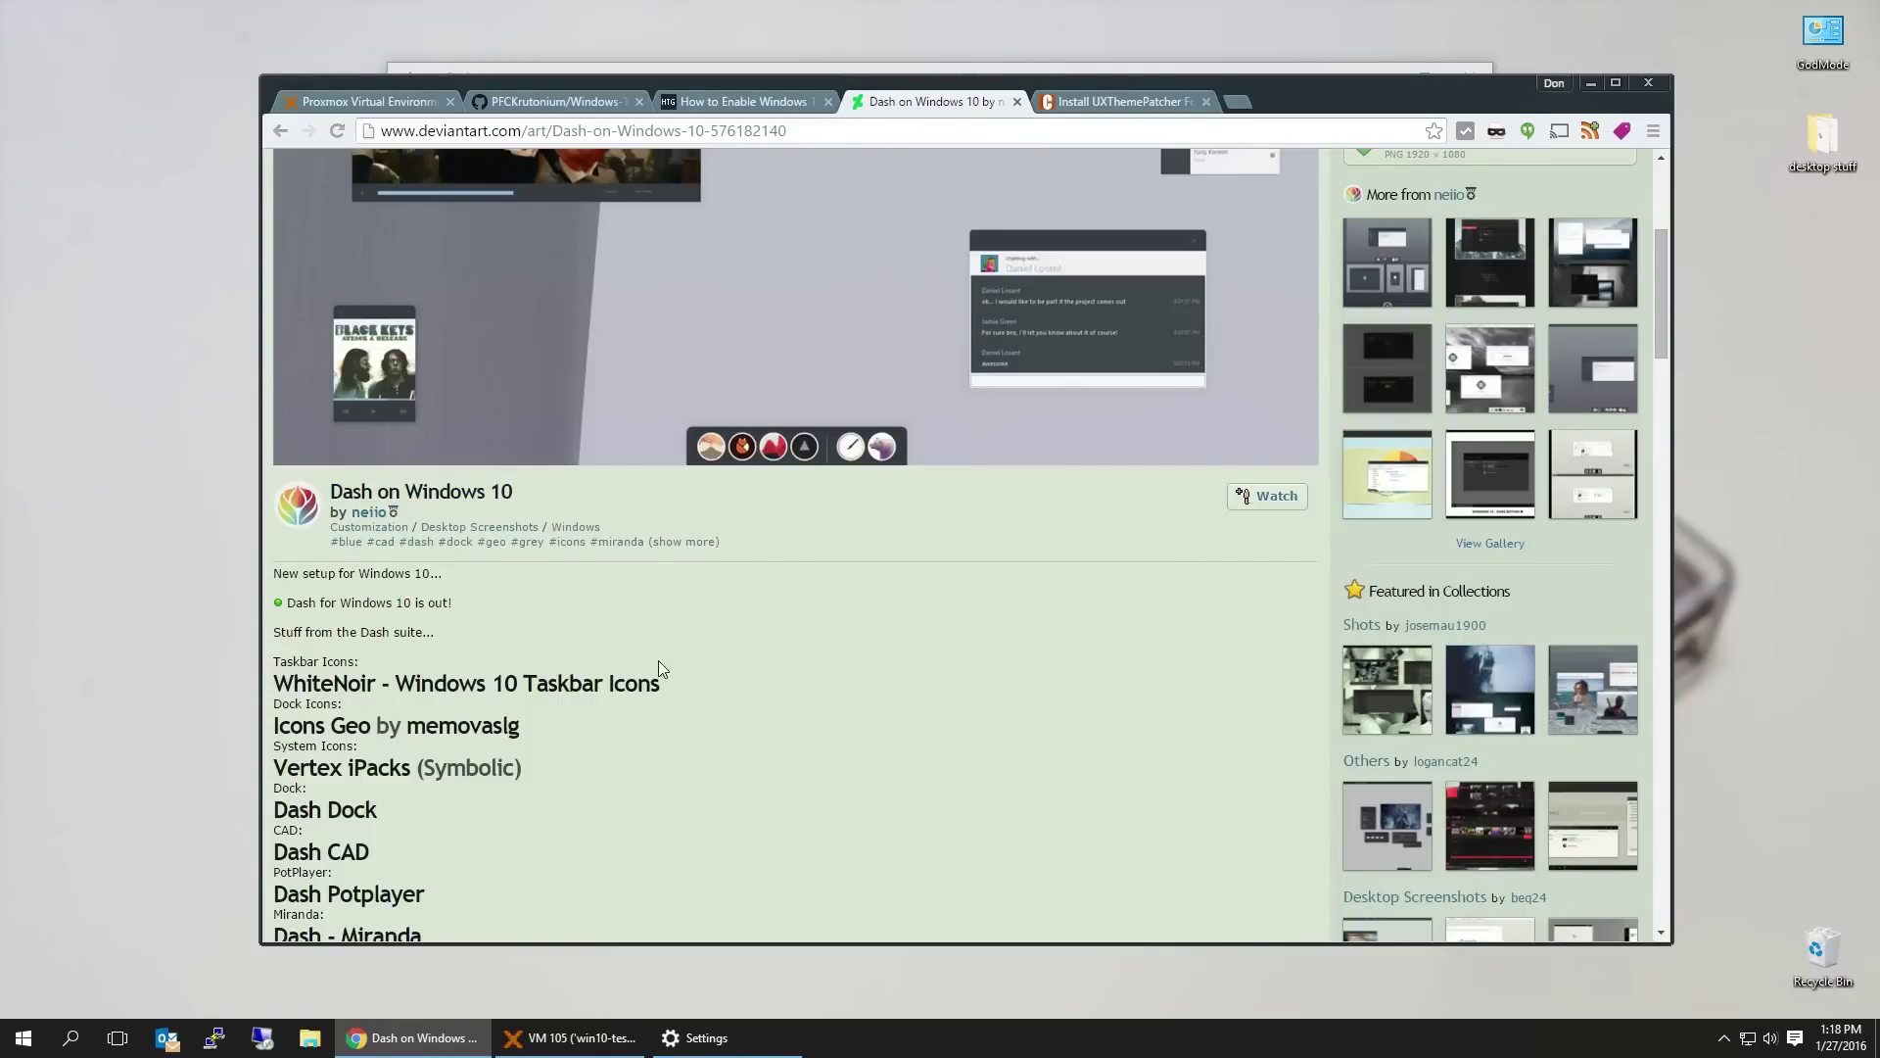
scroll(646, 647, up, 4)
scroll(660, 716, down, 5)
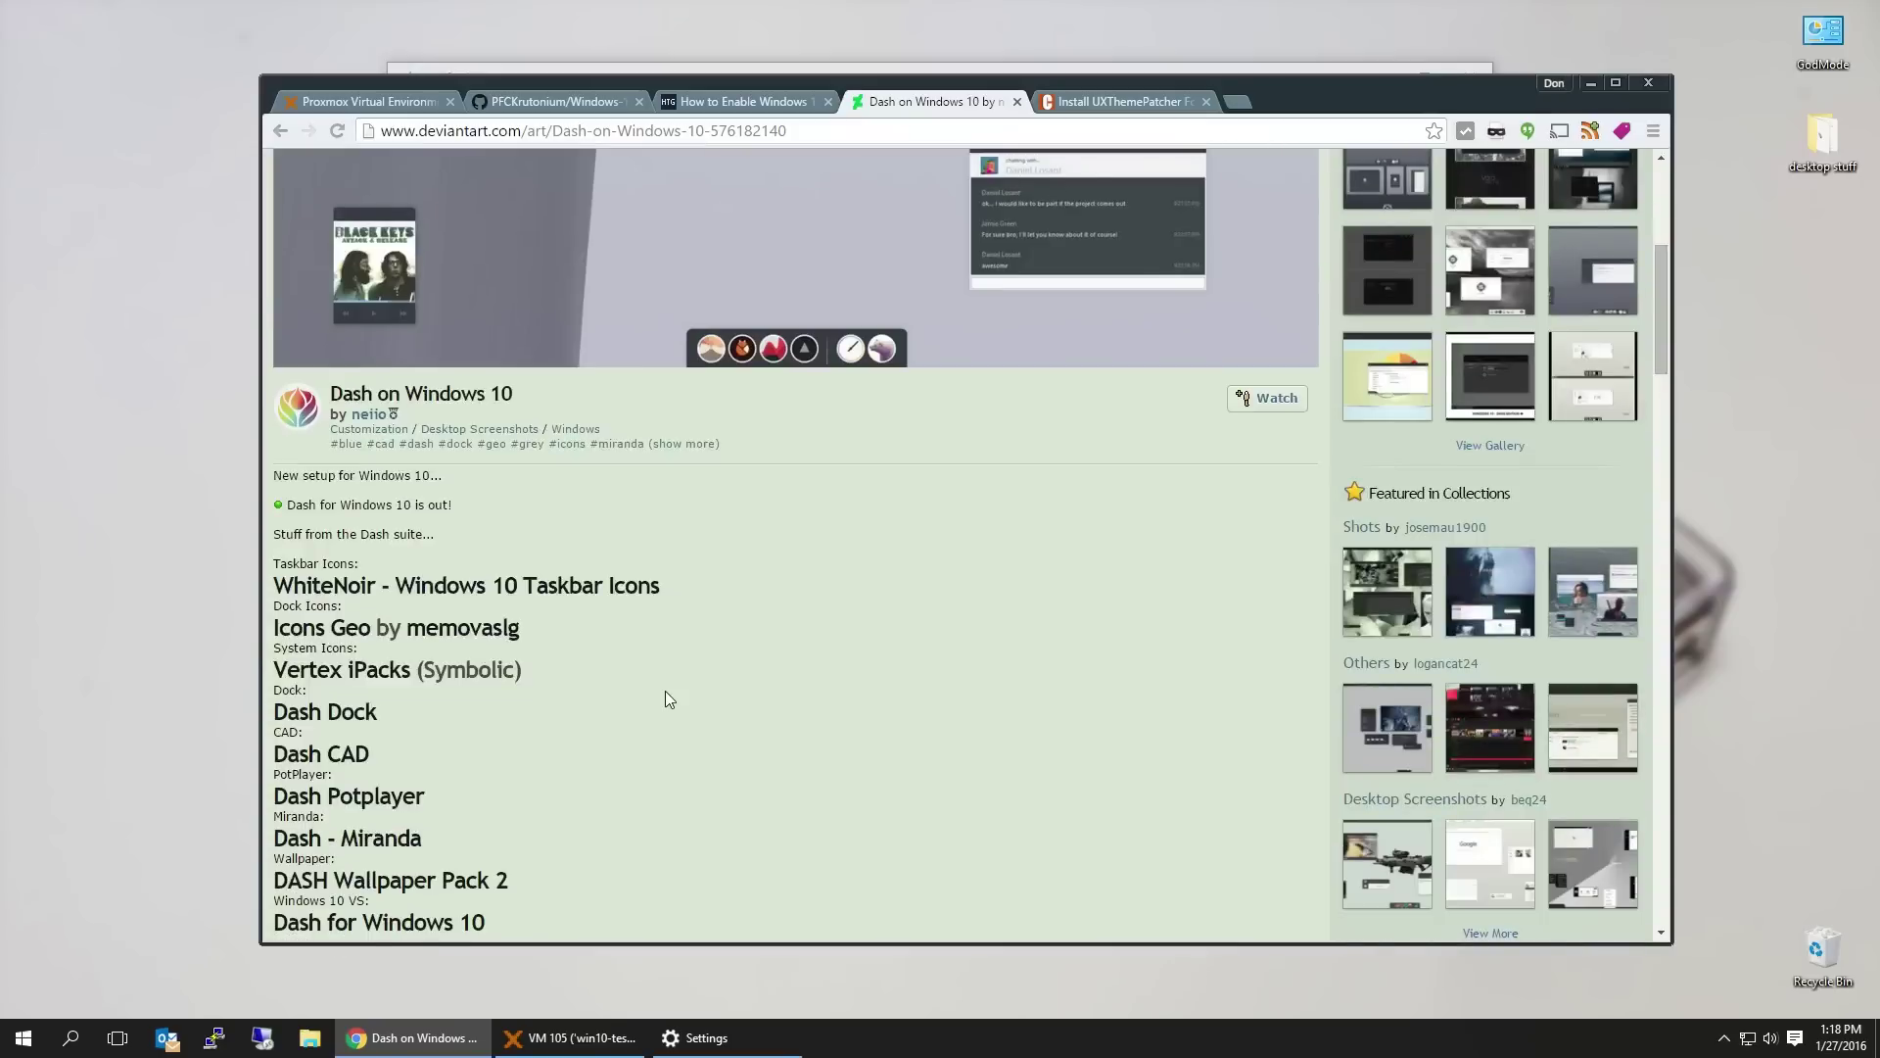
scroll(663, 696, up, 5)
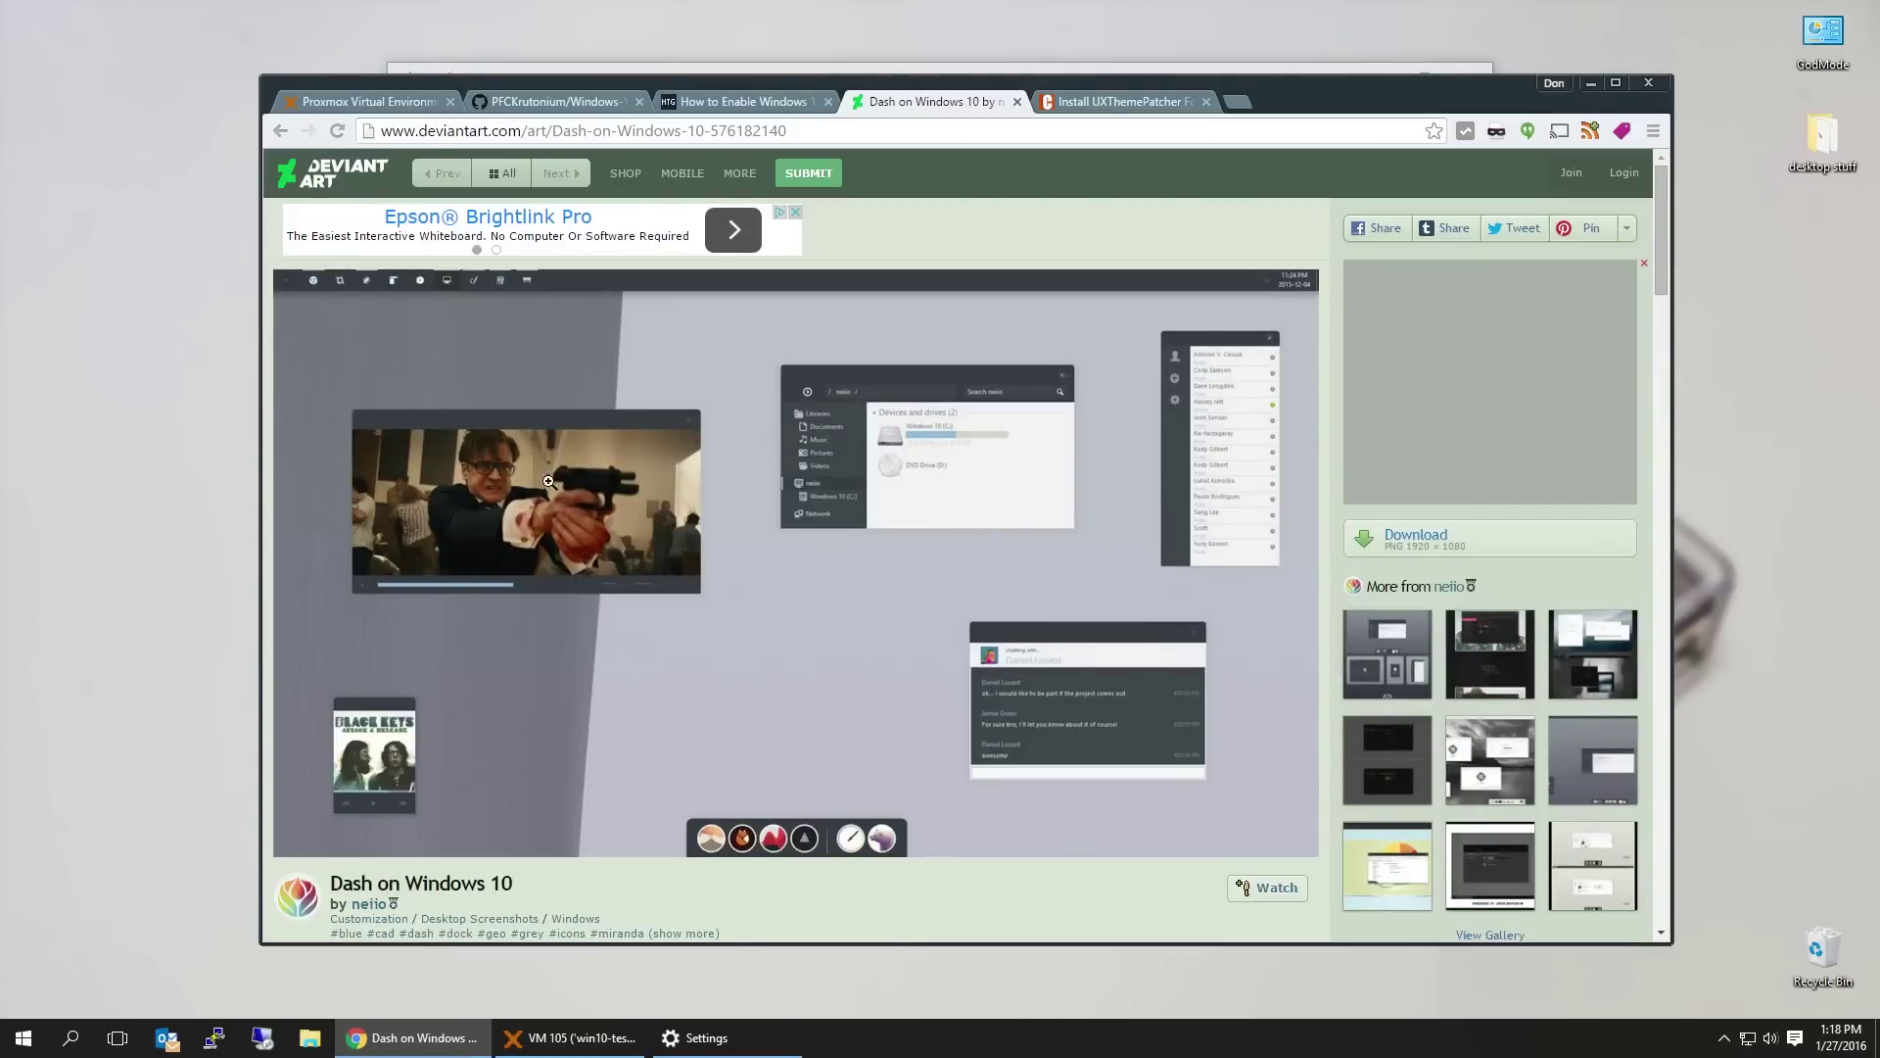
scroll(730, 563, down, 4)
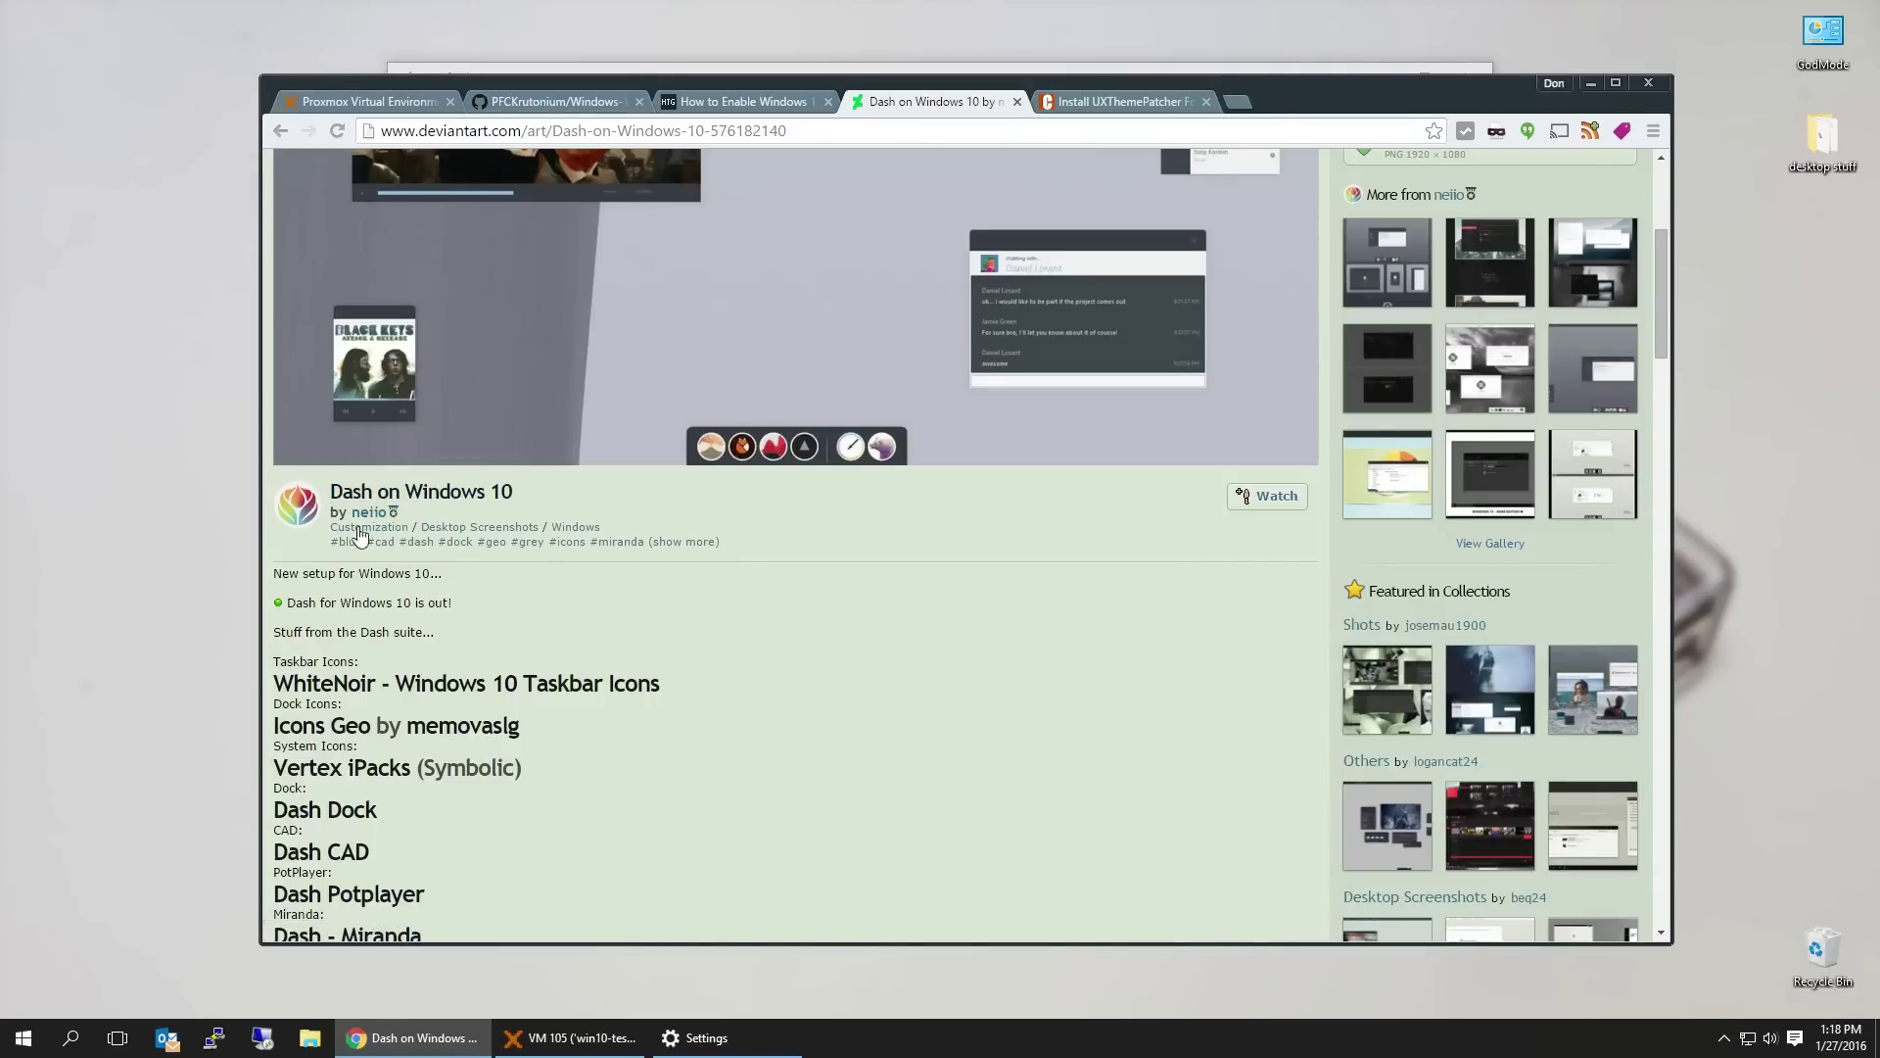
scroll(585, 709, down, 4)
scroll(563, 633, up, 4)
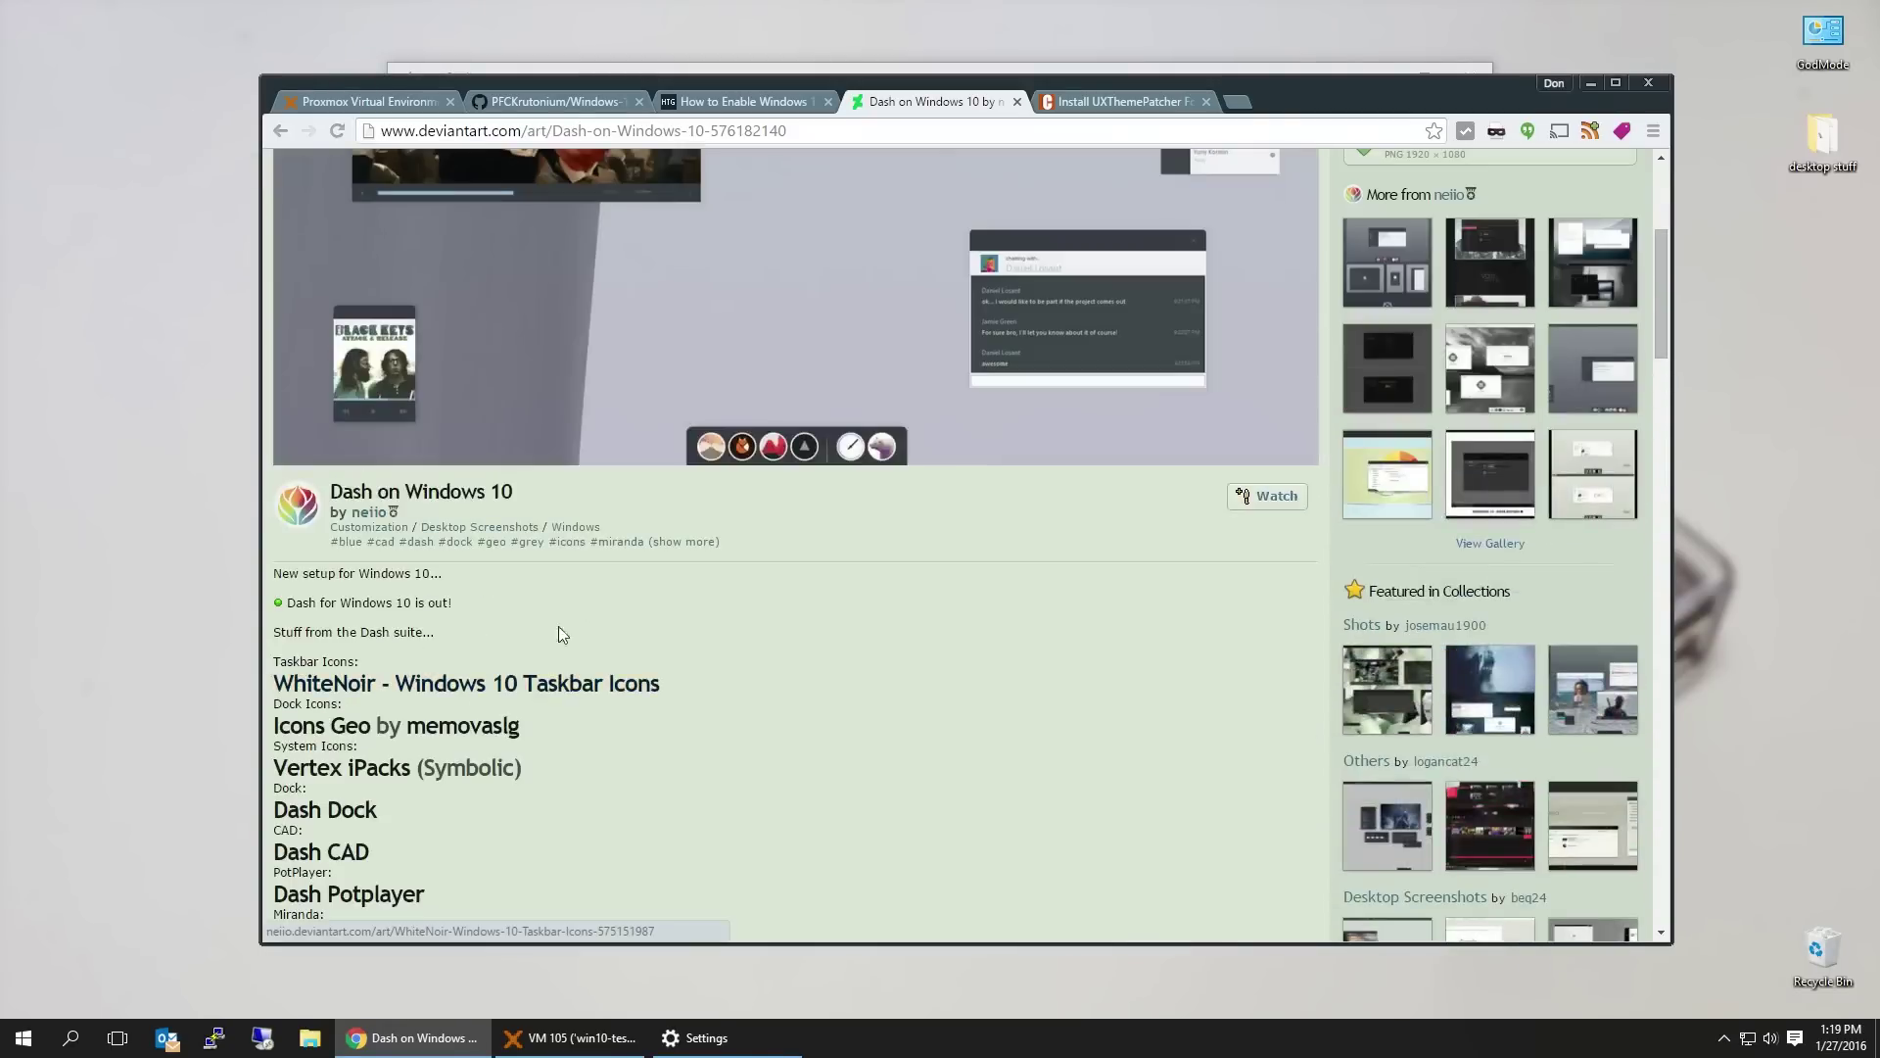
scroll(563, 634, up, 4)
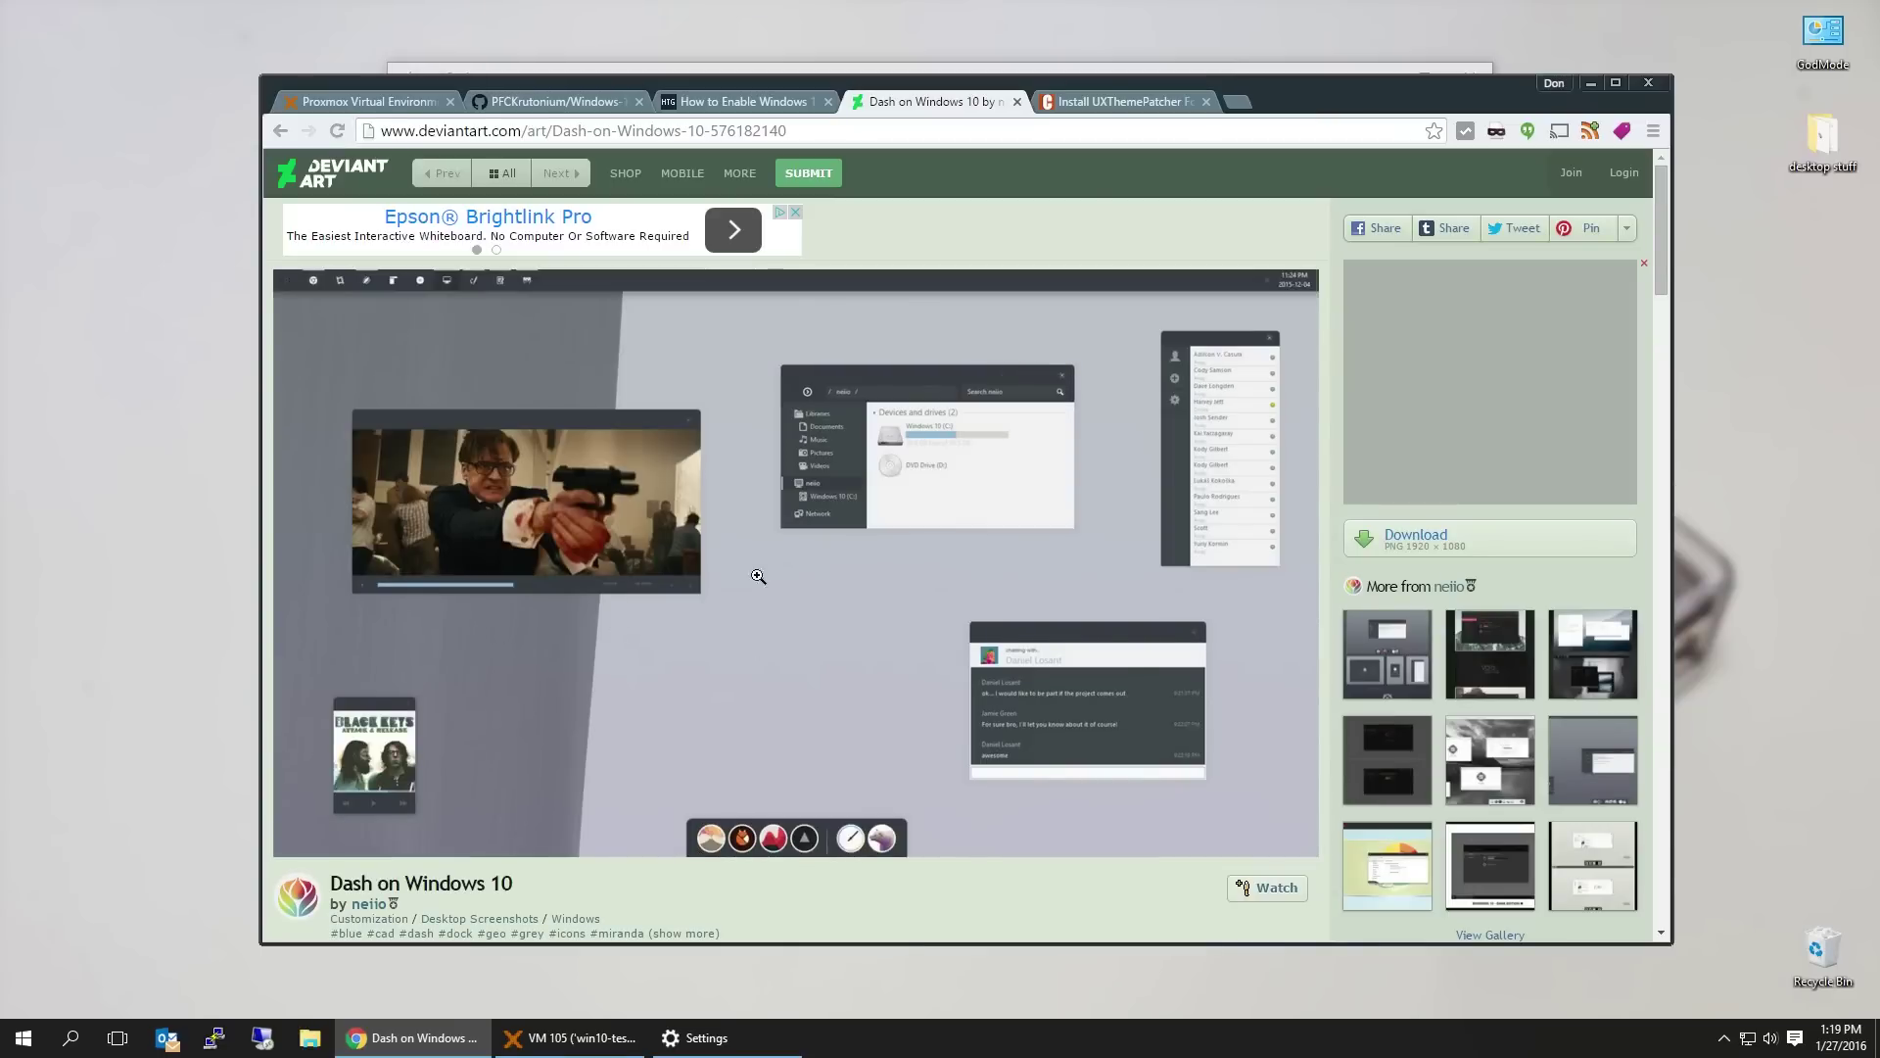
scroll(688, 862, down, 3)
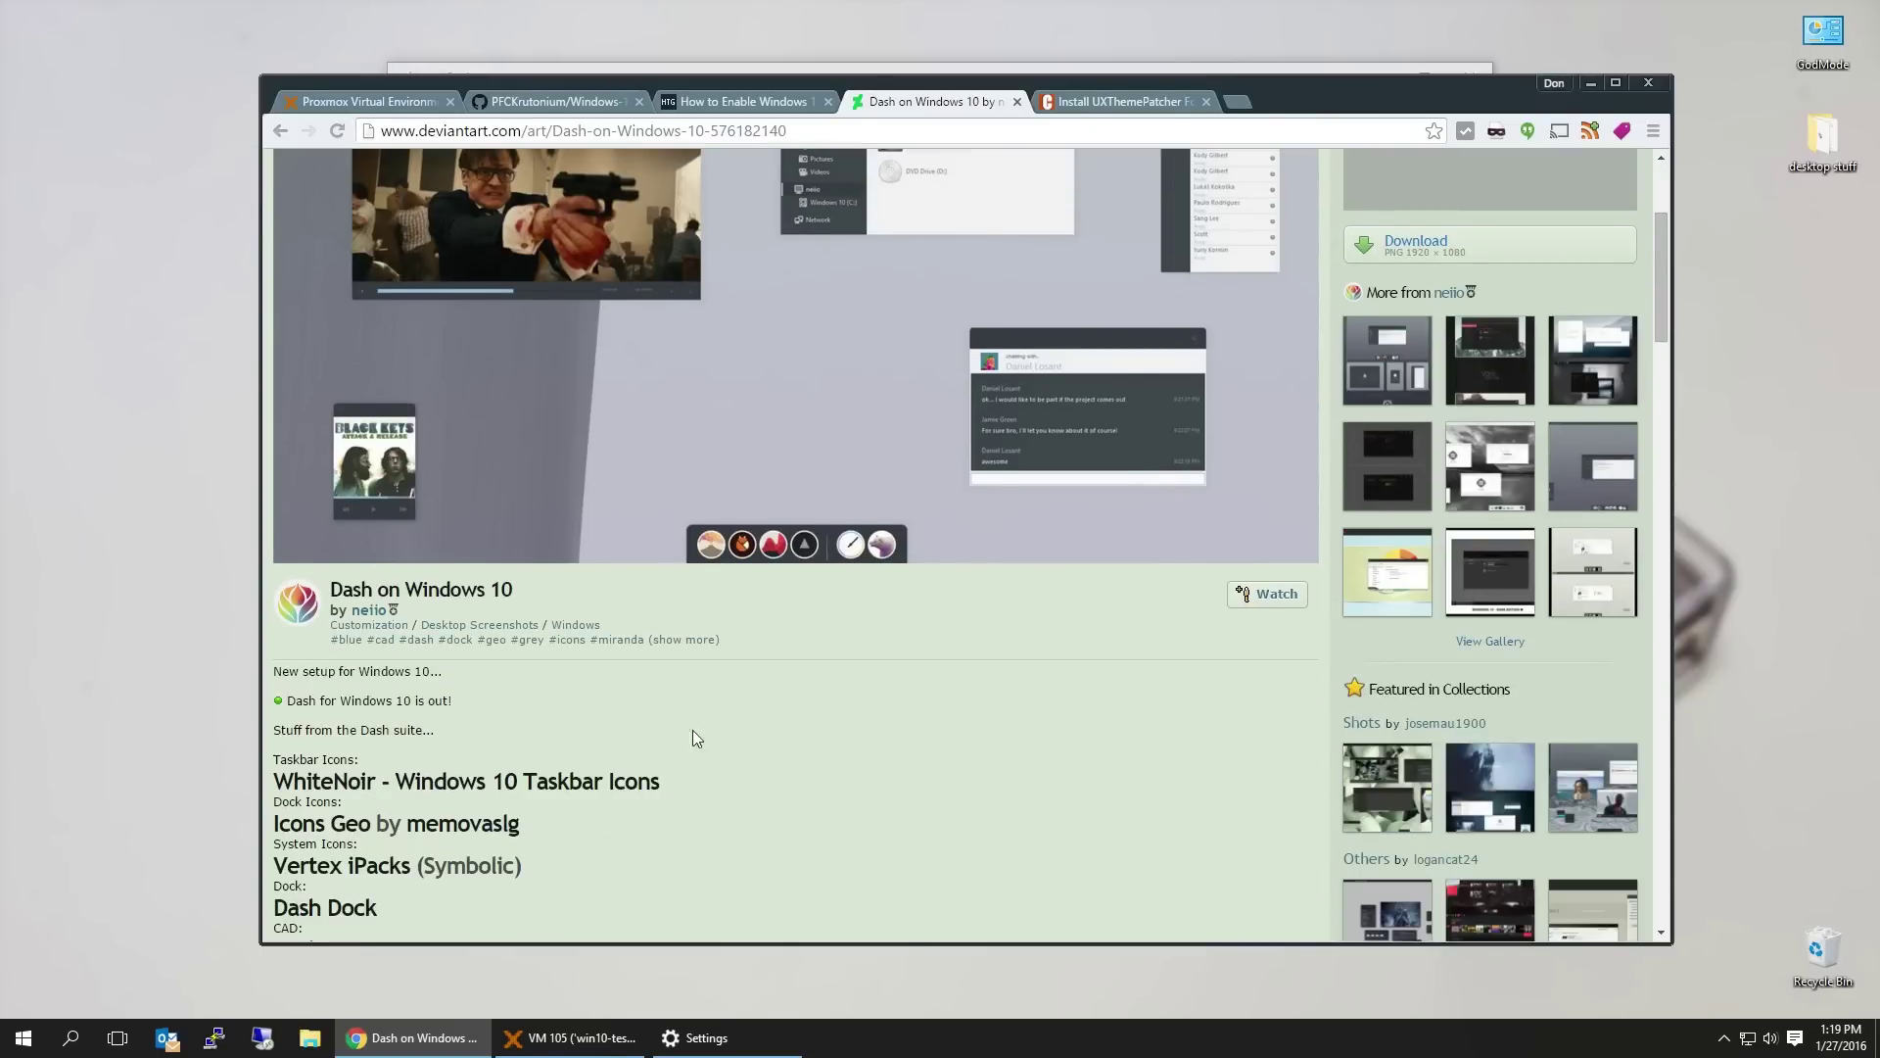
scroll(895, 646, down, 4)
scroll(1312, 445, up, 2)
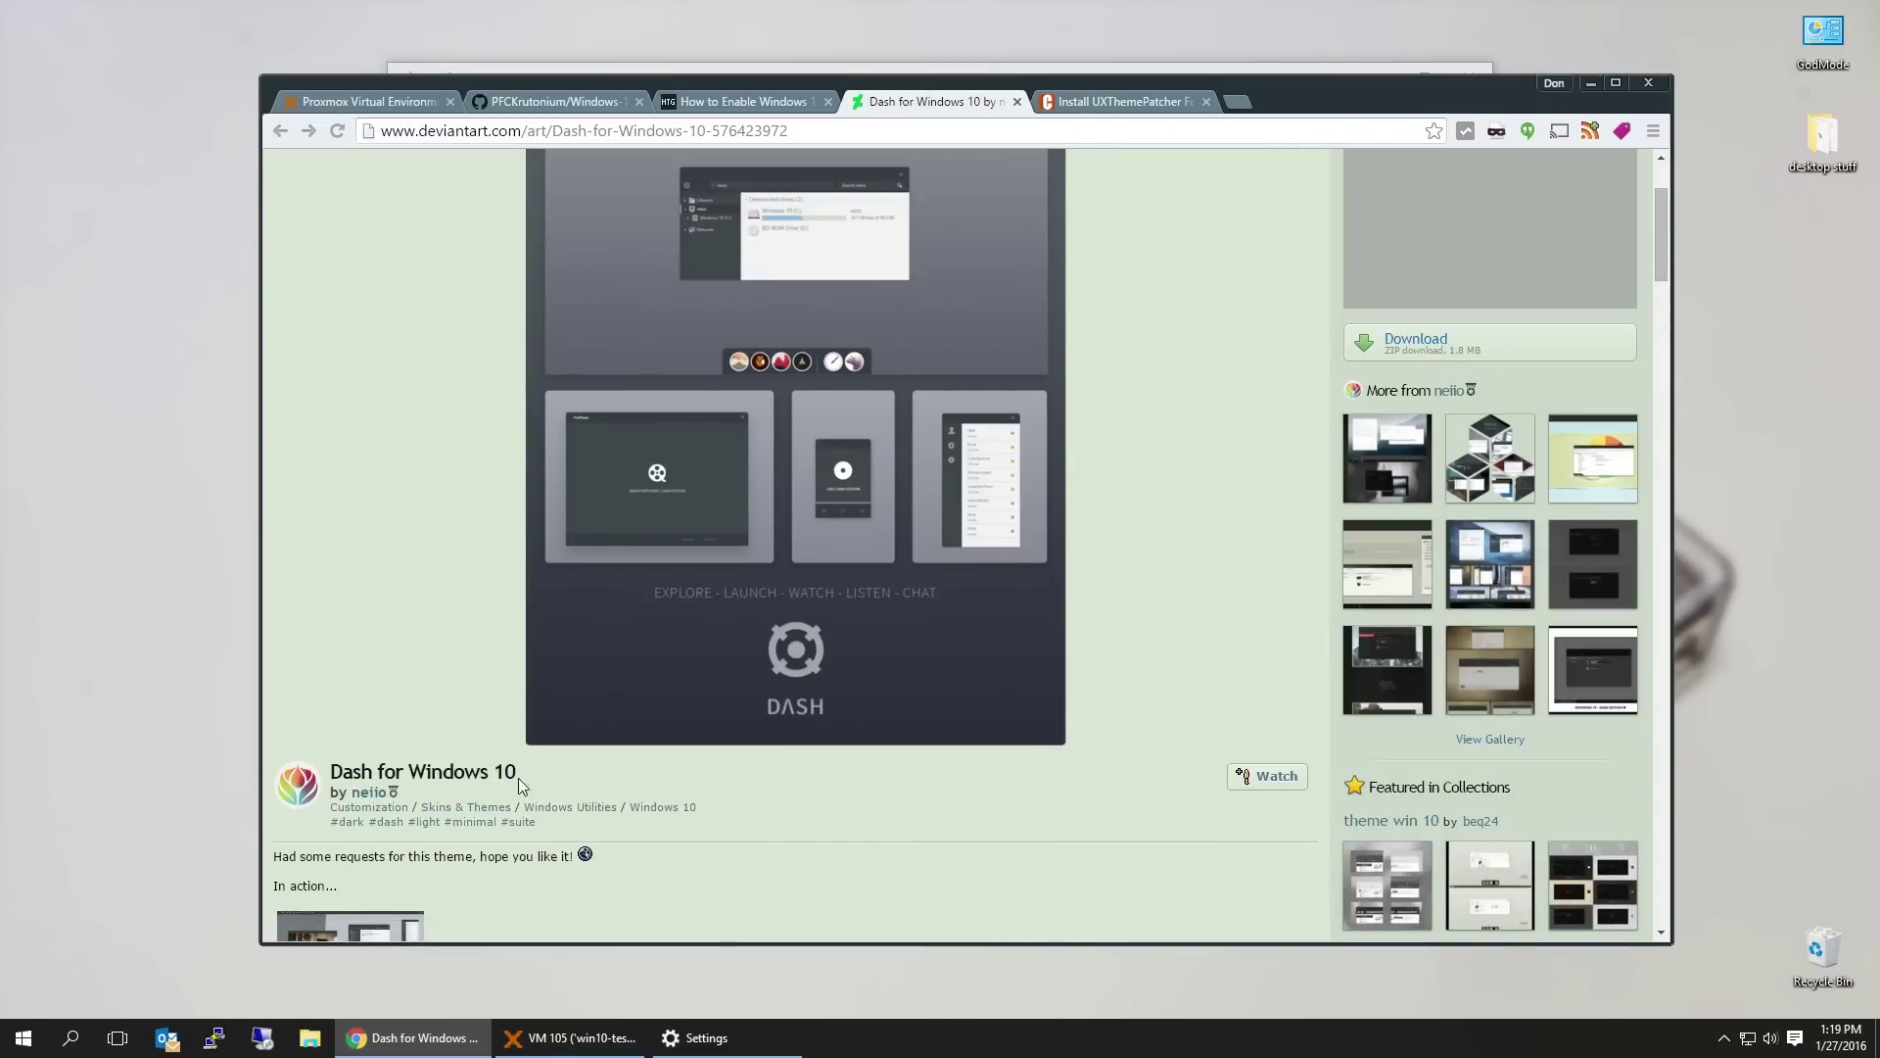
scroll(627, 764, down, 3)
scroll(578, 754, down, 2)
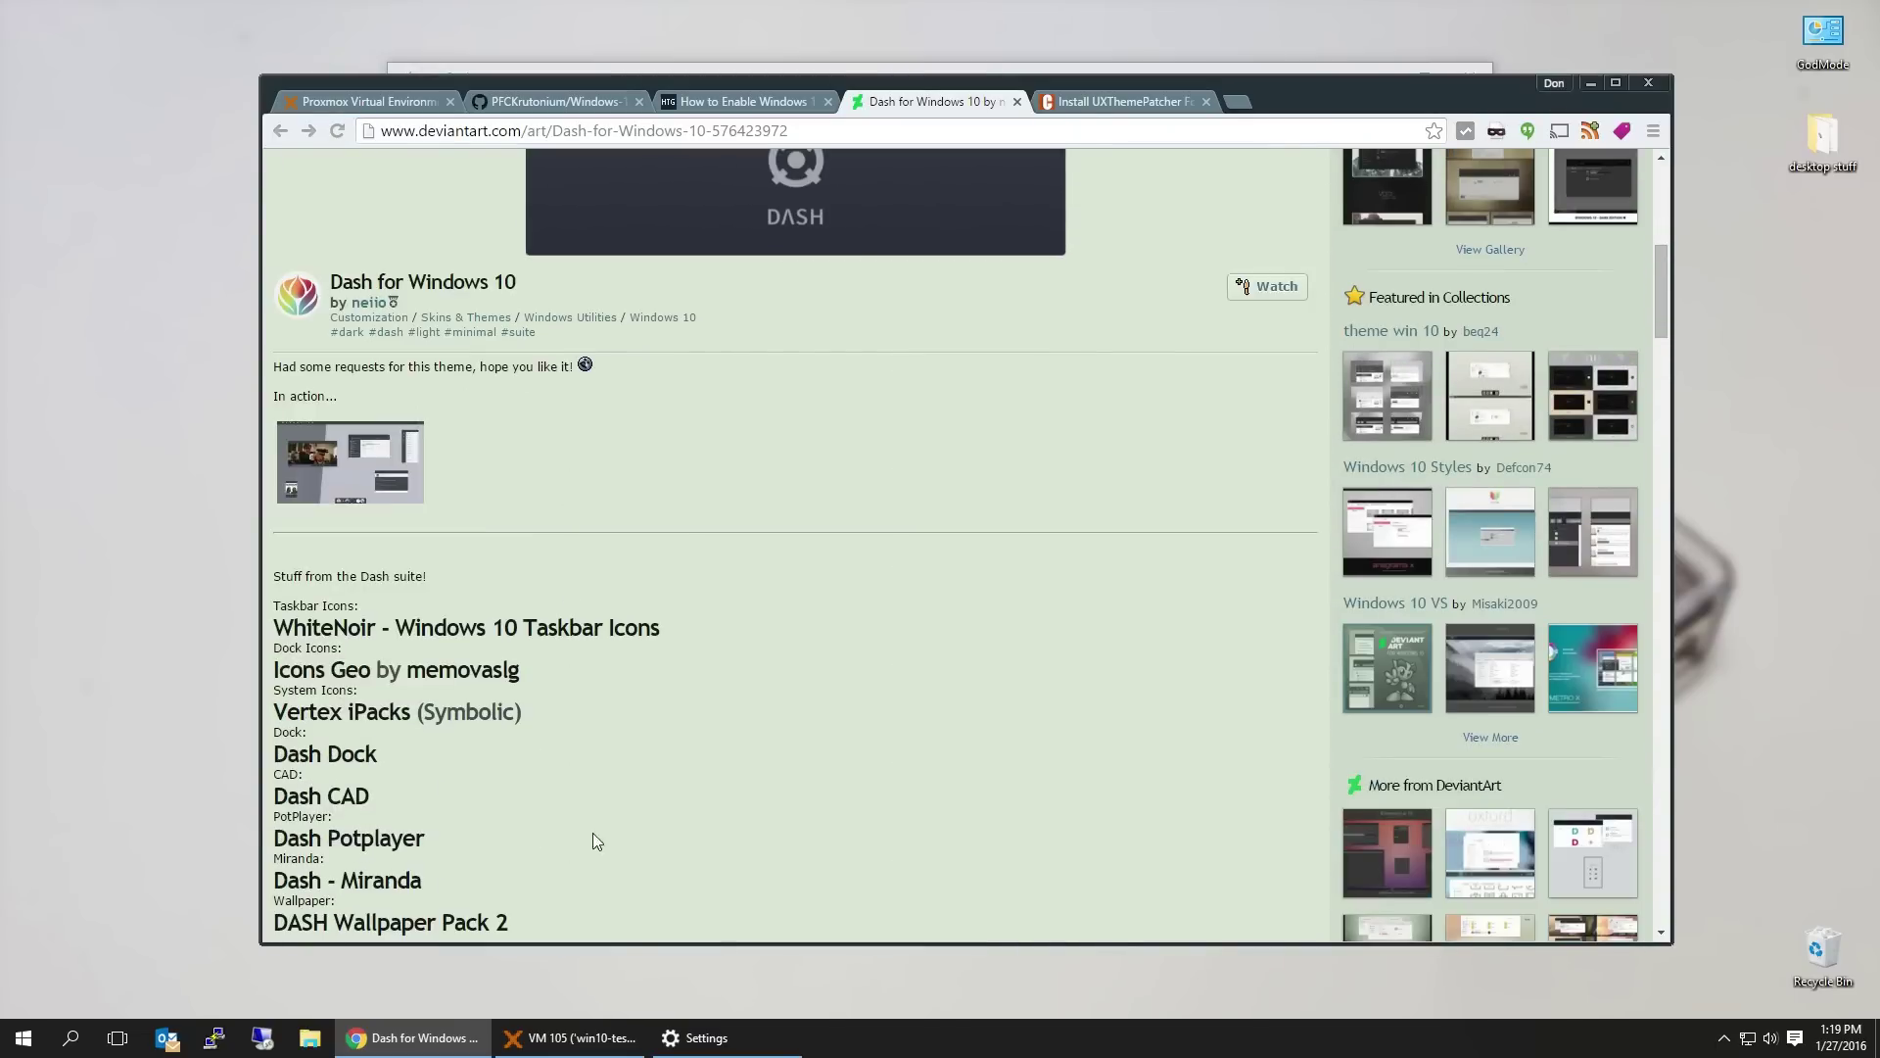
click(578, 1038)
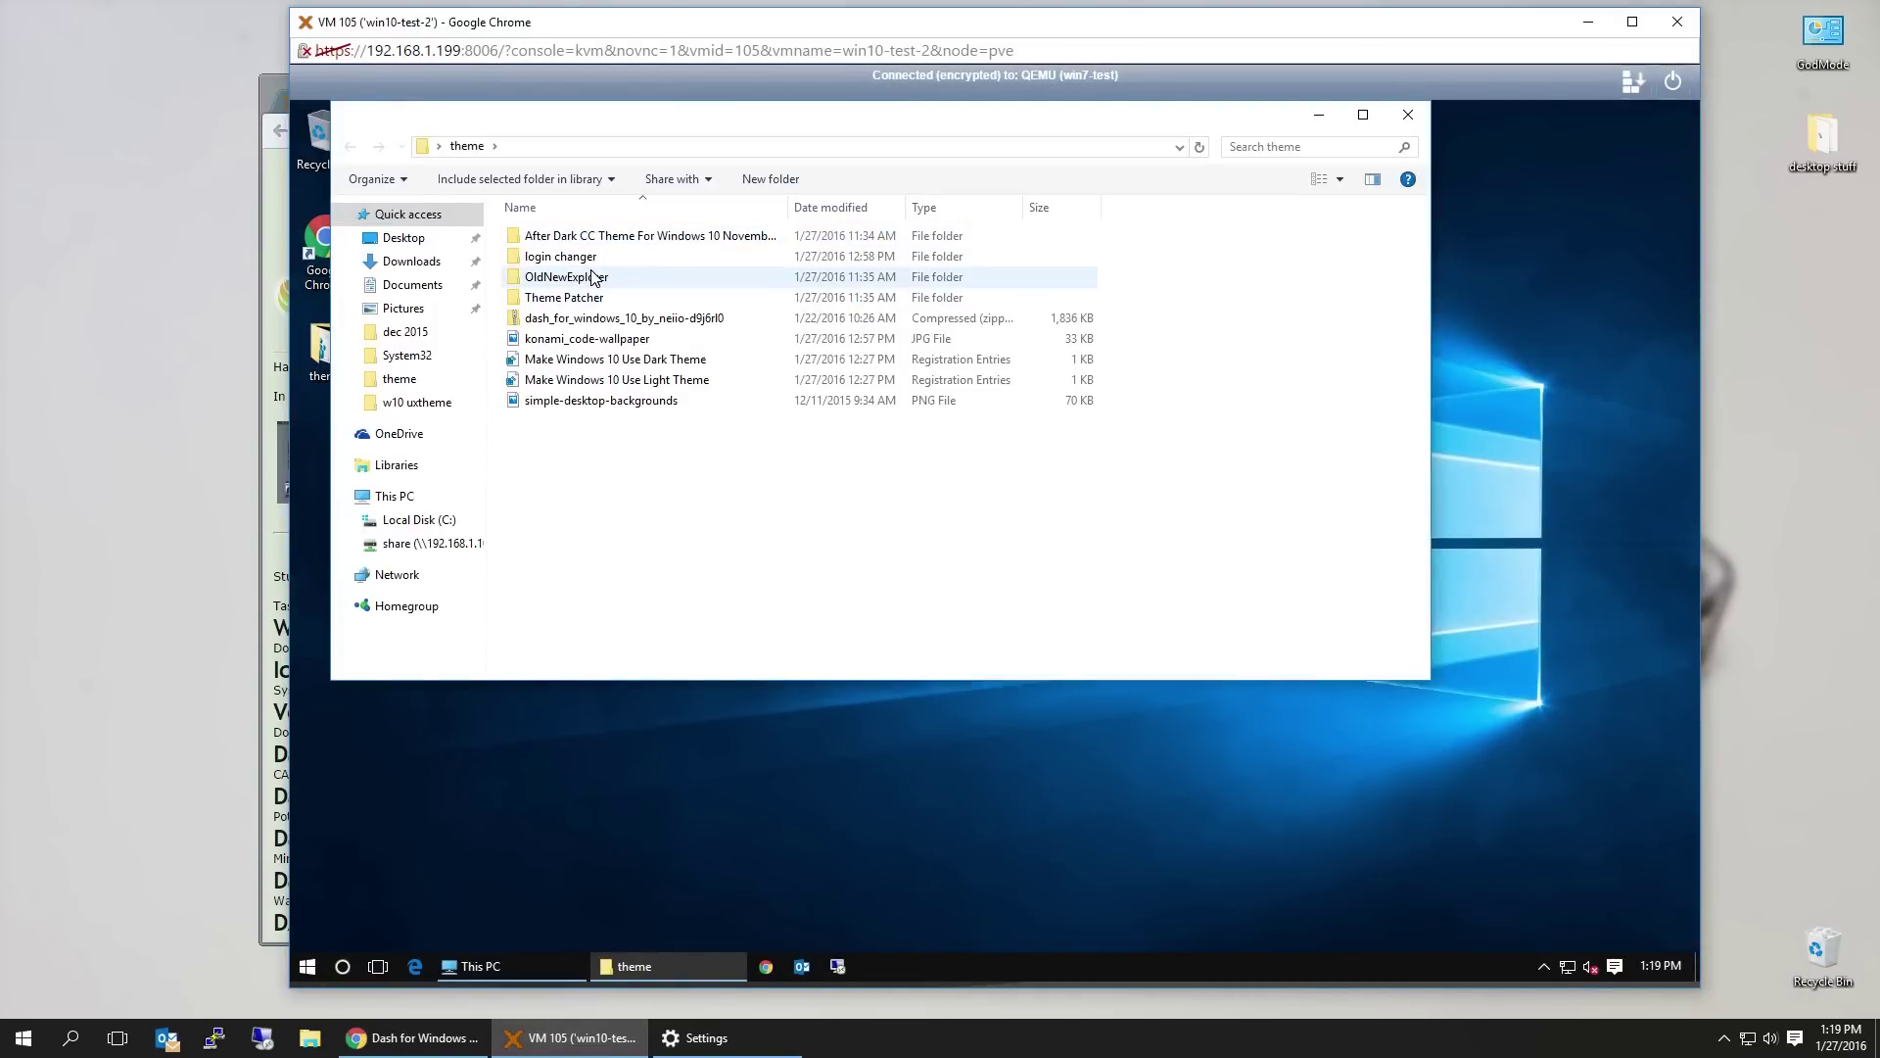
Extract the dash_for_windows_10 zip archive to its suggested folder
double_click(595, 319)
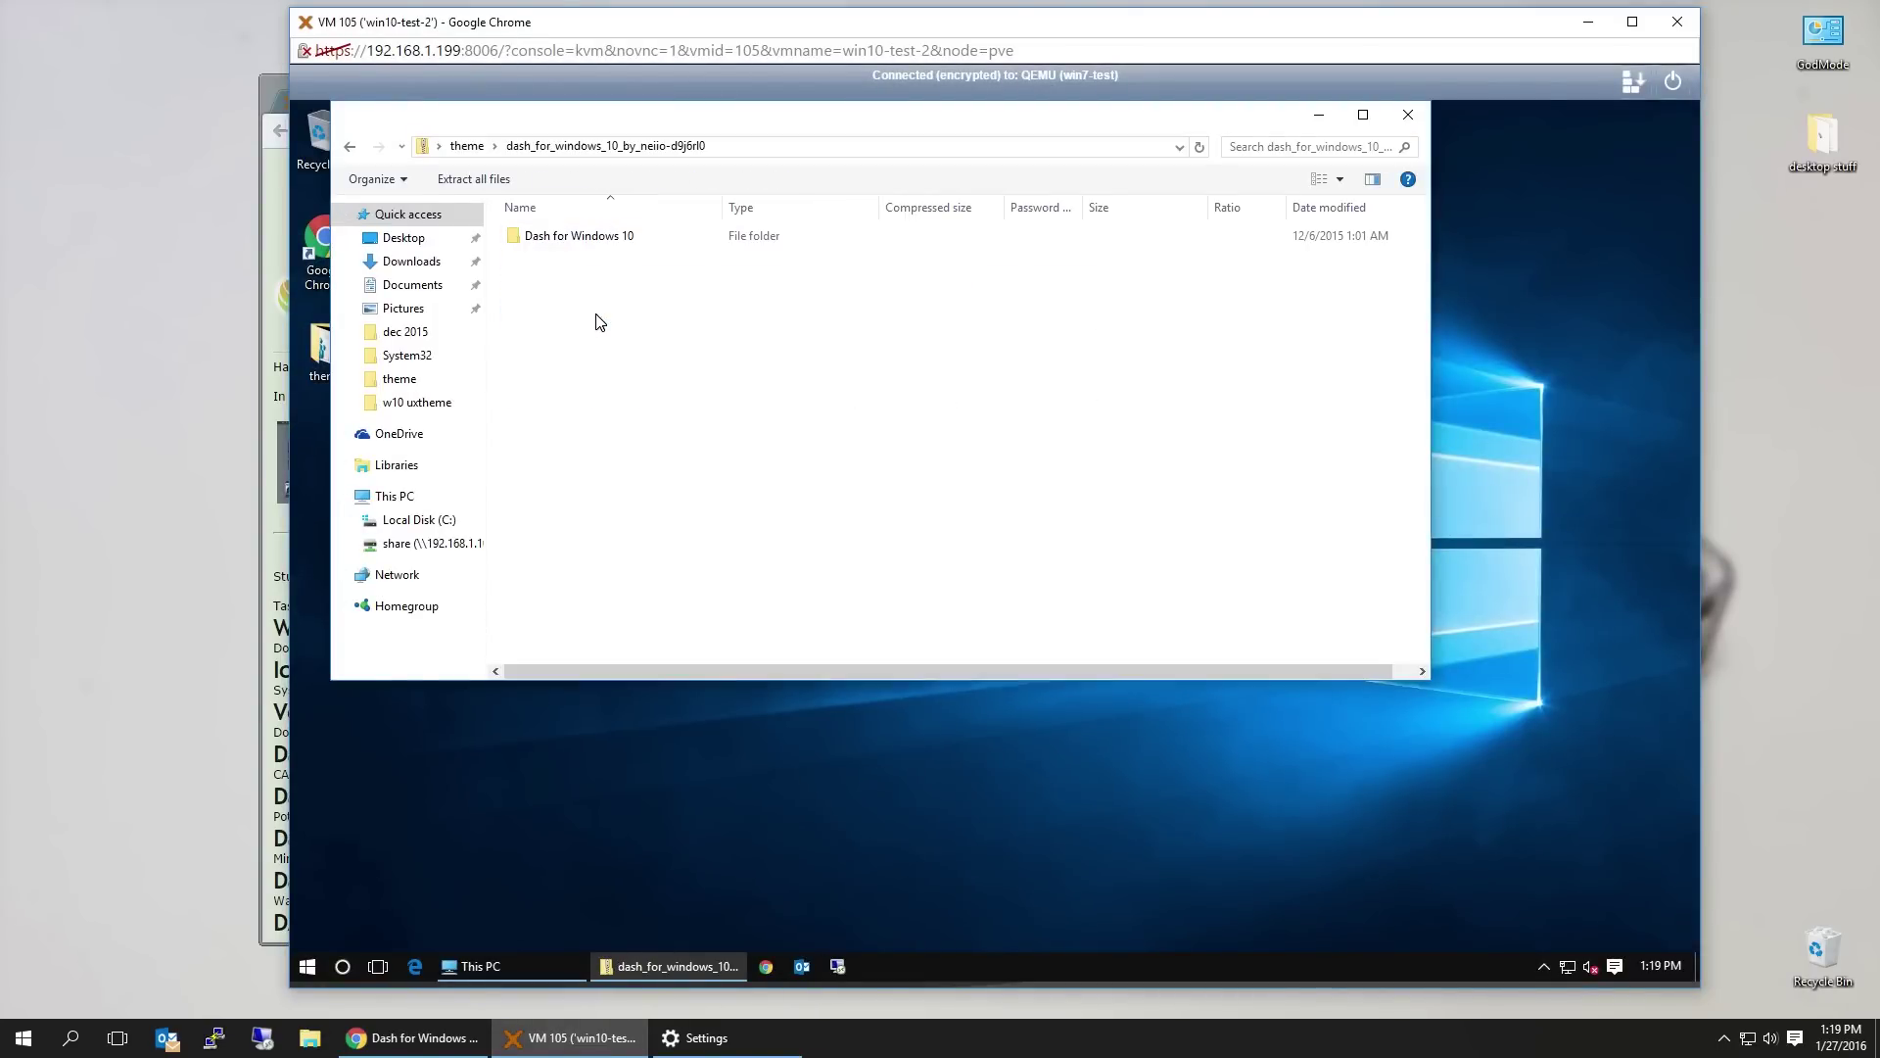
click(588, 245)
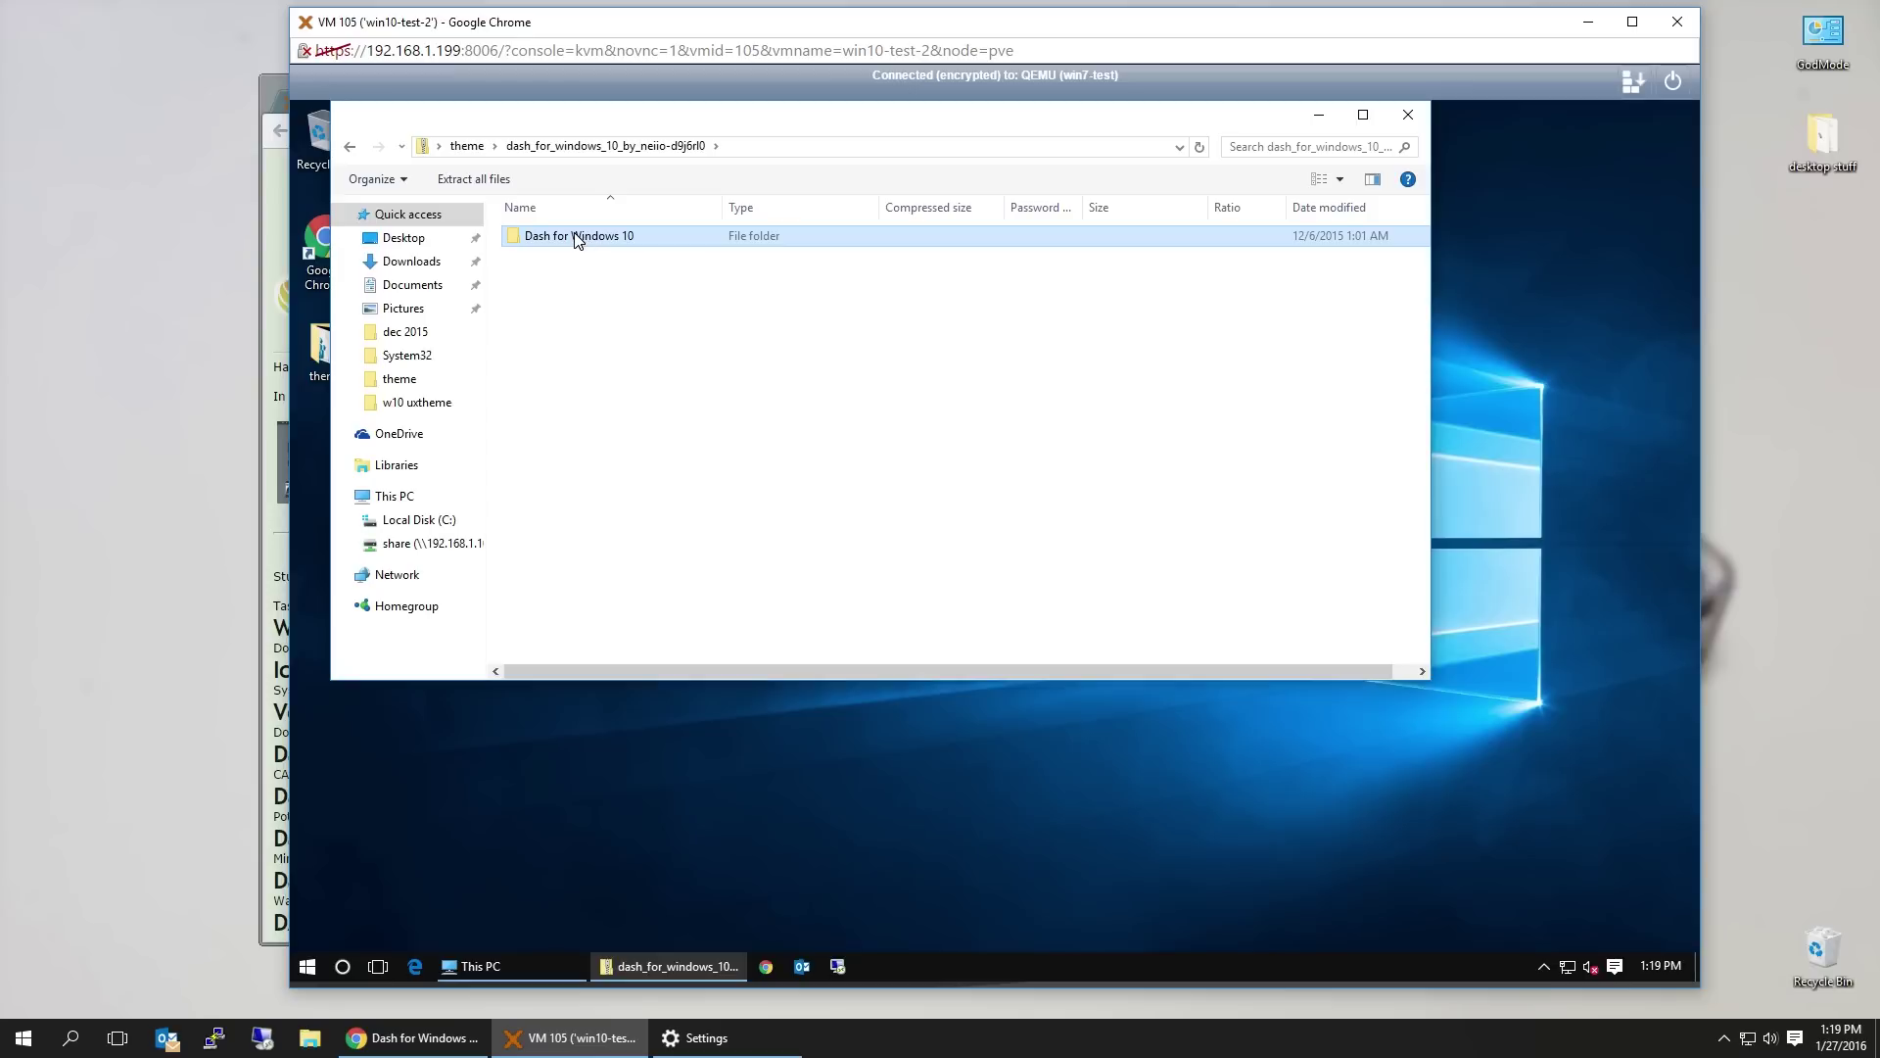
right_click(577, 240)
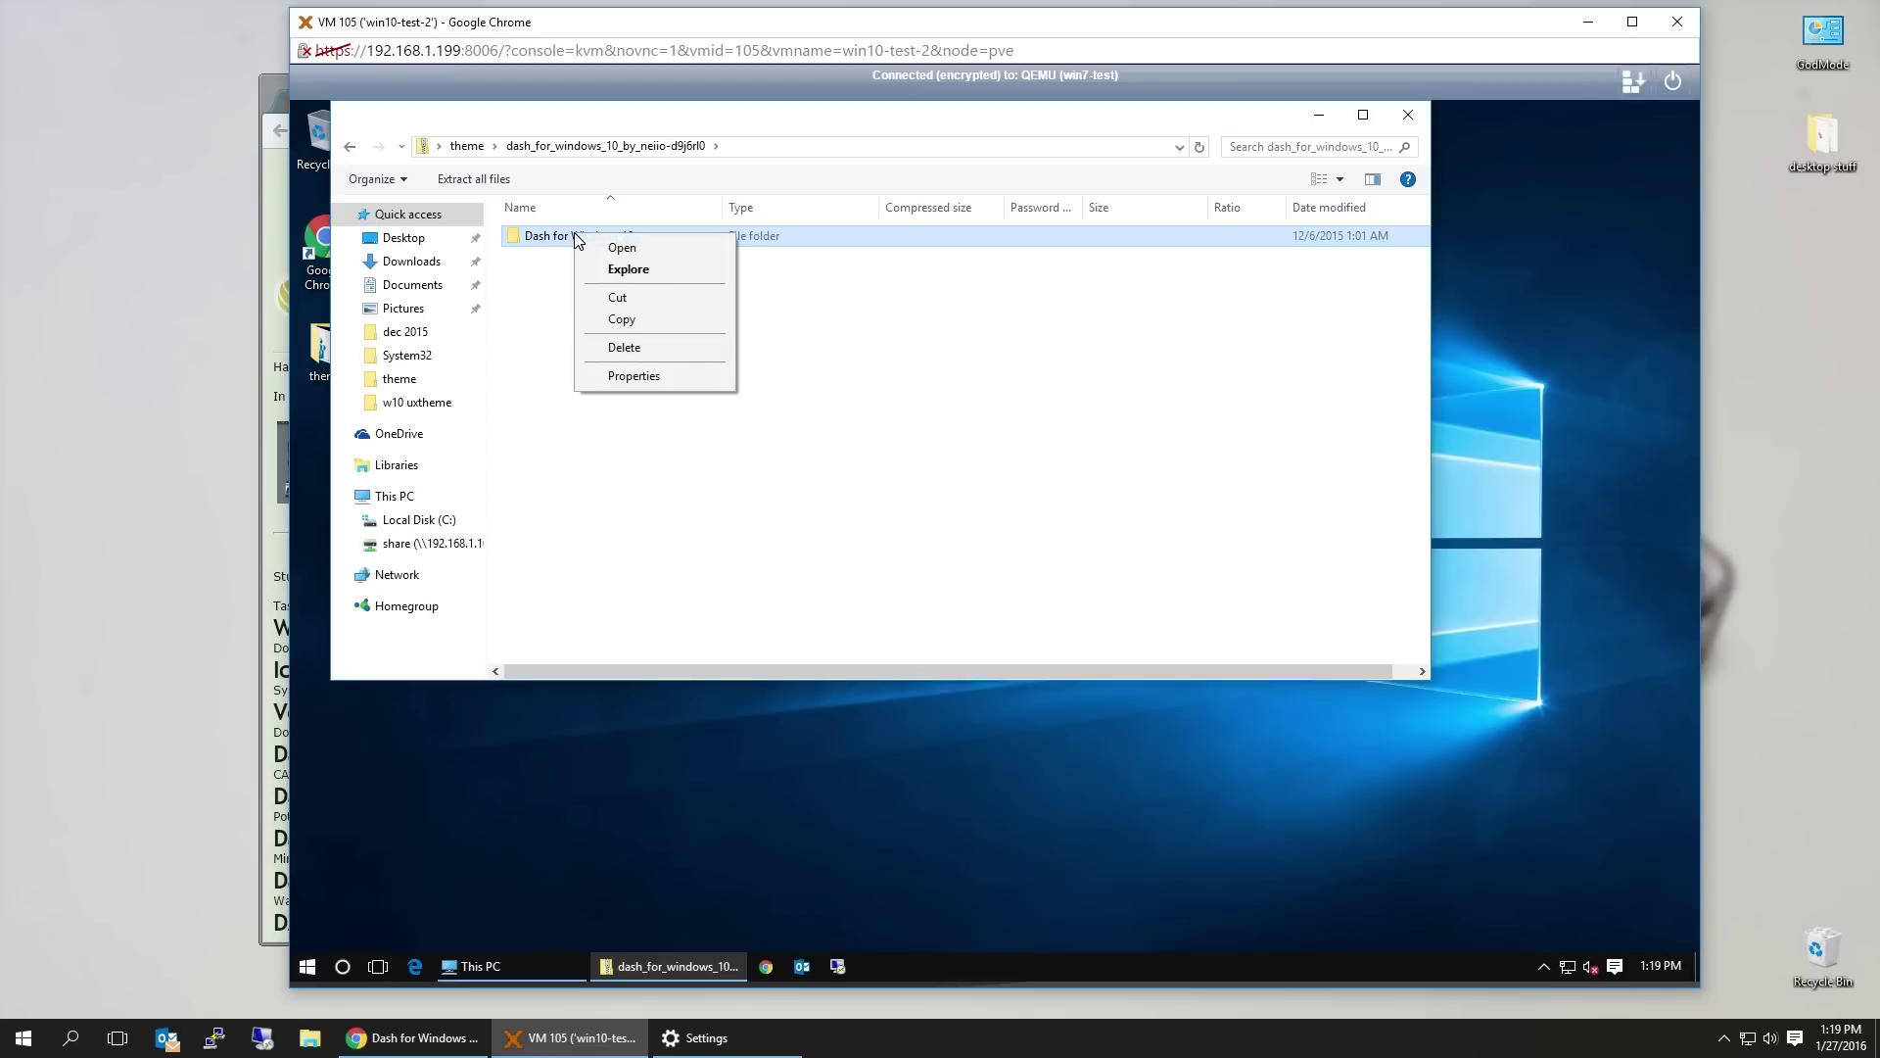
click(480, 180)
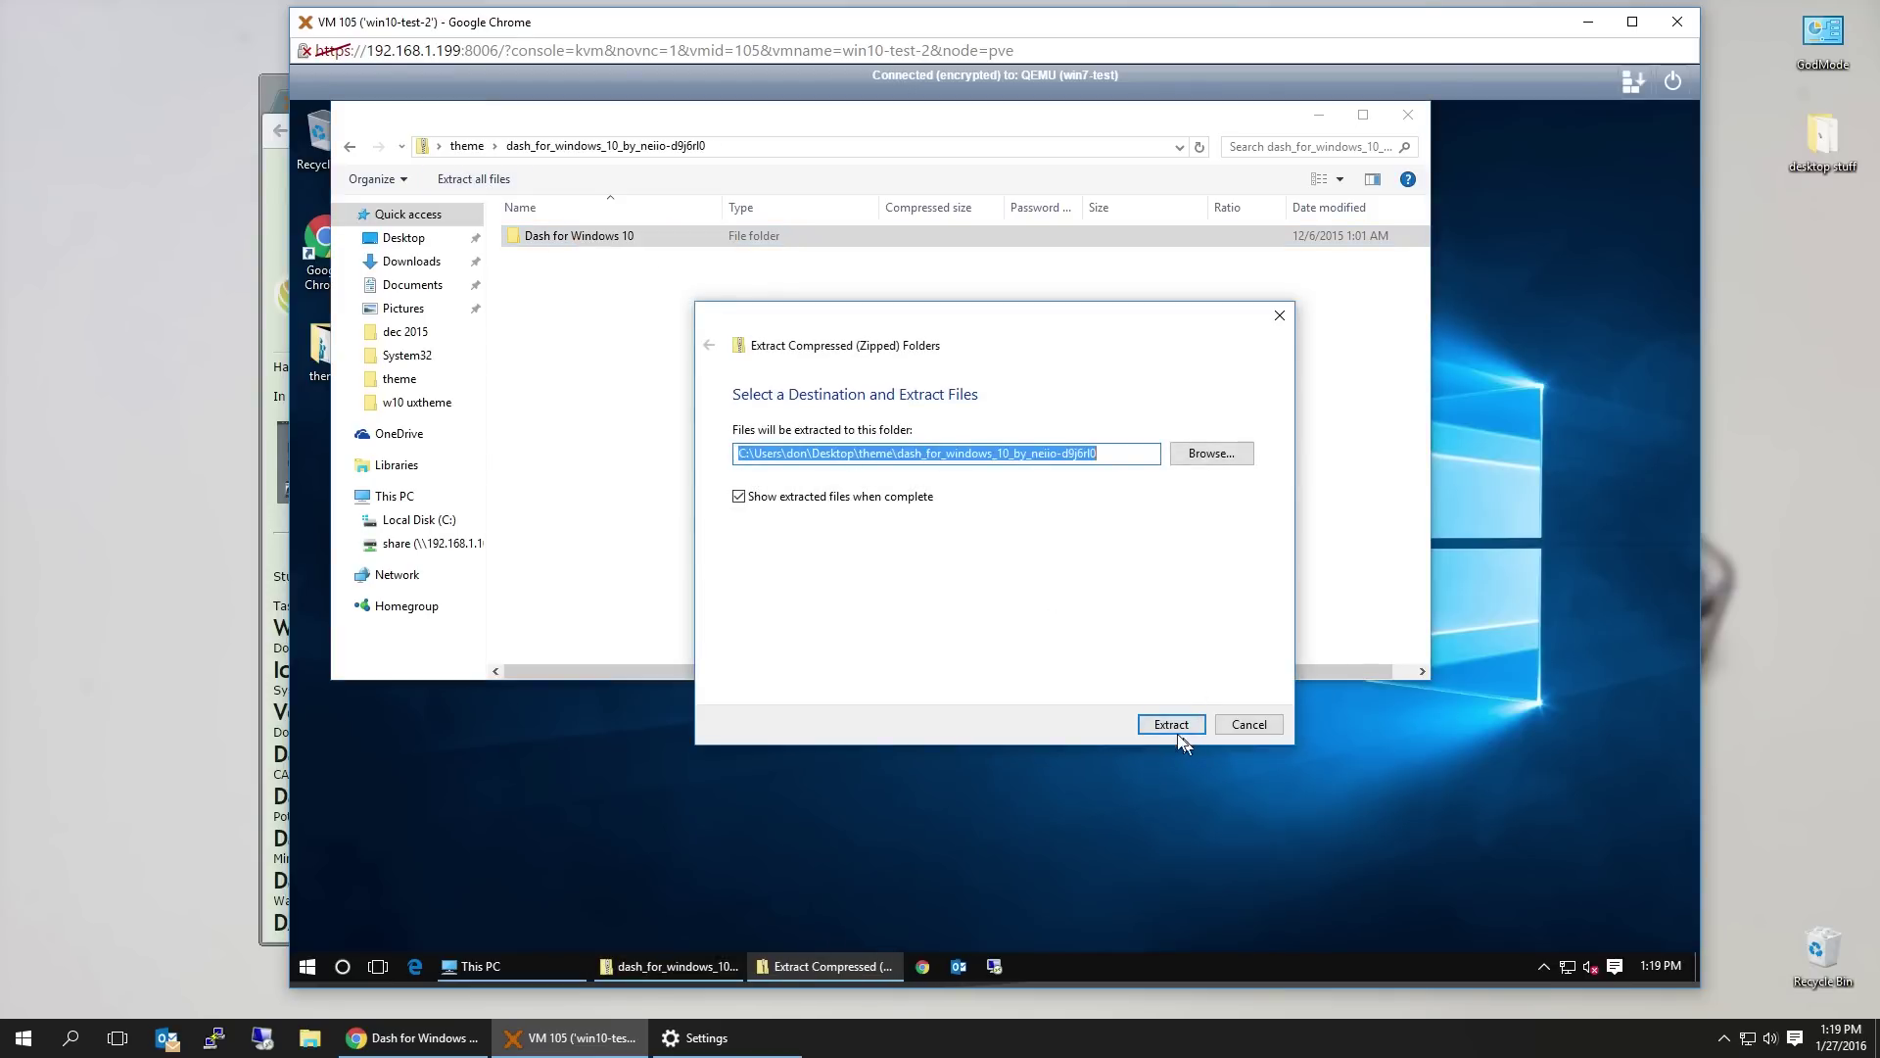
click(1177, 731)
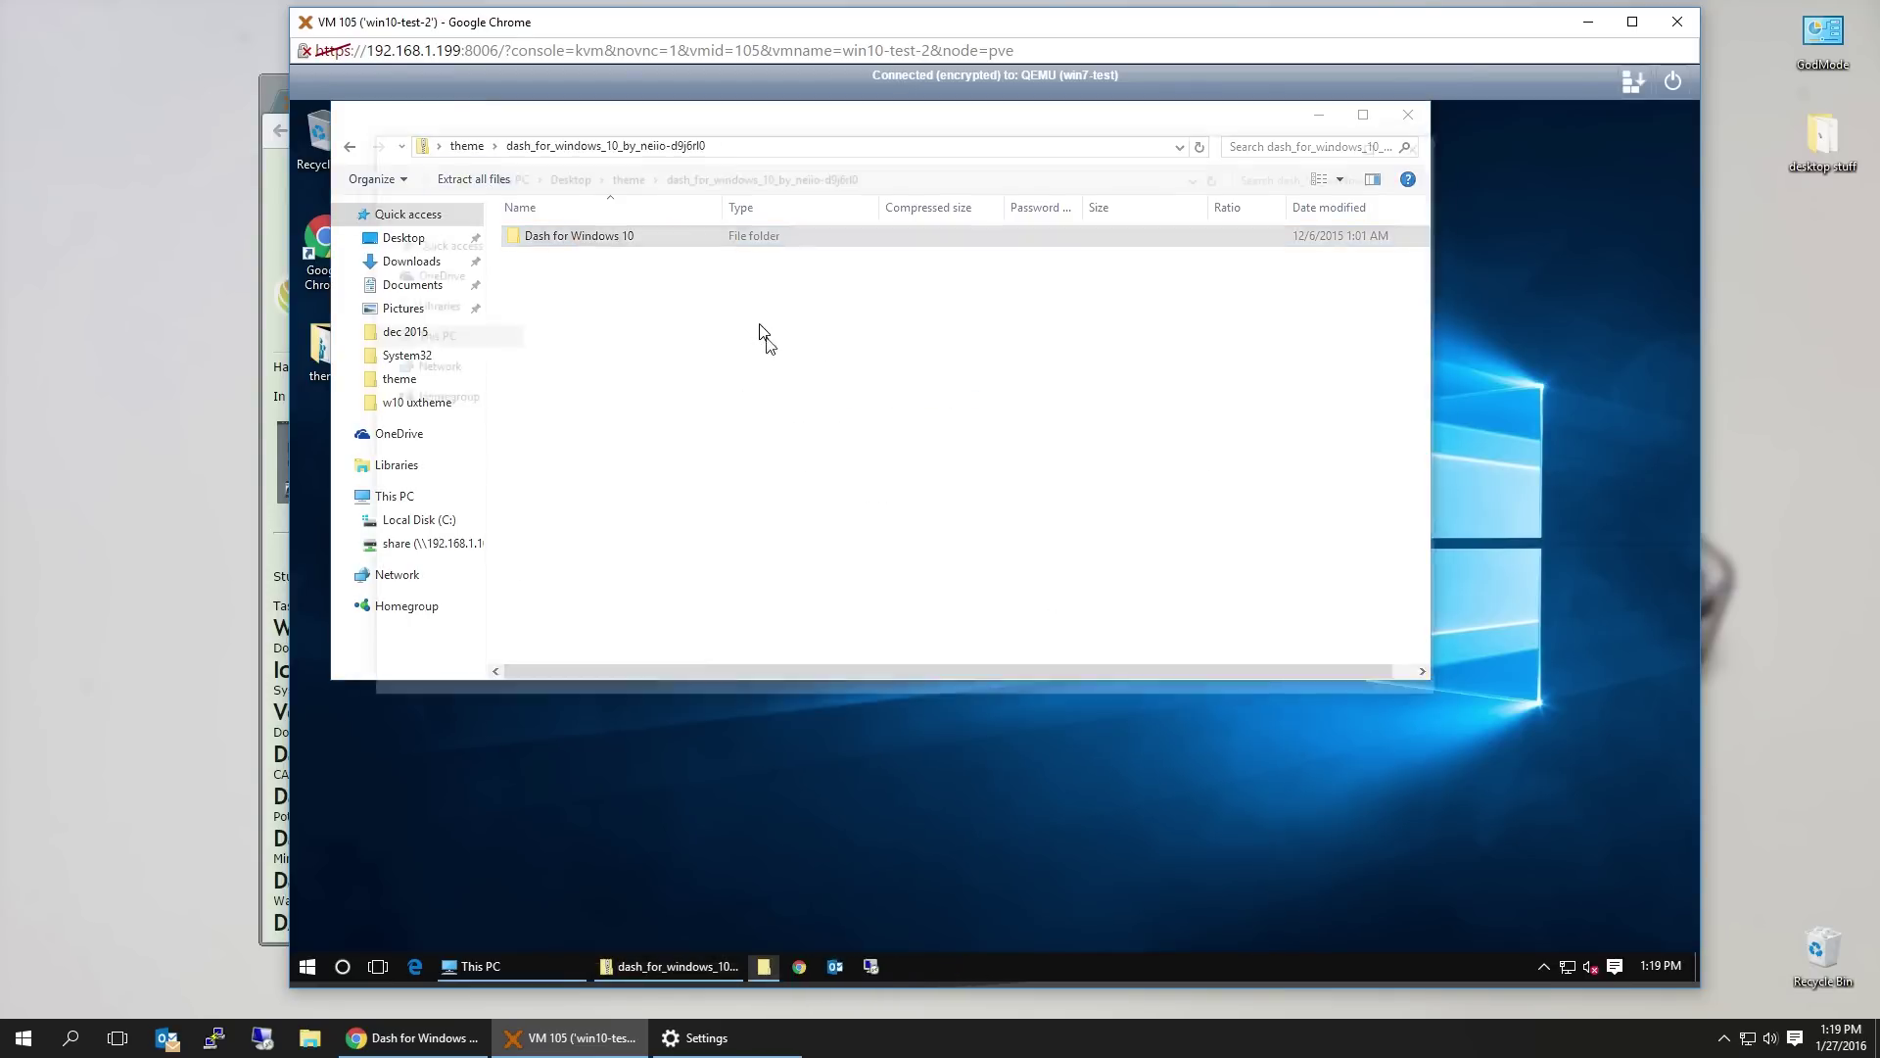
Copy the Dash folder and Dash theme file from Dash for Windows 10\Themes
double_click(651, 262)
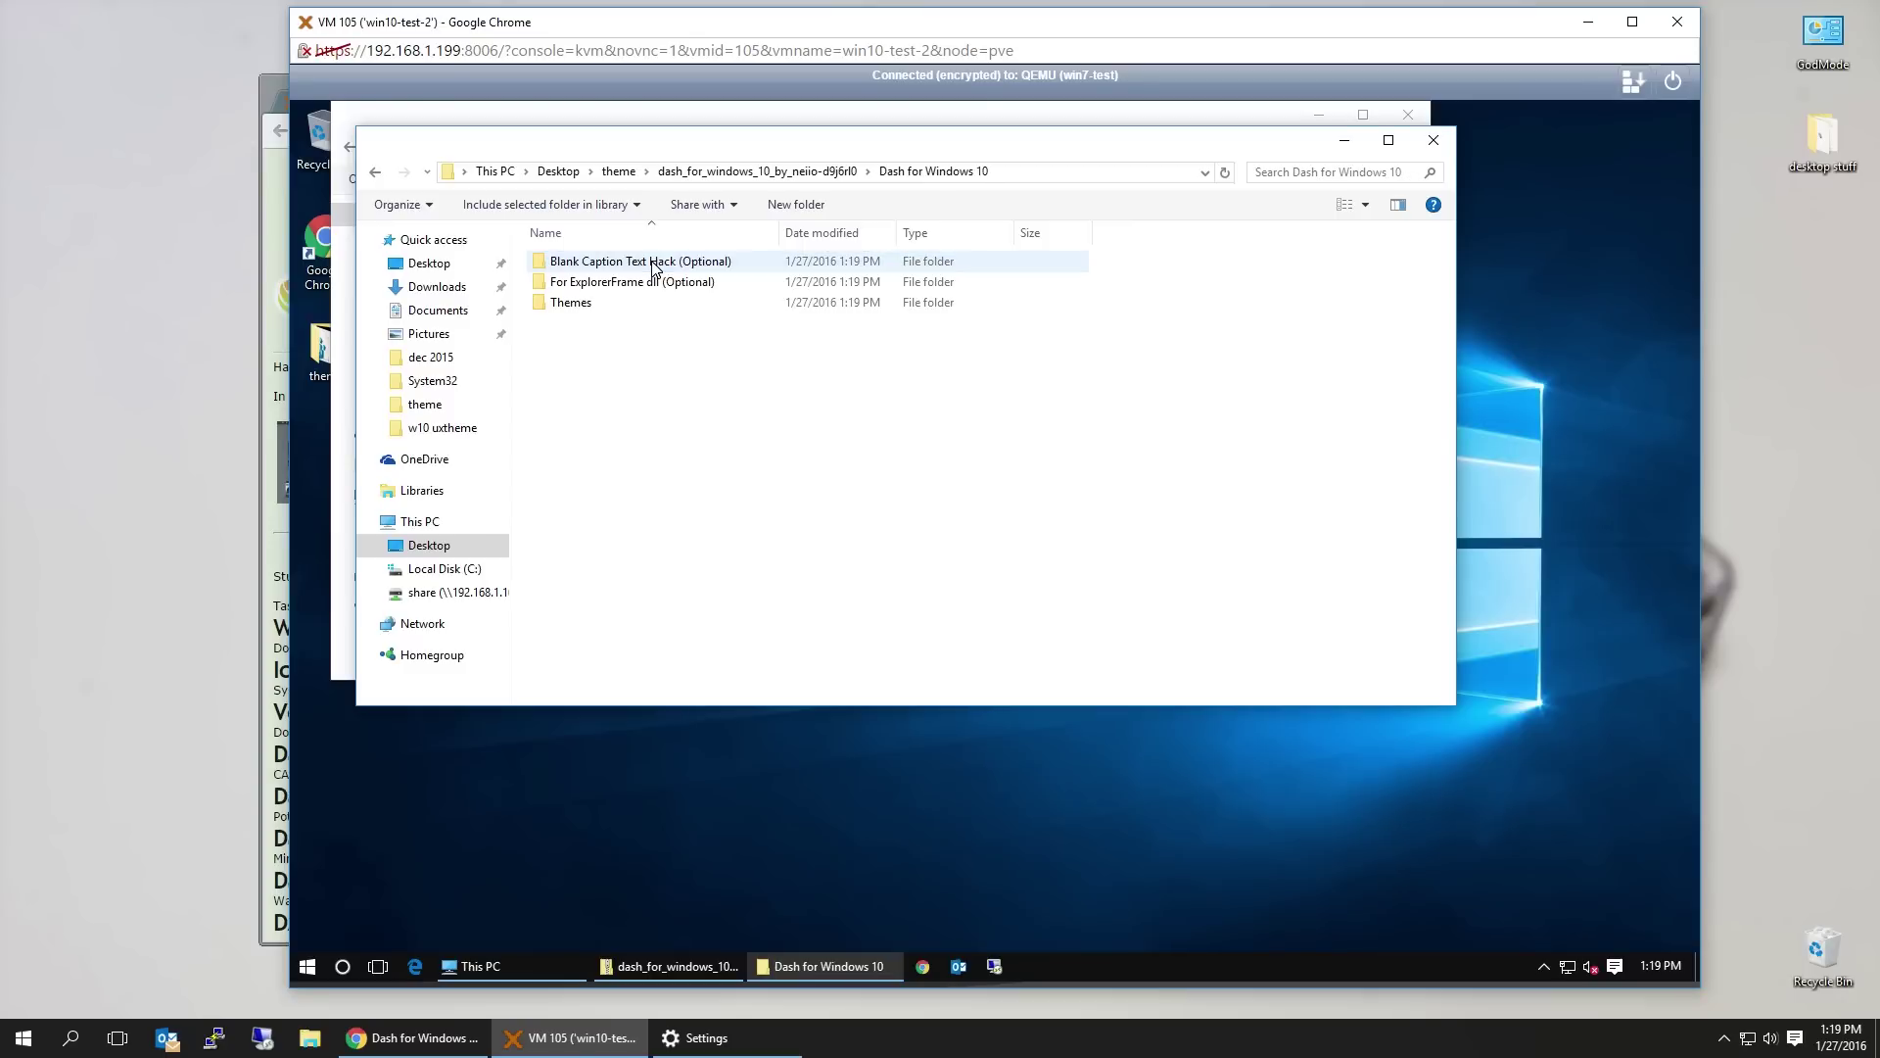
double_click(587, 305)
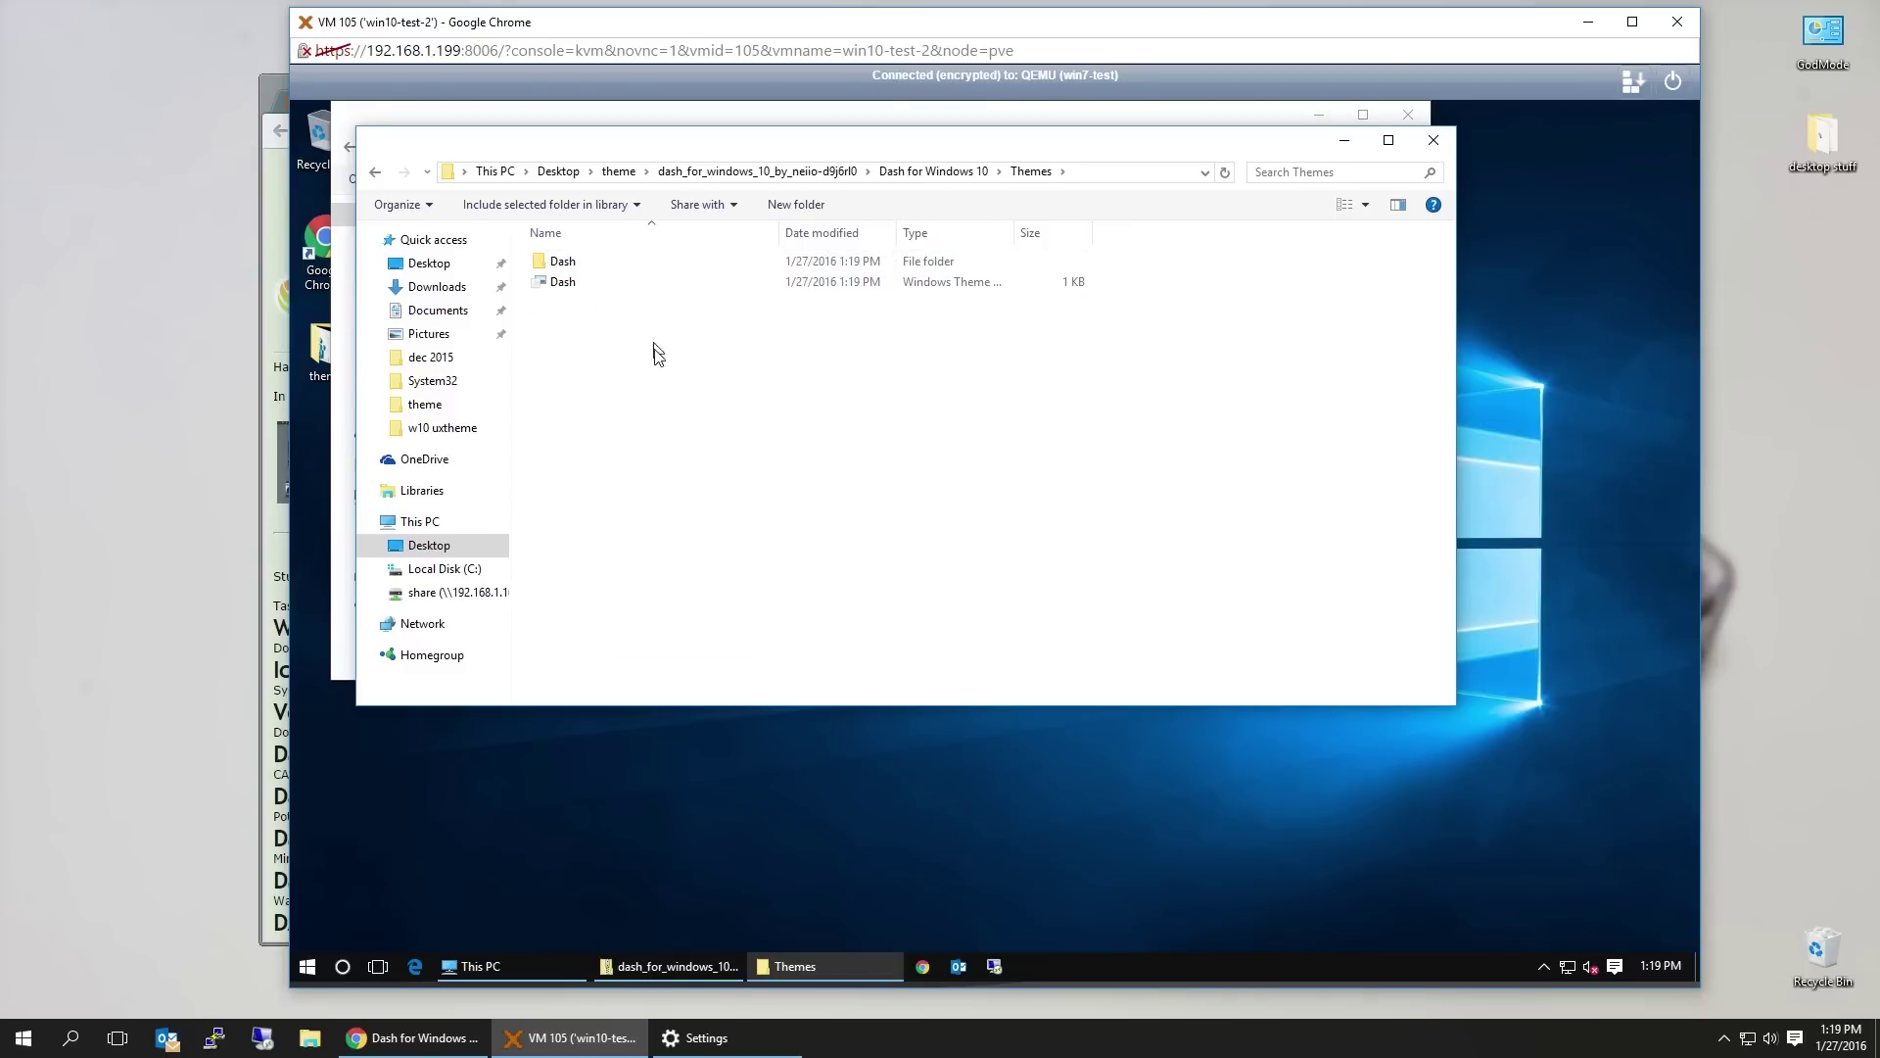
drag(653, 344, 554, 267)
right_click(555, 266)
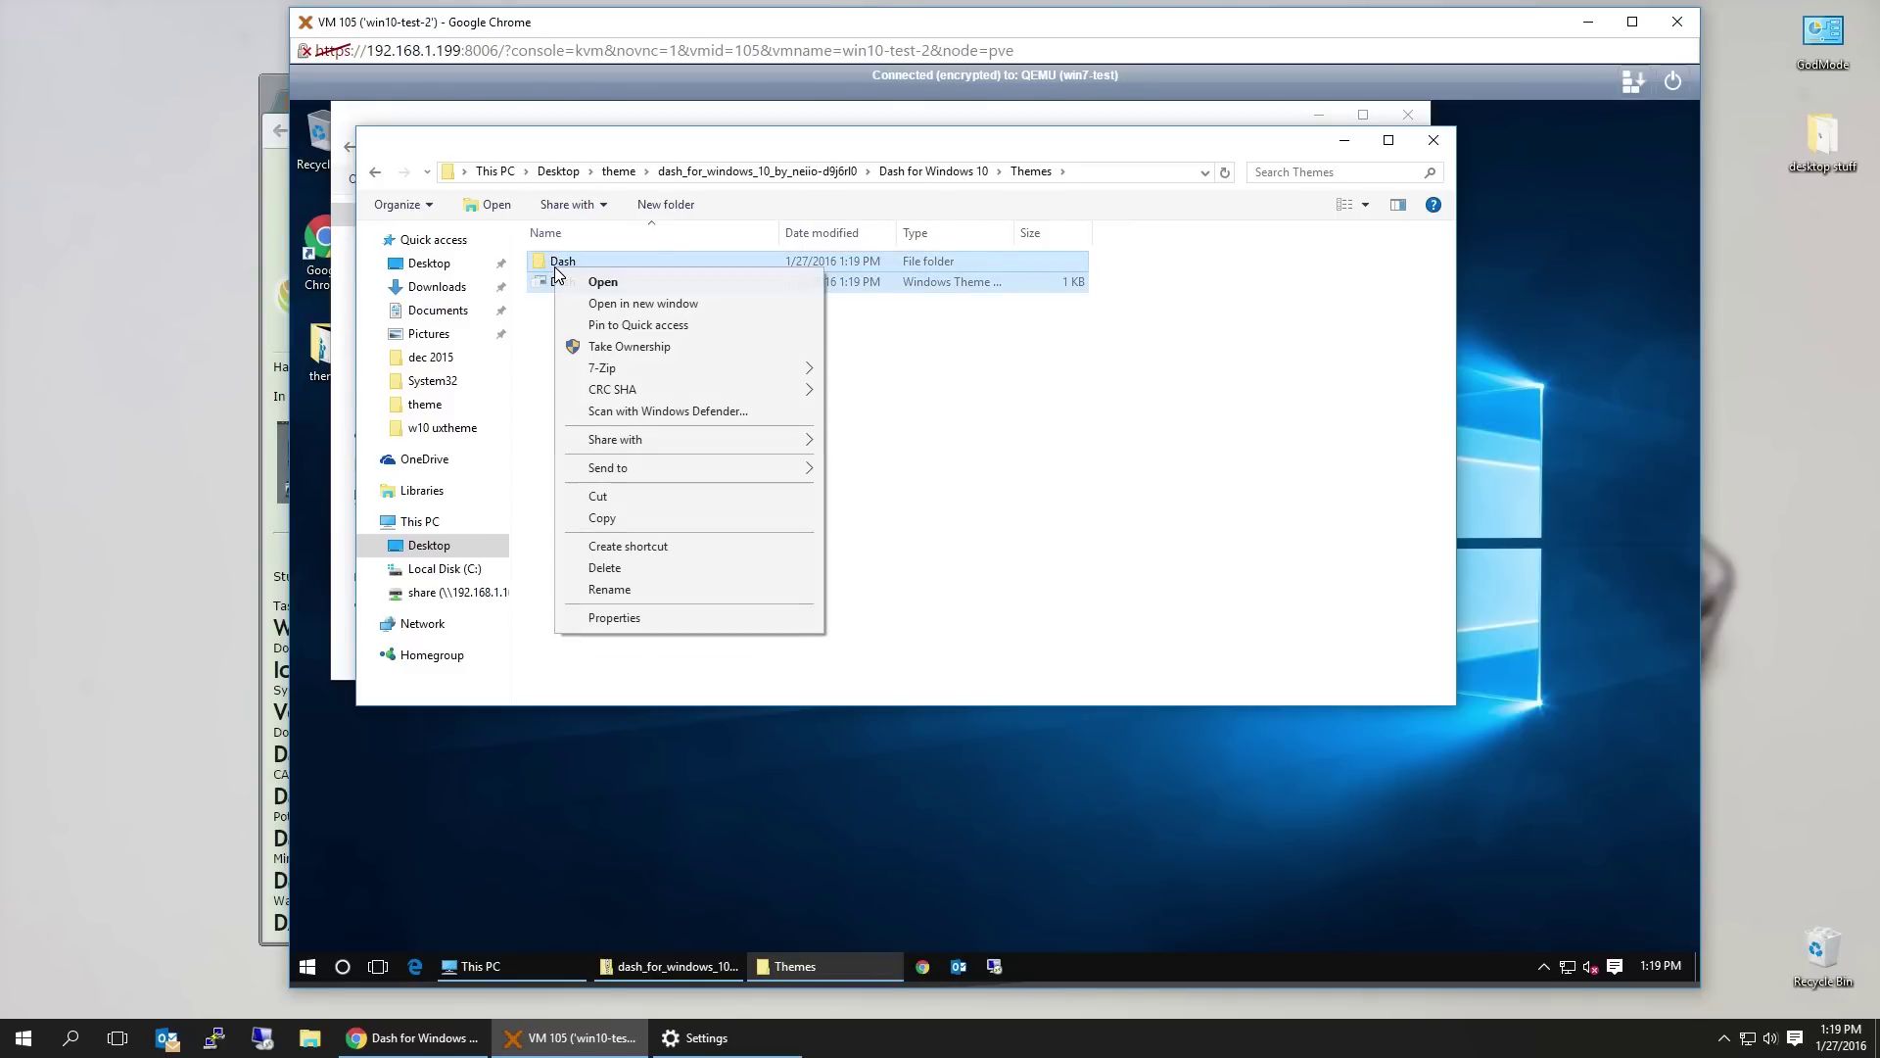
click(619, 519)
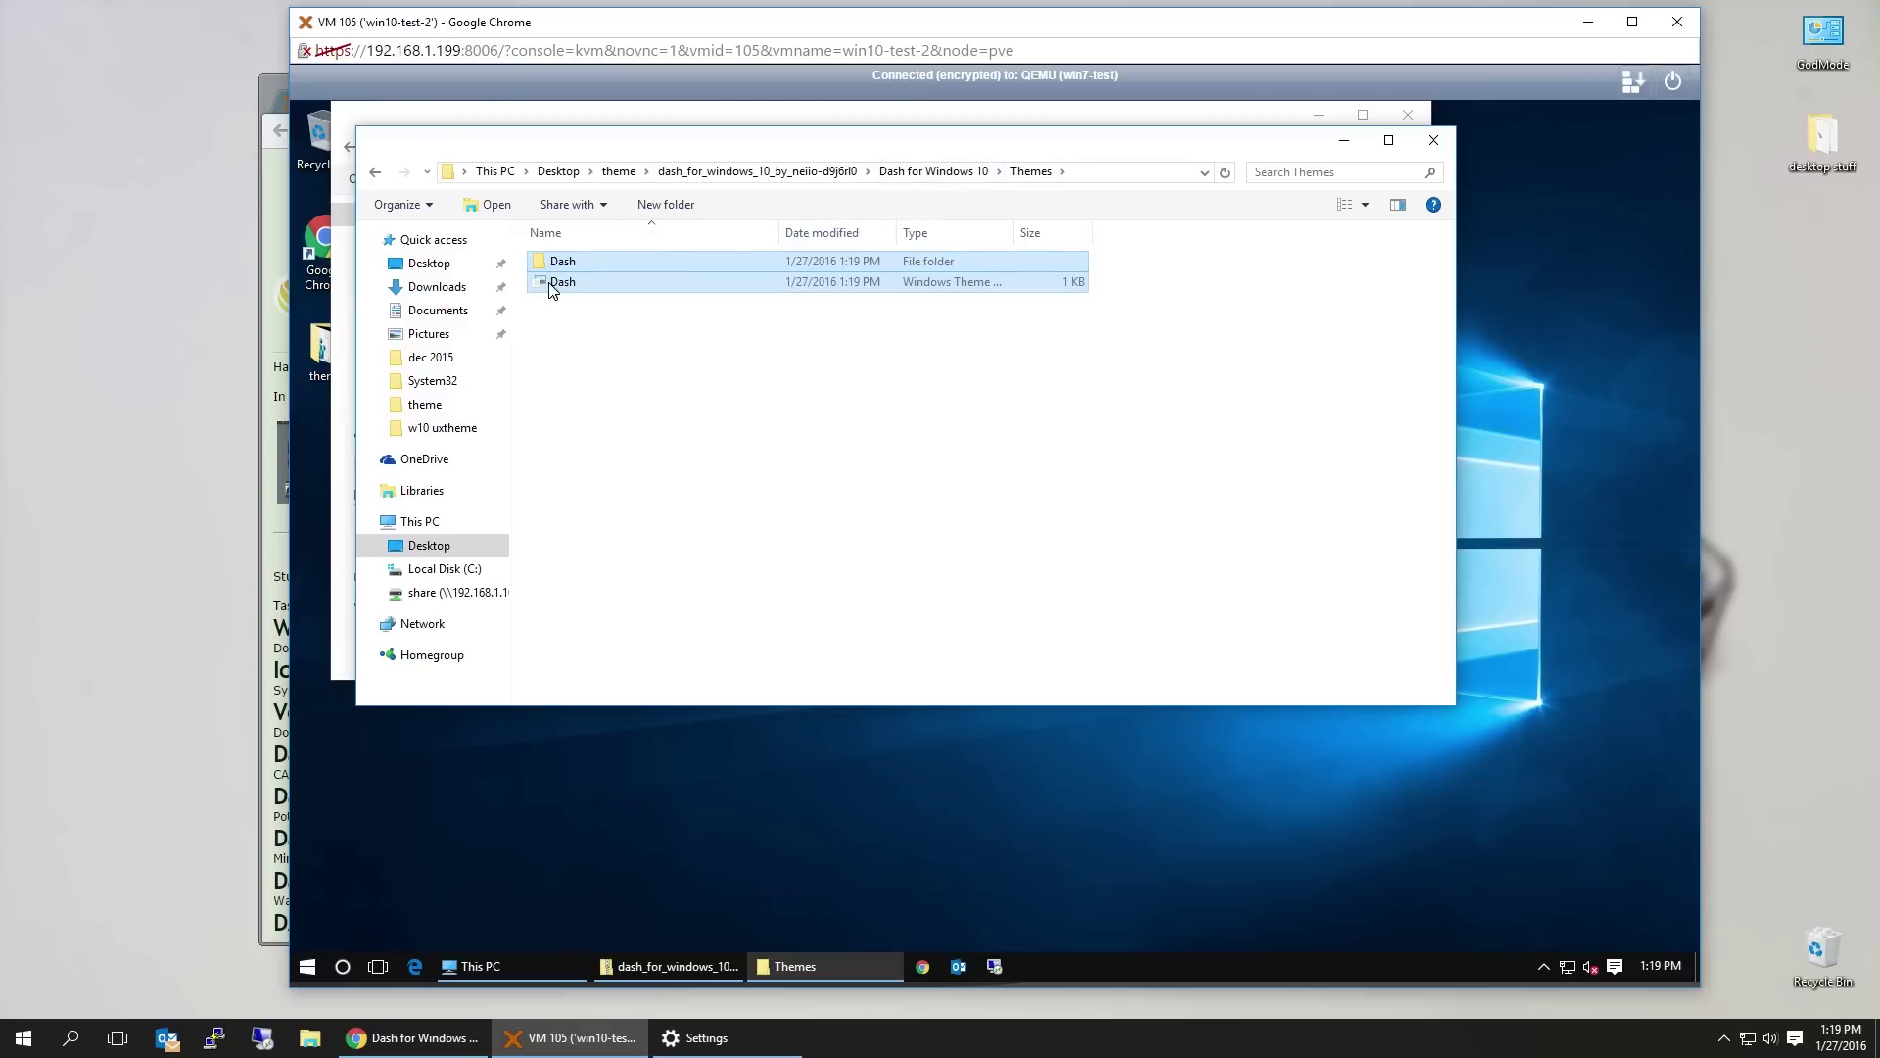
click(303, 969)
Browse File Explorer to C:\Windows\Resources\Themes
click(421, 828)
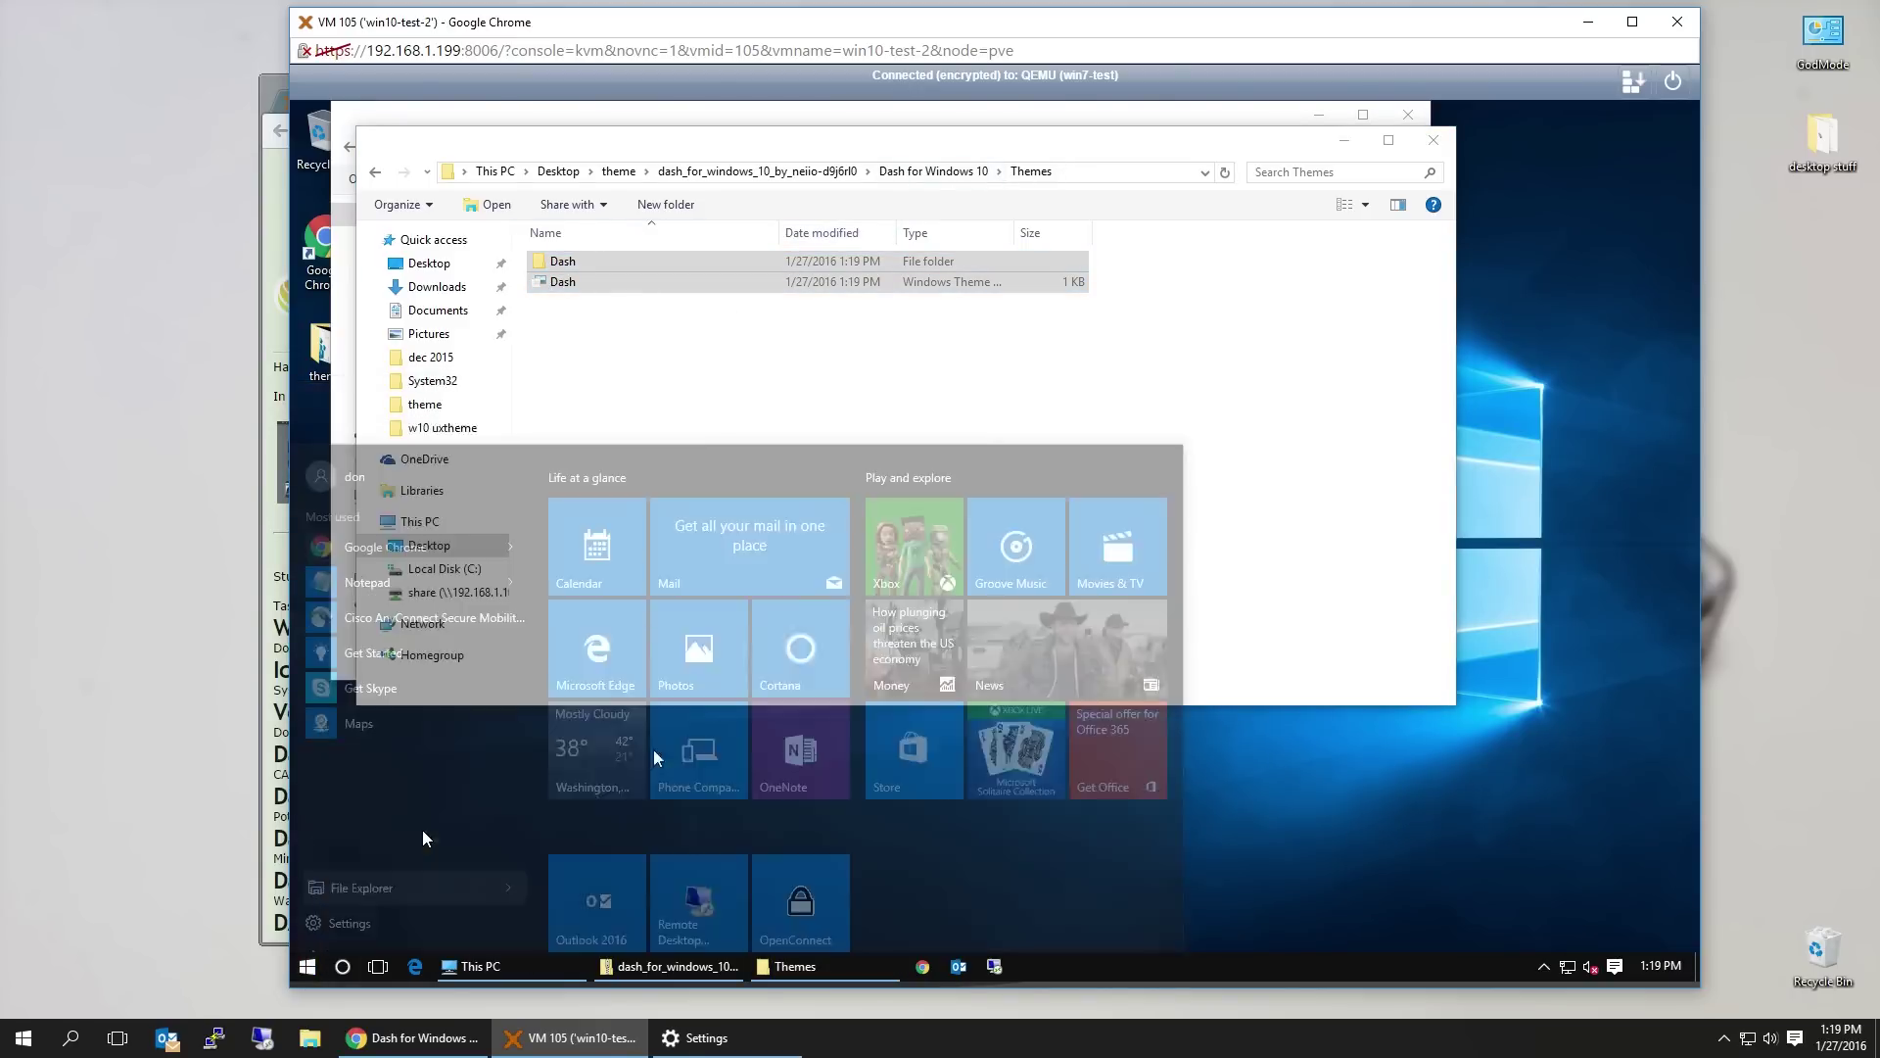
double_click(643, 591)
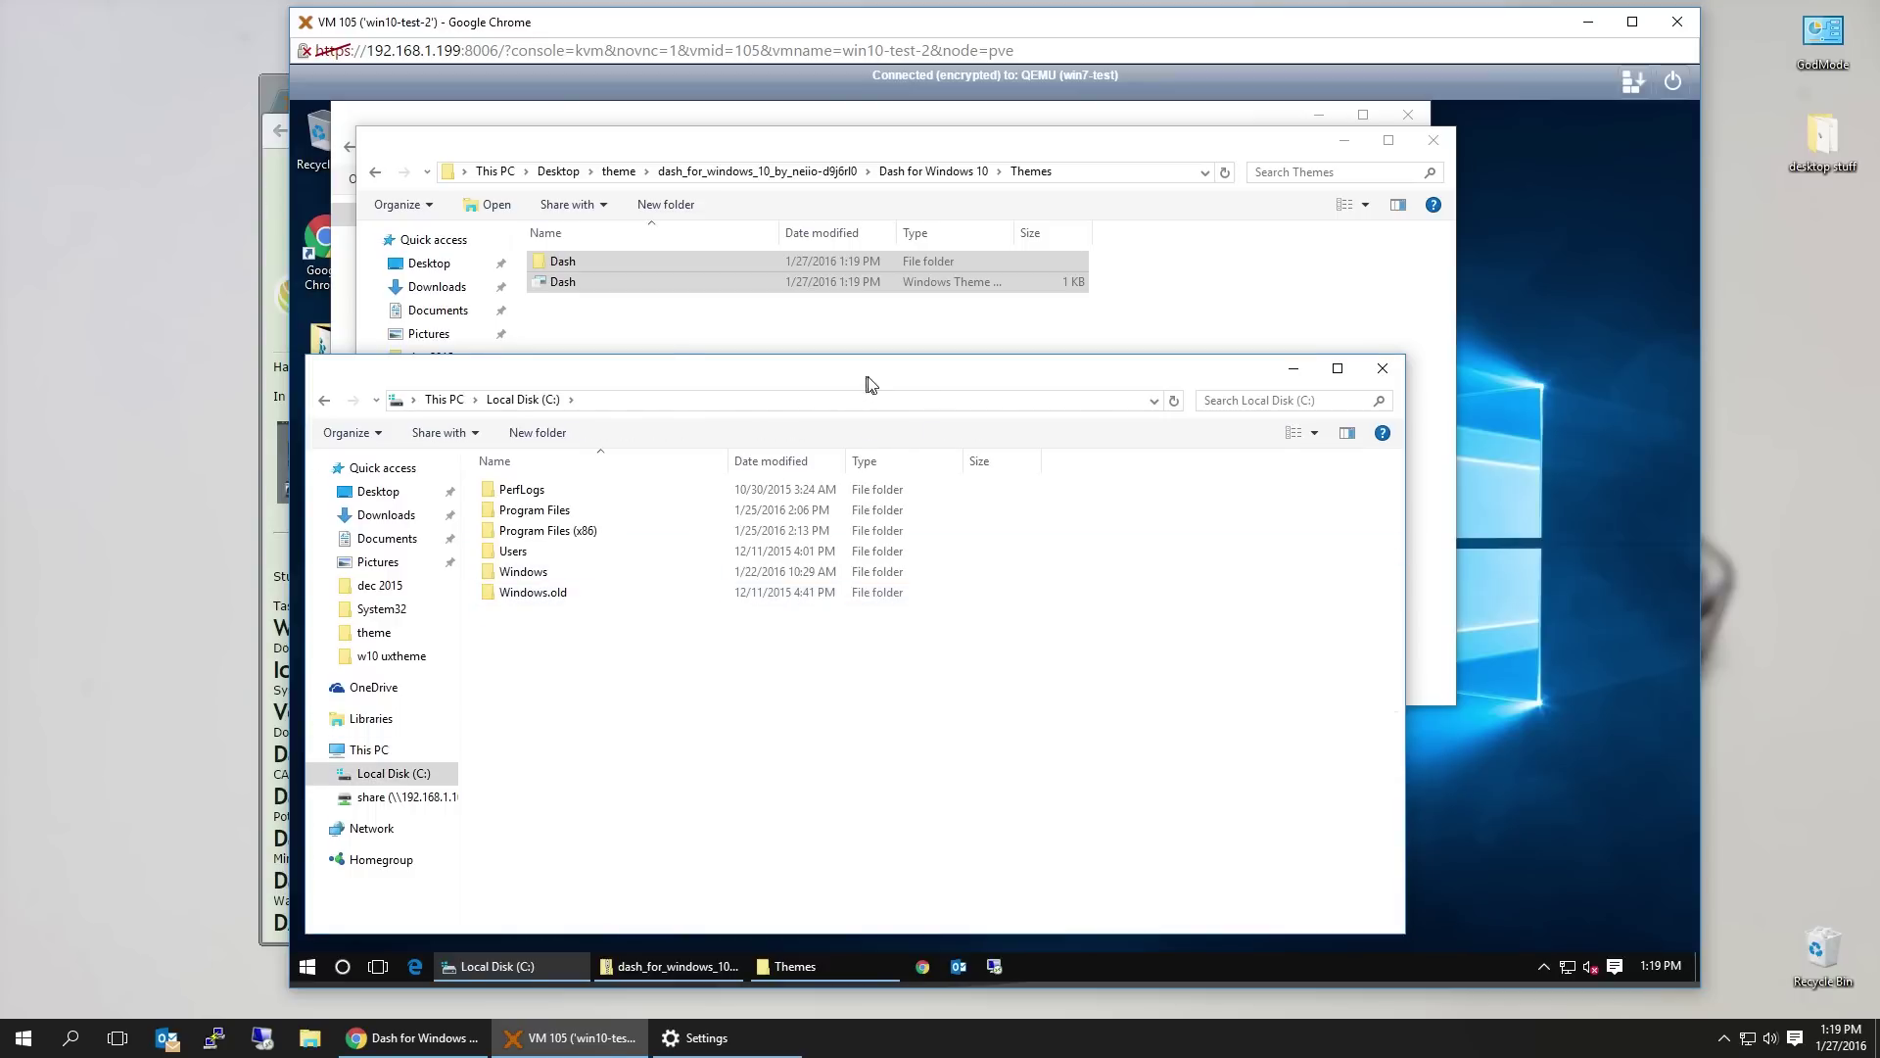
drag(869, 384, 1060, 395)
double_click(724, 584)
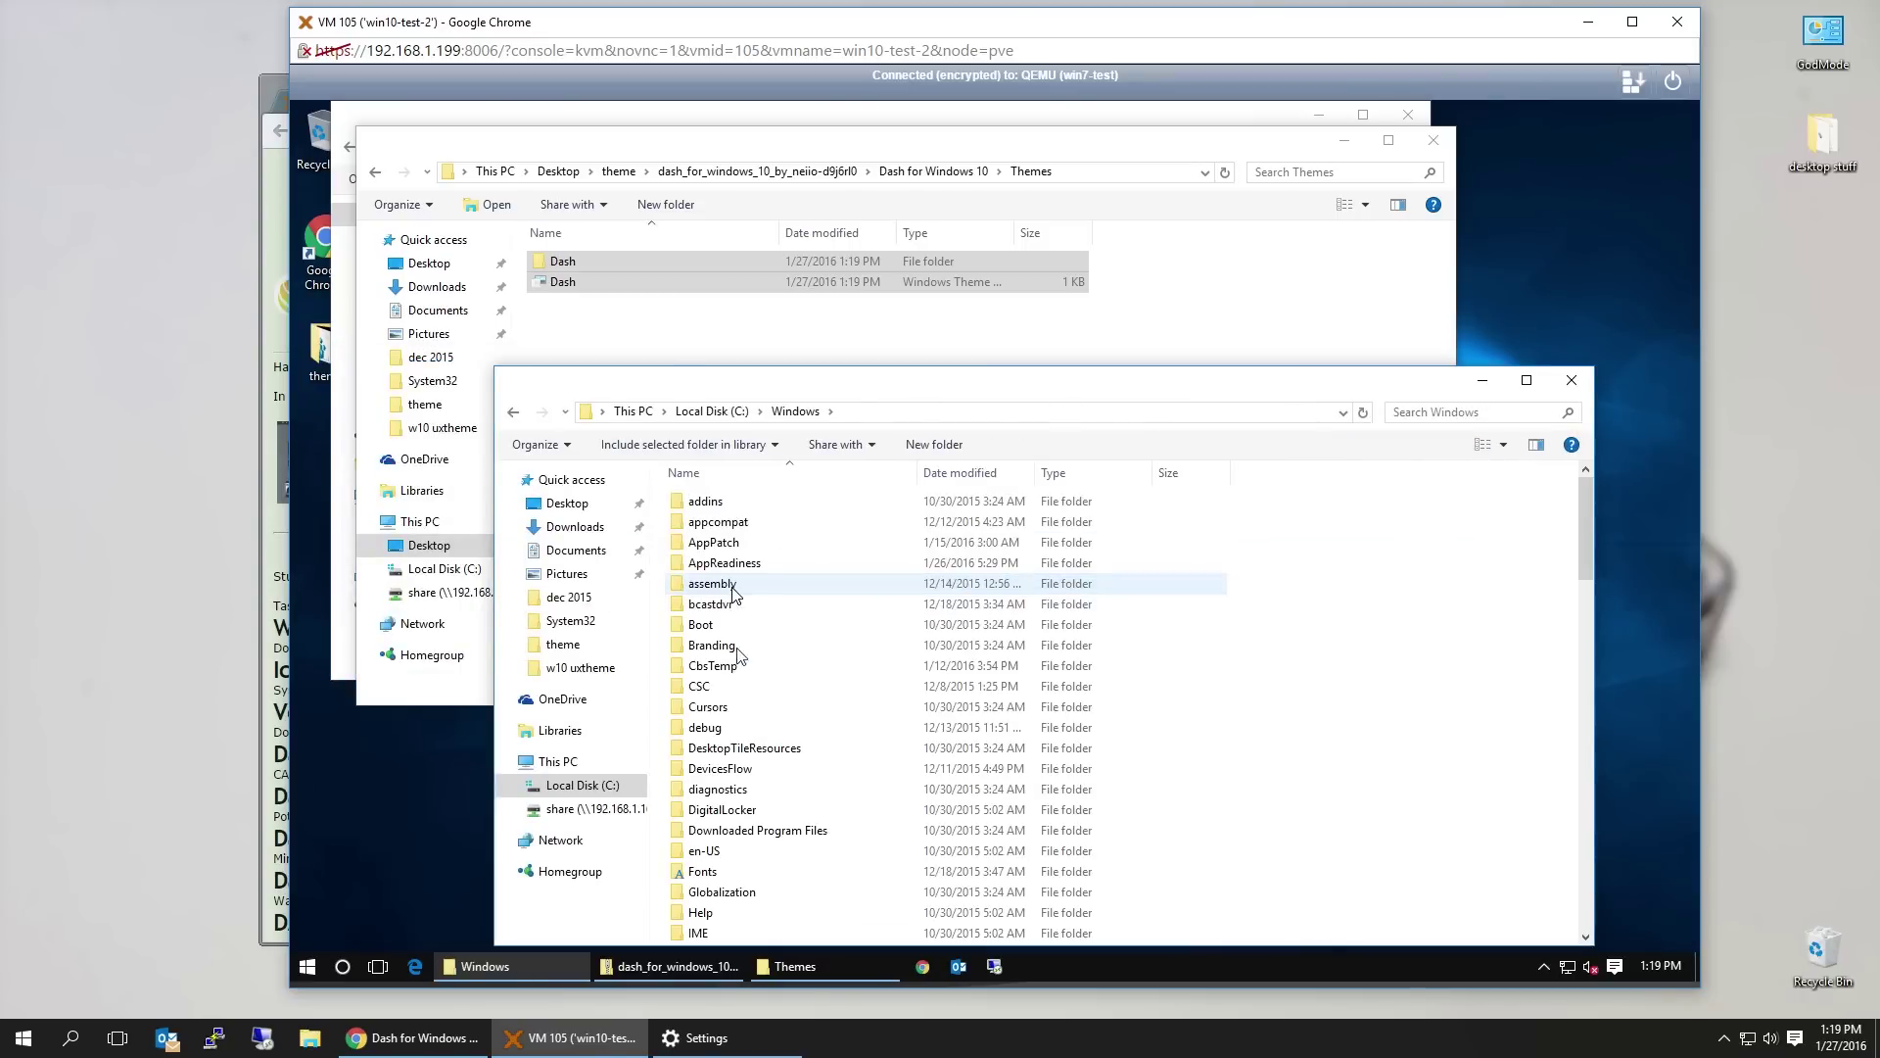
scroll(744, 832, down, 6)
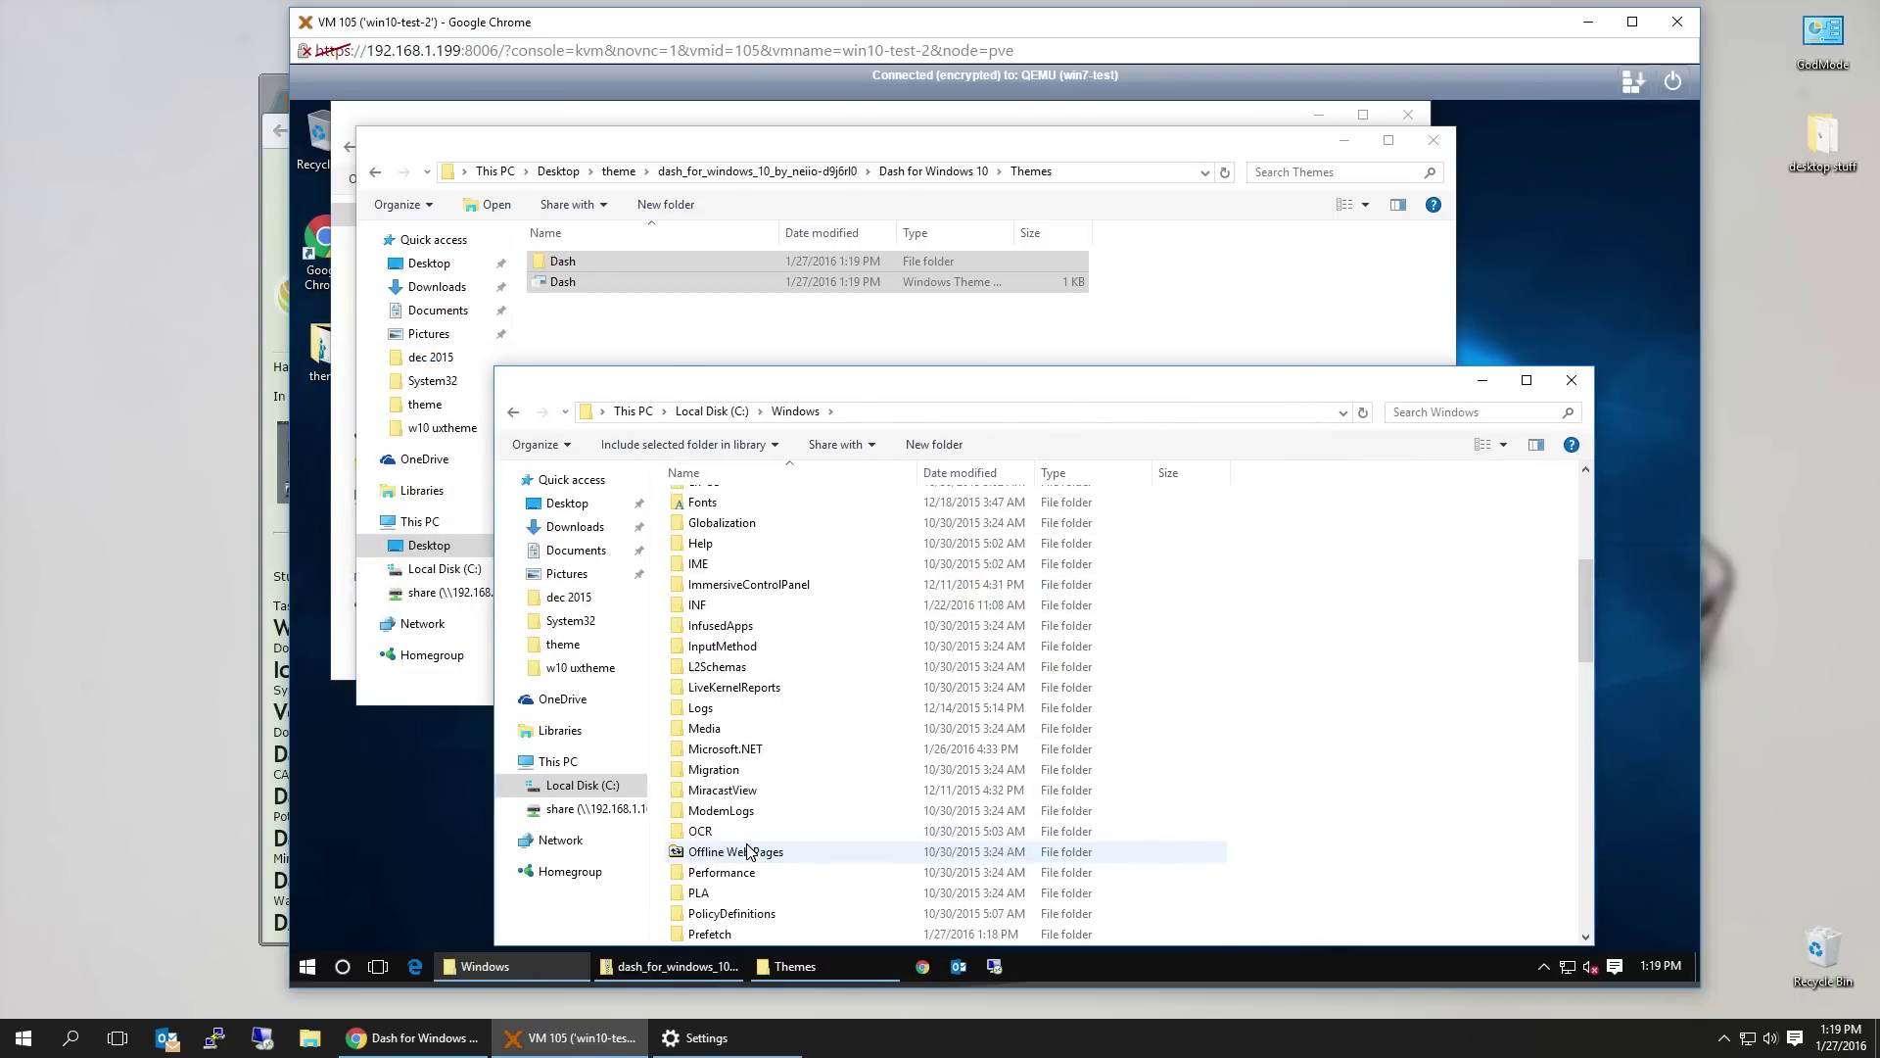
scroll(747, 851, down, 4)
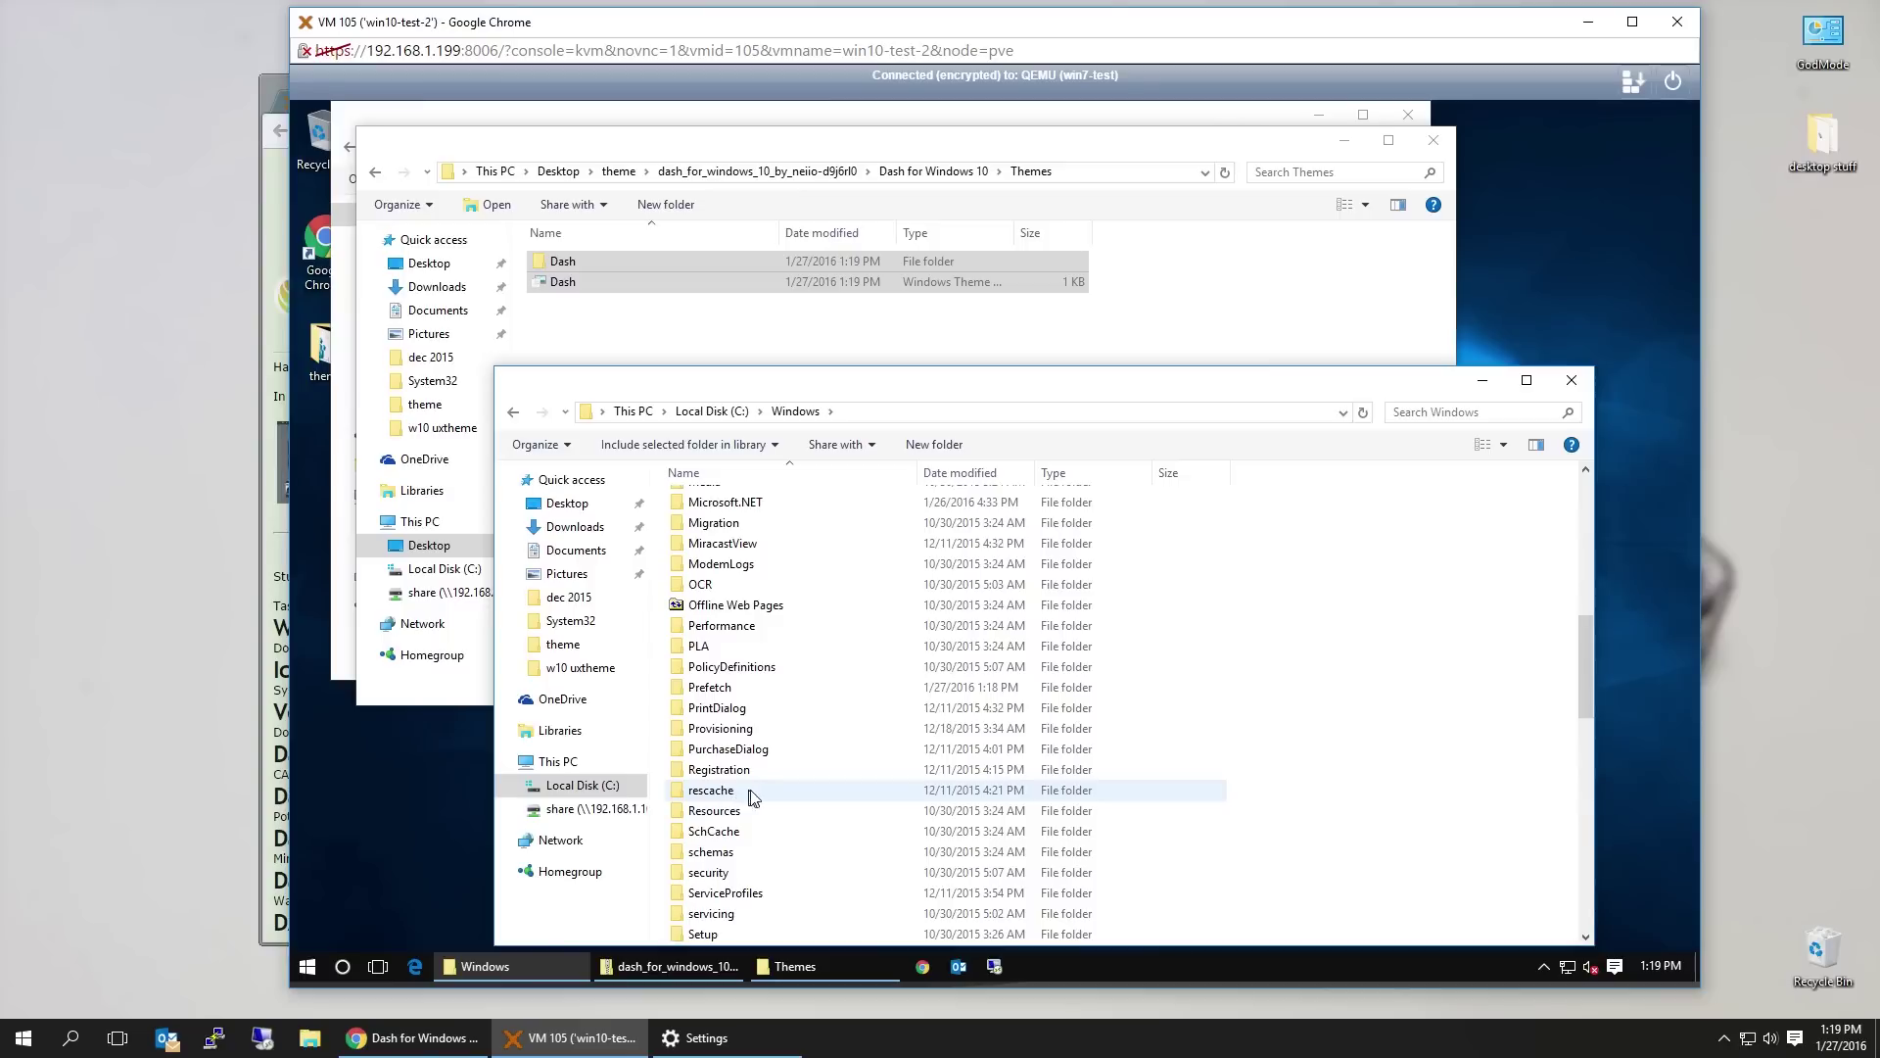
click(741, 813)
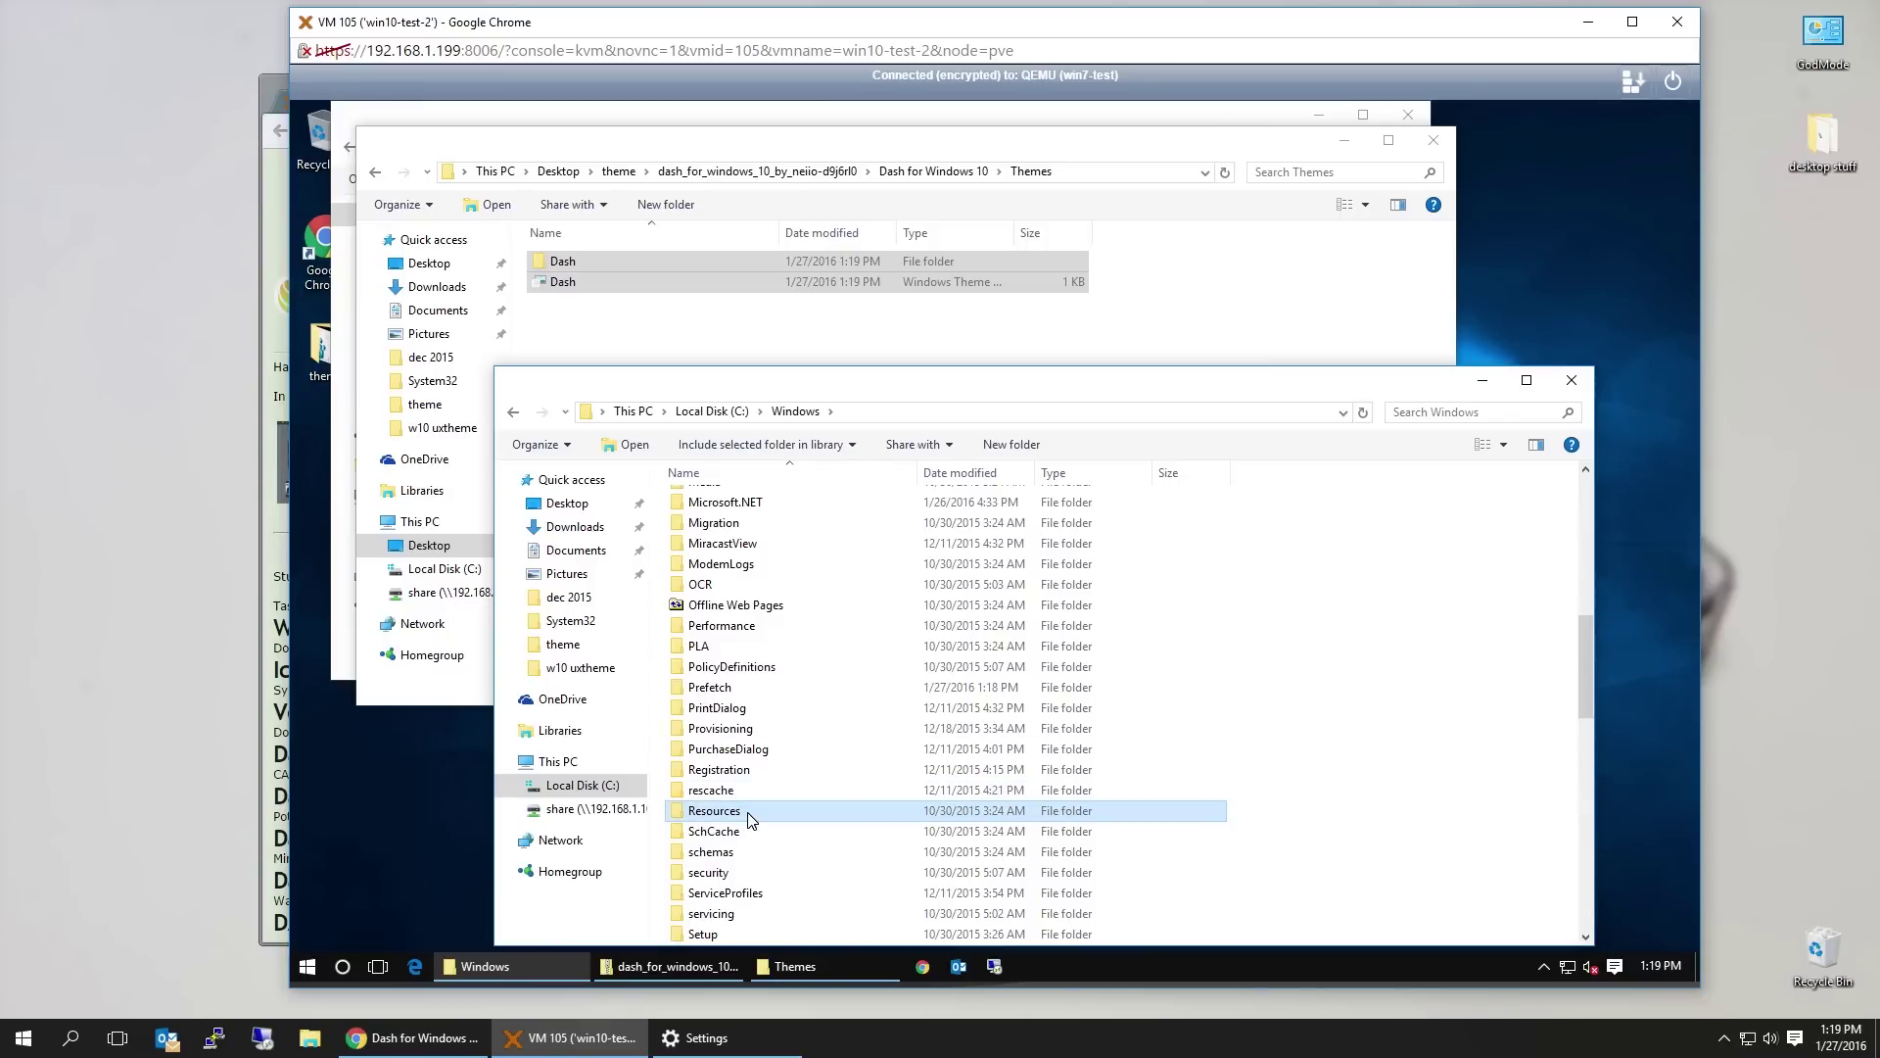
double_click(752, 819)
double_click(705, 543)
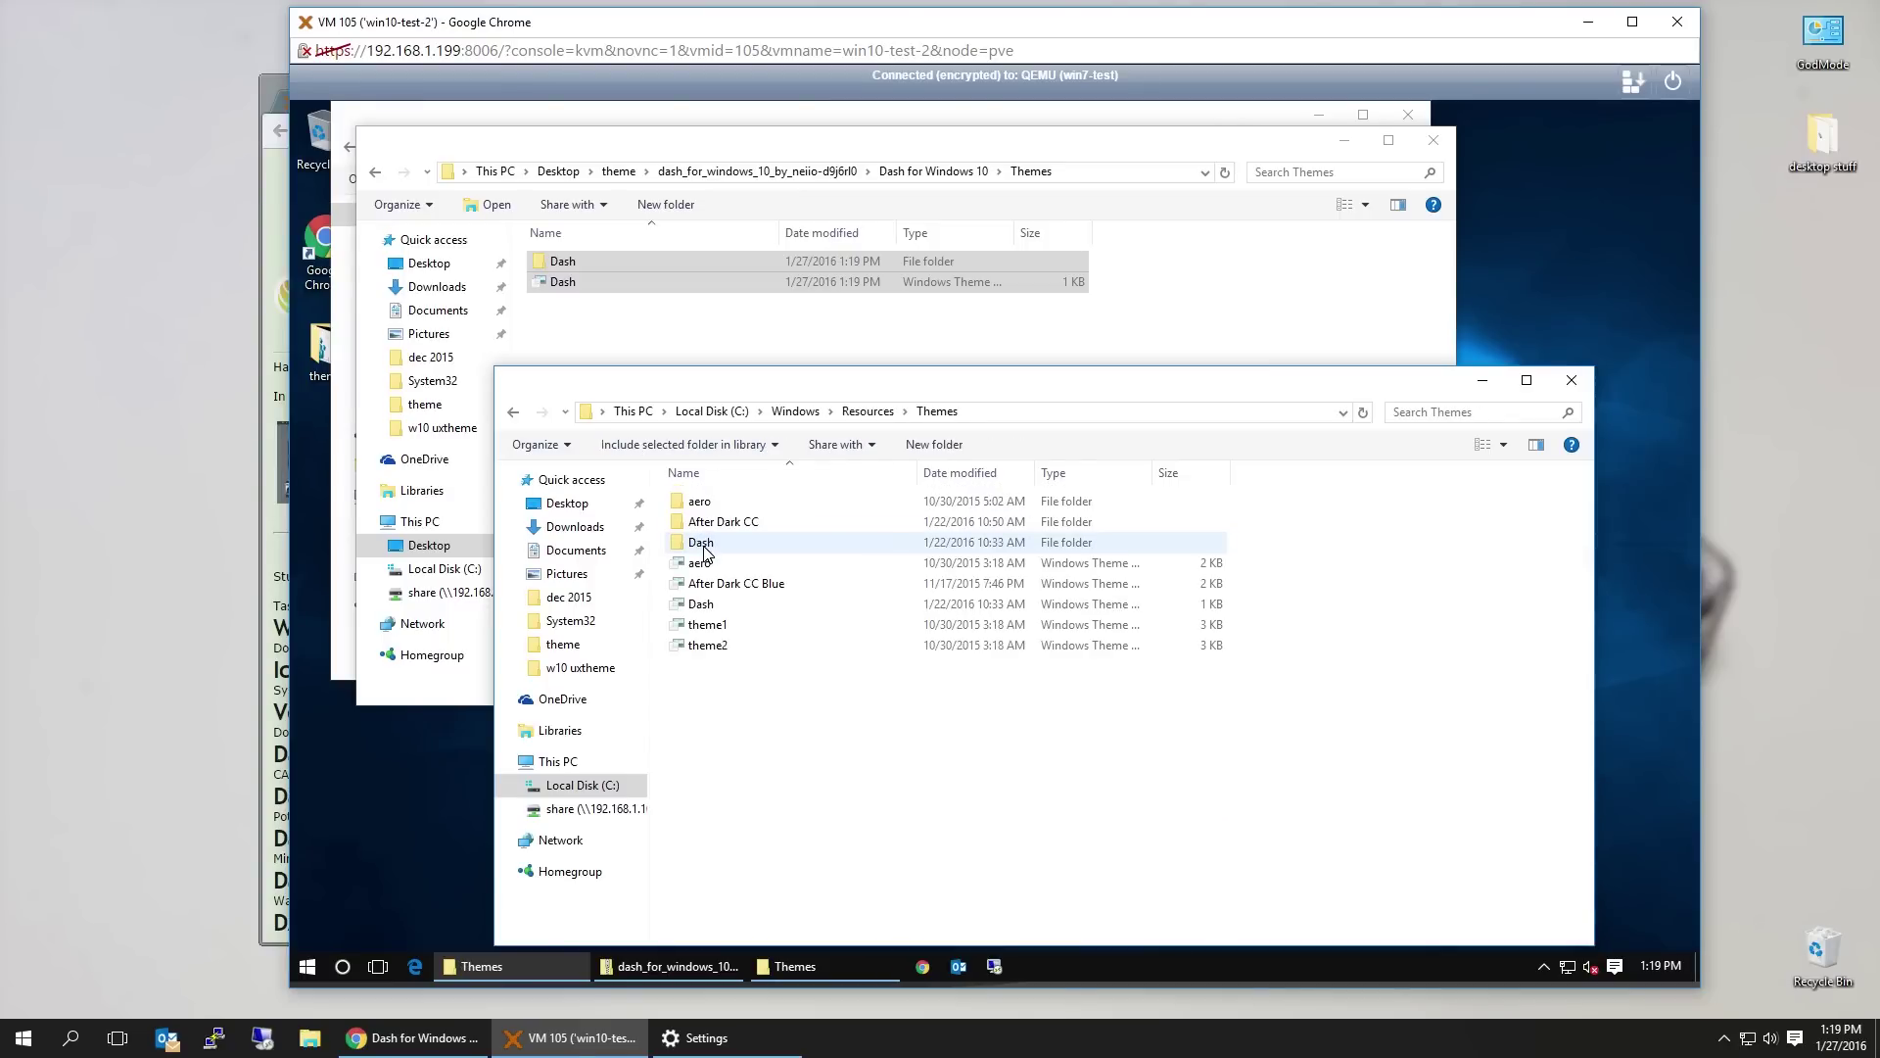
Paste the Dash folder and theme file there, replacing the existing copies
right_click(759, 788)
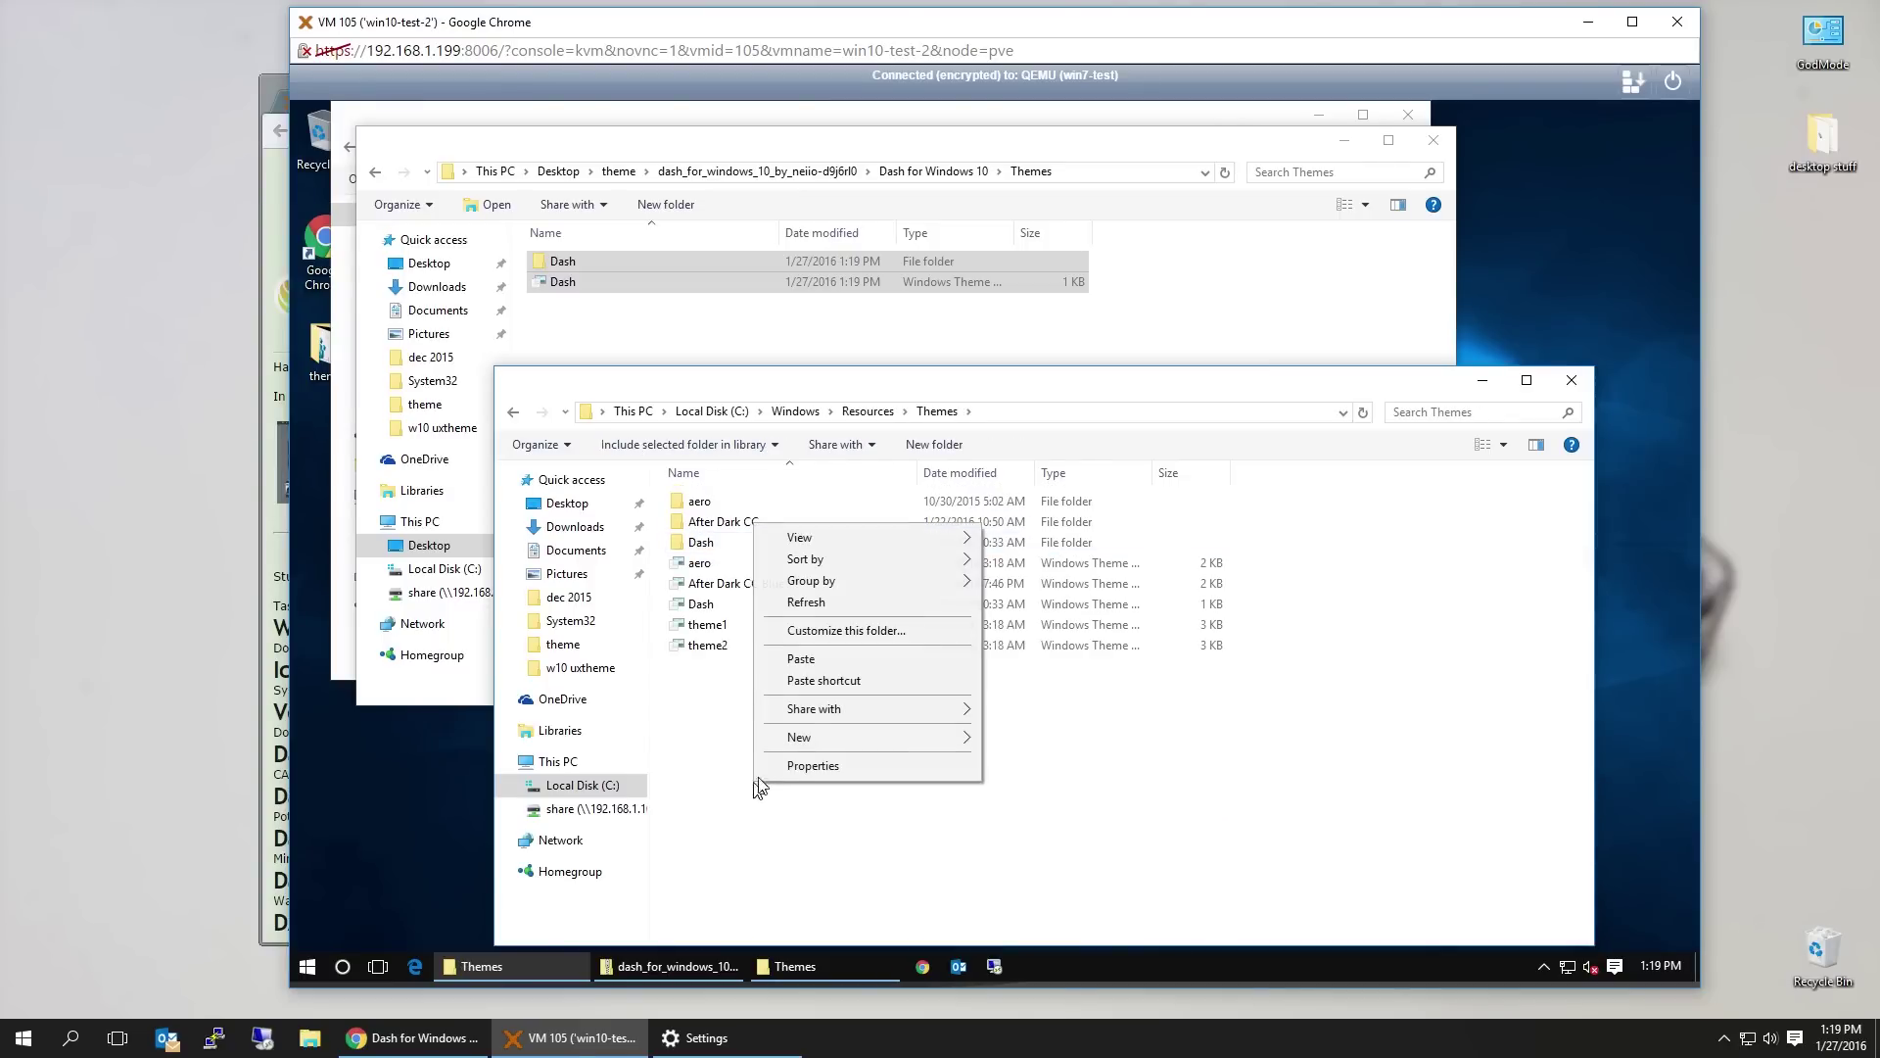
click(823, 660)
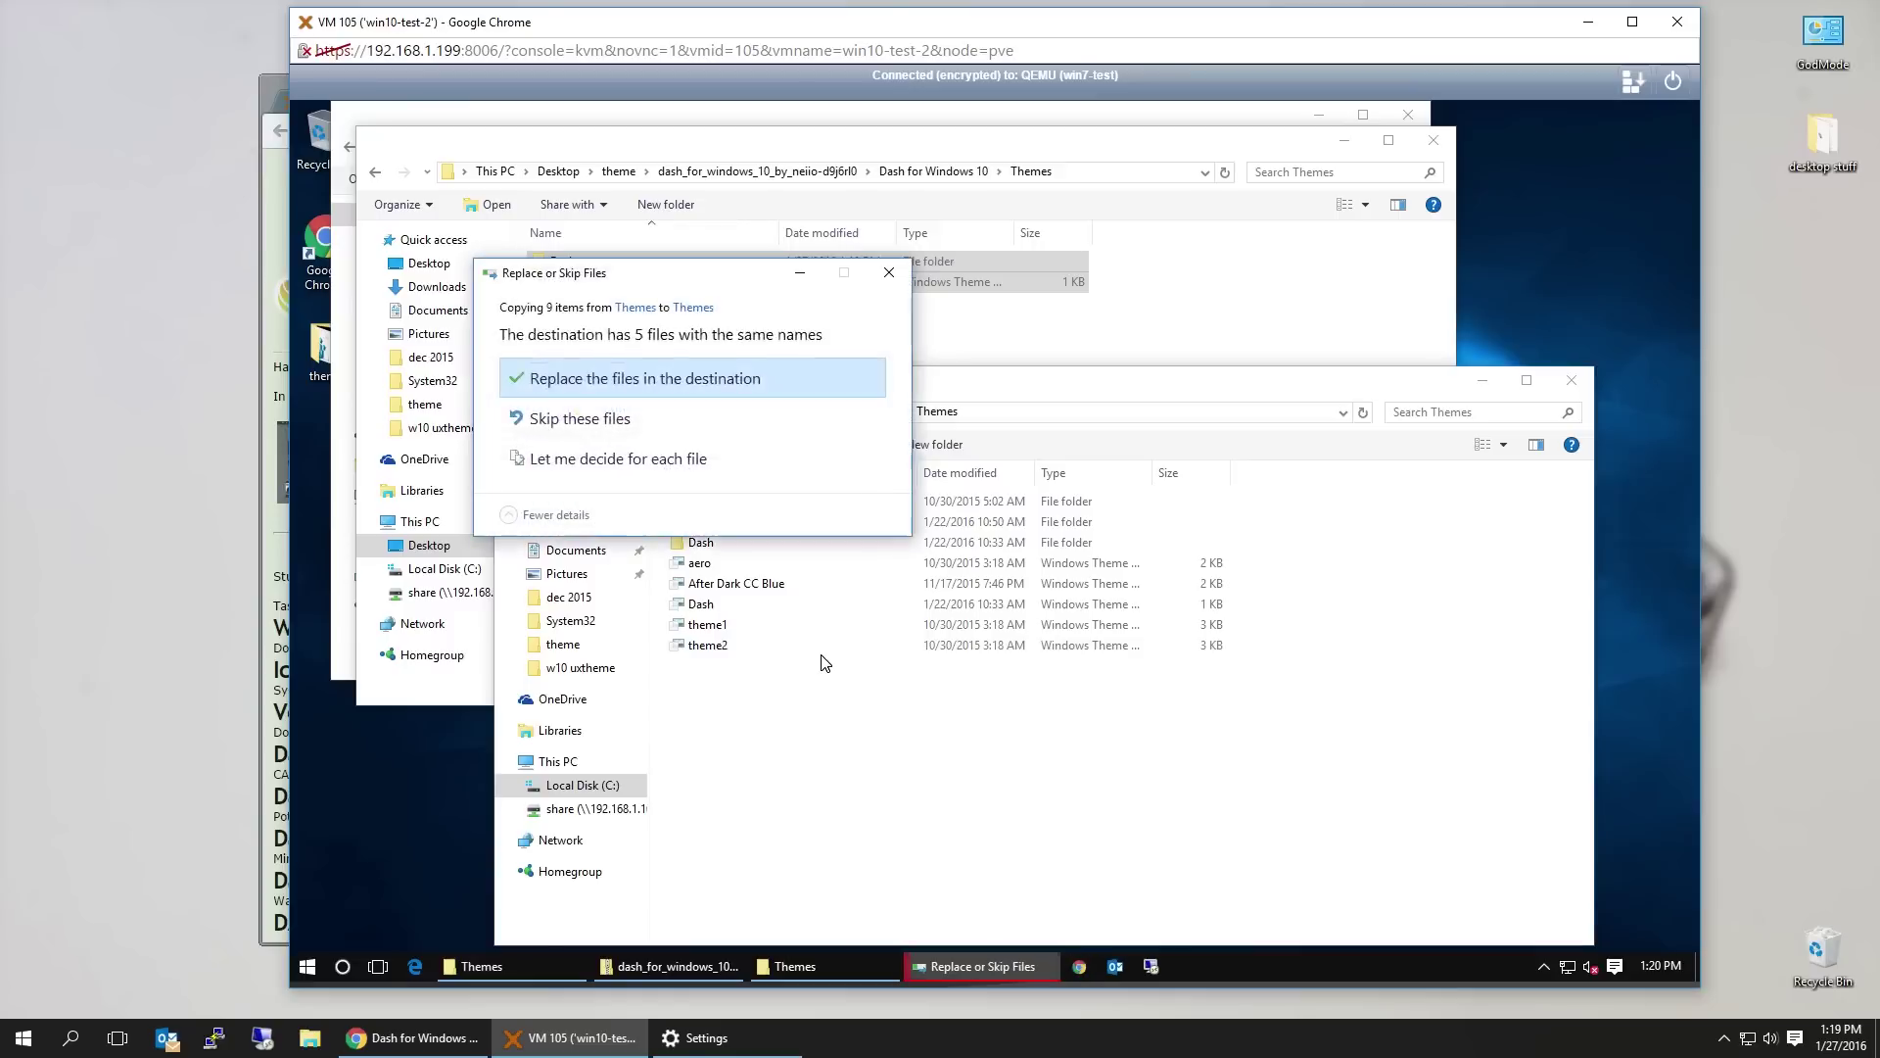
click(691, 384)
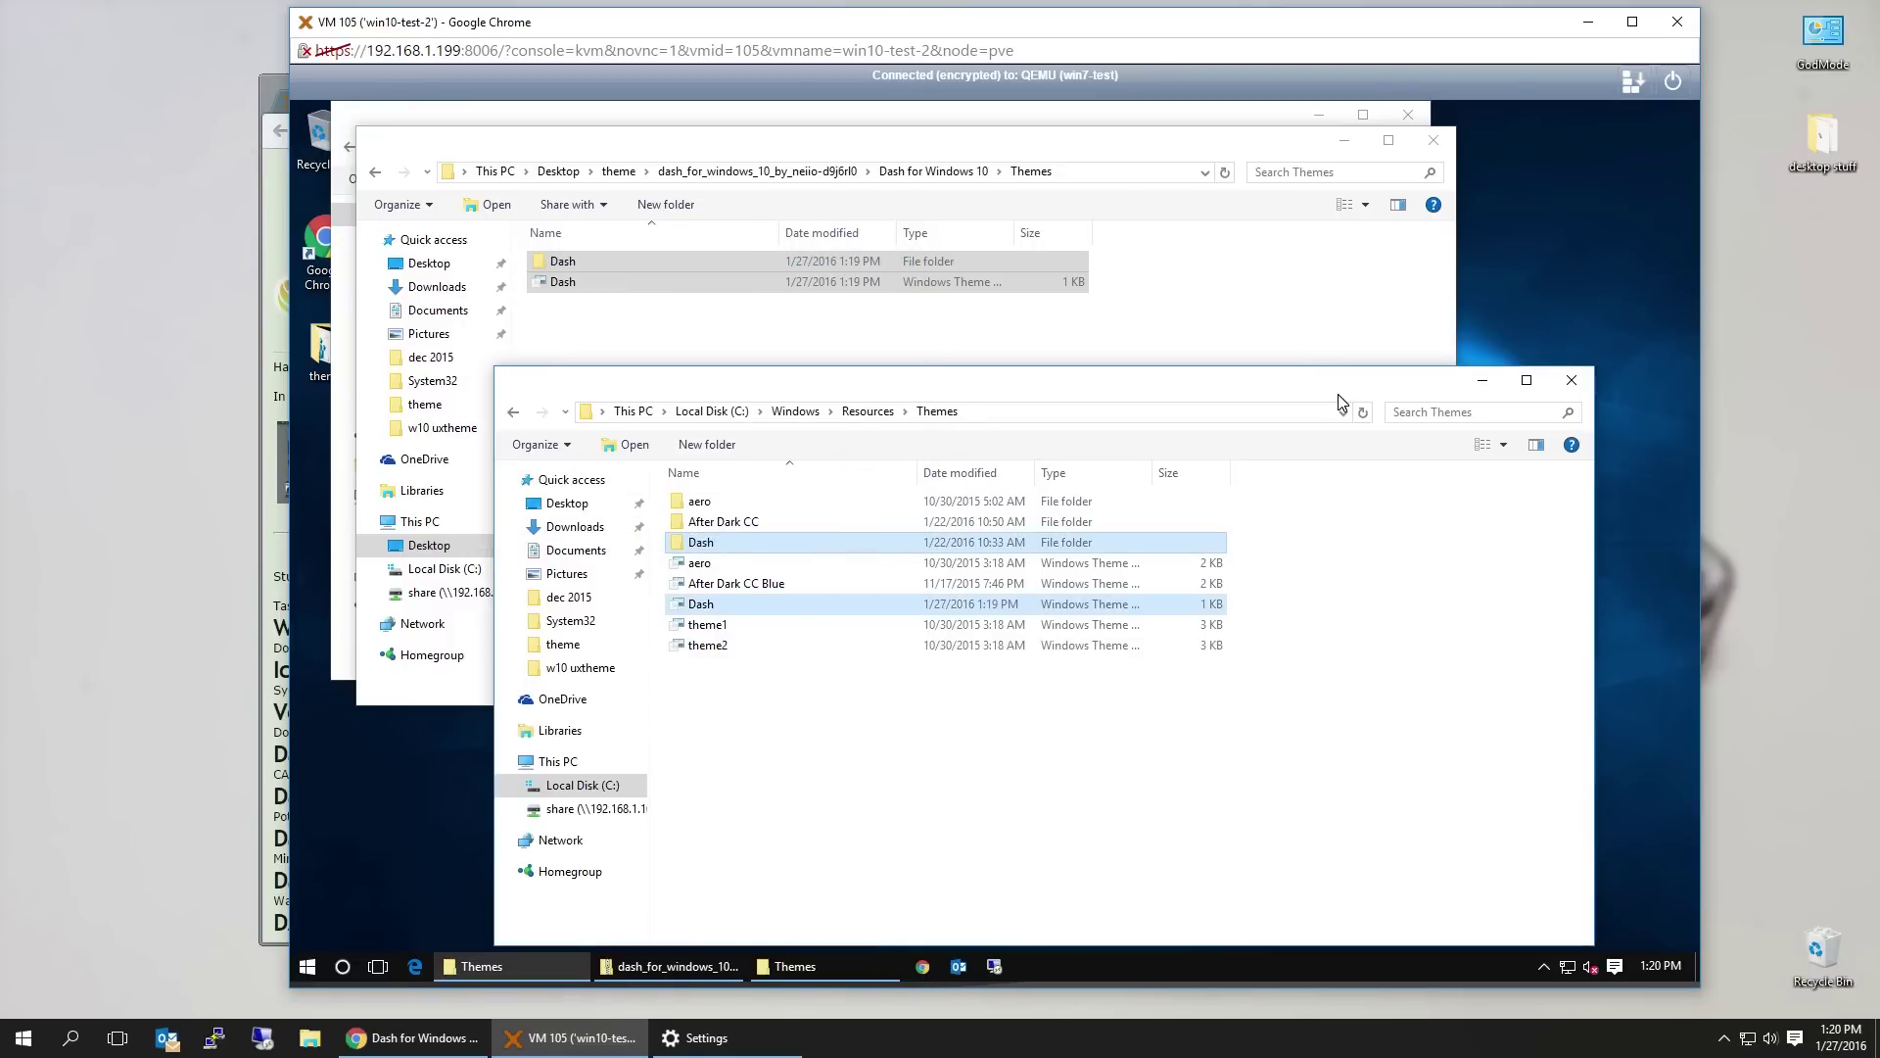
right_click(1494, 286)
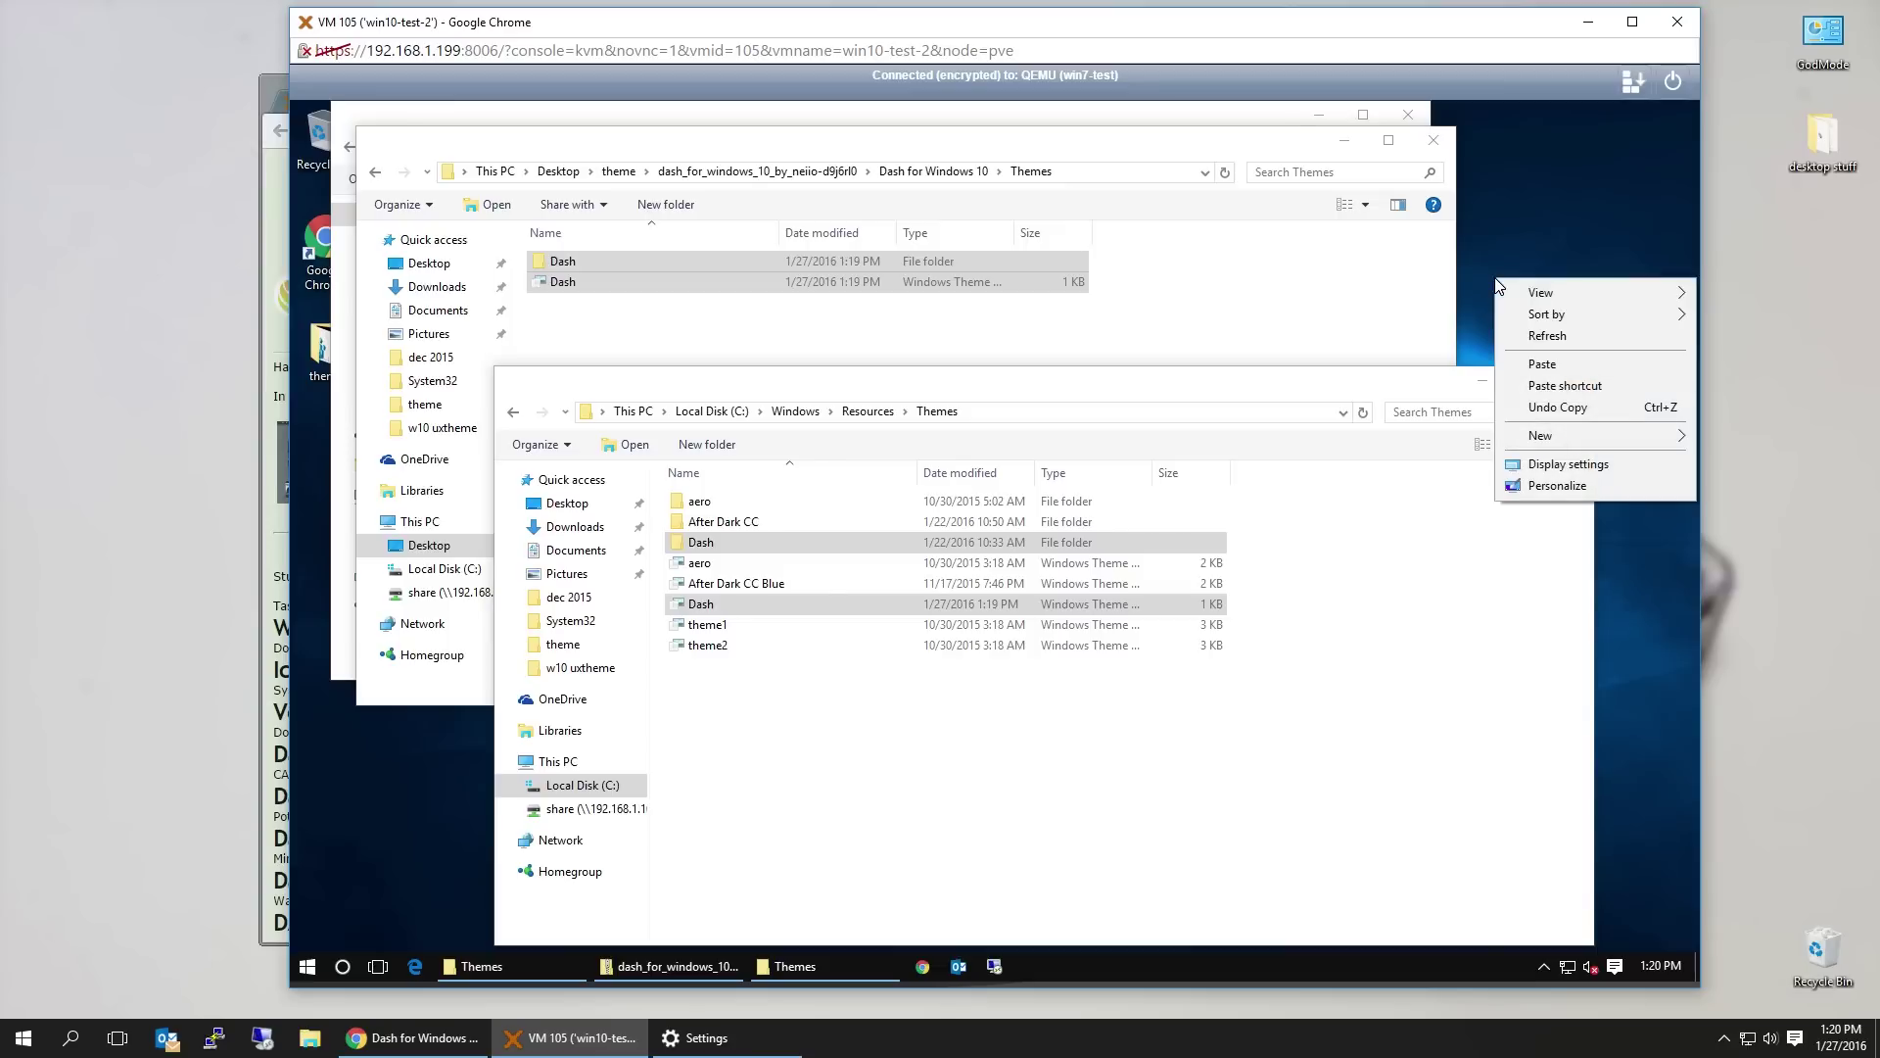
Go from Personalization to Themes > Theme settings and scroll to the Installed Themes
click(1550, 489)
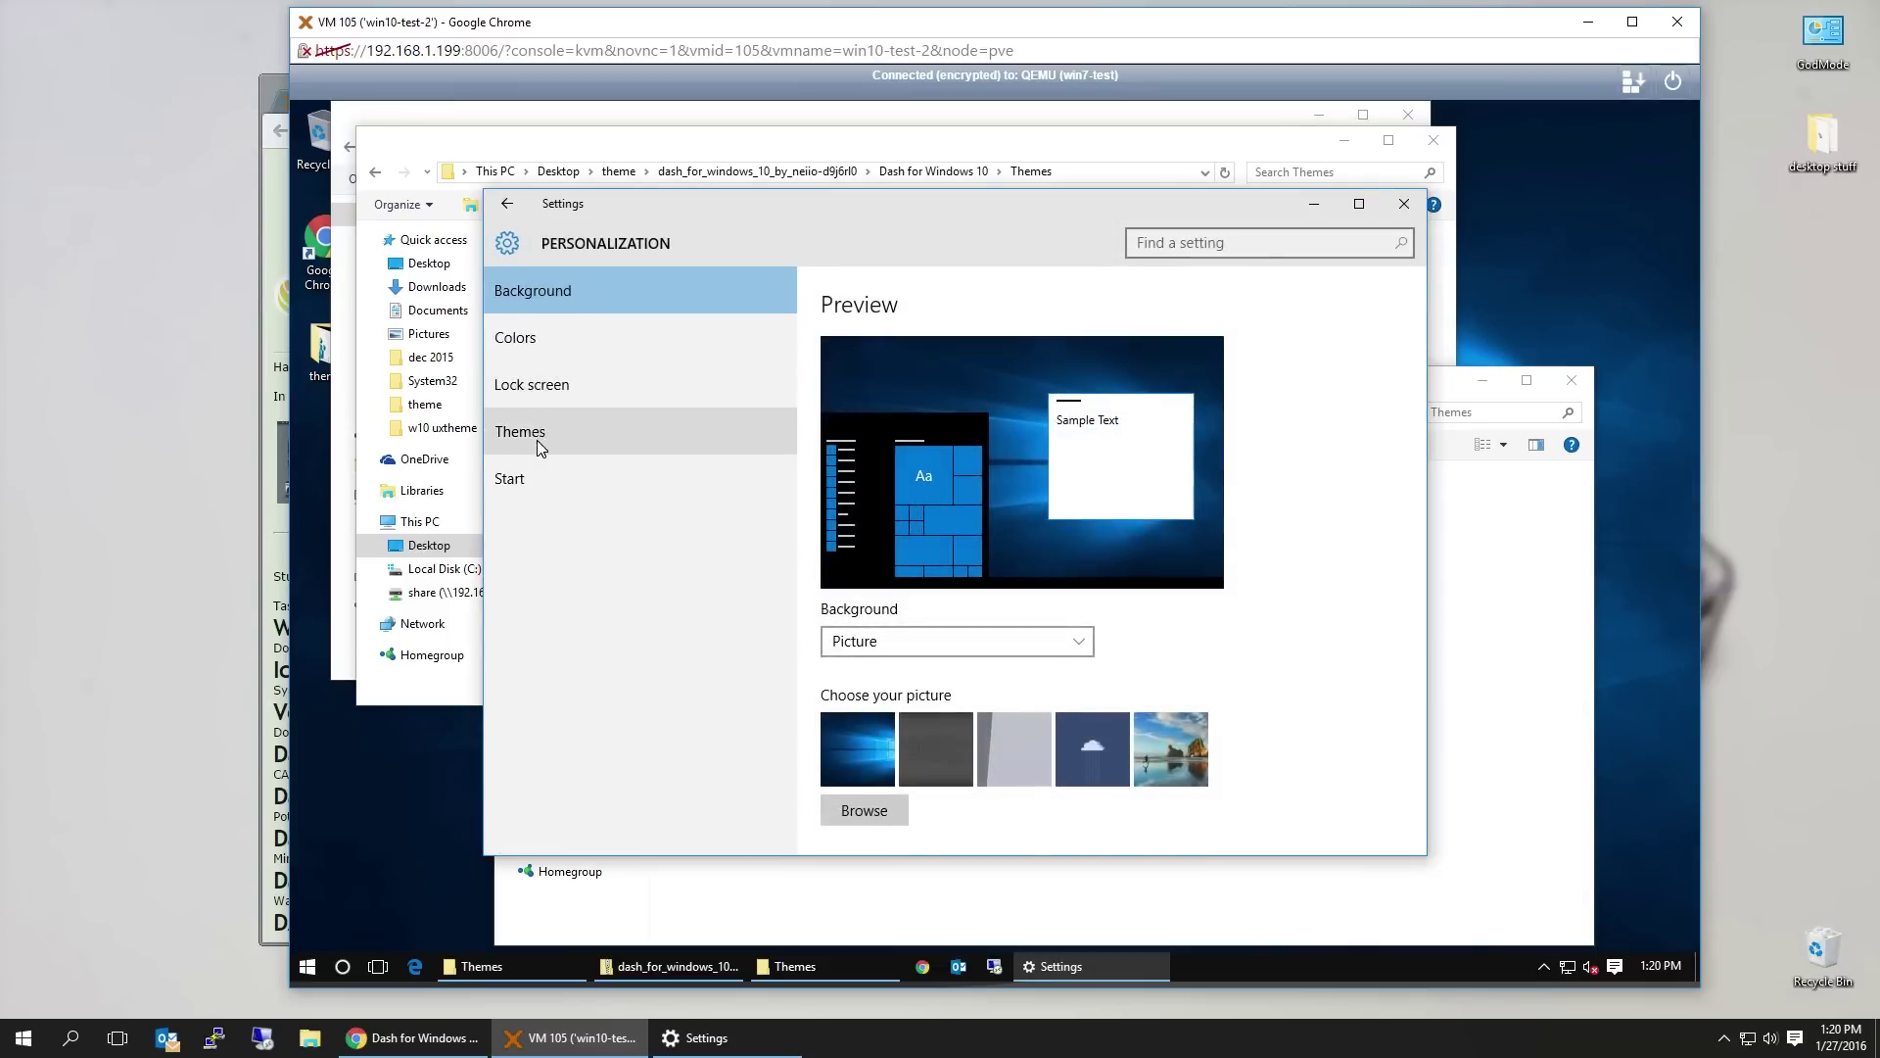
click(536, 438)
click(851, 351)
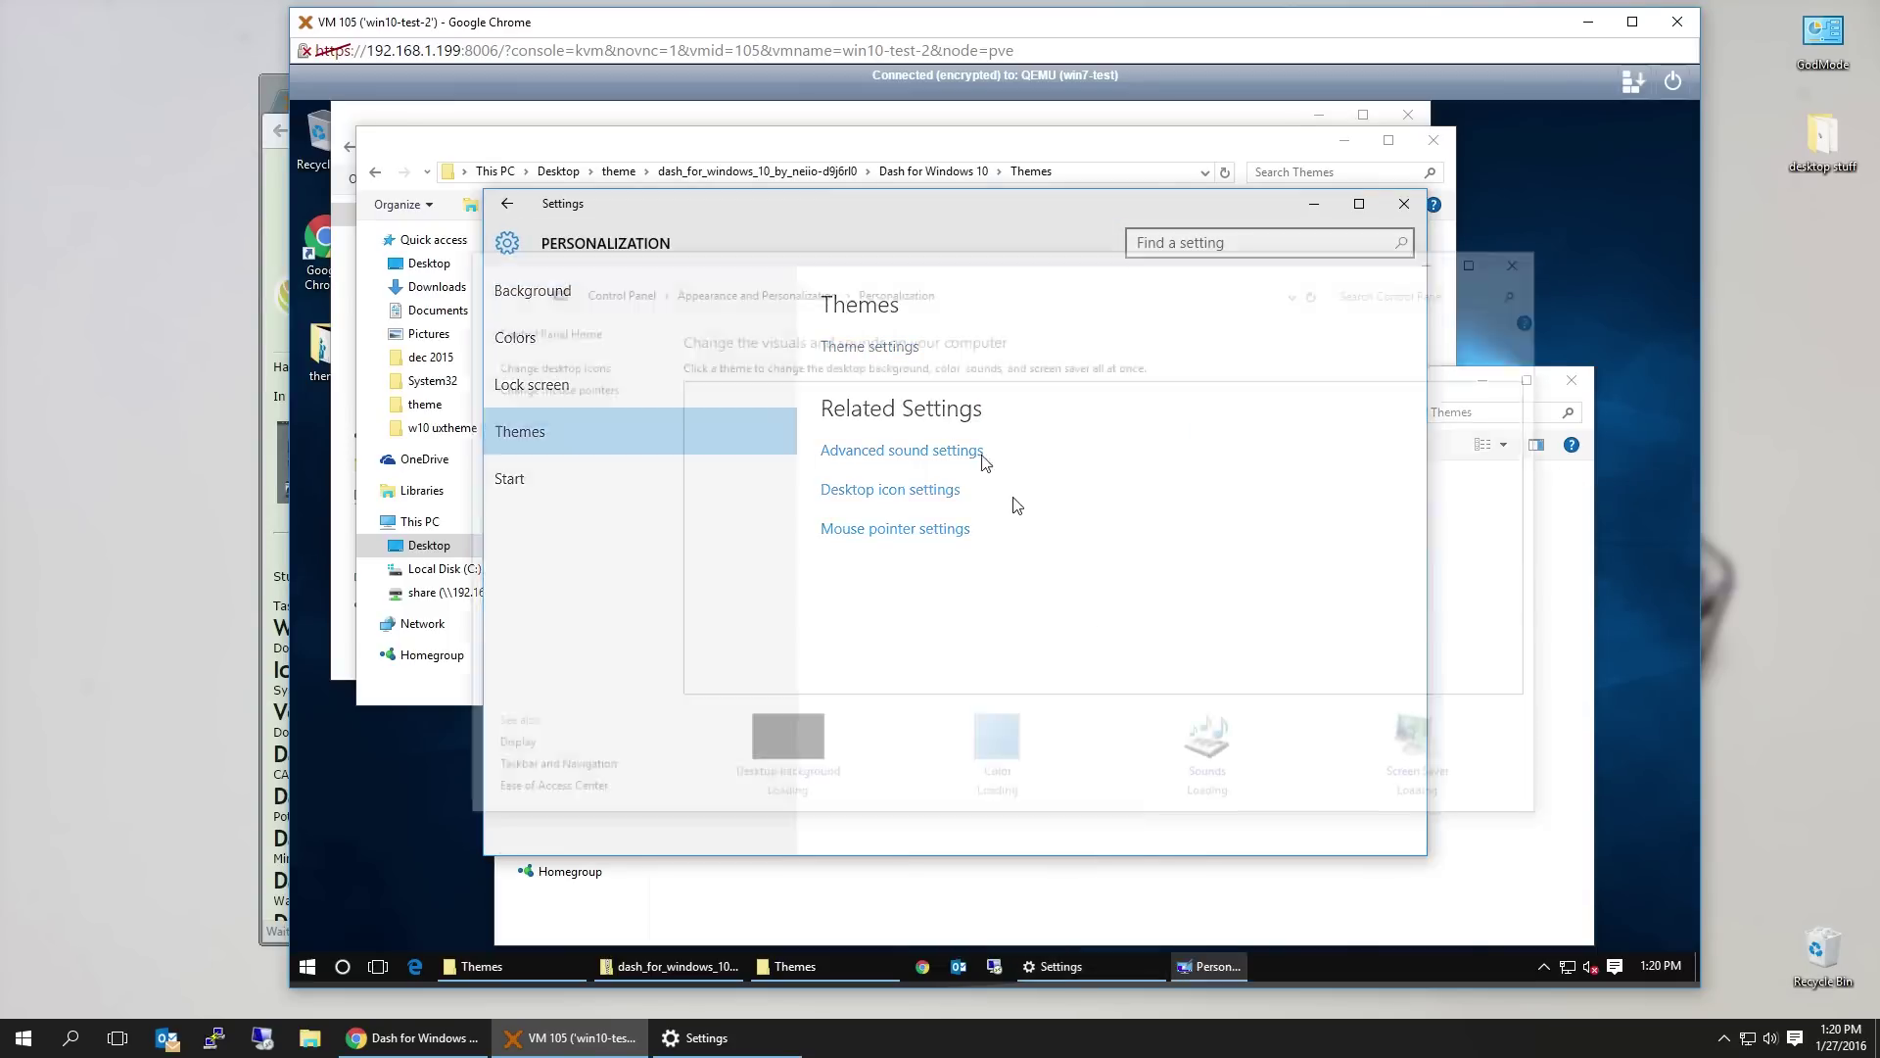
scroll(1081, 555, down, 4)
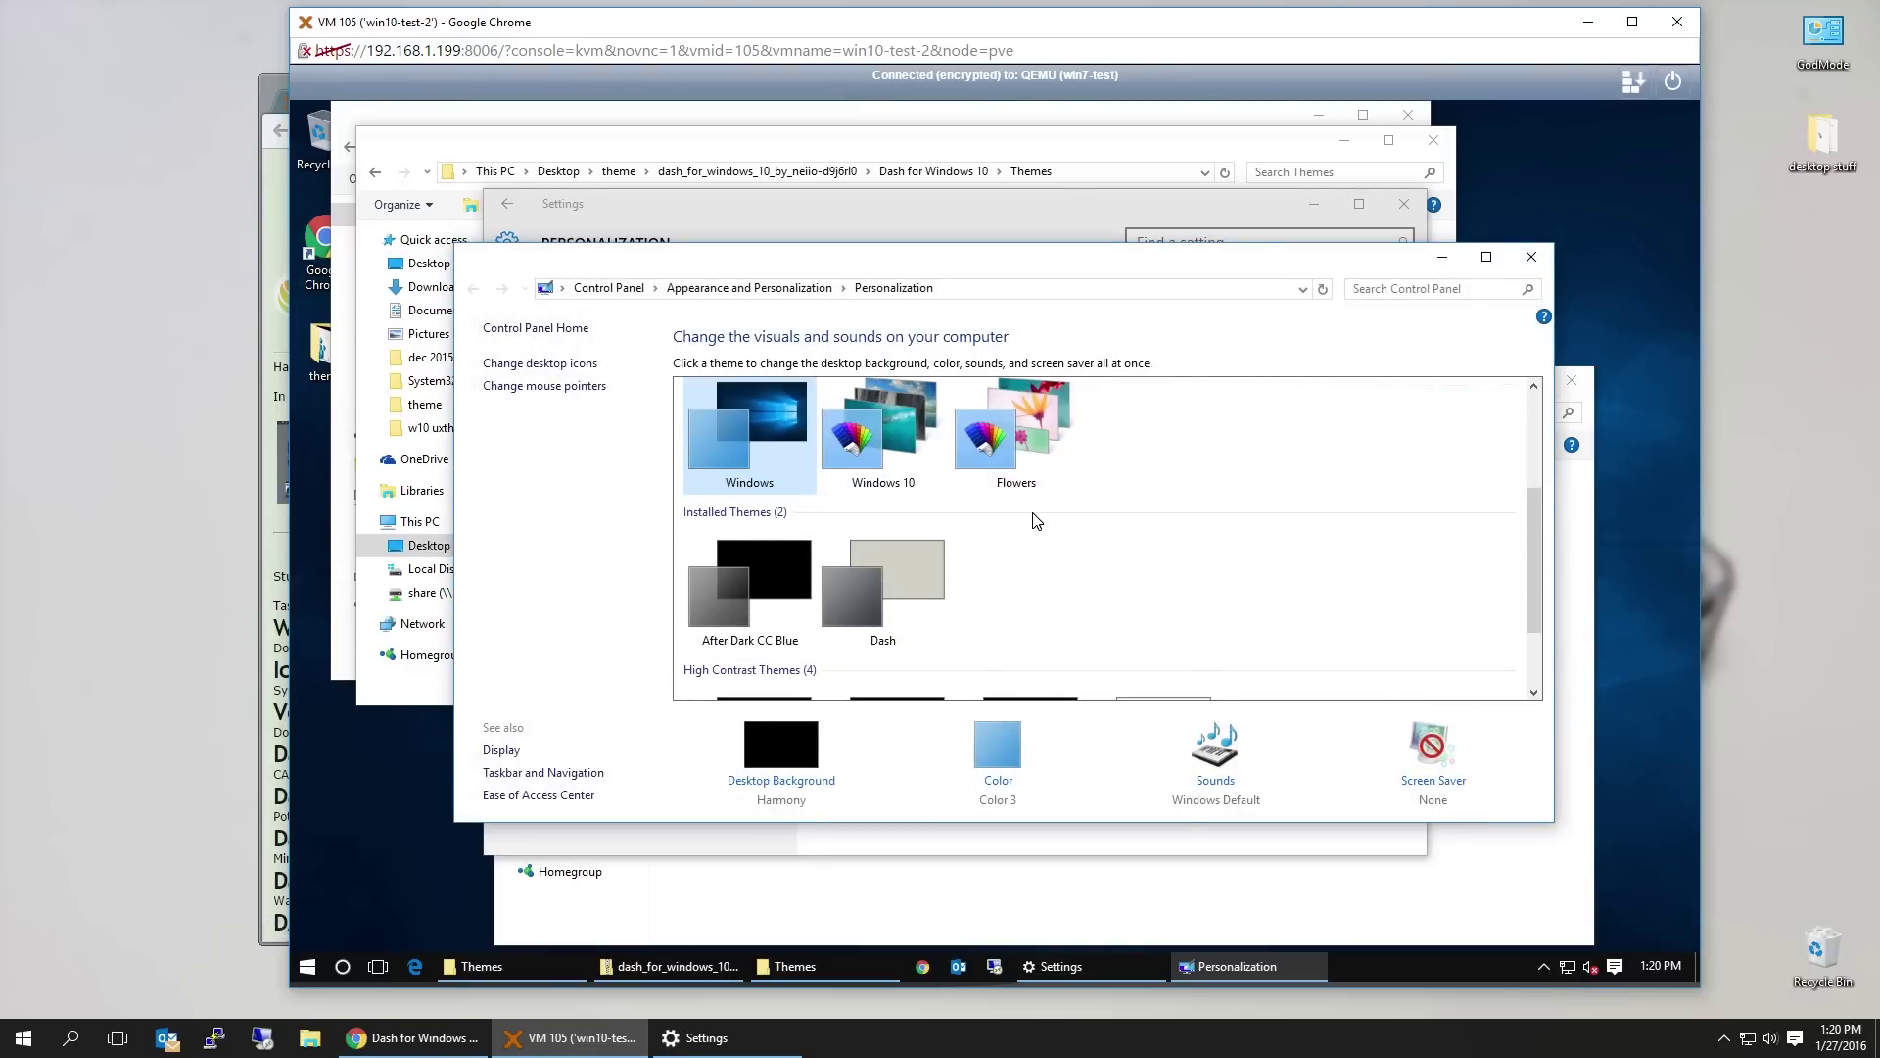
scroll(1037, 520, down, 2)
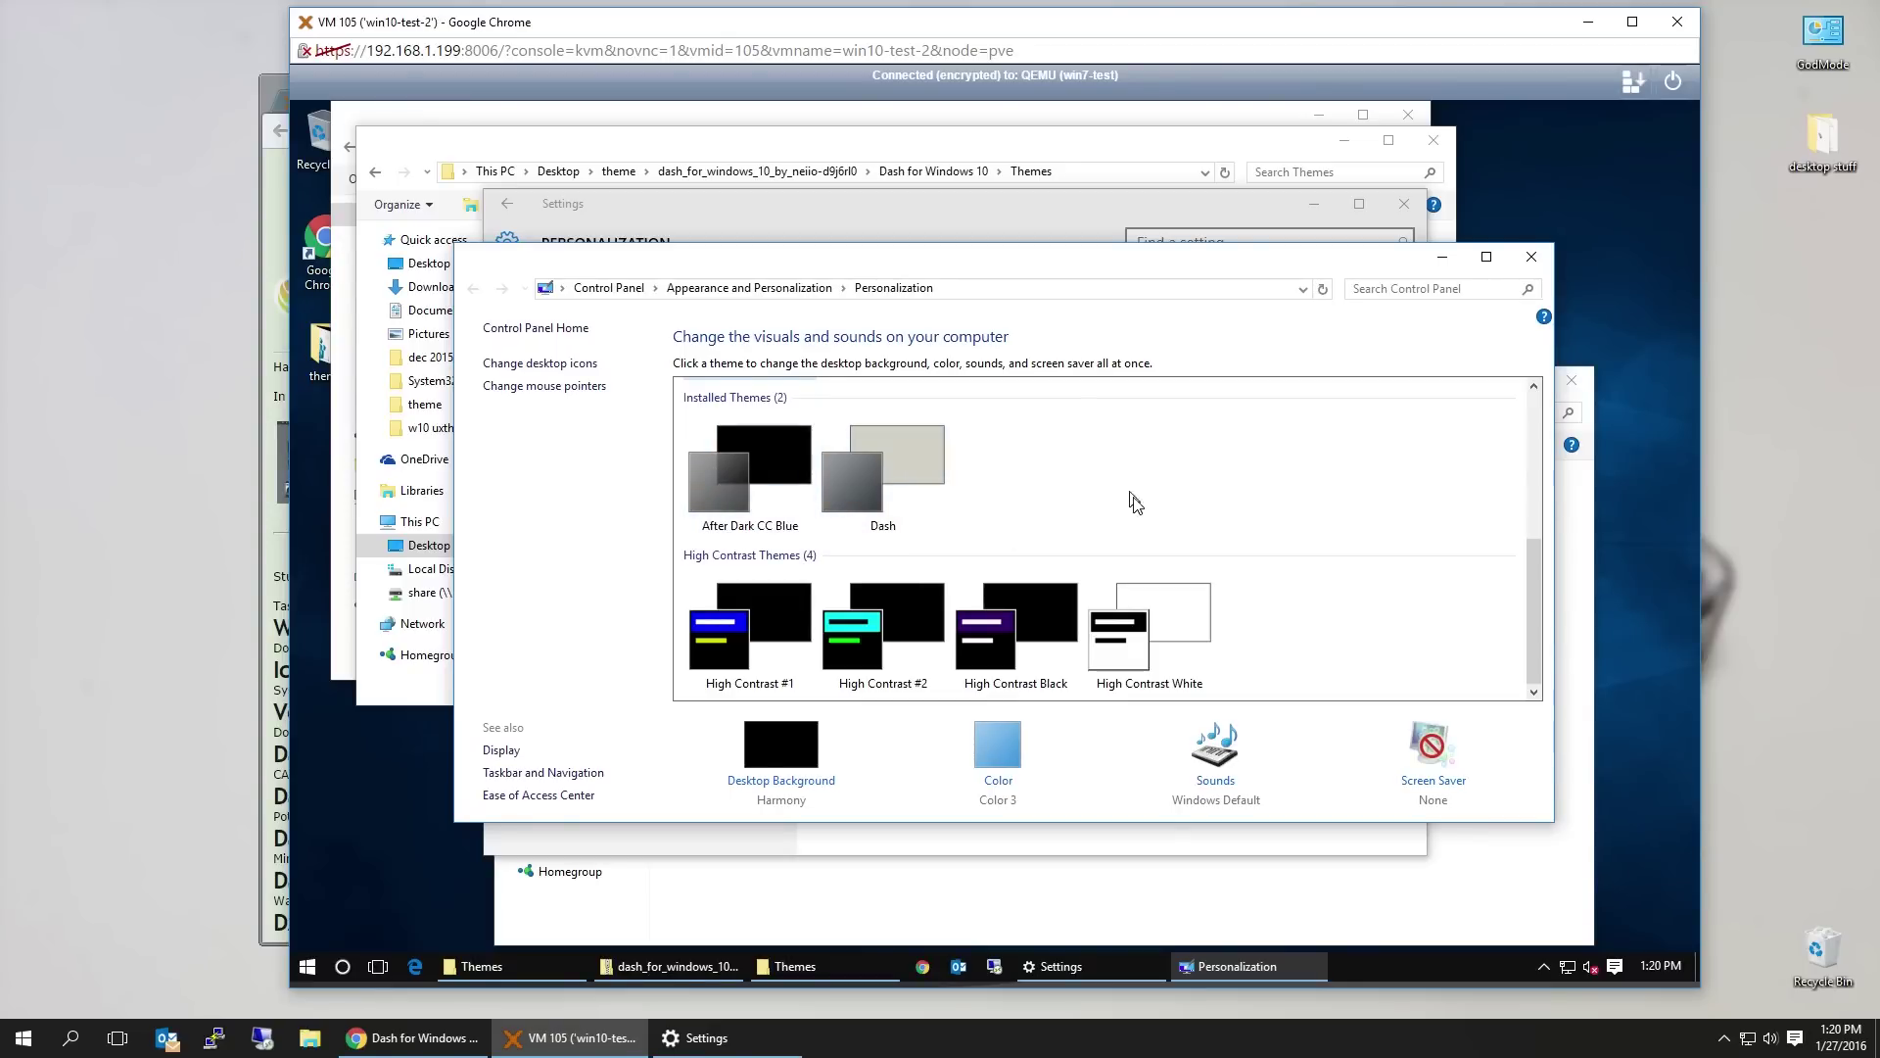
scroll(1136, 505, up, 1)
Apply the Dash theme from the Installed Themes list
click(914, 554)
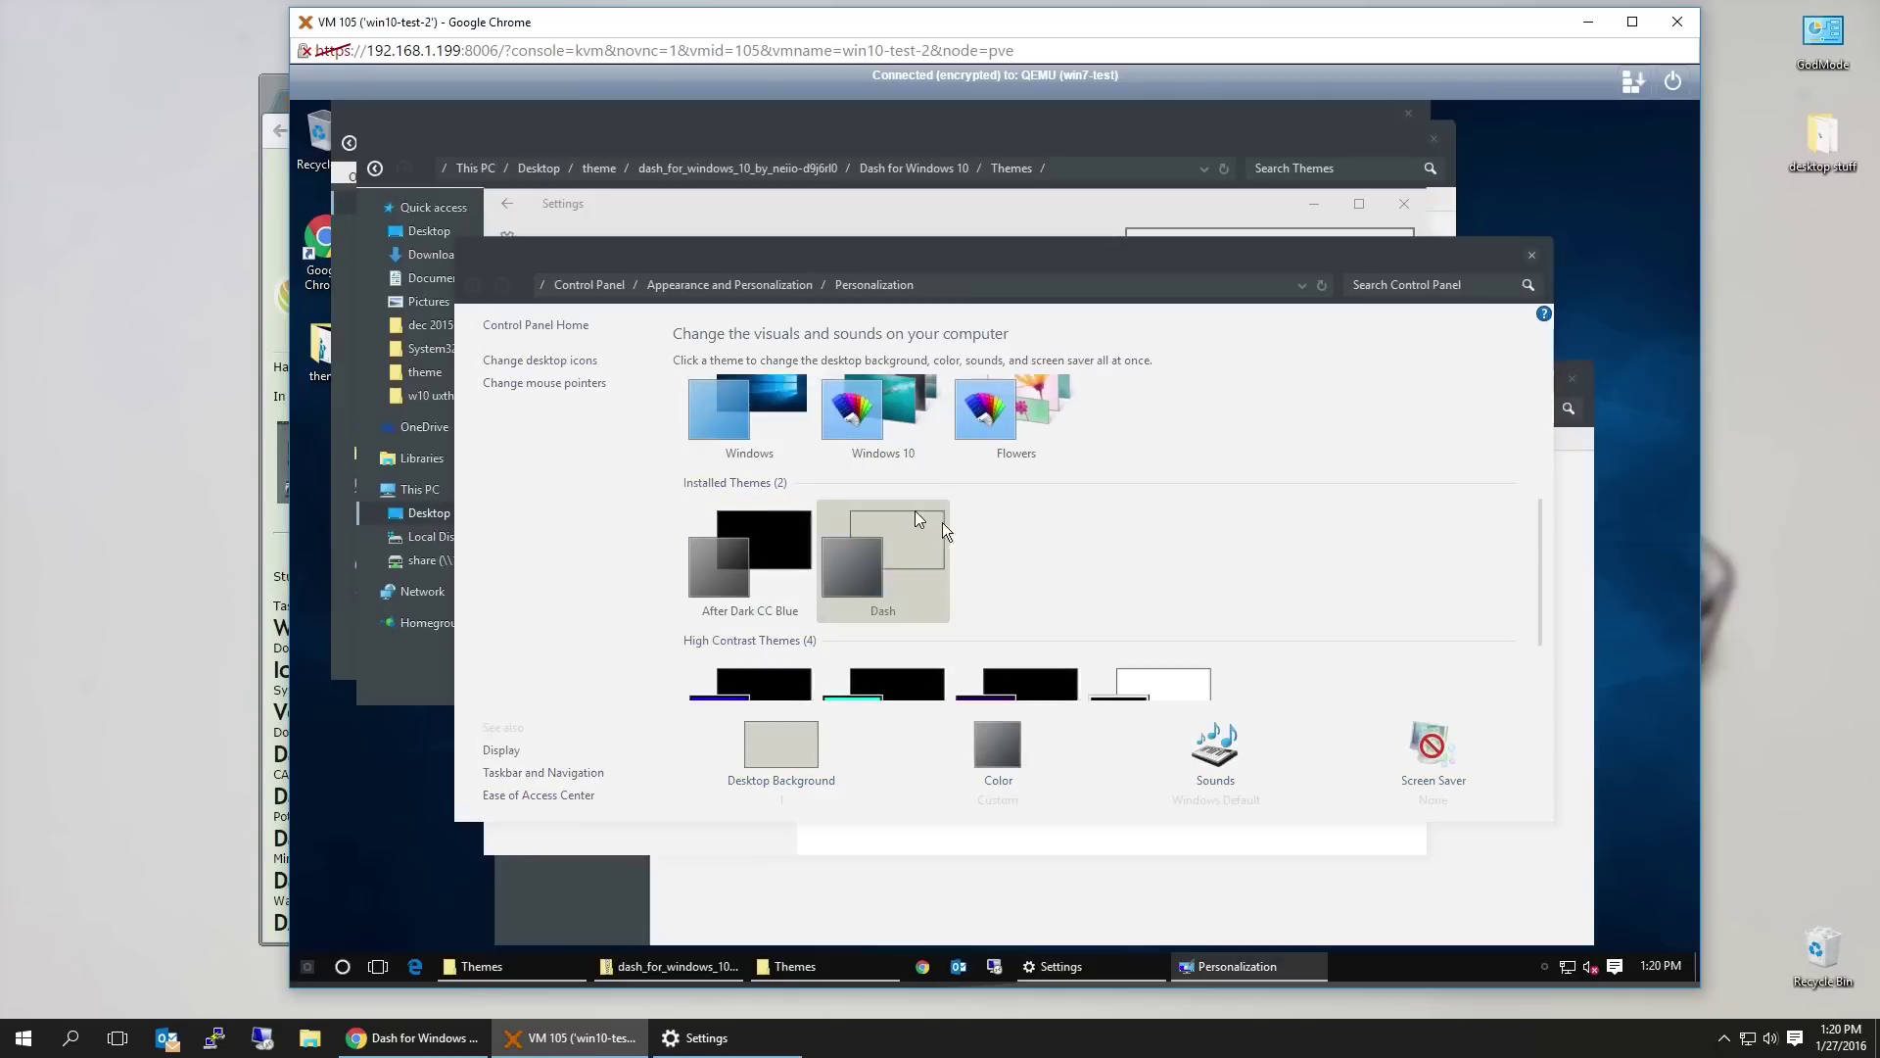
drag(1289, 262, 1557, 201)
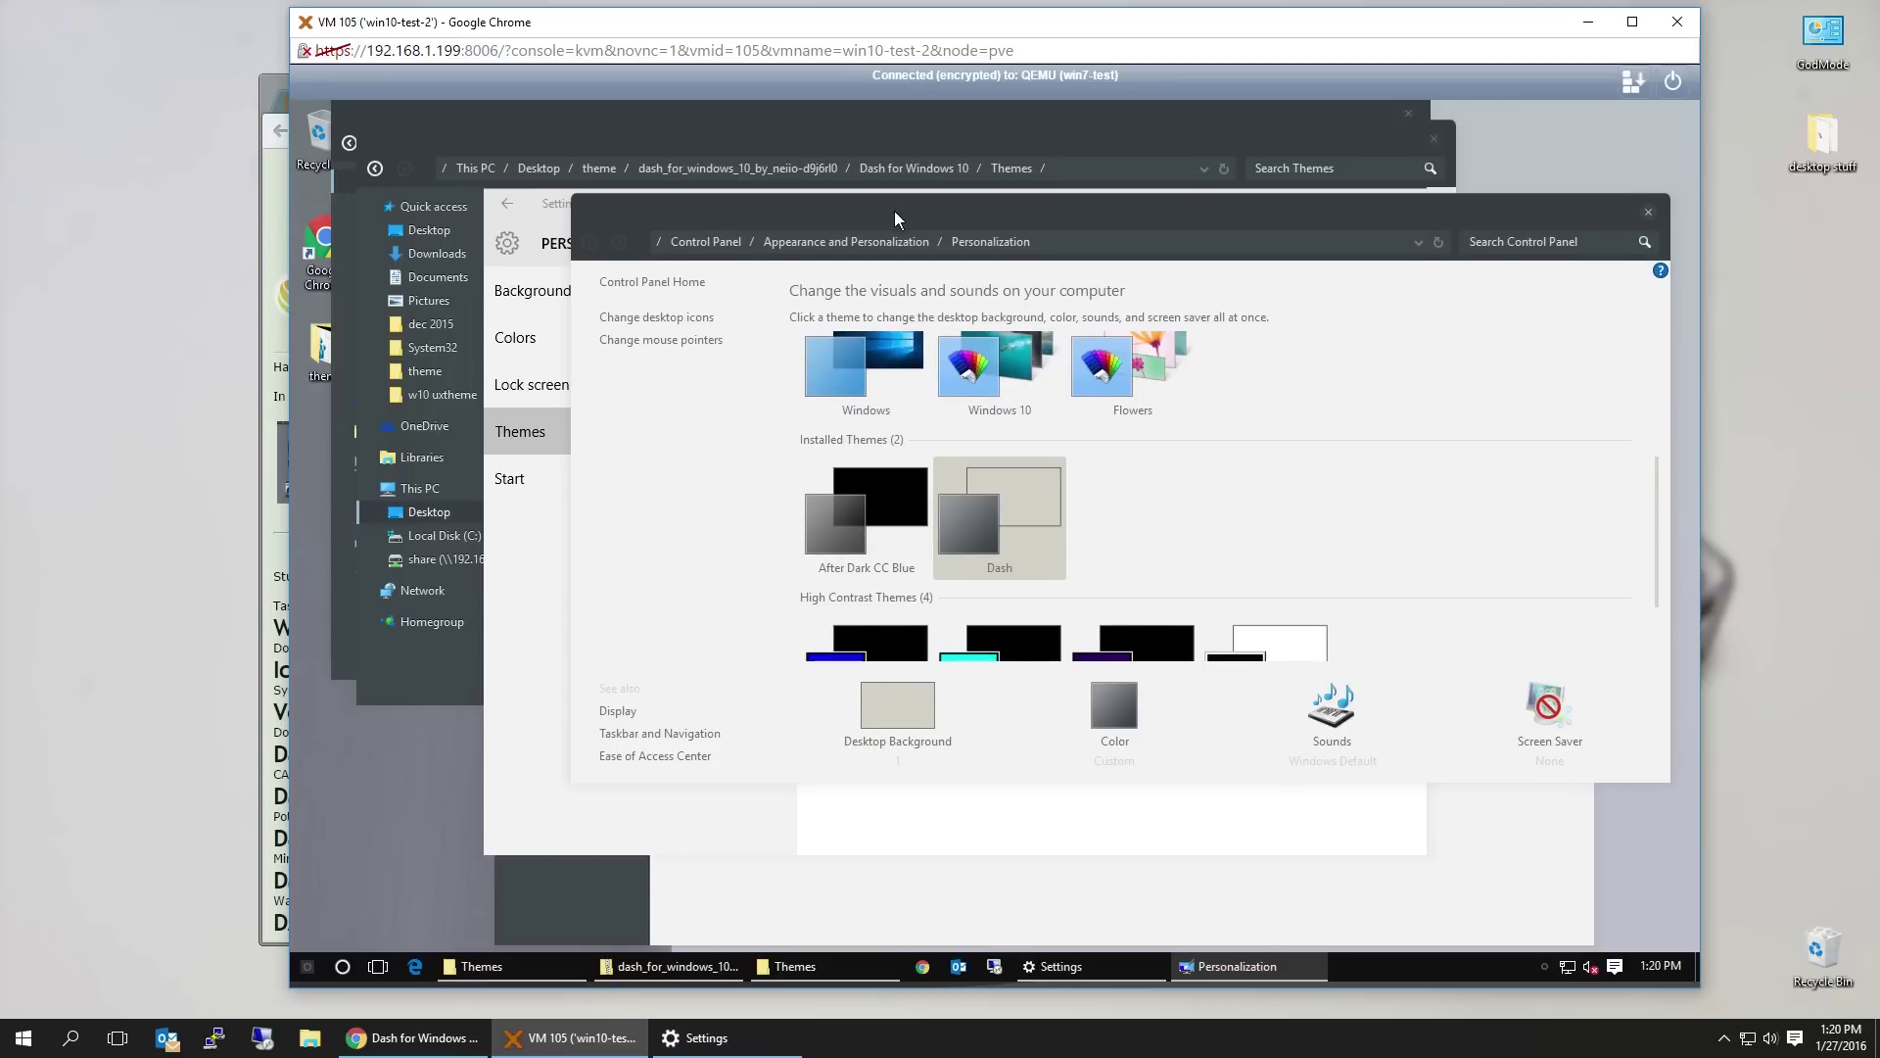
drag(907, 214, 812, 255)
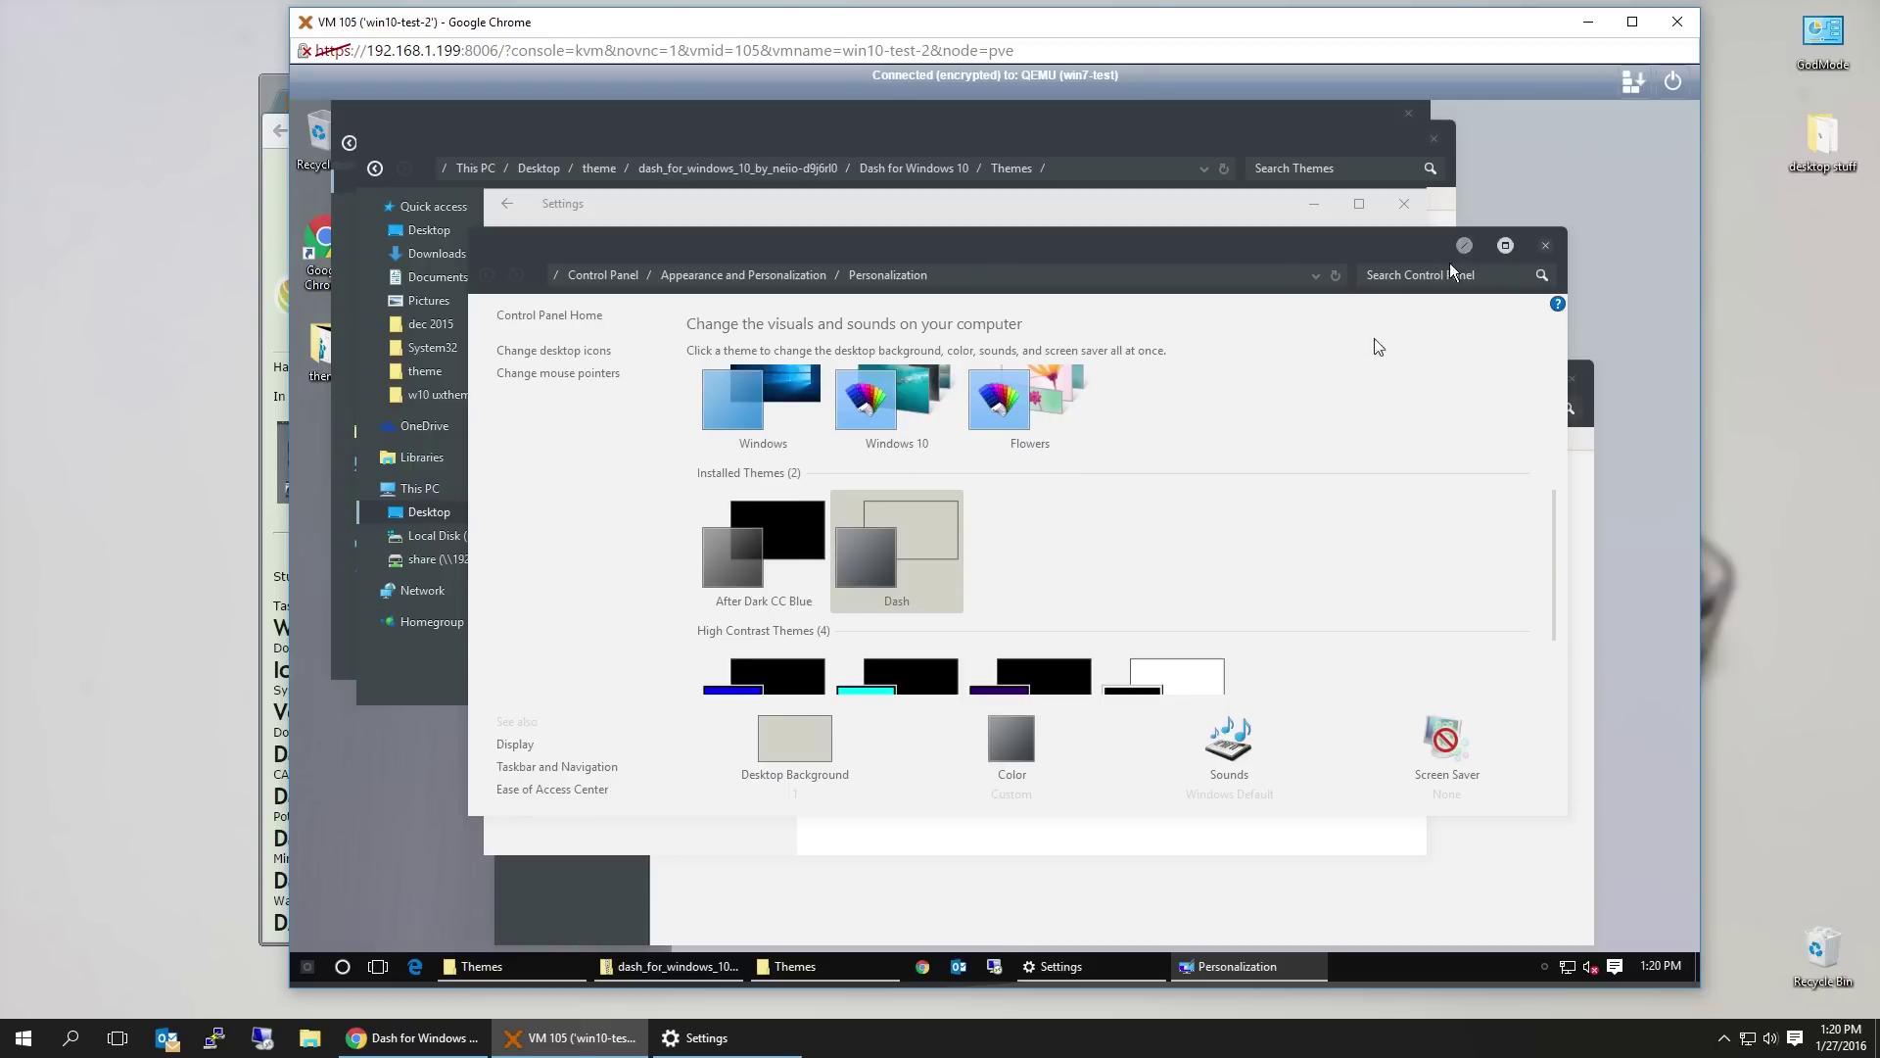
Apply the After Dark CC Blue theme and bring the Settings window forward
click(761, 567)
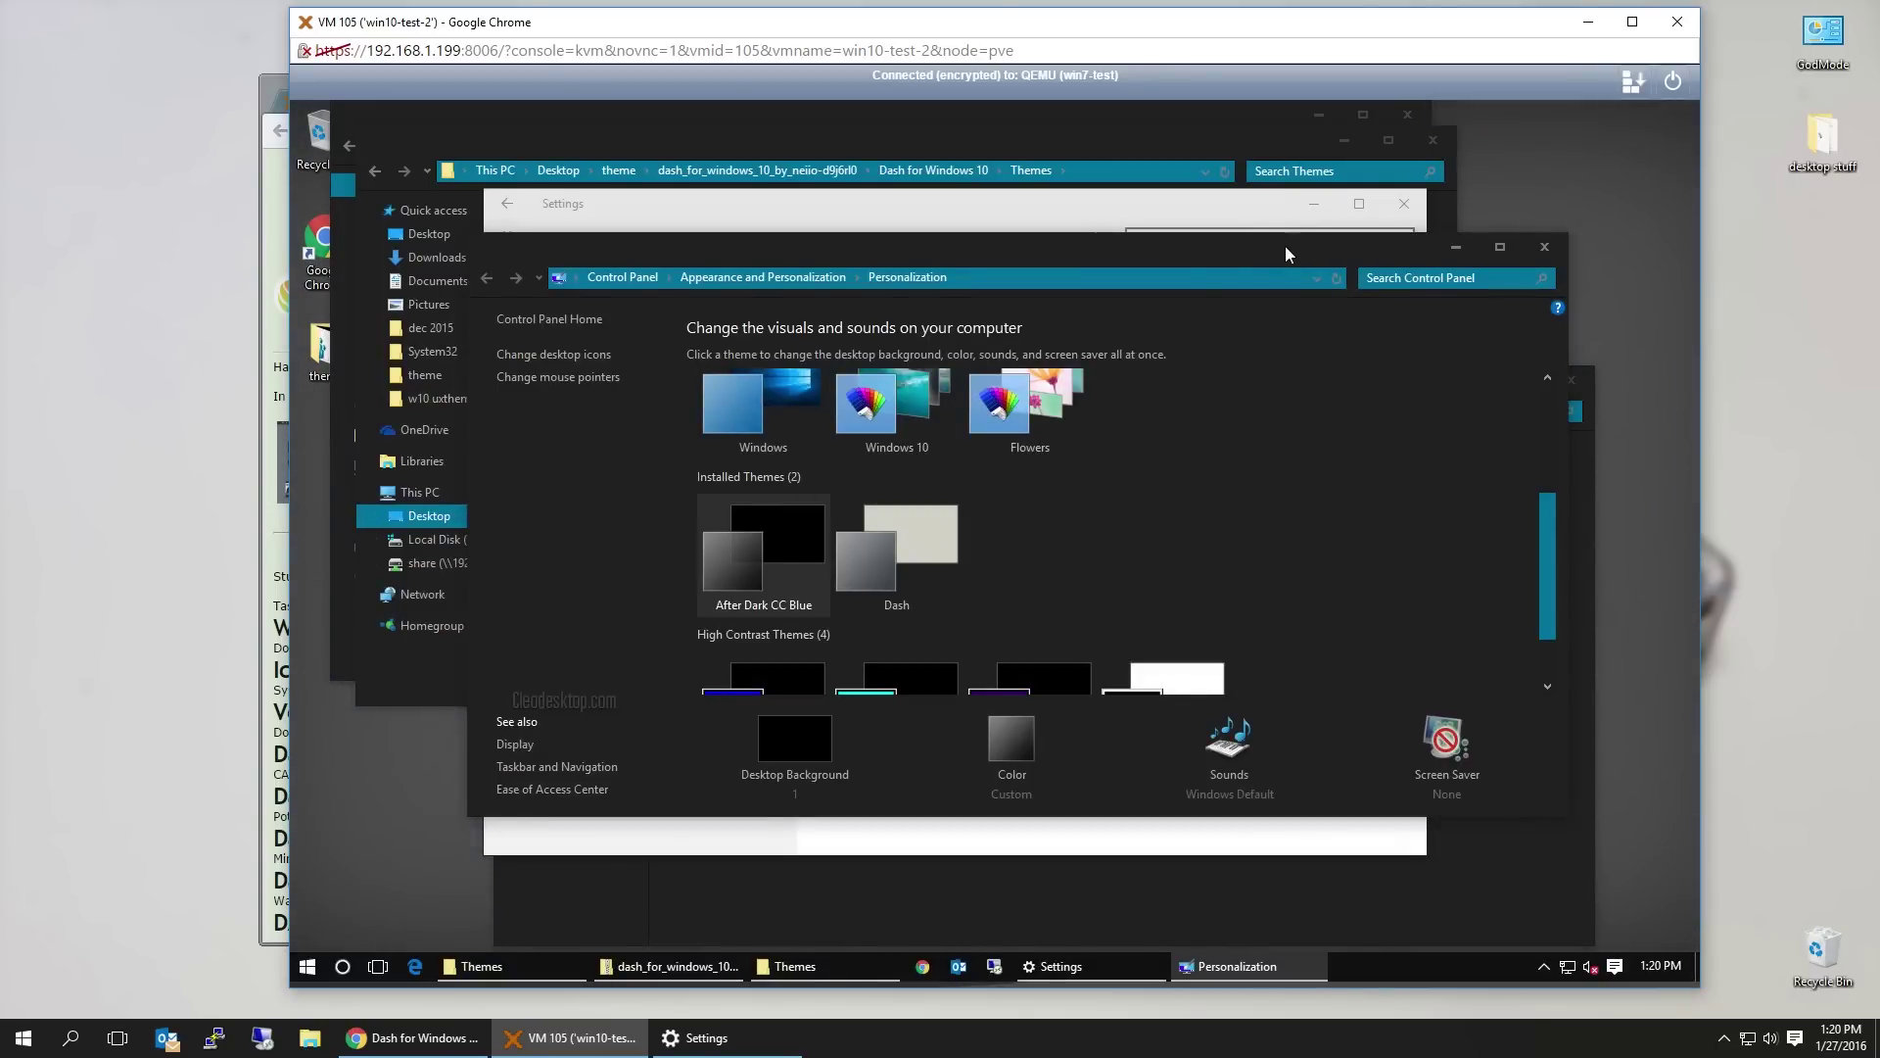
drag(1285, 253, 1369, 226)
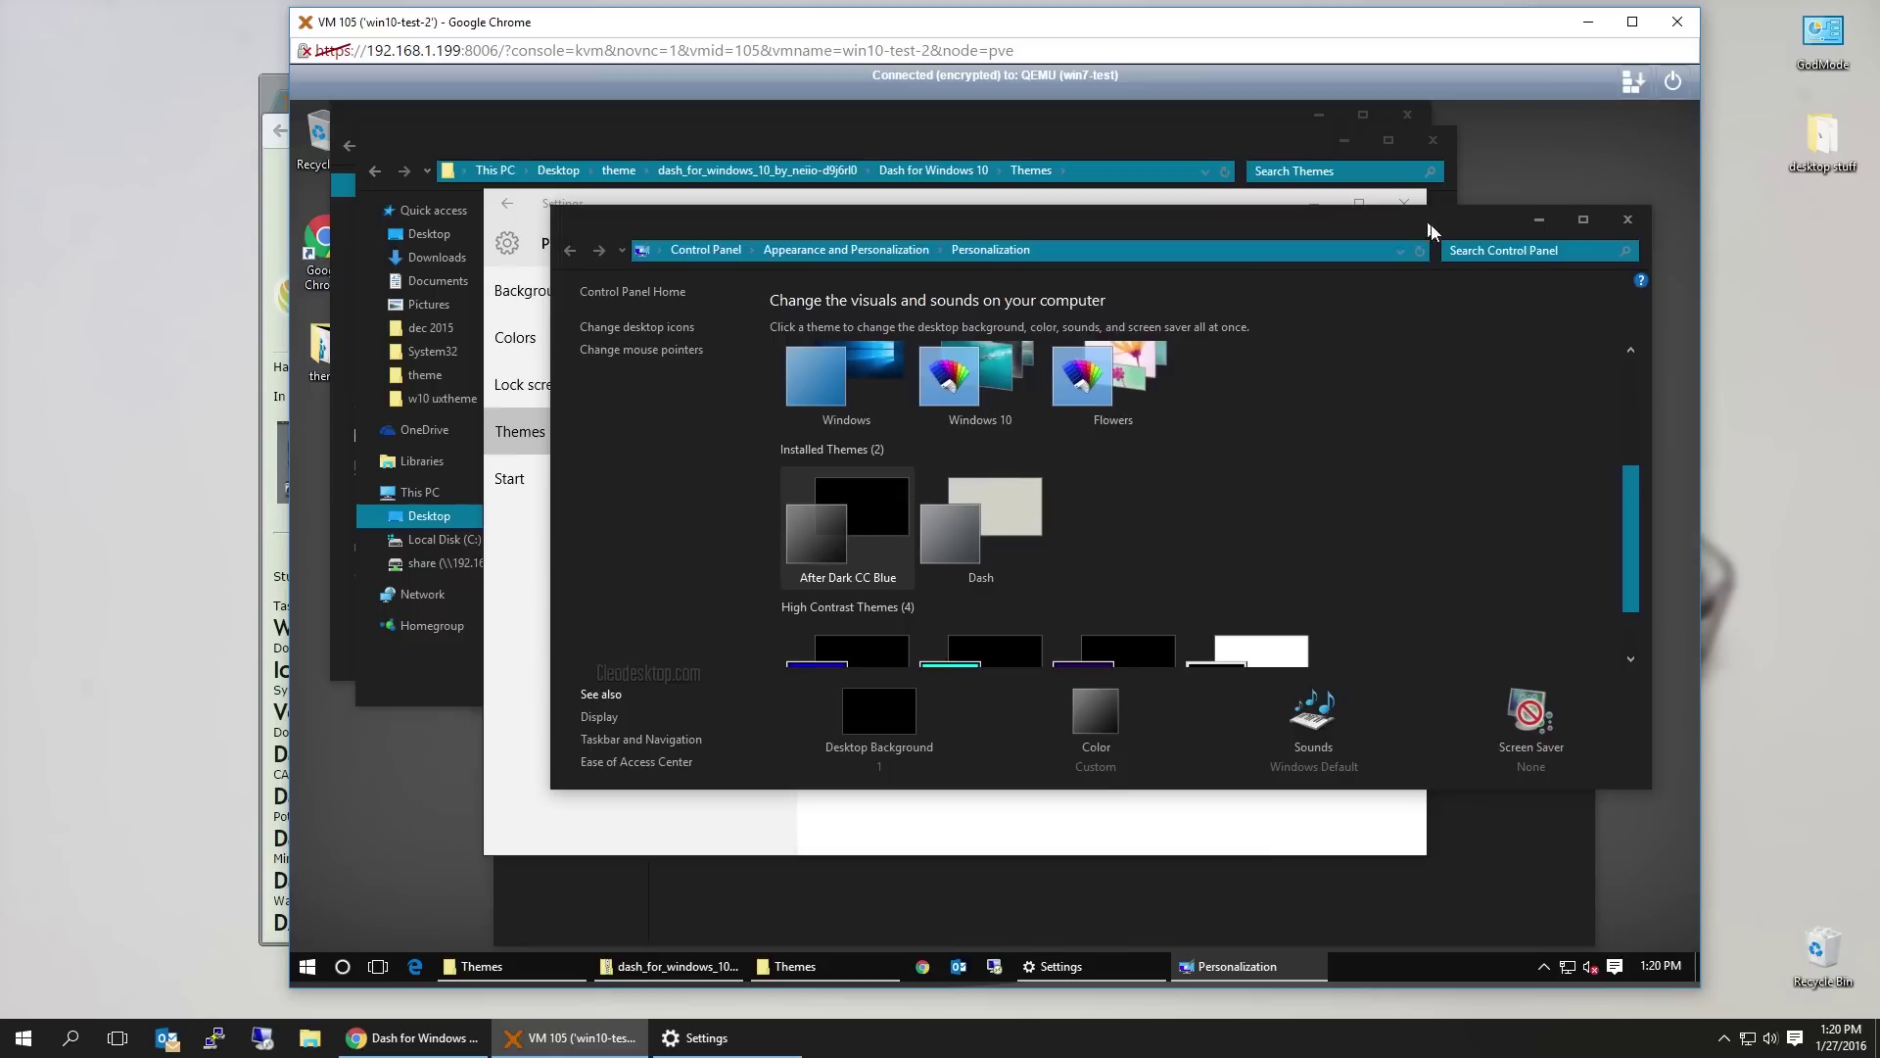
click(1087, 197)
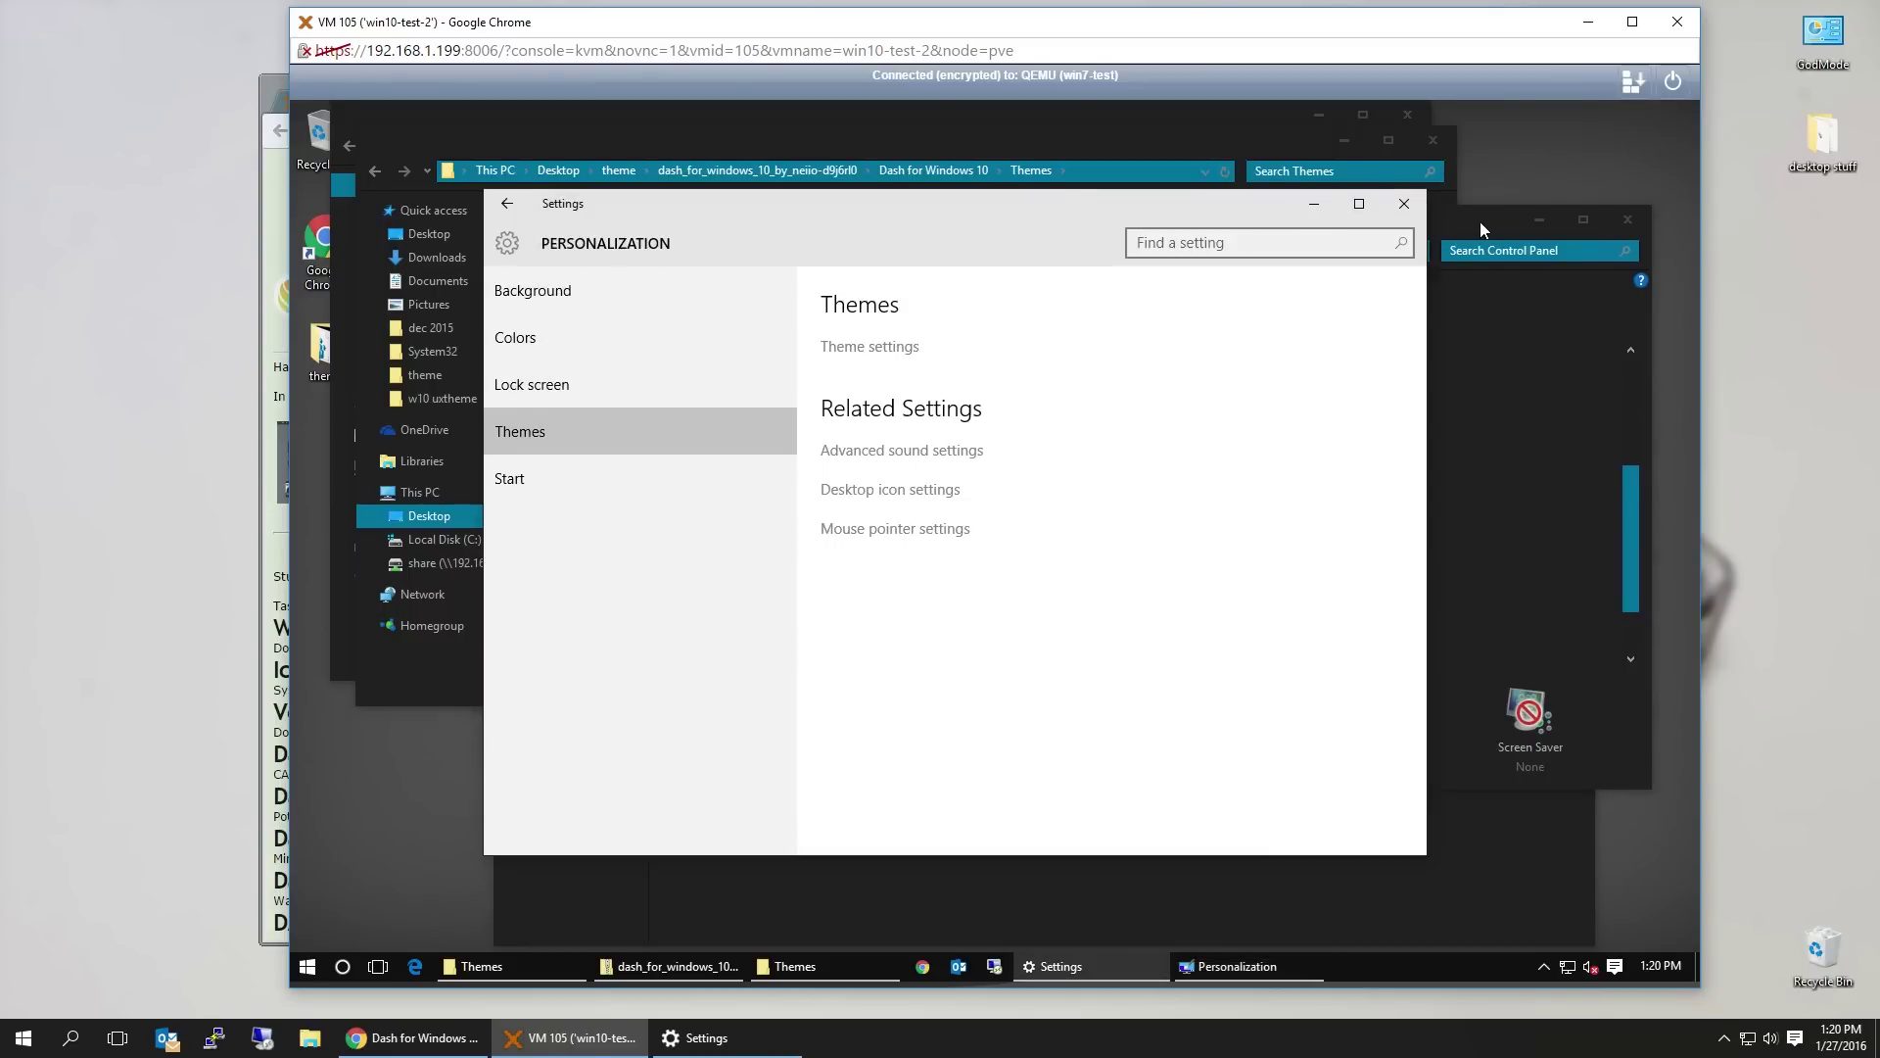
drag(1478, 221, 1491, 374)
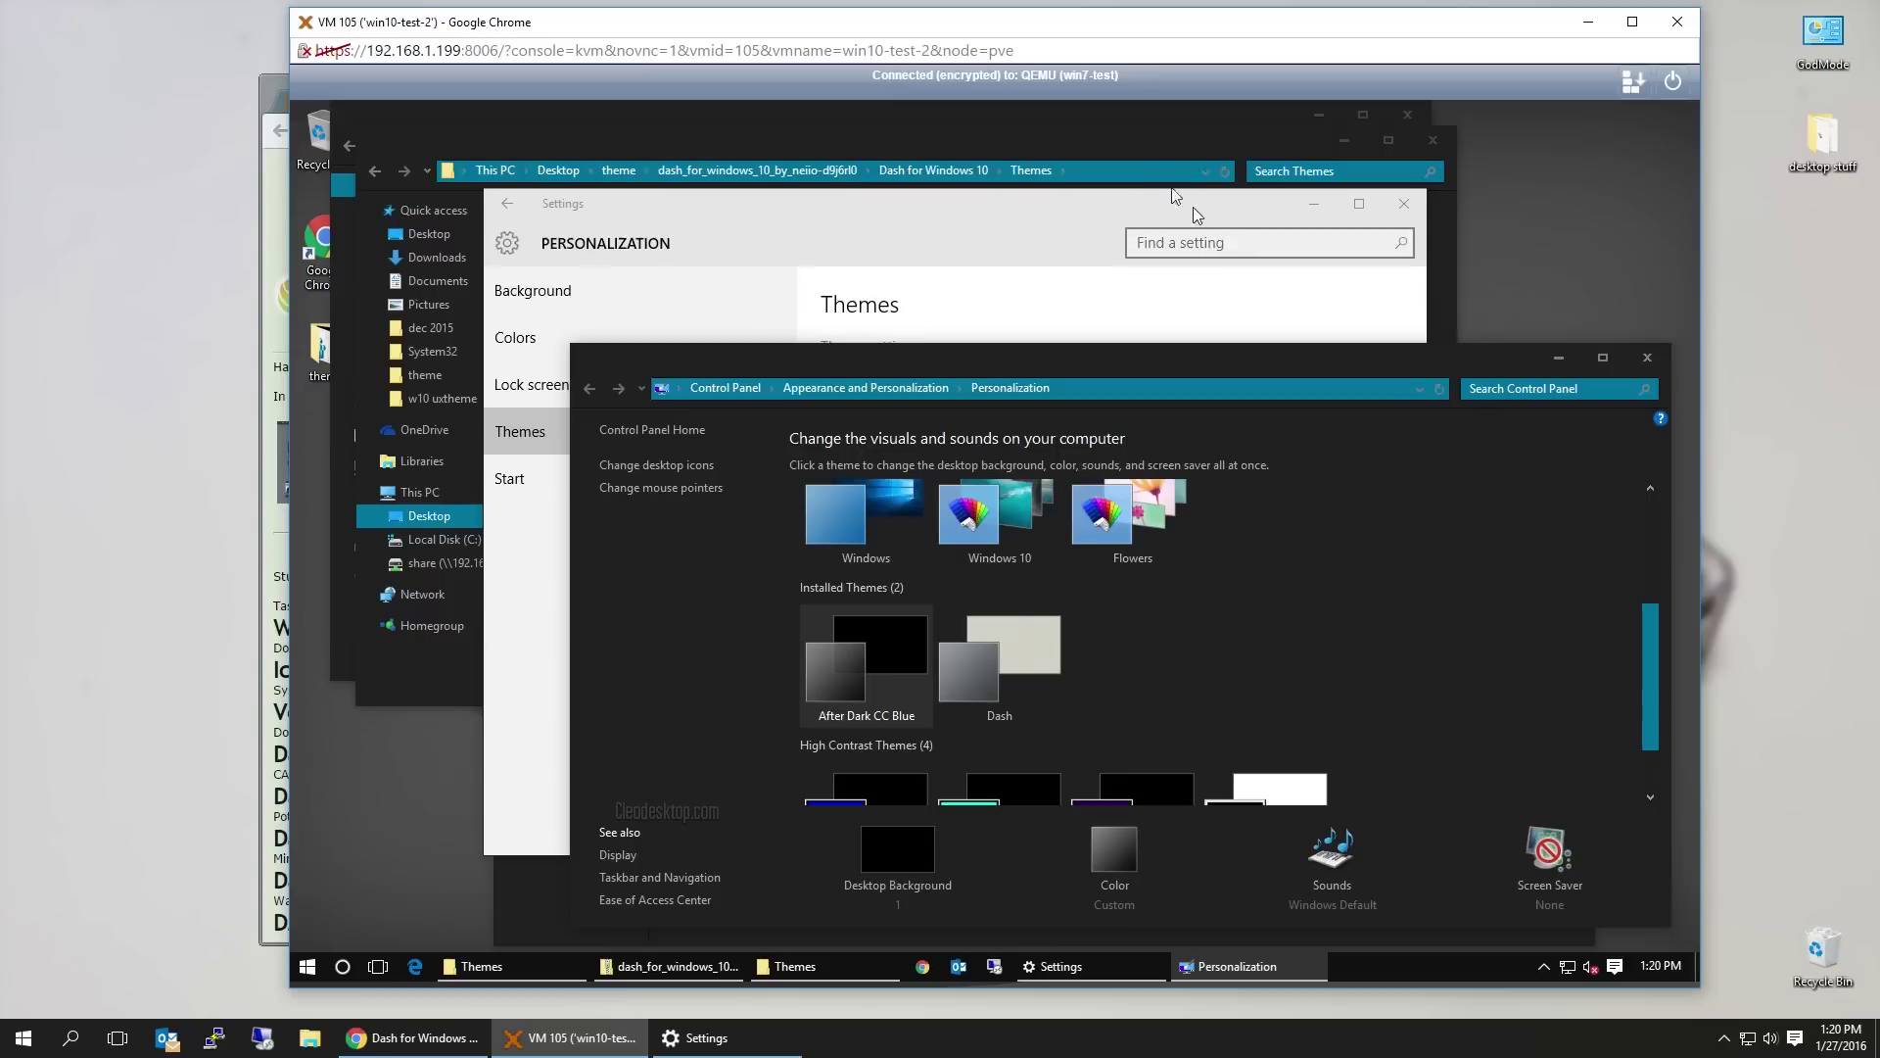
click(897, 223)
drag(846, 213, 781, 271)
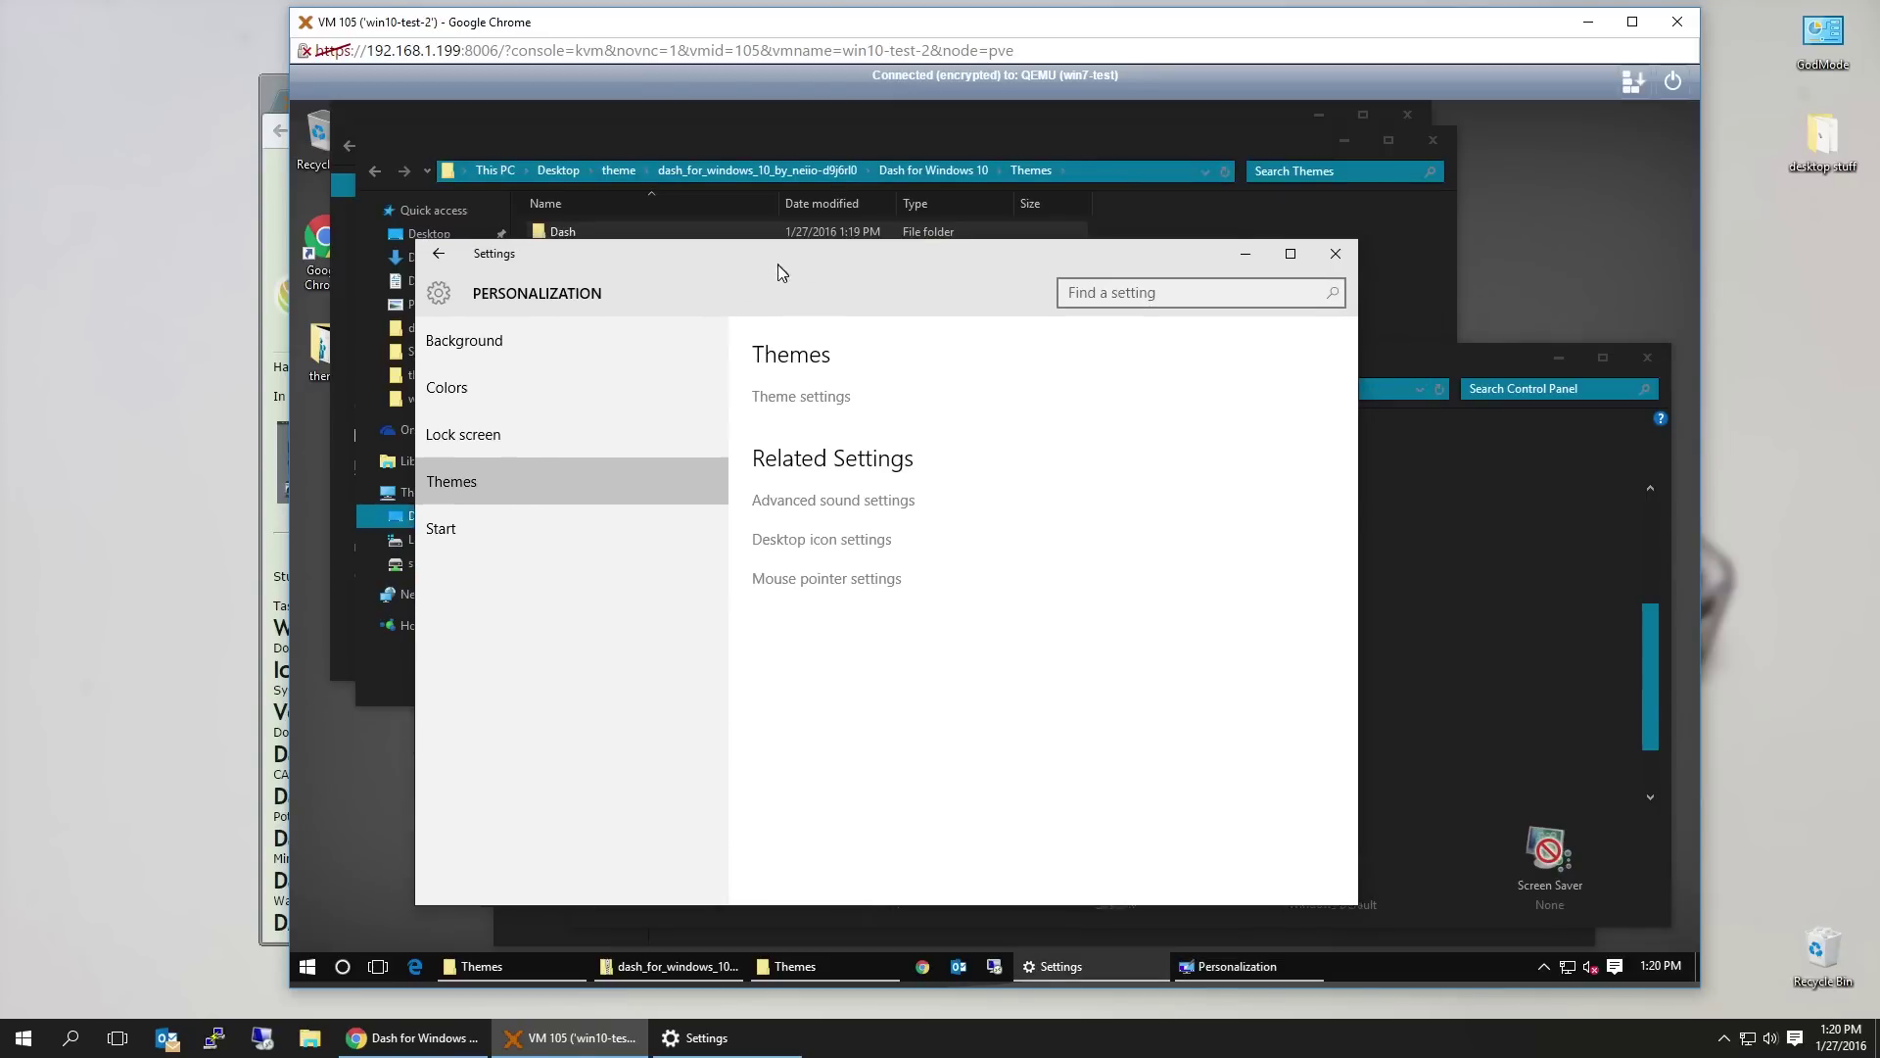